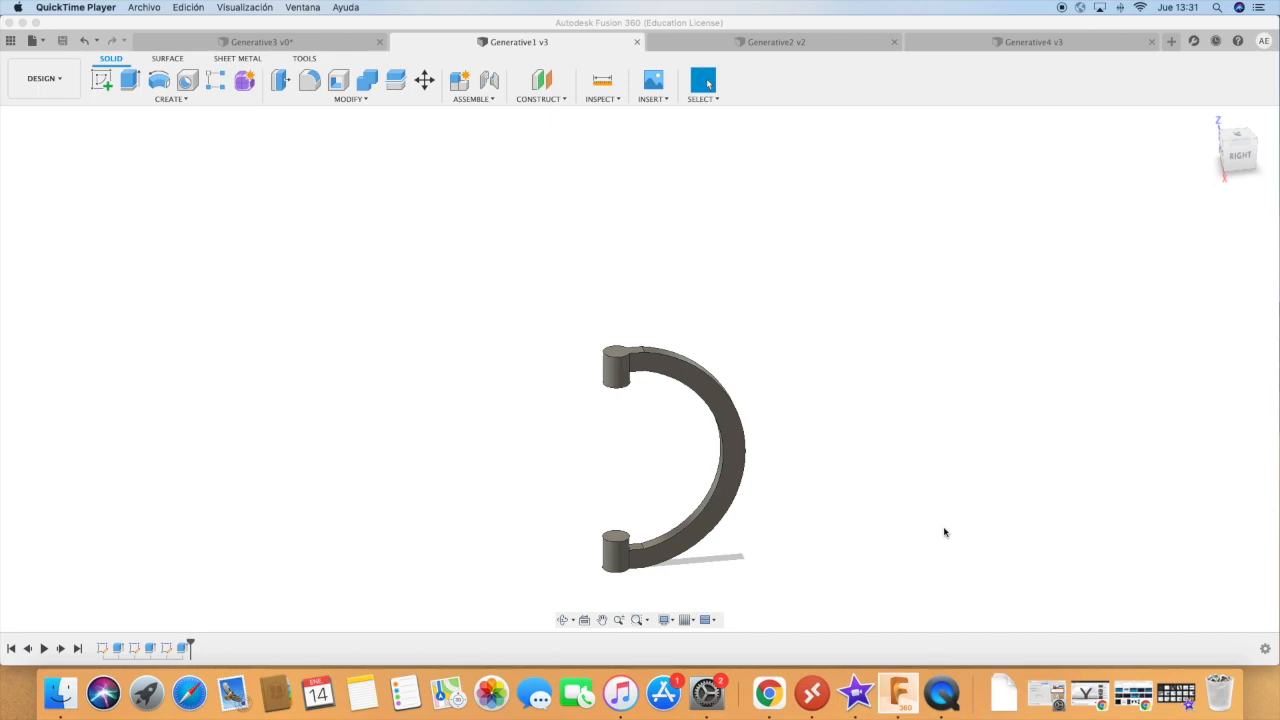
# Inspect the C-shaped arm and its two end cylinders from several angles.
pyautogui.click(566, 627)
pyautogui.click(562, 619)
pyautogui.moveTo(514, 537); pyautogui.dragTo(629, 551)
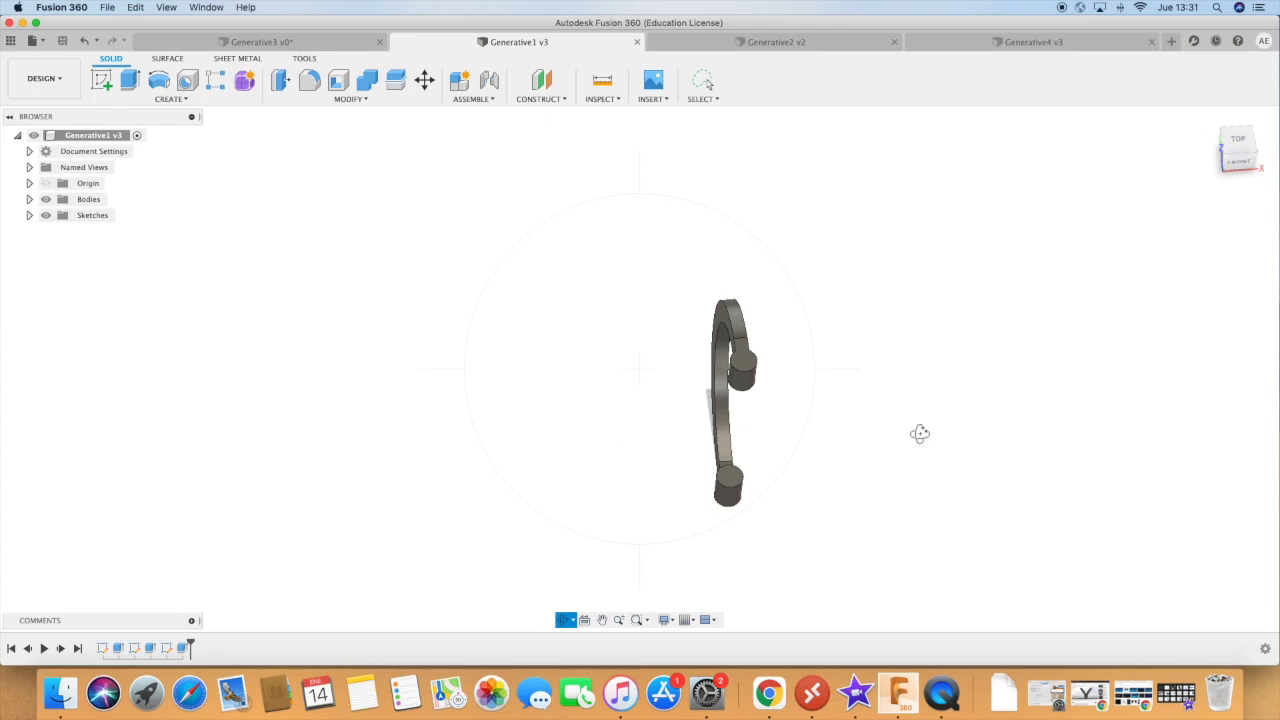
pyautogui.moveTo(859, 513); pyautogui.dragTo(768, 494)
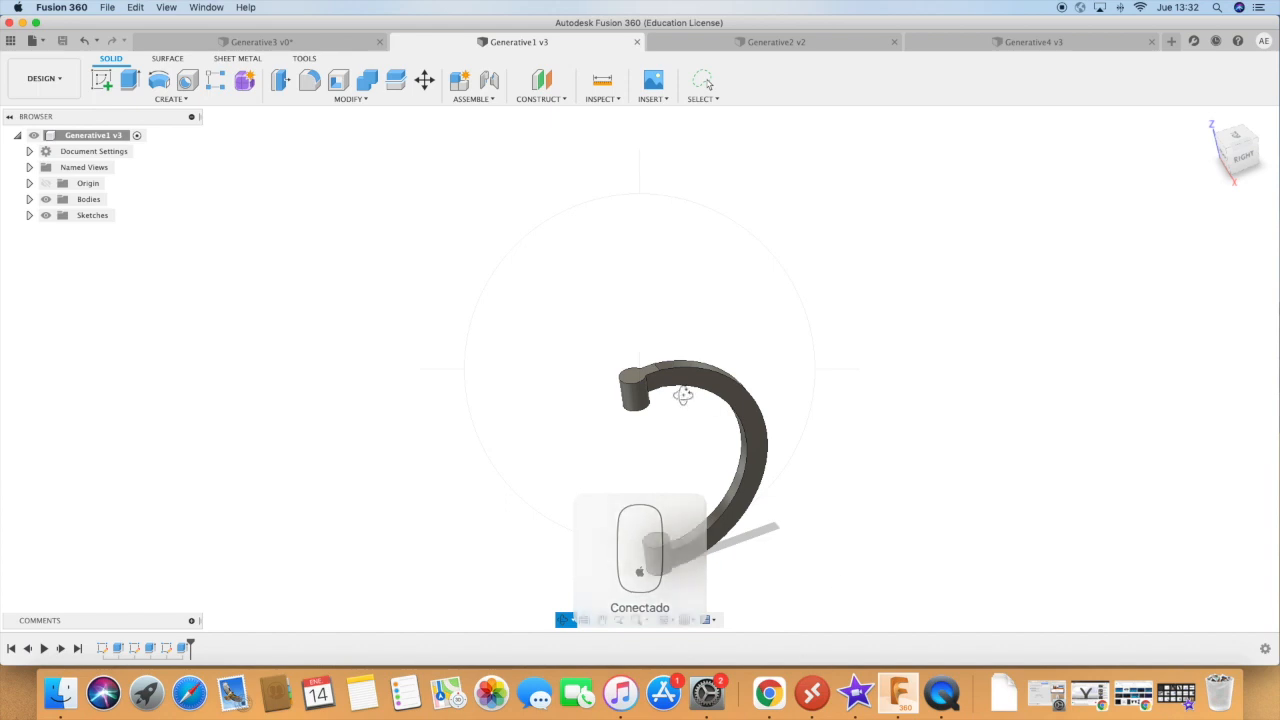
pyautogui.moveTo(687, 534); pyautogui.dragTo(729, 500)
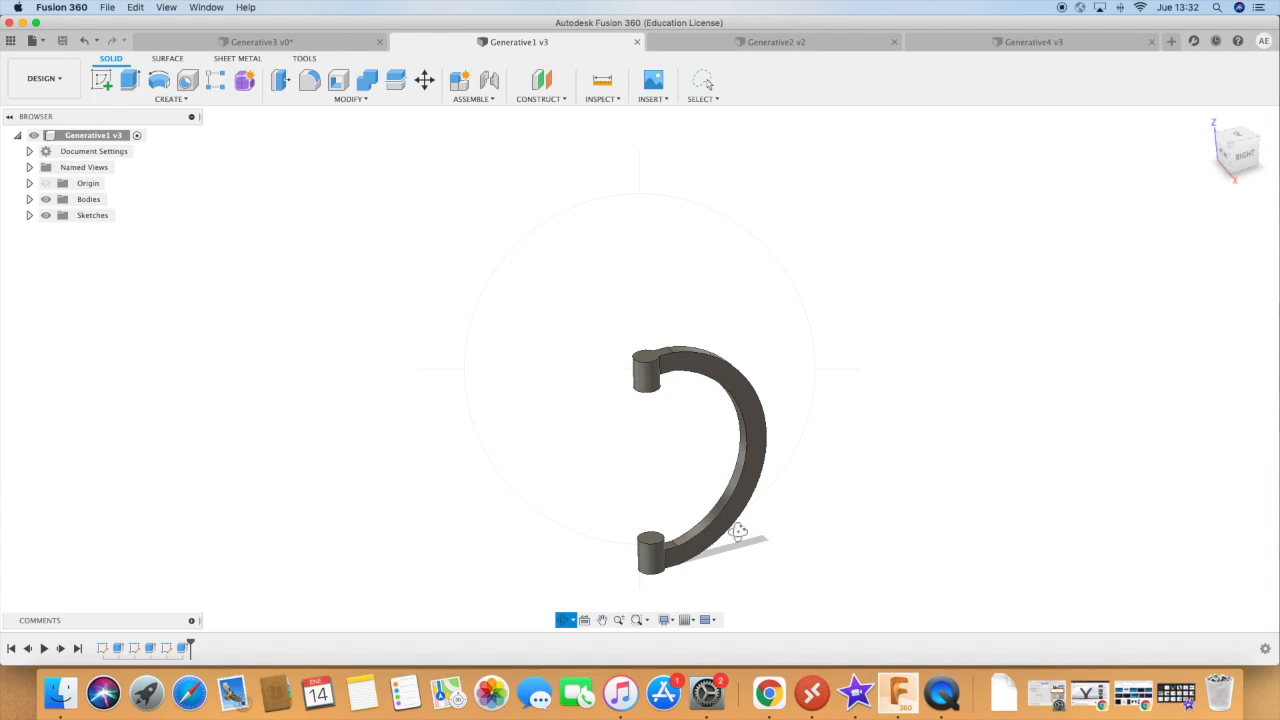
pyautogui.moveTo(760, 554); pyautogui.dragTo(767, 557)
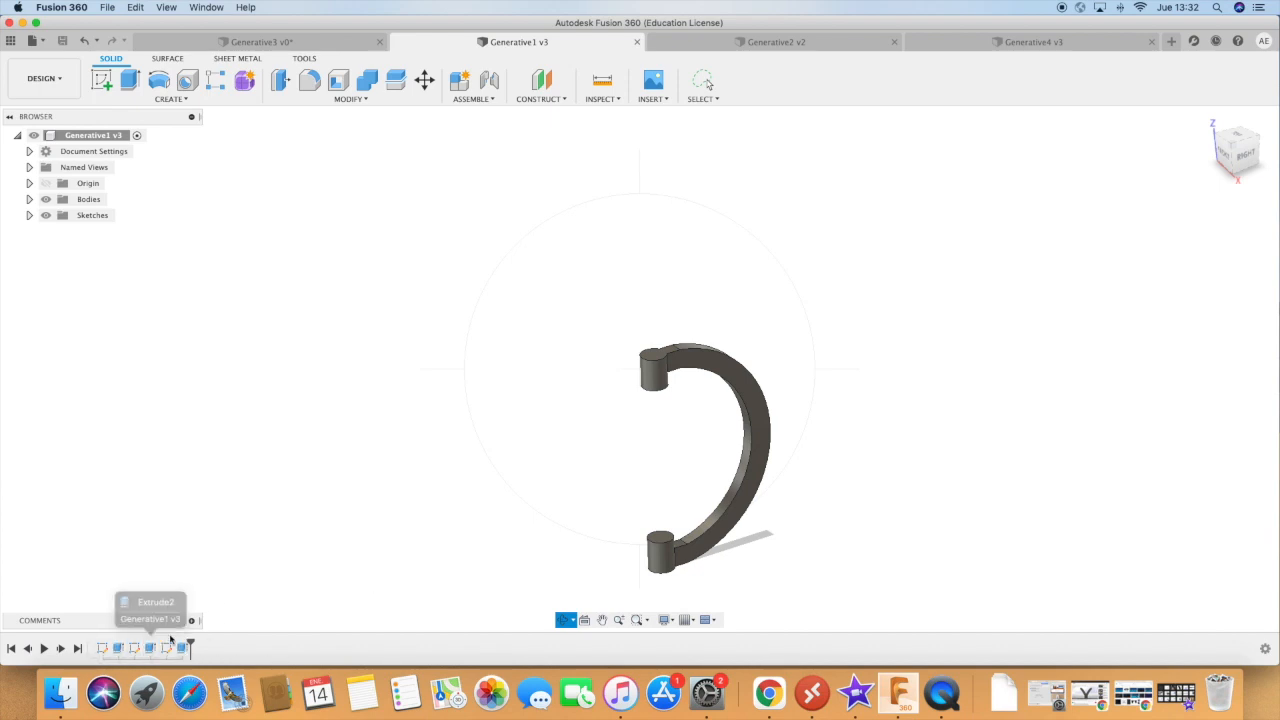
# Roll the design history back to before the arc sketch to review how the arm was built, then restore the full history.
pyautogui.moveTo(191, 647); pyautogui.dragTo(158, 648)
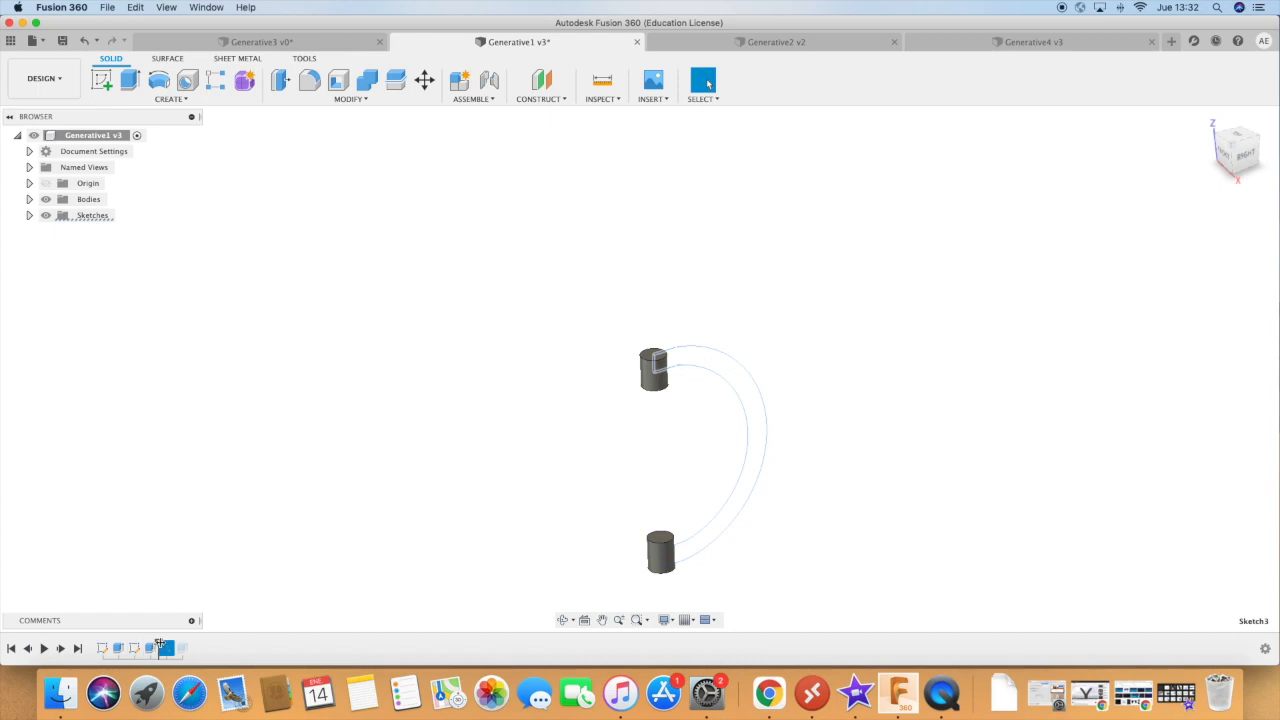
pyautogui.moveTo(159, 645)
pyautogui.mouseDown()
pyautogui.moveTo(142, 645)
pyautogui.moveTo(166, 650)
pyautogui.mouseUp()
pyautogui.click(166, 650)
pyautogui.moveTo(174, 646); pyautogui.dragTo(190, 647)
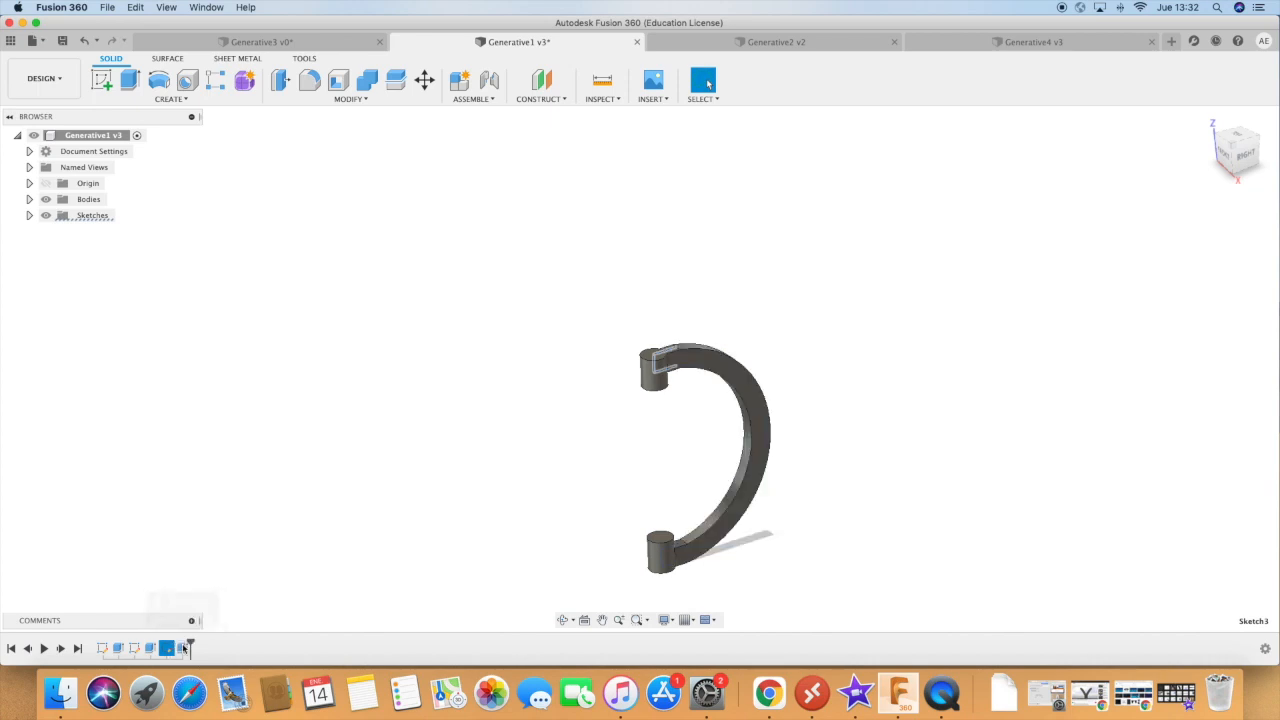
# Switch the C-shaped part from the Design workspace to the Simulation workspace.
pyautogui.click(563, 620)
pyautogui.moveTo(537, 551)
pyautogui.mouseDown()
pyautogui.moveTo(480, 534)
pyautogui.moveTo(486, 514)
pyautogui.moveTo(517, 543)
pyautogui.mouseUp()
pyautogui.moveTo(826, 477)
pyautogui.mouseDown()
pyautogui.moveTo(849, 486)
pyautogui.moveTo(886, 457)
pyautogui.moveTo(840, 479)
pyautogui.moveTo(837, 466)
pyautogui.mouseUp()
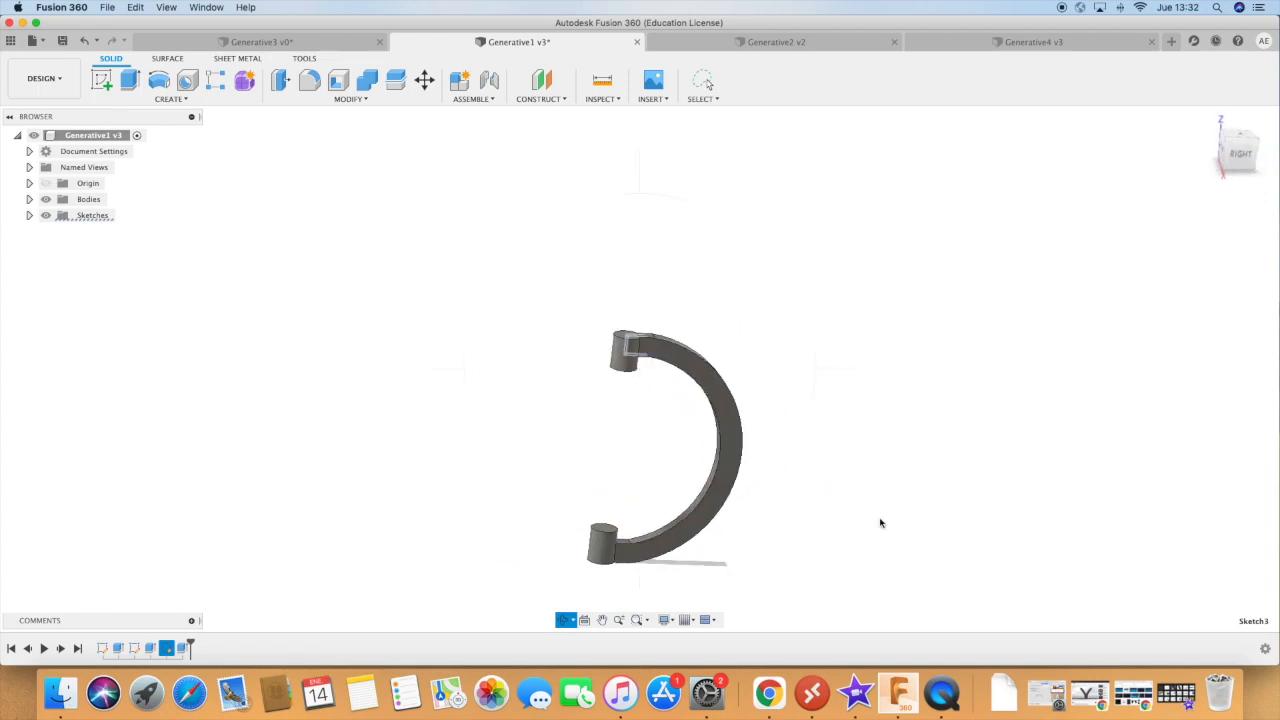
pyautogui.press('Escape')
pyautogui.click(44, 78)
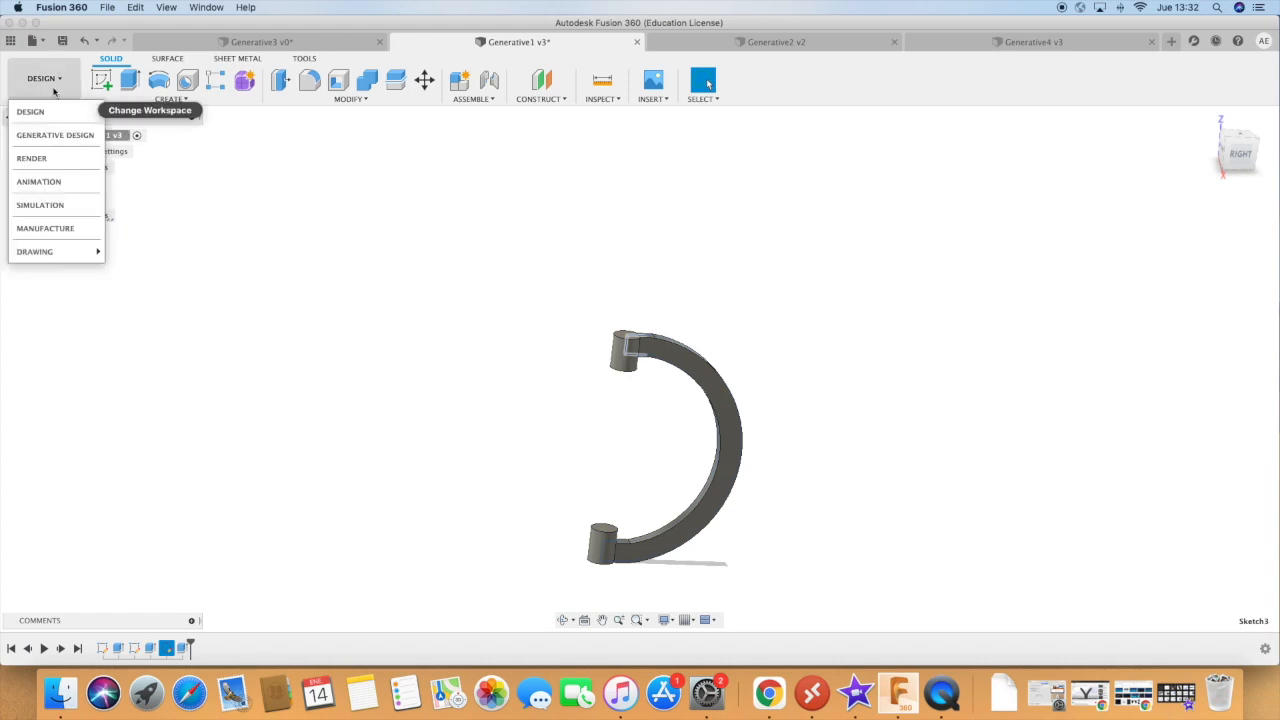
pyautogui.click(40, 205)
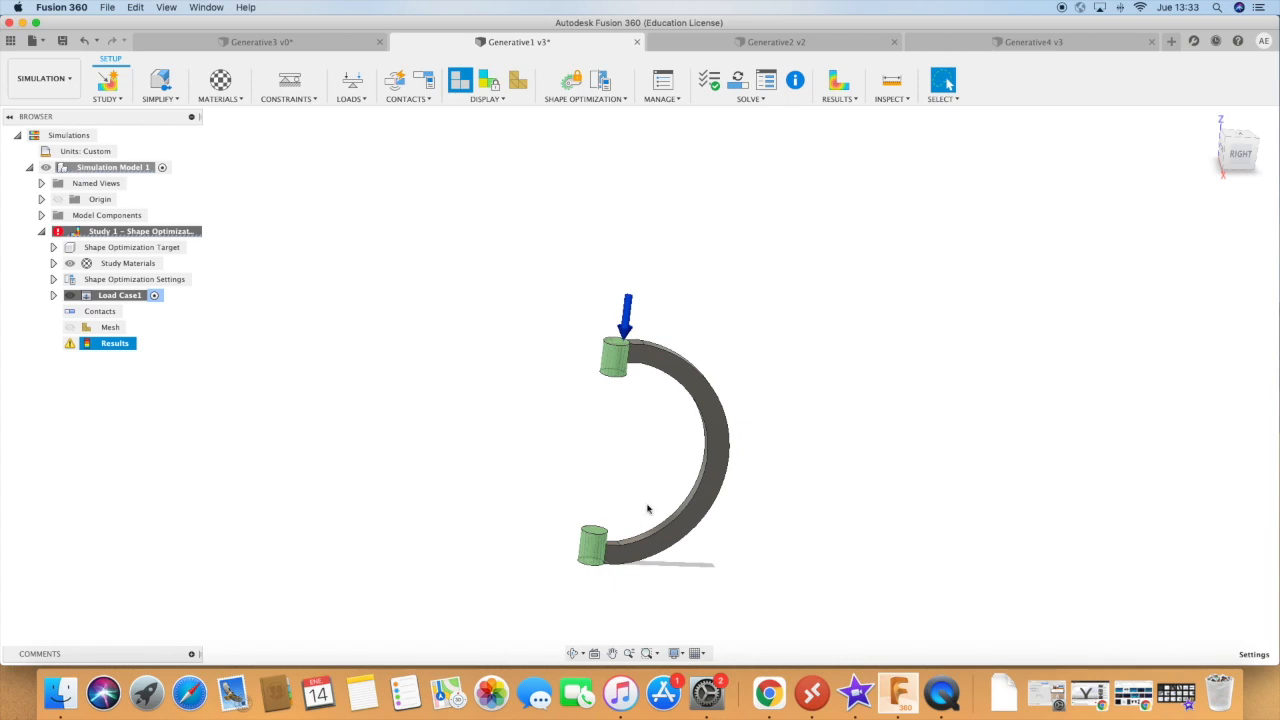
# Review the available simulation study types and close the list without creating a new study.
pyautogui.click(576, 653)
pyautogui.moveTo(560, 597); pyautogui.dragTo(592, 617)
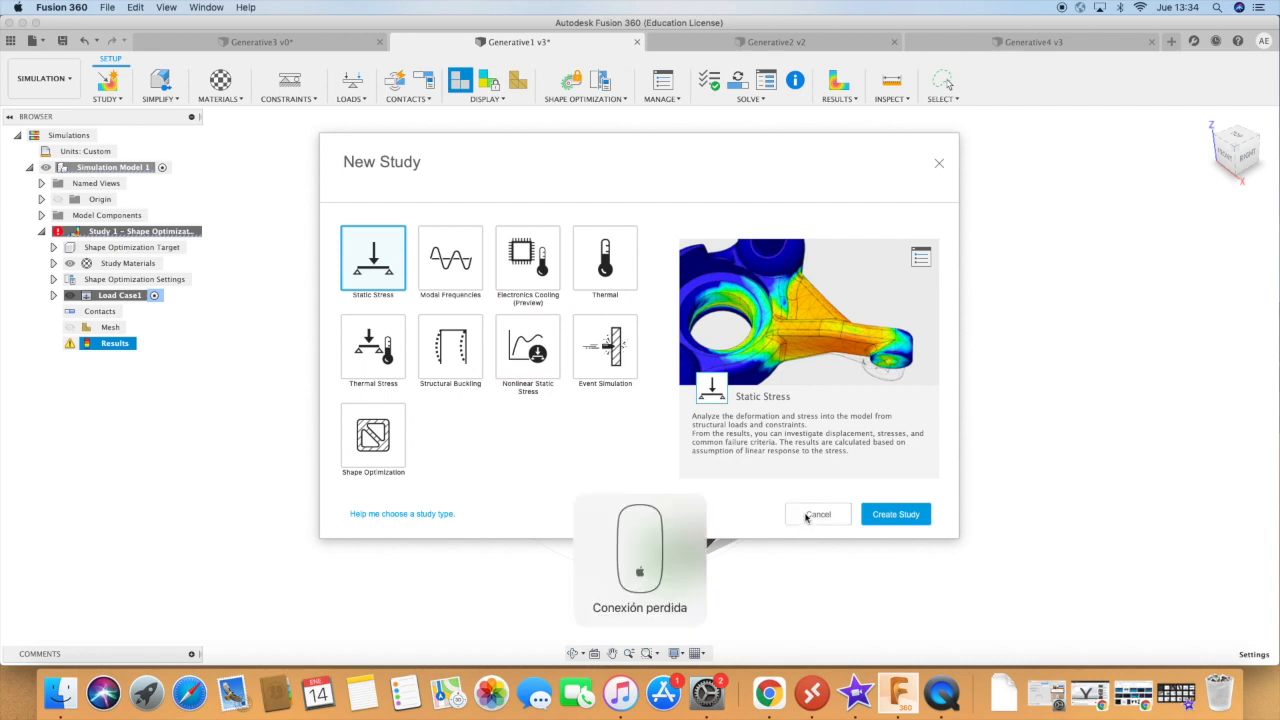
pyautogui.click(845, 520)
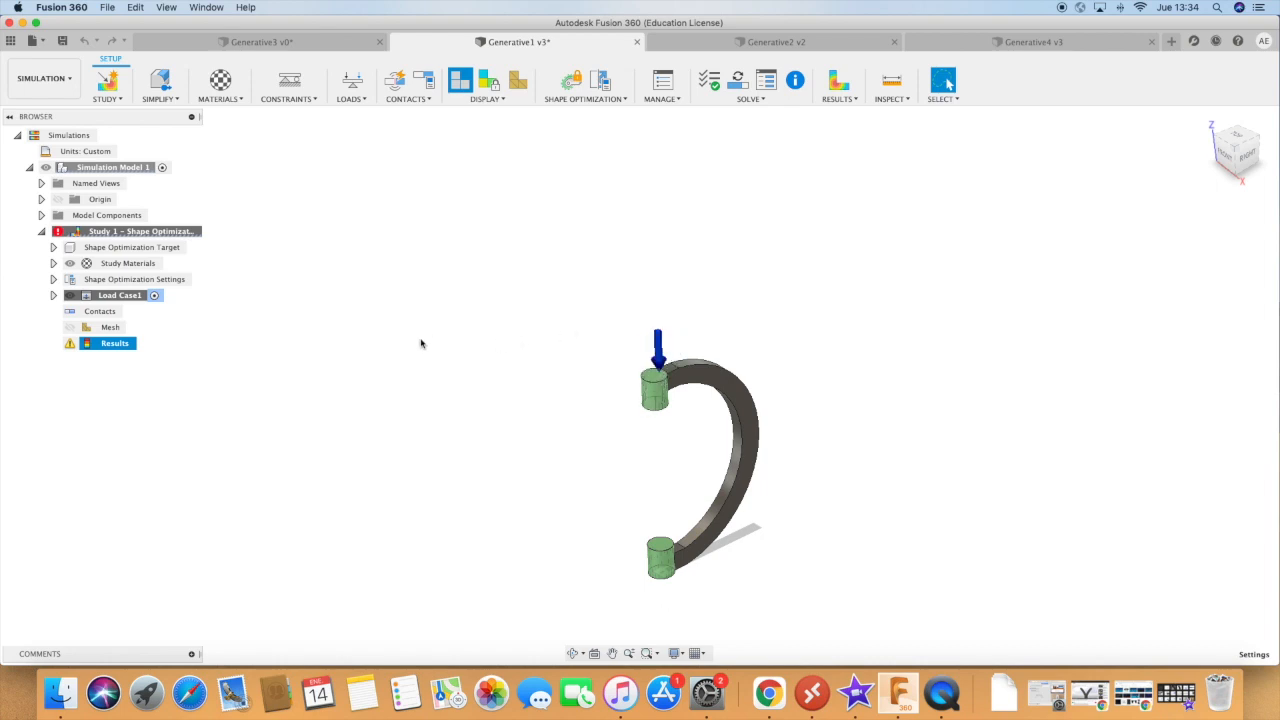
# Set the shape optimization criteria to a target mass of at most 50%.
pyautogui.click(585, 100)
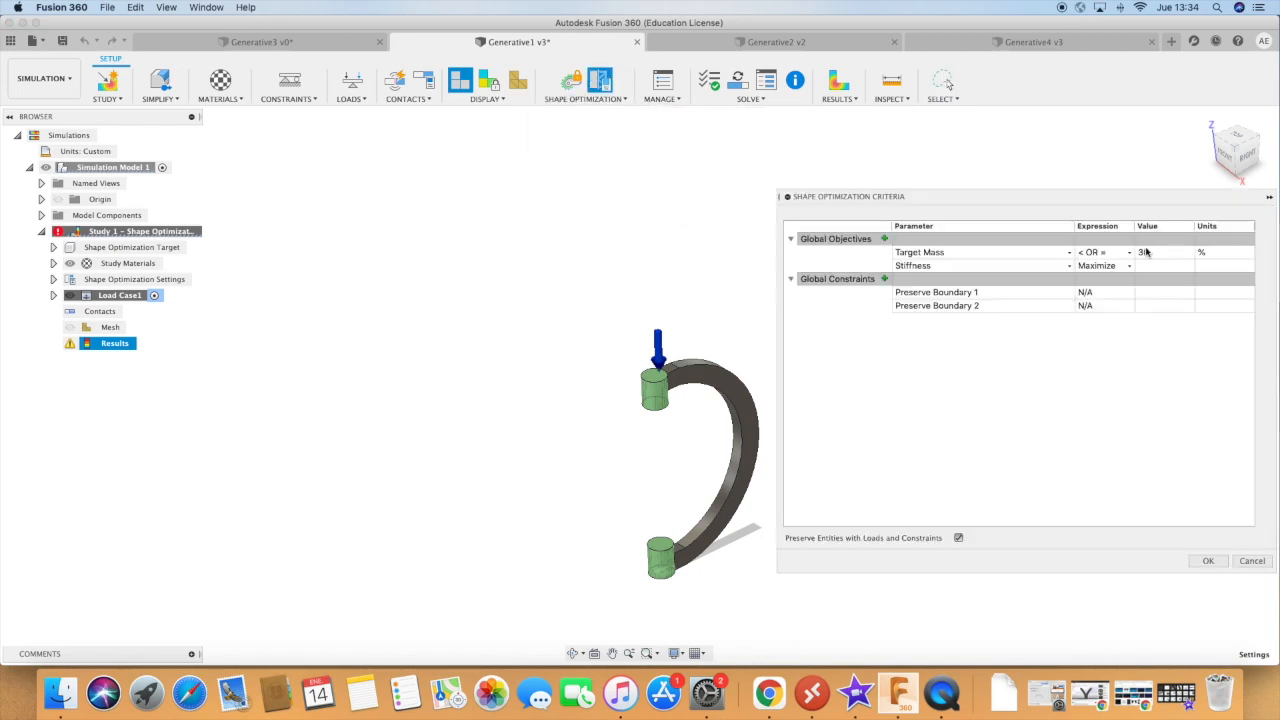
pyautogui.click(1157, 252)
pyautogui.click(1157, 252)
pyautogui.write('50')
pyautogui.click(1096, 450)
pyautogui.click(1208, 561)
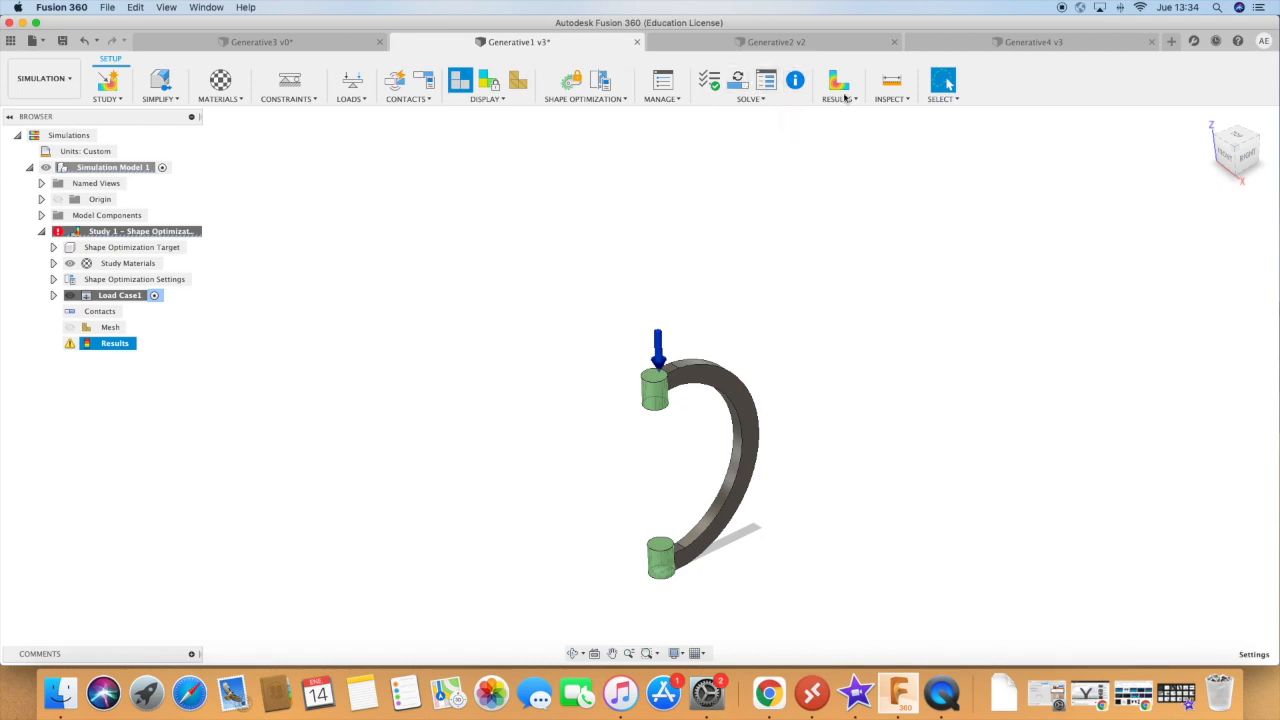
pyautogui.click(585, 98)
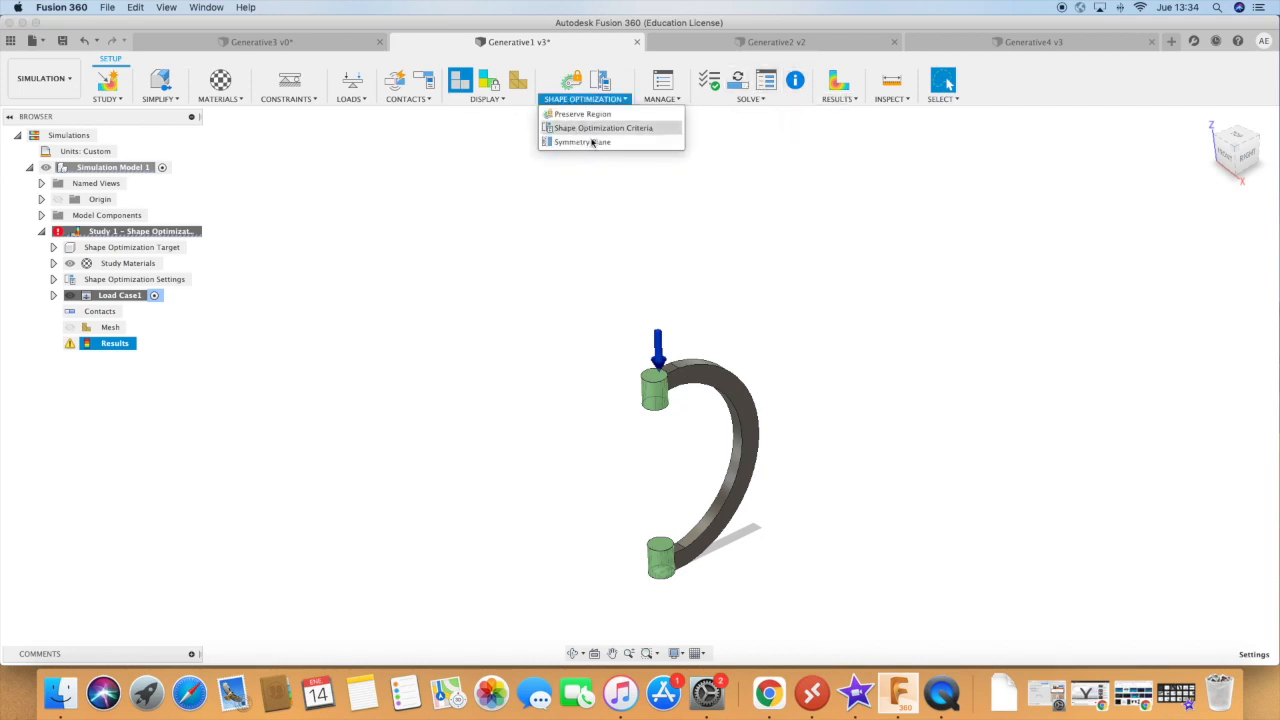
pyautogui.click(371, 400)
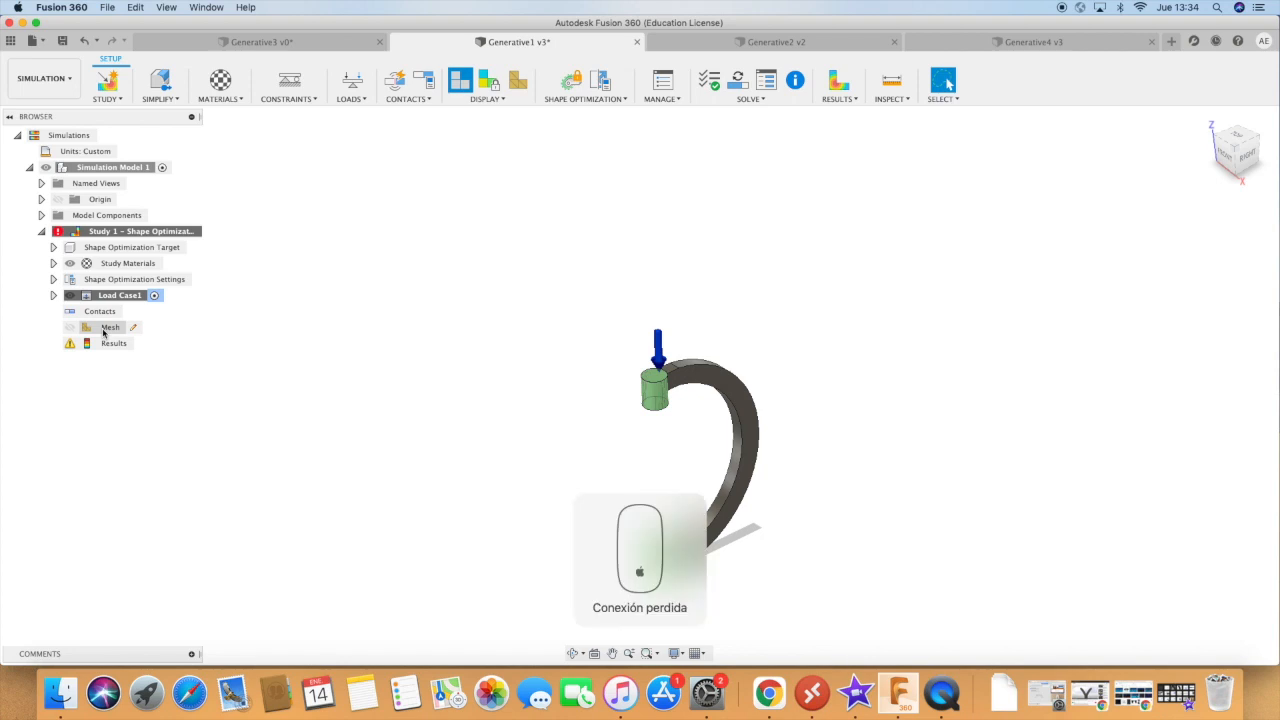
# Display the mesh of the shape optimization study on the model.
pyautogui.click(104, 330)
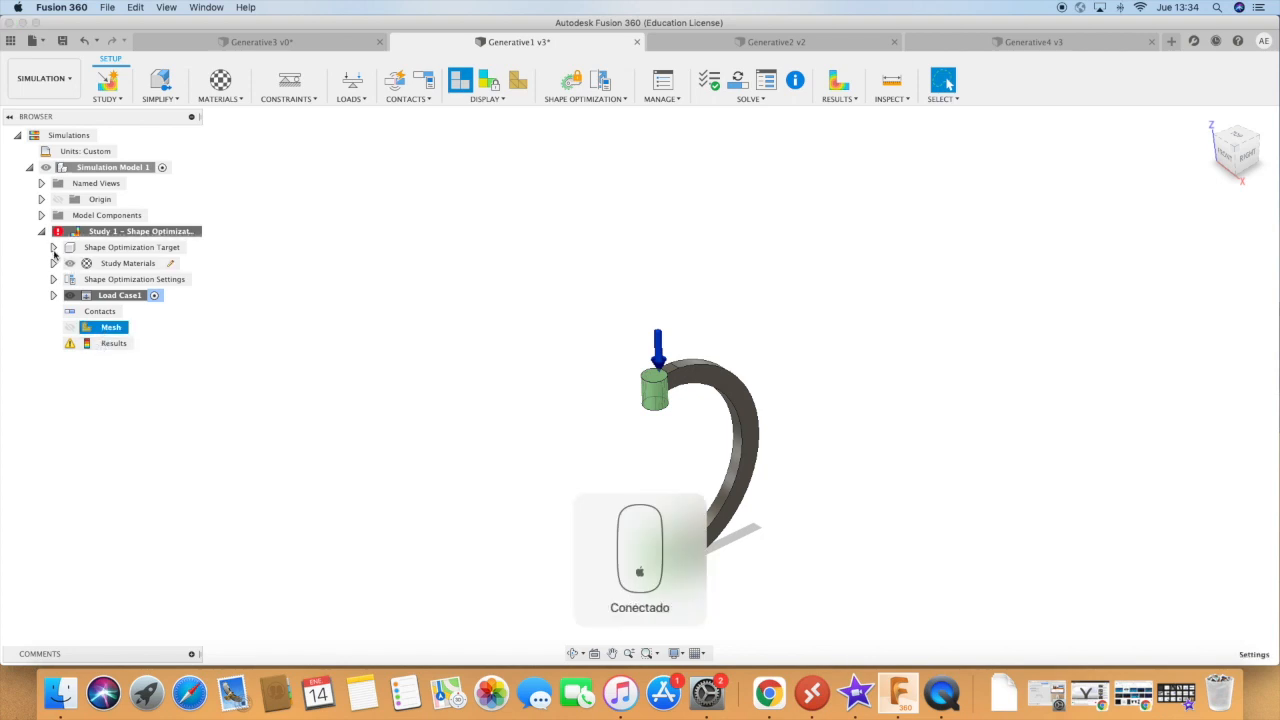
pyautogui.click(54, 248)
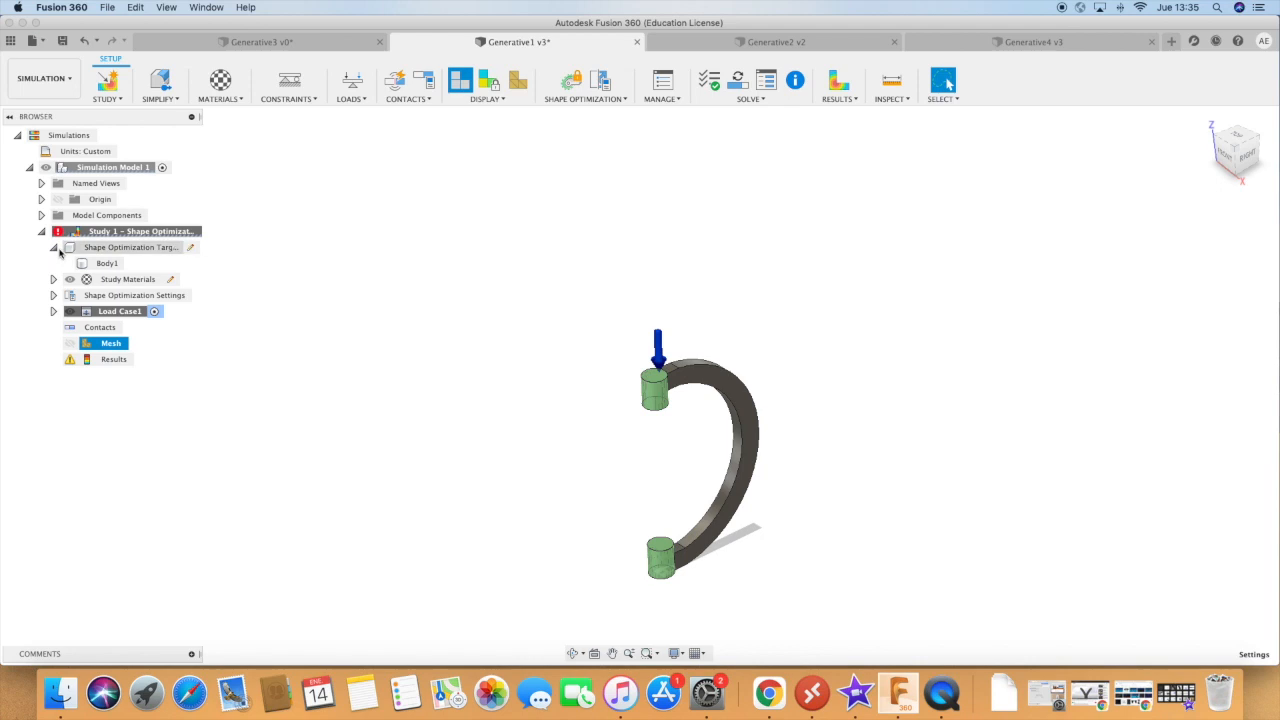
pyautogui.click(55, 248)
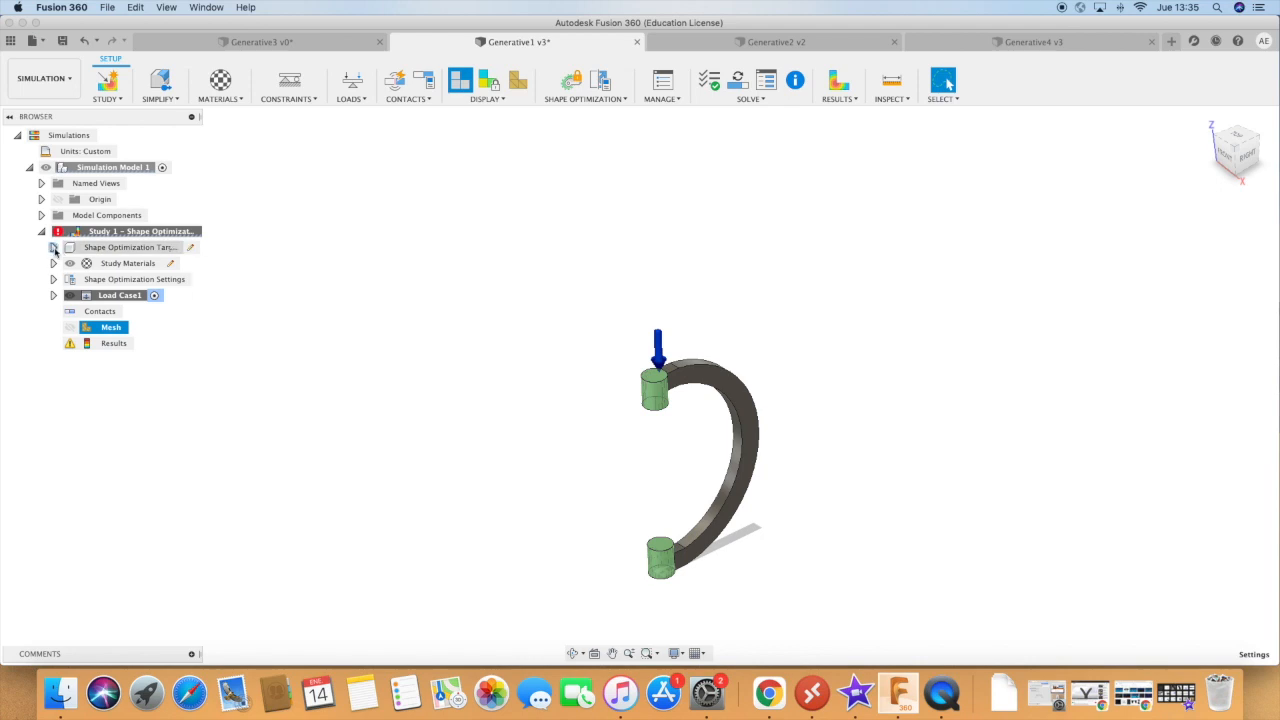
pyautogui.rightClick(103, 334)
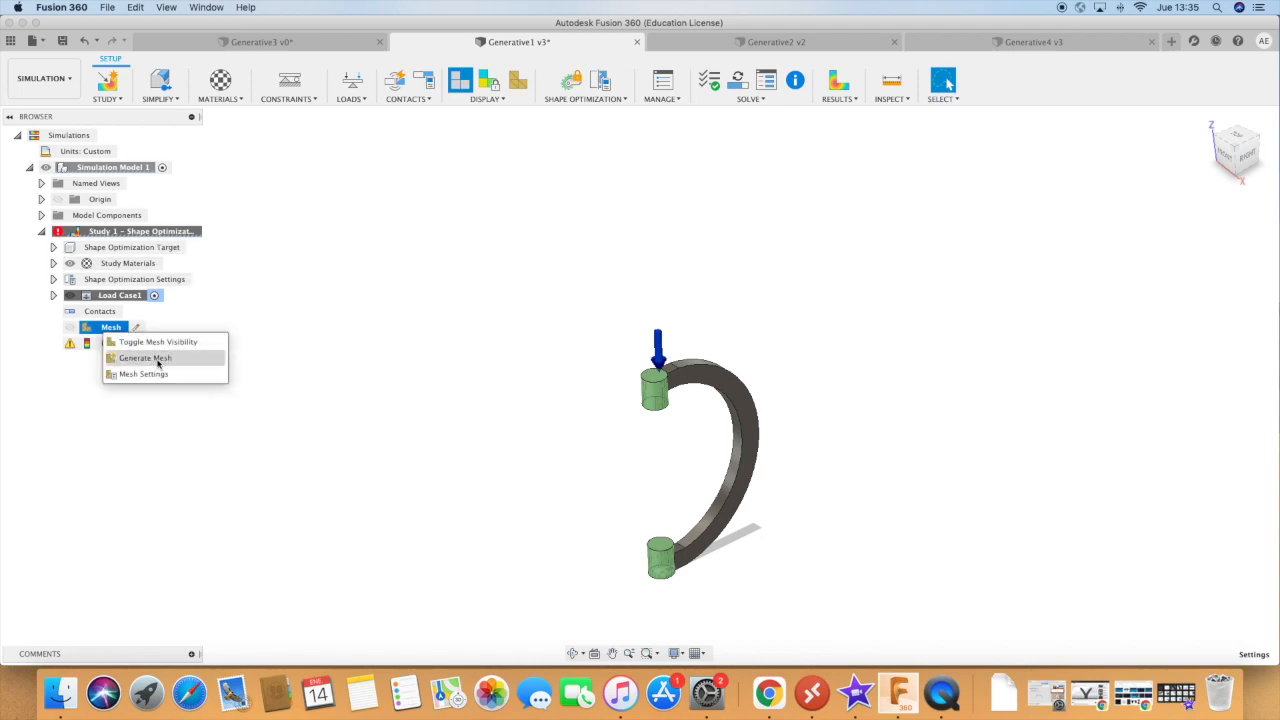
pyautogui.click(157, 342)
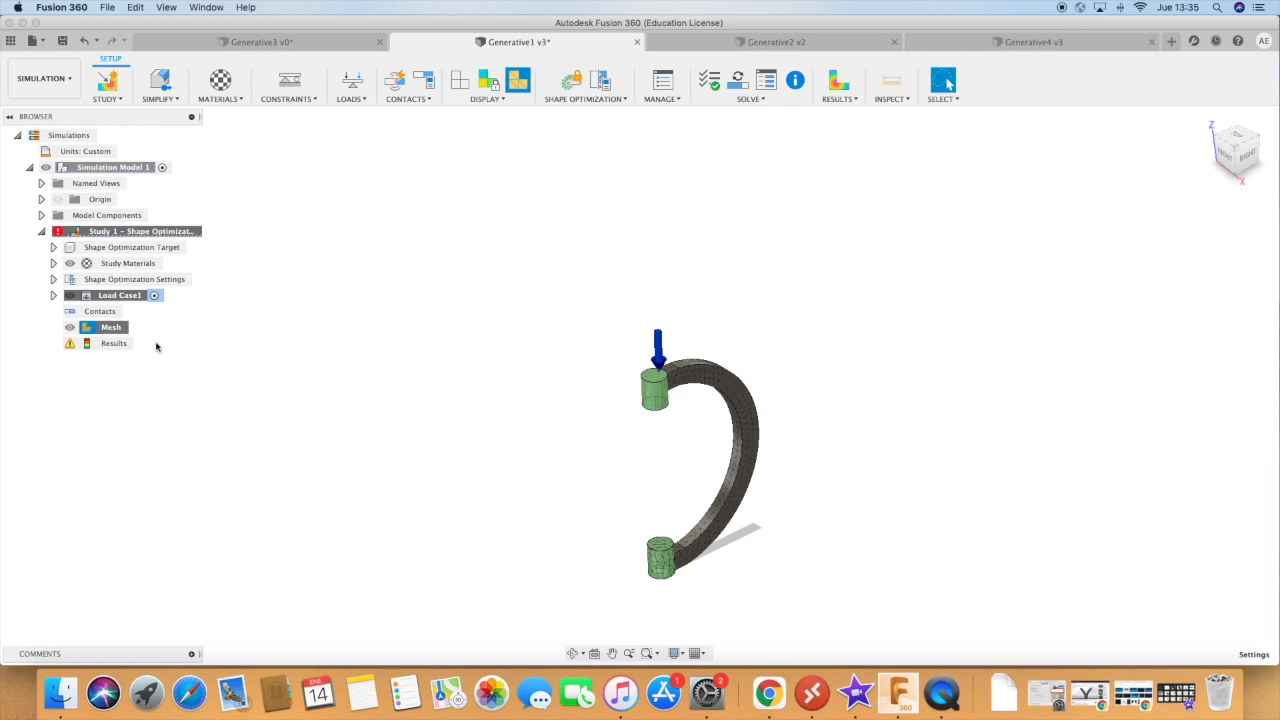
# Reduce the mesh's model-based average element size slightly and apply the mesh settings.
pyautogui.rightClick(106, 331)
pyautogui.click(137, 372)
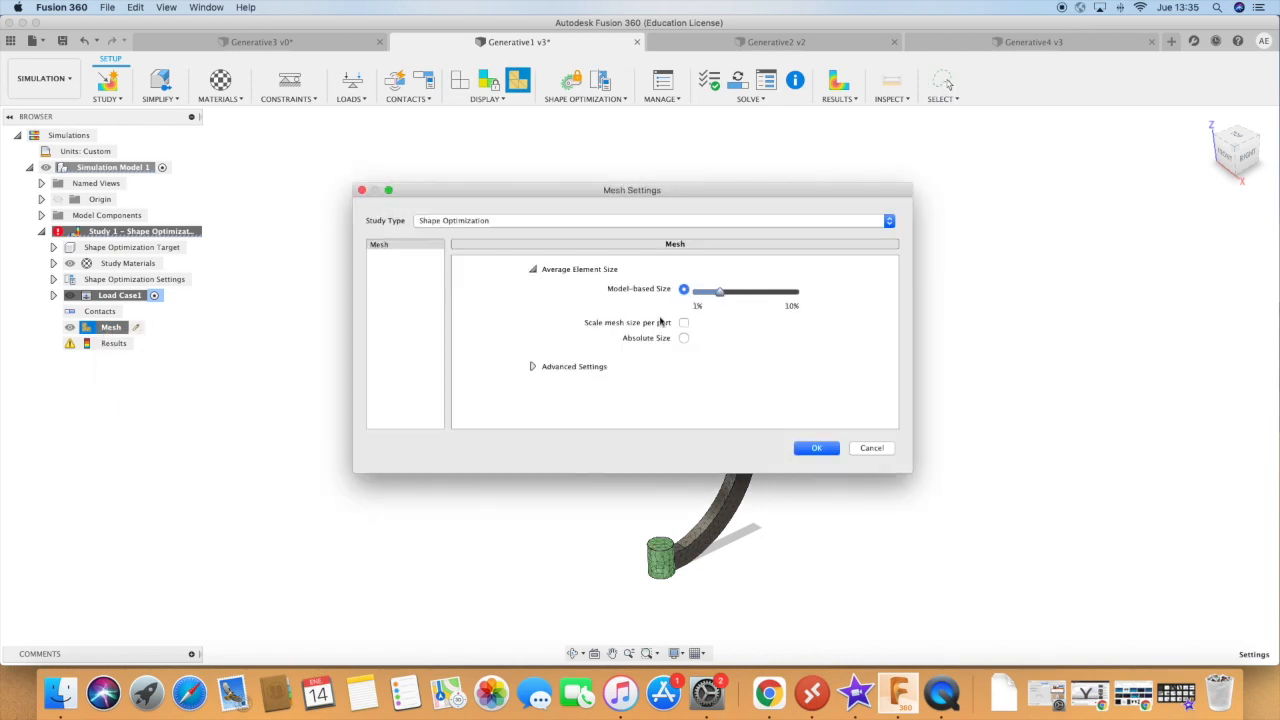
pyautogui.moveTo(717, 295); pyautogui.dragTo(709, 293)
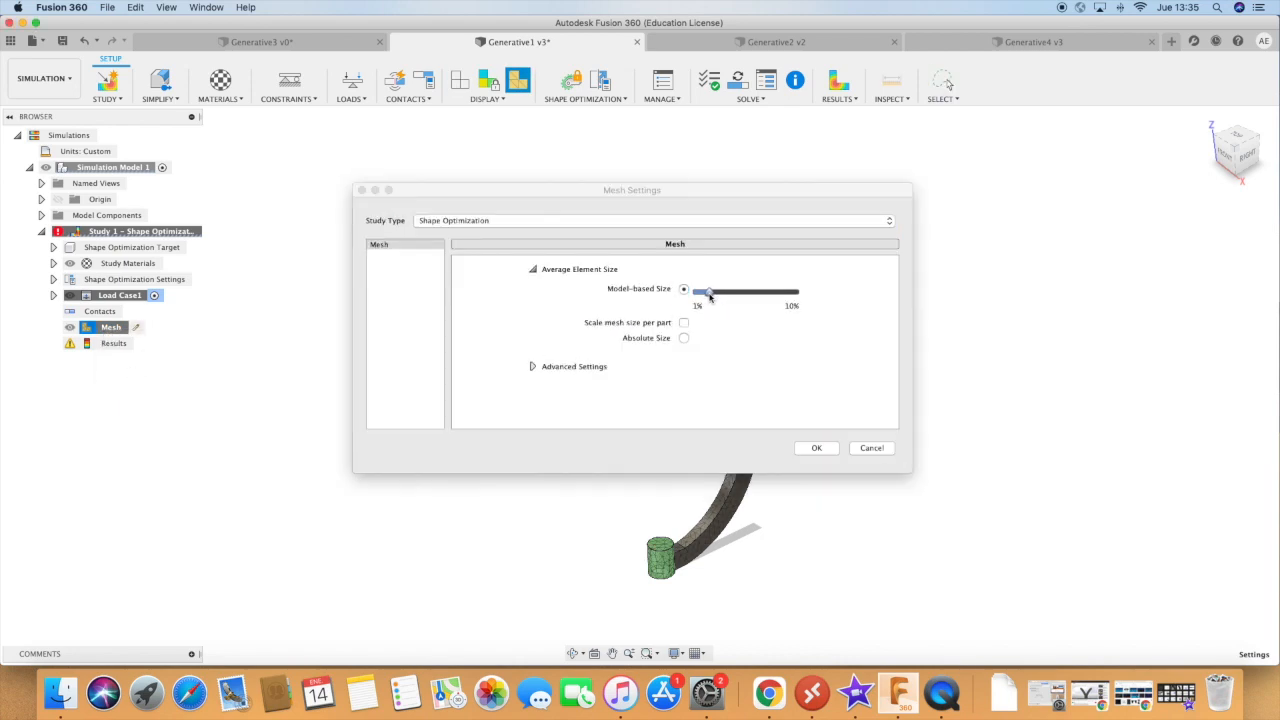
pyautogui.click(824, 453)
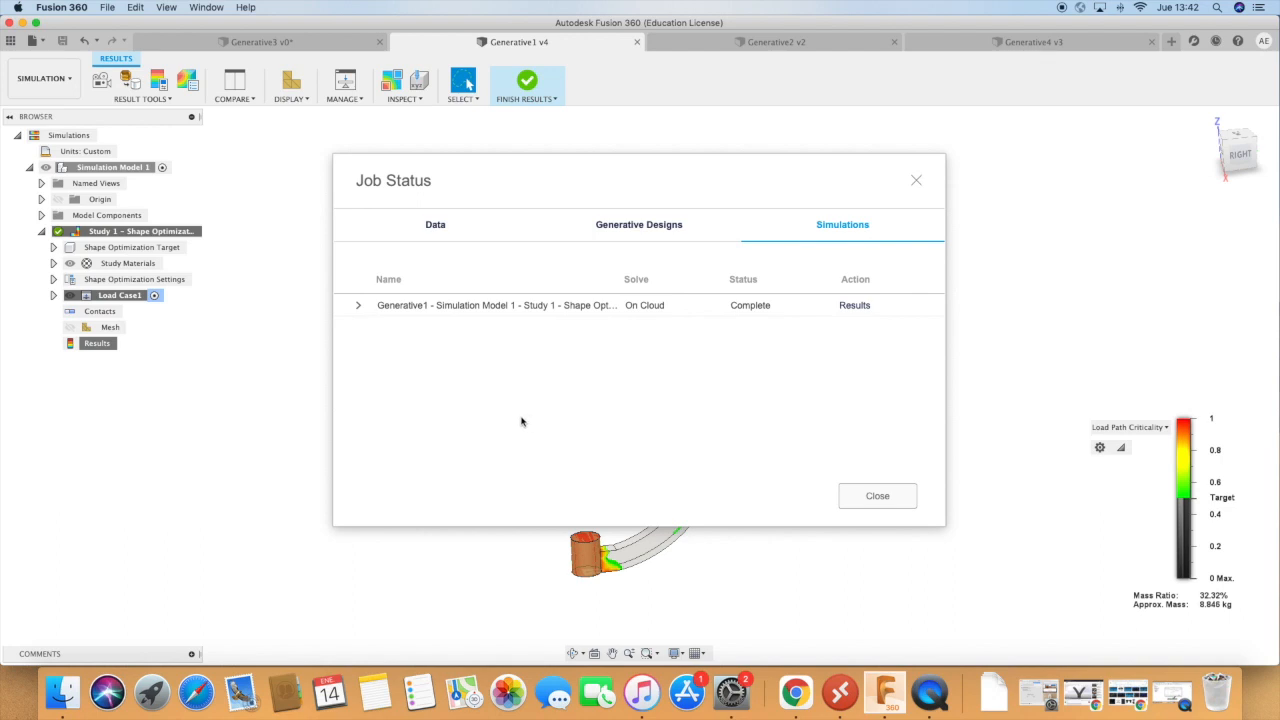
# Dismiss the completed job status and examine the load path criticality result and its legend.
pyautogui.click(877, 496)
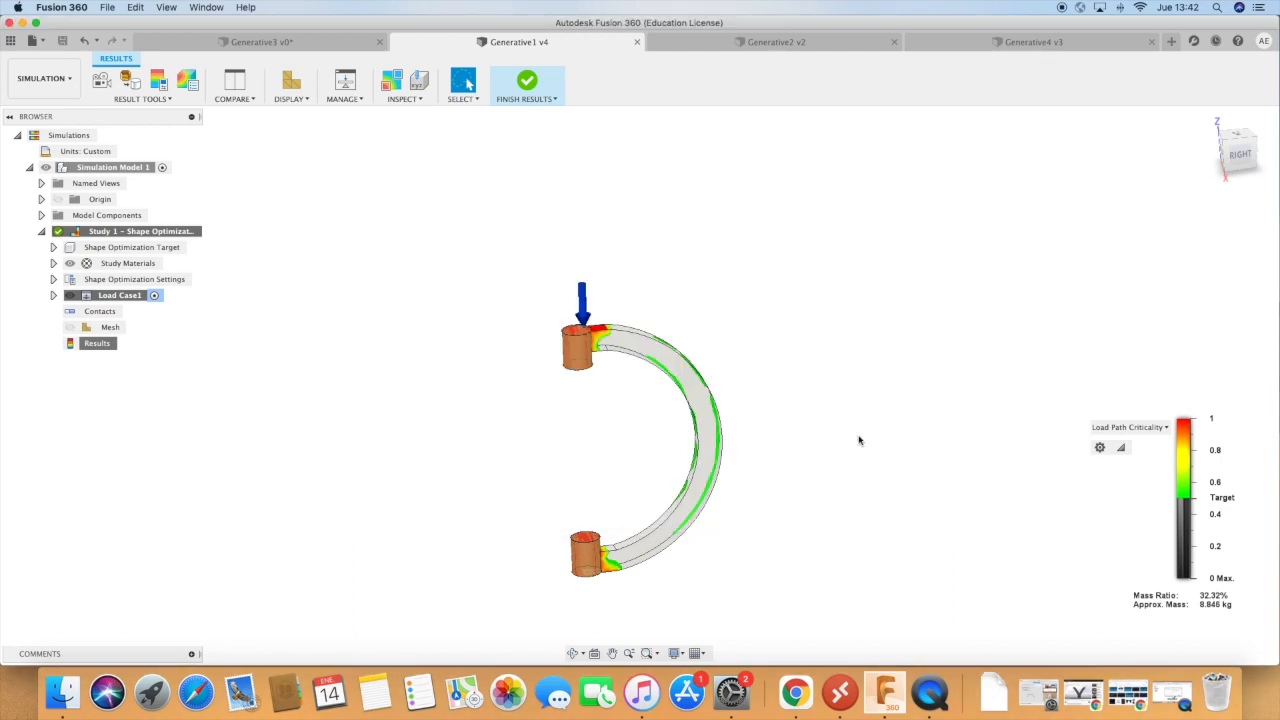
pyautogui.click(572, 652)
pyautogui.moveTo(783, 509)
pyautogui.mouseDown()
pyautogui.moveTo(803, 517)
pyautogui.moveTo(811, 543)
pyautogui.moveTo(805, 516)
pyautogui.mouseUp()
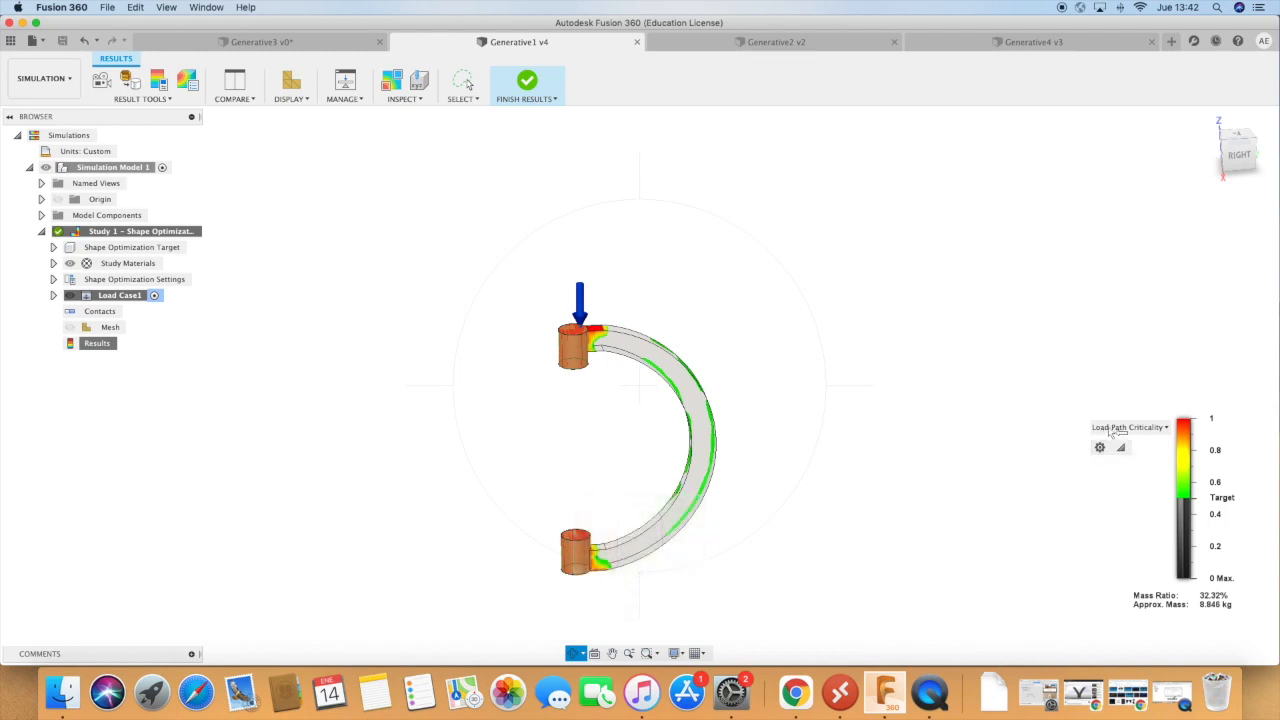
pyautogui.click(1121, 432)
pyautogui.click(1060, 453)
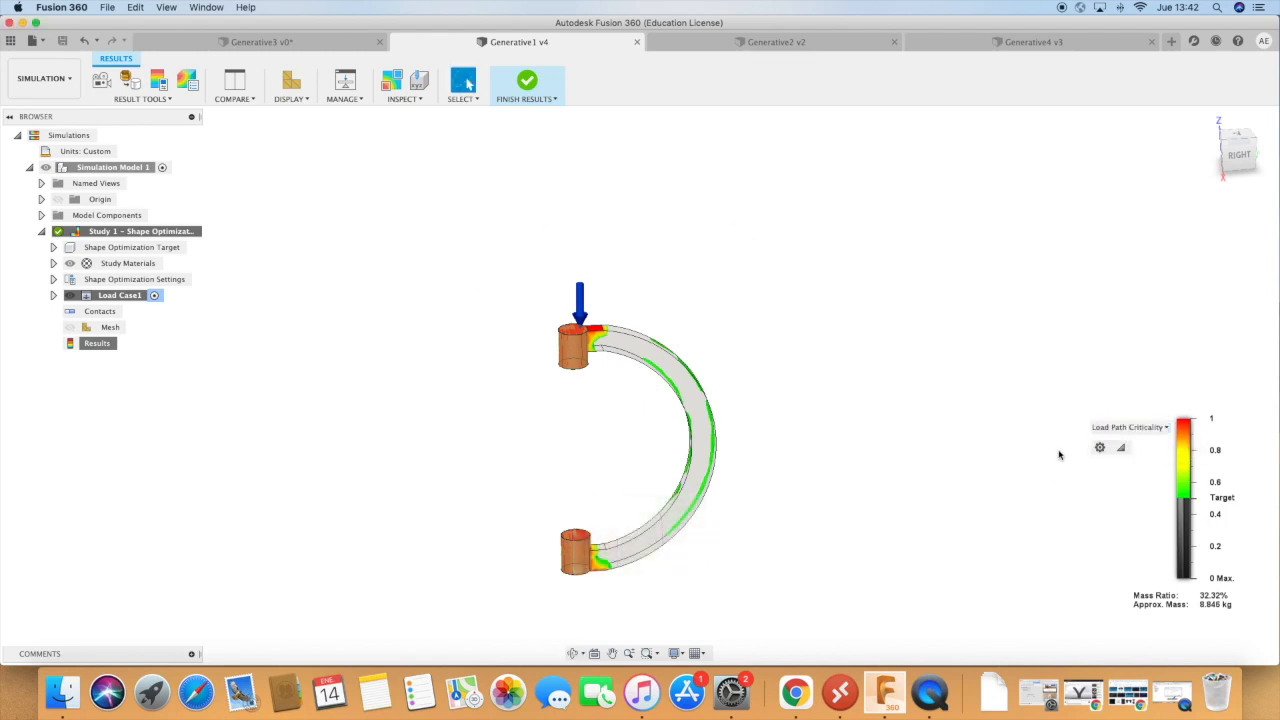
pyautogui.click(1118, 448)
pyautogui.click(1170, 392)
# Lower the load path criticality threshold to the minimum of the scale and finish the results review.
pyautogui.click(1185, 504)
pyautogui.scroll(1, 1185, 506)
pyautogui.scroll(-3, 1184, 504)
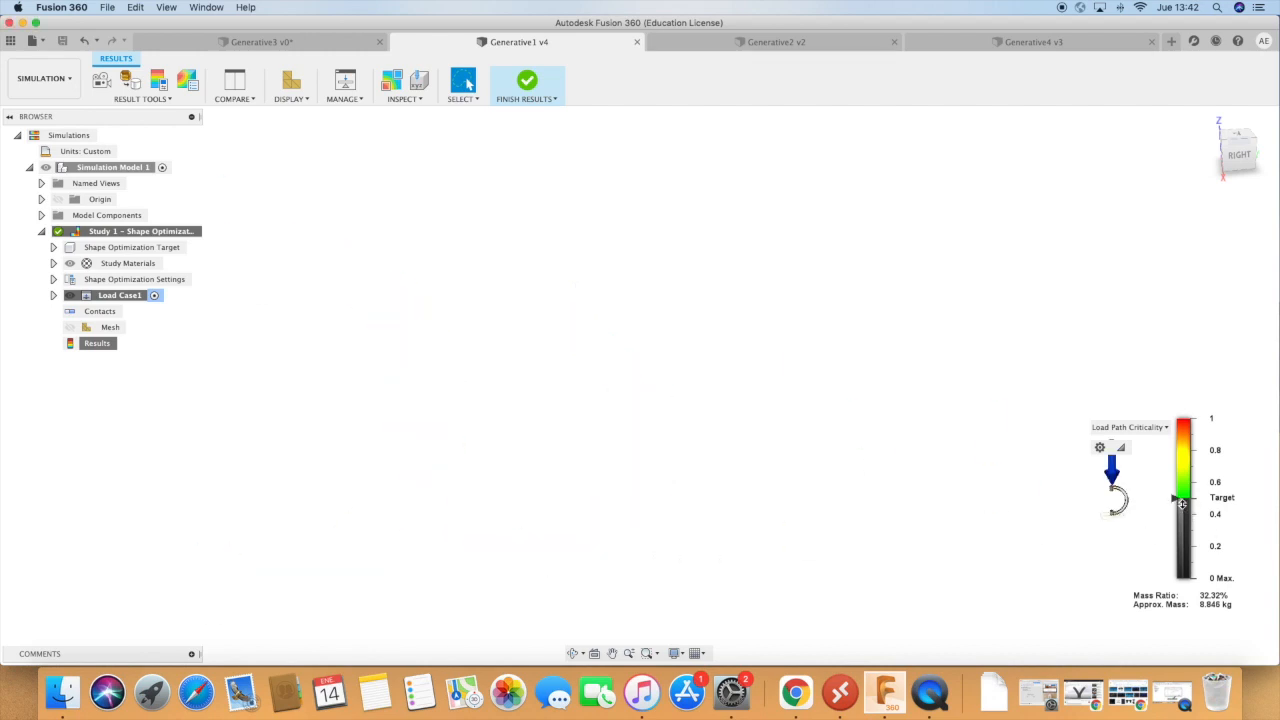
pyautogui.scroll(2, 1159, 506)
pyautogui.scroll(4, 1159, 506)
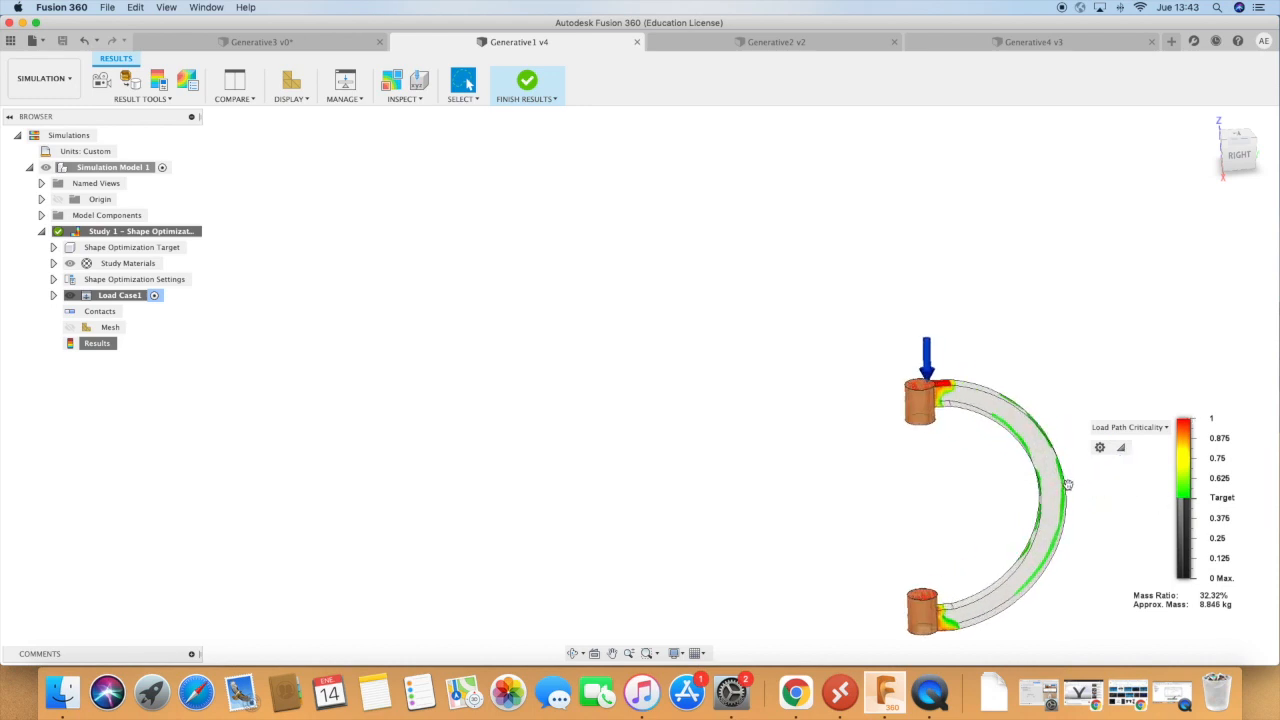
pyautogui.moveTo(1185, 500)
pyautogui.mouseDown()
pyautogui.moveTo(1175, 460)
pyautogui.moveTo(1172, 576)
pyautogui.mouseUp()
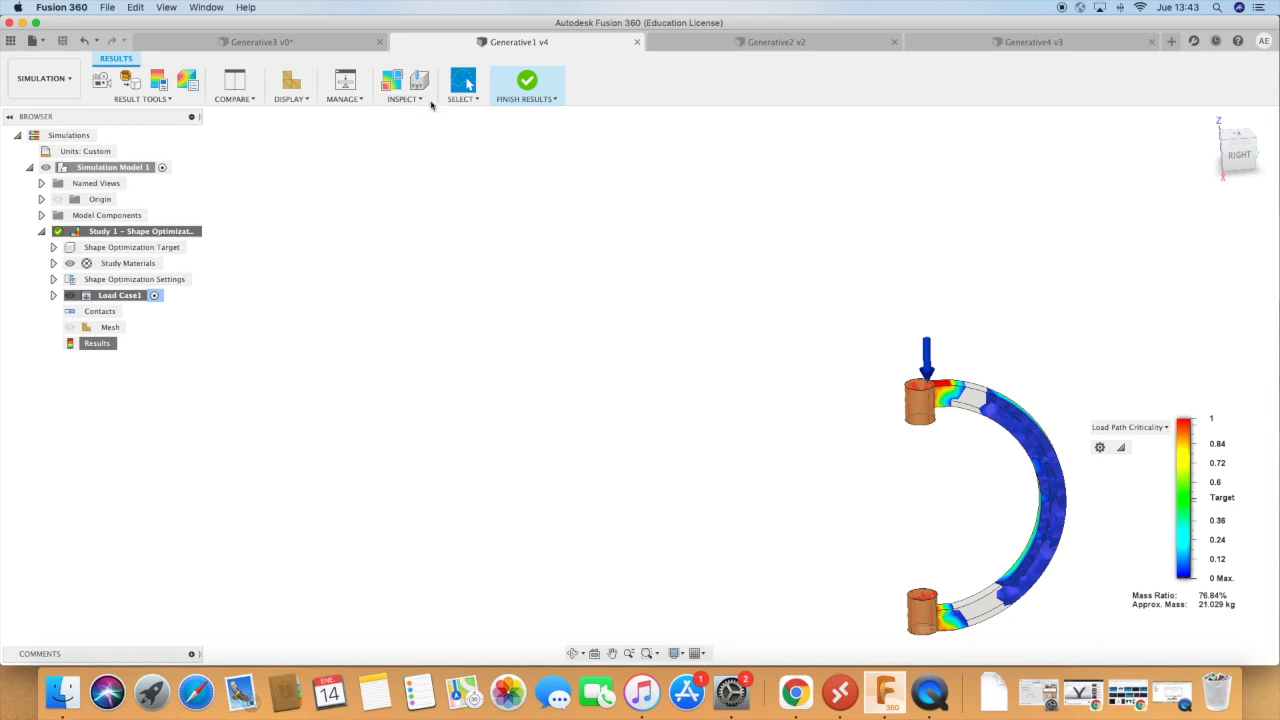
pyautogui.click(530, 88)
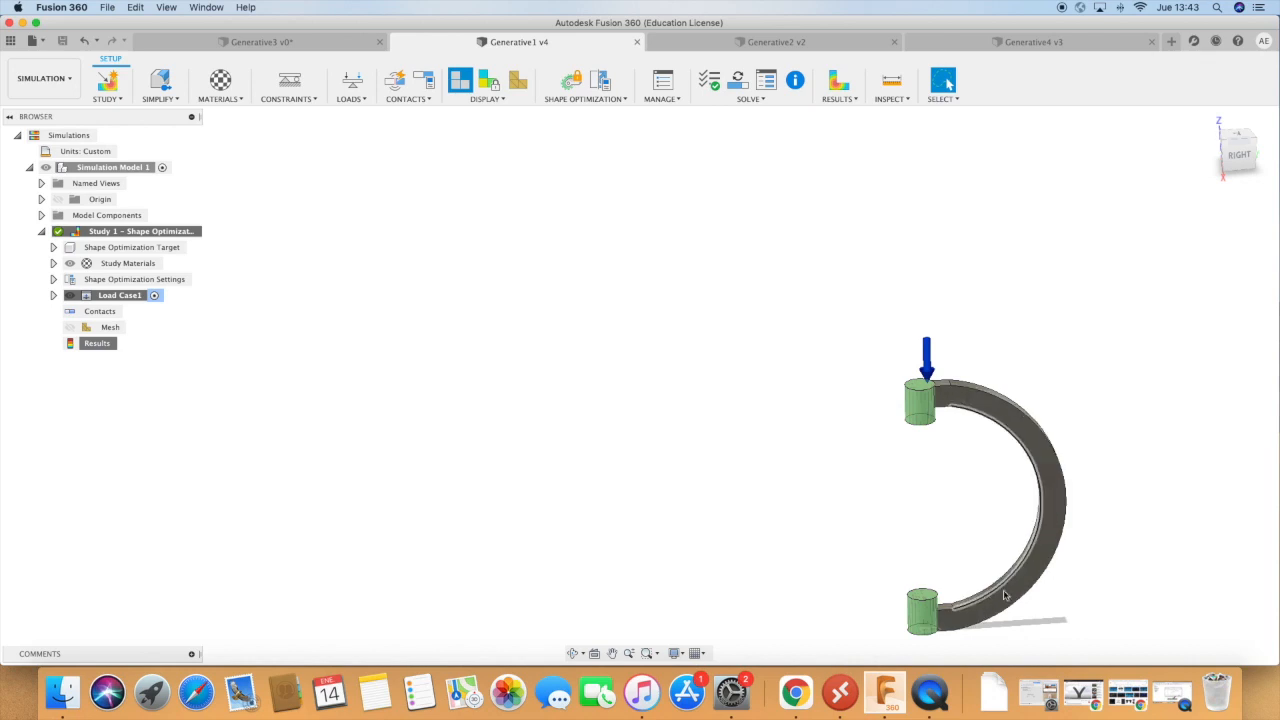
# Start a preserve region with a cylindrical boundary on the inner curved face of the C-shaped part.
pyautogui.click(588, 98)
pyautogui.click(595, 128)
pyautogui.scroll(5, 1008, 577)
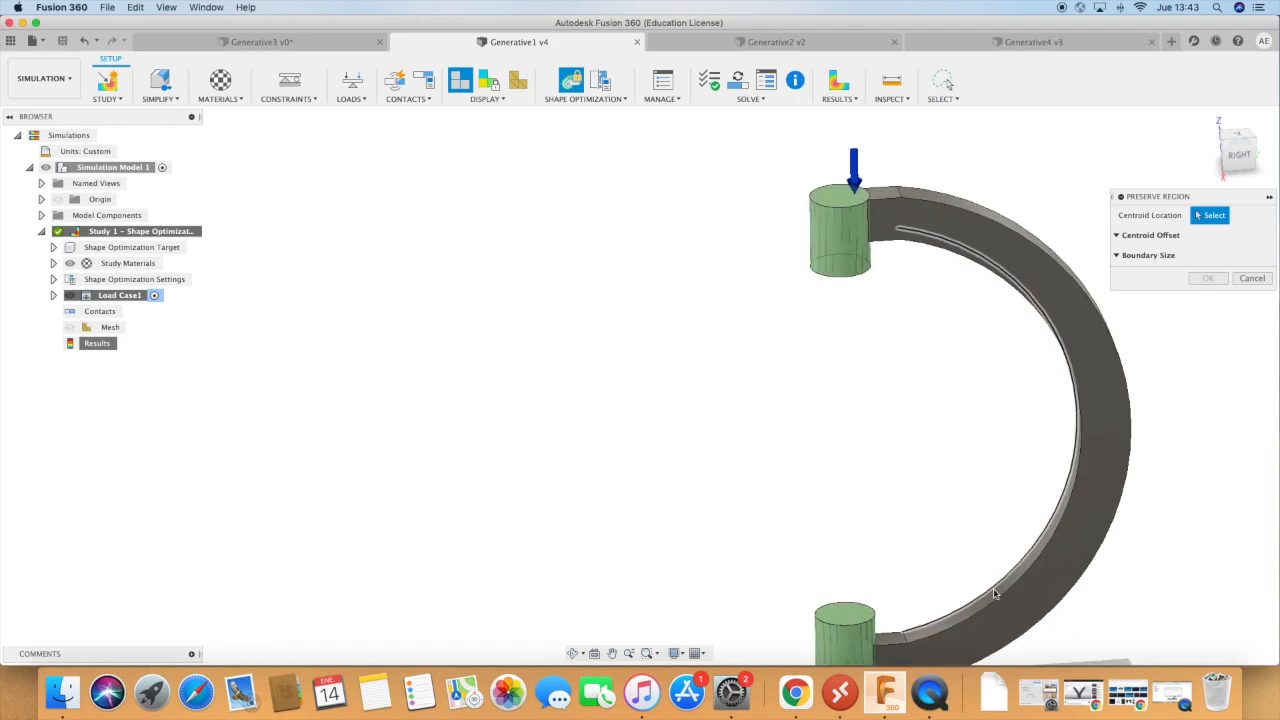
pyautogui.click(996, 597)
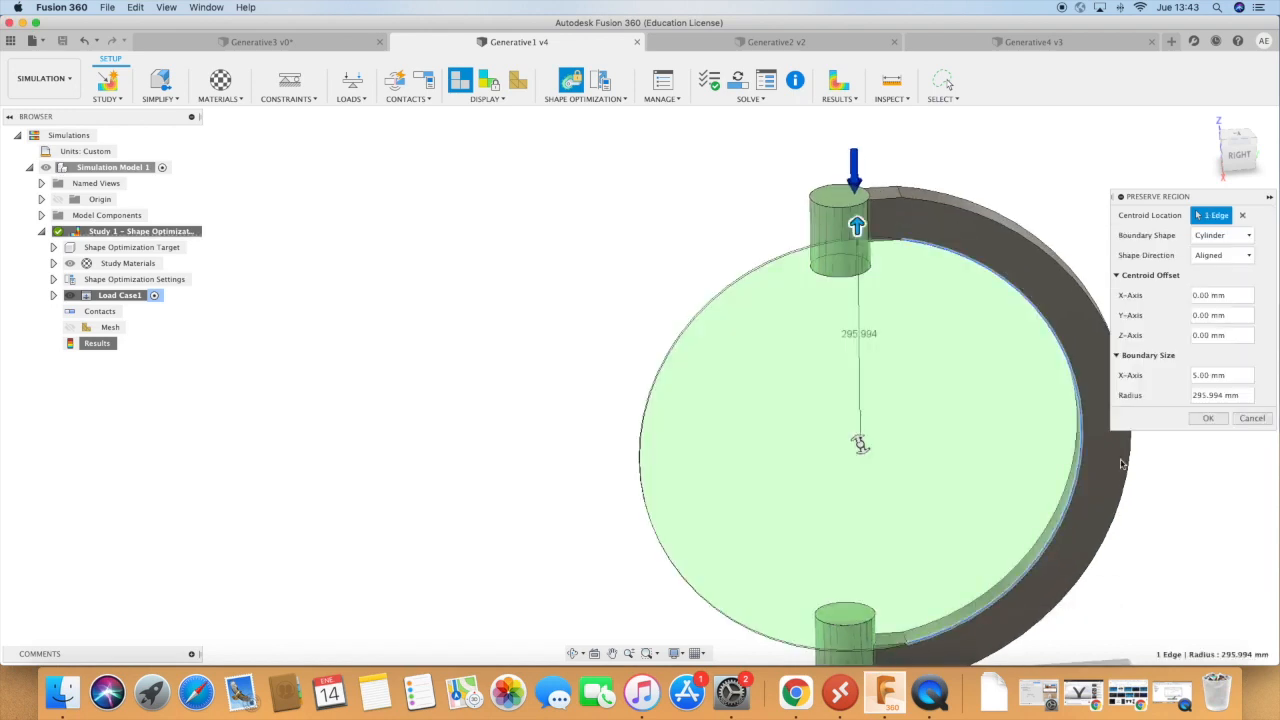
pyautogui.click(1241, 217)
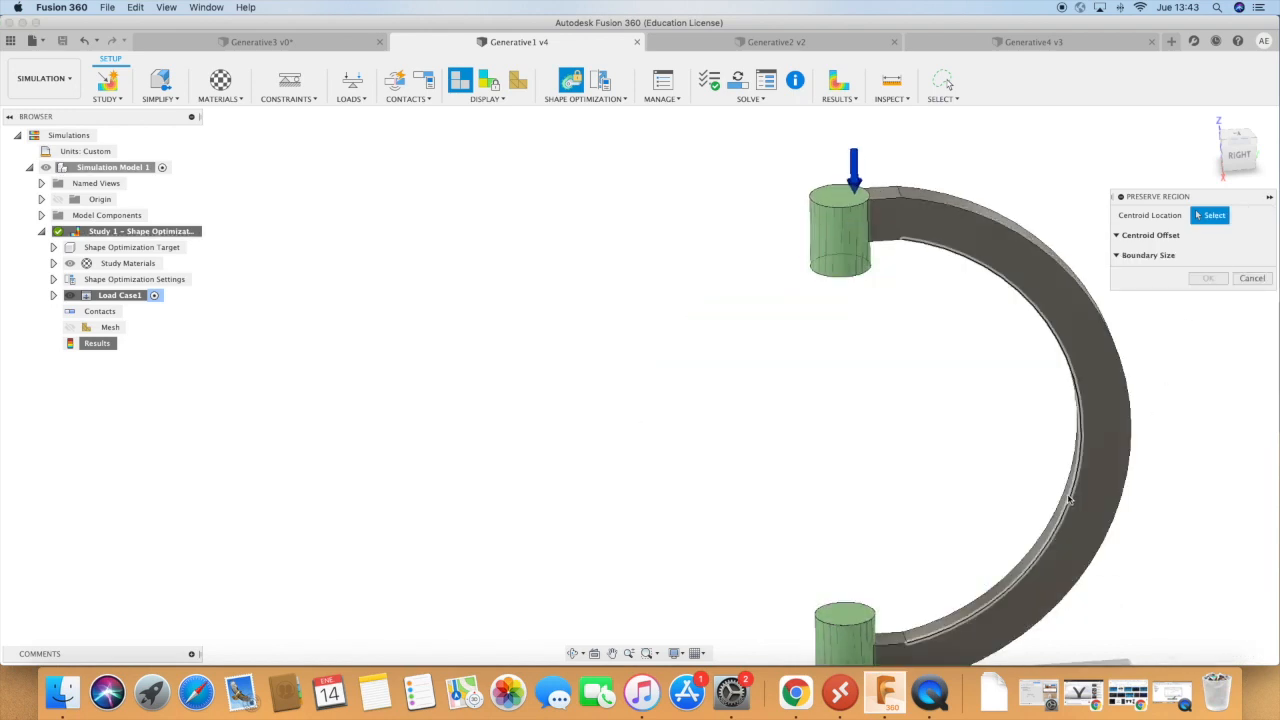
pyautogui.click(918, 637)
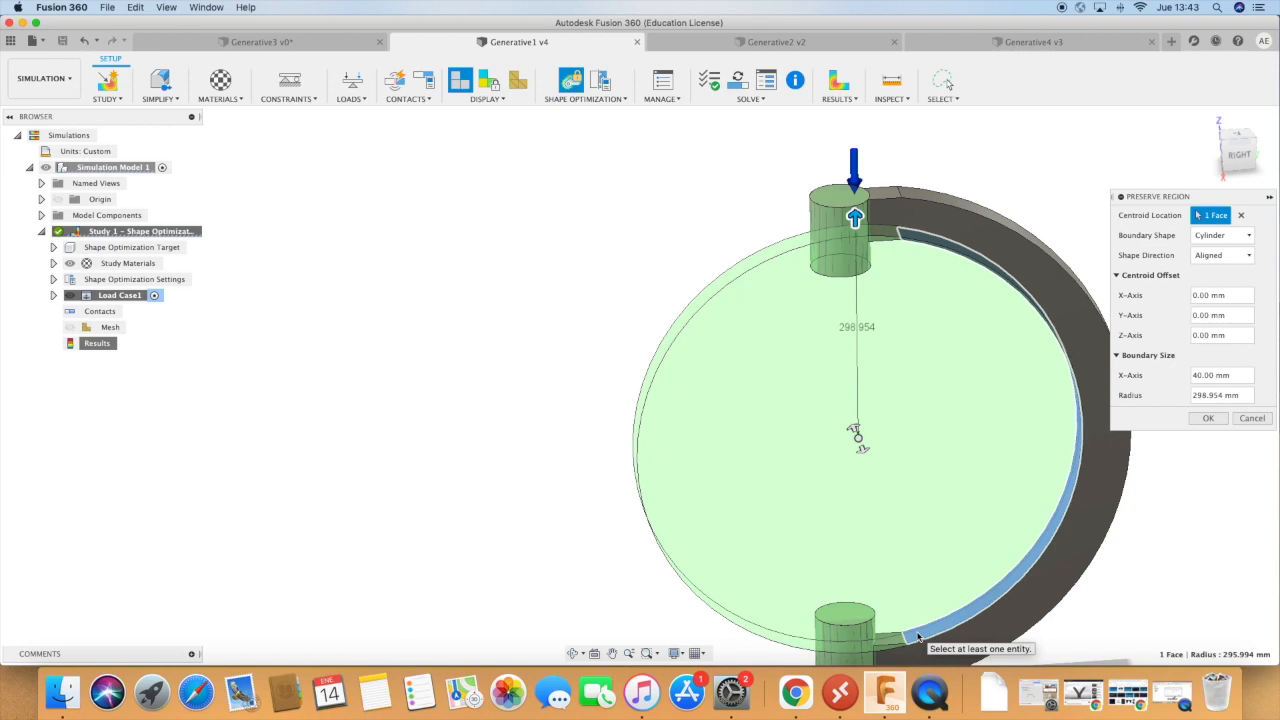
# Keep the cylindrical boundary shape, set the preserve region's radius to 310 mm and create it.
pyautogui.click(1230, 236)
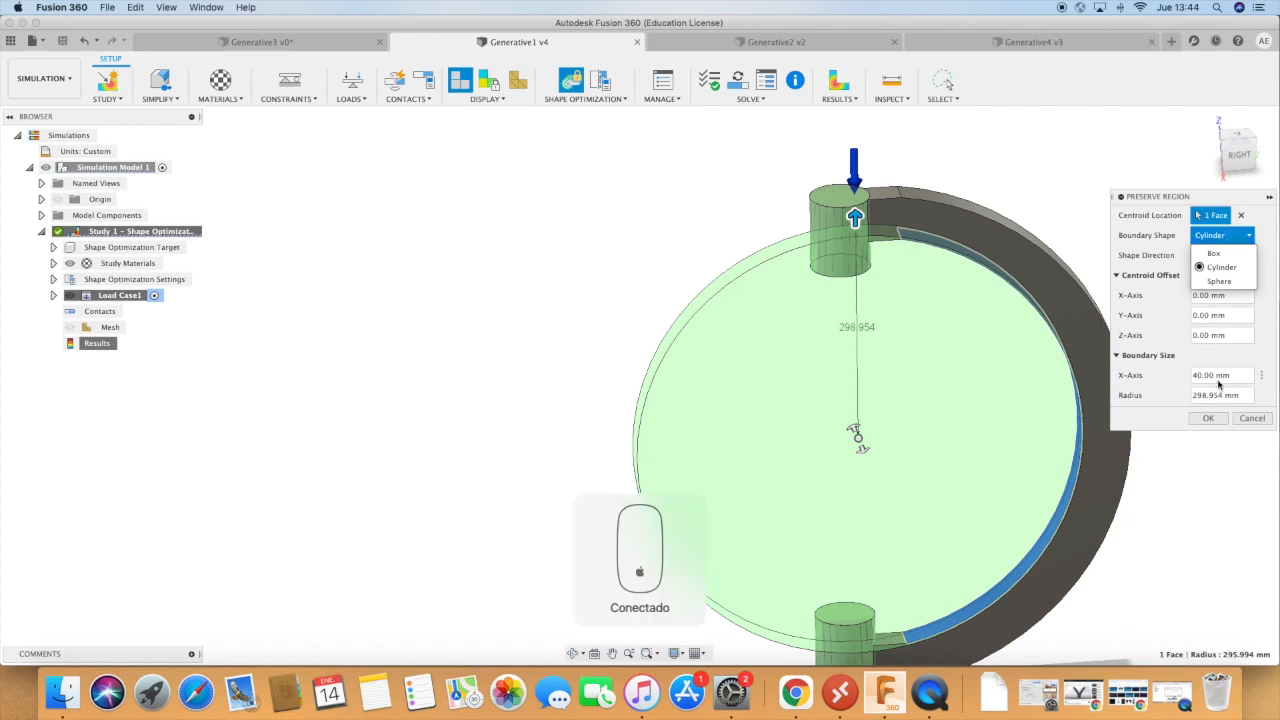
pyautogui.click(1218, 395)
pyautogui.click(1222, 395)
pyautogui.write('305')
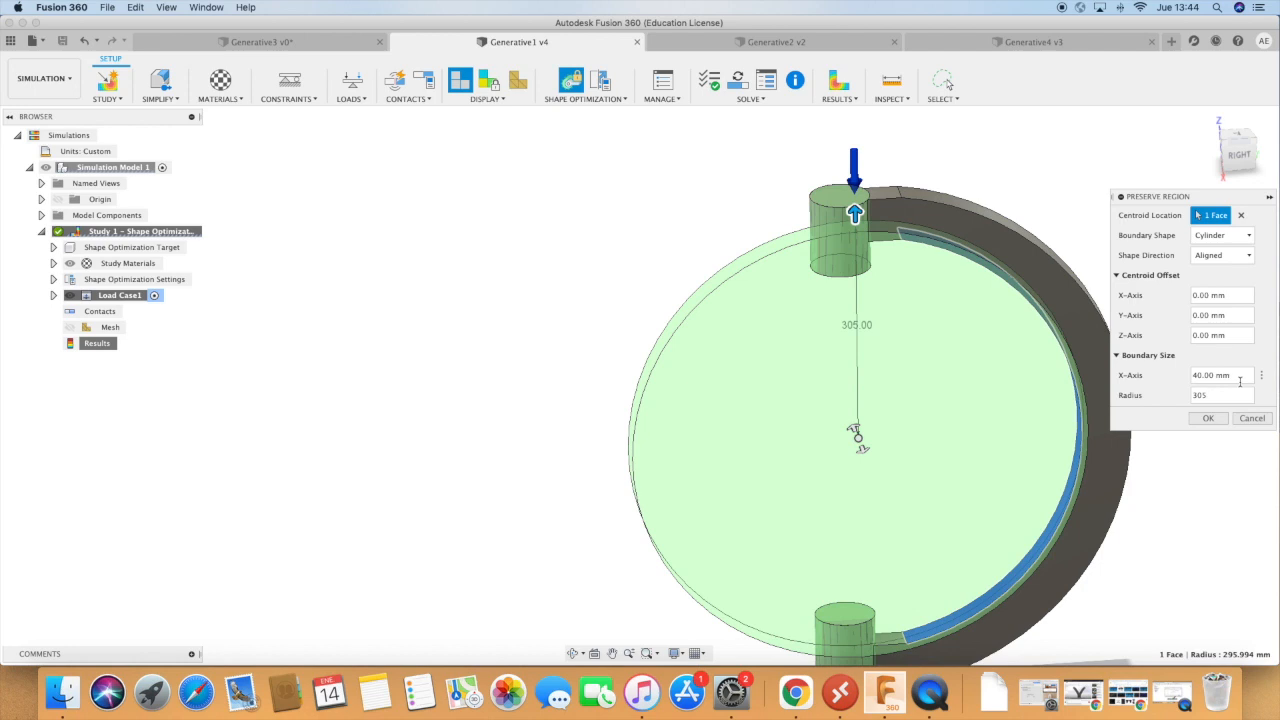
pyautogui.doubleClick(1225, 393)
pyautogui.write('3')
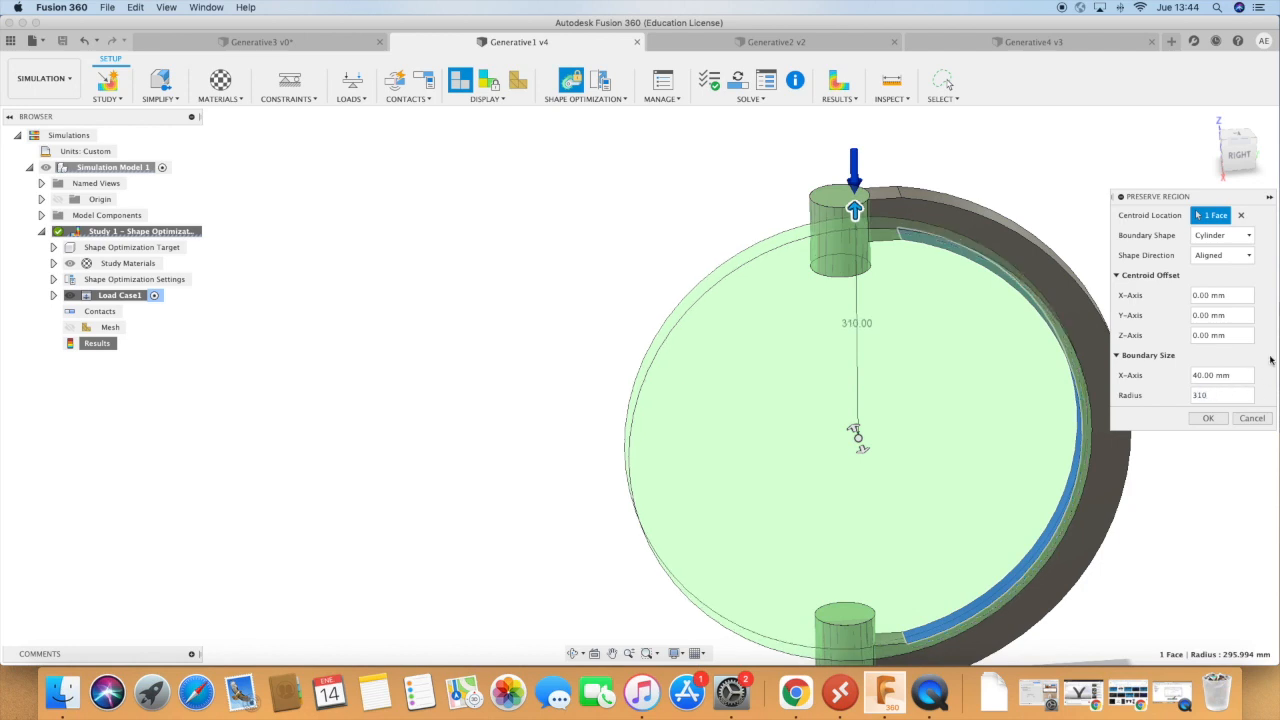
pyautogui.click(1215, 422)
pyautogui.scroll(-3, 723, 366)
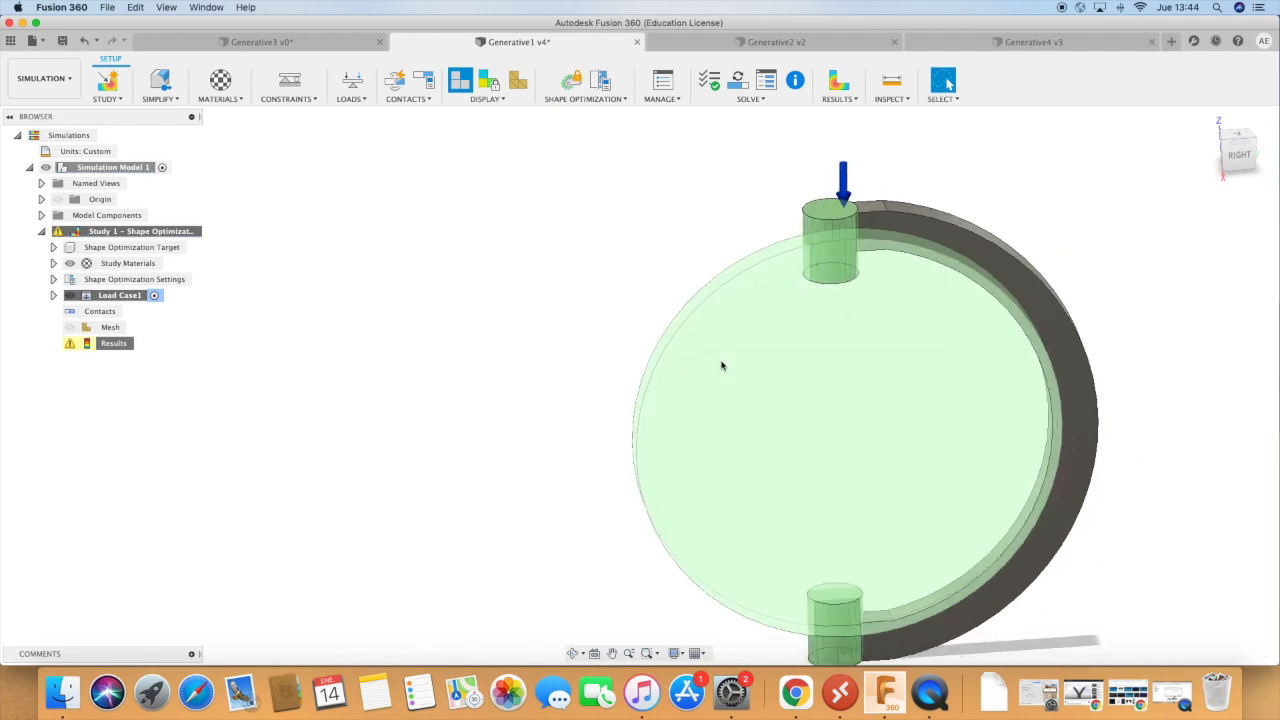
pyautogui.scroll(1, 1081, 434)
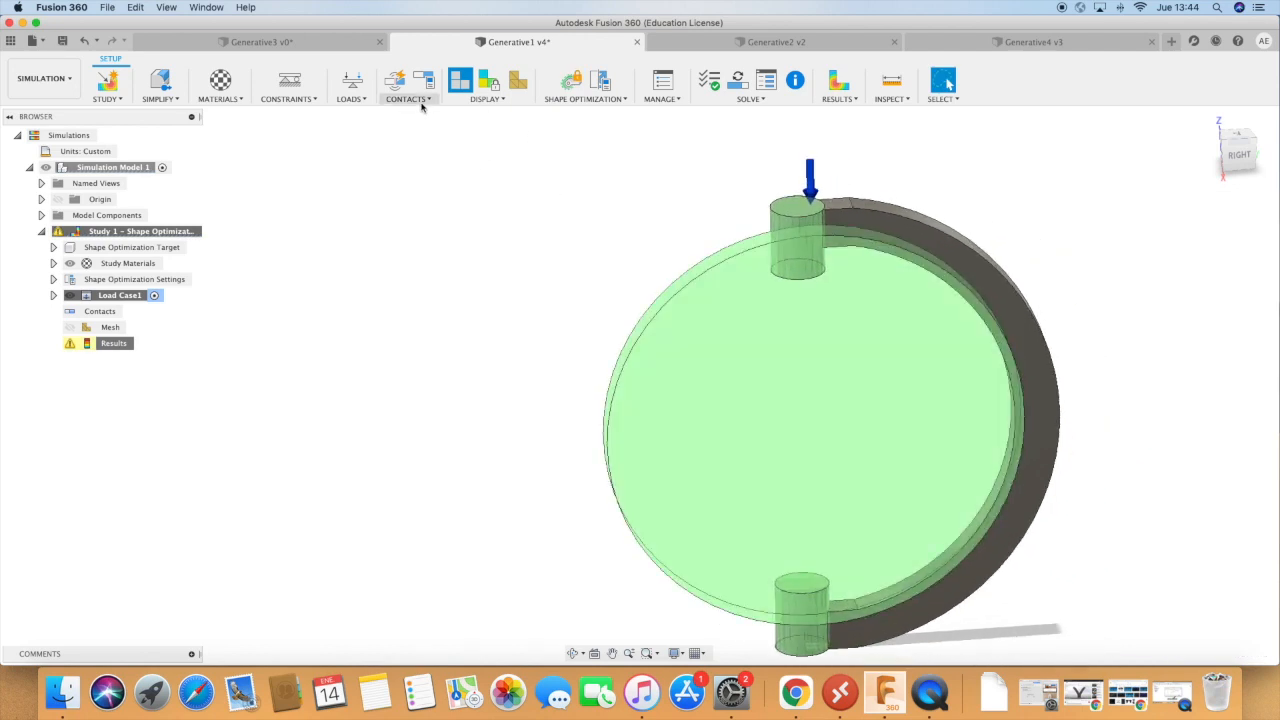
pyautogui.click(580, 99)
pyautogui.click(582, 114)
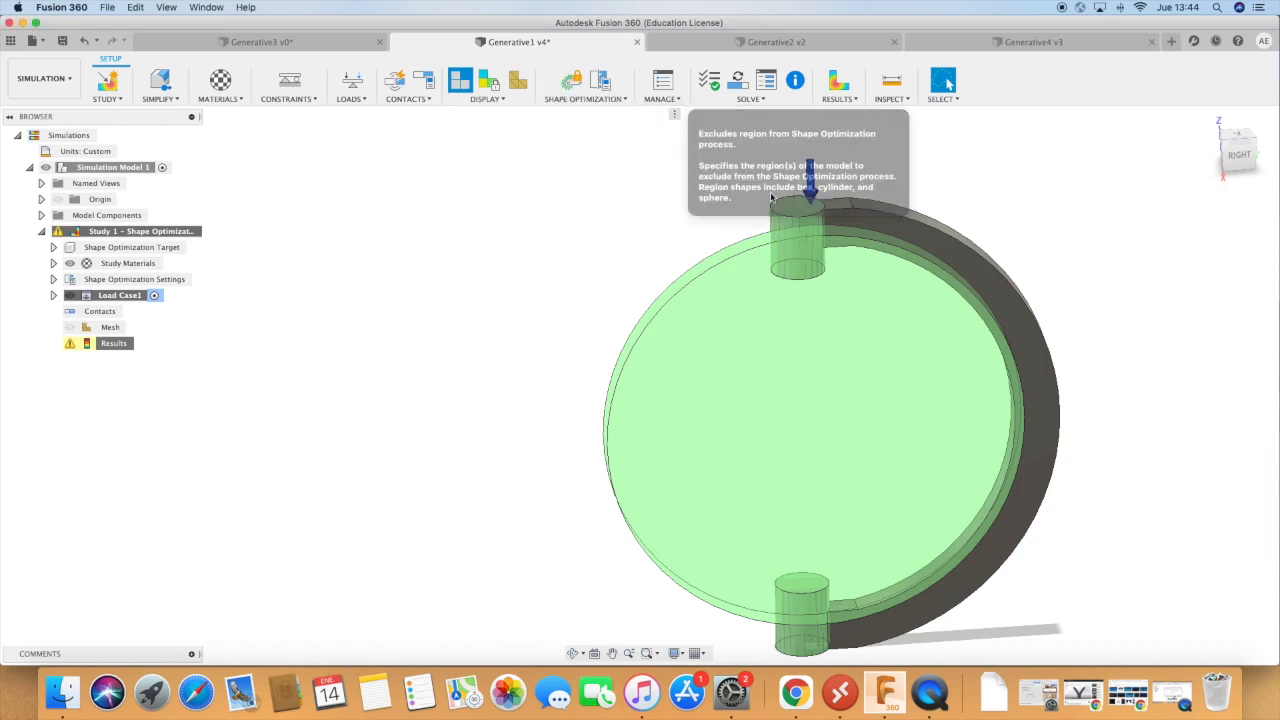
pyautogui.click(894, 213)
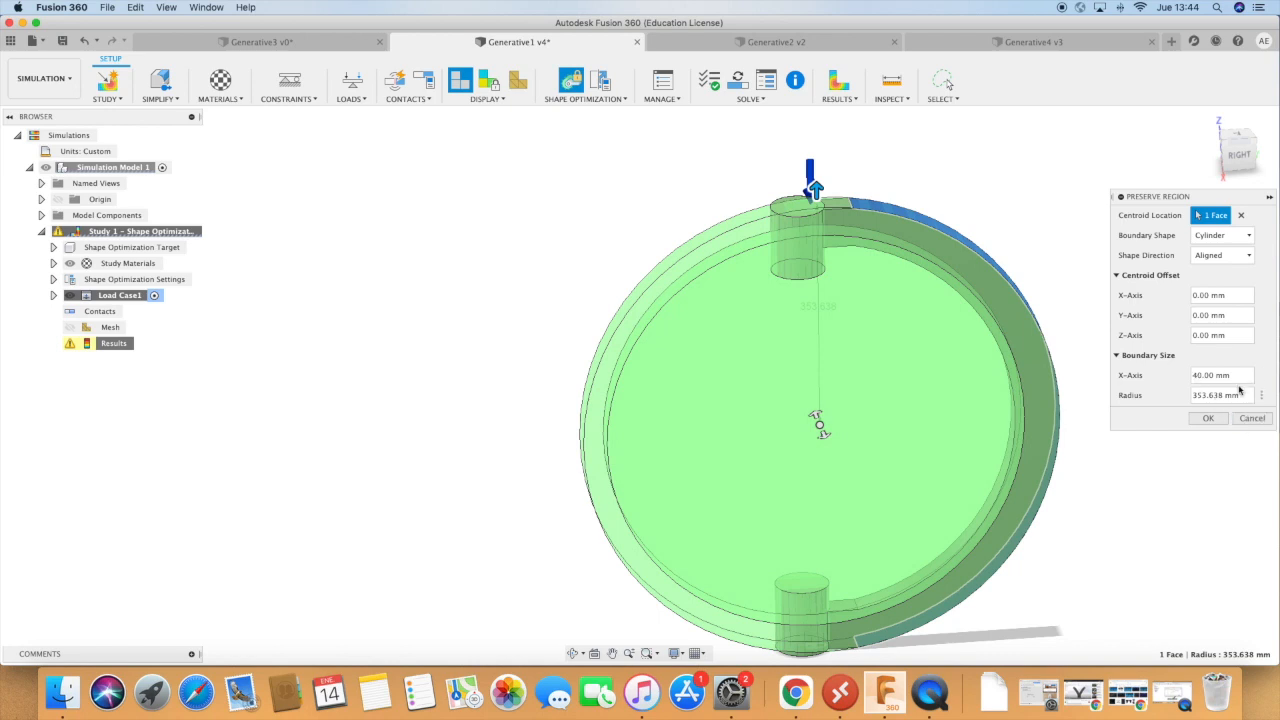
pyautogui.click(1251, 420)
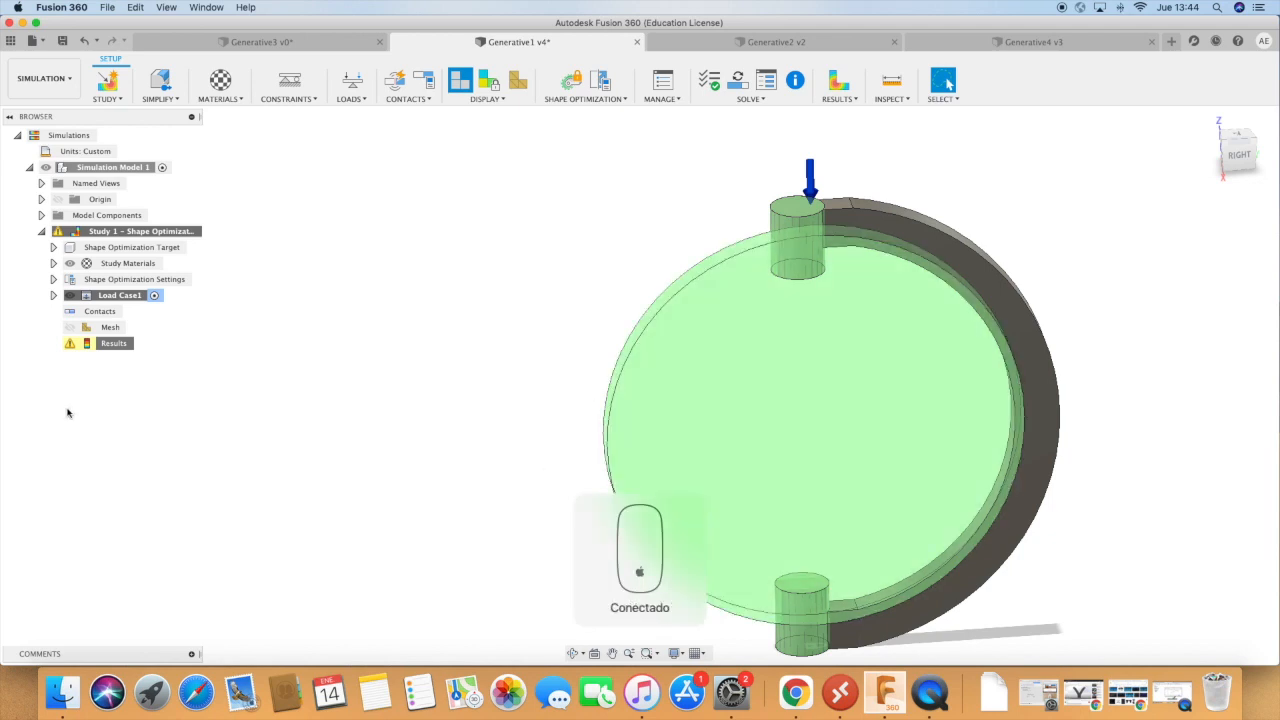
# Try to solve the shape optimization study on the cloud with the added preserve region.
pyautogui.rightClick(109, 345)
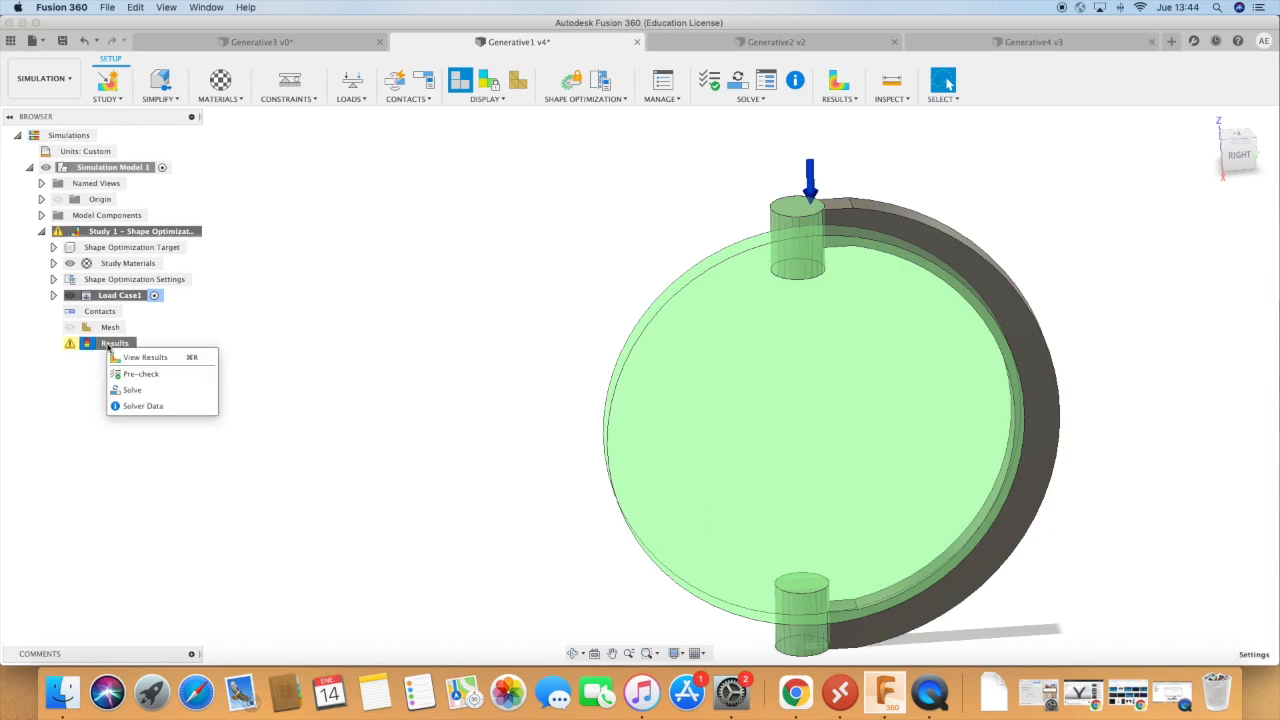
pyautogui.click(149, 395)
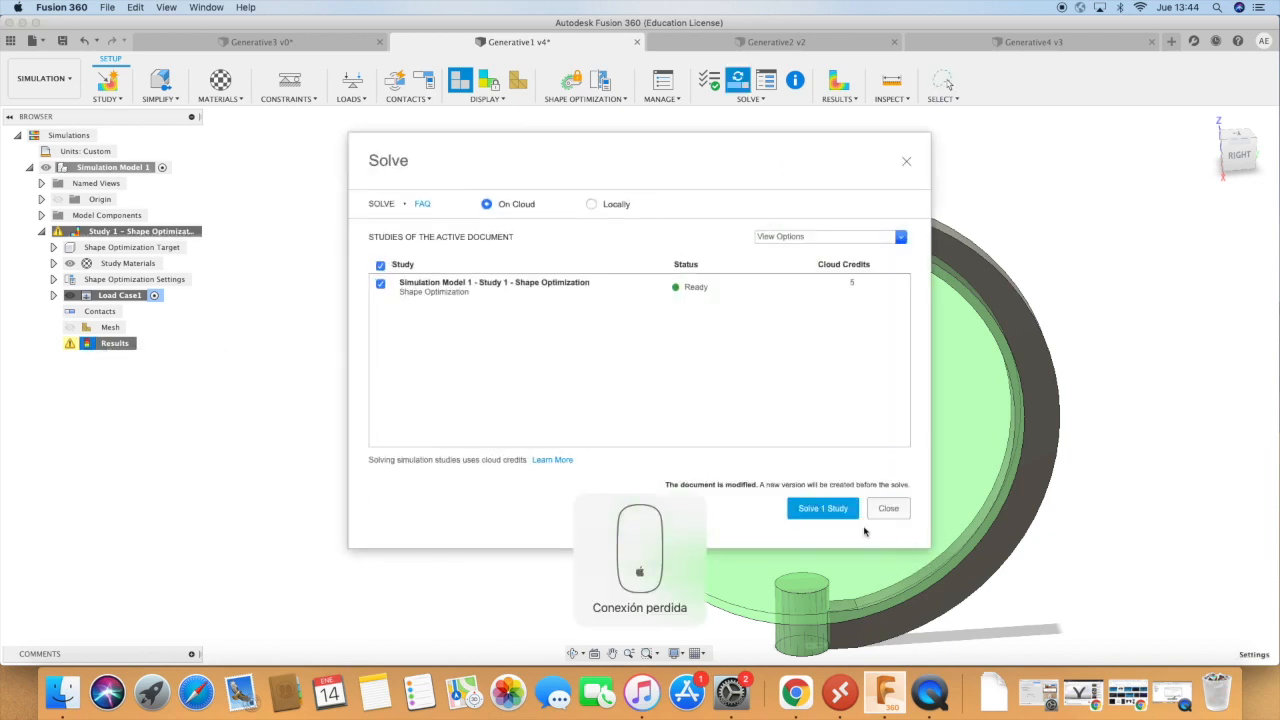
pyautogui.click(834, 514)
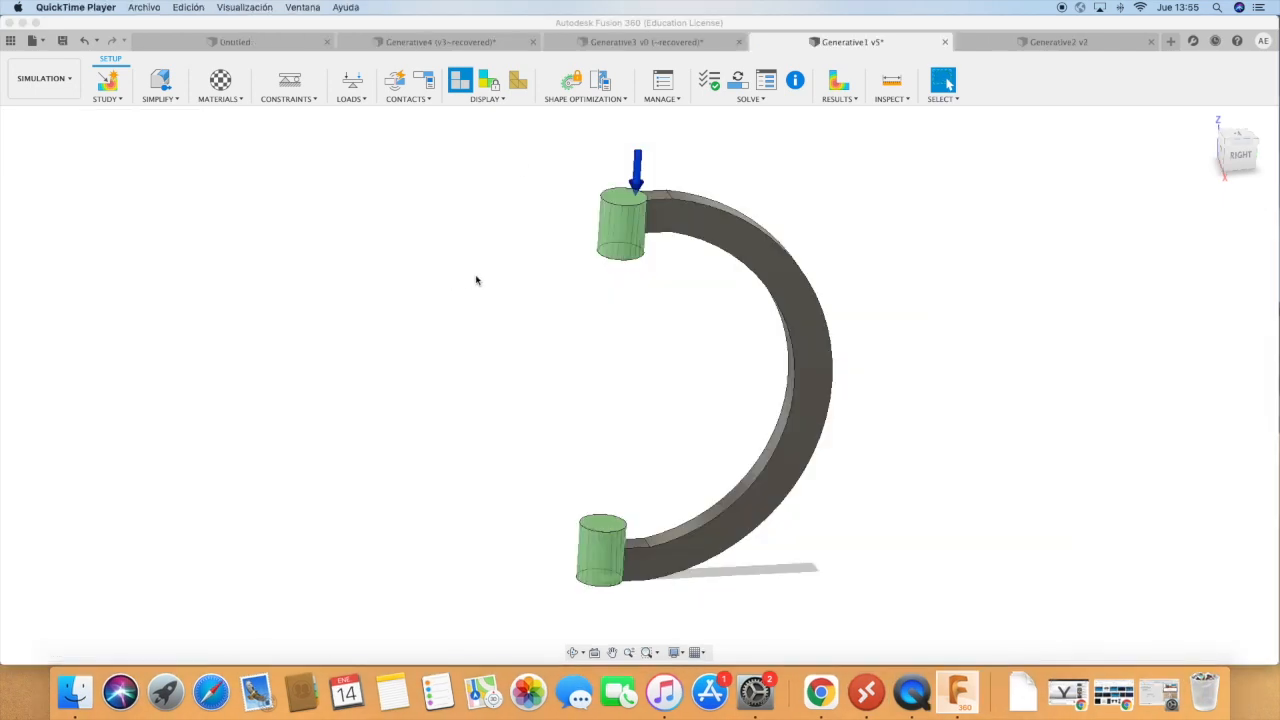
pyautogui.click(476, 277)
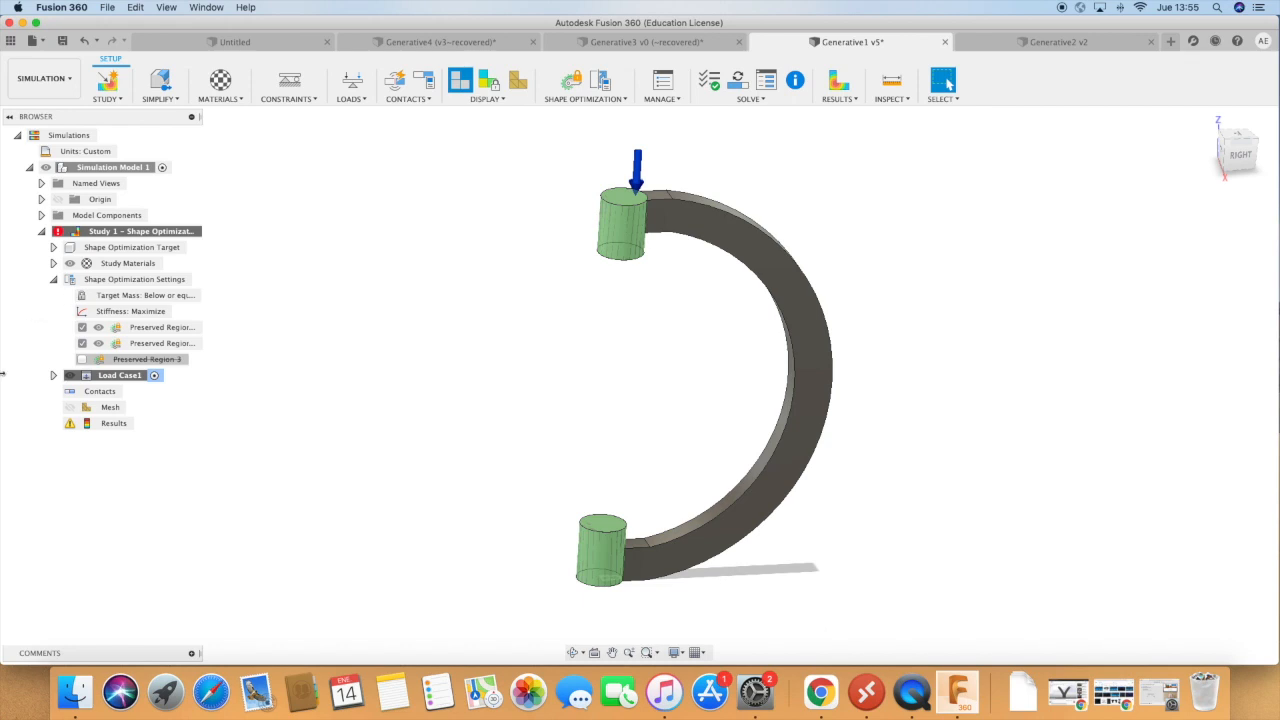
# Enable the third preserved region and set the study's target mass to less than or equal to 60%.
pyautogui.click(82, 359)
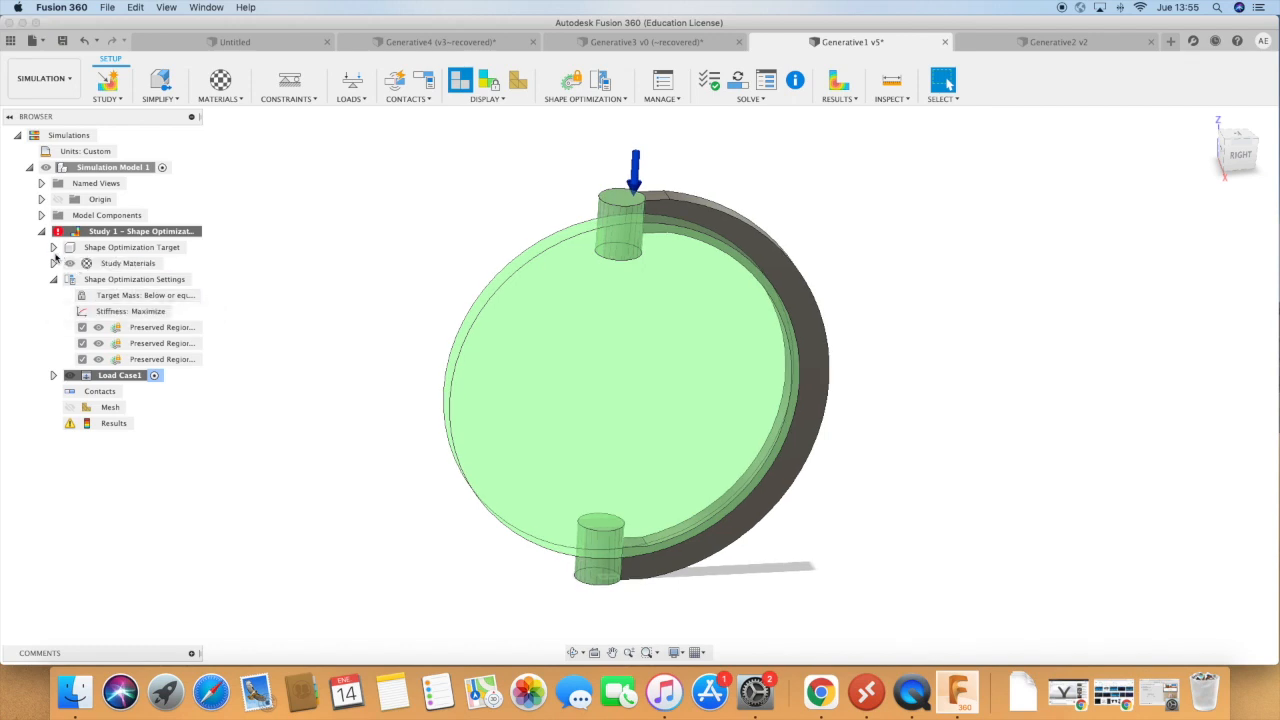
pyautogui.click(54, 247)
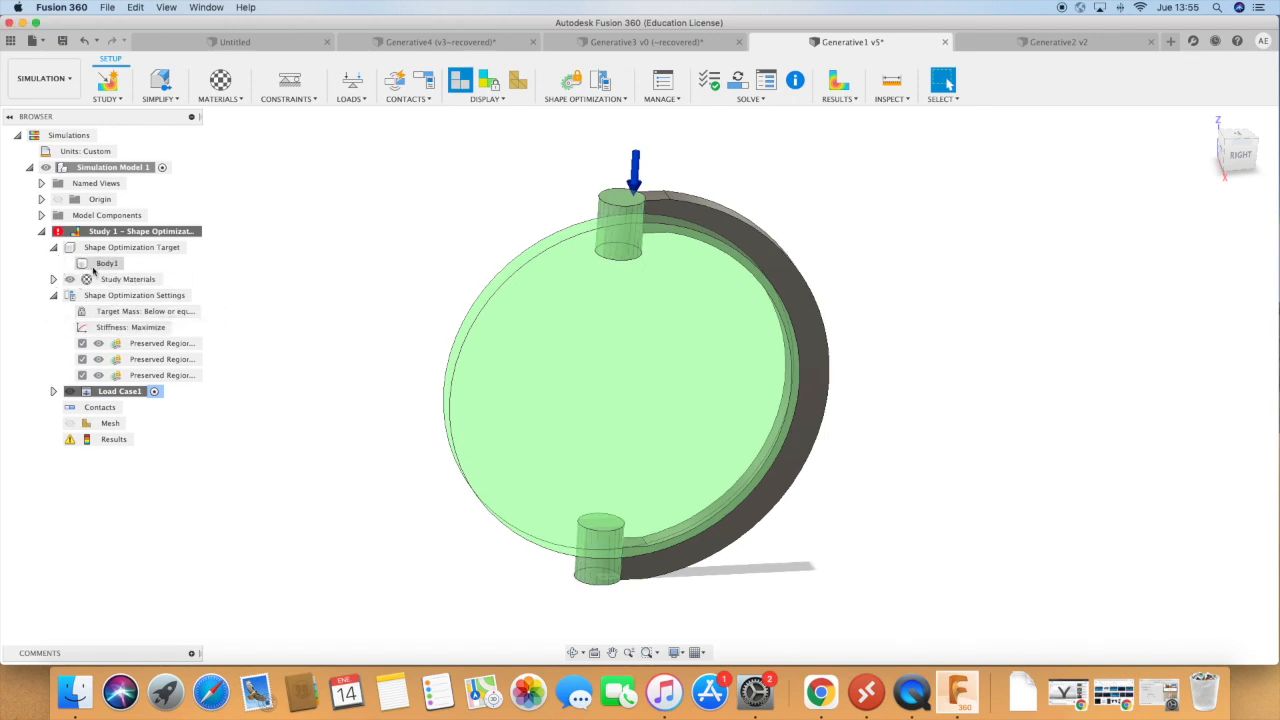
pyautogui.click(124, 312)
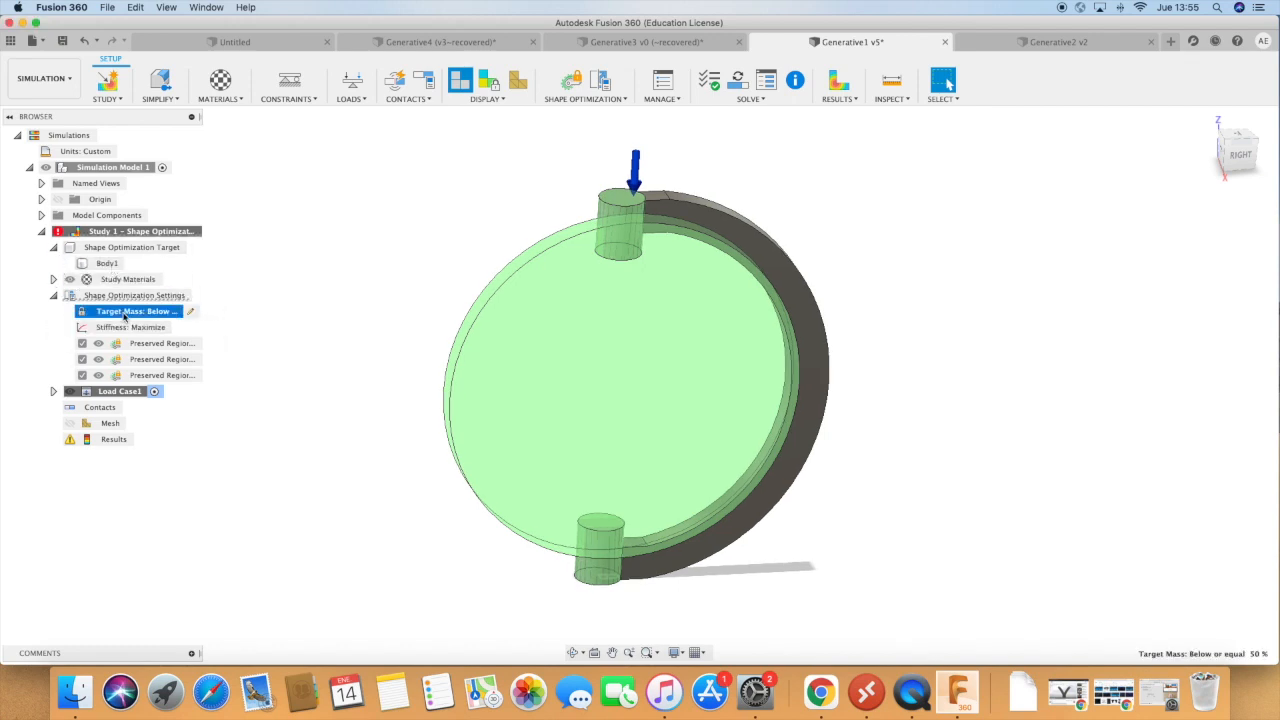
pyautogui.click(194, 314)
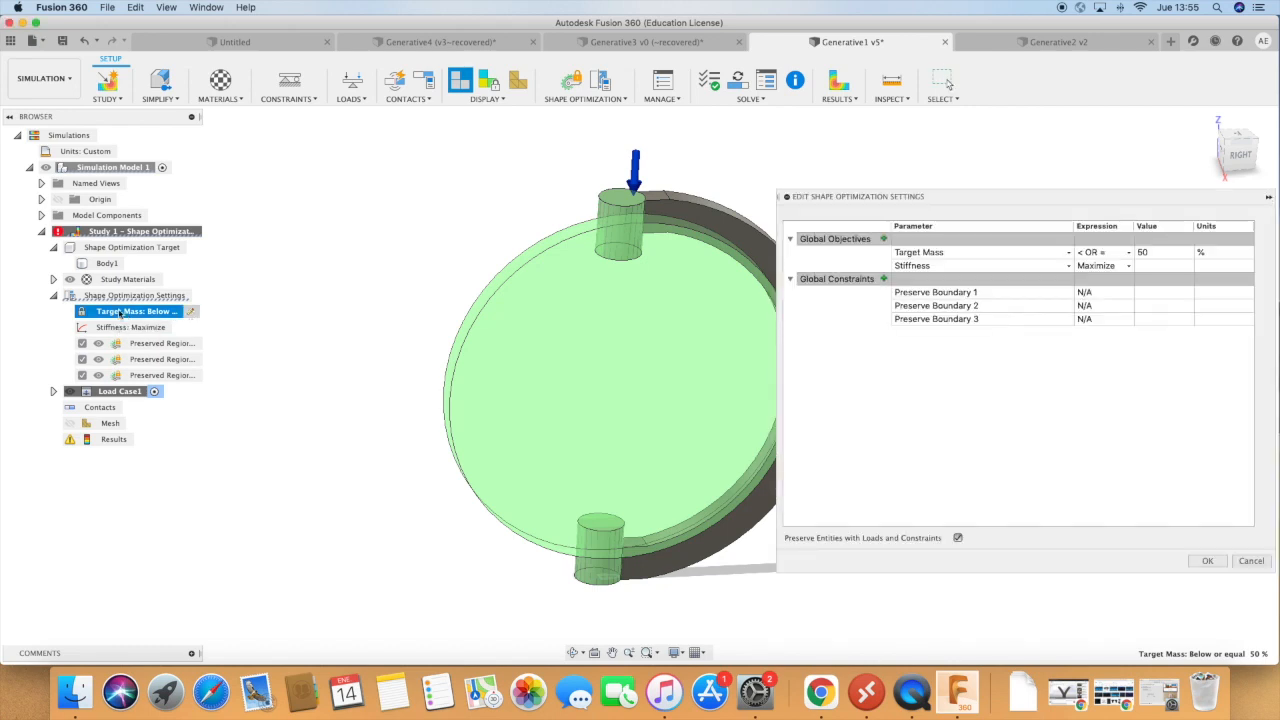
pyautogui.click(1158, 252)
pyautogui.write('60')
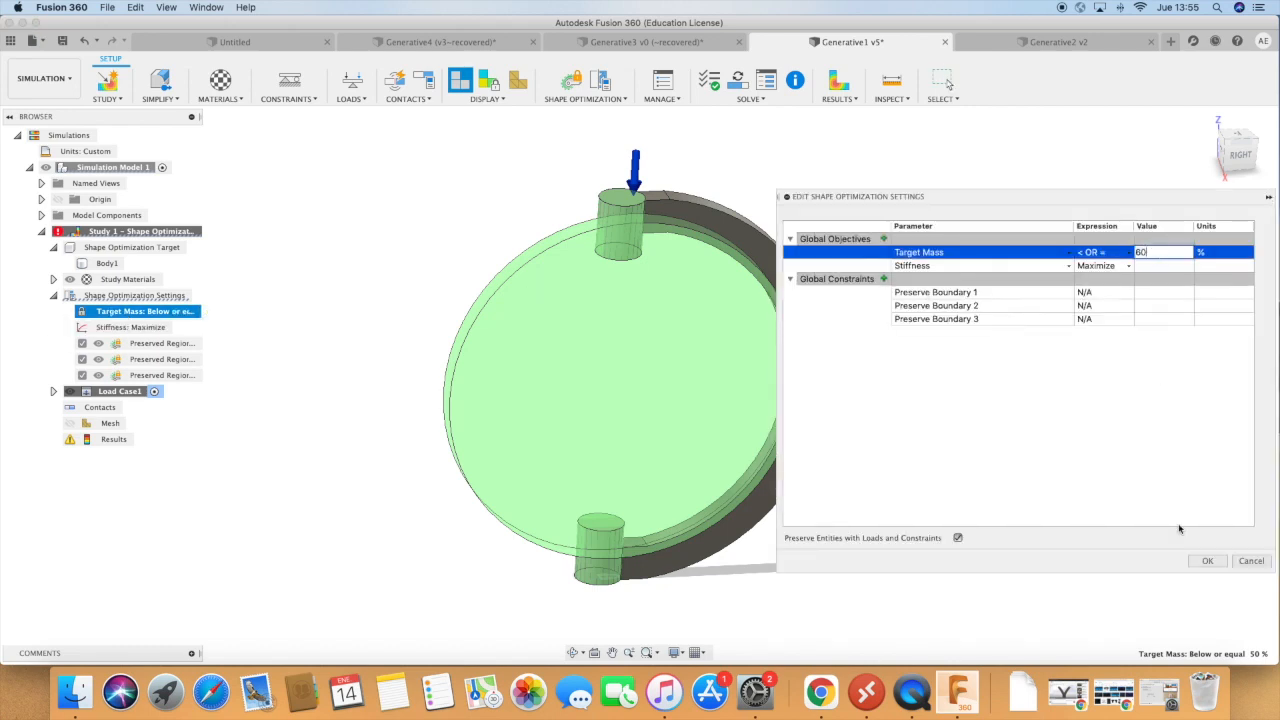
pyautogui.click(1207, 561)
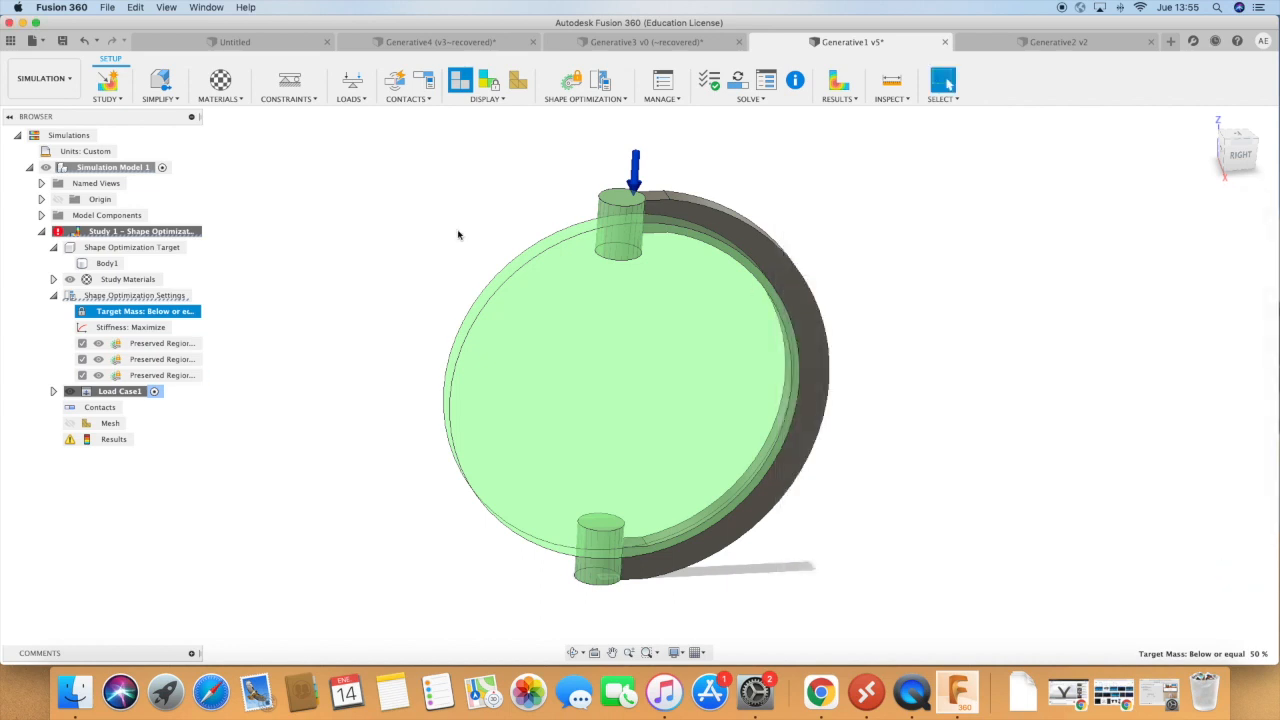
# Review the settings of the force applied to the C-shaped part's upper end and keep them as they are.
pyautogui.click(636, 178)
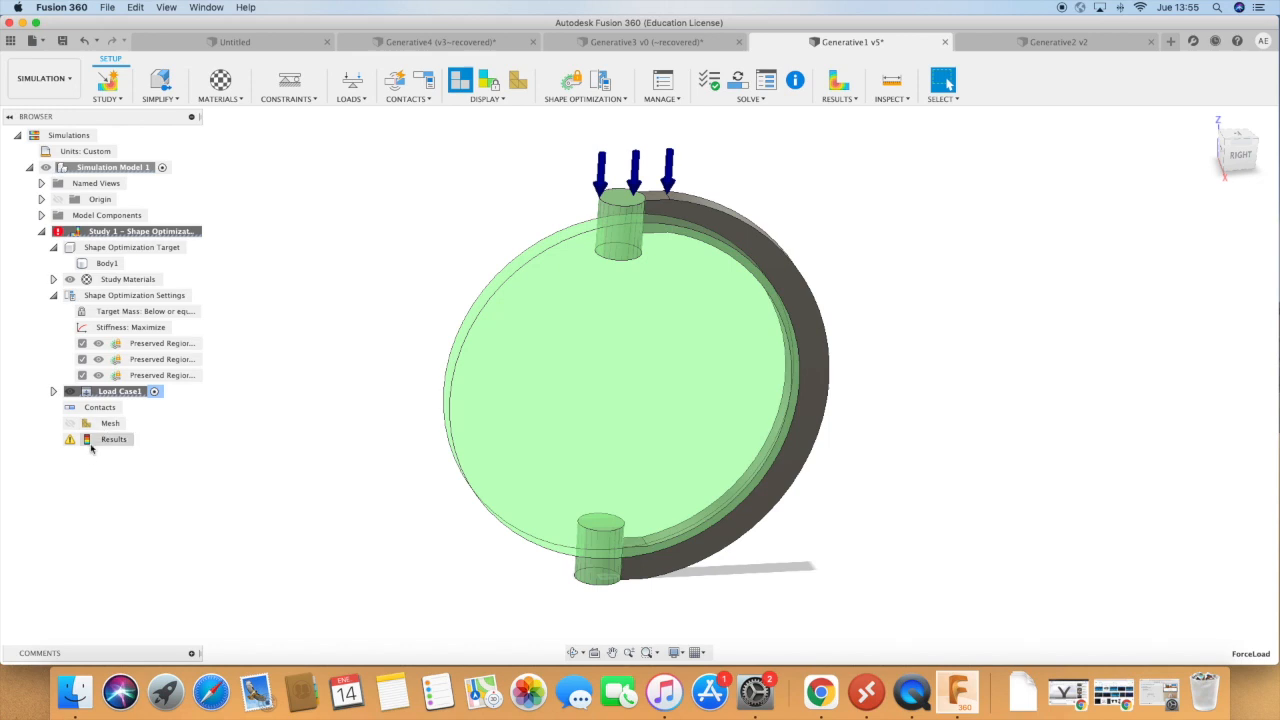
pyautogui.click(53, 391)
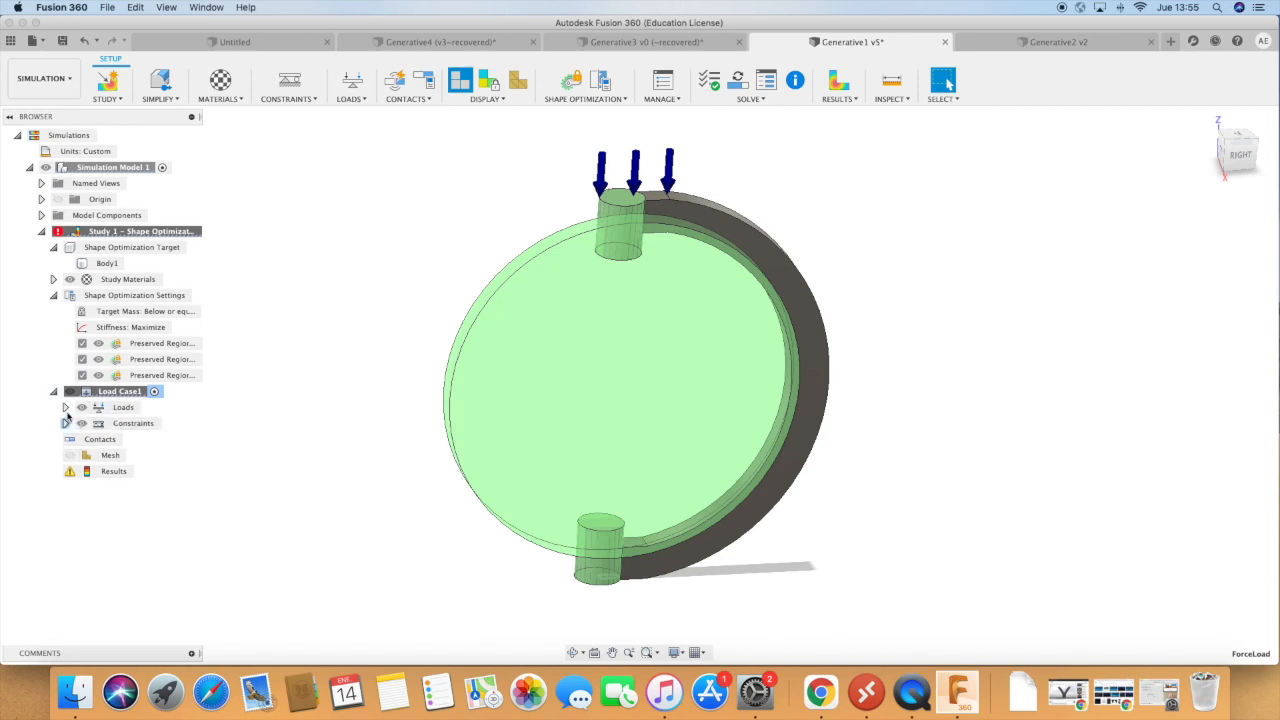
pyautogui.click(65, 407)
pyautogui.click(152, 440)
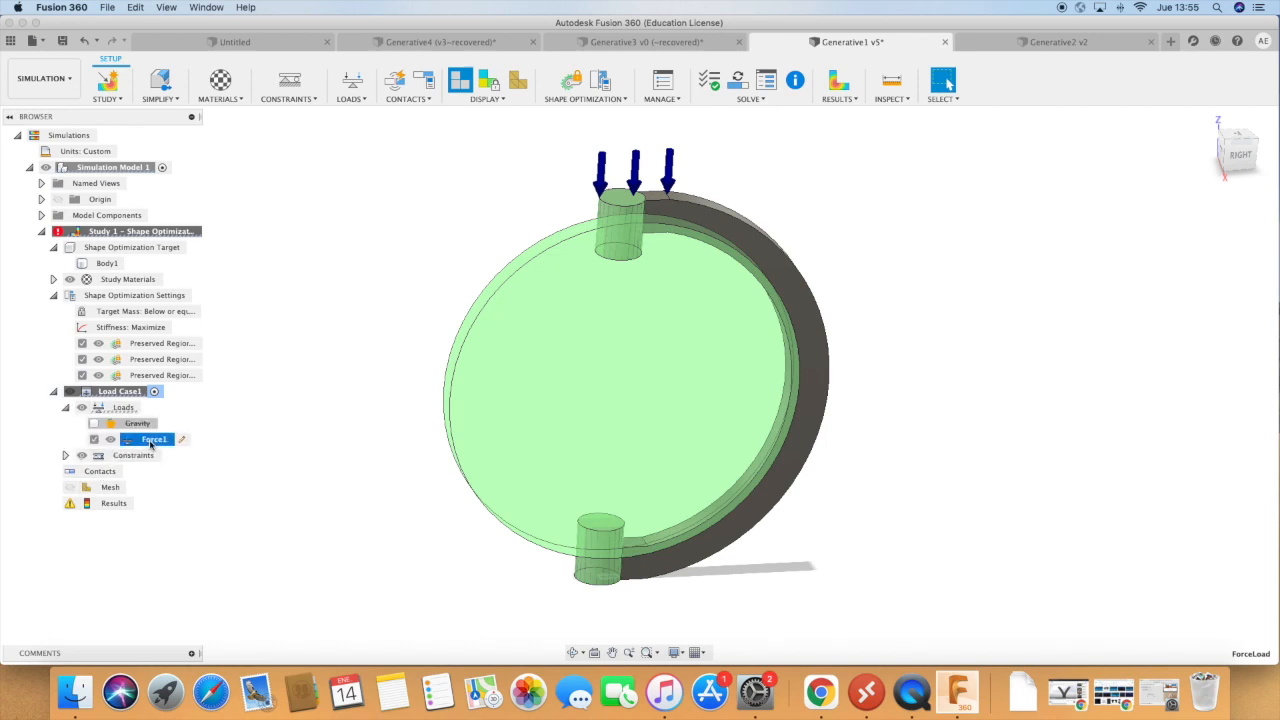
pyautogui.click(179, 439)
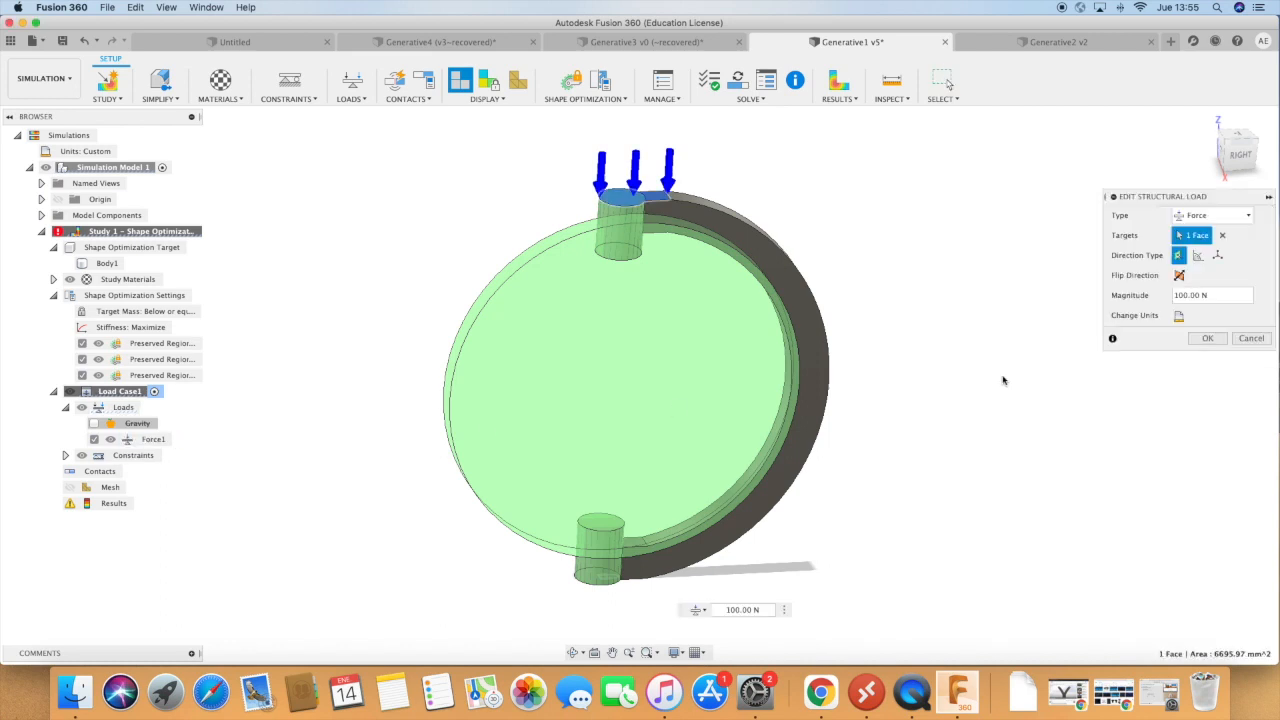
pyautogui.click(1208, 339)
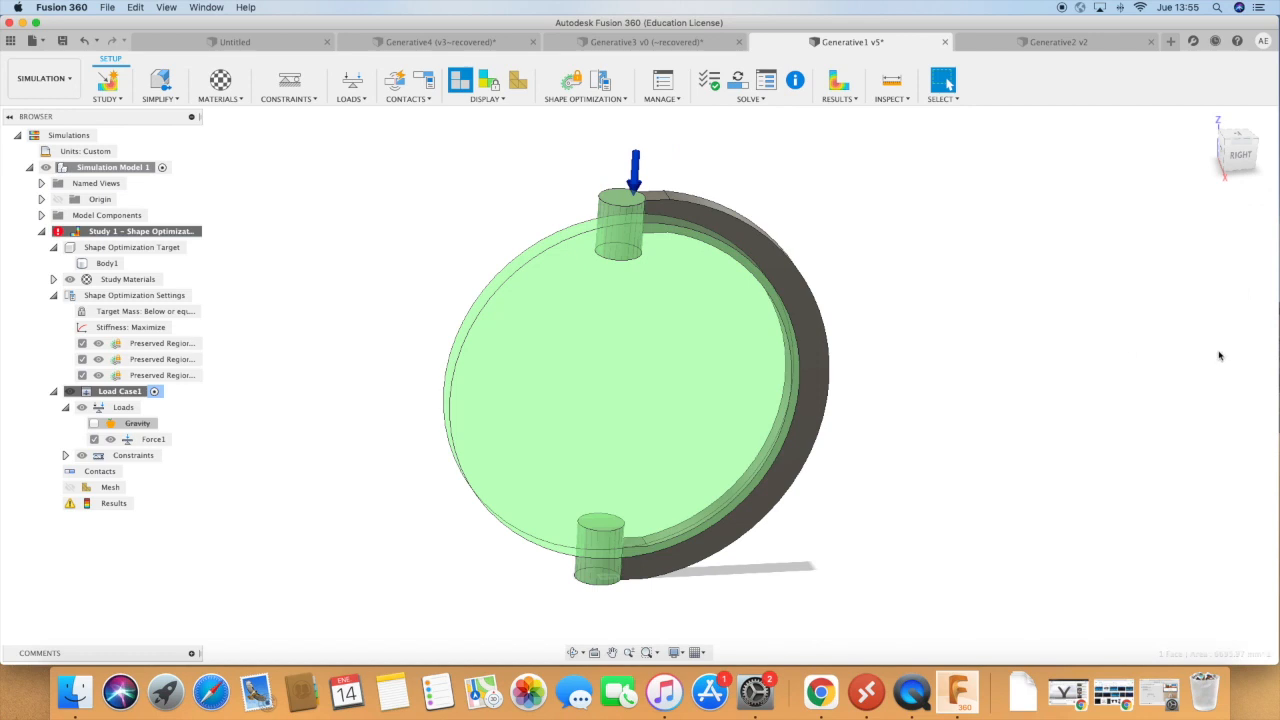
# Solve the shape optimization study on the cloud with the revised target mass.
pyautogui.scroll(-1, 625, 123)
pyautogui.click(738, 80)
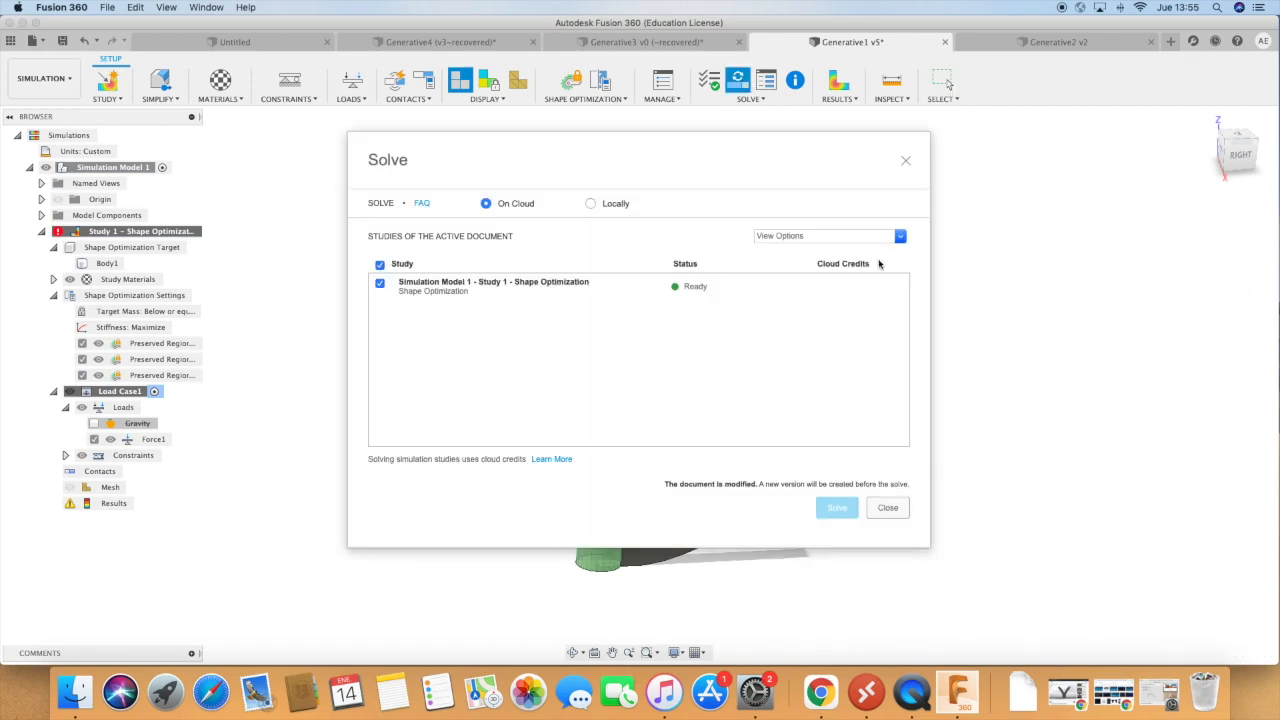
pyautogui.click(833, 509)
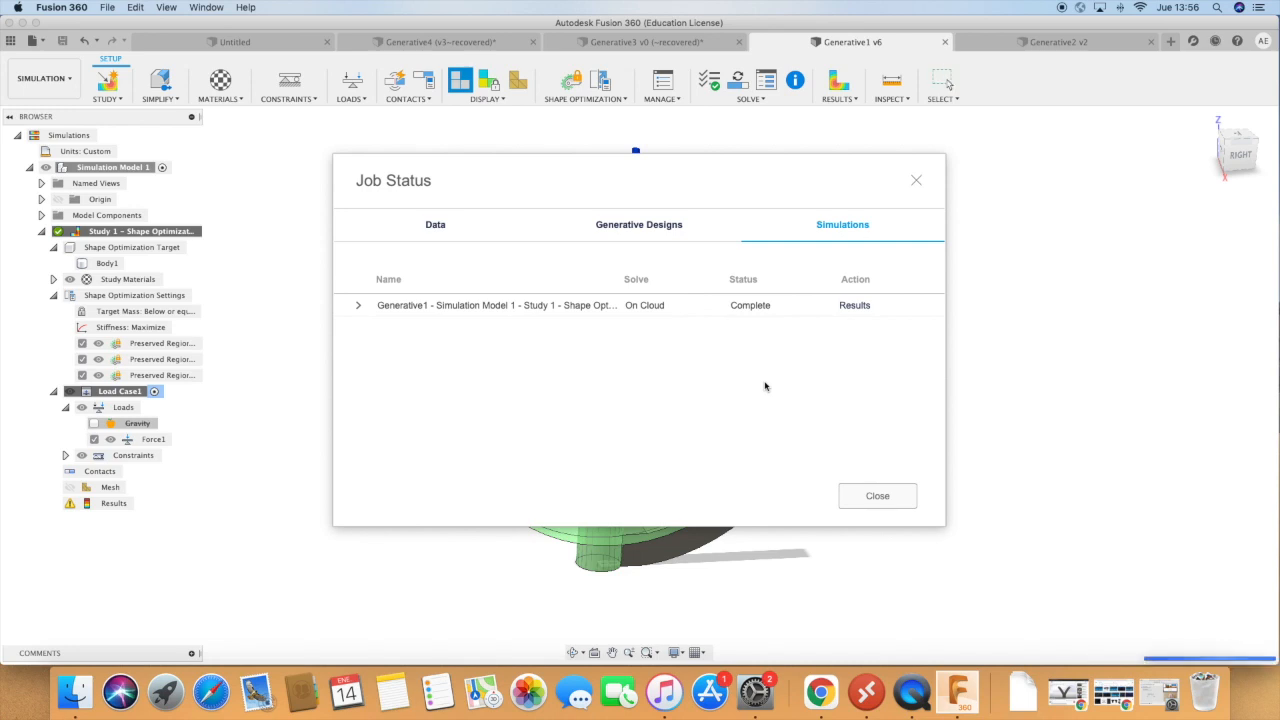
# Dismiss the job status, examine the load path criticality result from another angle and finish the results review.
pyautogui.click(877, 496)
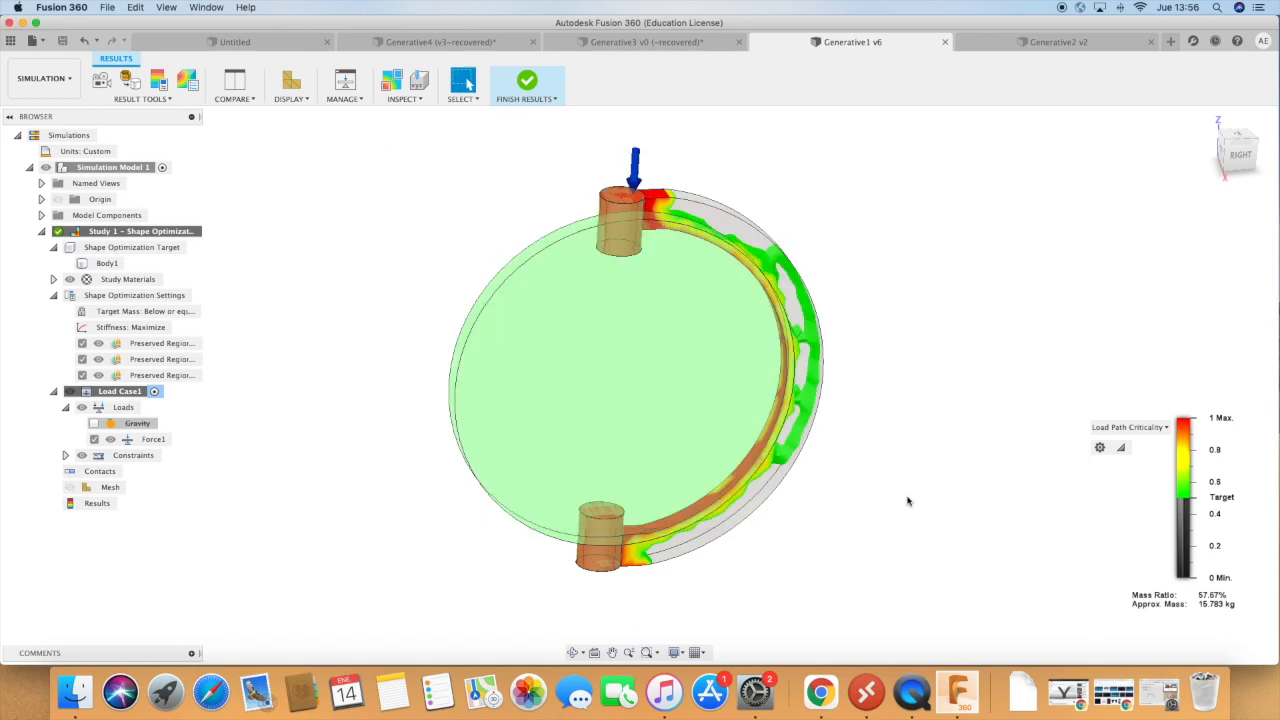
pyautogui.click(572, 652)
pyautogui.moveTo(760, 600); pyautogui.dragTo(891, 451)
pyautogui.moveTo(777, 547)
pyautogui.mouseDown()
pyautogui.moveTo(843, 511)
pyautogui.moveTo(773, 551)
pyautogui.mouseUp()
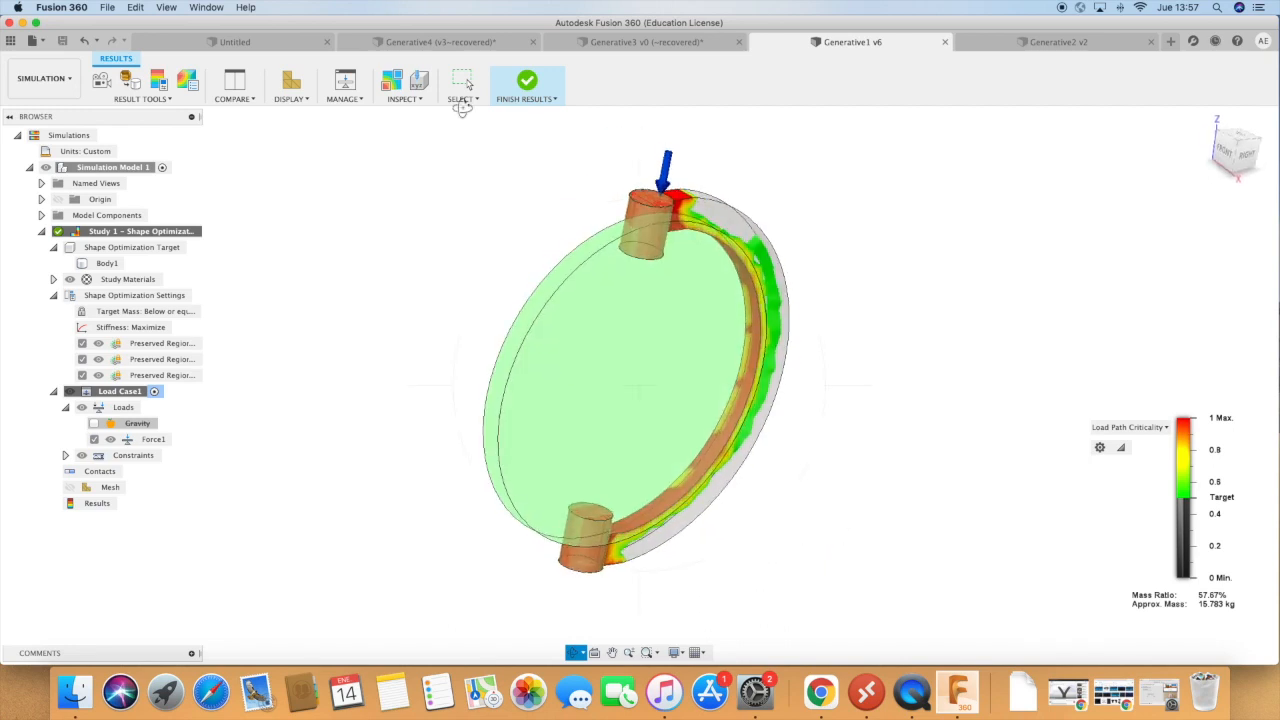
pyautogui.click(519, 90)
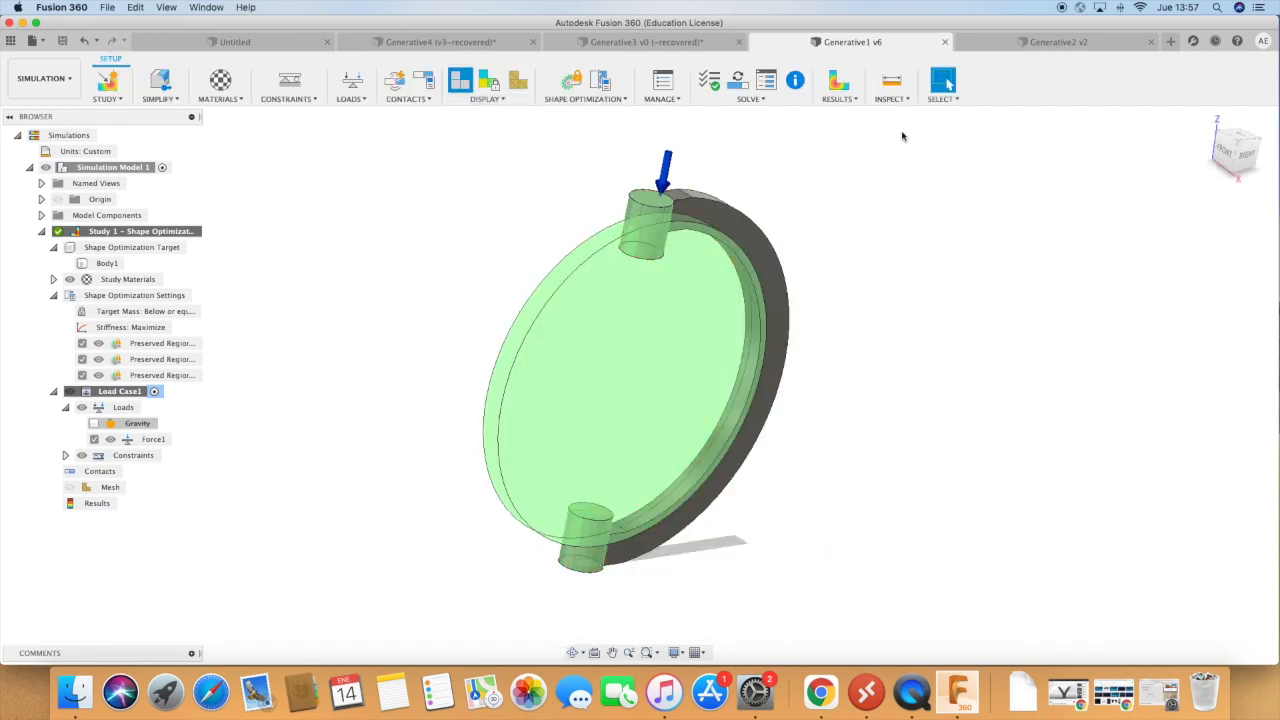
# Switch to the Generative2 design and expand its list of bodies.
pyautogui.click(1059, 57)
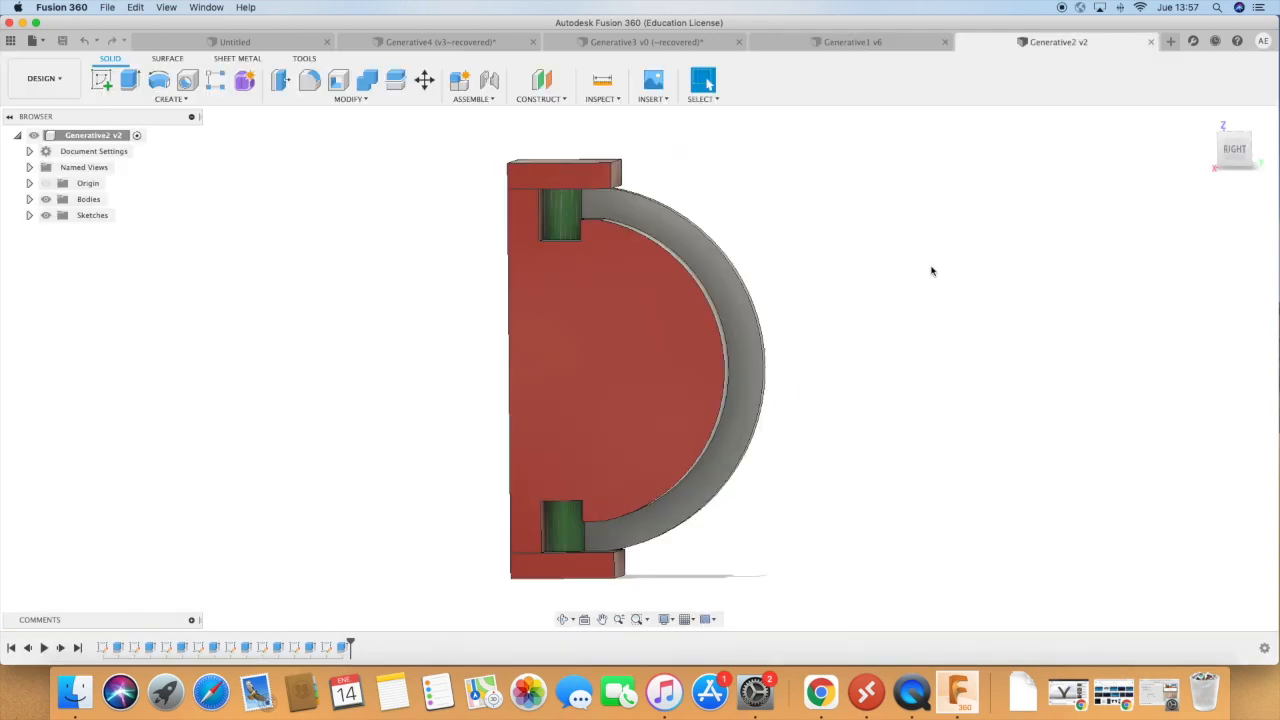
pyautogui.click(563, 621)
pyautogui.moveTo(849, 457)
pyautogui.mouseDown()
pyautogui.moveTo(809, 469)
pyautogui.moveTo(757, 414)
pyautogui.moveTo(826, 454)
pyautogui.mouseUp()
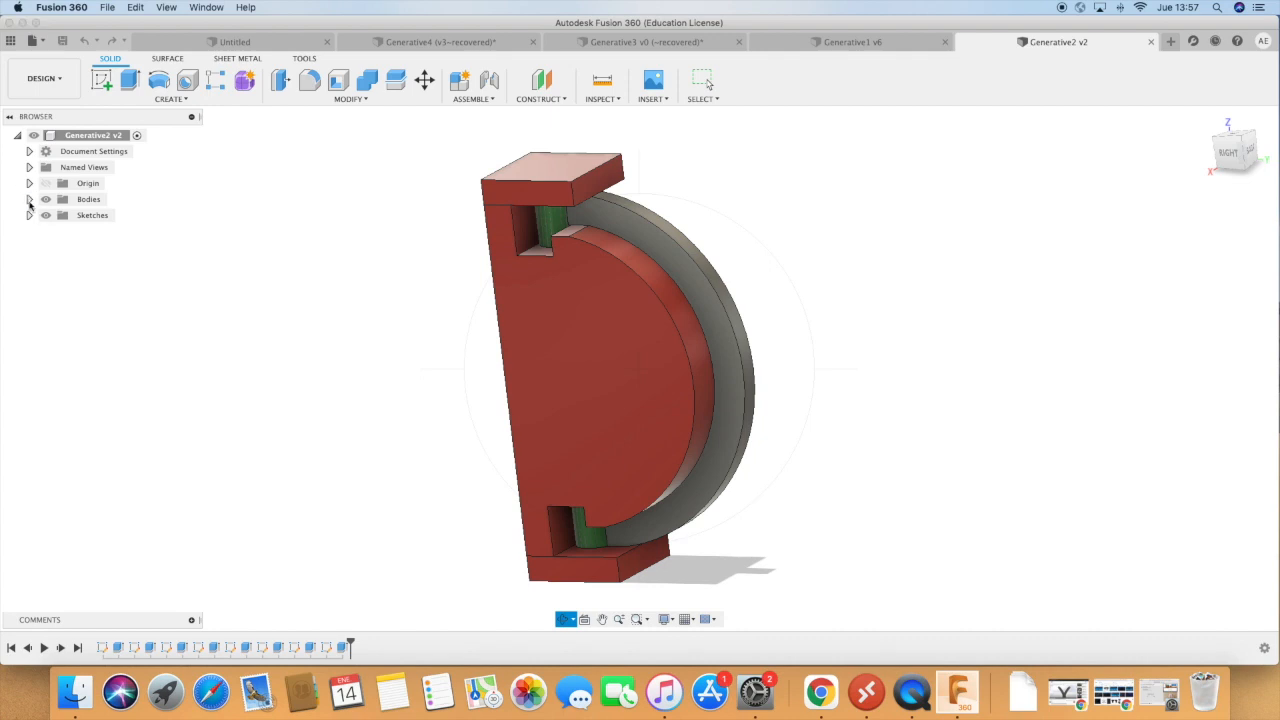
pyautogui.click(29, 199)
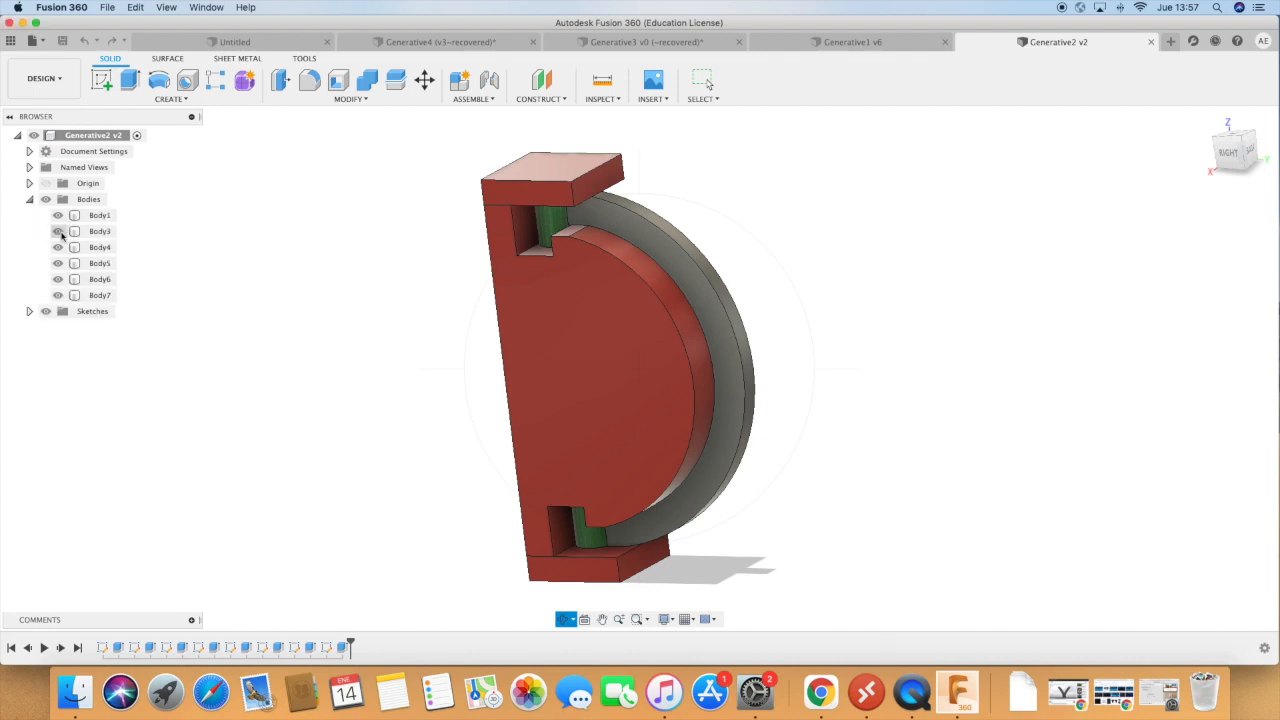
# Hide Body3, Body4, Body5, Body6 and Body7 to examine the C-shaped Body1 on its own.
pyautogui.click(57, 231)
pyautogui.click(57, 247)
pyautogui.click(57, 263)
pyautogui.click(57, 279)
pyautogui.click(57, 295)
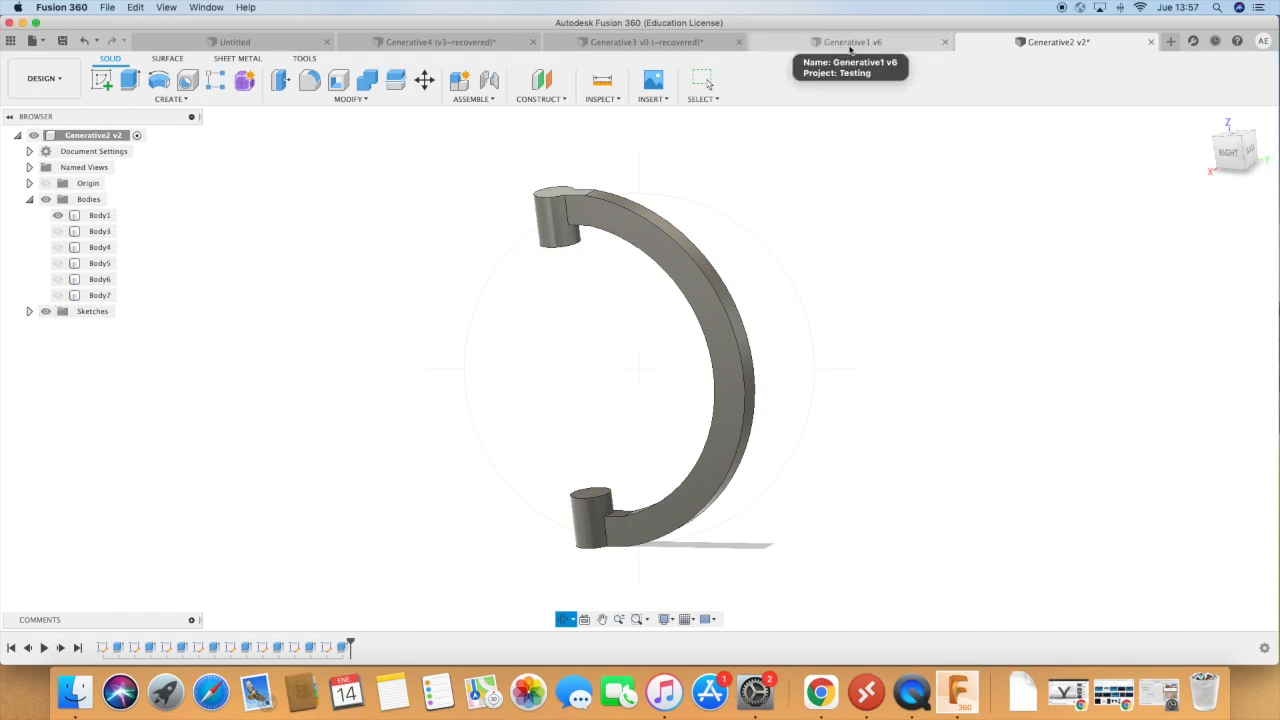
pyautogui.moveTo(575, 327); pyautogui.dragTo(611, 294)
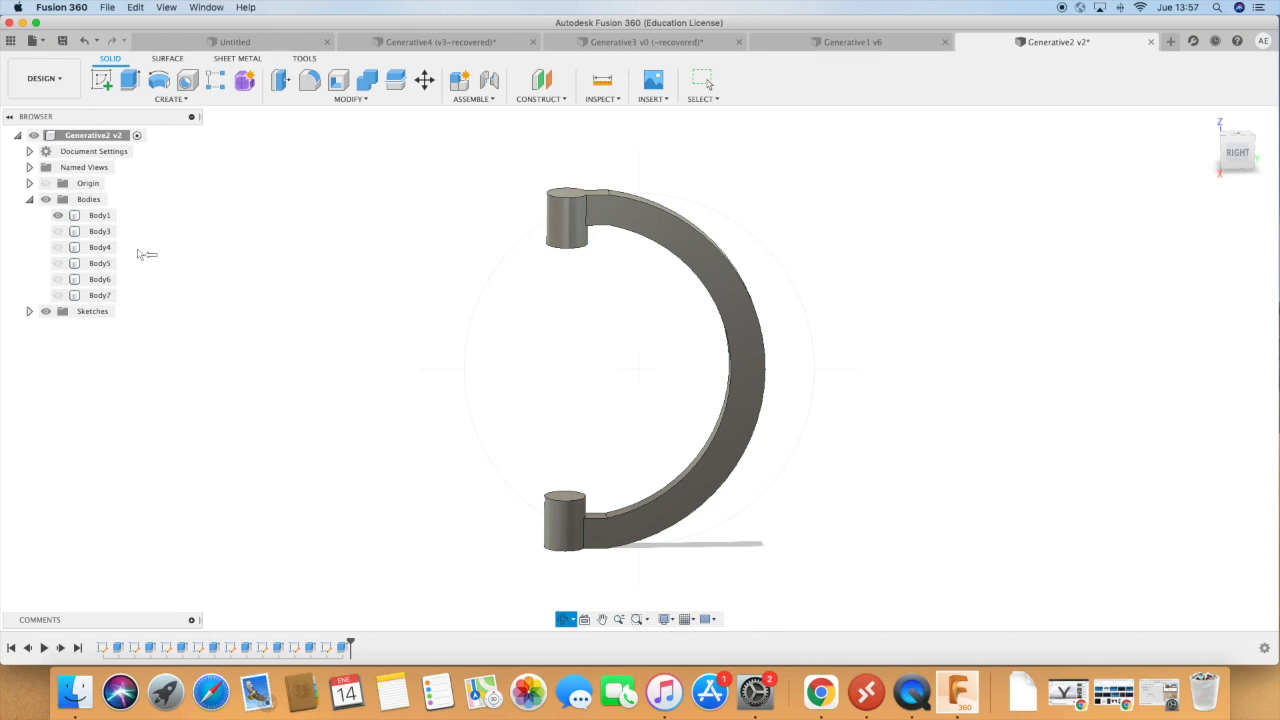
# Show Body3 through Body7 again and hide the C-shaped Body1.
pyautogui.click(60, 233)
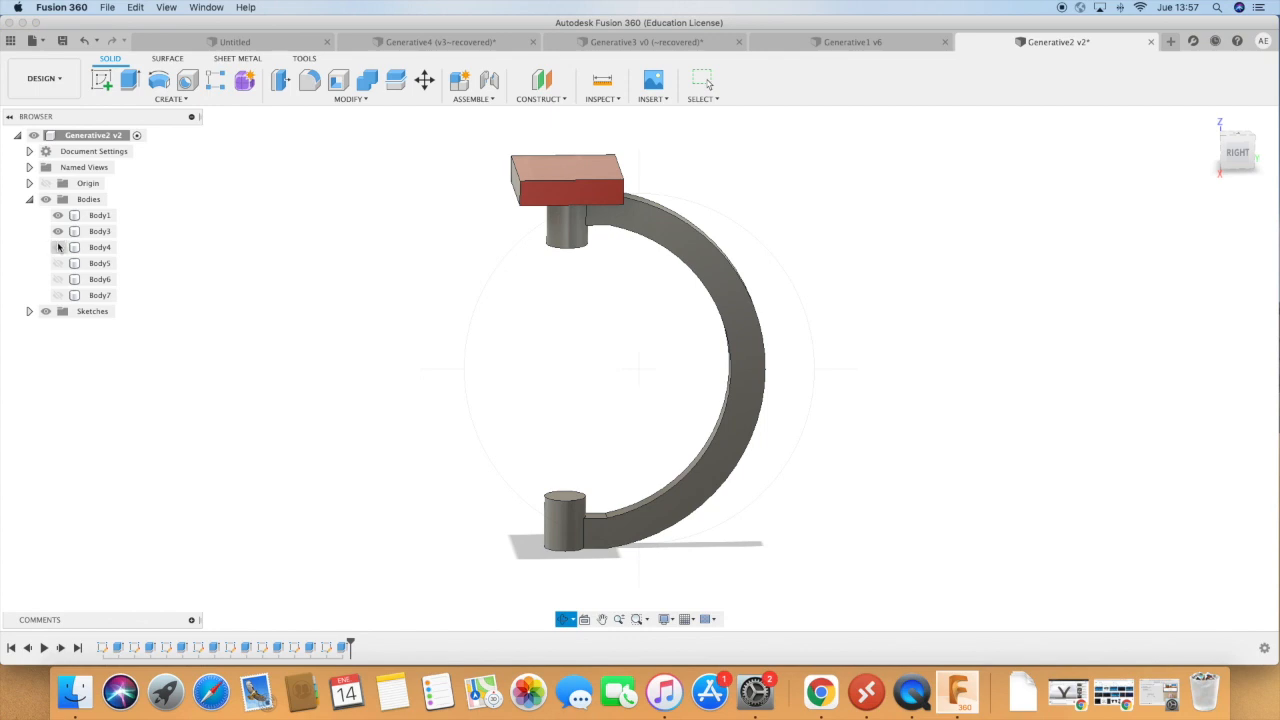
pyautogui.click(58, 247)
pyautogui.click(58, 263)
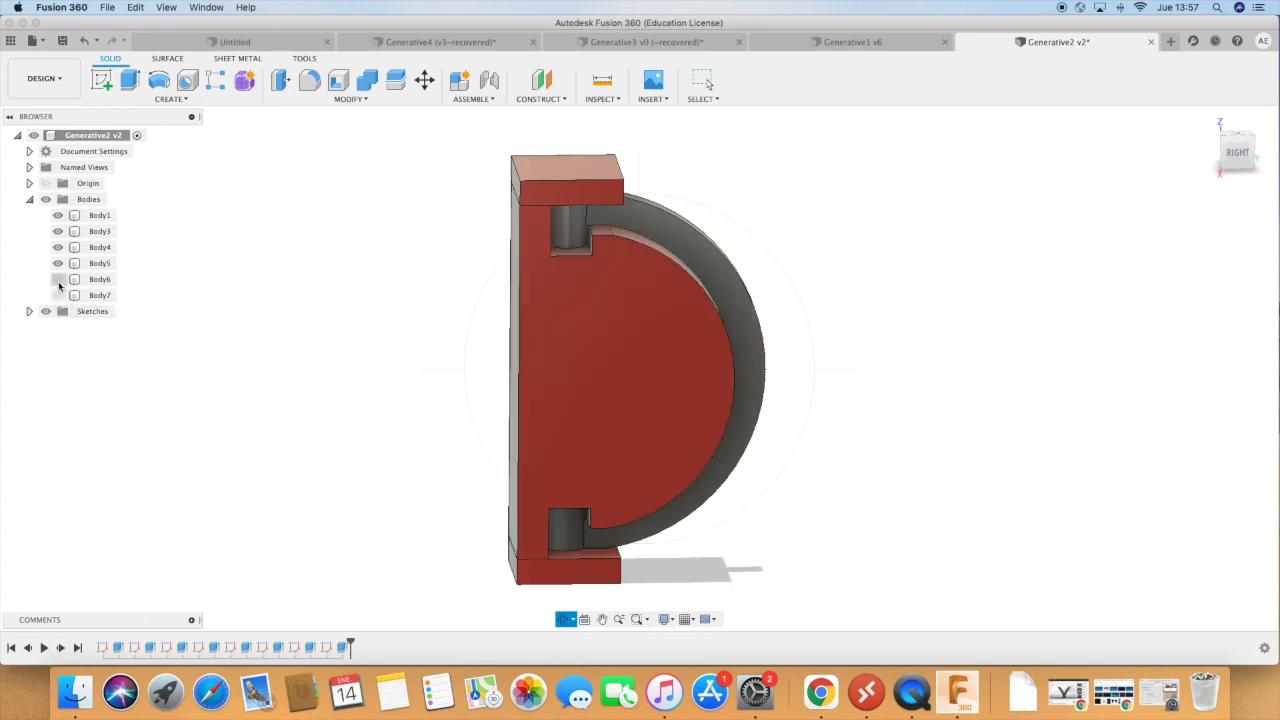
pyautogui.click(58, 279)
pyautogui.click(58, 295)
pyautogui.click(58, 215)
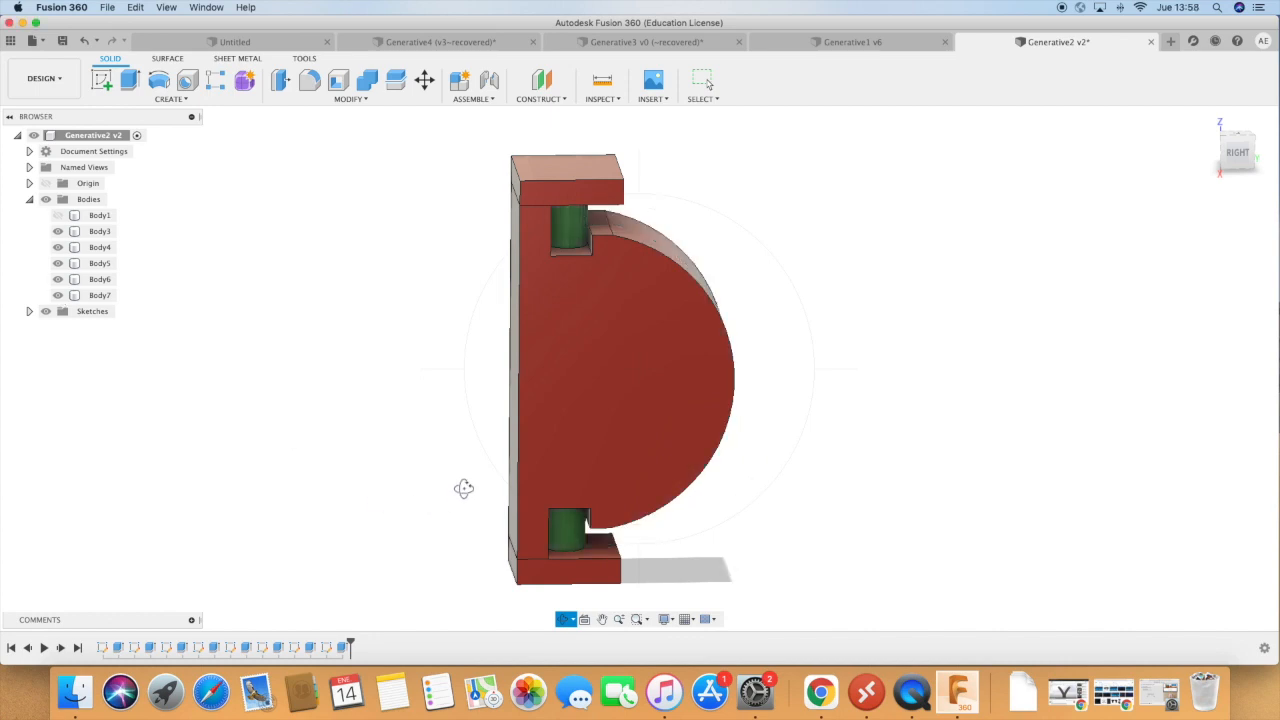
pyautogui.moveTo(436, 520)
pyautogui.mouseDown()
pyautogui.moveTo(377, 494)
pyautogui.moveTo(354, 449)
pyautogui.moveTo(369, 491)
pyautogui.moveTo(348, 469)
pyautogui.moveTo(349, 434)
pyautogui.moveTo(360, 483)
pyautogui.moveTo(460, 546)
pyautogui.moveTo(377, 506)
pyautogui.moveTo(398, 487)
pyautogui.mouseUp()
pyautogui.moveTo(767, 483); pyautogui.dragTo(840, 471)
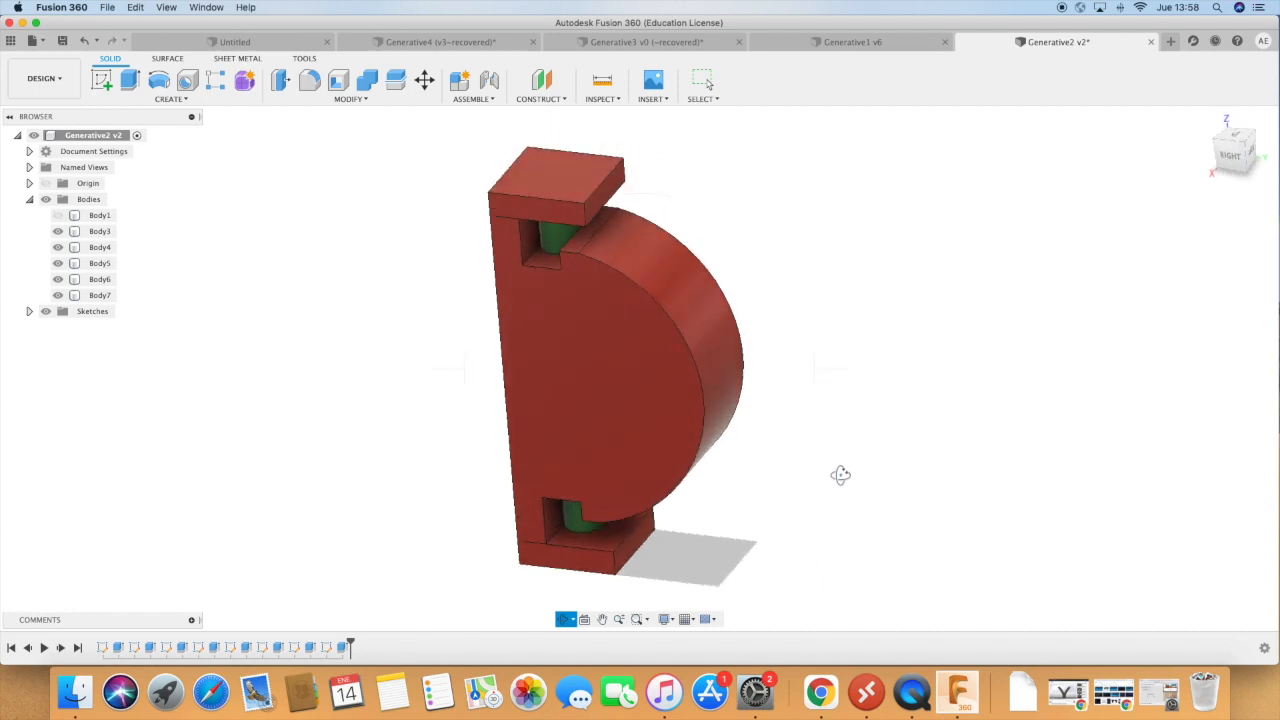
# Switch to the Generative Design workspace and accept the cloud credits notice.
pyautogui.click(58, 88)
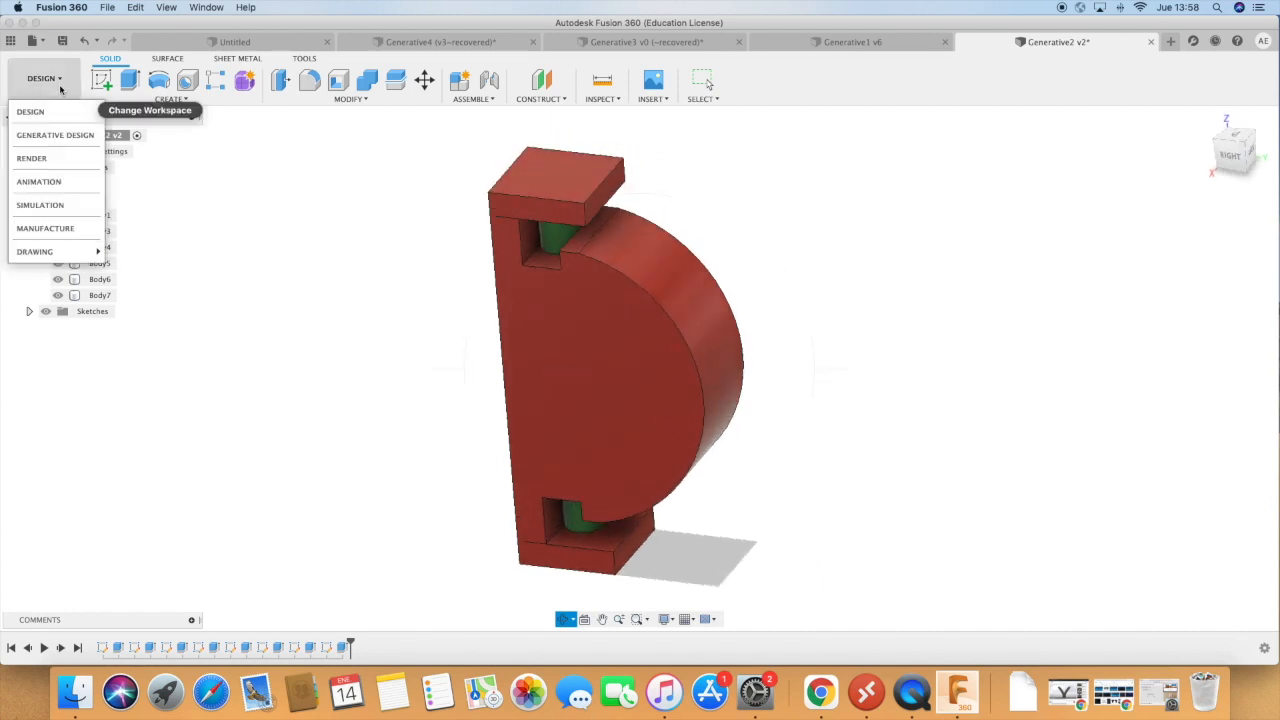
pyautogui.click(50, 141)
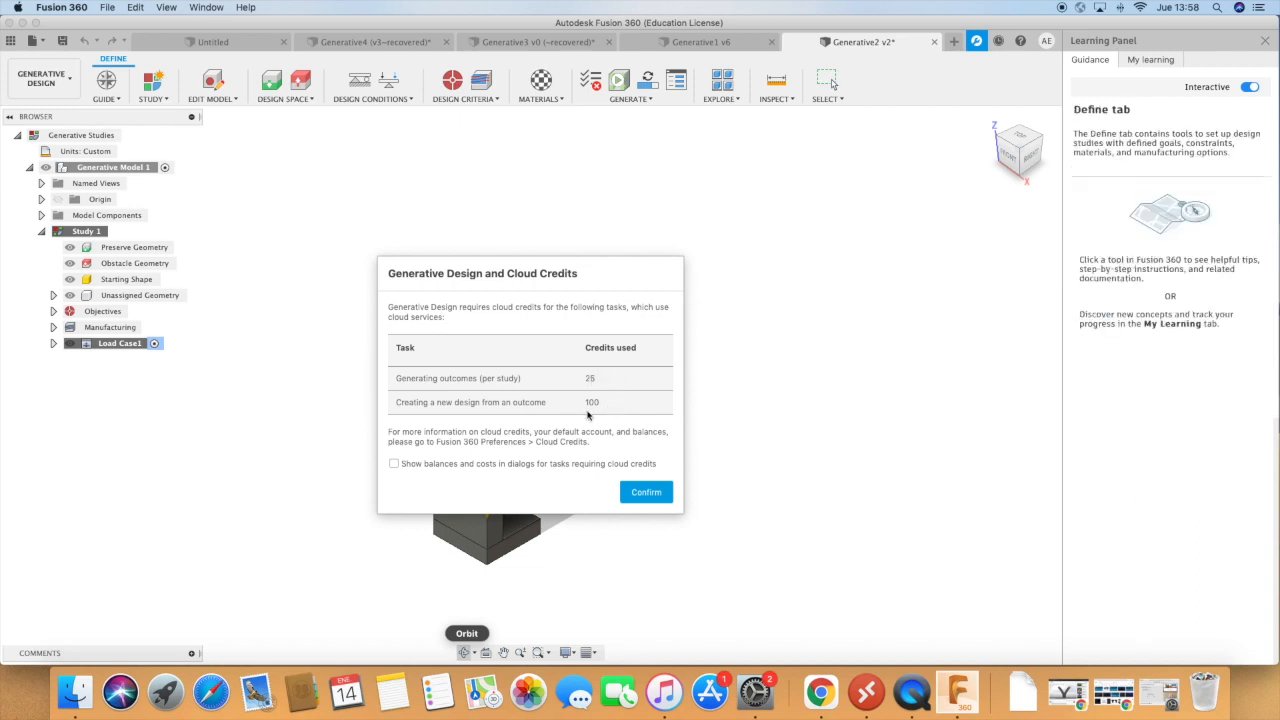
pyautogui.click(646, 492)
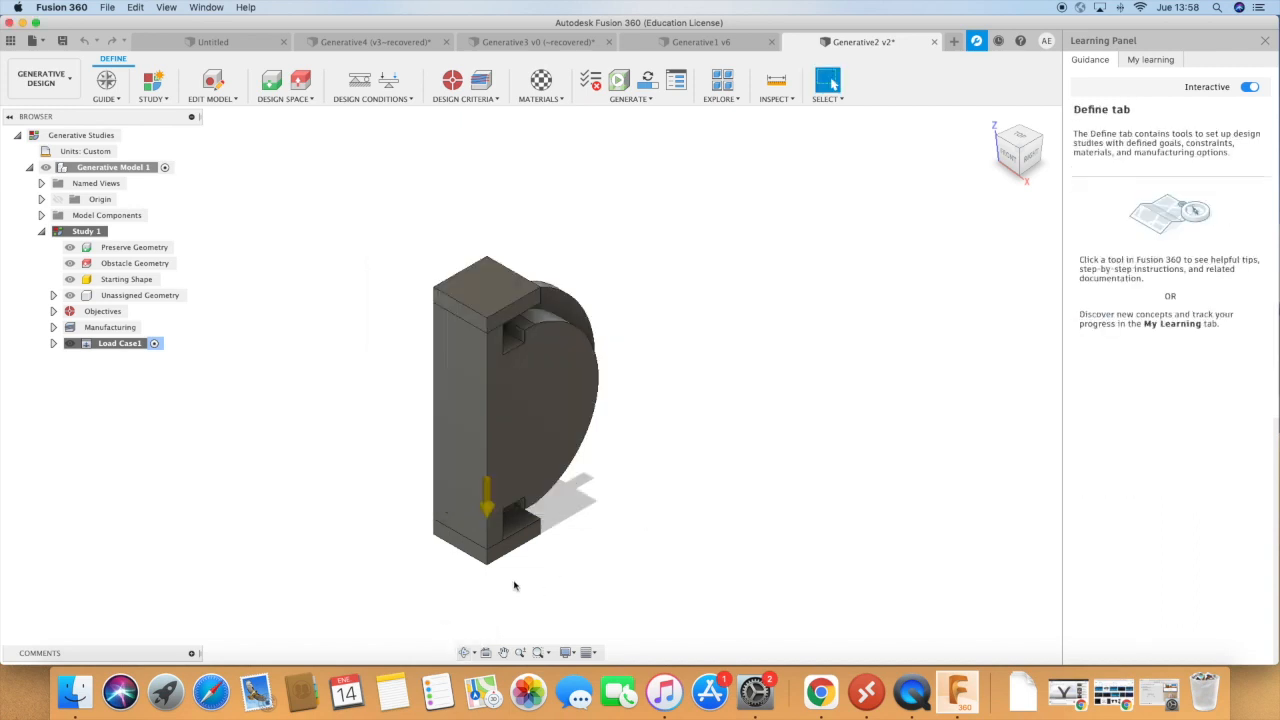
# Hide the C-shaped Body1 among the generative model's component bodies.
pyautogui.click(467, 651)
pyautogui.moveTo(563, 563); pyautogui.dragTo(620, 484)
pyautogui.click(42, 215)
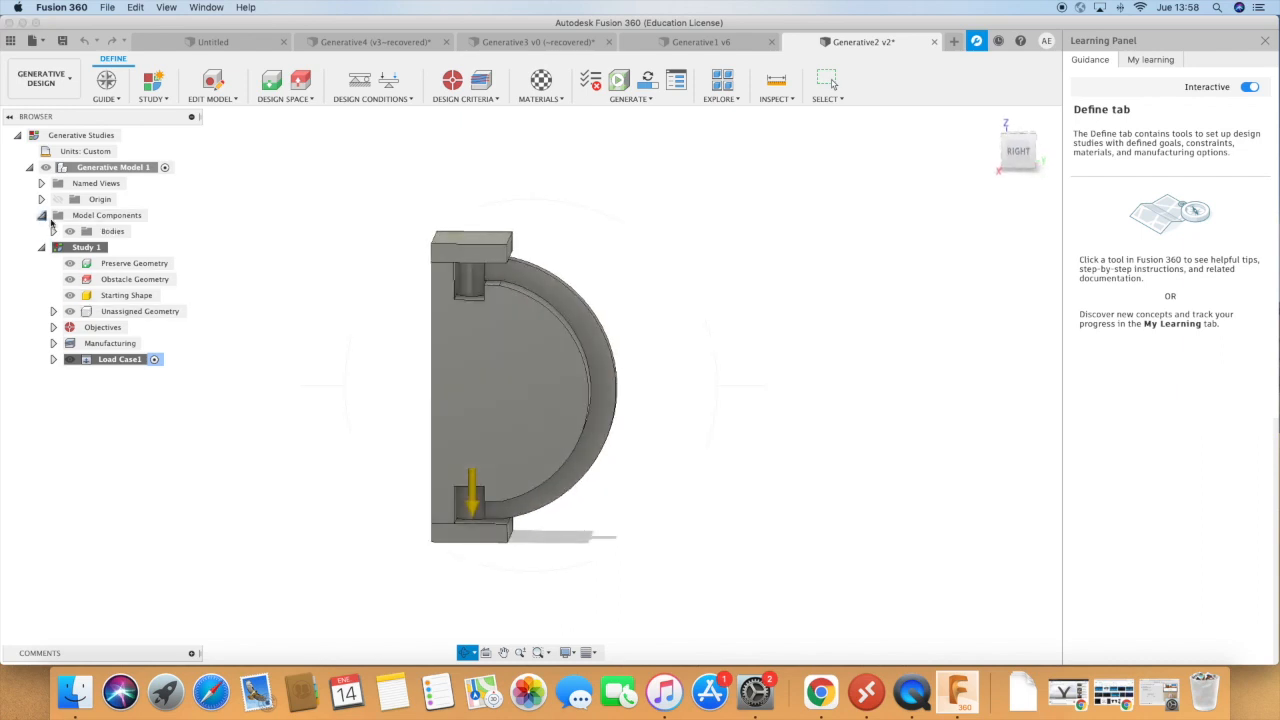
pyautogui.click(54, 231)
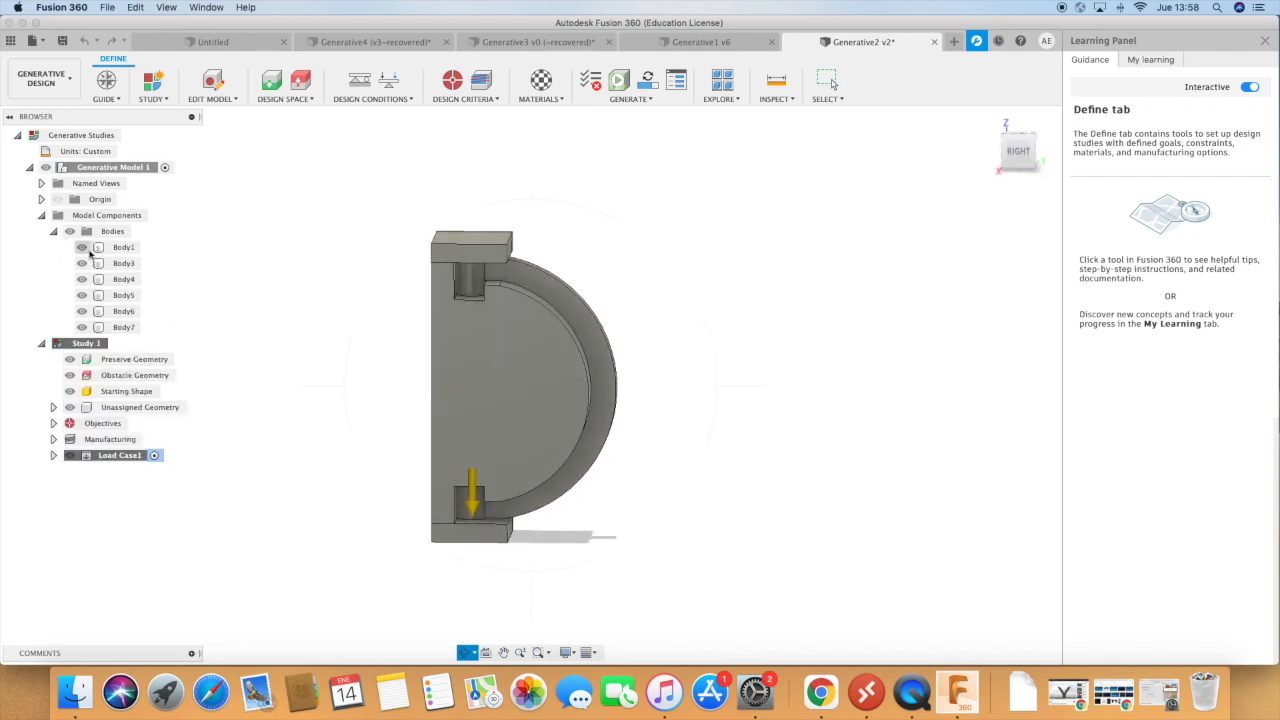
pyautogui.click(81, 247)
pyautogui.click(467, 652)
pyautogui.moveTo(447, 623); pyautogui.dragTo(422, 614)
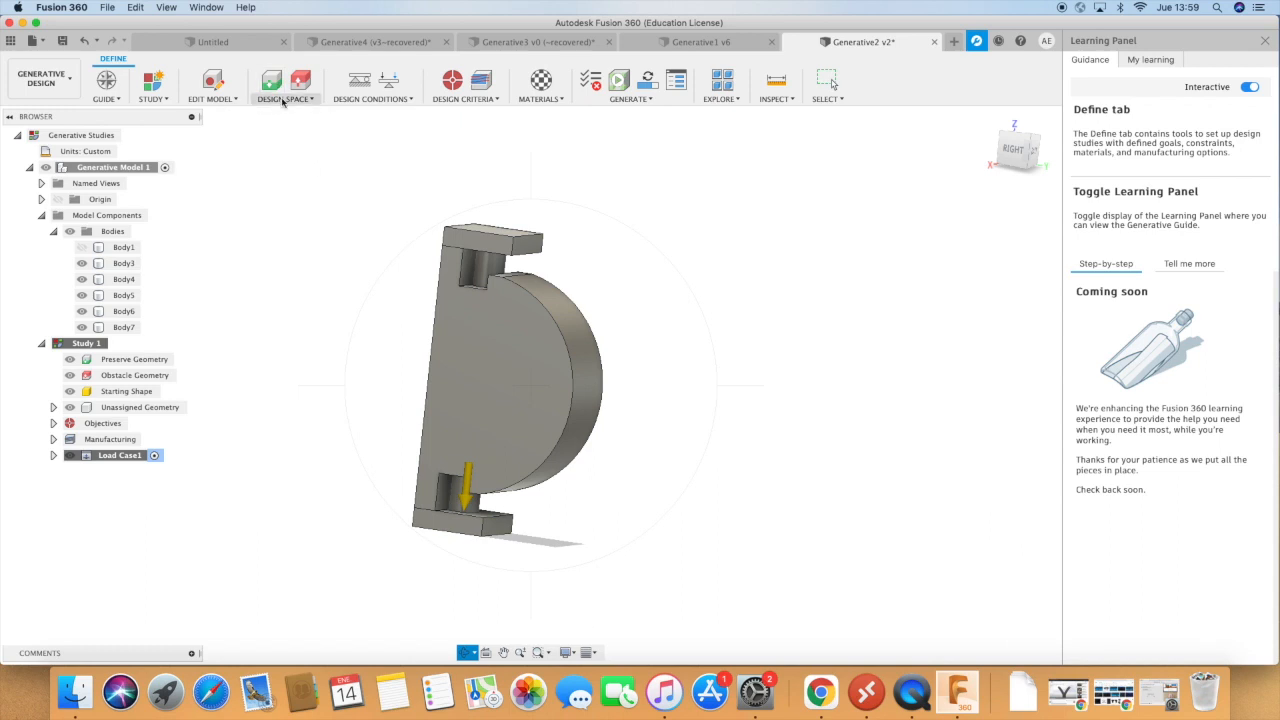
# Assign the upper and lower cylinders, Body6 and Body7, as preserve geometry.
pyautogui.click(272, 84)
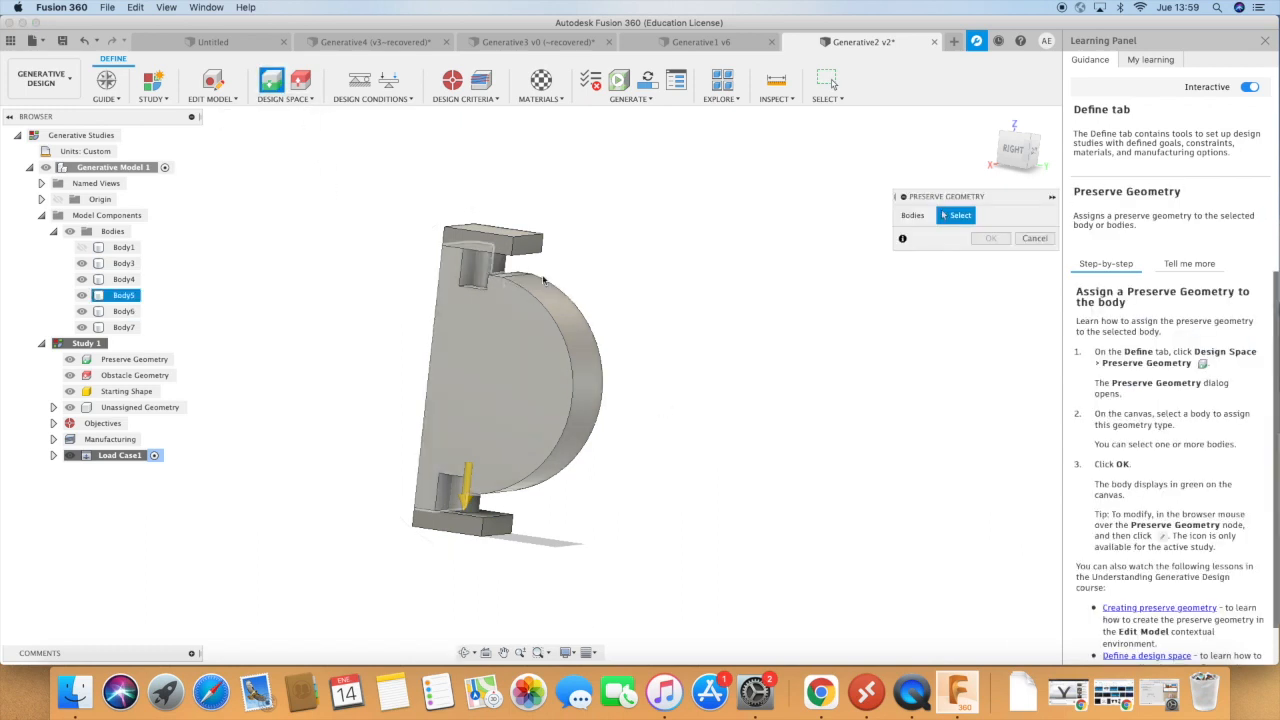
pyautogui.click(489, 270)
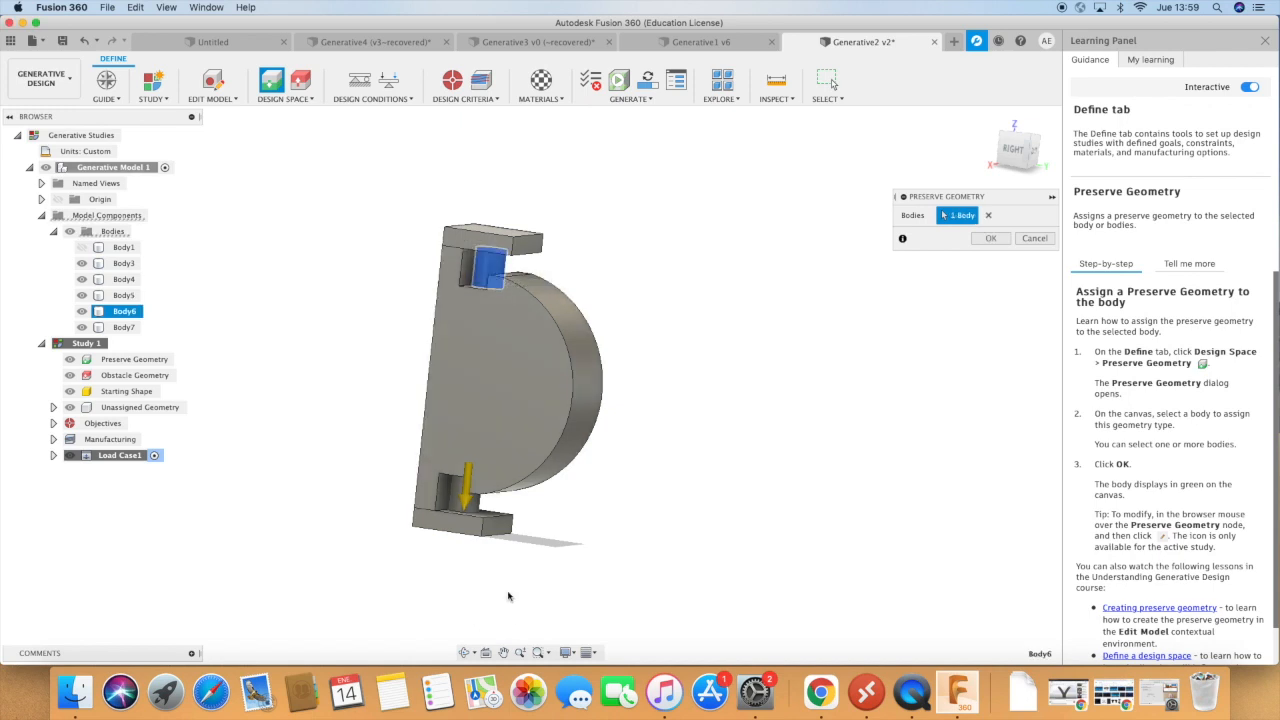
pyautogui.click(464, 492)
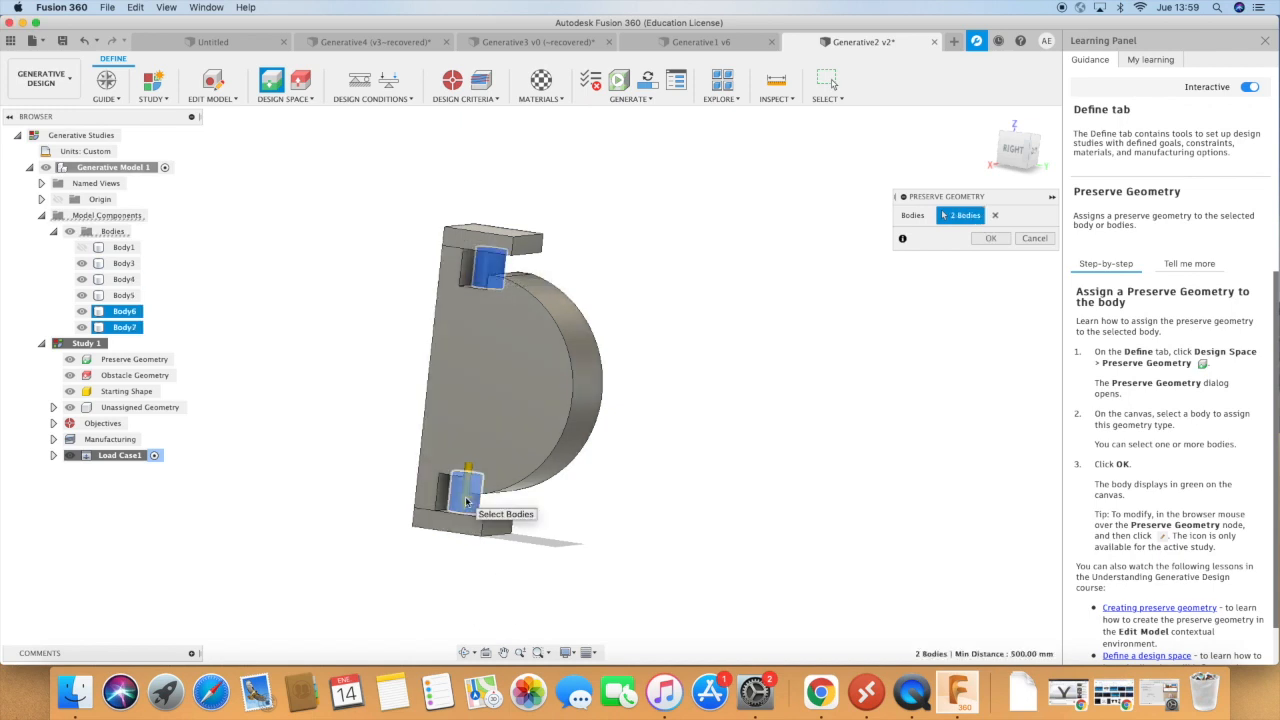
pyautogui.click(990, 240)
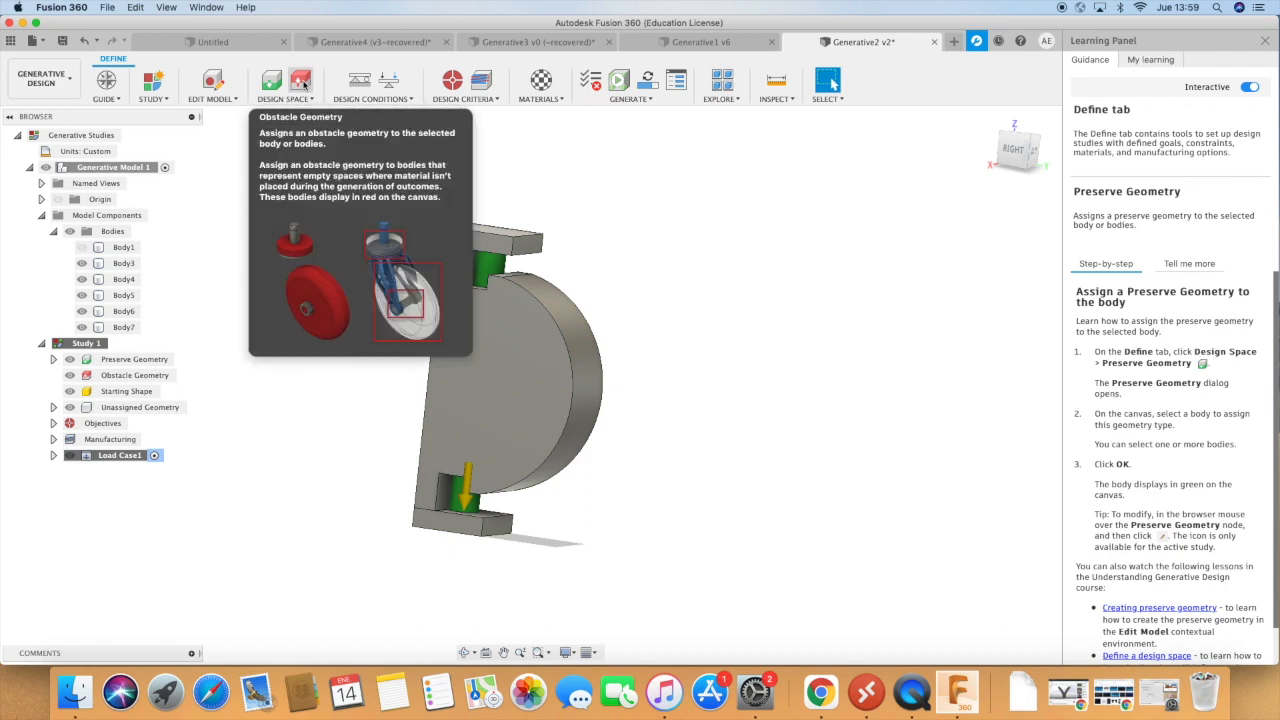
# Assign the upper block, D-shaped body and lower block (Body3, Body5 and Body4) as obstacle geometry.
pyautogui.click(301, 82)
pyautogui.click(474, 246)
pyautogui.click(442, 362)
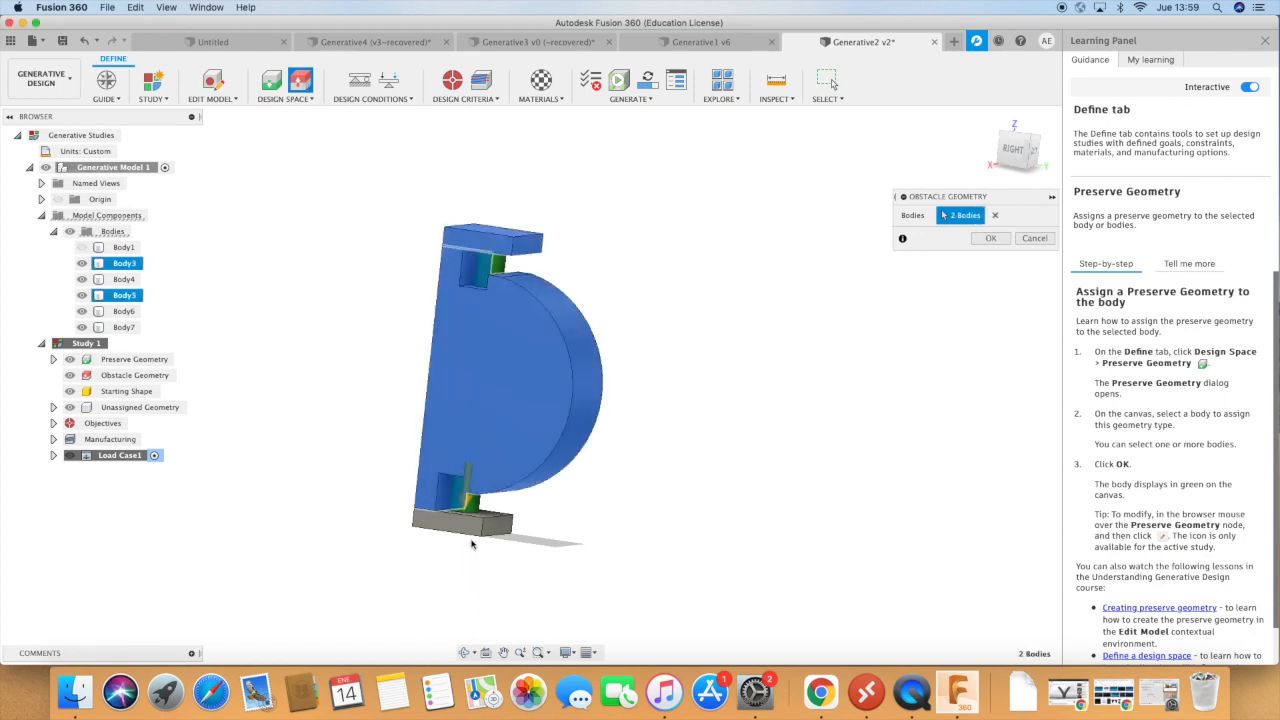
pyautogui.click(470, 537)
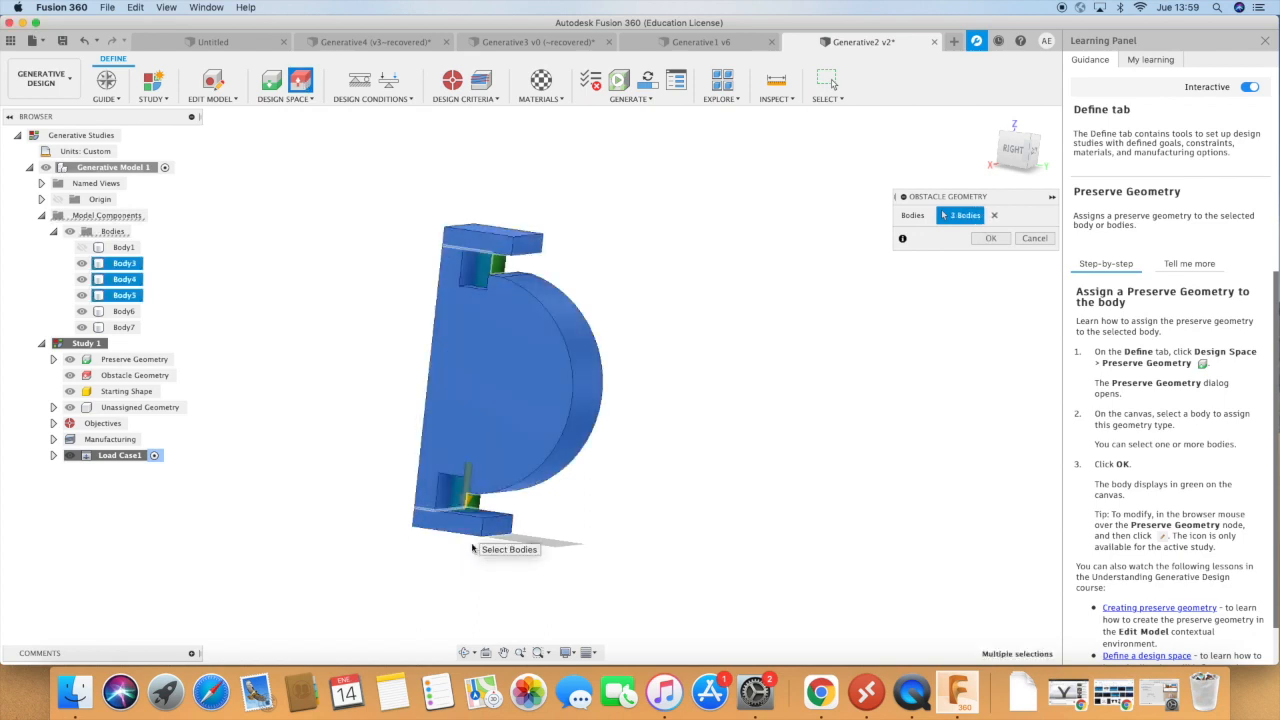
pyautogui.click(996, 239)
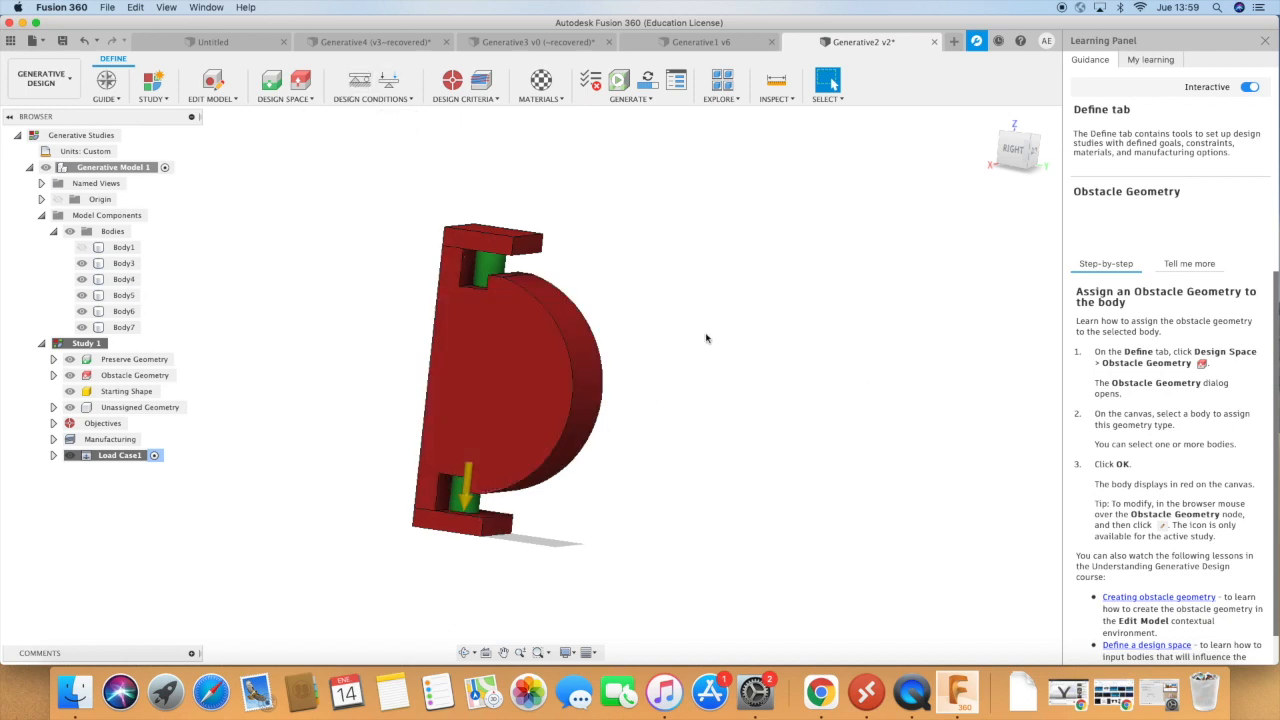
# Apply a fixed structural constraint along all three axes to the lower cylinder's bottom face, hiding Body3 and Body4 to reach it.
pyautogui.click(360, 82)
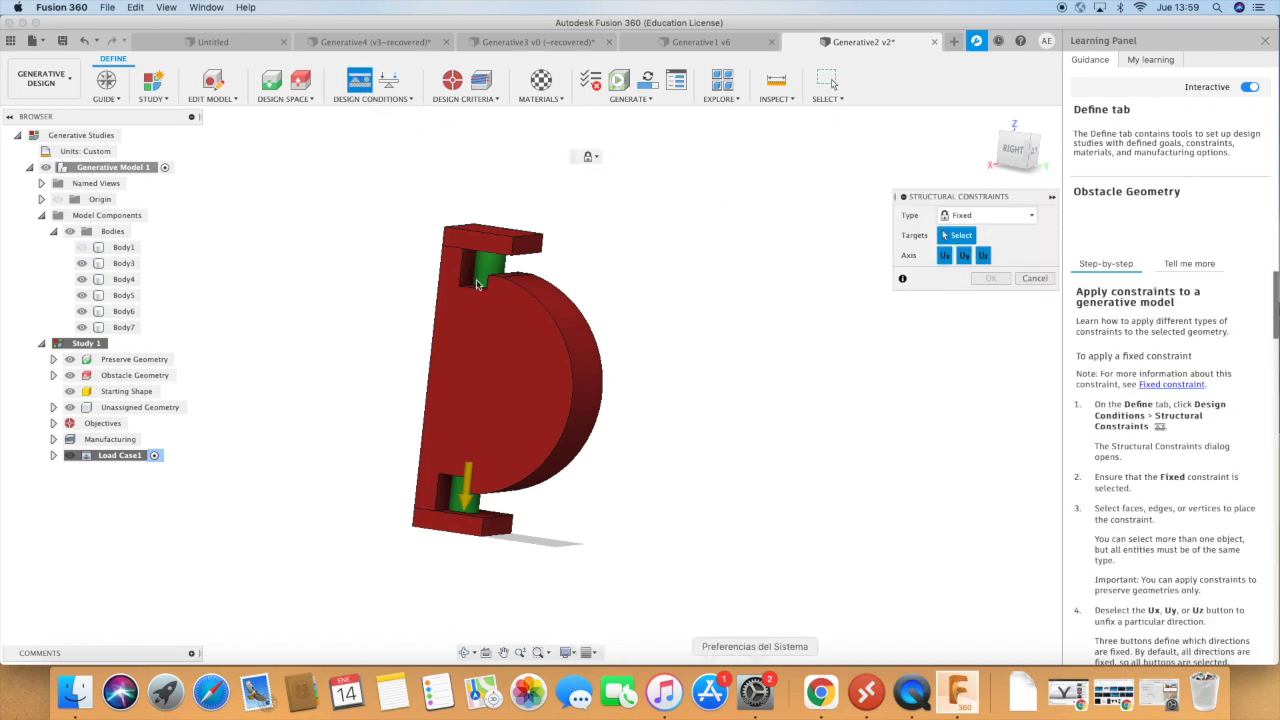
pyautogui.click(82, 264)
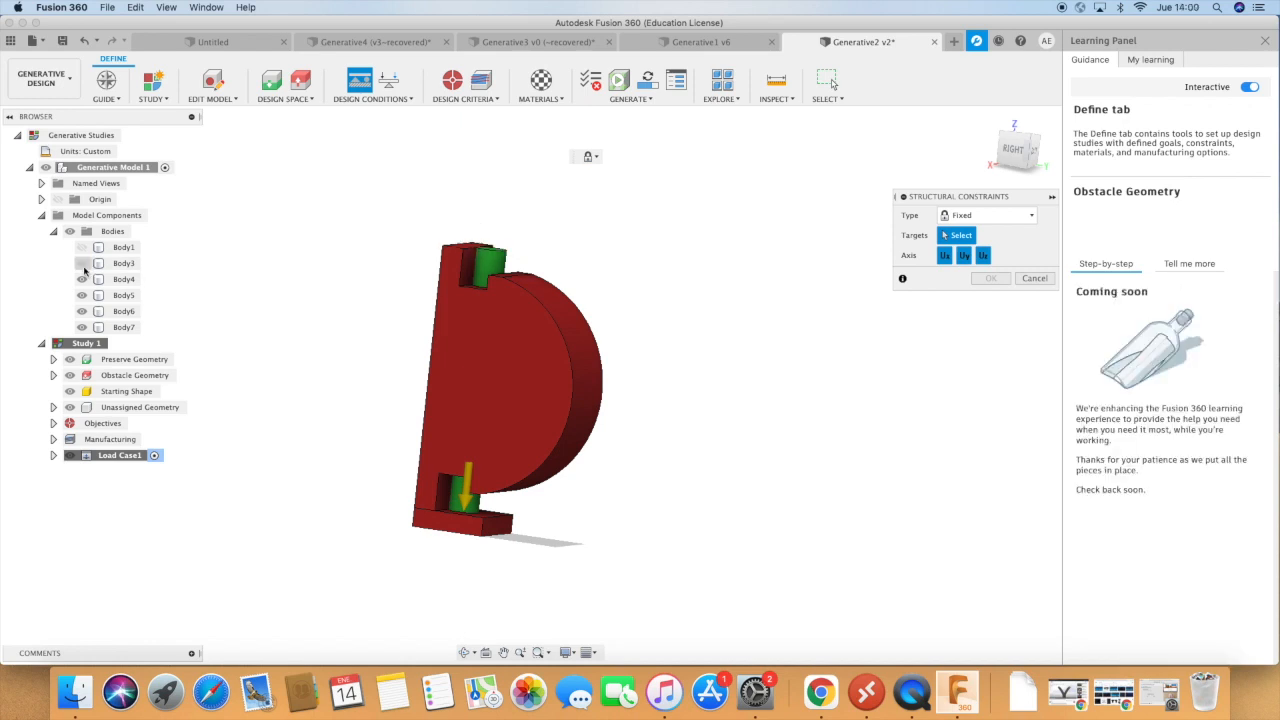
pyautogui.click(82, 279)
pyautogui.scroll(2, 481, 514)
pyautogui.scroll(1, 481, 514)
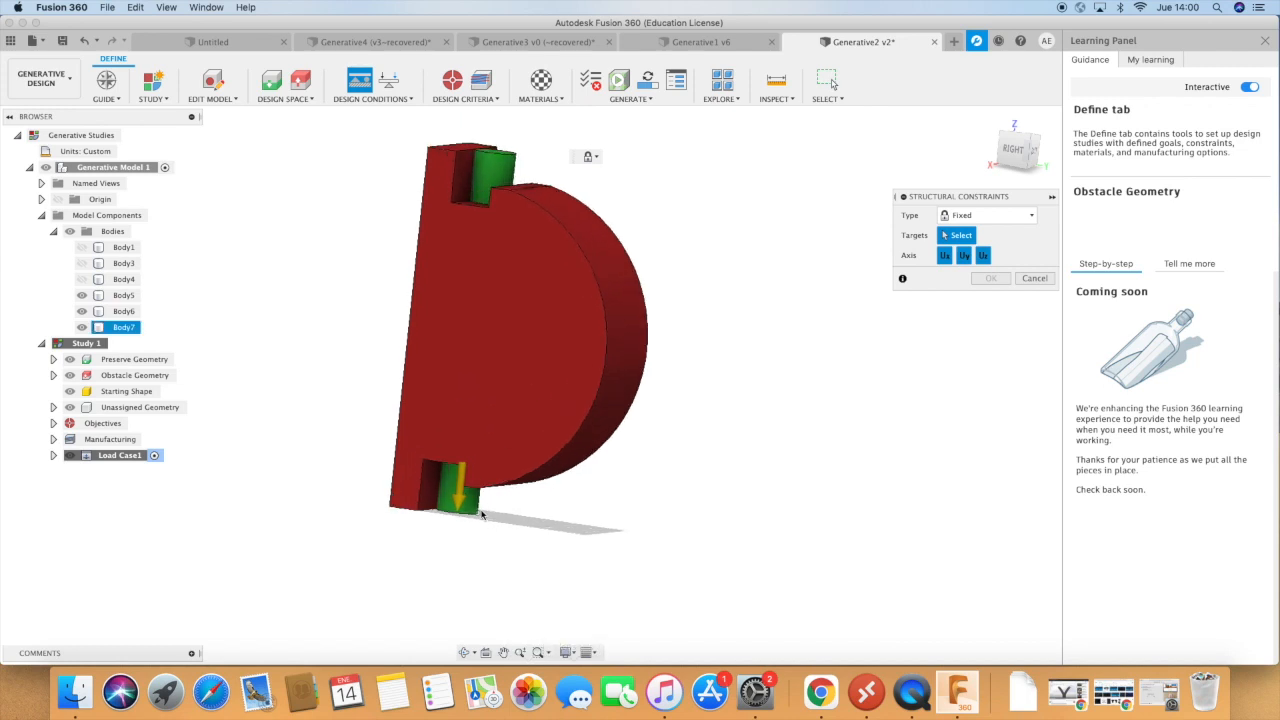
pyautogui.click(463, 653)
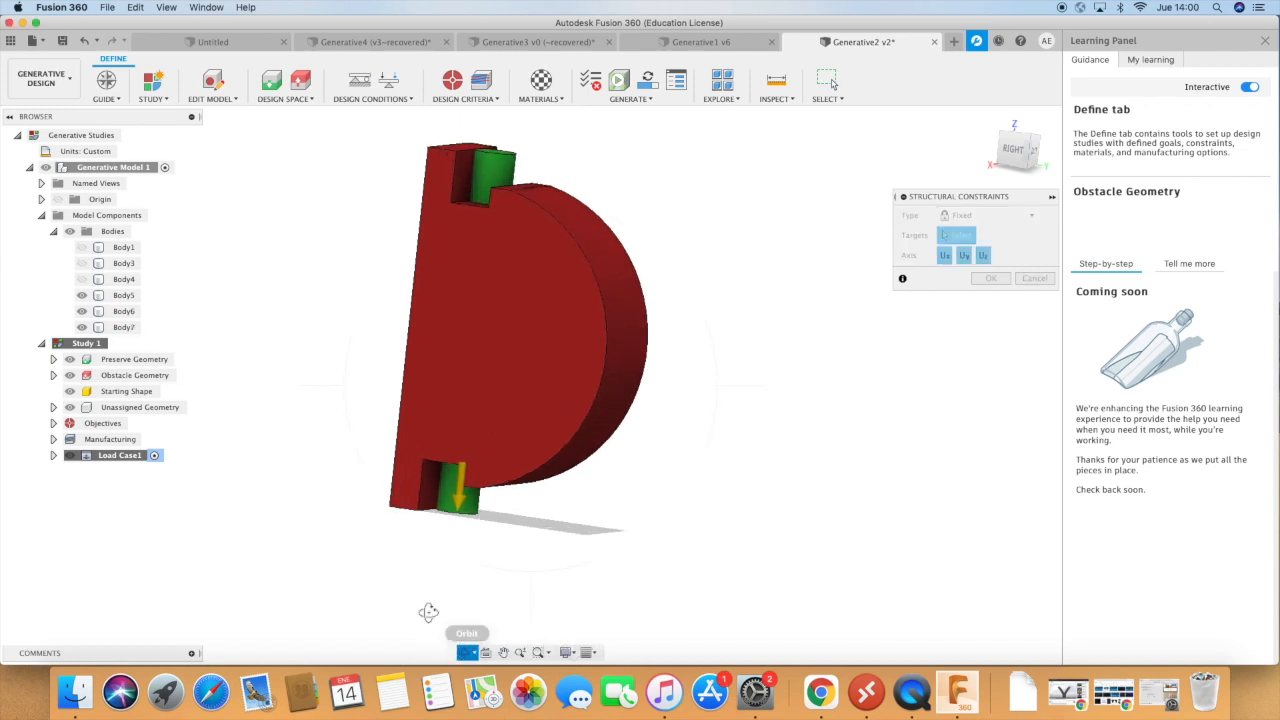
pyautogui.moveTo(429, 594); pyautogui.dragTo(475, 554)
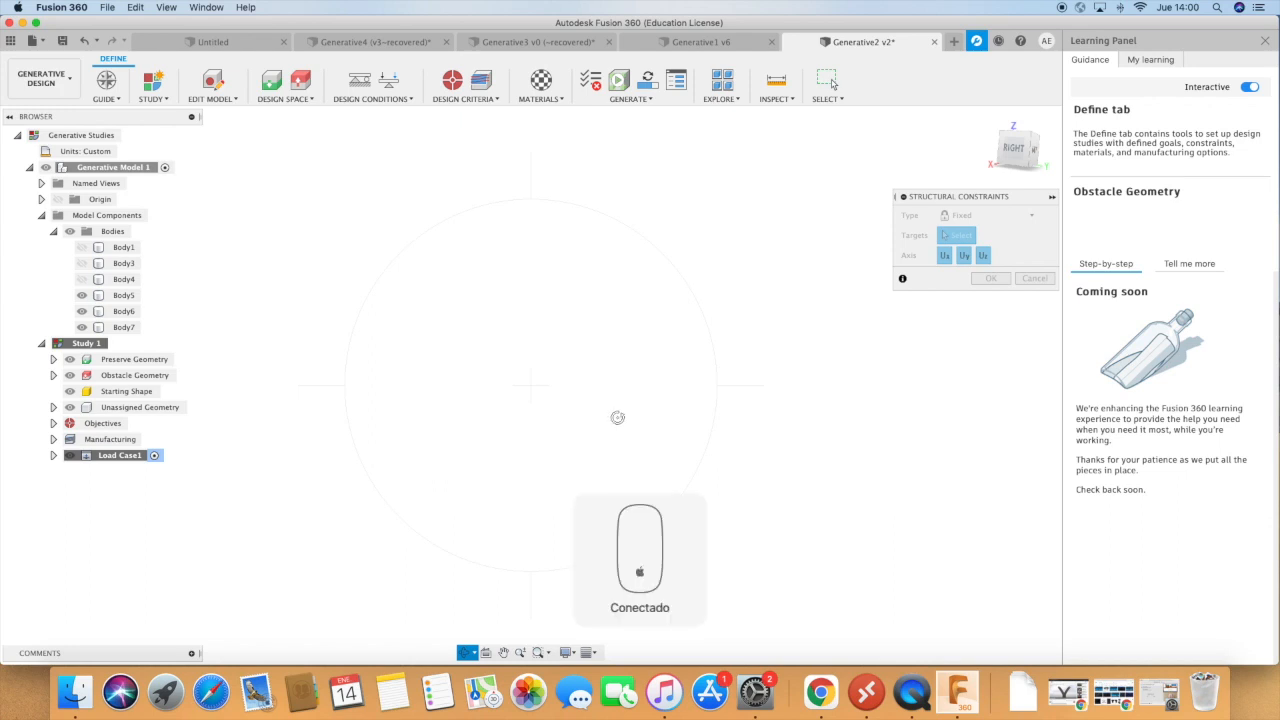
pyautogui.click(472, 652)
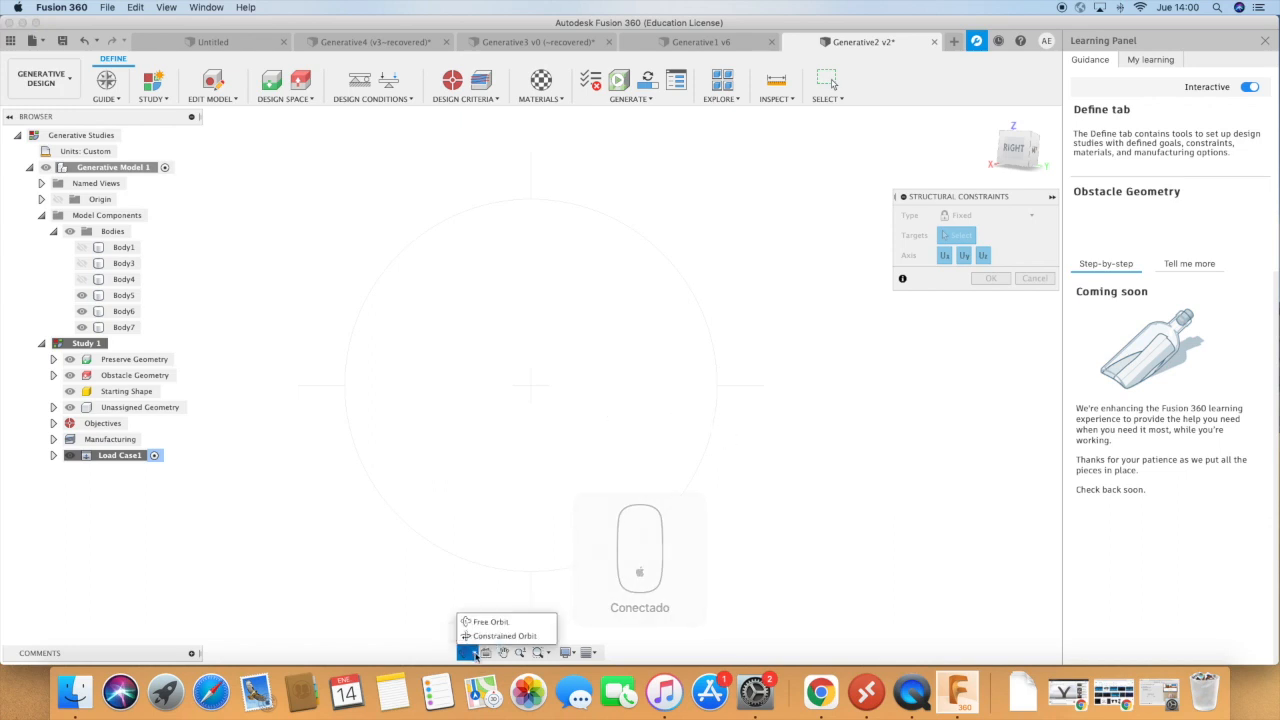
pyautogui.click(492, 630)
pyautogui.moveTo(544, 554); pyautogui.dragTo(513, 417)
pyautogui.scroll(5, 513, 417)
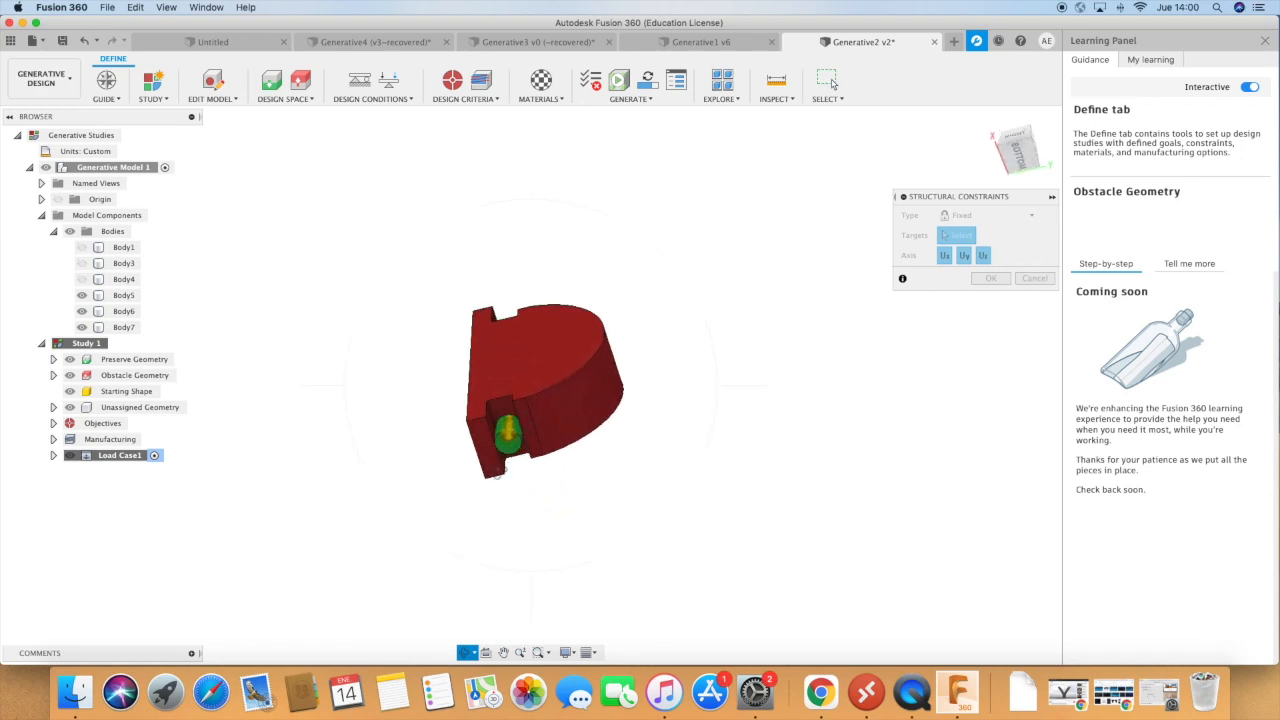
pyautogui.press('Escape')
pyautogui.click(508, 440)
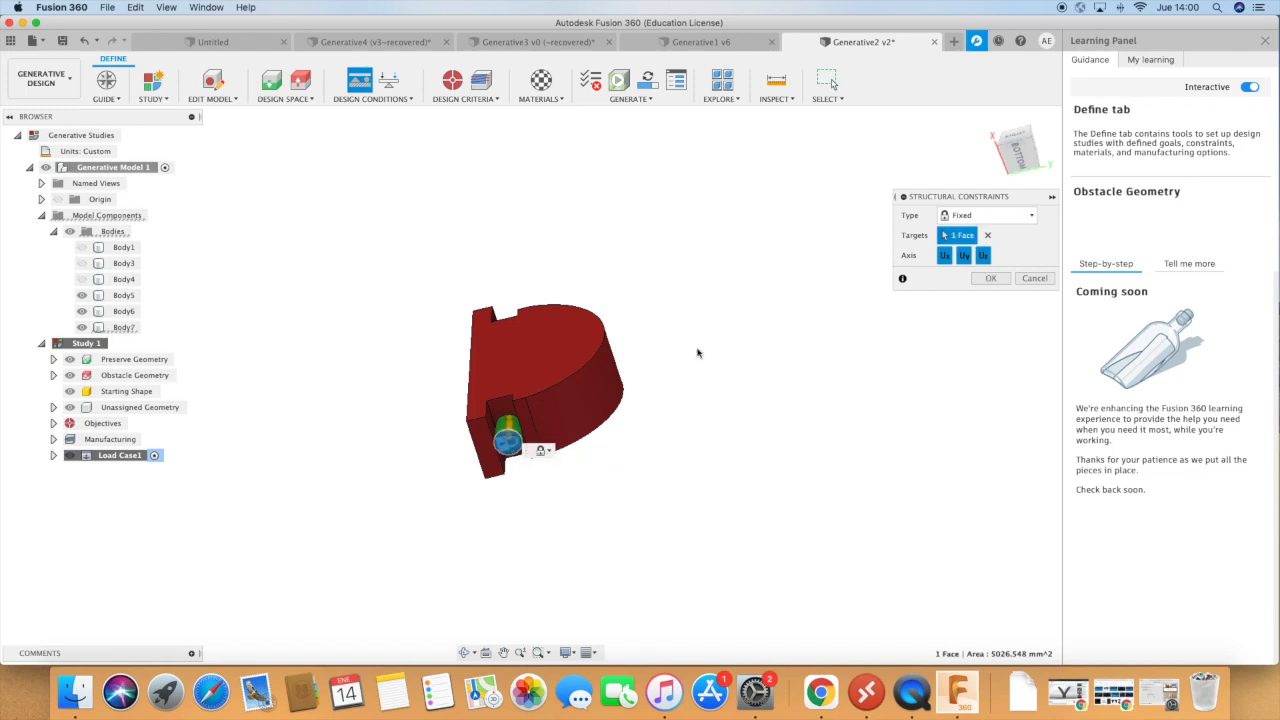
pyautogui.click(990, 278)
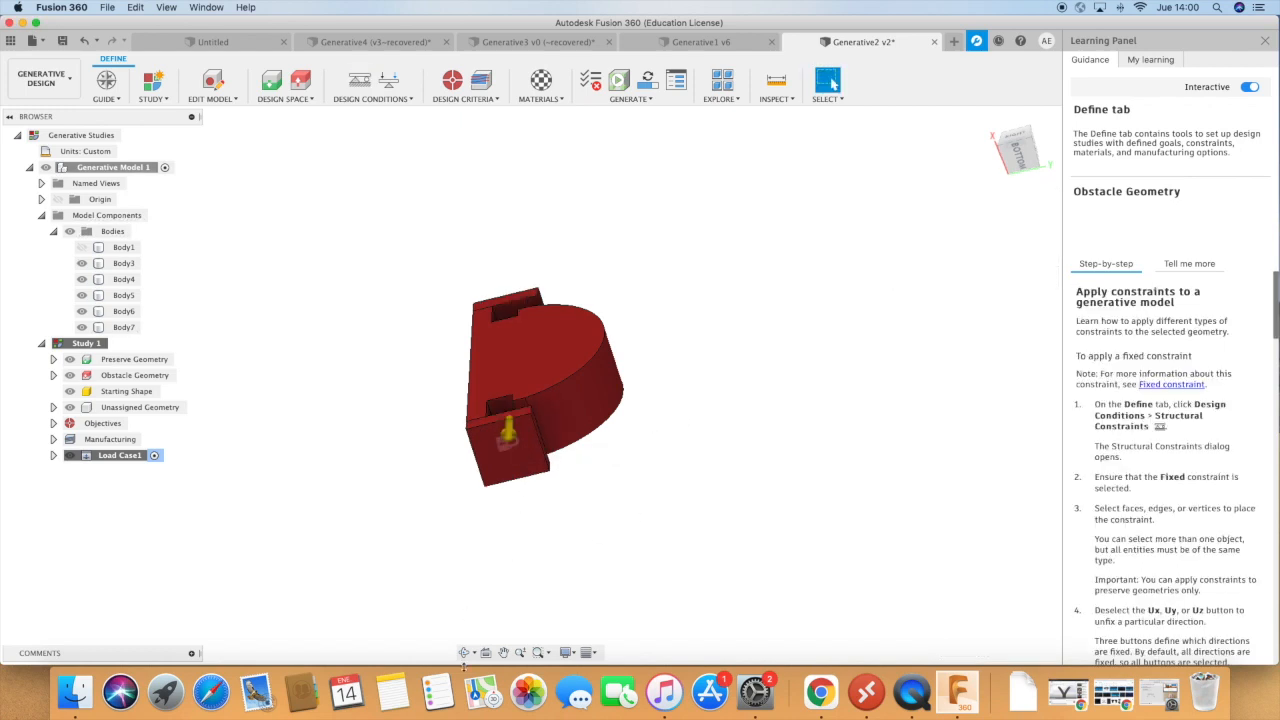
# Apply a 100 N force to the upper cylinder's top face, with Body3 hidden to expose it.
pyautogui.click(465, 652)
pyautogui.moveTo(514, 452); pyautogui.dragTo(534, 562)
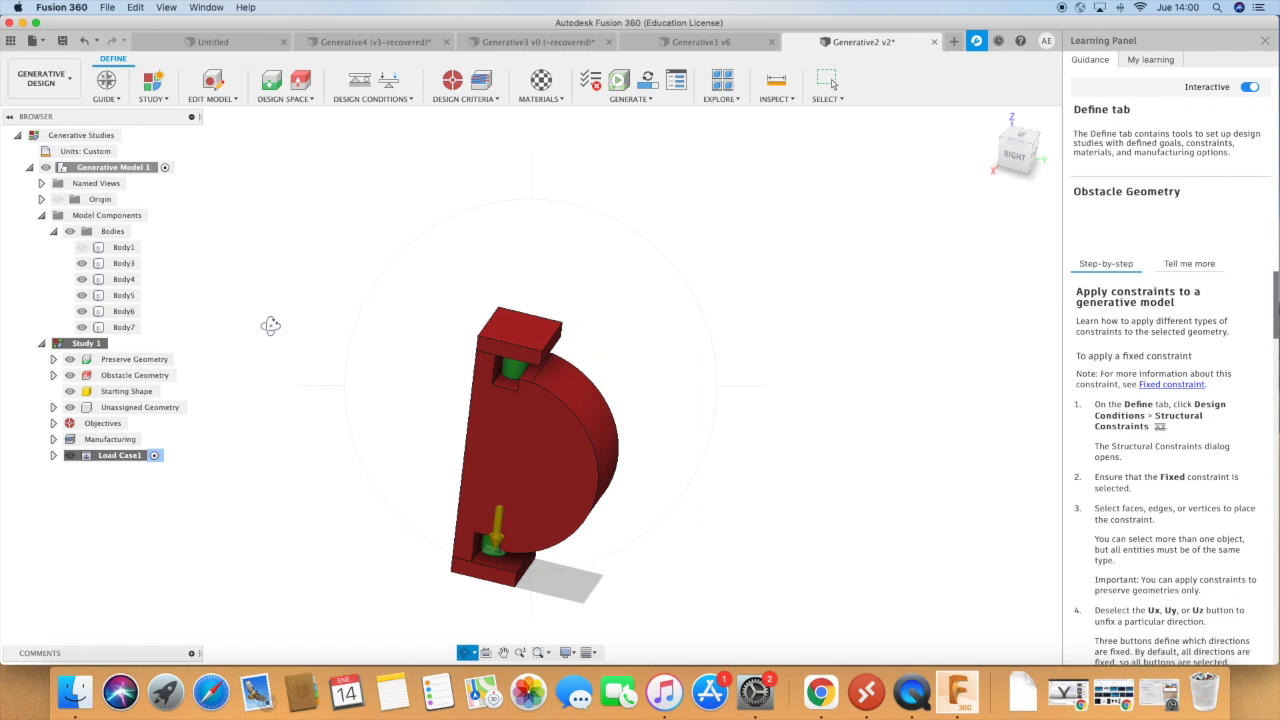
pyautogui.click(388, 82)
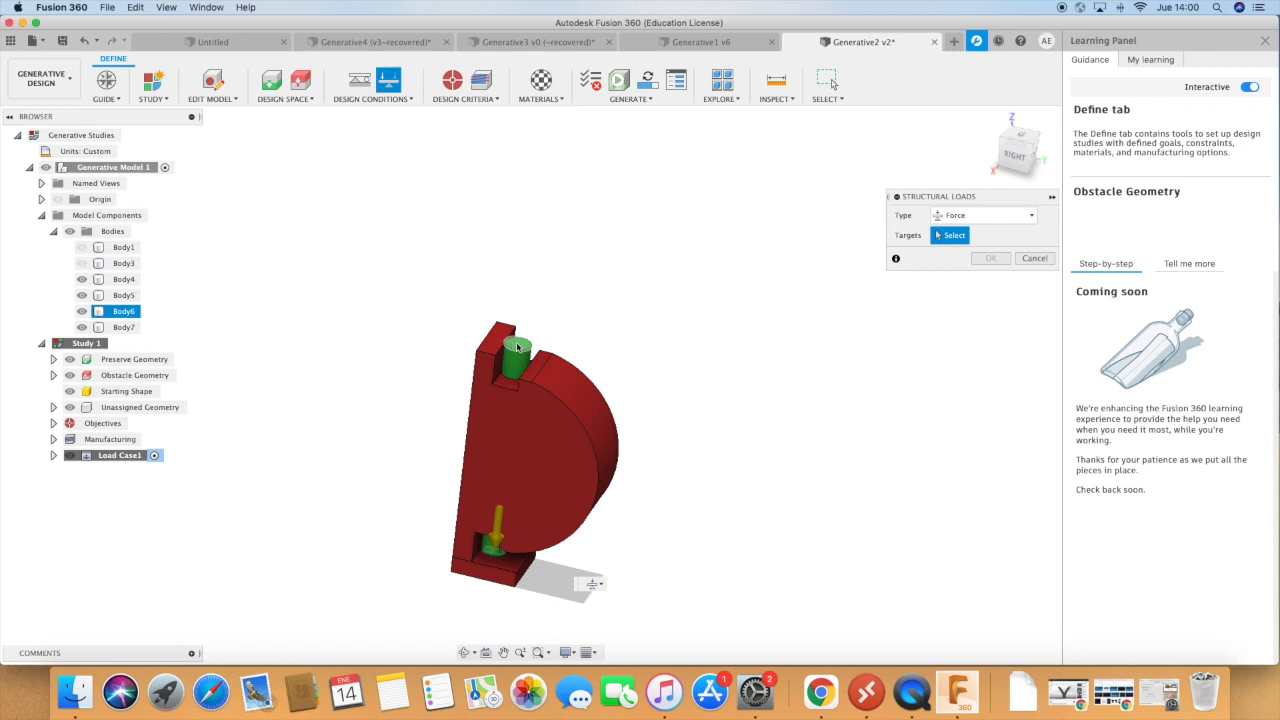
pyautogui.click(515, 345)
pyautogui.click(992, 295)
pyautogui.write('1000')
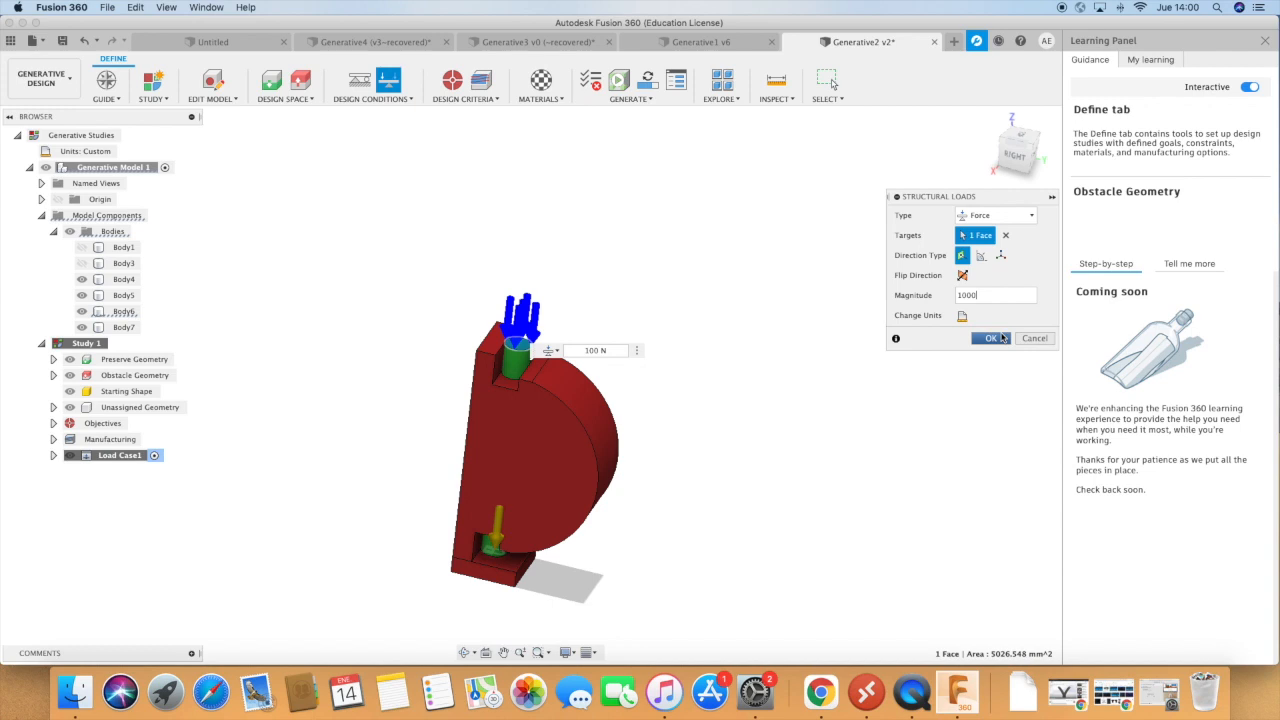
pyautogui.click(1001, 338)
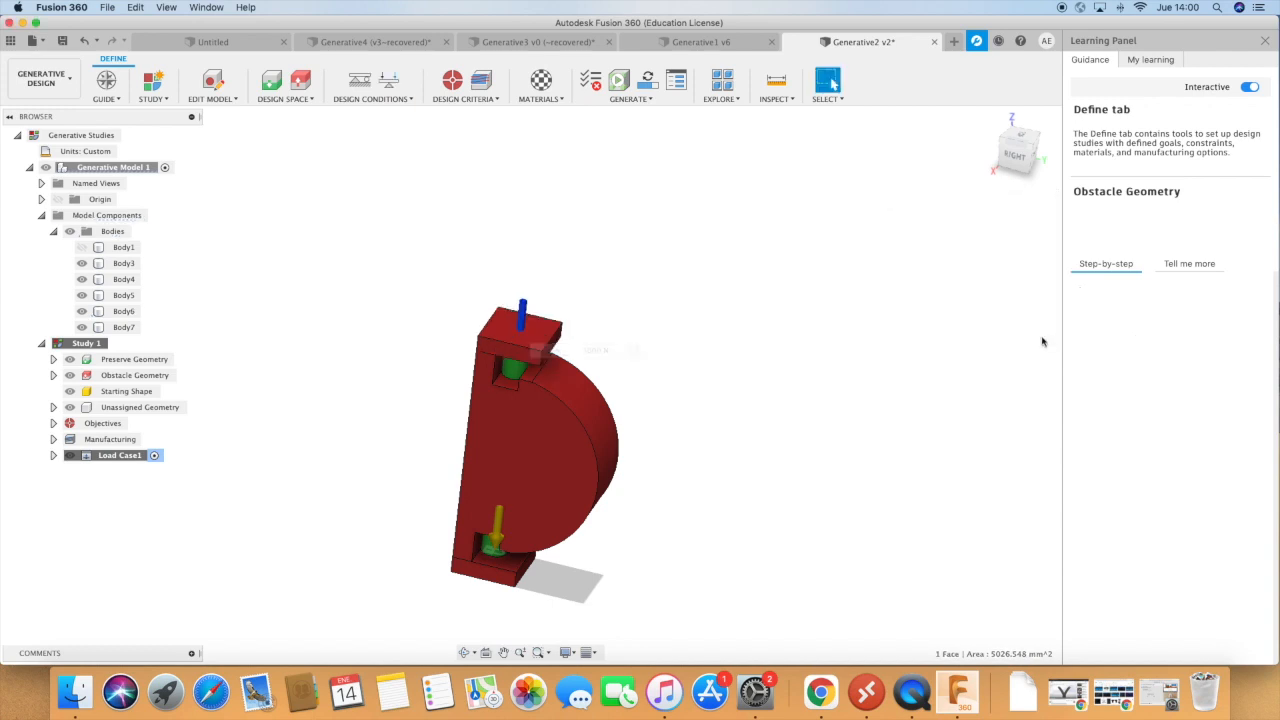
# Set the study objective to minimize mass with a safety factor of 2.5.
pyautogui.click(465, 653)
pyautogui.moveTo(797, 554)
pyautogui.mouseDown()
pyautogui.moveTo(821, 524)
pyautogui.moveTo(800, 537)
pyautogui.mouseUp()
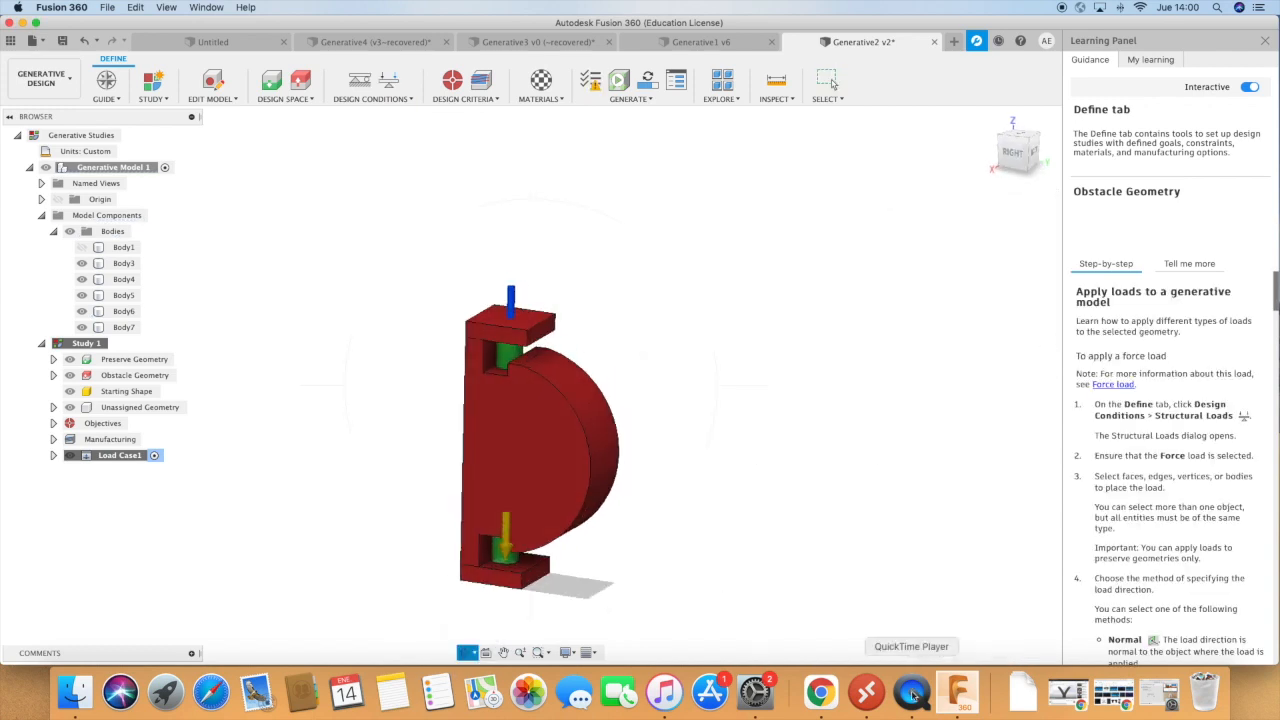
pyautogui.click(470, 99)
pyautogui.click(462, 113)
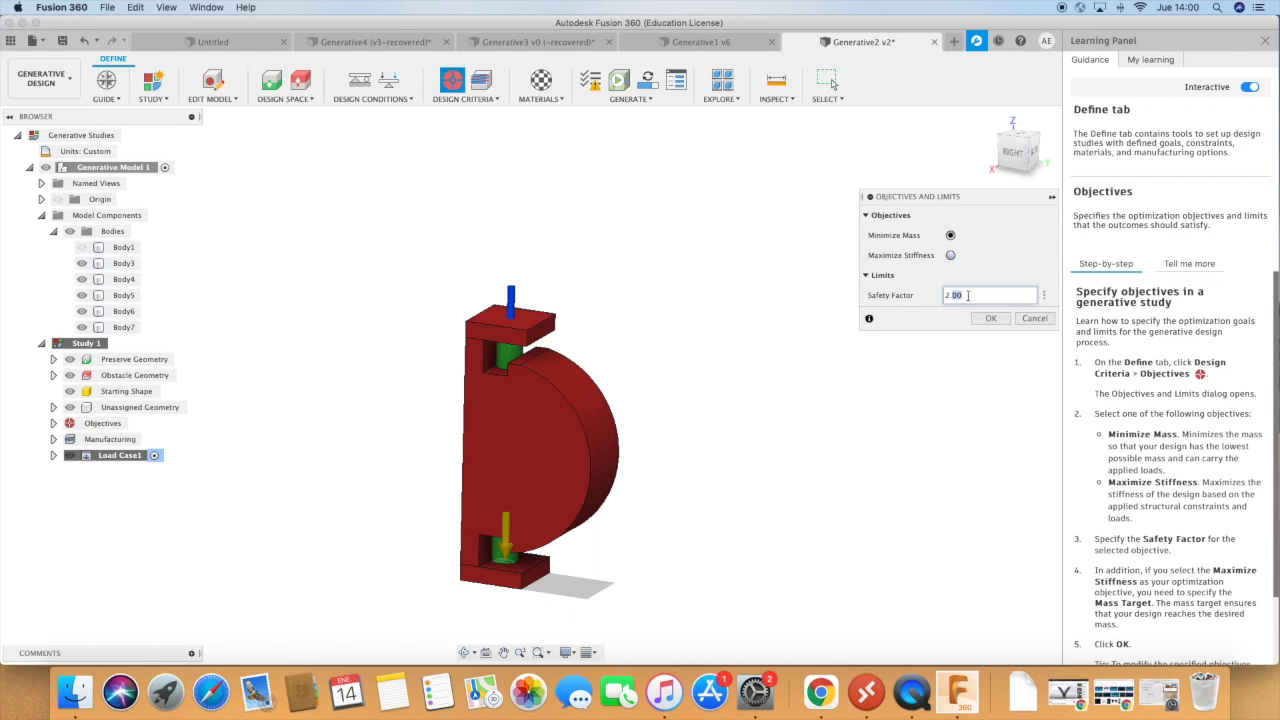
pyautogui.doubleClick(967, 296)
pyautogui.write('2')
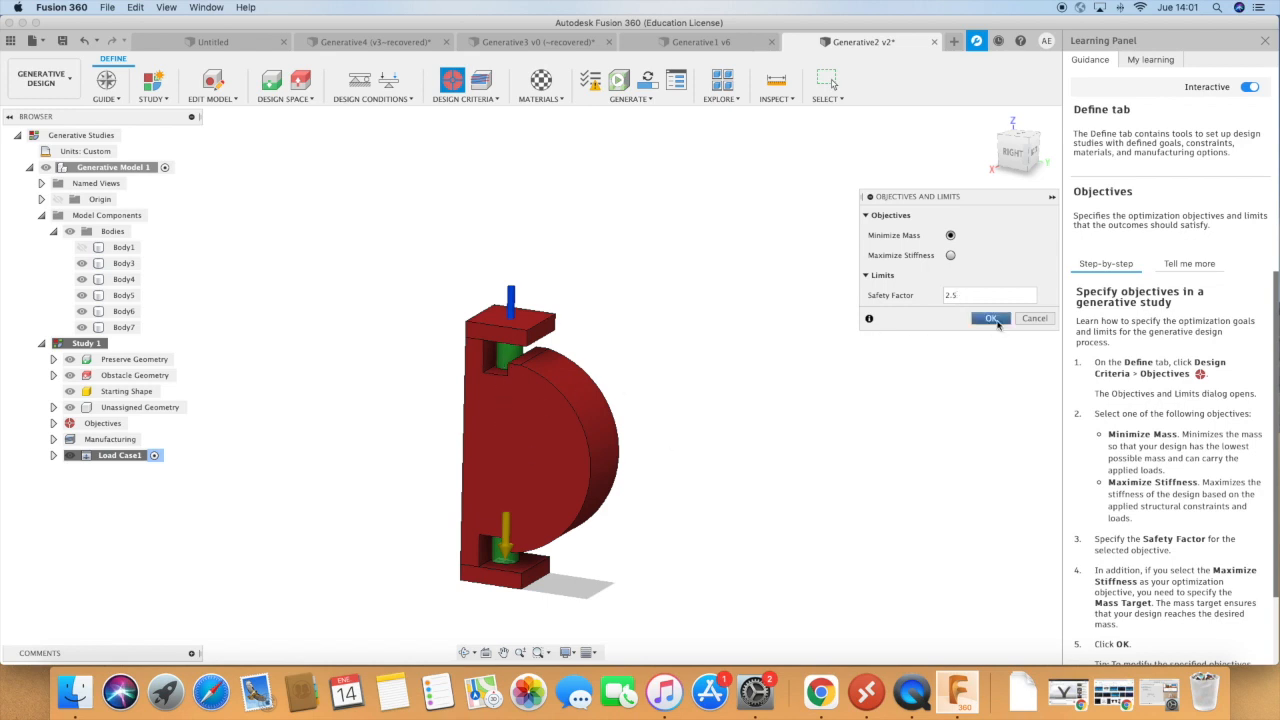
pyautogui.click(993, 319)
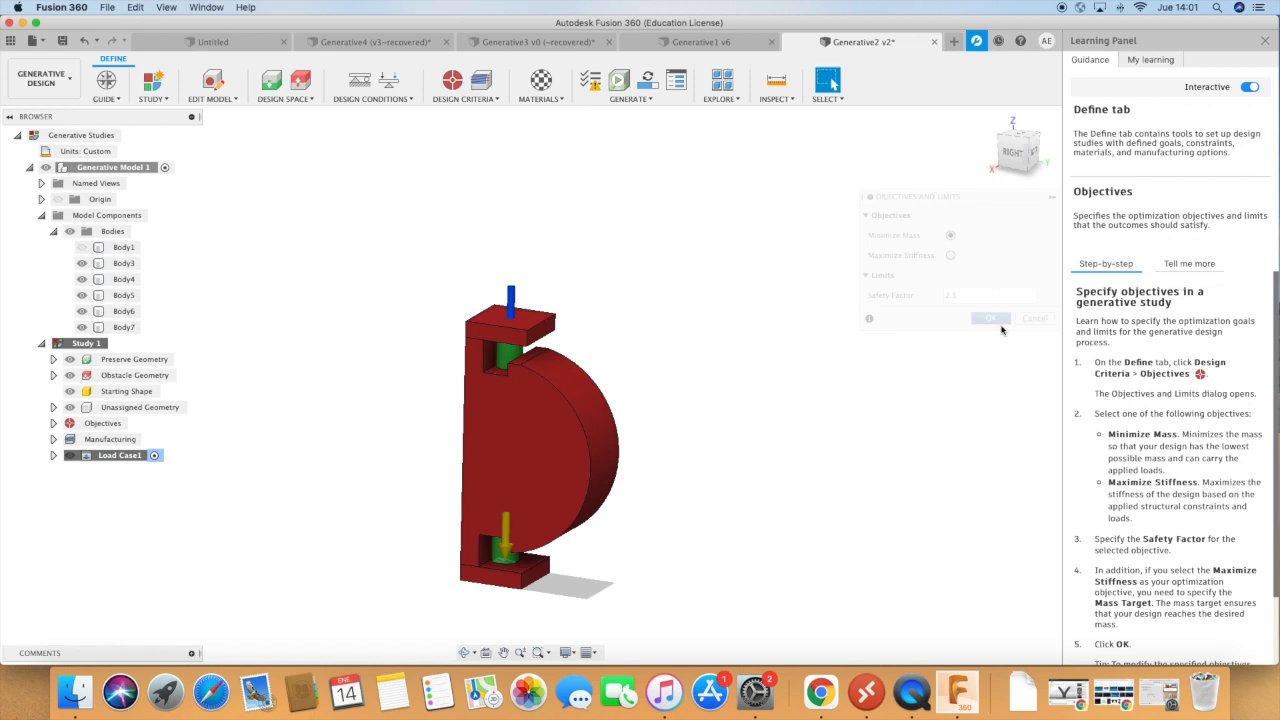
# Accept Unrestricted, Additive and 3-axis Milling as the study's manufacturing methods, with costing left off.
pyautogui.click(483, 84)
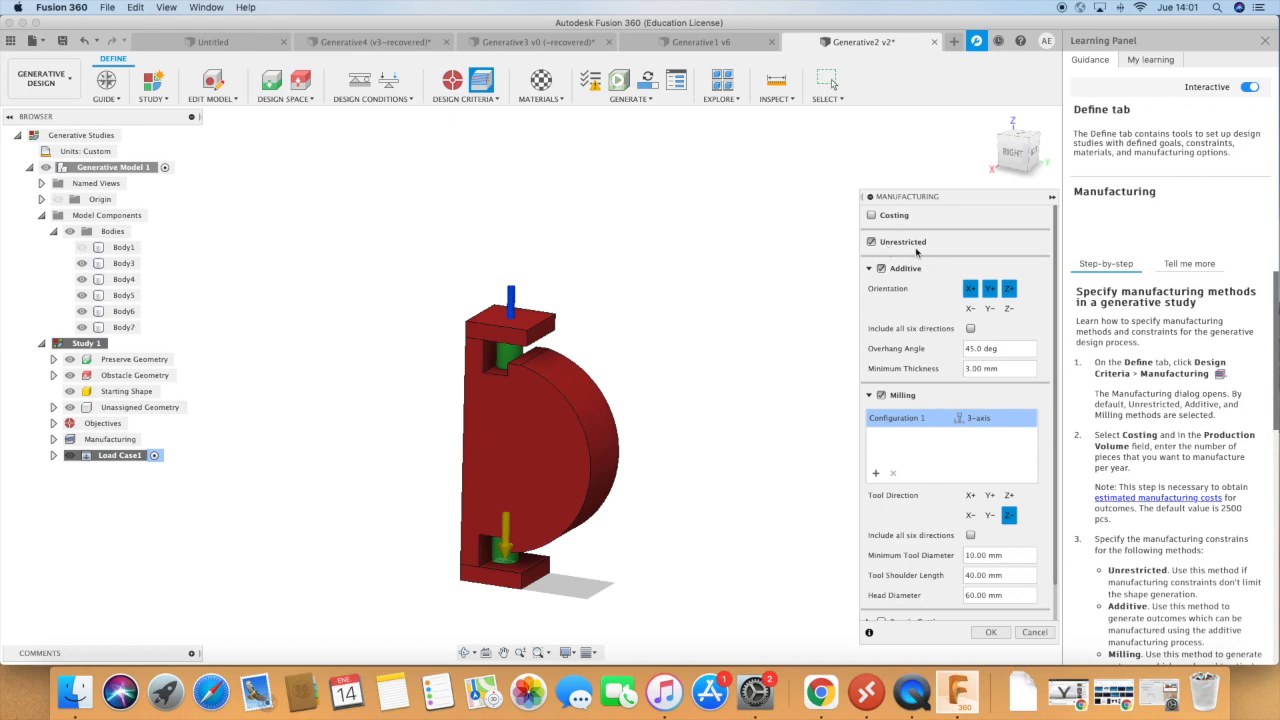
pyautogui.scroll(-1, 897, 413)
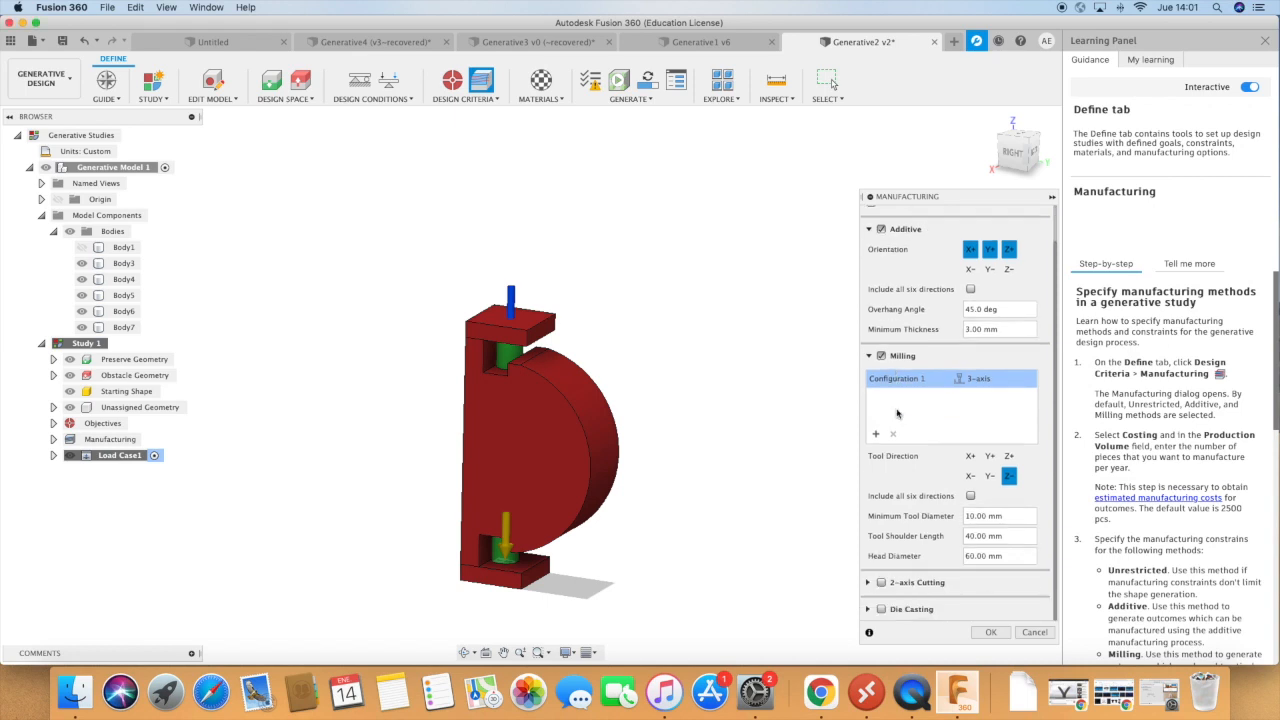
pyautogui.scroll(1, 893, 250)
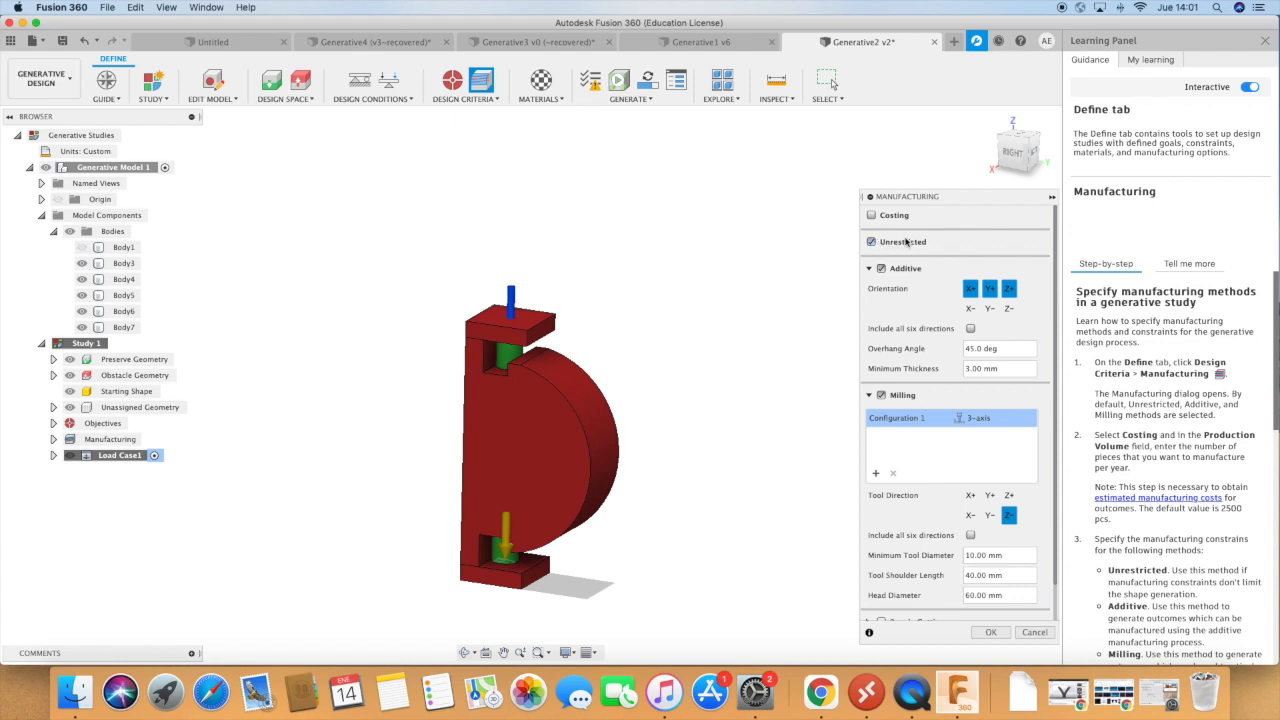
pyautogui.click(1000, 634)
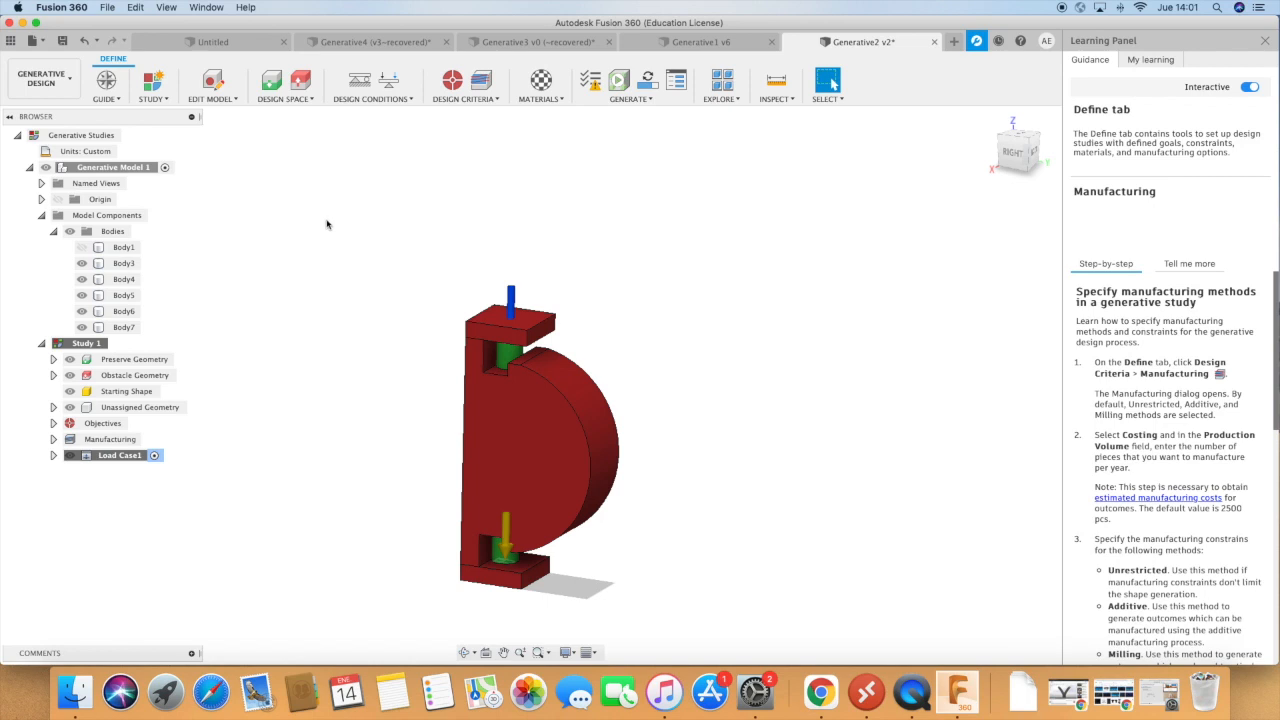
# Add Aluminum AlSi10Mg and Titanium 6Al-4V from the Fusion 360 Additive Material Library to the study materials for all methods.
pyautogui.click(540, 99)
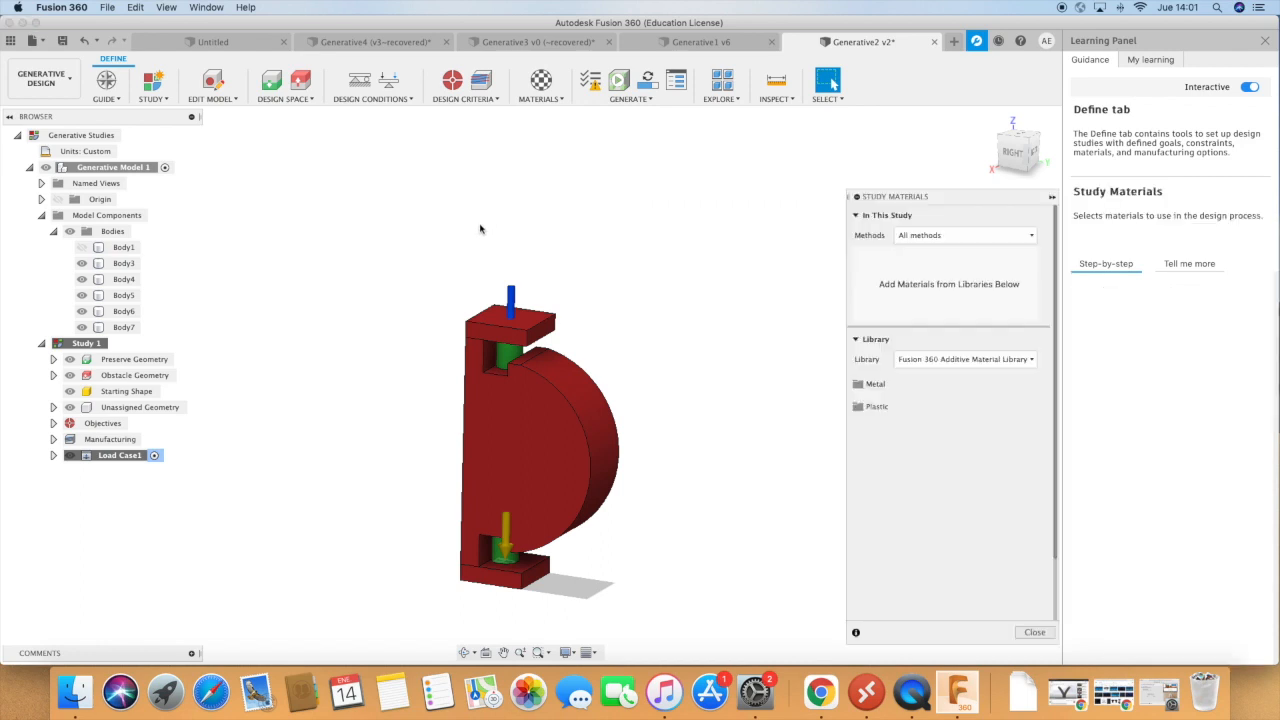
pyautogui.click(943, 238)
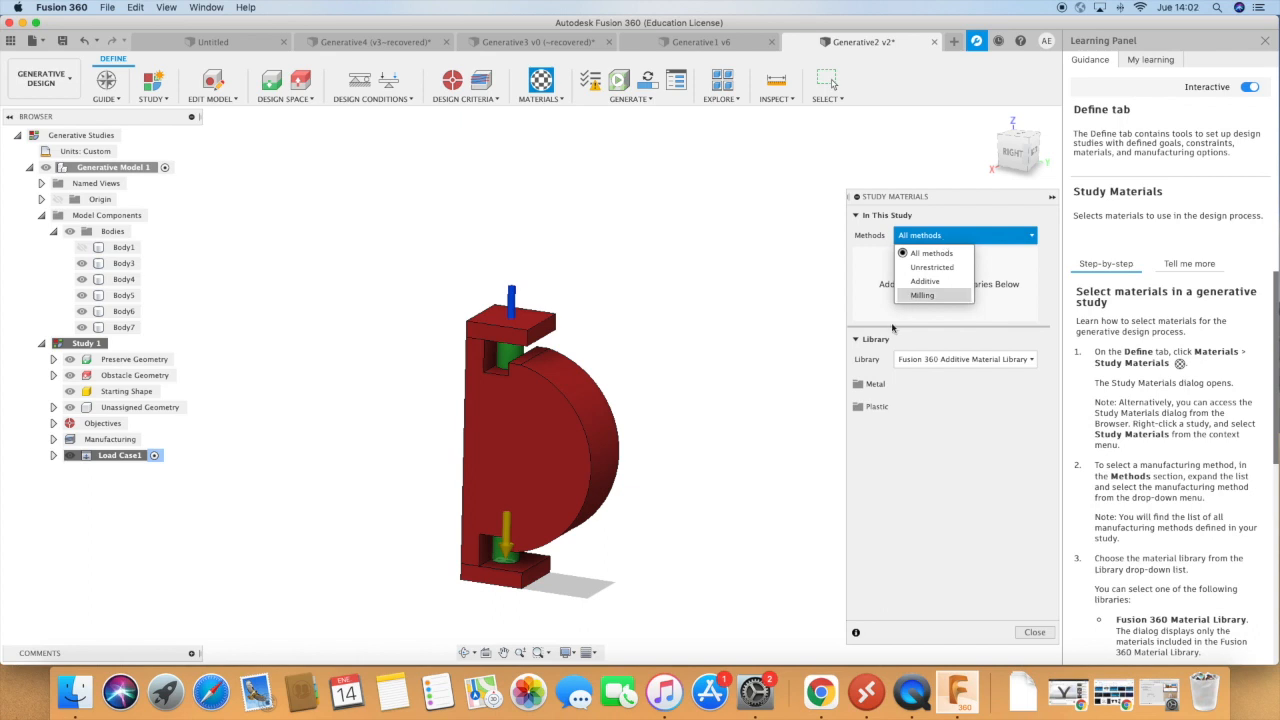
pyautogui.click(874, 386)
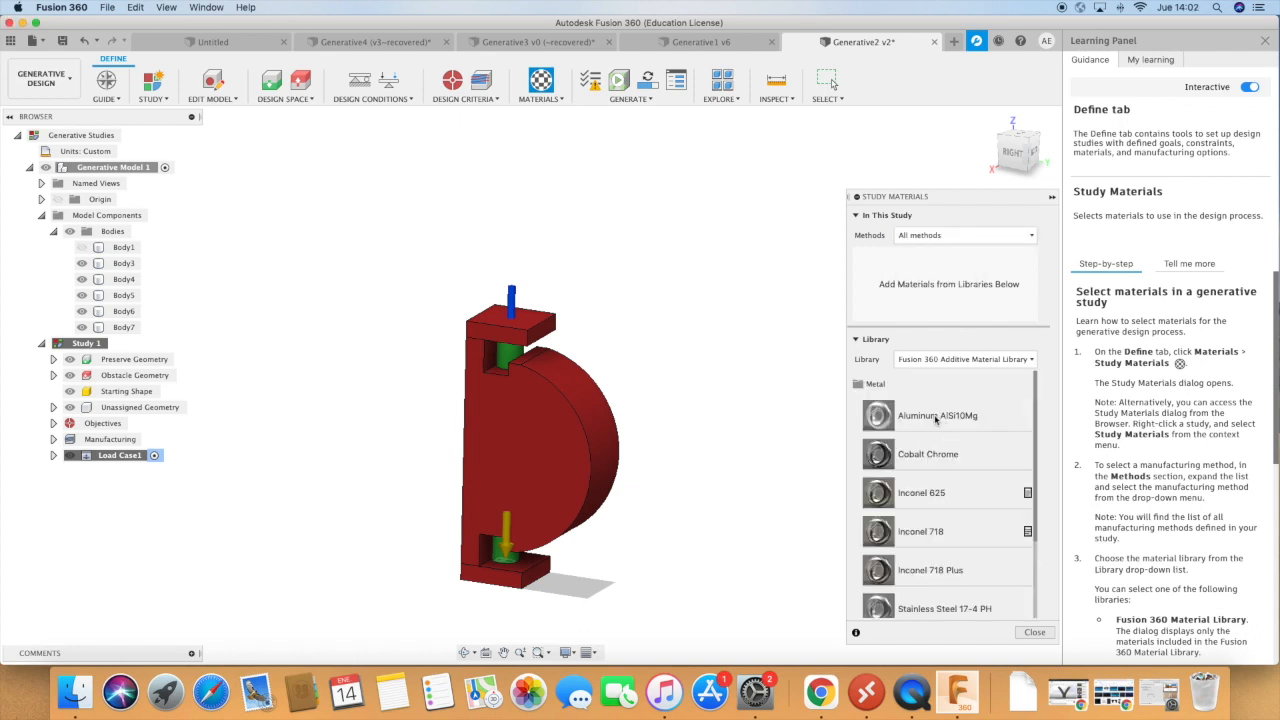
pyautogui.moveTo(905, 415); pyautogui.dragTo(900, 290)
pyautogui.scroll(-2, 922, 471)
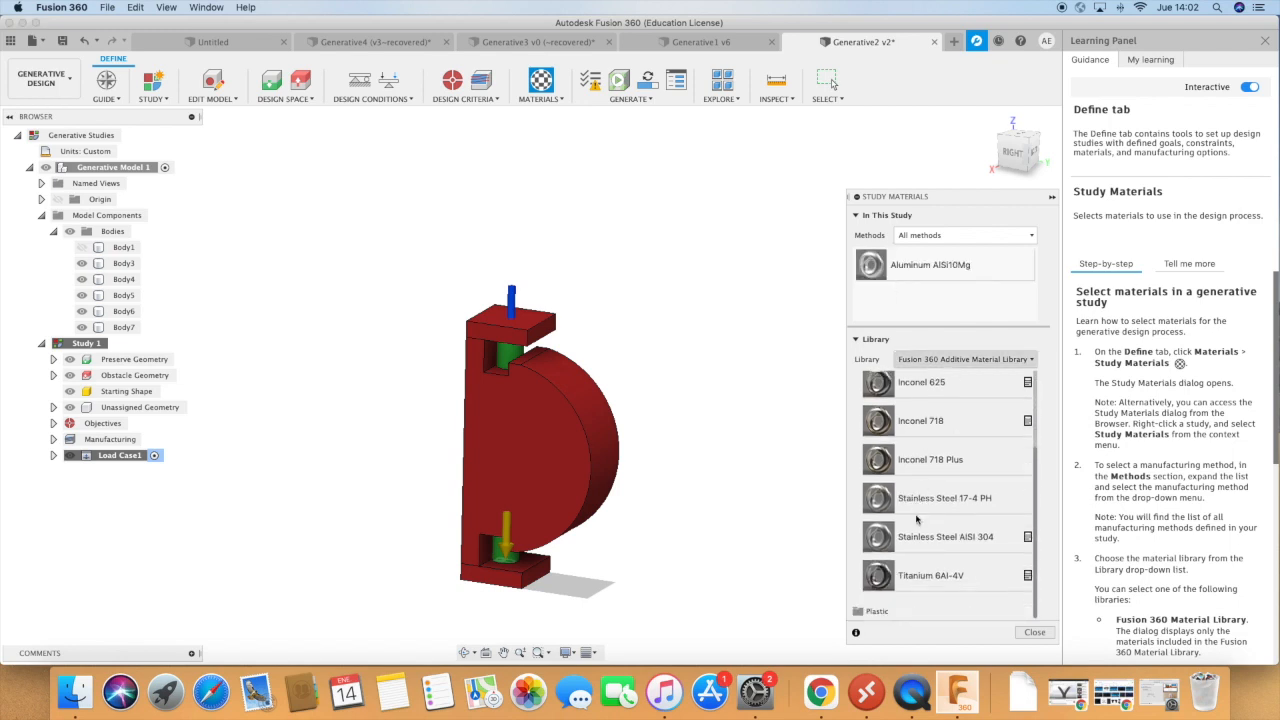
pyautogui.moveTo(922, 578); pyautogui.dragTo(925, 310)
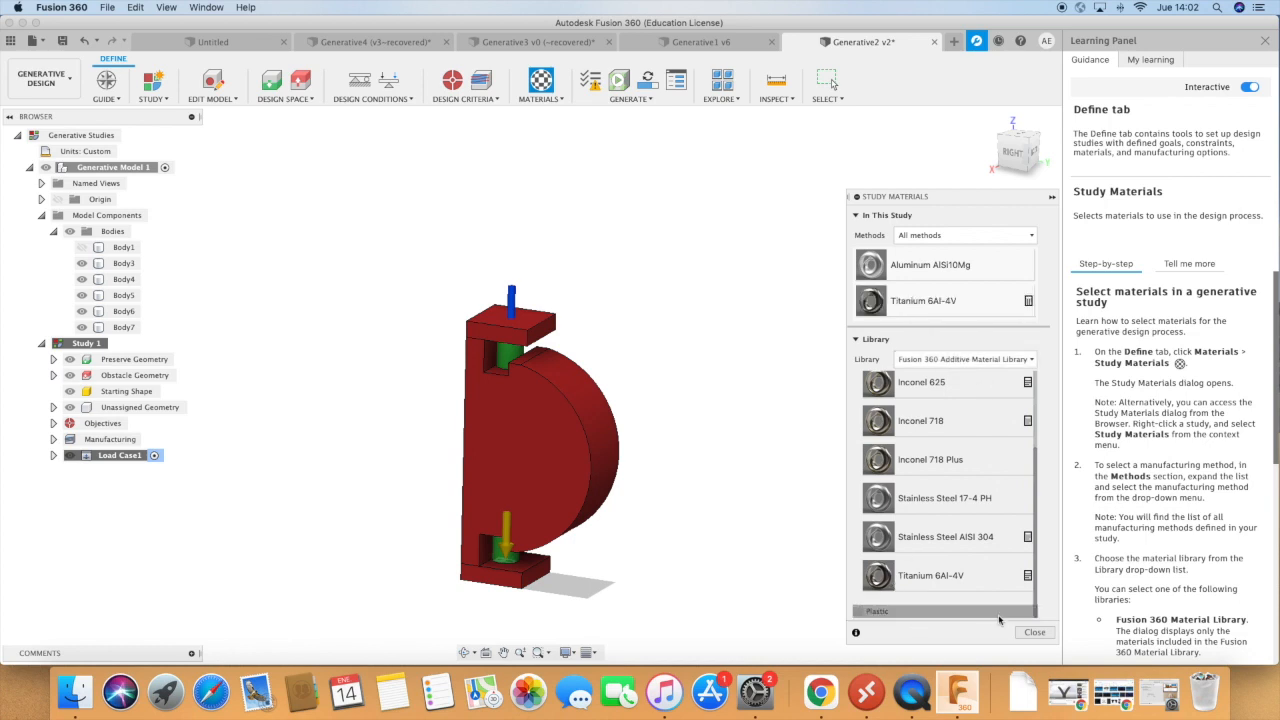
pyautogui.click(1034, 632)
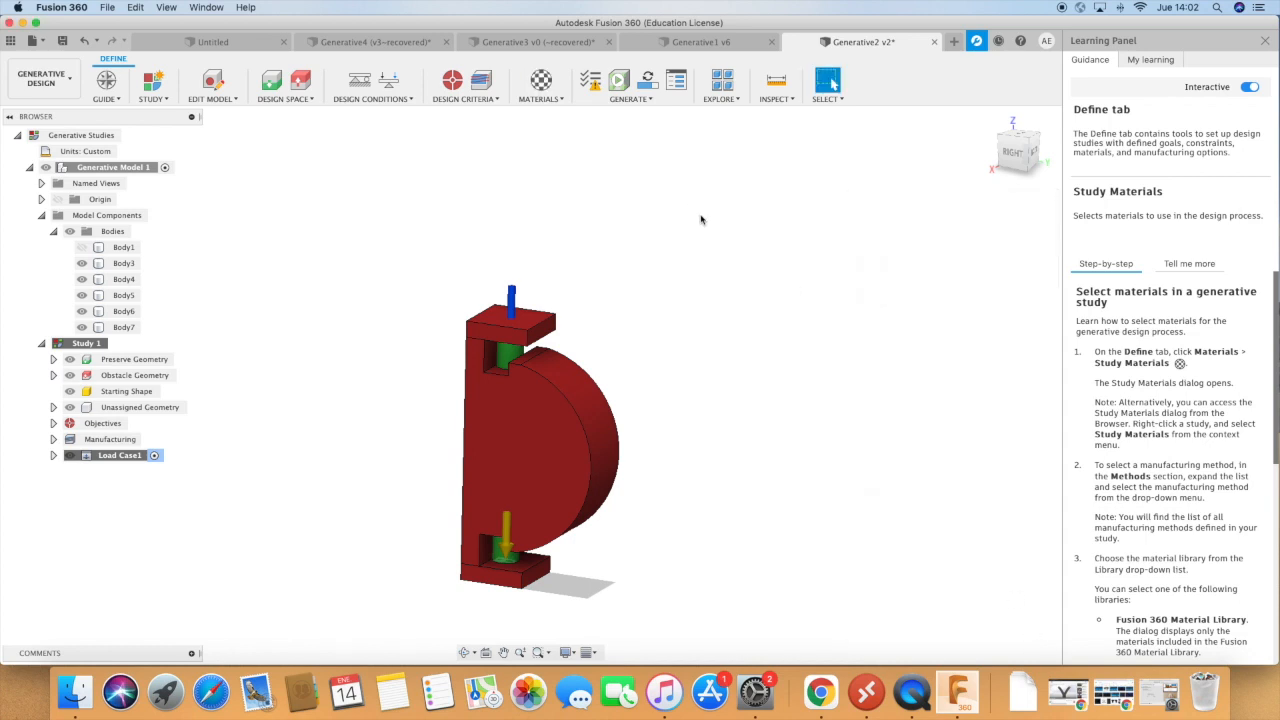
# Run a pre-check of the study setup and read its report.
pyautogui.click(590, 84)
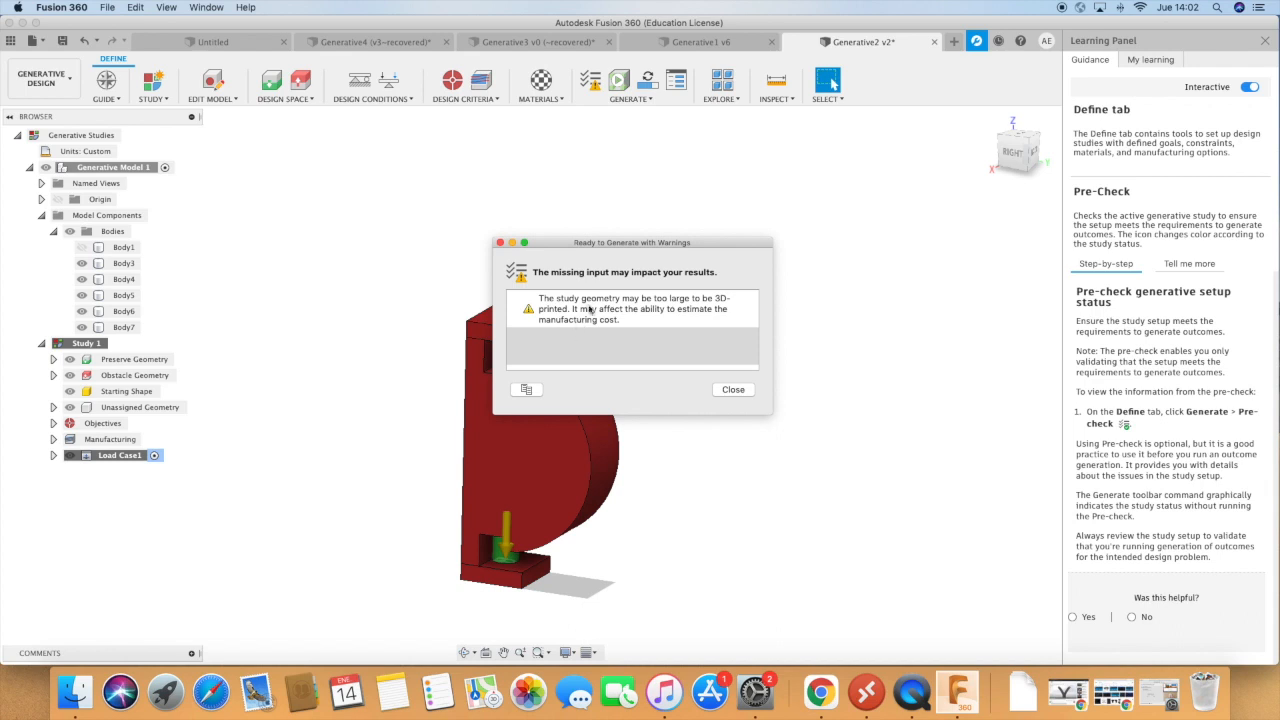
pyautogui.moveTo(547, 239); pyautogui.dragTo(693, 251)
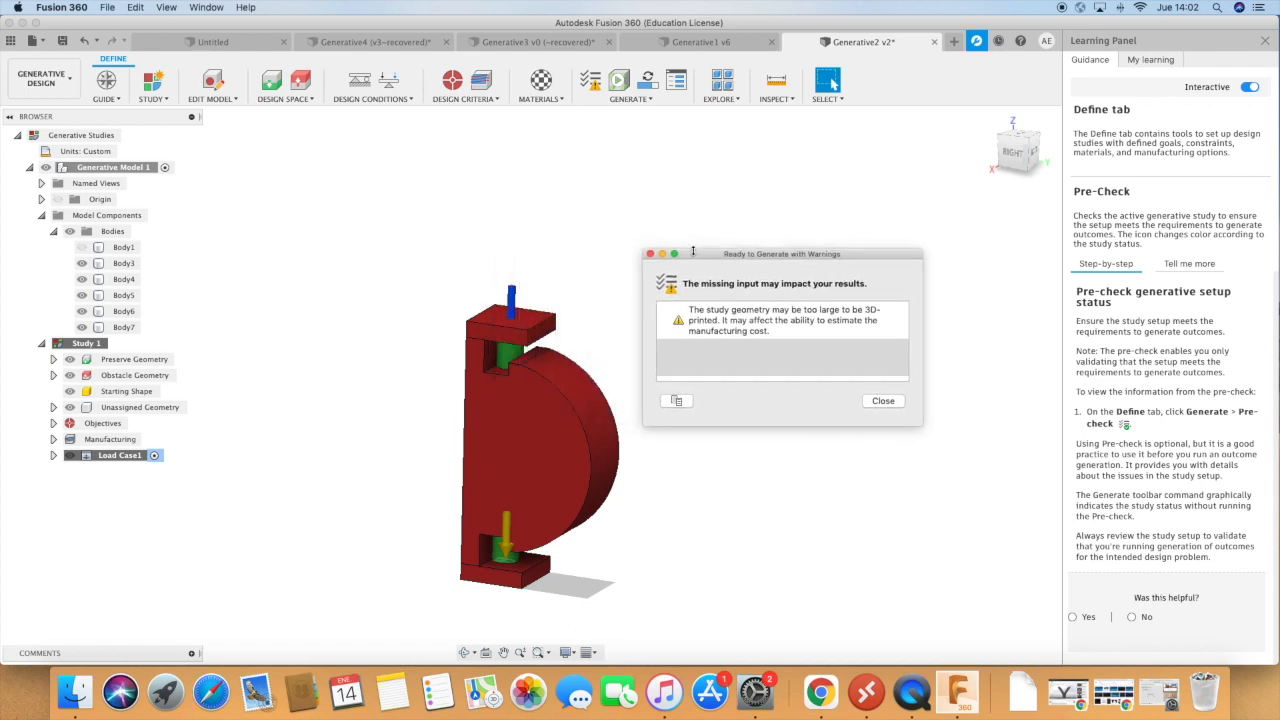
pyautogui.click(883, 401)
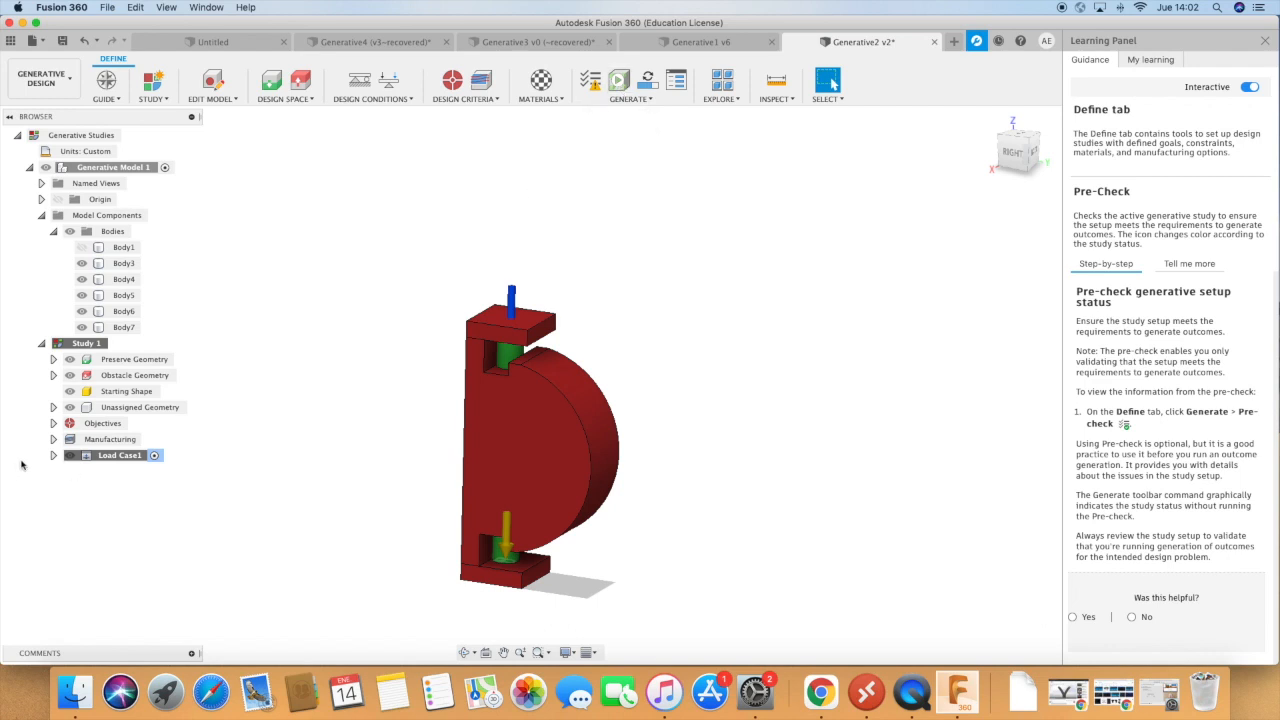
pyautogui.click(72, 393)
pyautogui.click(72, 394)
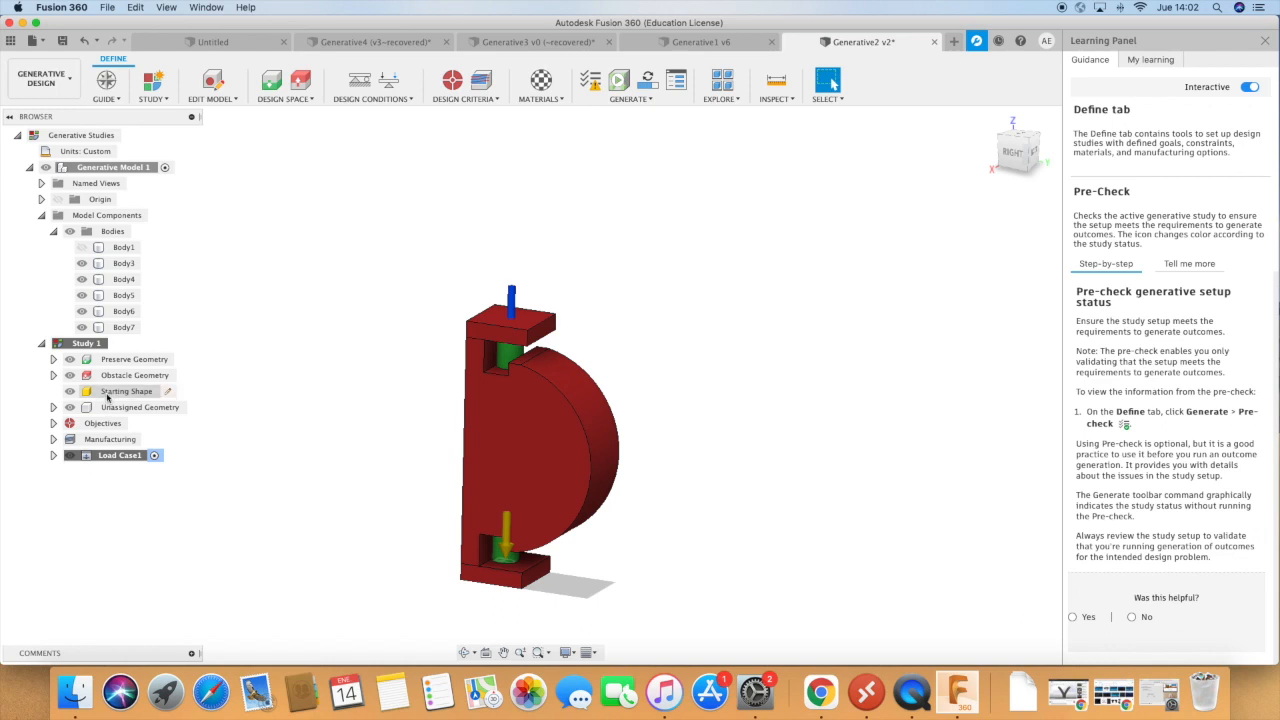
pyautogui.click(54, 407)
pyautogui.click(54, 407)
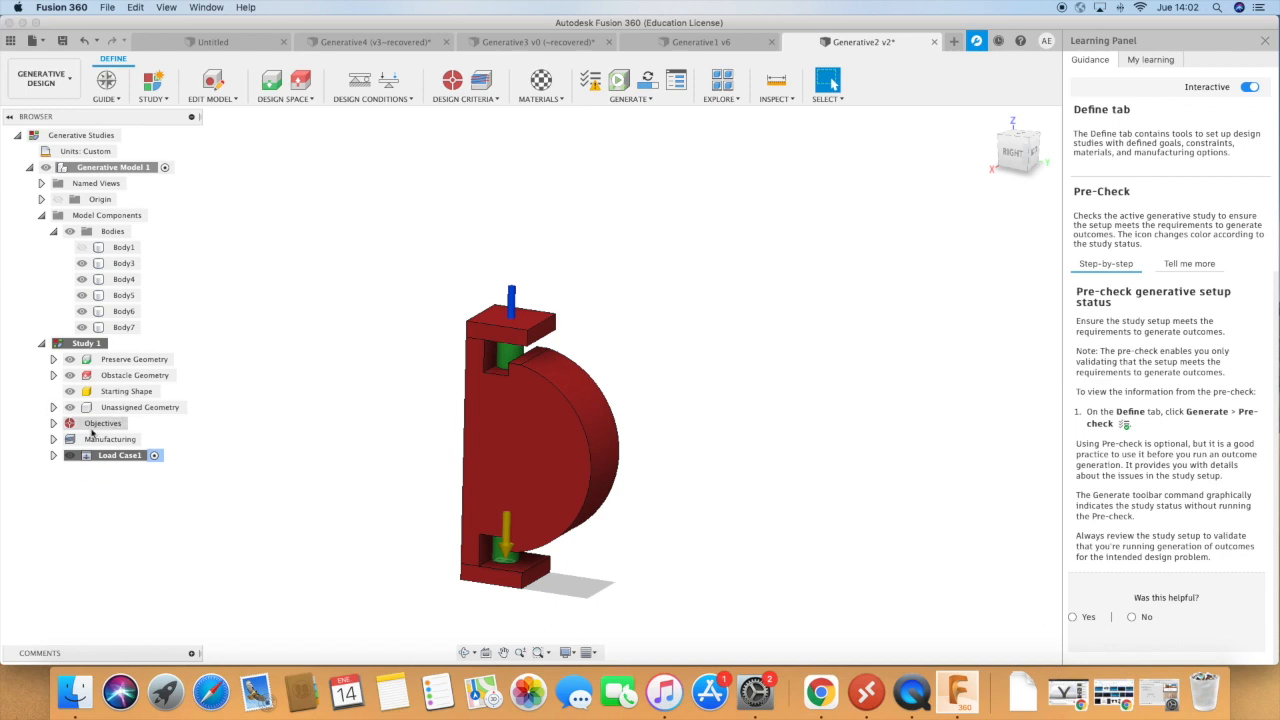
# Try to preview the generative outcome, agreeing to restart the Previewer at the high detail level.
pyautogui.click(620, 85)
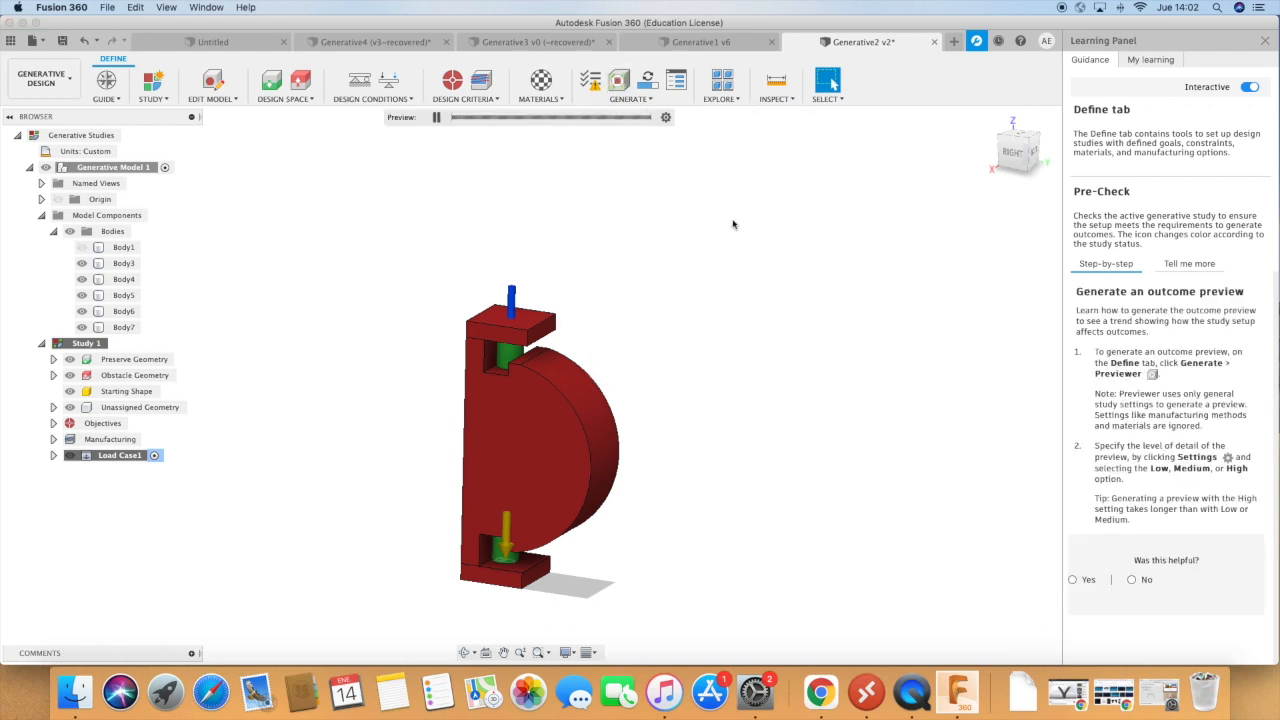
pyautogui.click(620, 85)
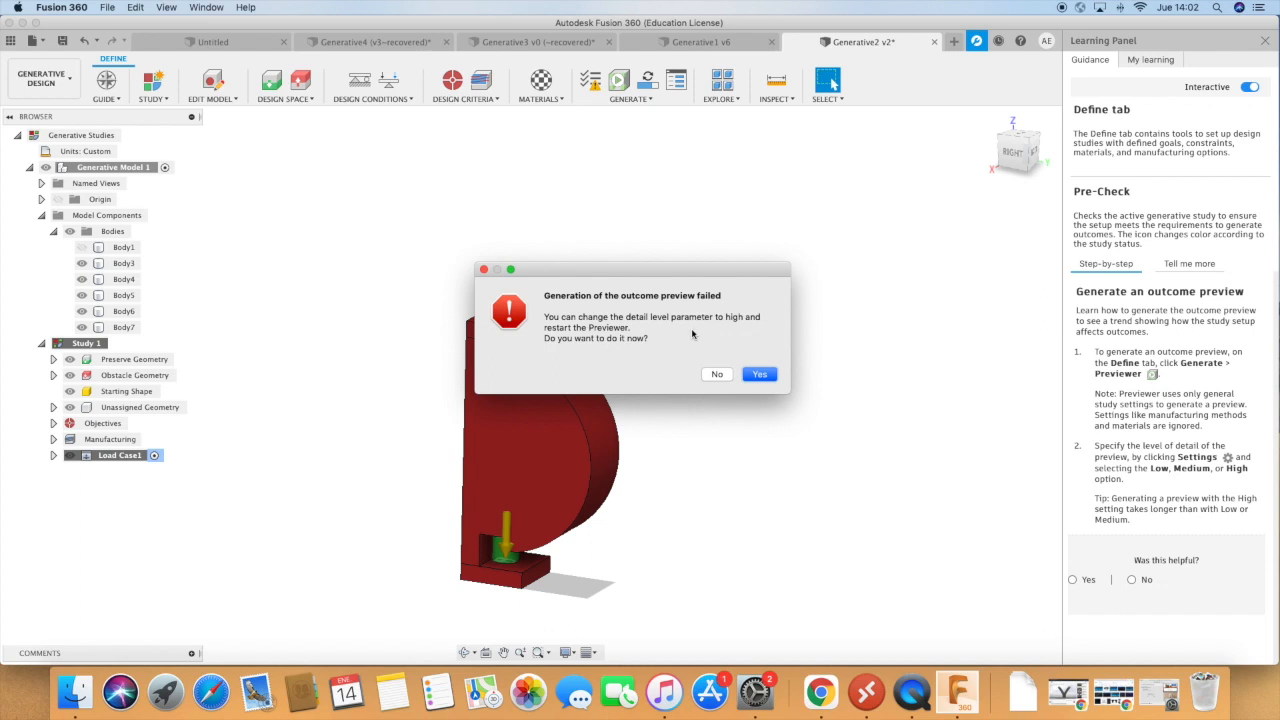
pyautogui.click(759, 374)
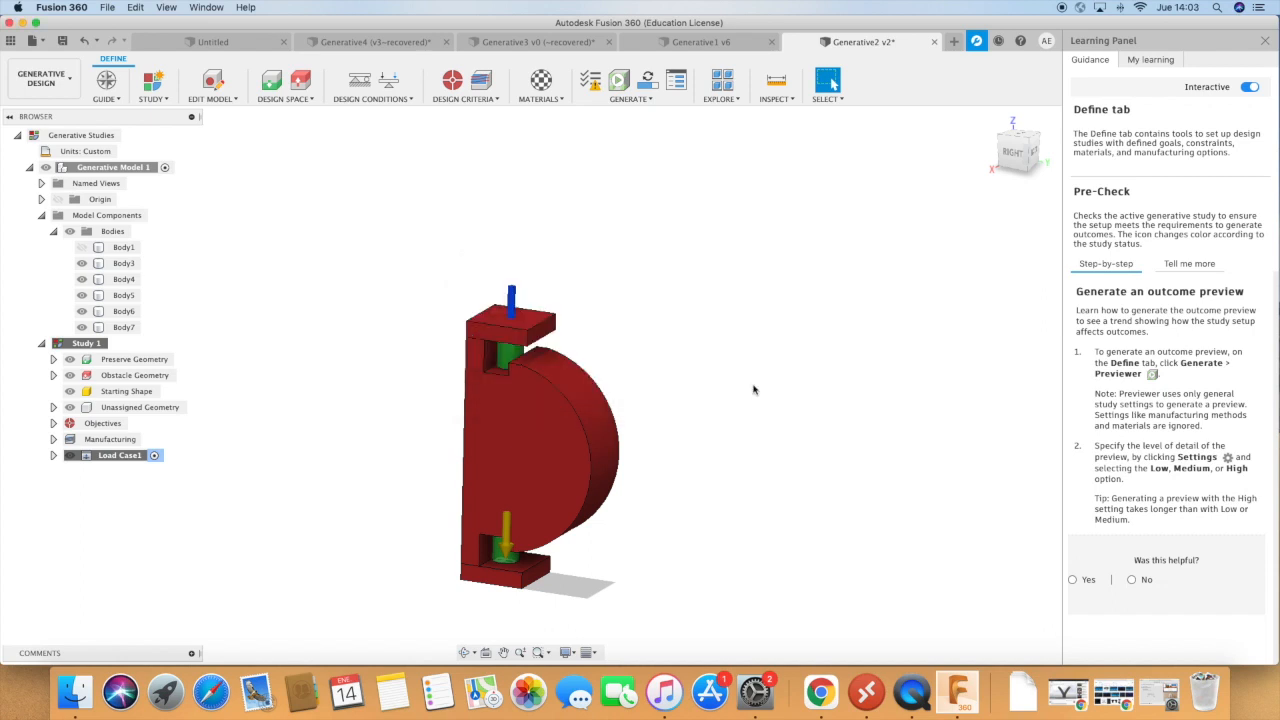
# Review the warning on Generative Model 1 - Study 1 and start generating the study in the cloud.
pyautogui.click(640, 100)
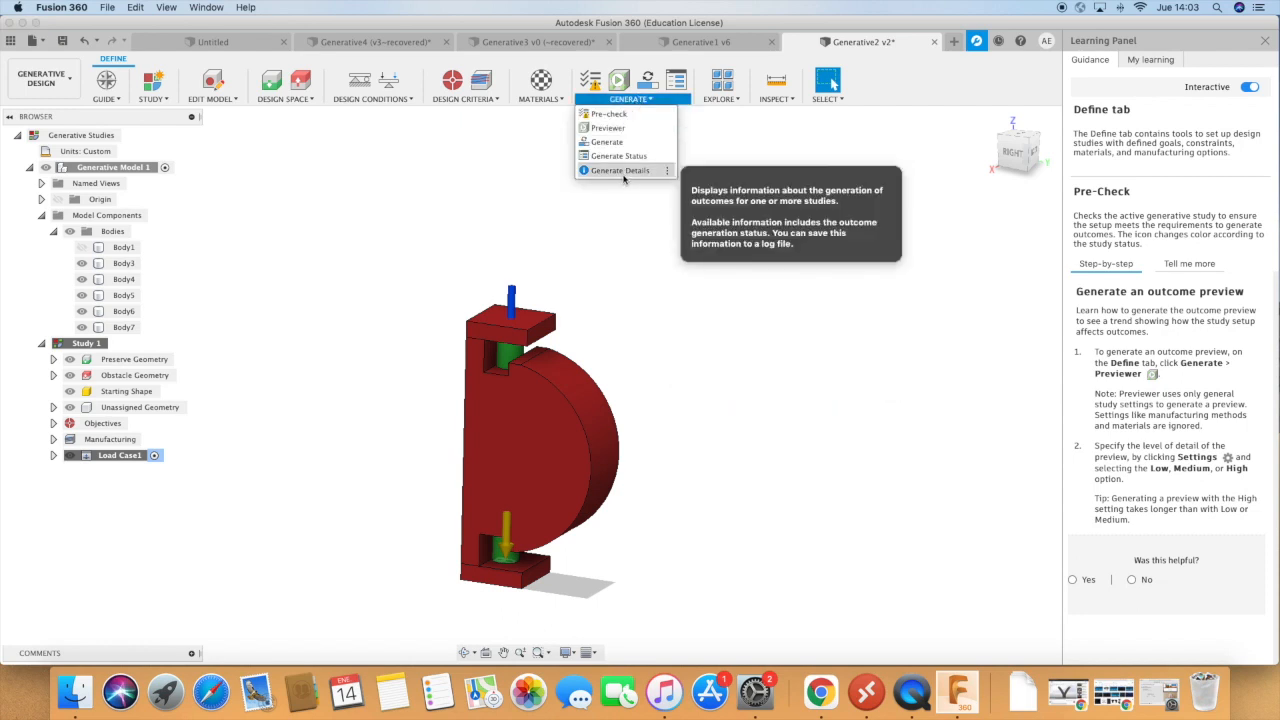
pyautogui.click(607, 143)
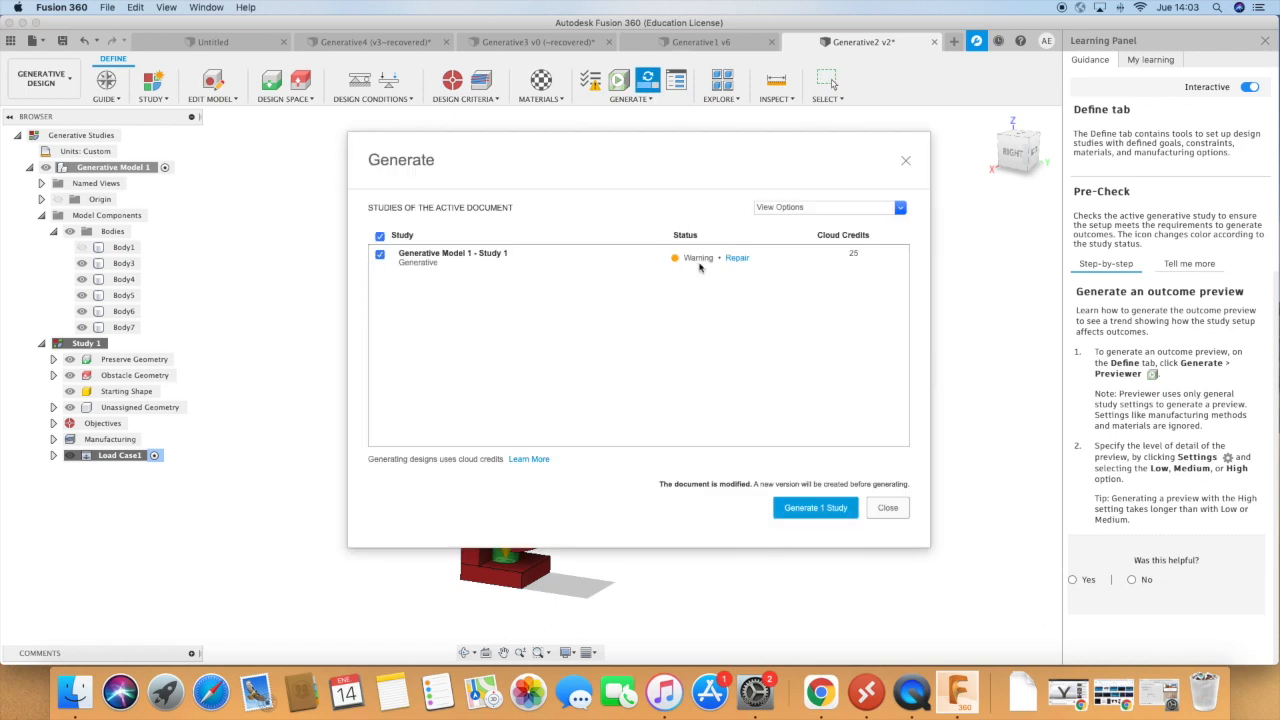
pyautogui.click(737, 258)
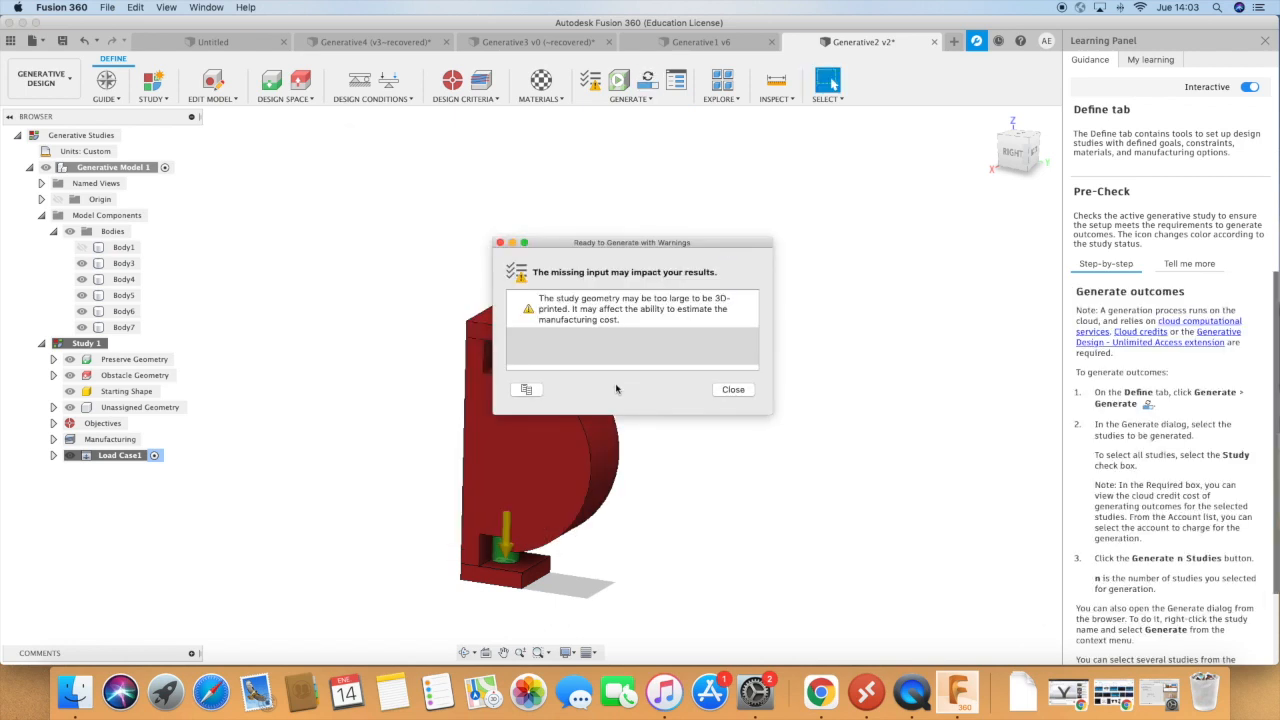
pyautogui.click(733, 390)
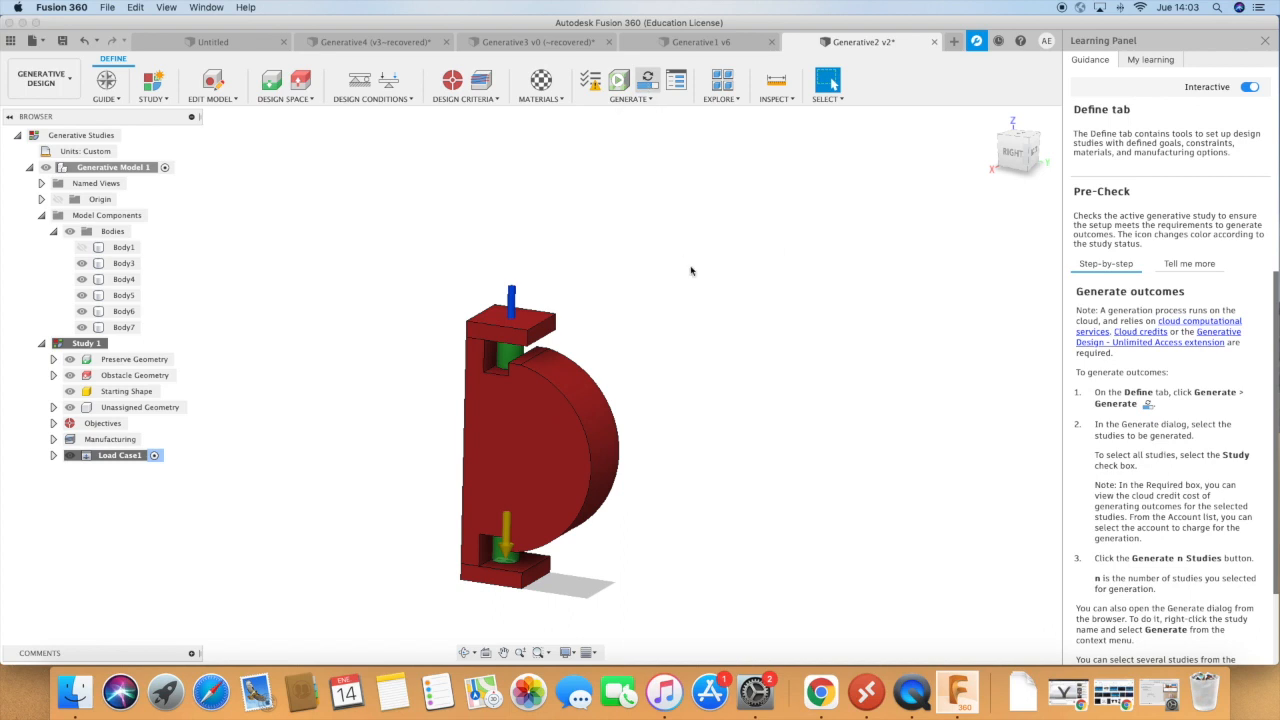
pyautogui.click(815, 508)
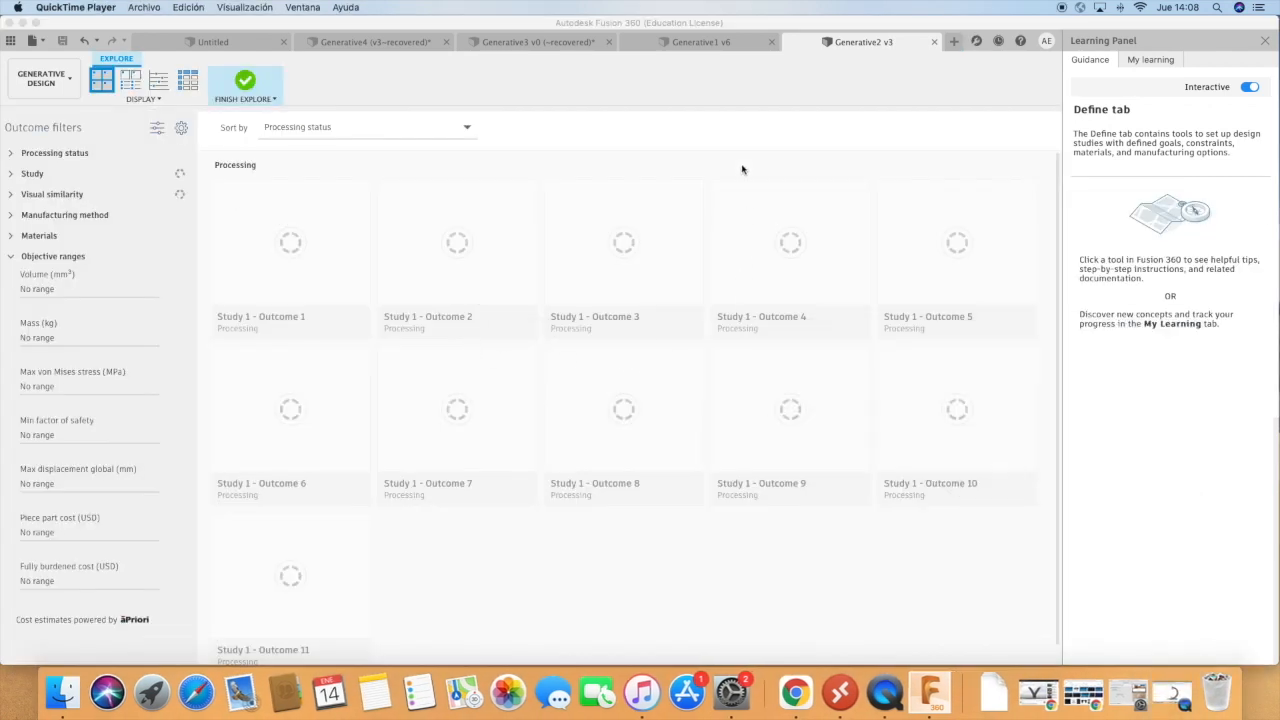
pyautogui.click(711, 143)
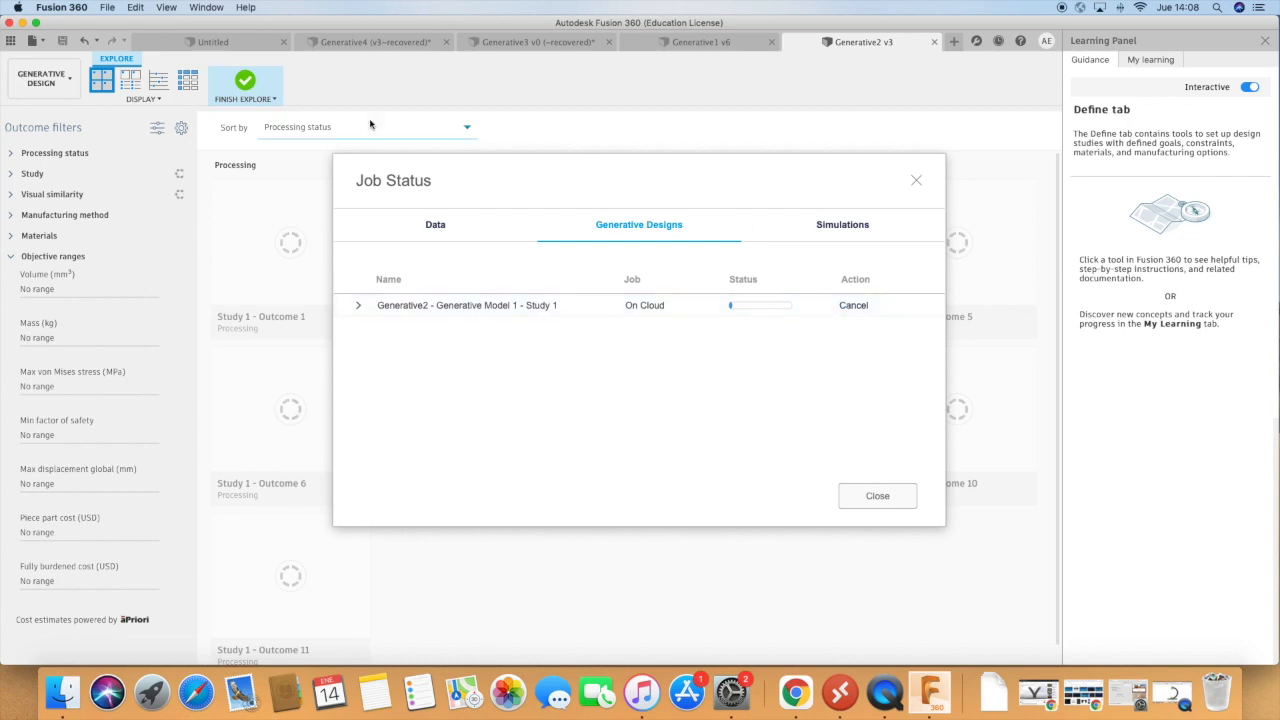
# Close the job status and examine the Generative3 design's preserve and obstacle bodies from several angles, checking Generative2's outcomes in between.
pyautogui.click(521, 44)
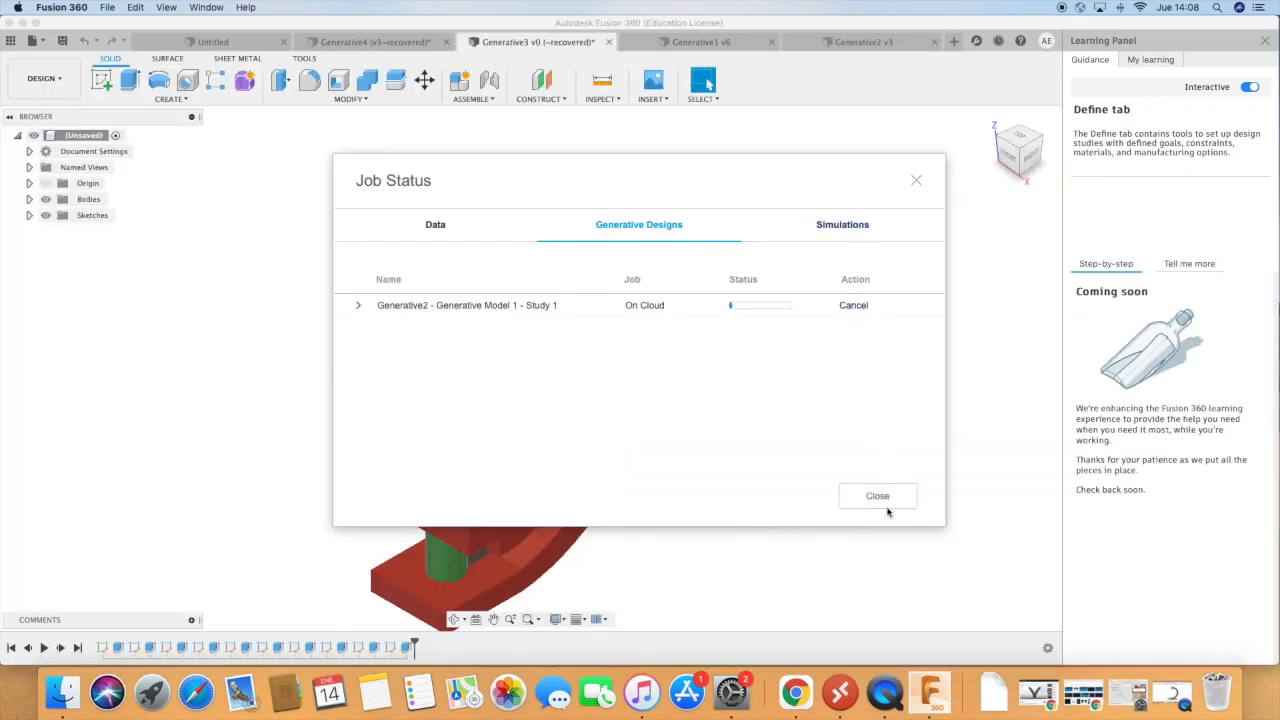
pyautogui.click(880, 497)
pyautogui.scroll(-3, 871, 363)
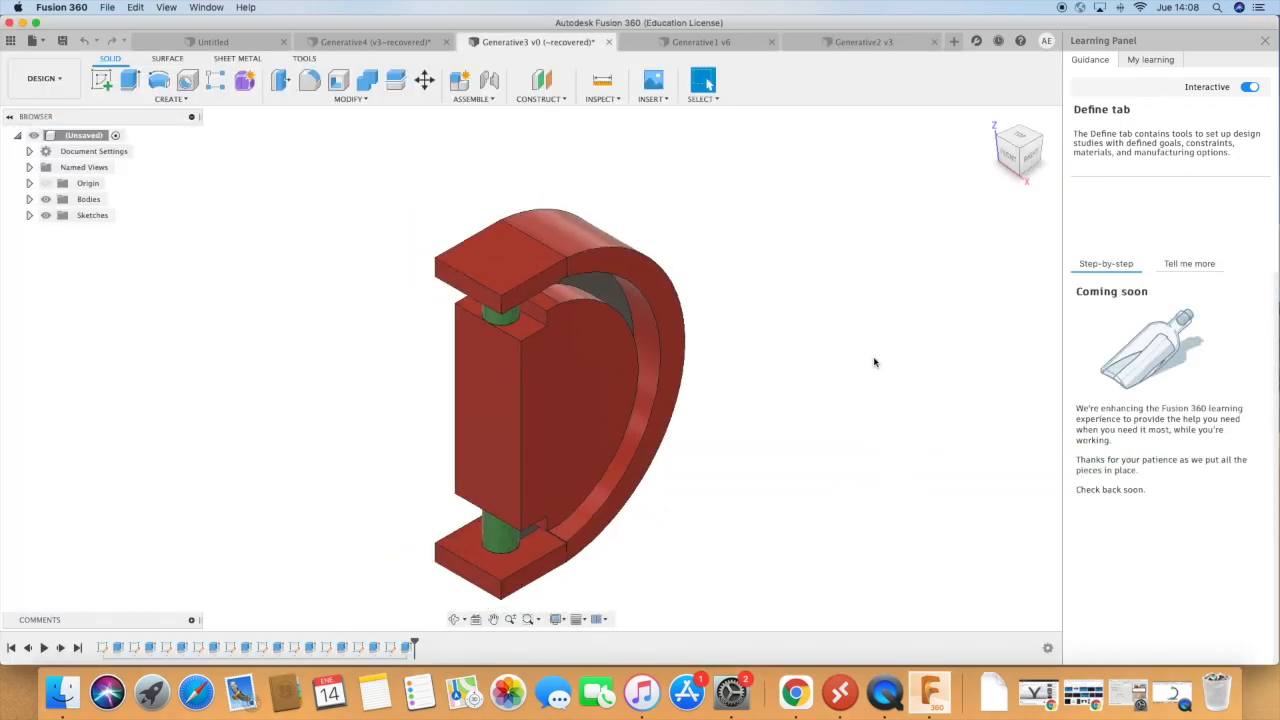
pyautogui.click(454, 619)
pyautogui.moveTo(806, 520); pyautogui.dragTo(766, 486)
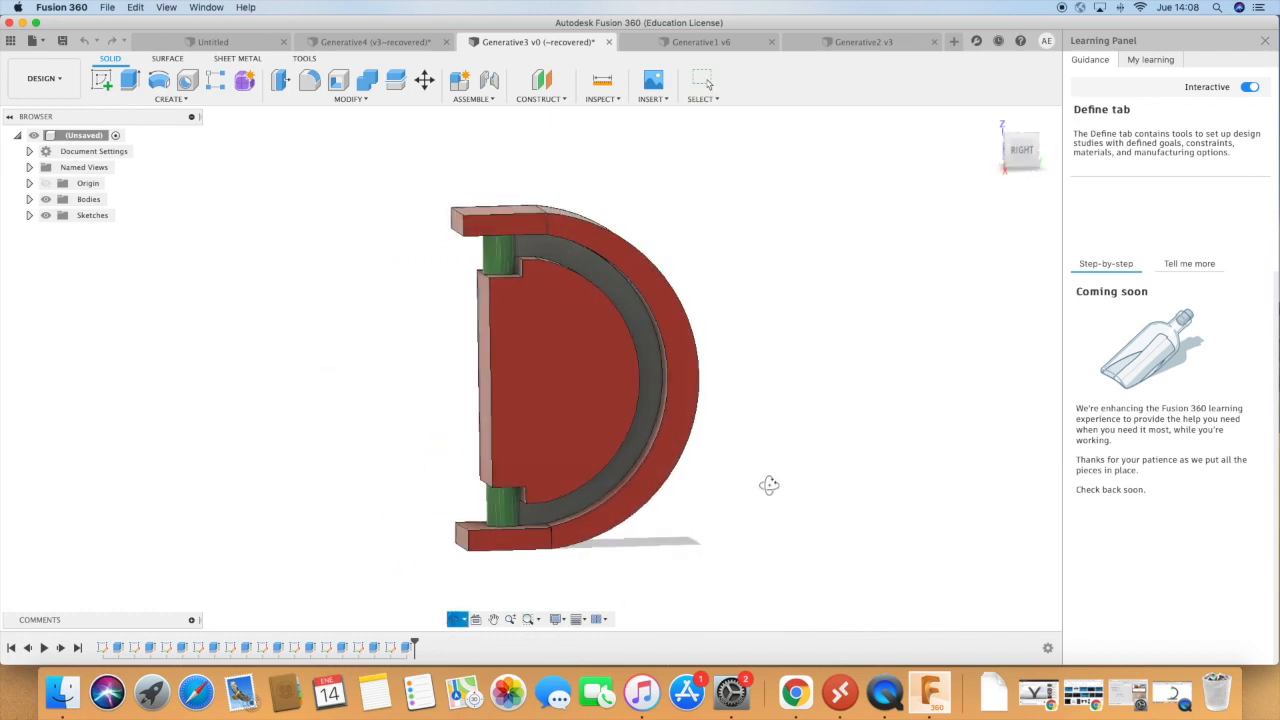
pyautogui.click(844, 48)
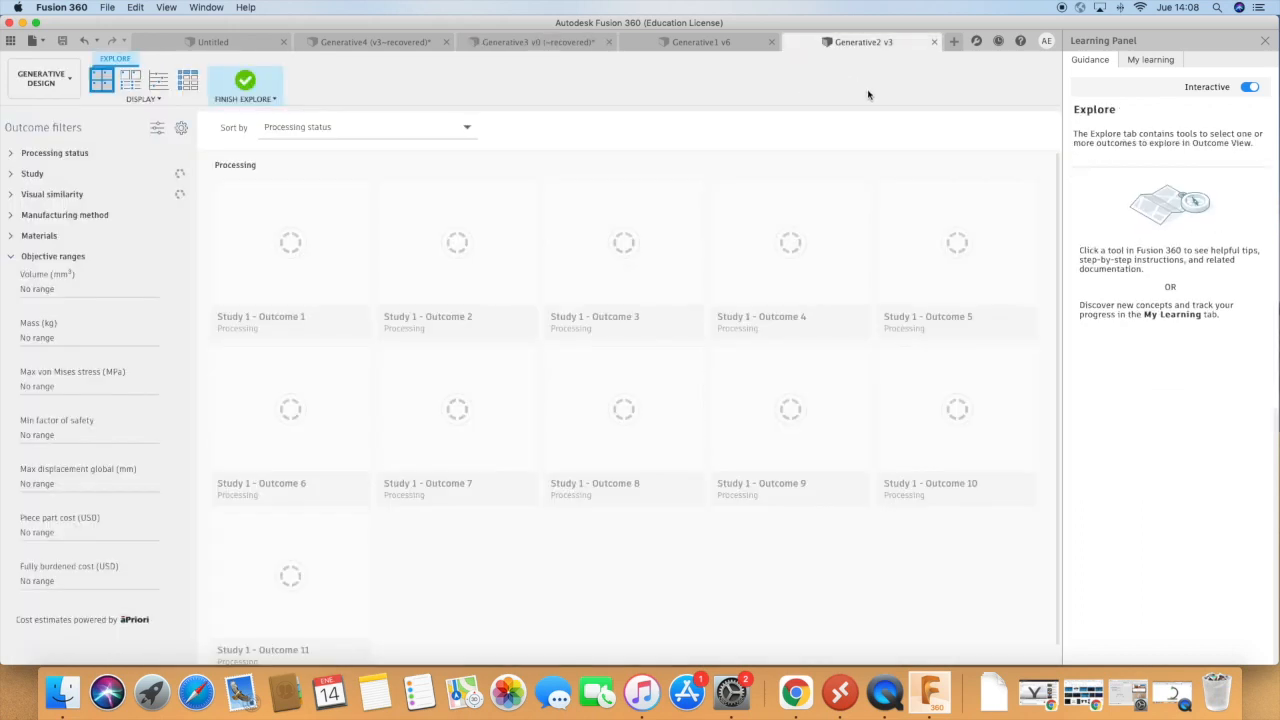
pyautogui.click(530, 43)
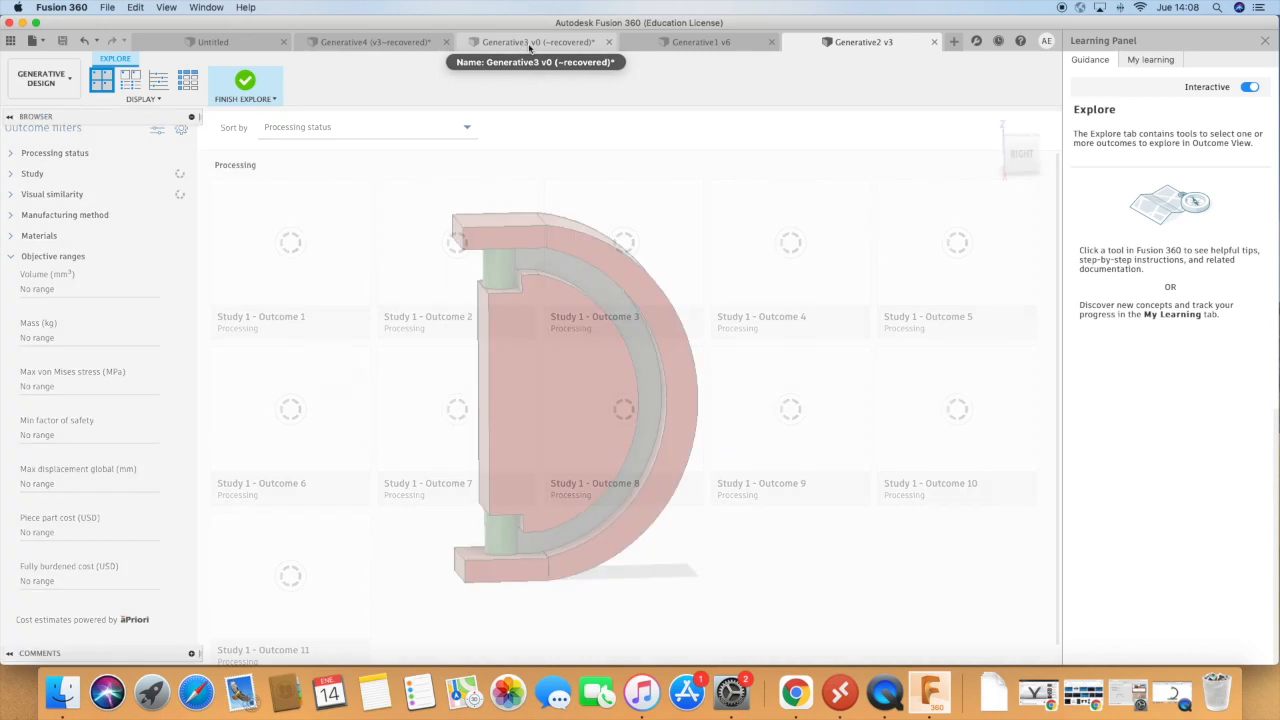
pyautogui.keyDown('shift'); pyautogui.moveTo(682, 358); pyautogui.dragTo(777, 509, button='middle'); pyautogui.keyUp('shift')
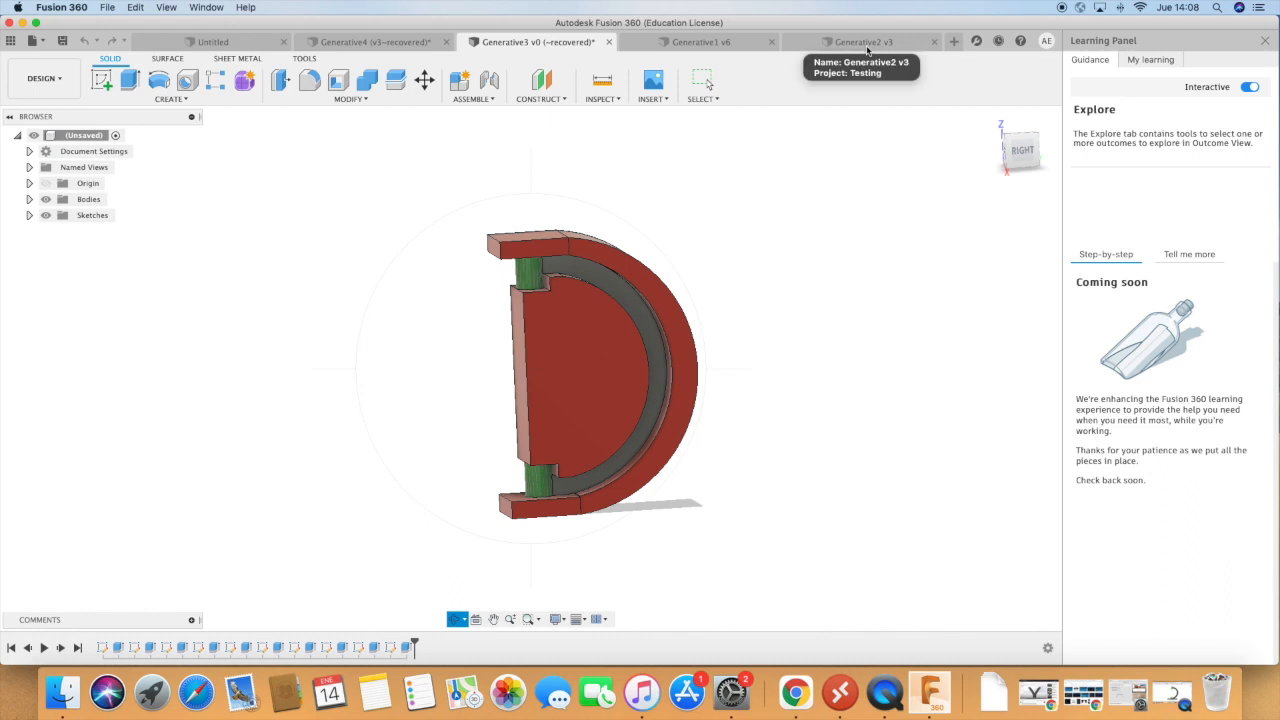
pyautogui.moveTo(737, 251)
pyautogui.keyDown('shift'); pyautogui.mouseDown(button='middle')
pyautogui.moveTo(746, 271)
pyautogui.moveTo(758, 253)
pyautogui.moveTo(737, 254)
pyautogui.mouseUp(button='middle'); pyautogui.keyUp('shift')
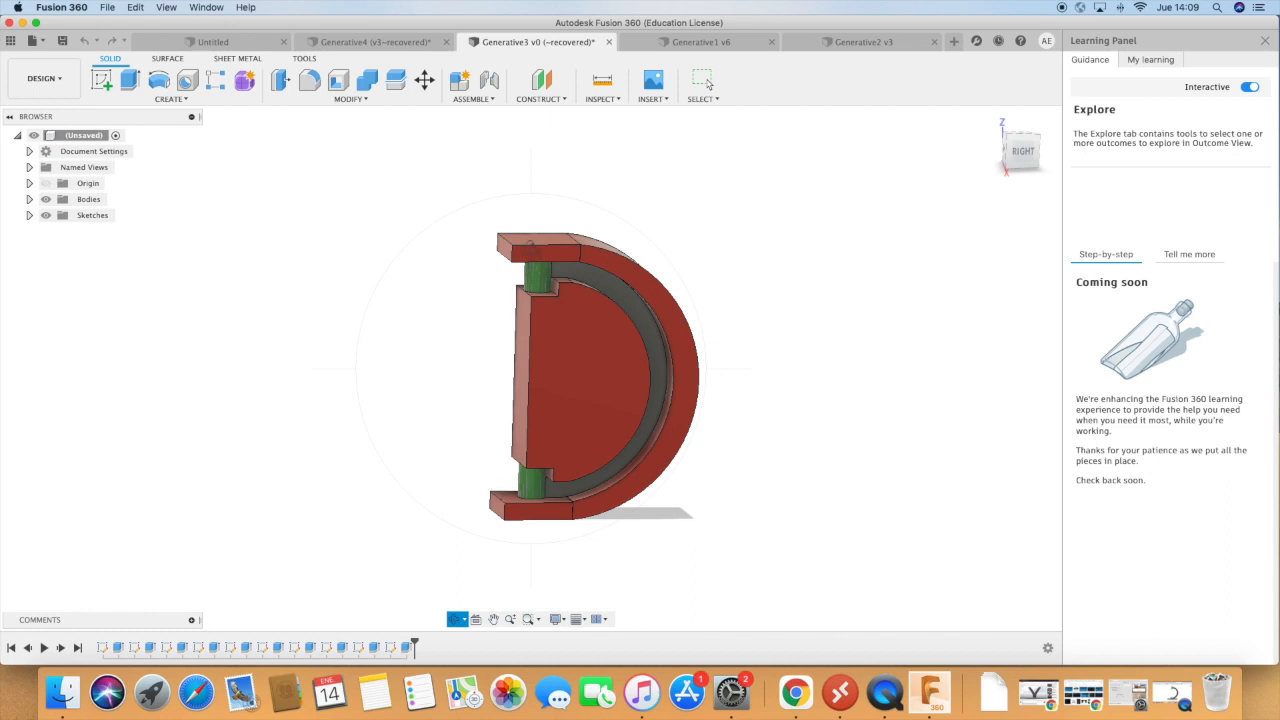
pyautogui.scroll(3, 625, 228)
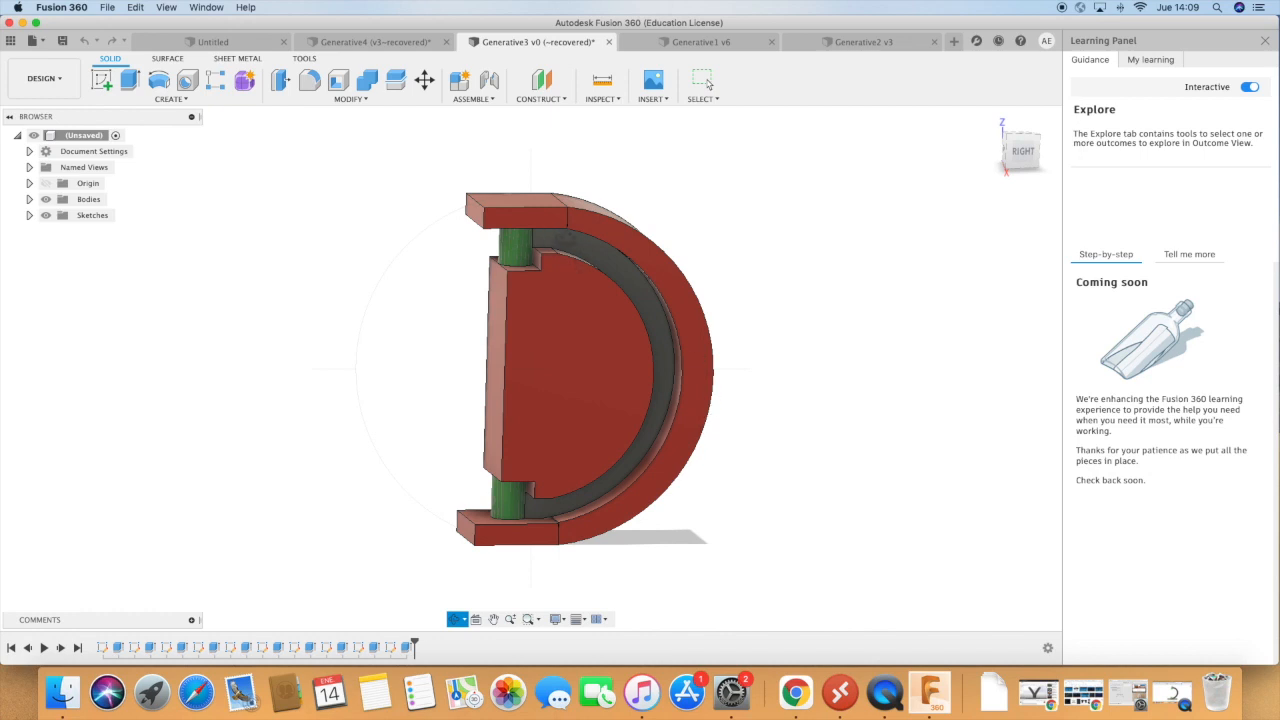
pyautogui.moveTo(730, 499)
pyautogui.mouseDown()
pyautogui.moveTo(774, 474)
pyautogui.moveTo(674, 429)
pyautogui.moveTo(766, 446)
pyautogui.moveTo(764, 476)
pyautogui.moveTo(790, 482)
pyautogui.moveTo(760, 517)
pyautogui.moveTo(737, 514)
pyautogui.moveTo(726, 486)
pyautogui.mouseUp()
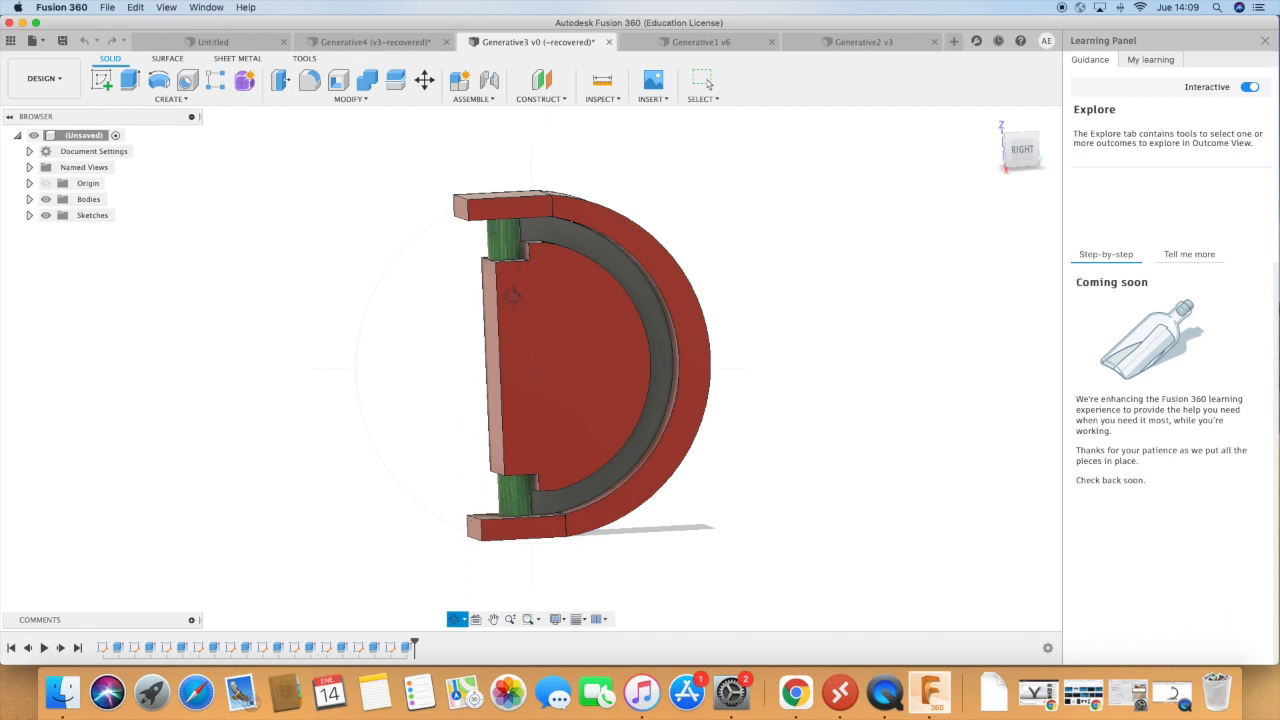
# Inspect the Generative3 bodies from several angles and switch the design to the Generative Design workspace.
pyautogui.moveTo(511, 312)
pyautogui.mouseDown()
pyautogui.moveTo(554, 383)
pyautogui.moveTo(621, 379)
pyautogui.moveTo(532, 314)
pyautogui.mouseUp()
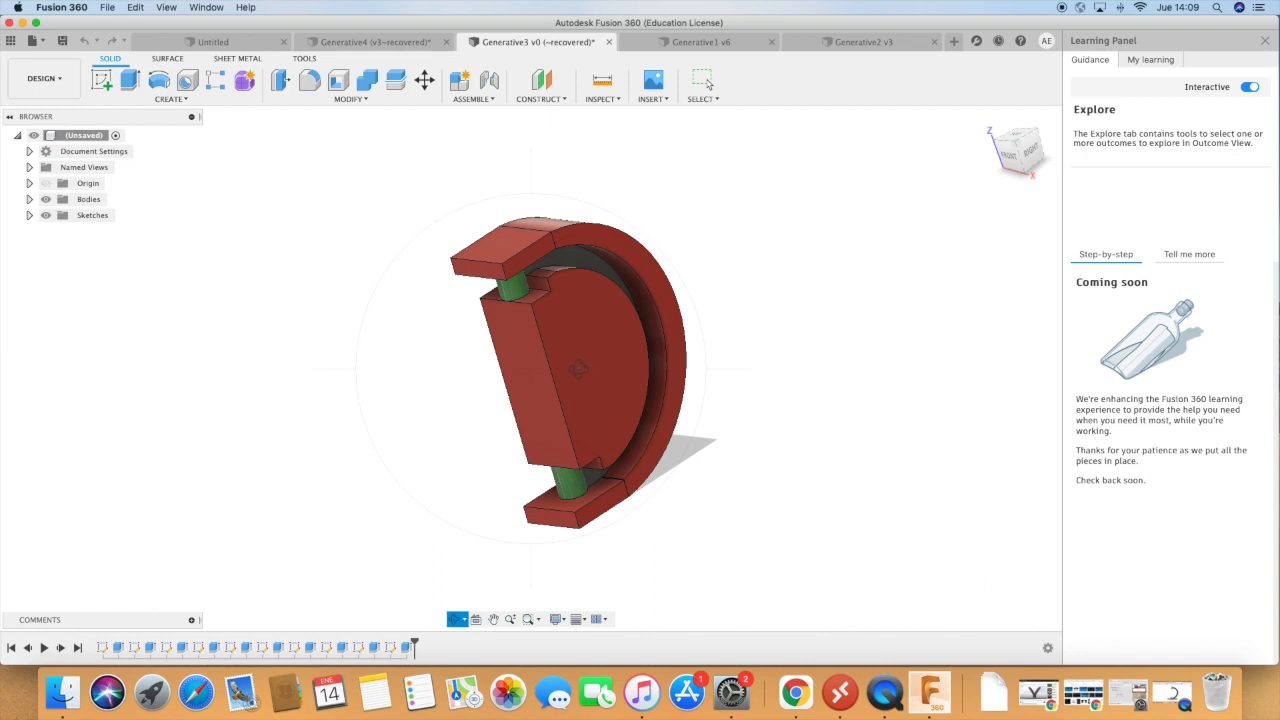
pyautogui.moveTo(589, 348); pyautogui.dragTo(536, 362)
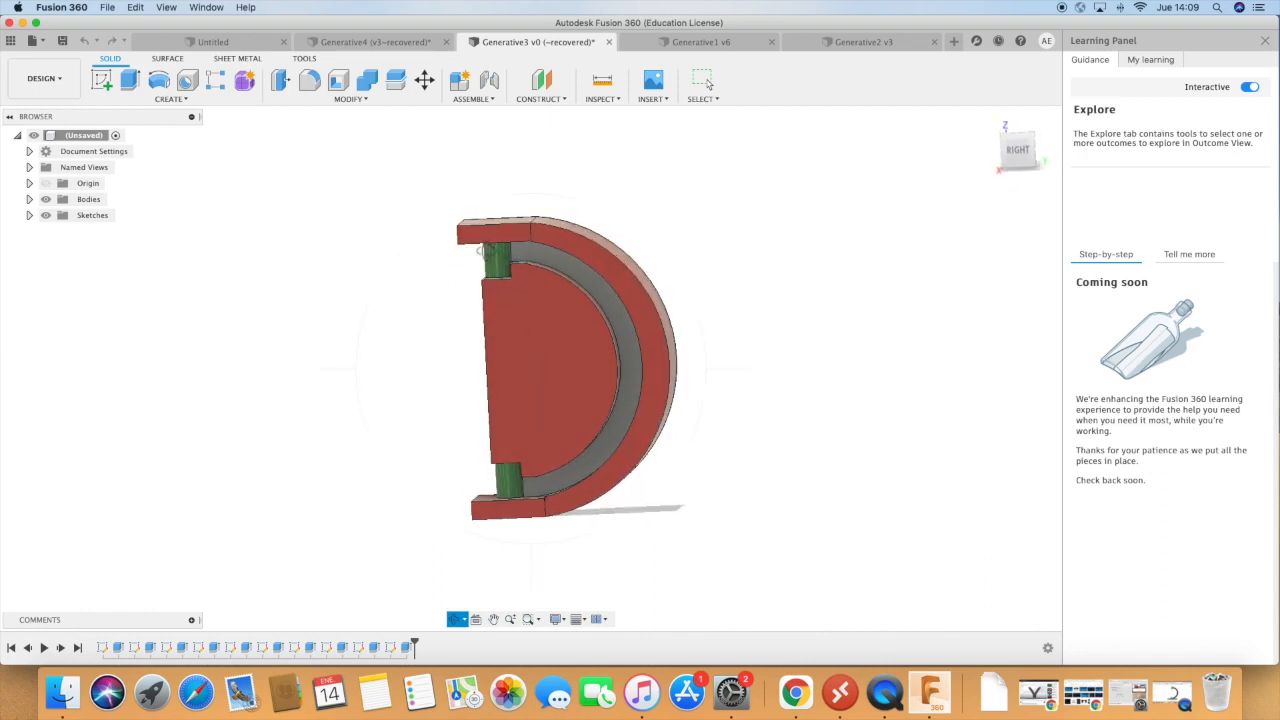
pyautogui.moveTo(474, 257); pyautogui.dragTo(522, 242)
pyautogui.moveTo(554, 397); pyautogui.dragTo(593, 394)
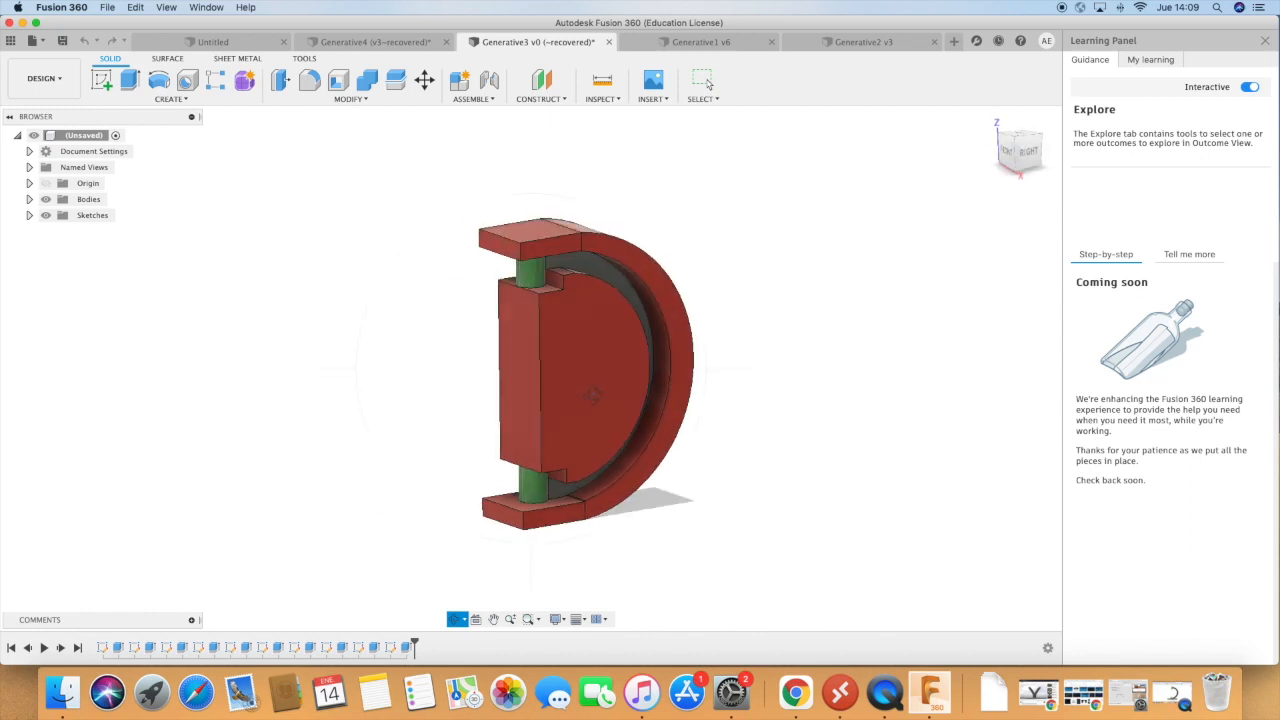
pyautogui.click(44, 78)
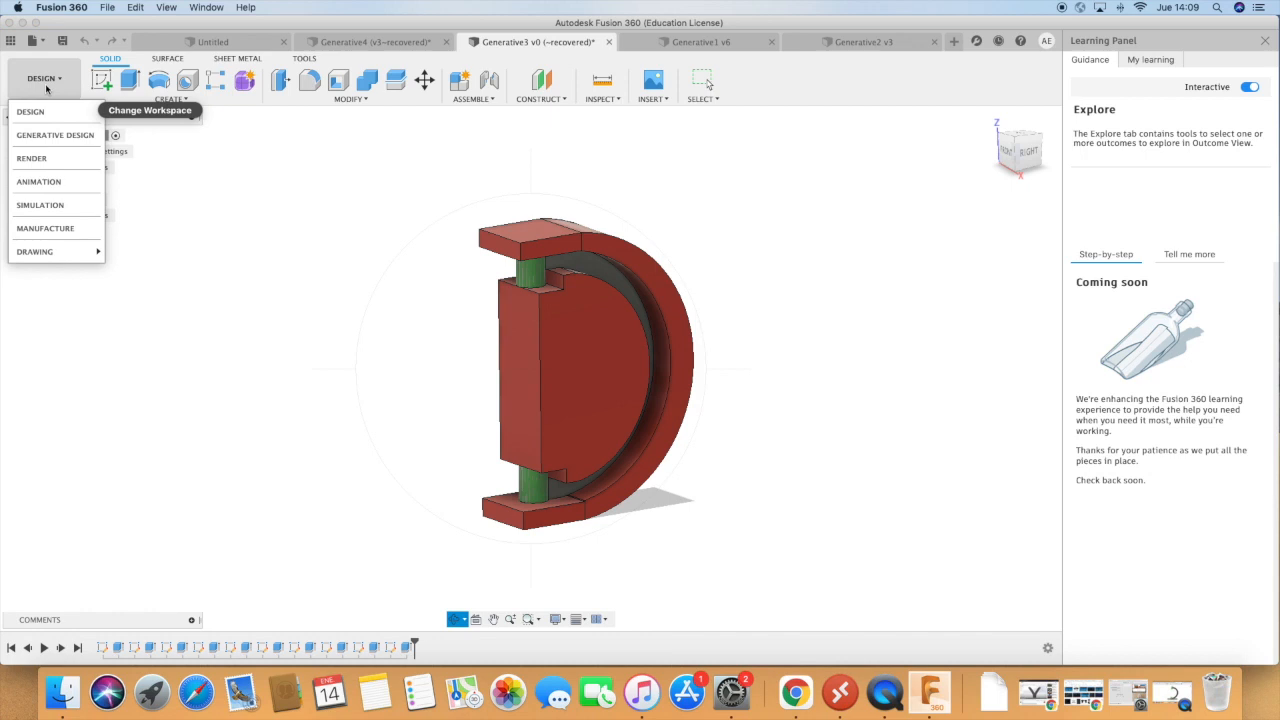
pyautogui.click(50, 134)
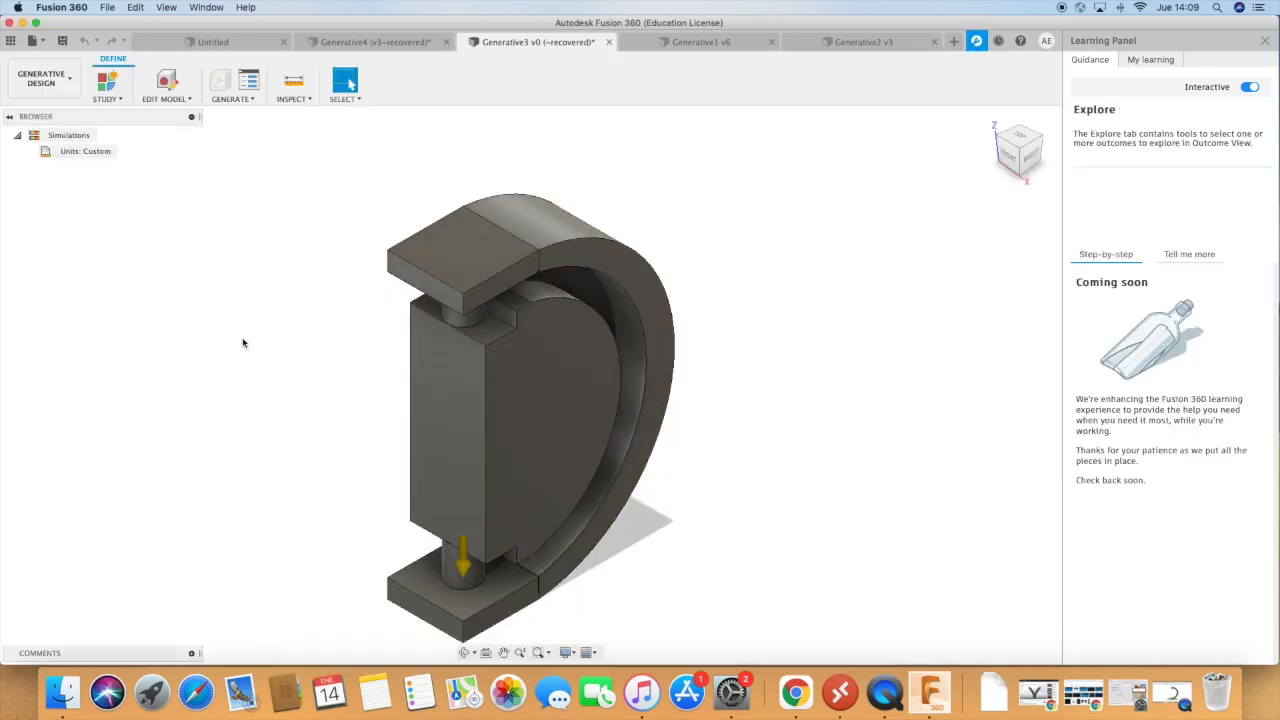
# List the bodies under the generative model's components and hide Body3, the plate over the upper pin.
pyautogui.click(464, 652)
pyautogui.moveTo(547, 529); pyautogui.dragTo(514, 503)
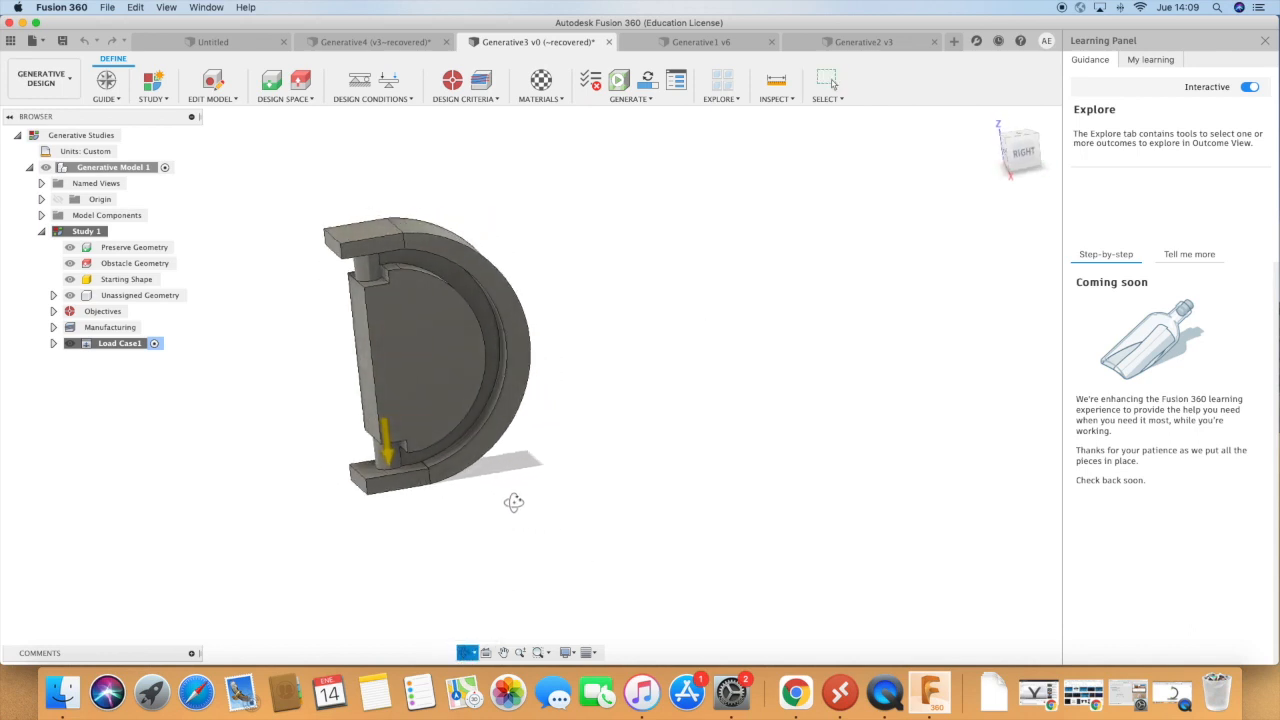
pyautogui.scroll(2, 337, 259)
pyautogui.moveTo(336, 258); pyautogui.dragTo(363, 271)
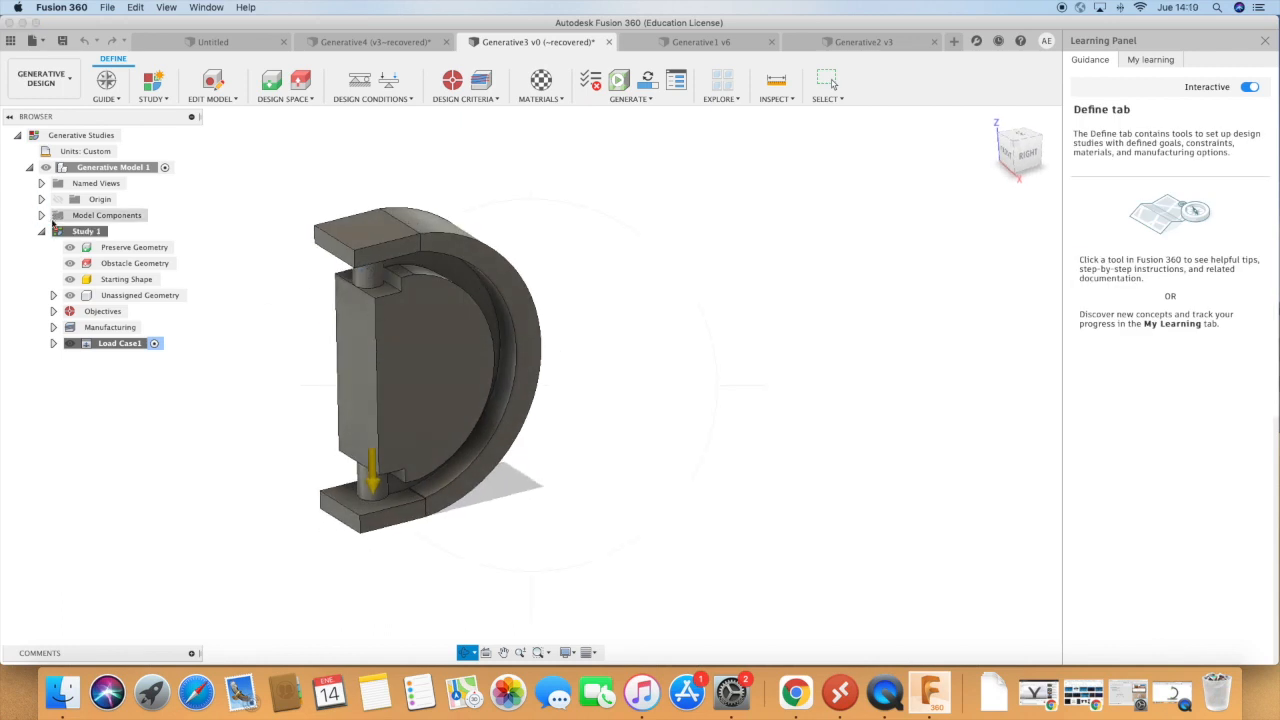
pyautogui.click(41, 215)
pyautogui.click(54, 231)
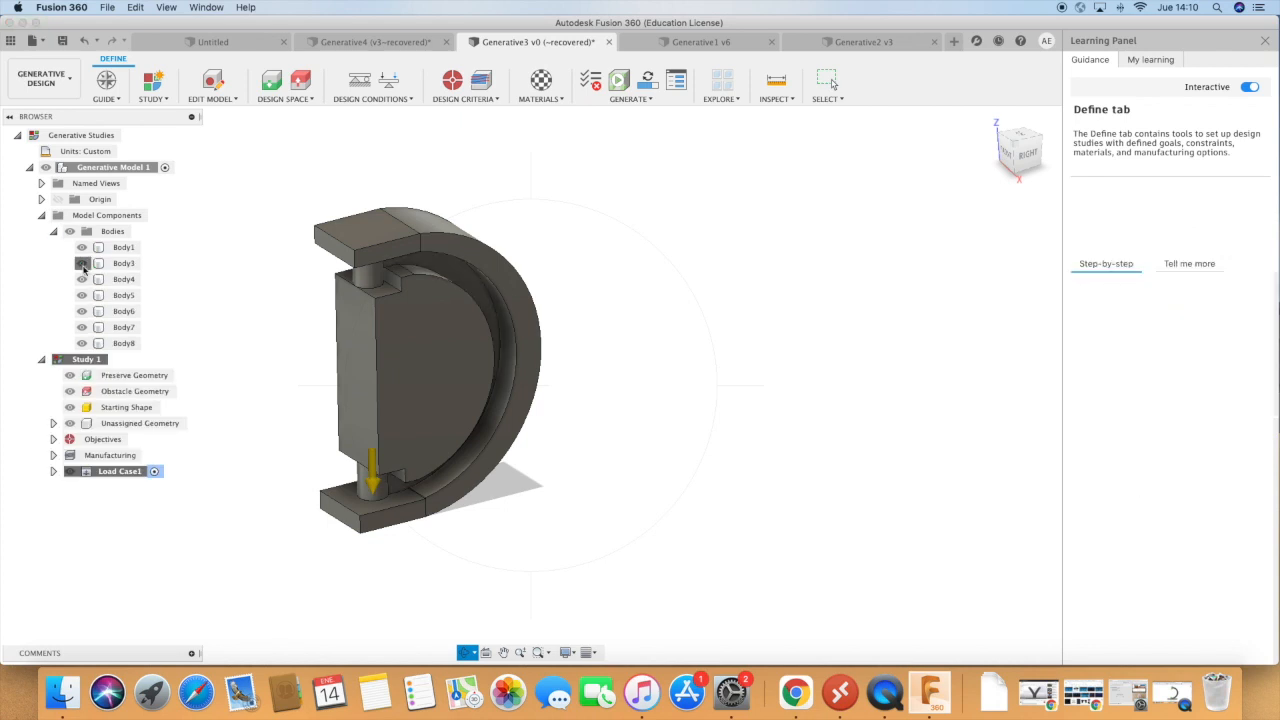
pyautogui.click(82, 263)
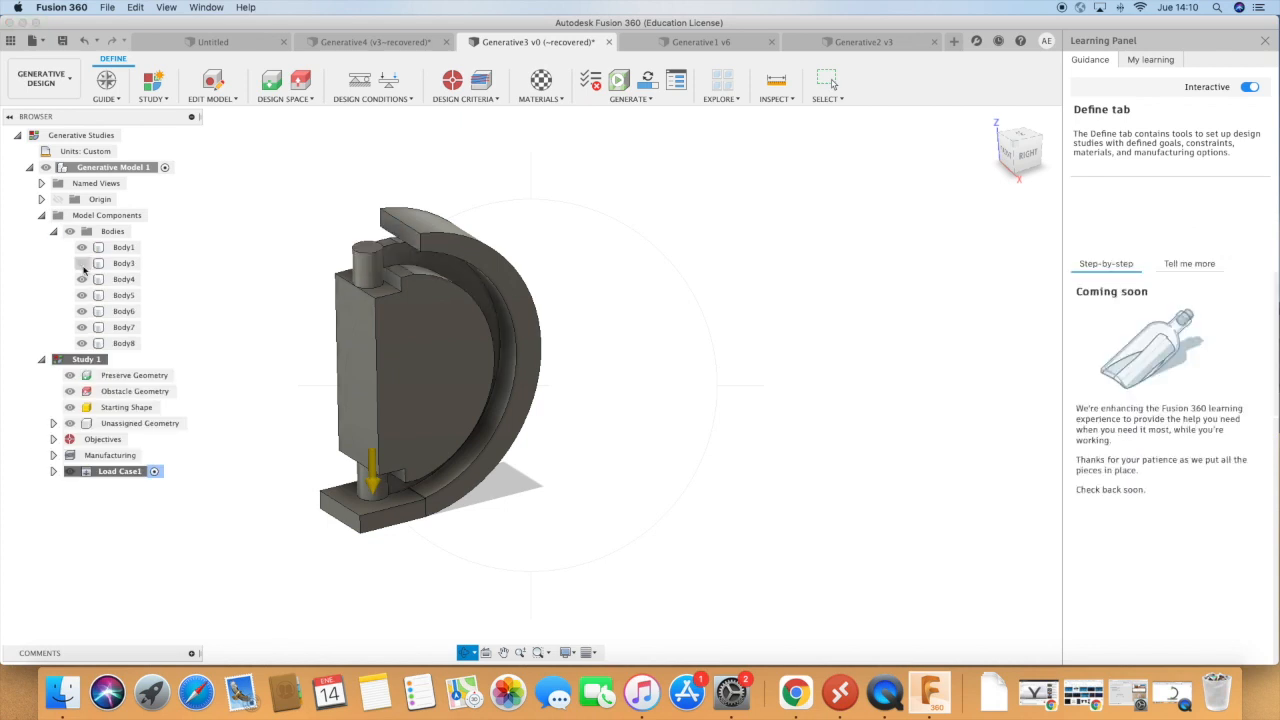
# Assign the upper and lower cylindrical pins, Body6 and Body7, as preserve geometry.
pyautogui.click(352, 88)
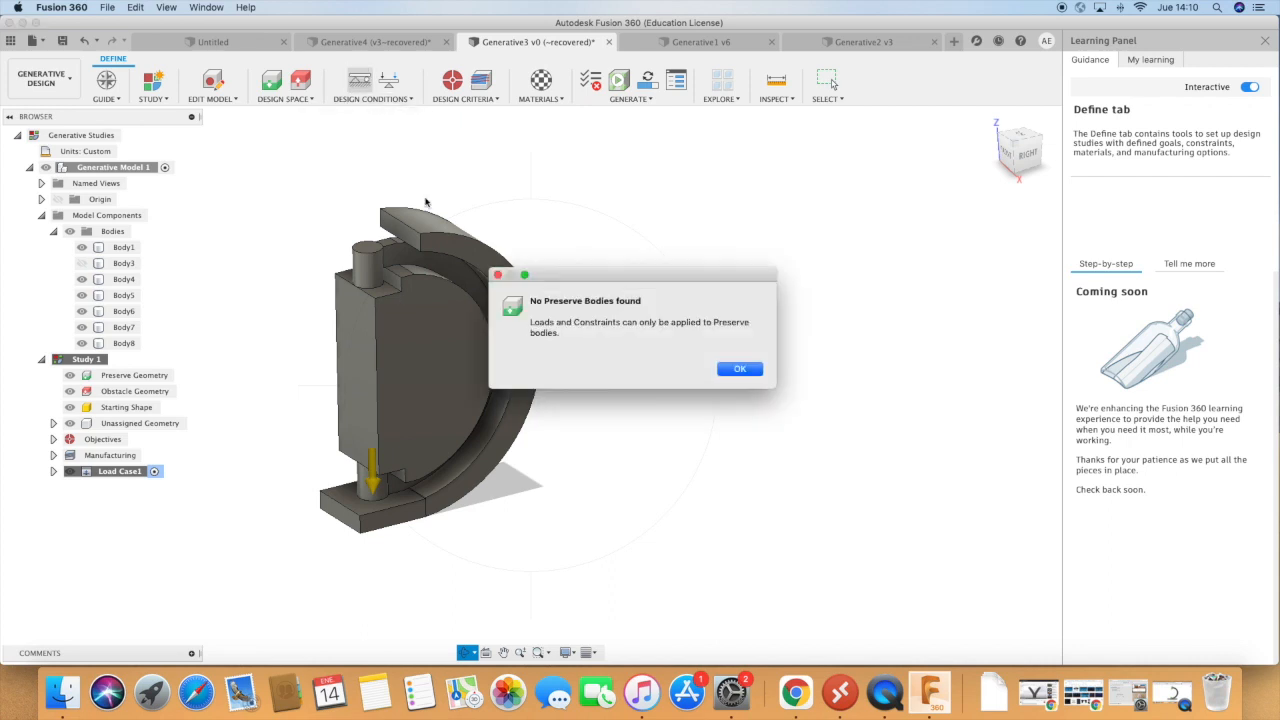
pyautogui.click(740, 369)
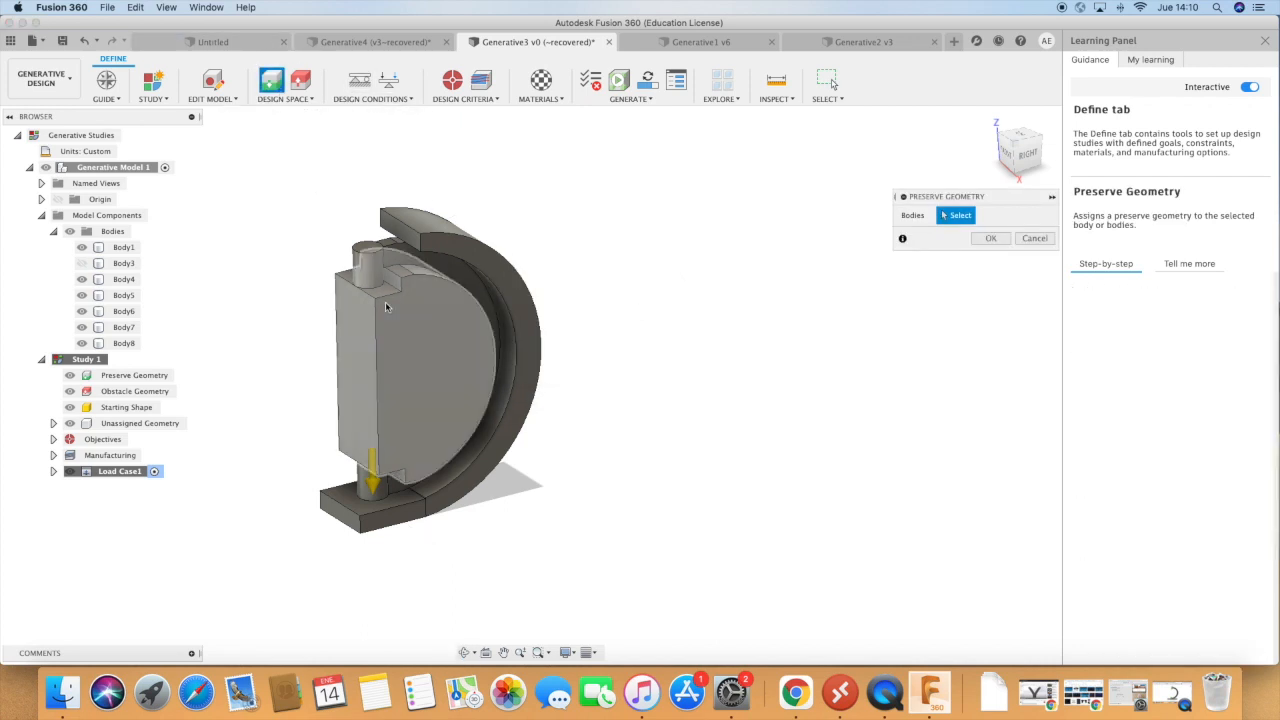
pyautogui.click(368, 265)
pyautogui.click(370, 476)
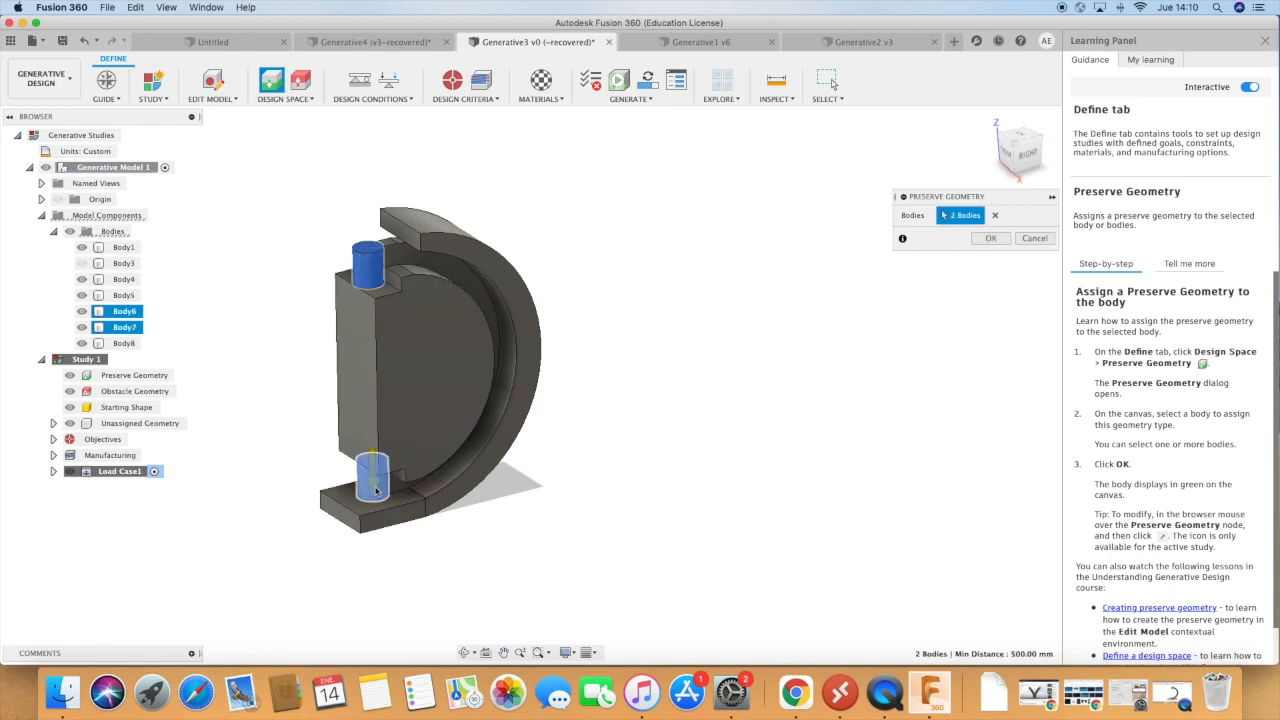
pyautogui.click(1000, 243)
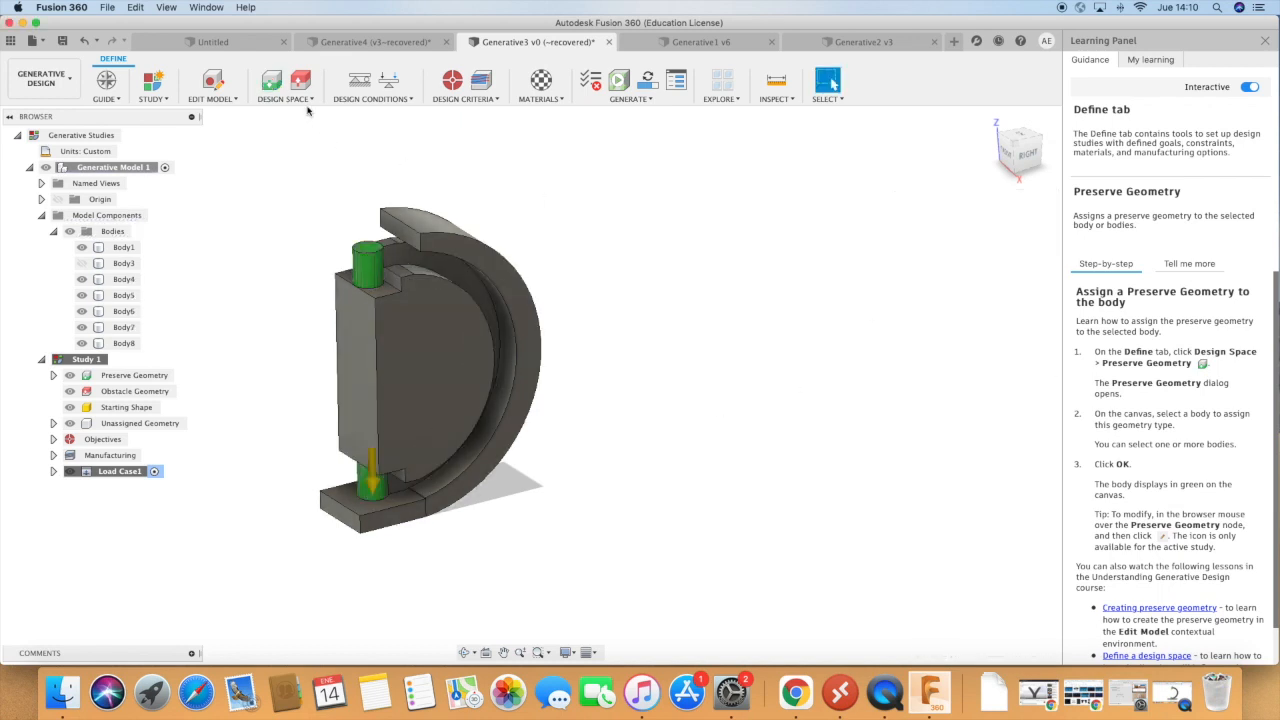
# Show Body3 again and assign the end plates, curved outer ring and inner half-disc (Body3, Body4, Body5 and Body8) as obstacle geometry.
pyautogui.click(82, 263)
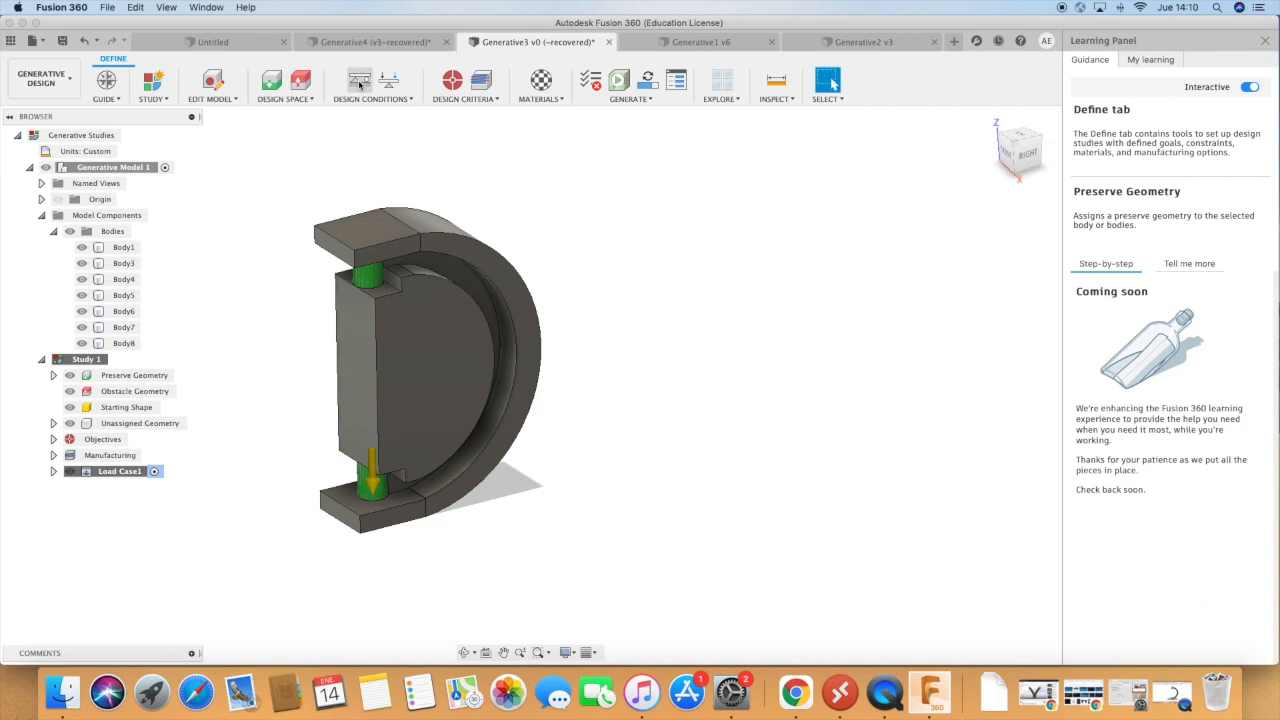
pyautogui.click(297, 85)
pyautogui.click(395, 249)
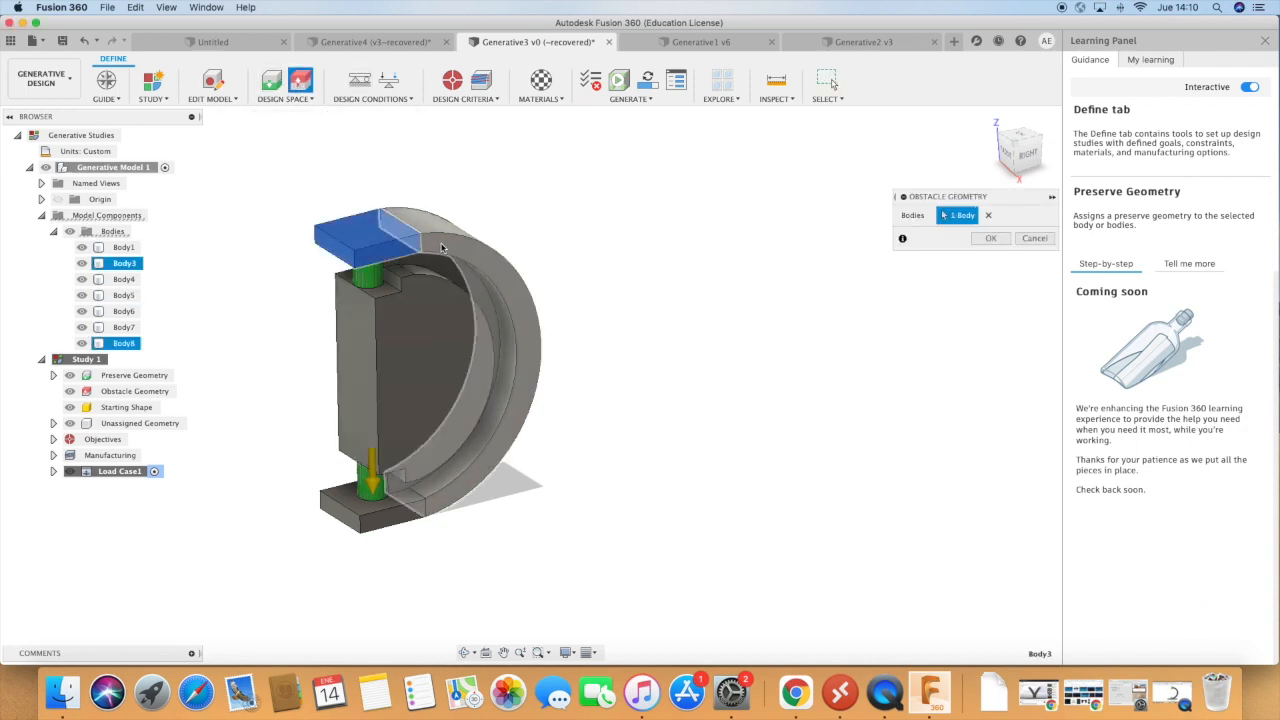
pyautogui.click(434, 244)
pyautogui.click(443, 334)
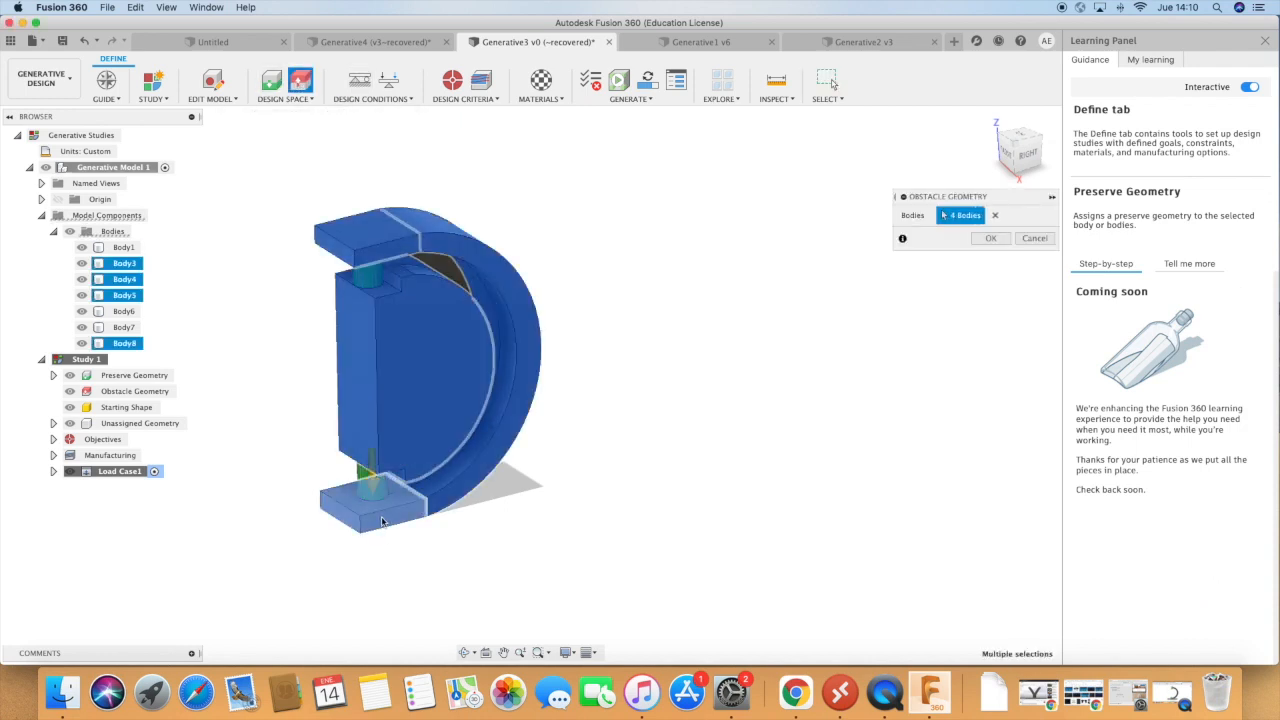
pyautogui.click(365, 515)
pyautogui.click(989, 240)
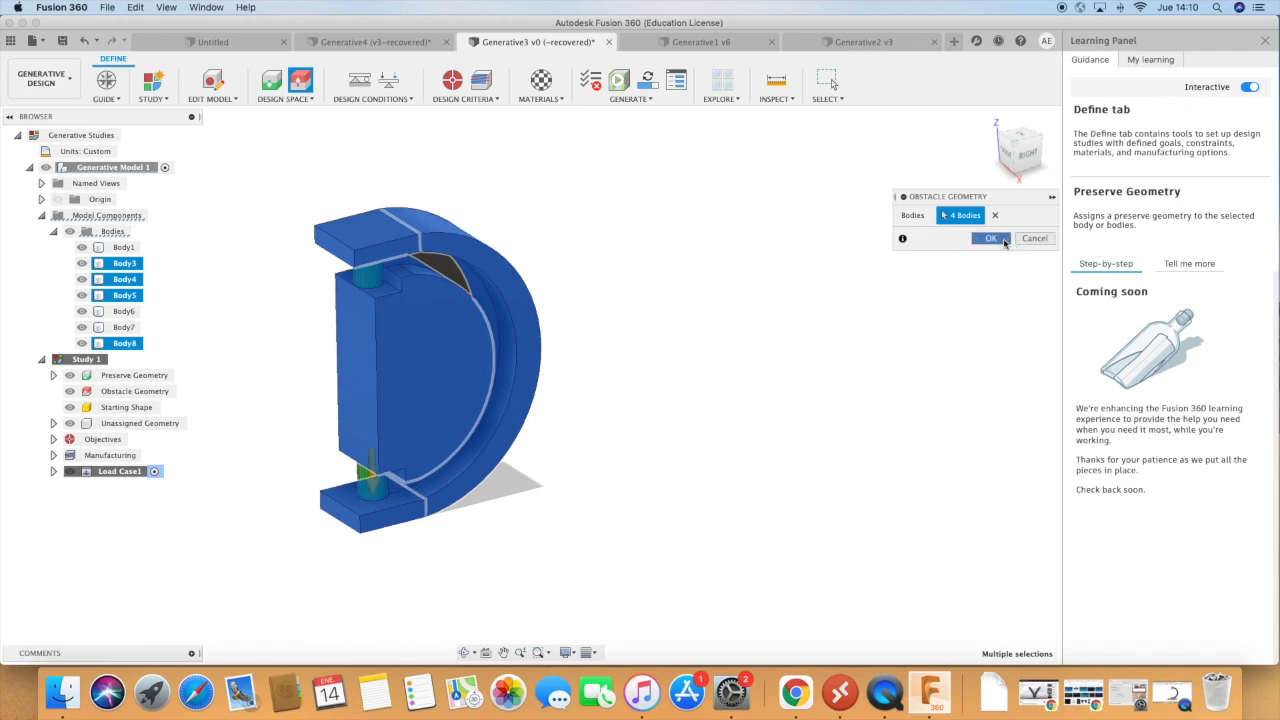
pyautogui.click(990, 240)
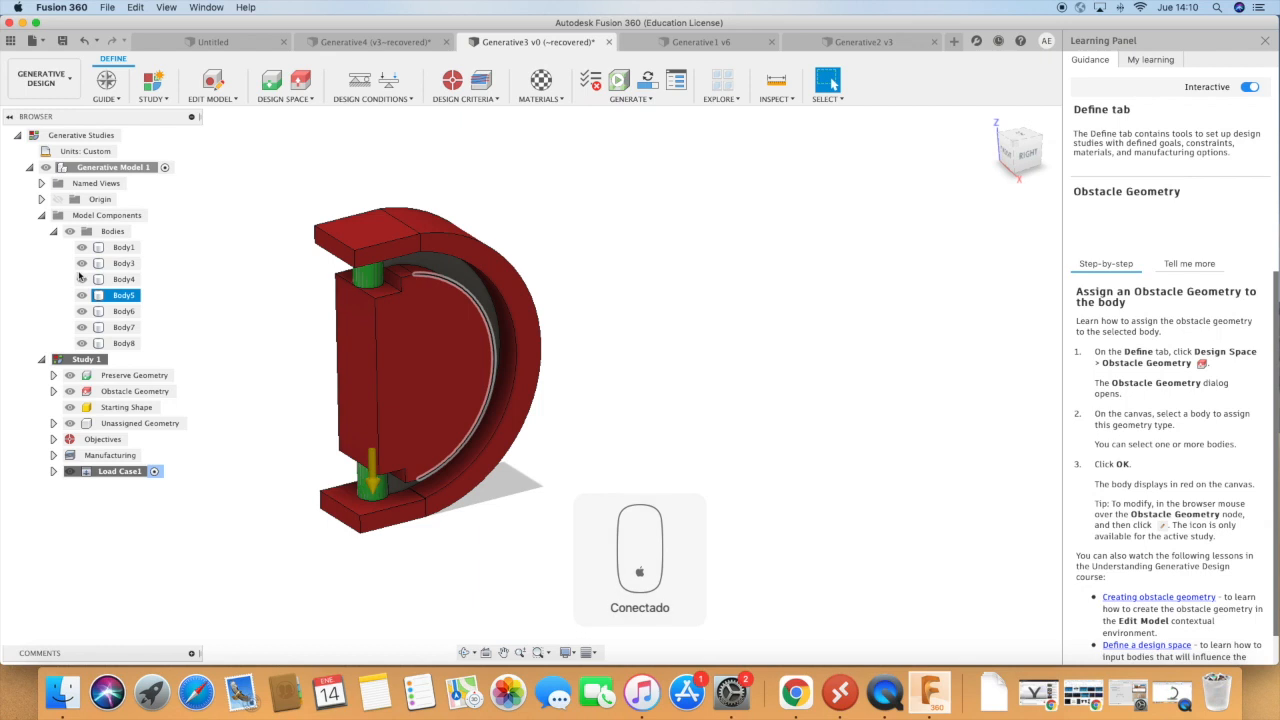
# Apply a 1000 N force normal to the upper pin's top face, hiding Body3 only while selecting it.
pyautogui.click(82, 263)
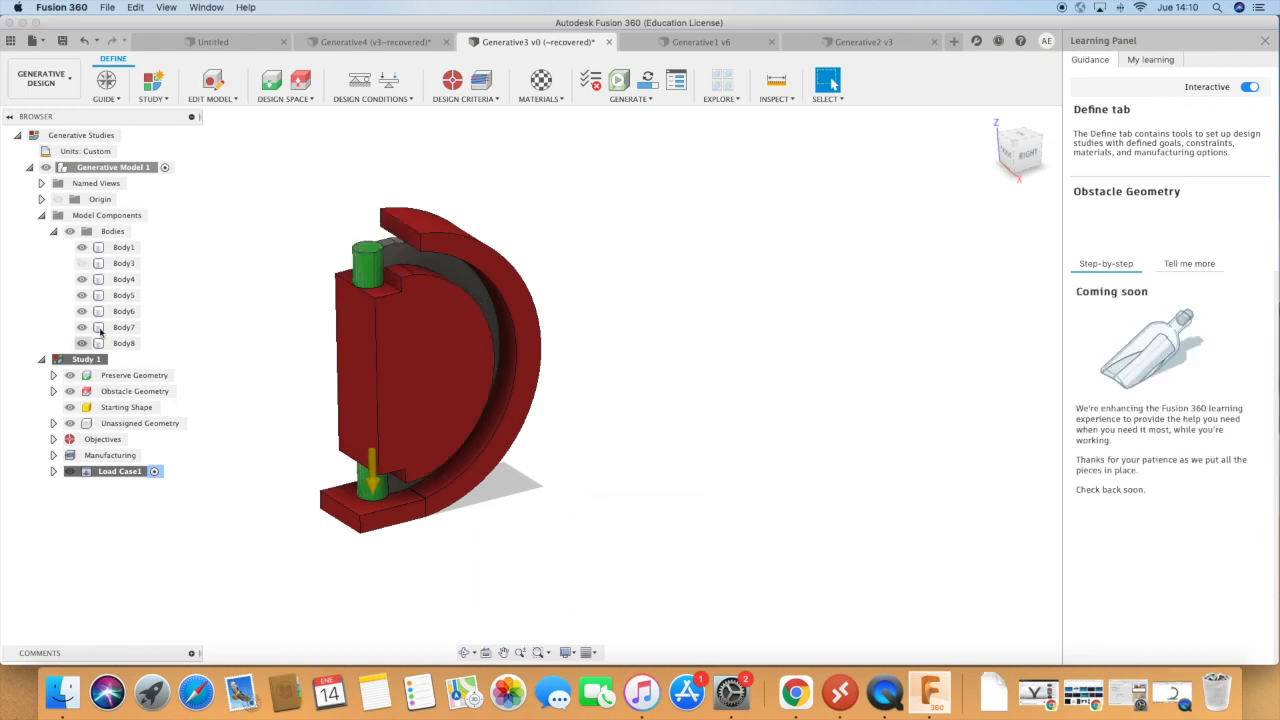
pyautogui.click(388, 80)
pyautogui.click(368, 246)
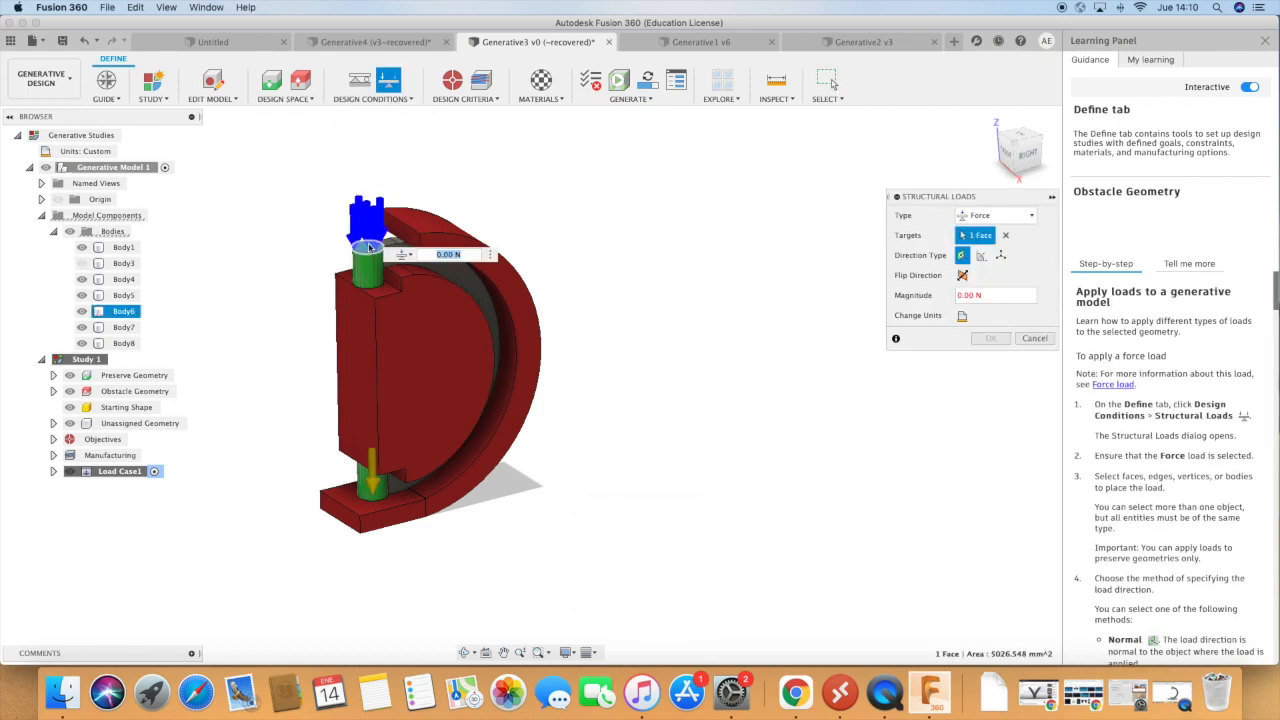
pyautogui.click(996, 294)
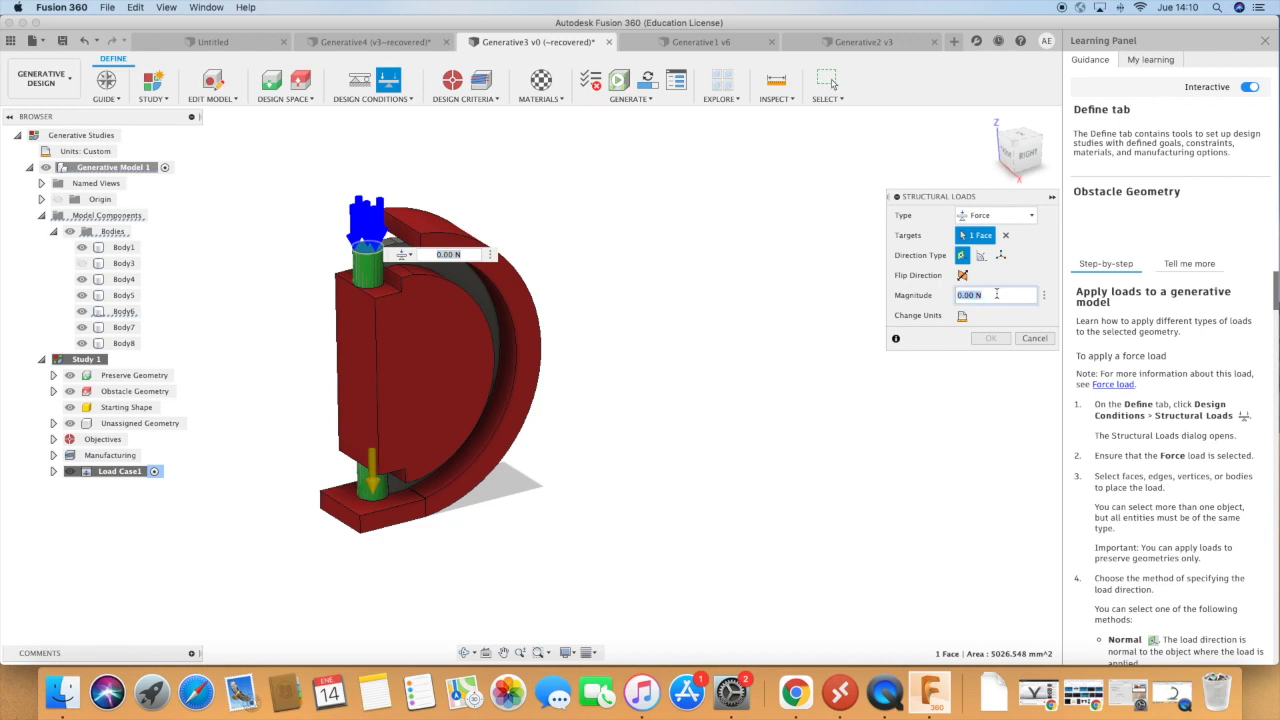
pyautogui.write('1000')
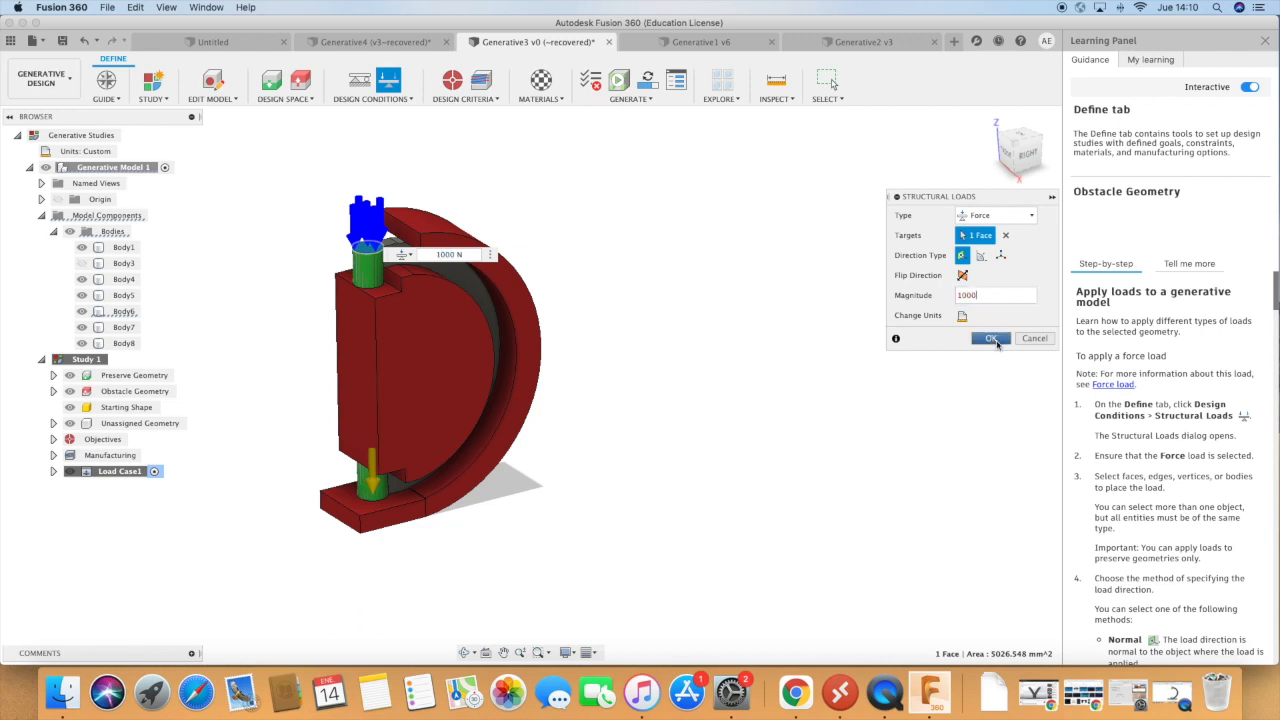
pyautogui.click(993, 339)
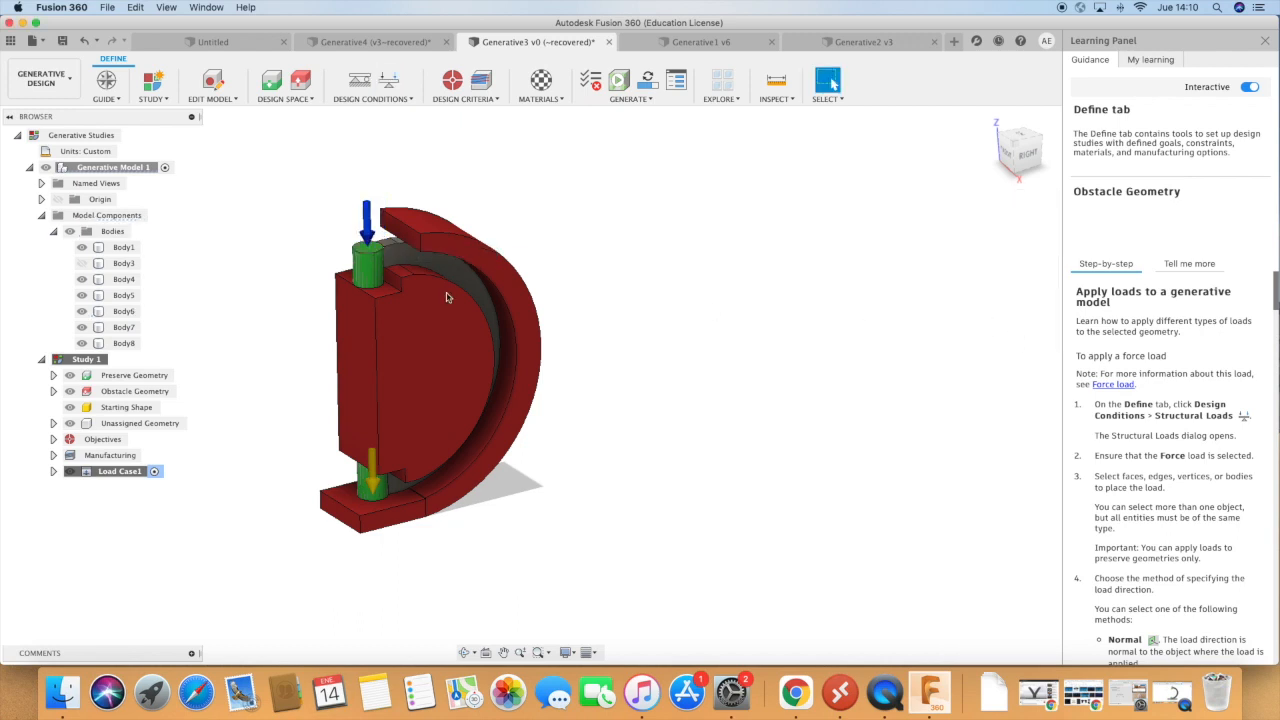
pyautogui.click(82, 263)
# Apply a fixed structural constraint to the lower pin's bottom face, hiding Body4 only while selecting it.
pyautogui.click(84, 280)
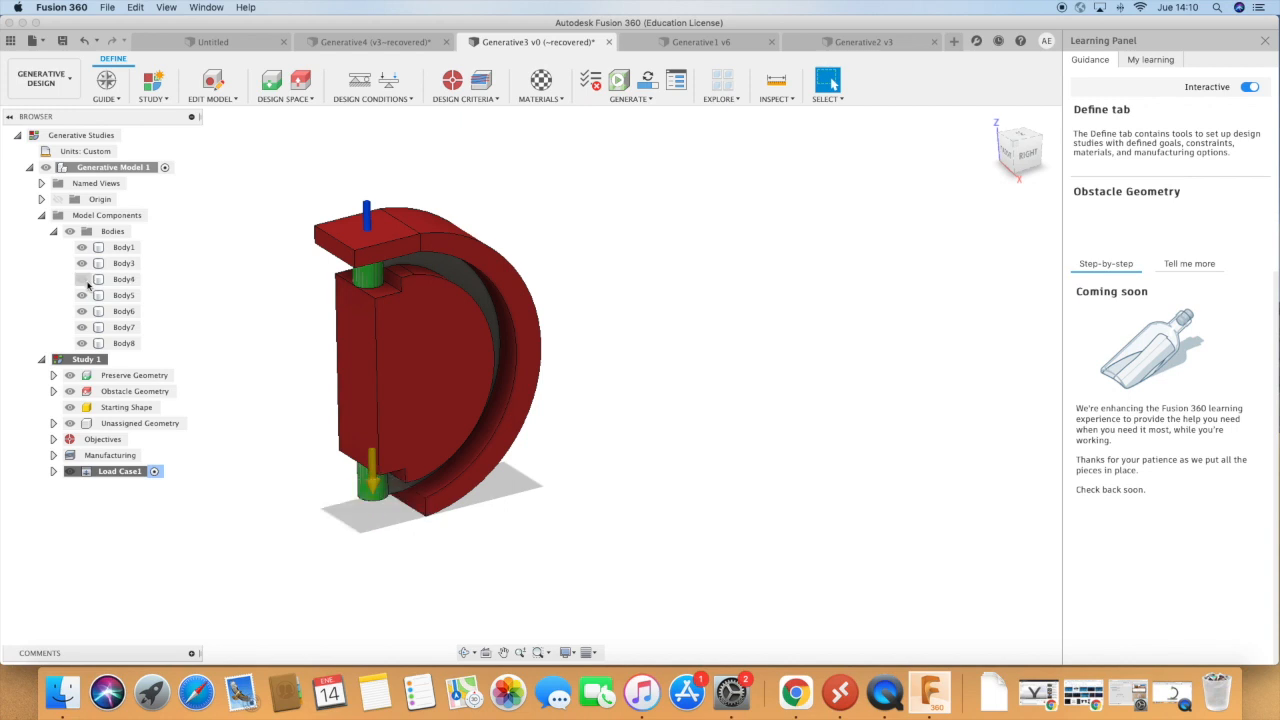
pyautogui.click(466, 652)
pyautogui.moveTo(461, 585); pyautogui.dragTo(446, 310)
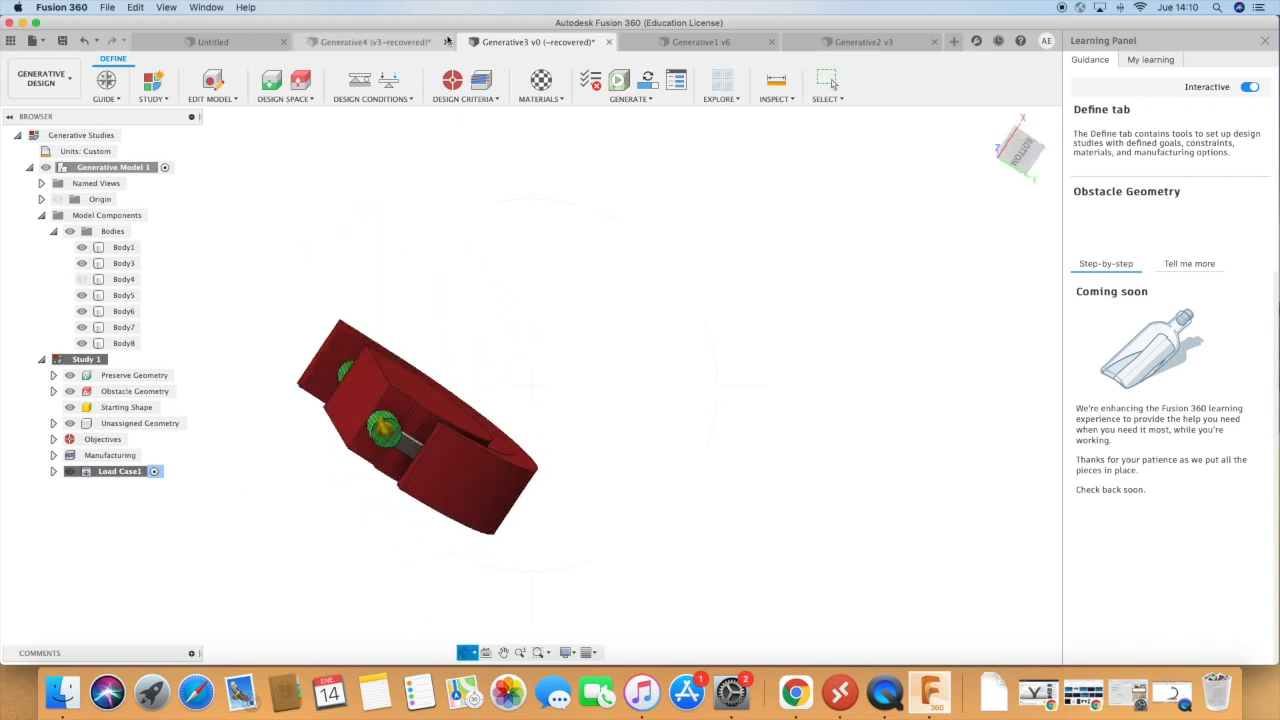
pyautogui.click(359, 80)
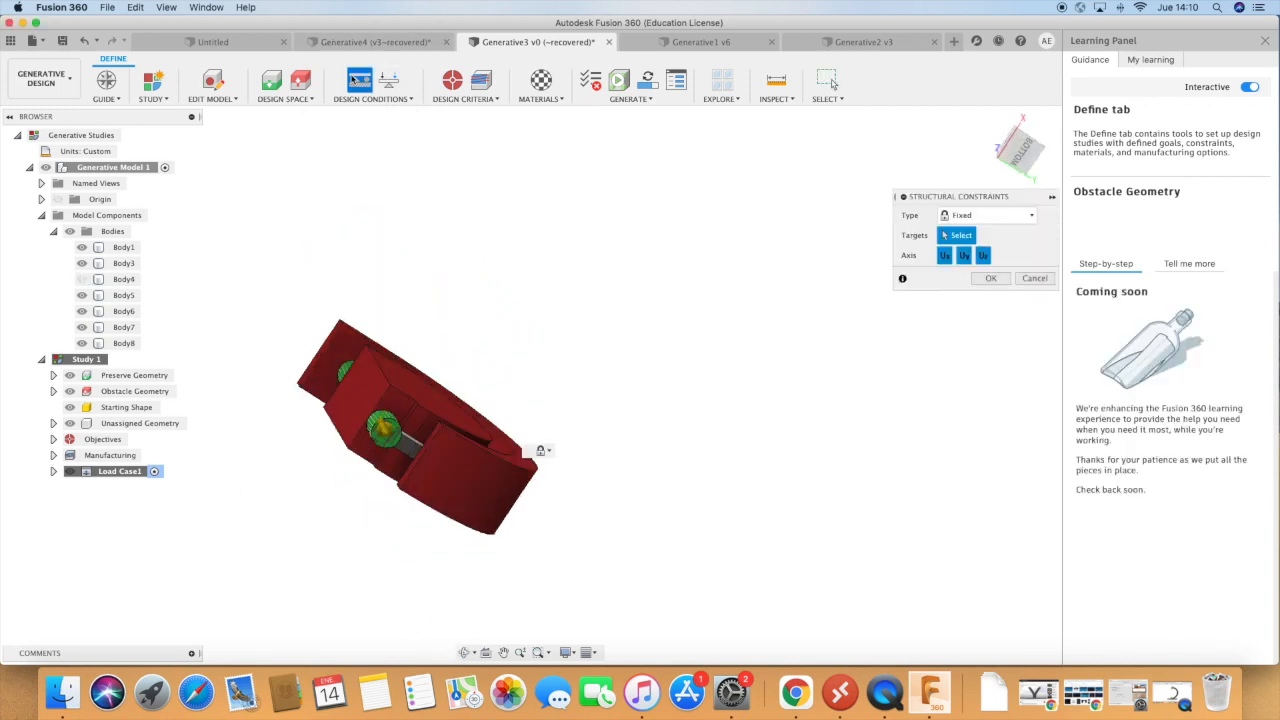
pyautogui.click(391, 434)
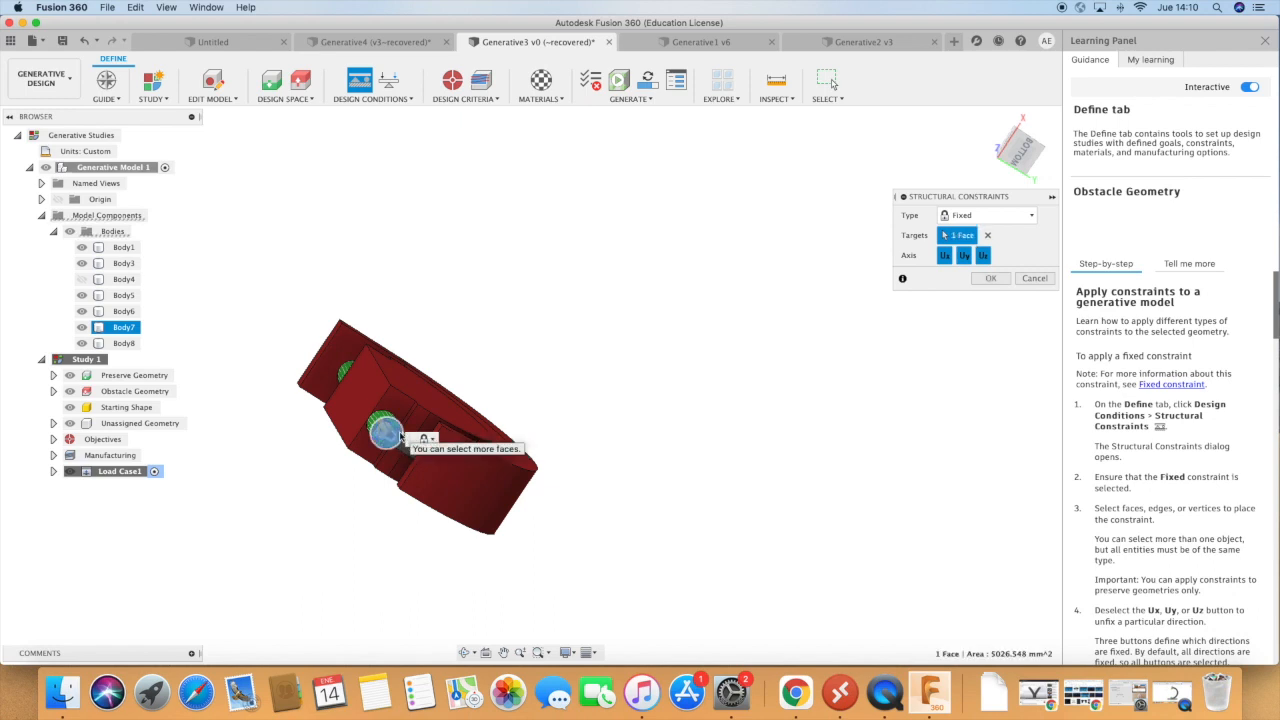
pyautogui.press('Return')
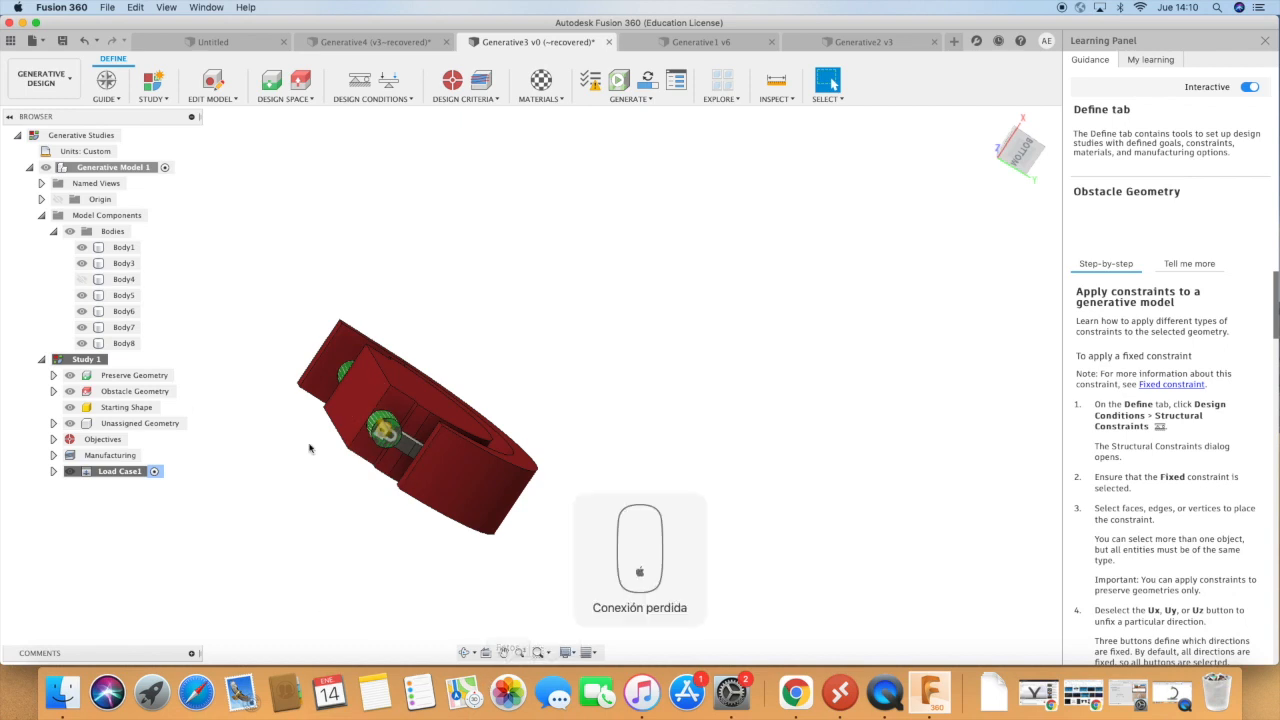
pyautogui.click(80, 281)
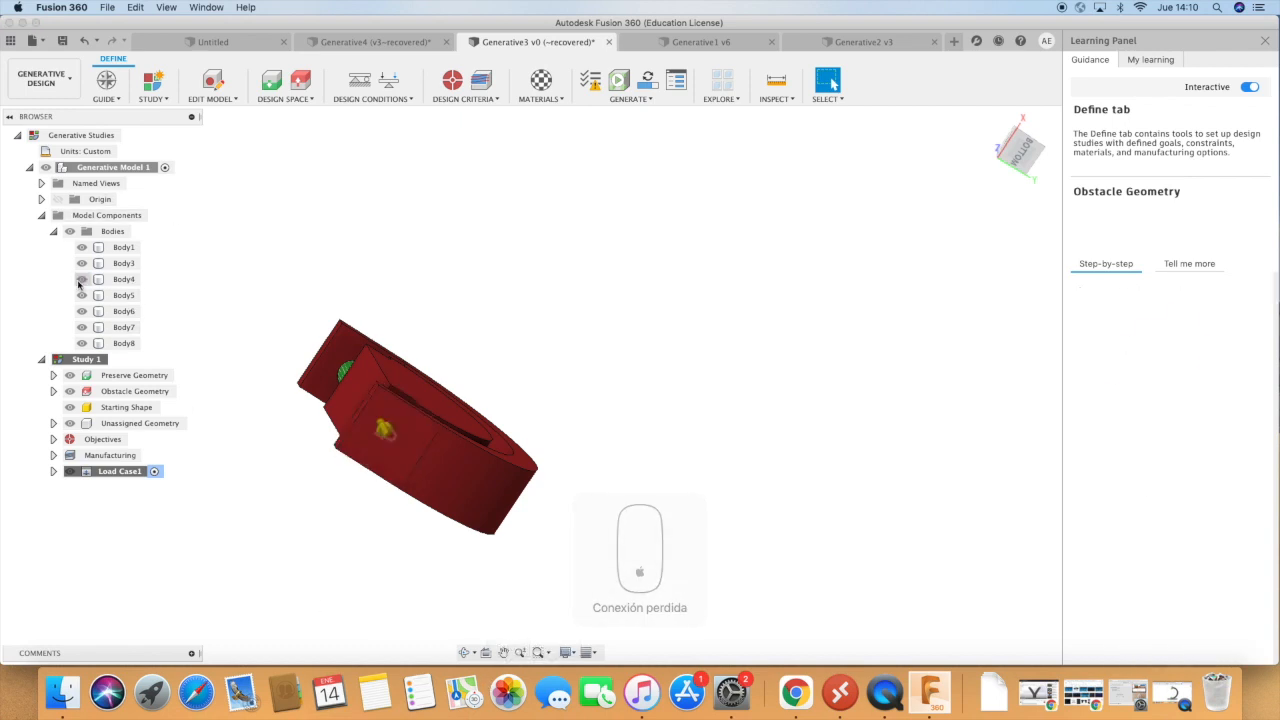
# Bring the whole model back into an upright view and examine its load, preserve and obstacle bodies.
pyautogui.click(466, 652)
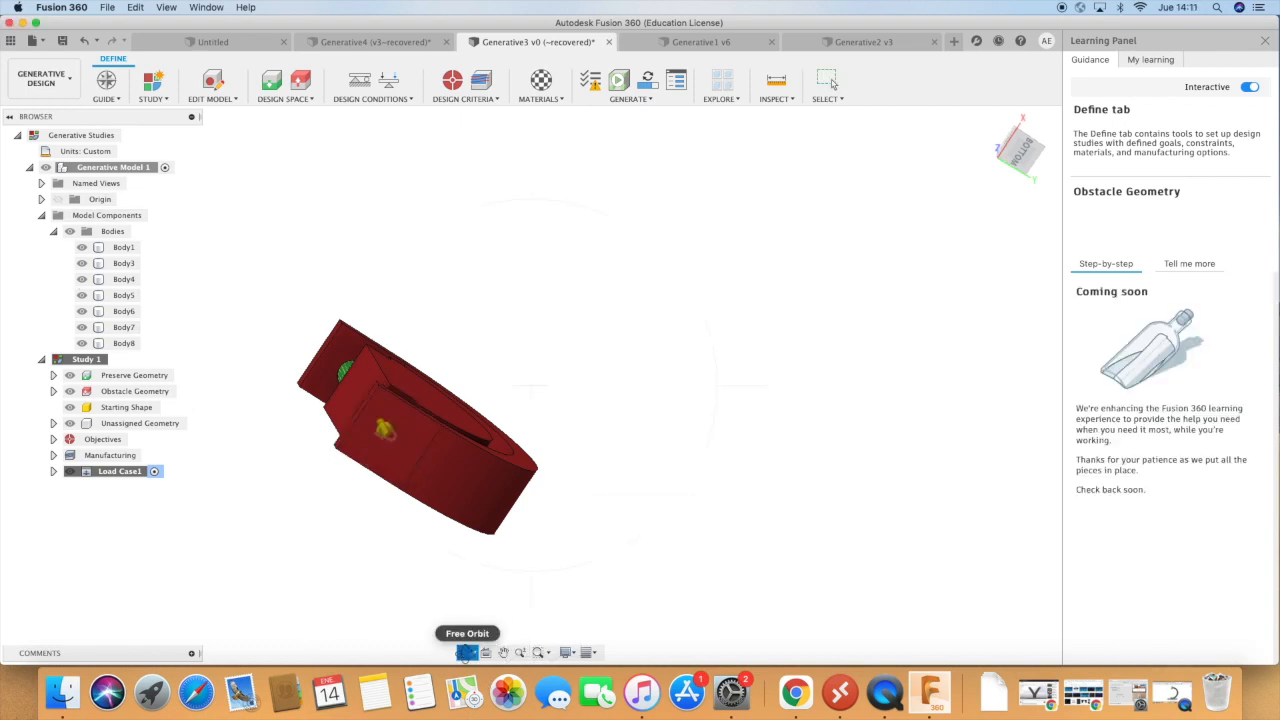
pyautogui.moveTo(800, 451); pyautogui.dragTo(673, 287)
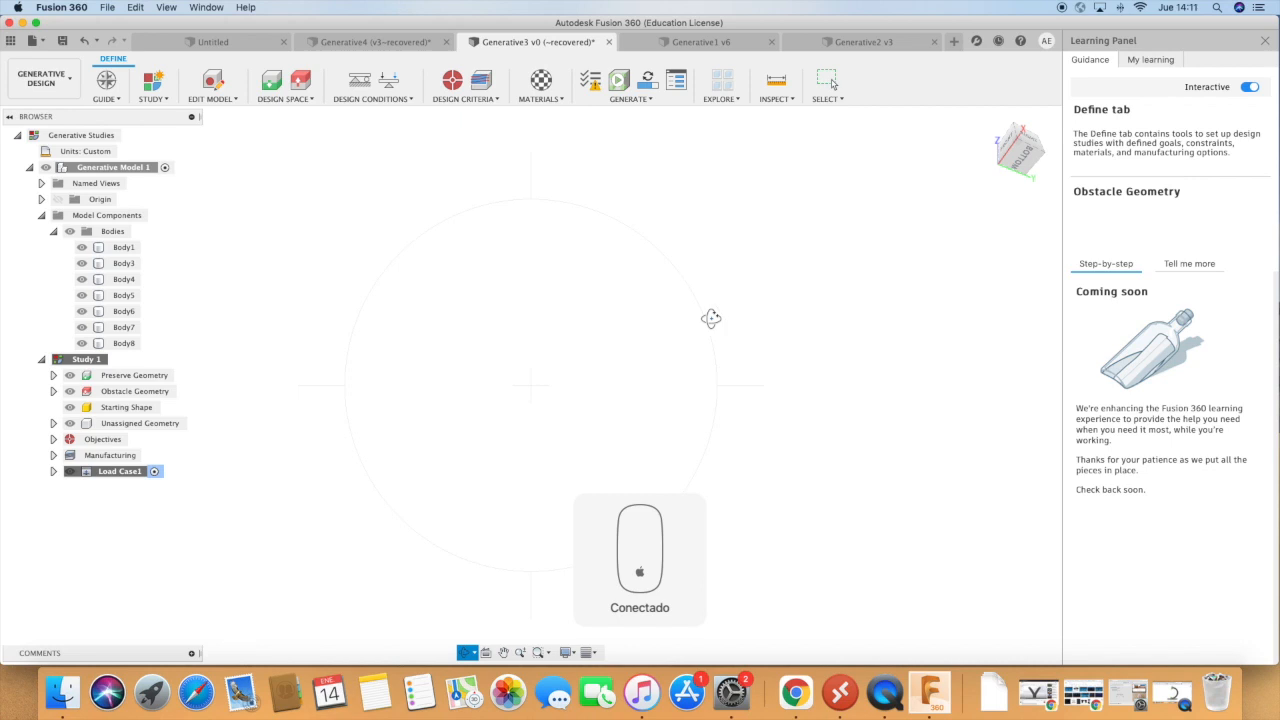
pyautogui.scroll(-3, 765, 330)
pyautogui.moveTo(765, 330); pyautogui.dragTo(732, 406)
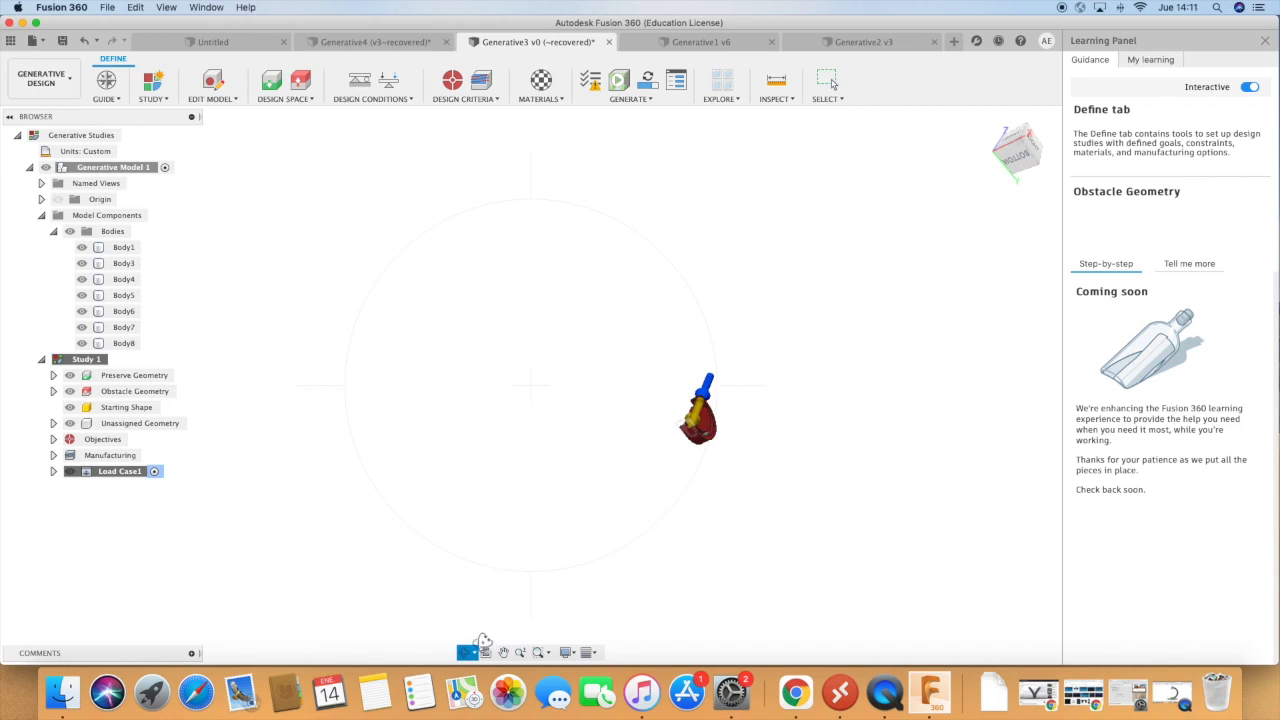
pyautogui.click(476, 652)
pyautogui.click(488, 622)
pyautogui.moveTo(743, 529); pyautogui.dragTo(740, 634)
pyautogui.scroll(8, 710, 432)
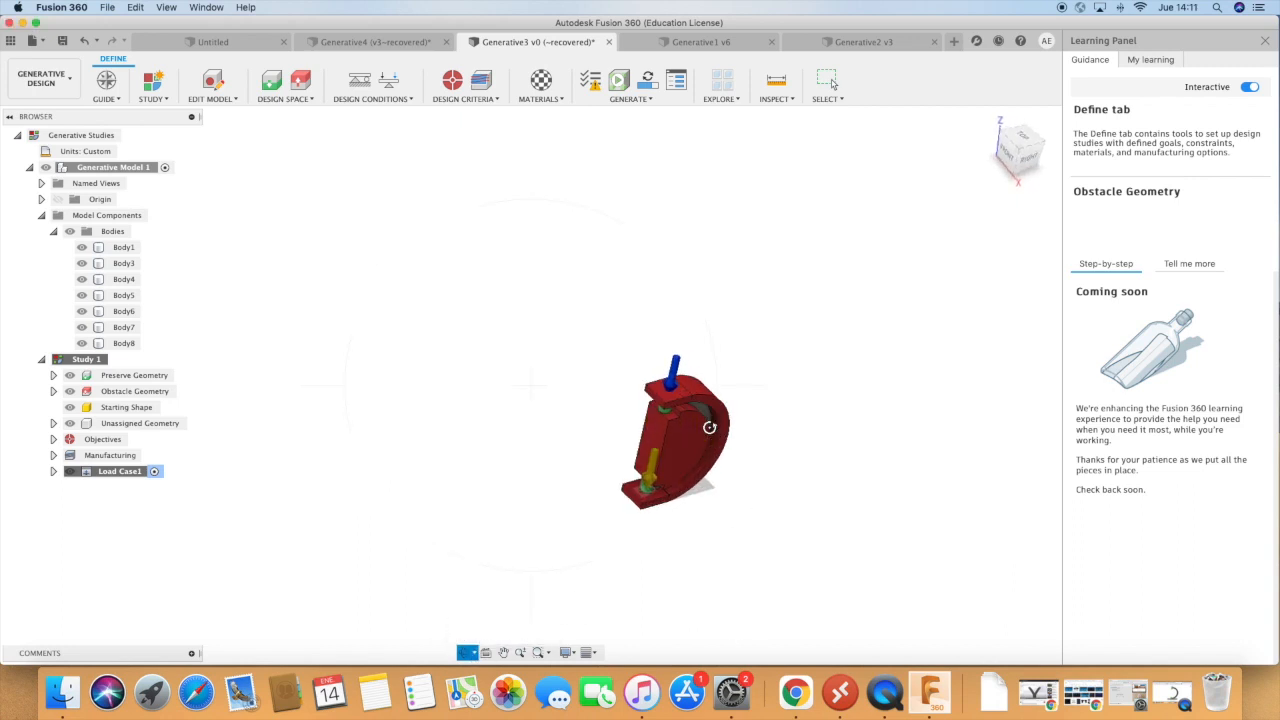
pyautogui.moveTo(700, 440); pyautogui.dragTo(626, 356)
pyautogui.scroll(2, 626, 357)
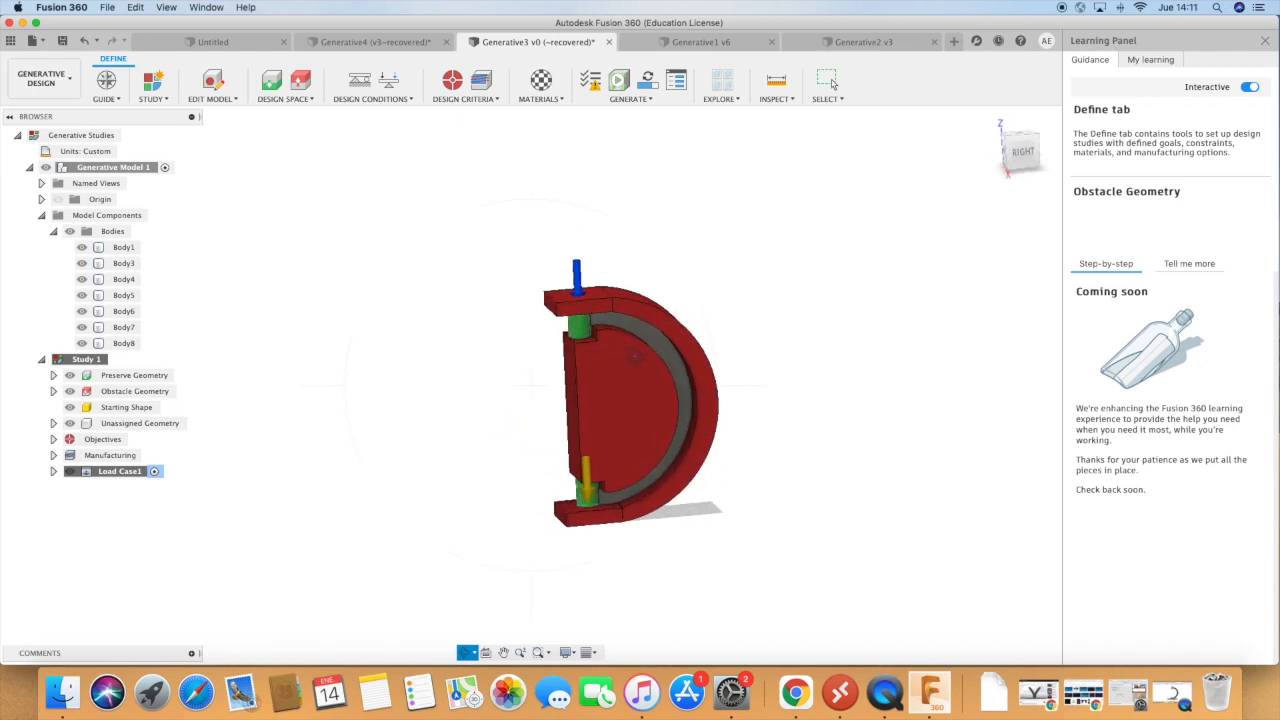
# Set the study's safety factor limit to 2.5 with the Minimize Mass objective and accept the default manufacturing methods.
pyautogui.click(452, 82)
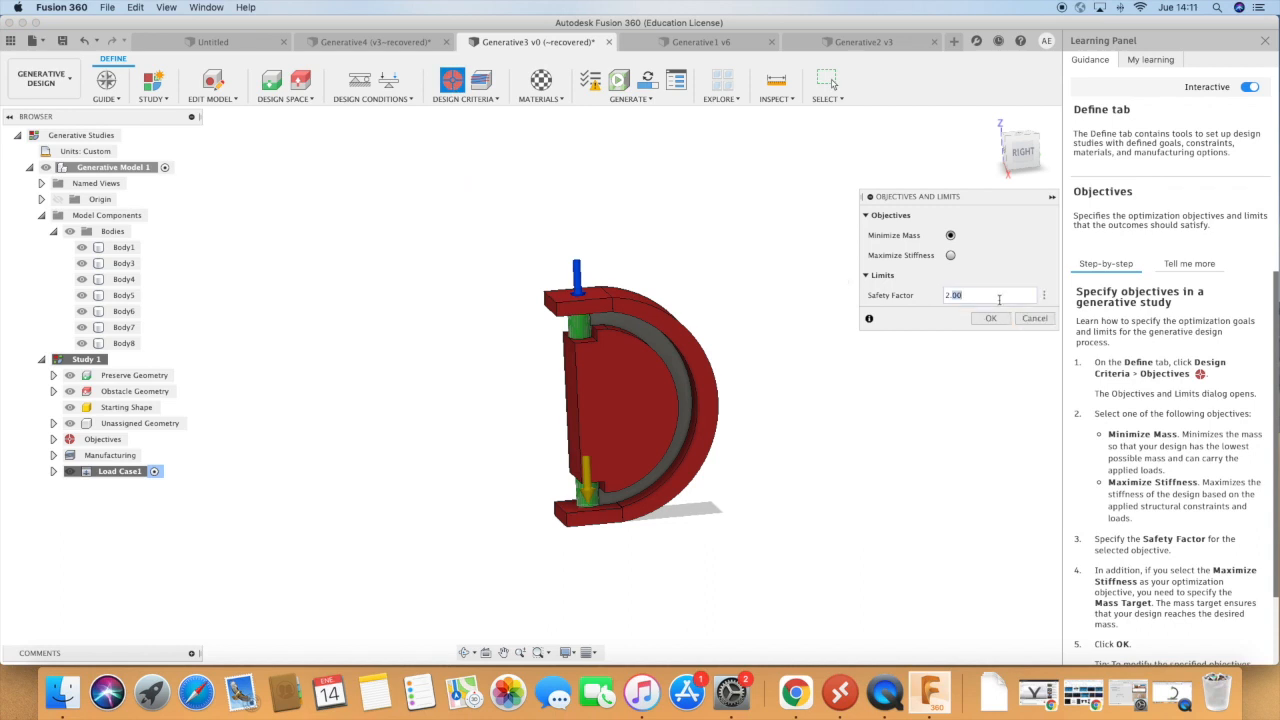
pyautogui.moveTo(956, 295); pyautogui.dragTo(939, 297)
pyautogui.write('2.5')
pyautogui.click(990, 318)
pyautogui.click(486, 83)
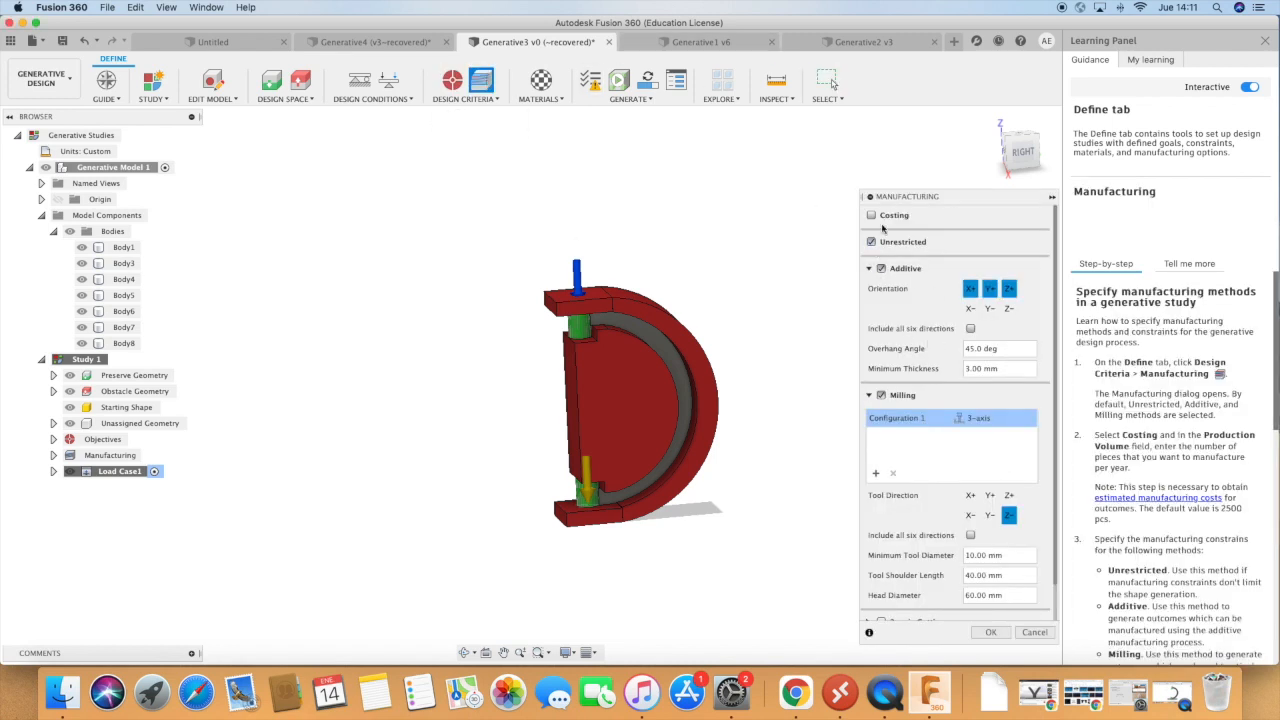
pyautogui.click(990, 632)
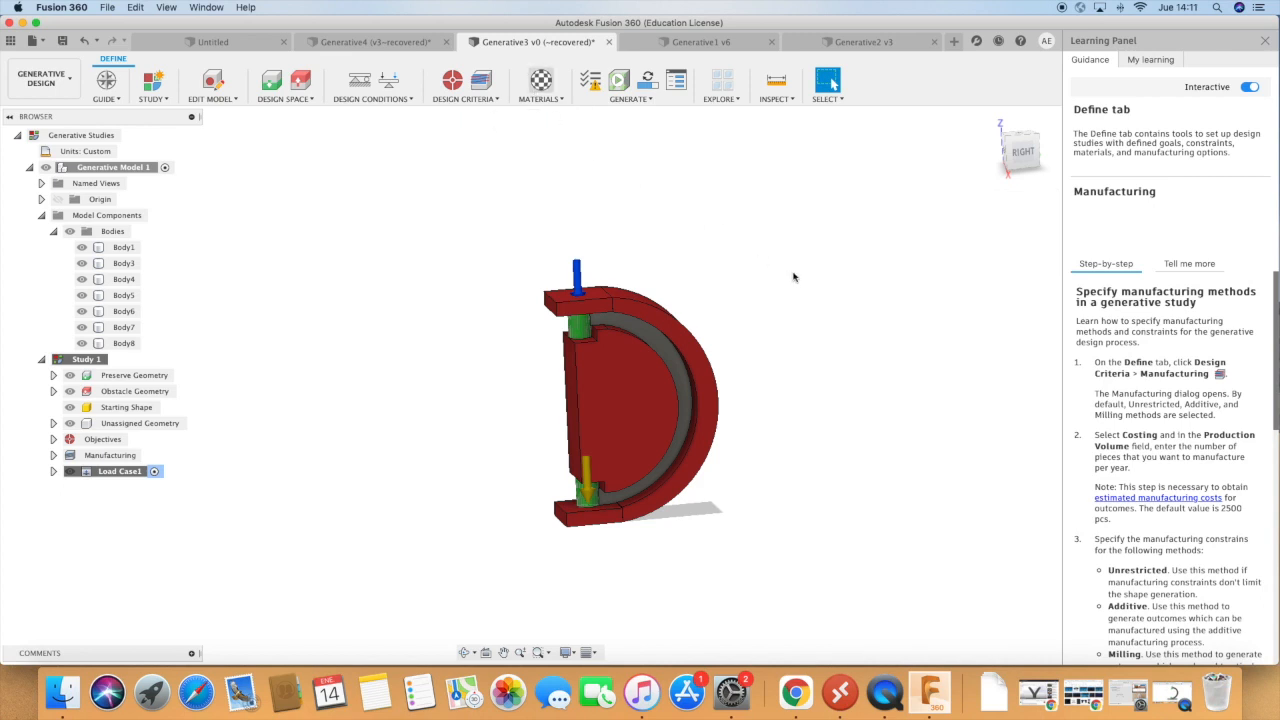
# Add Aluminum AlSi10Mg and Titanium 6Al-4V from the additive library as study materials, removing the mistakenly added Inconel 625.
pyautogui.click(540, 80)
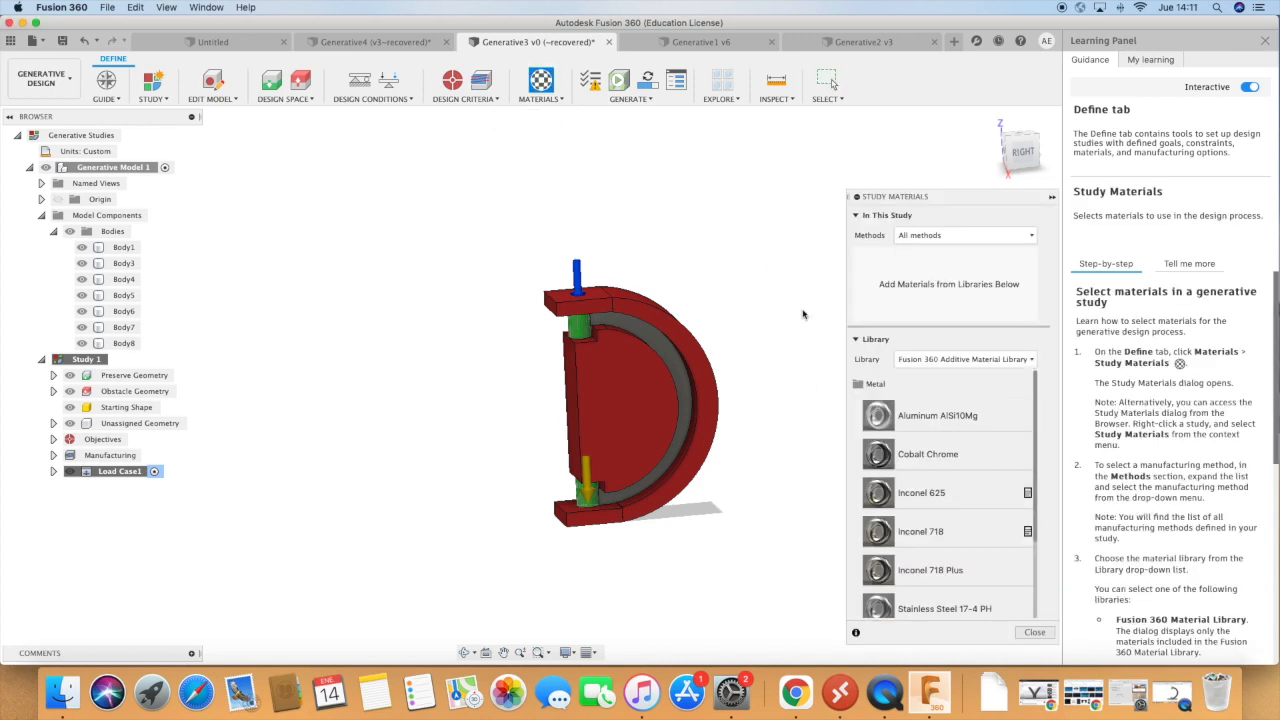
pyautogui.moveTo(921, 423); pyautogui.dragTo(903, 279)
pyautogui.scroll(-3, 945, 489)
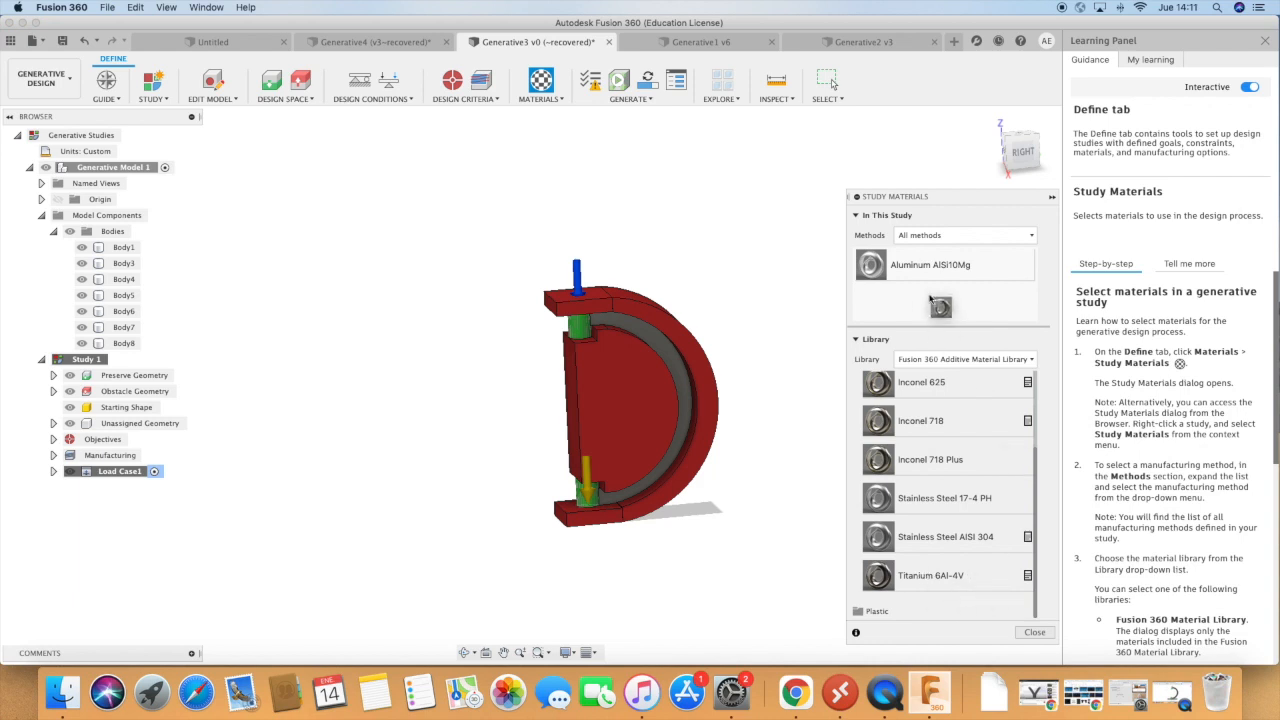
pyautogui.moveTo(919, 295); pyautogui.dragTo(921, 300)
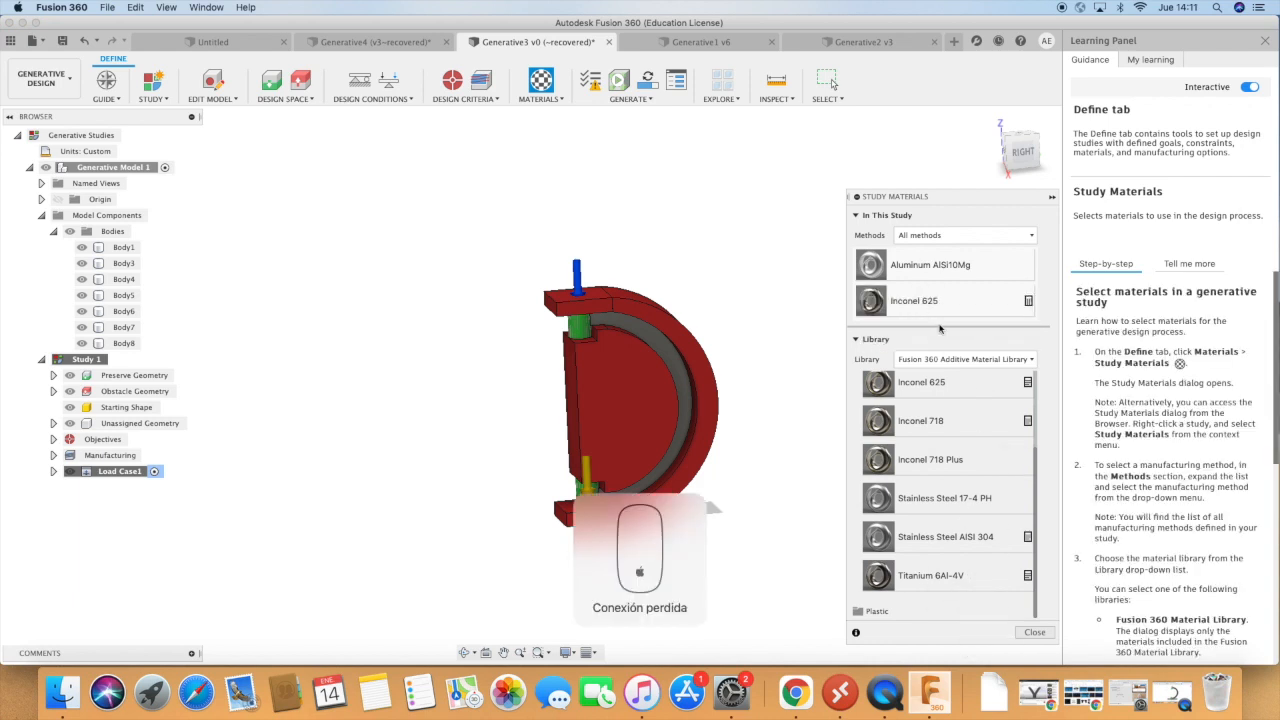
pyautogui.click(960, 308)
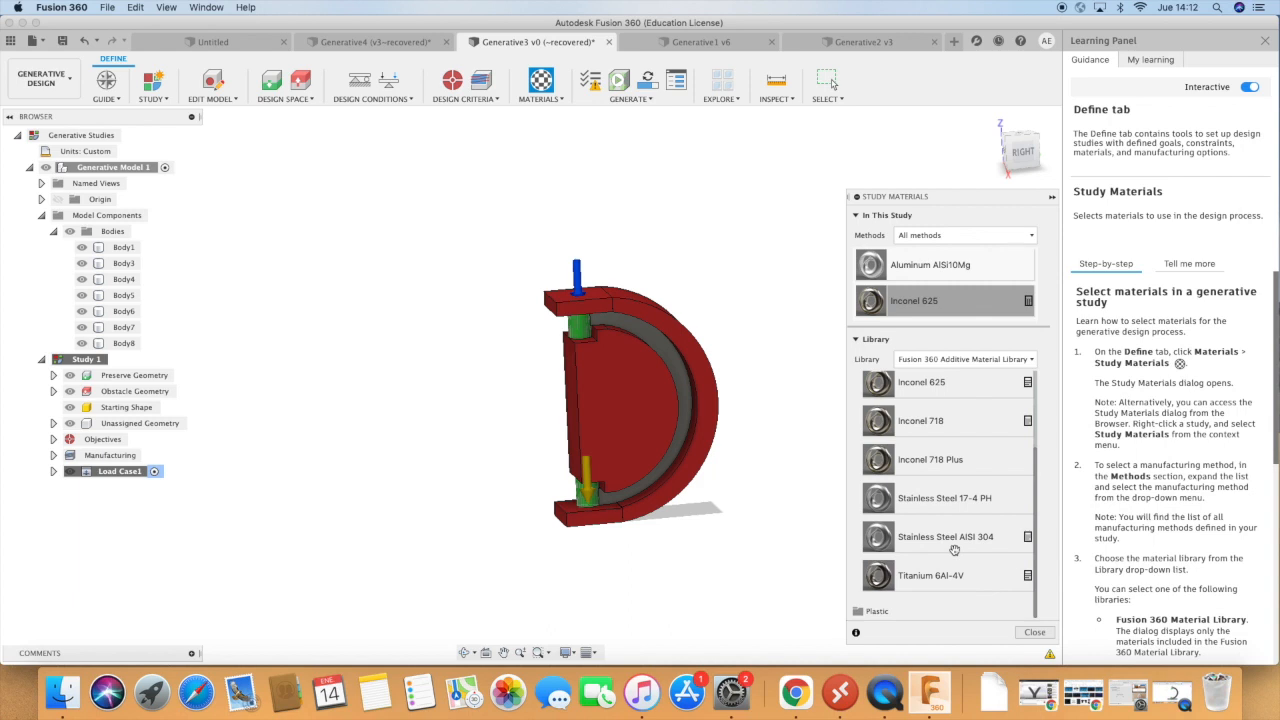
pyautogui.moveTo(910, 577); pyautogui.dragTo(900, 298)
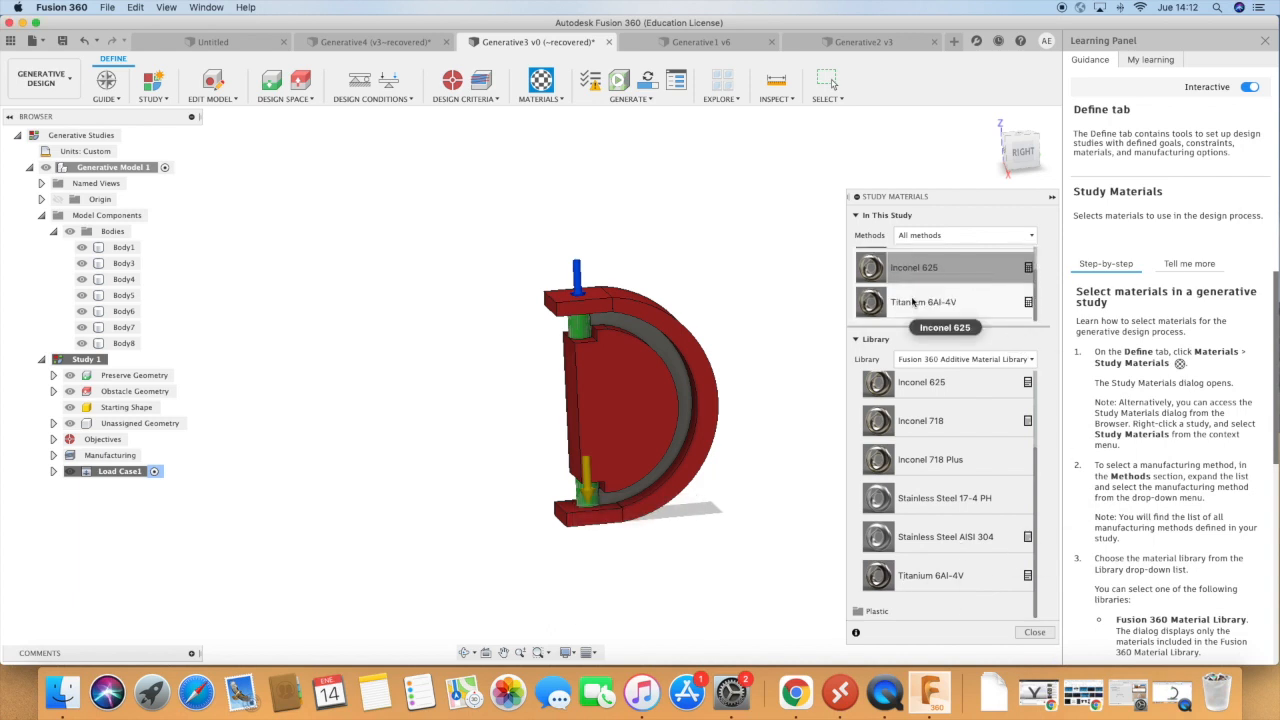
pyautogui.rightClick(988, 292)
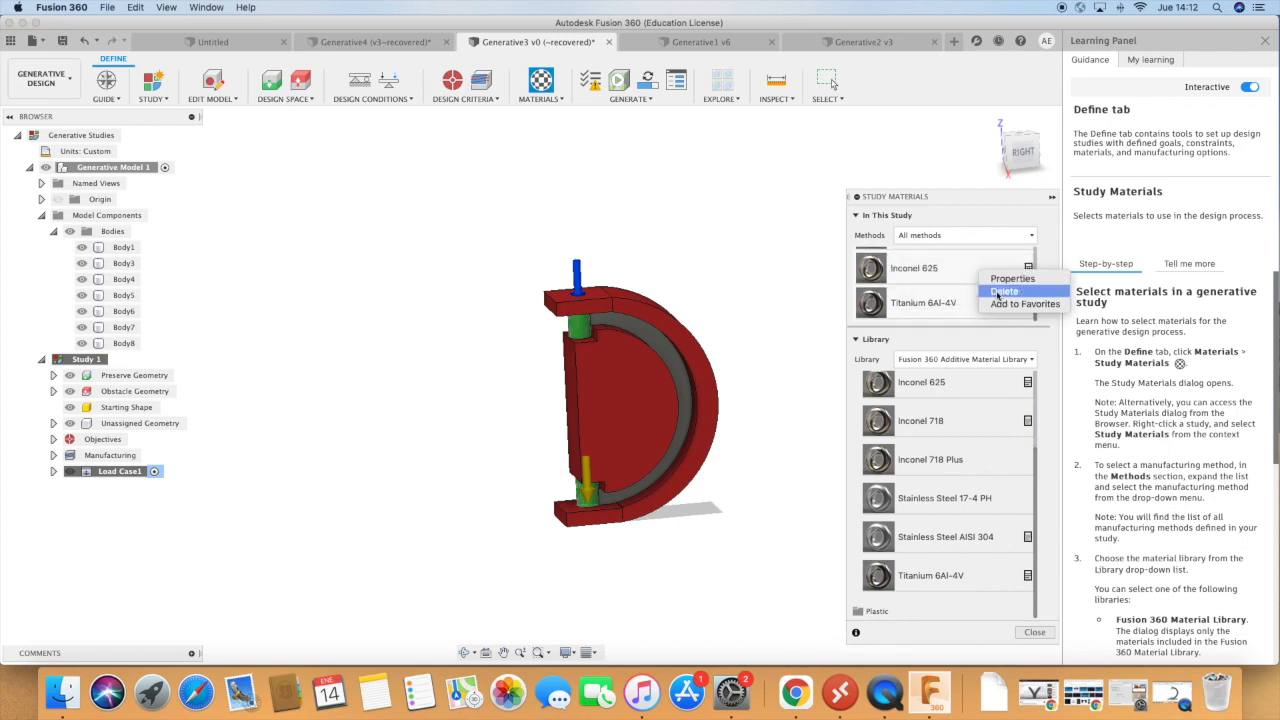
pyautogui.click(1038, 634)
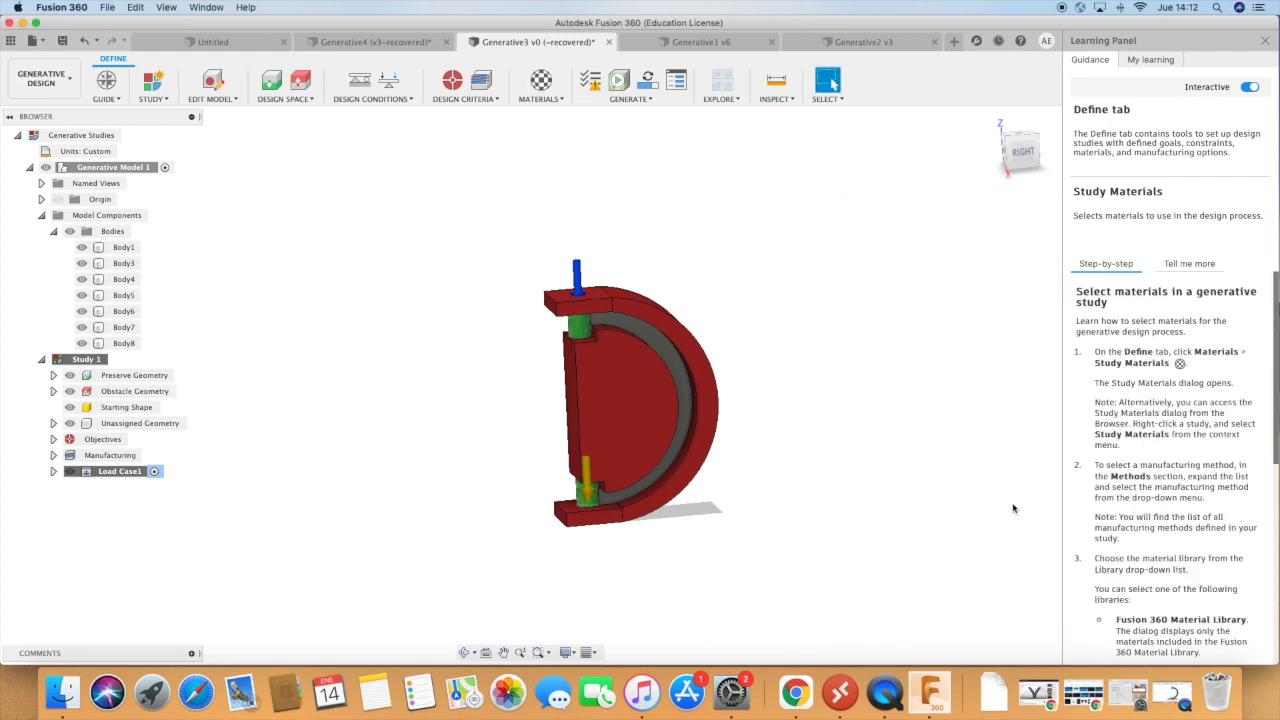
# Pre-check the study and generate it, saving the document as Generative3 v0 in the Testing location.
pyautogui.click(591, 82)
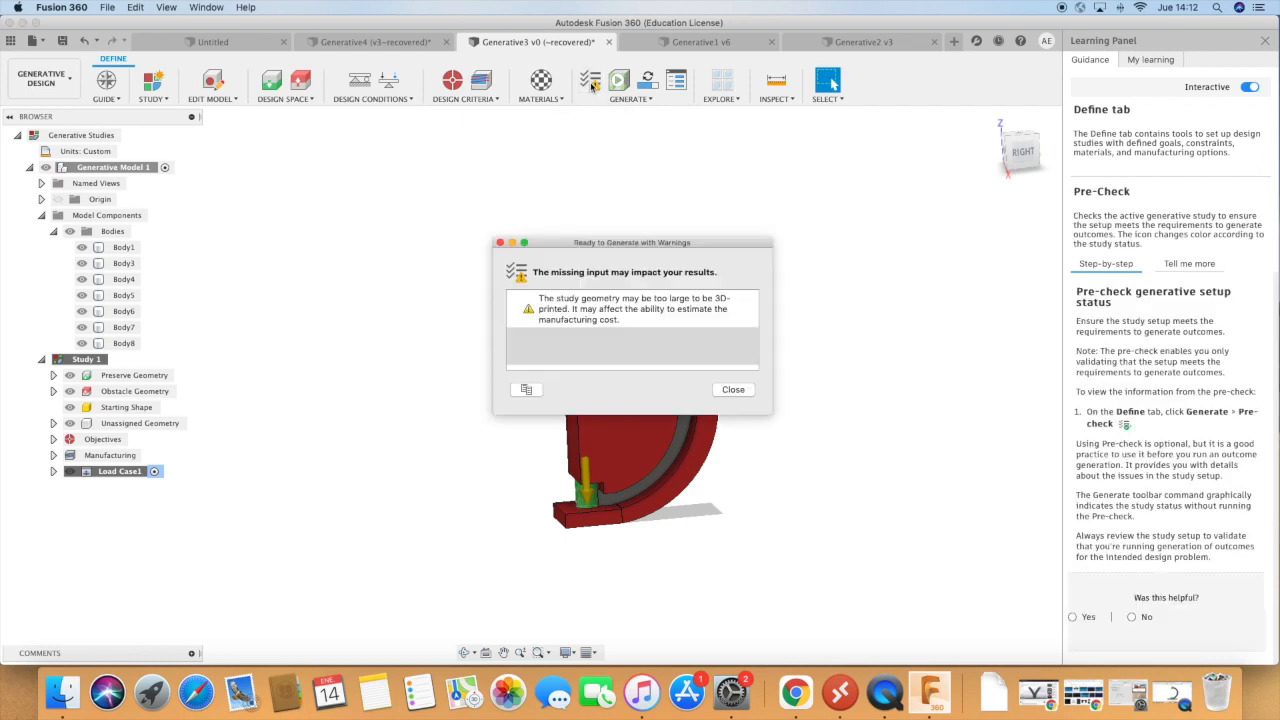
pyautogui.click(737, 392)
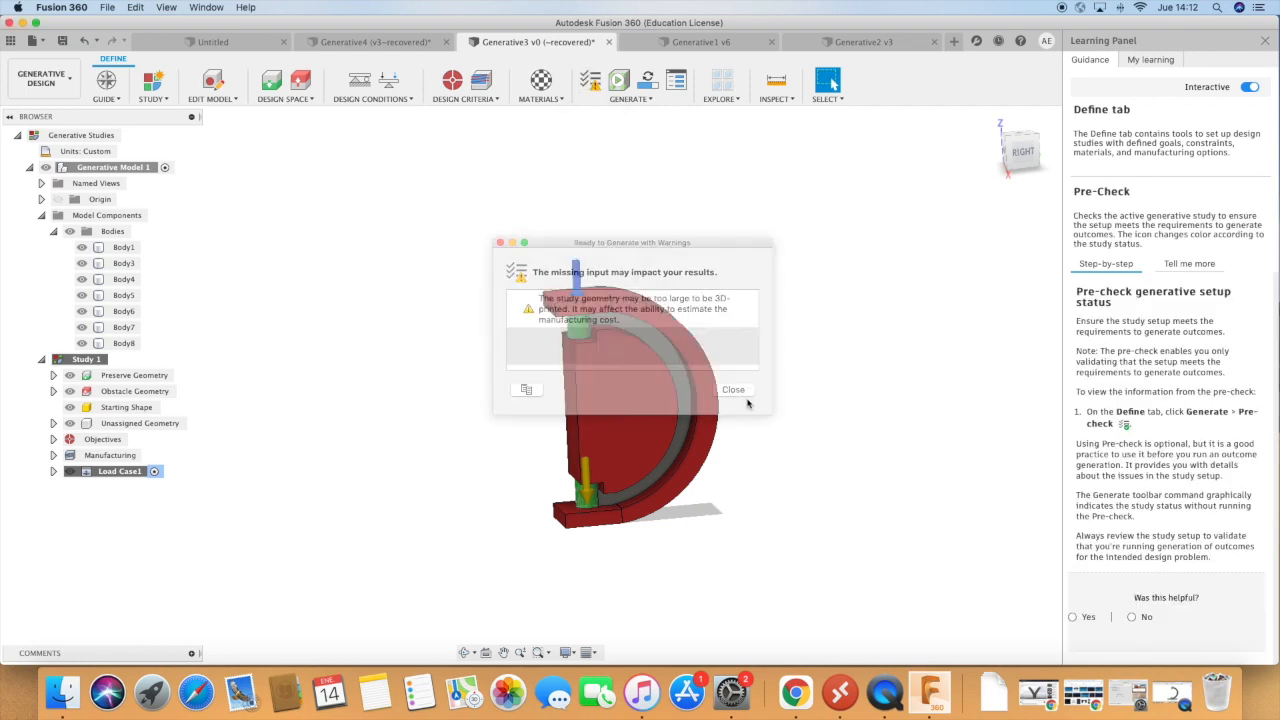
pyautogui.click(649, 86)
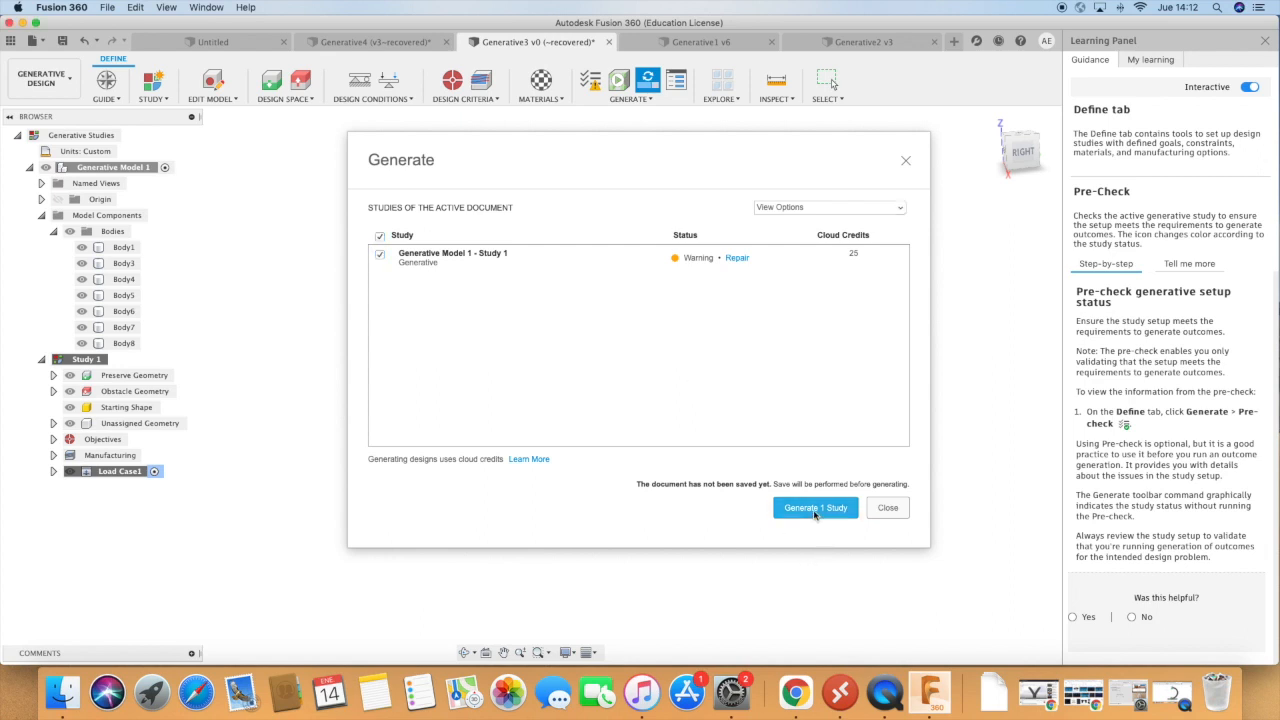
pyautogui.click(815, 508)
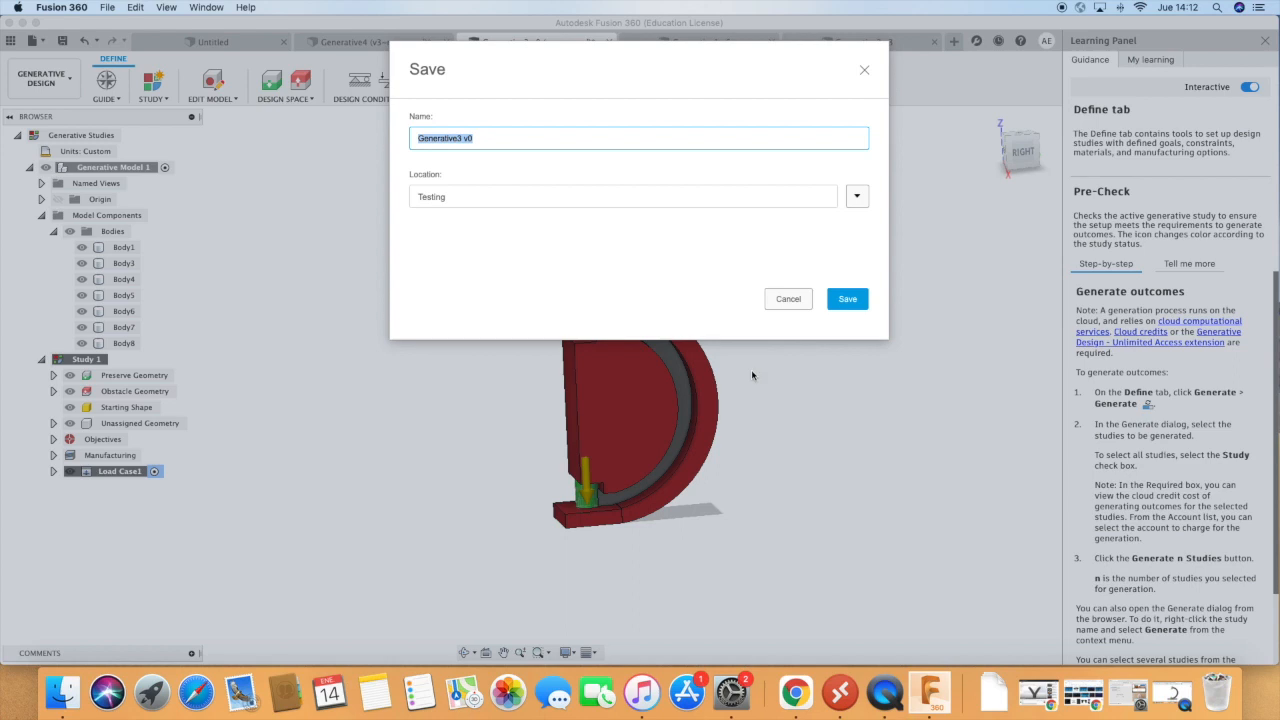
pyautogui.click(843, 301)
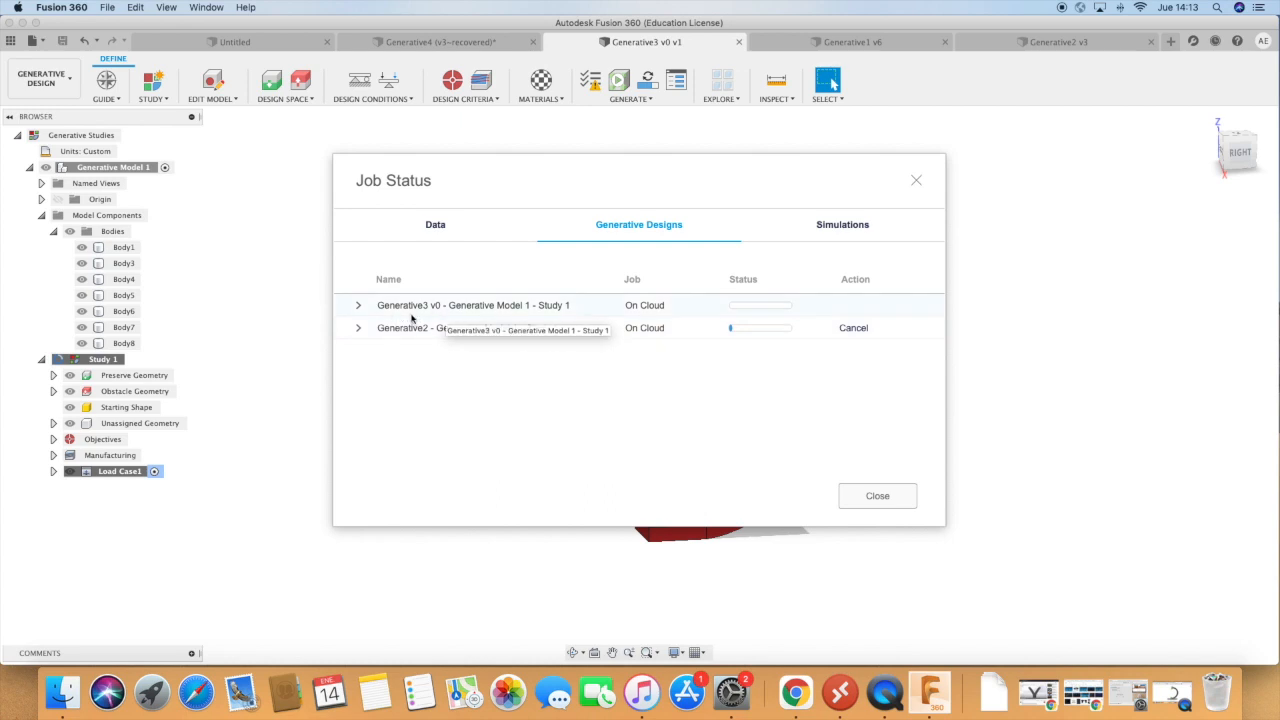
# Check the cloud job details of the Generative3 v0 and Generative2 studies, then return from the outcome view to the study setup.
pyautogui.click(357, 309)
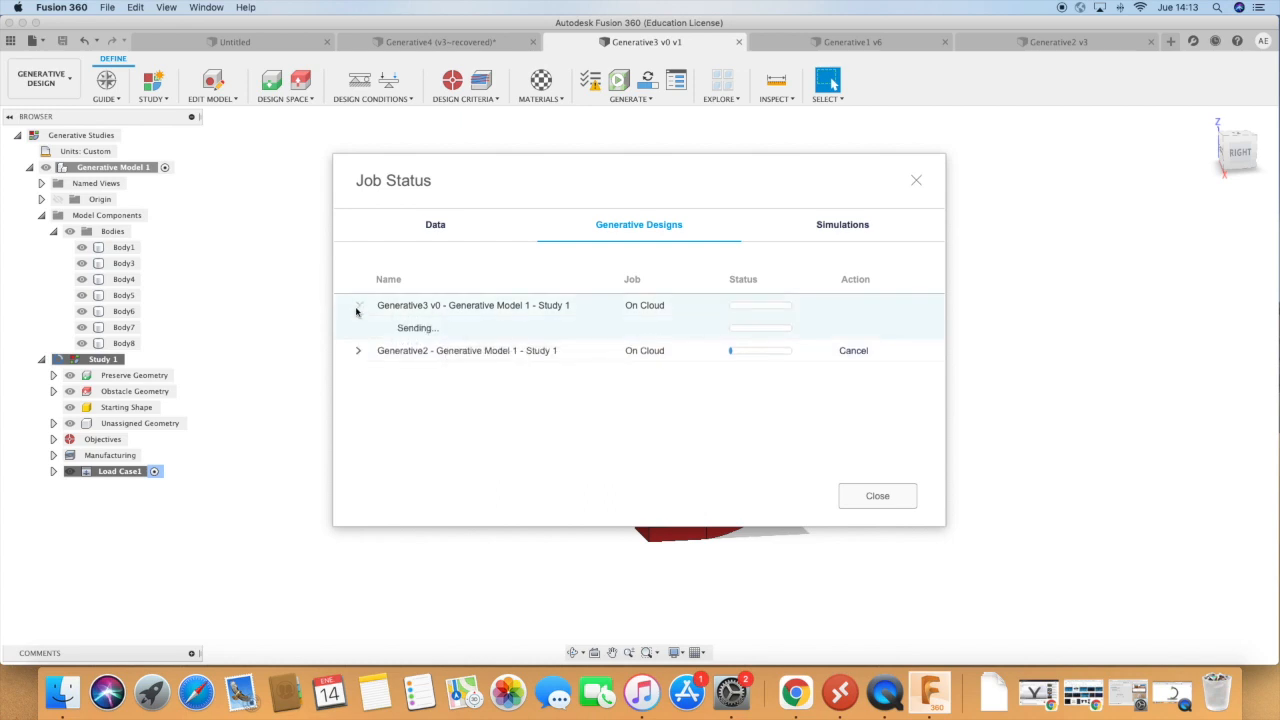
pyautogui.click(357, 308)
pyautogui.click(359, 328)
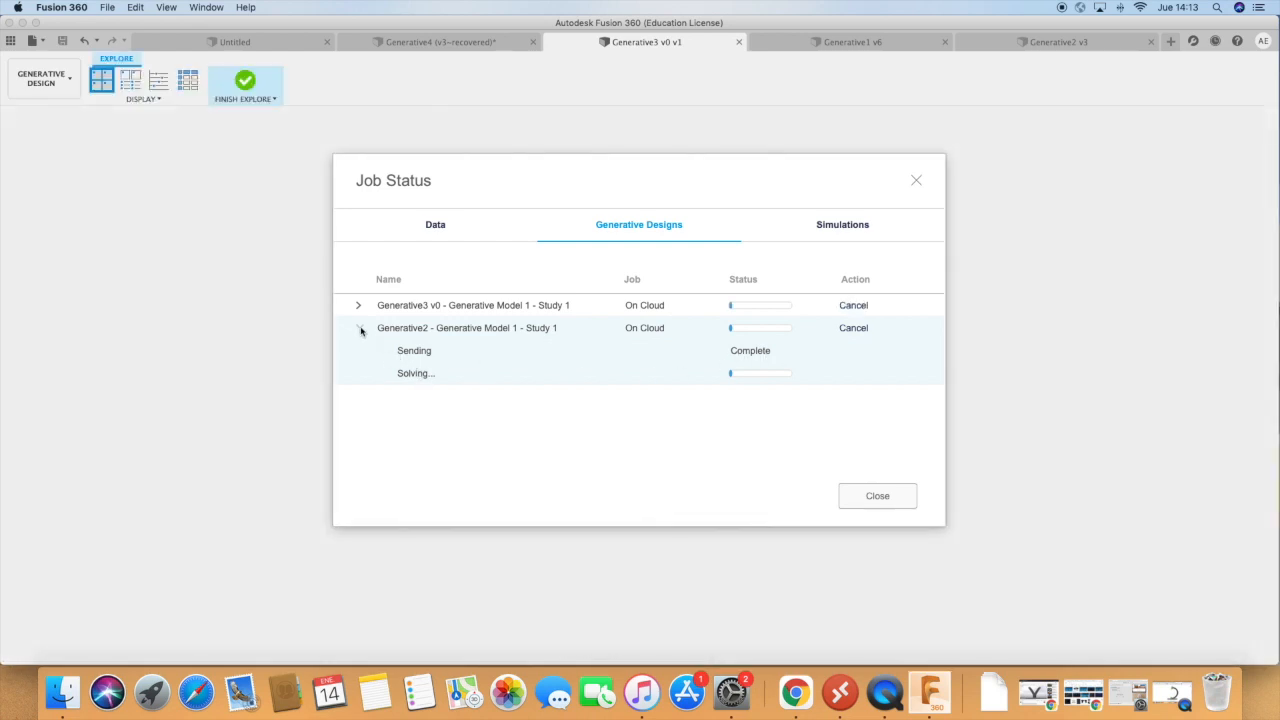
pyautogui.click(360, 329)
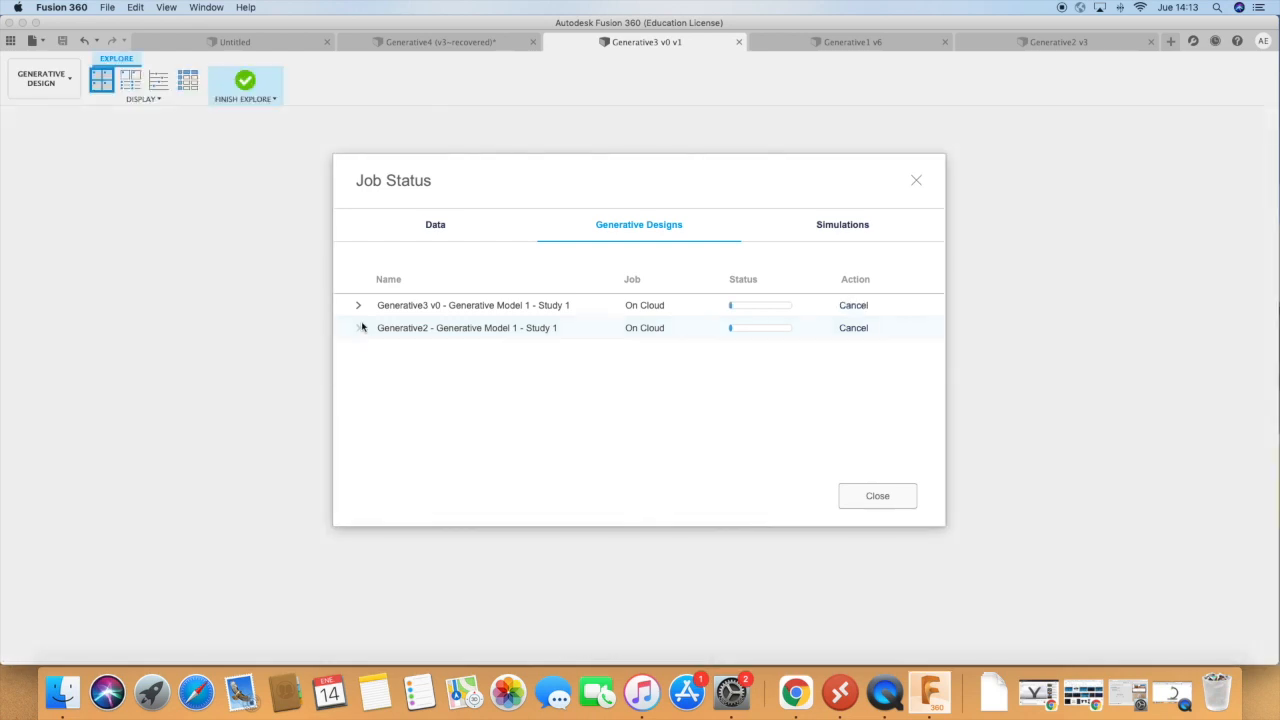
pyautogui.click(916, 181)
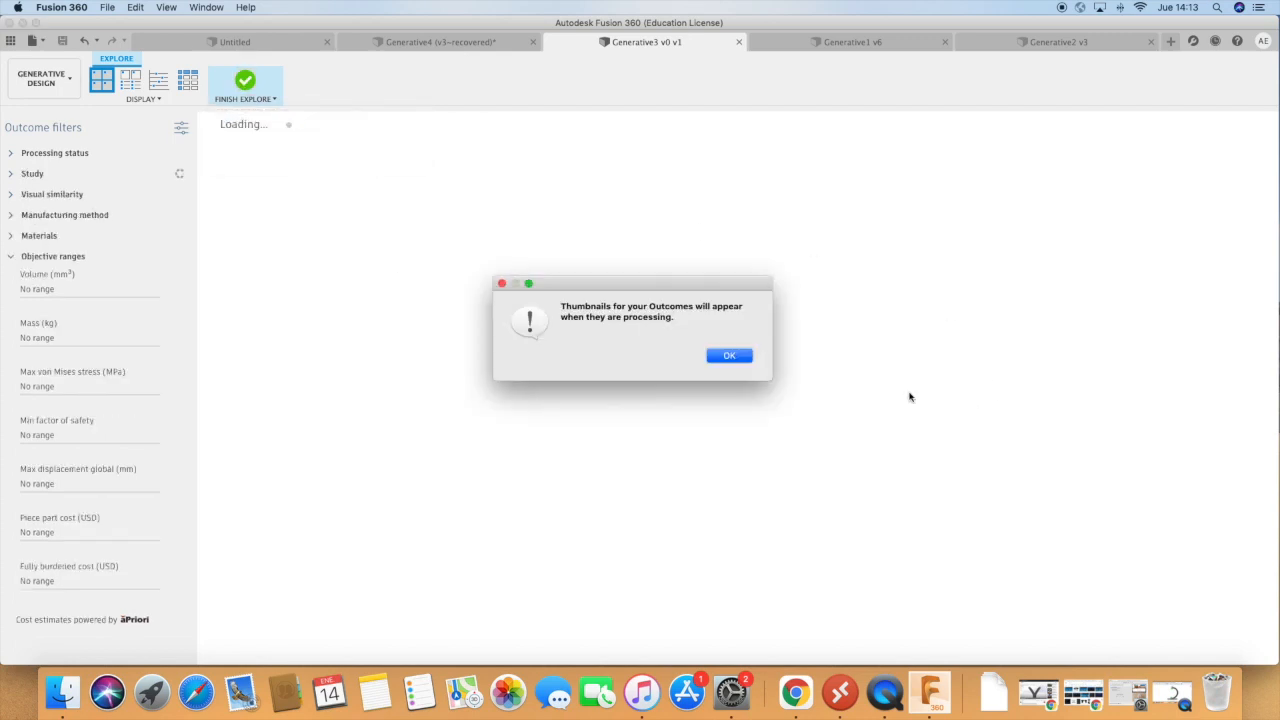
pyautogui.click(733, 358)
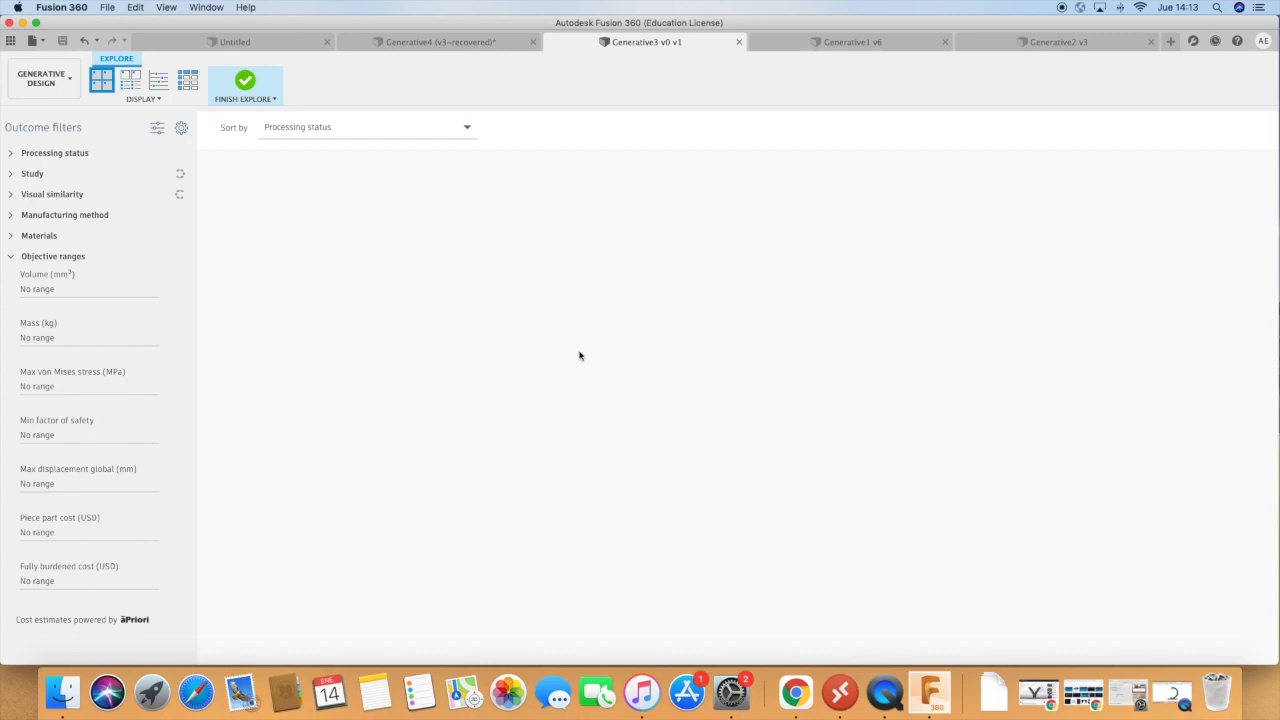
pyautogui.click(247, 87)
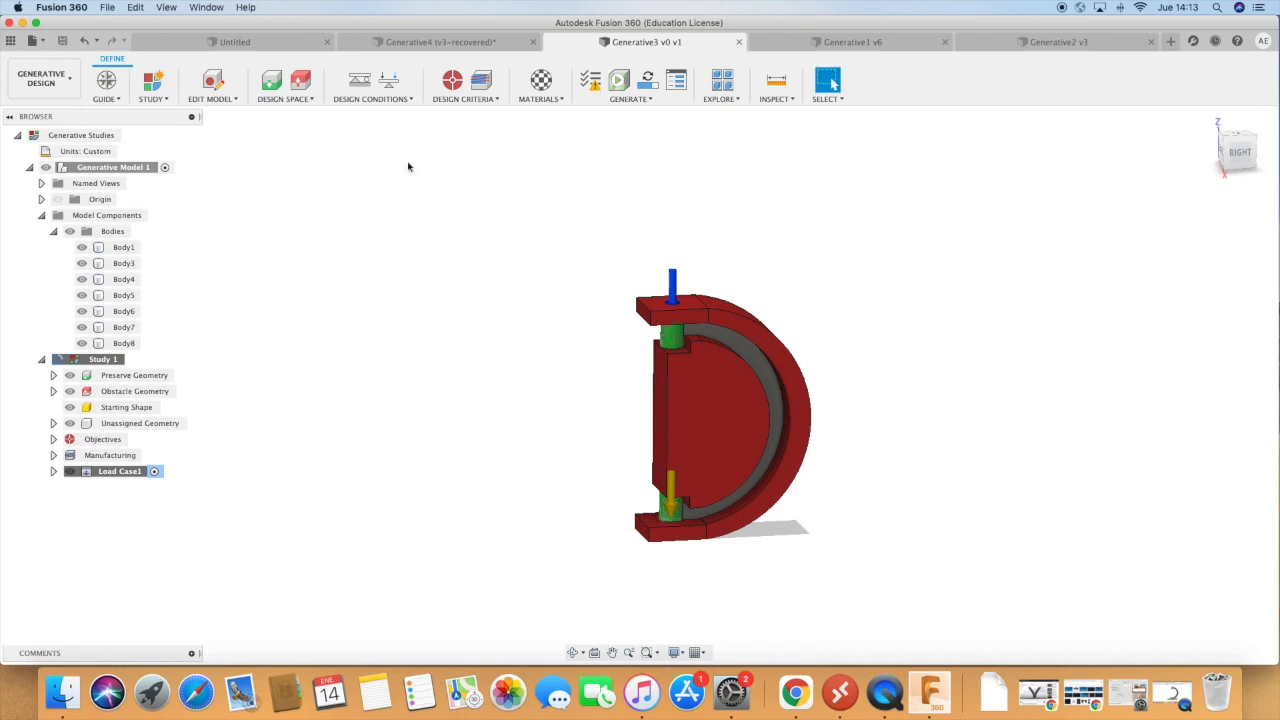
# Switch to the Generative4 document and examine its green and red bodies, column and base plate from several sides.
pyautogui.click(418, 44)
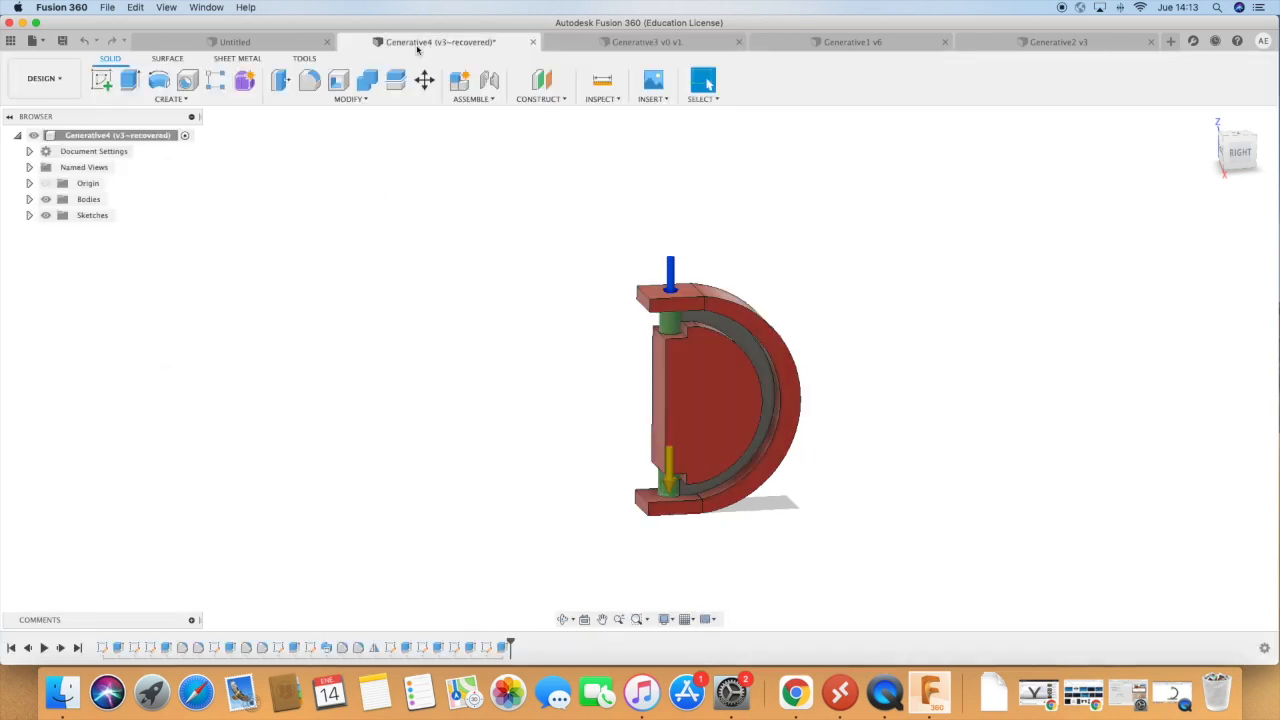
pyautogui.click(563, 619)
pyautogui.moveTo(514, 594); pyautogui.dragTo(433, 597)
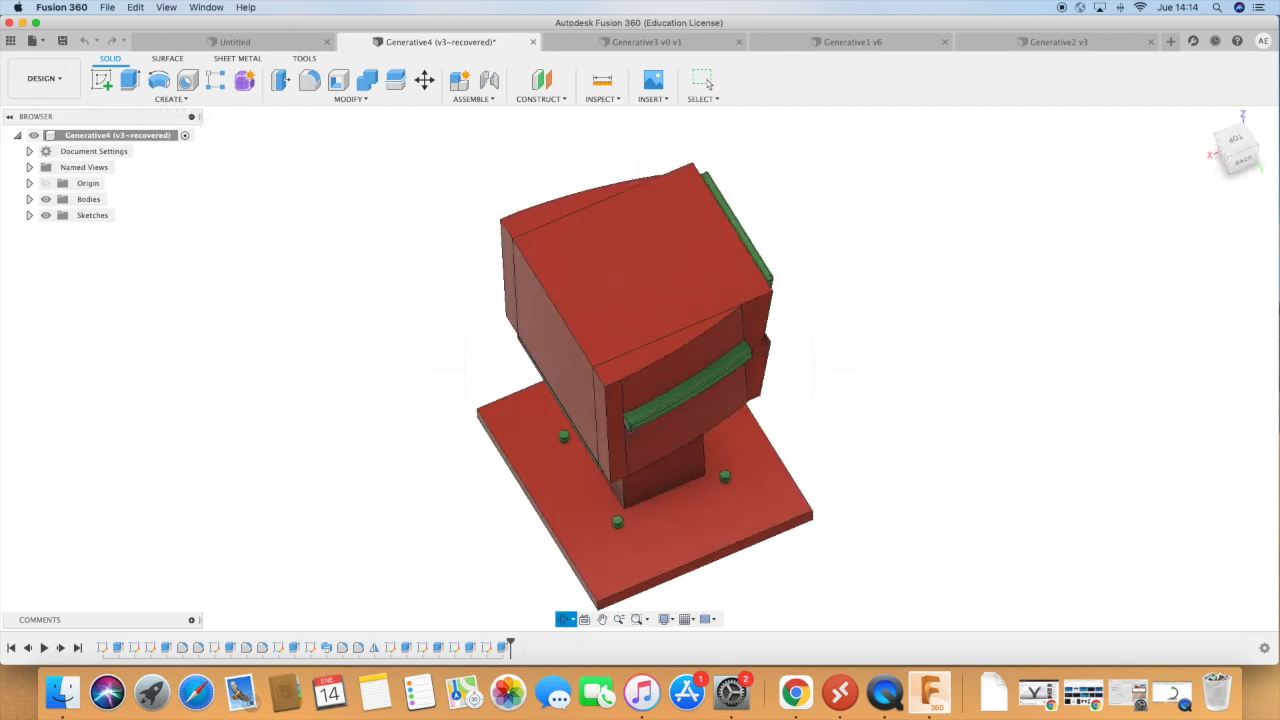
pyautogui.press('Escape')
pyautogui.click(563, 620)
pyautogui.press('Escape')
pyautogui.click(573, 620)
pyautogui.click(585, 646)
pyautogui.moveTo(895, 560); pyautogui.dragTo(853, 494)
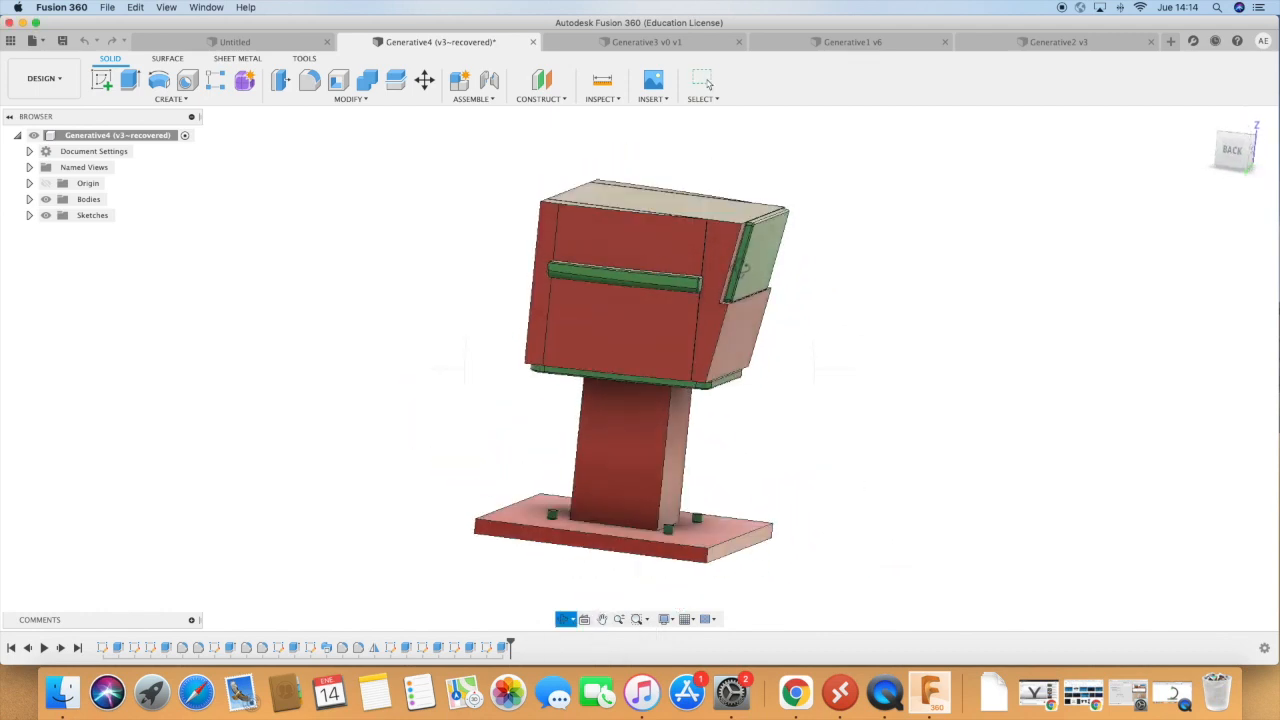
pyautogui.moveTo(688, 337); pyautogui.dragTo(734, 347)
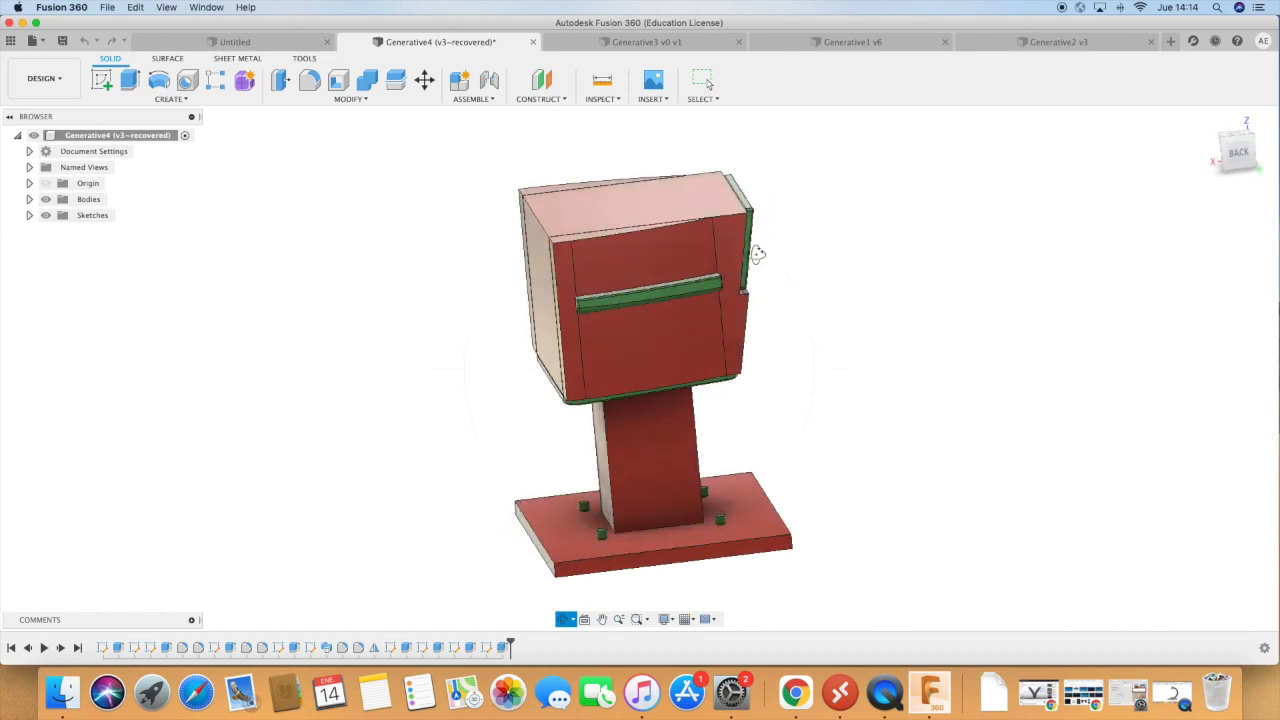
pyautogui.moveTo(630, 305); pyautogui.dragTo(633, 287)
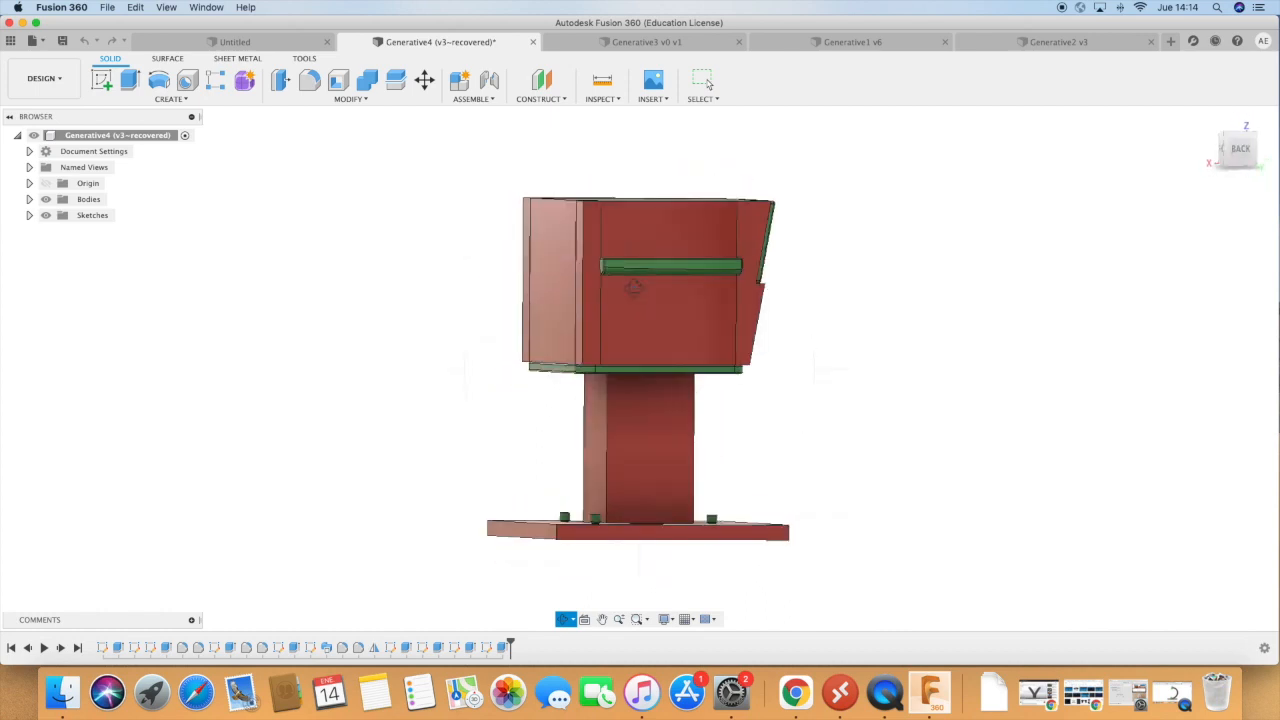
pyautogui.moveTo(654, 369); pyautogui.dragTo(708, 470)
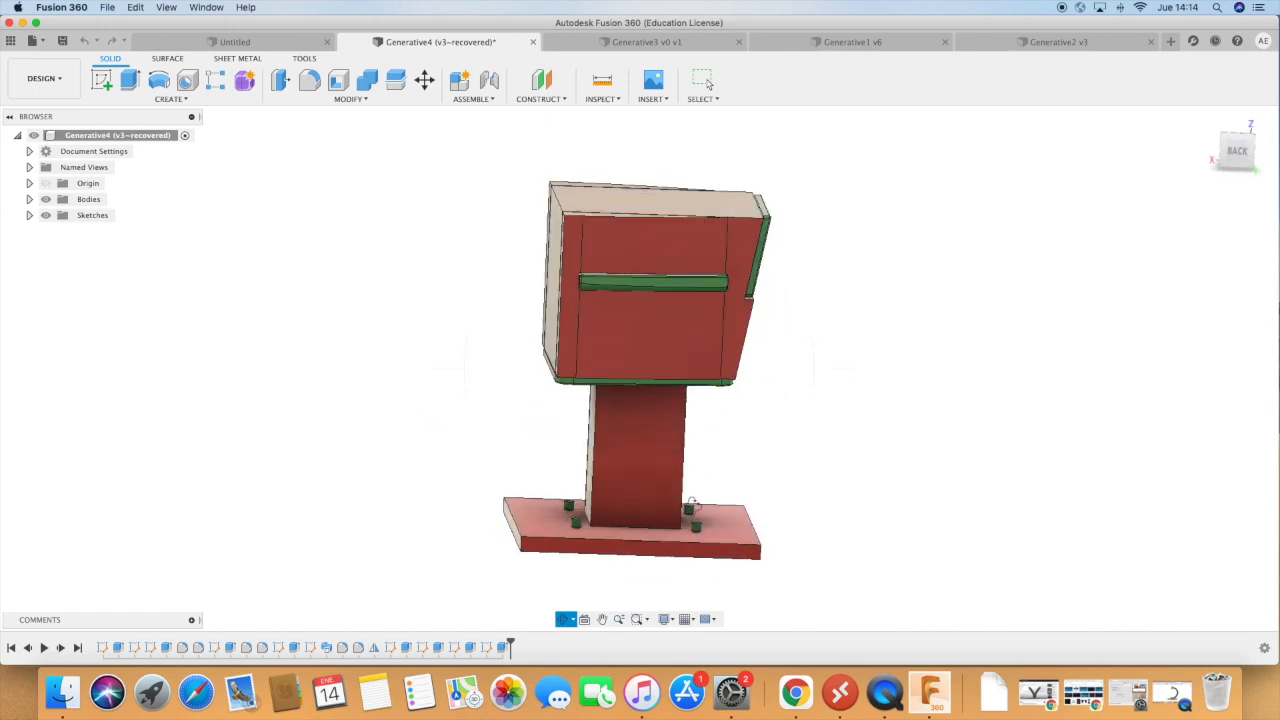
pyautogui.moveTo(690, 505); pyautogui.dragTo(653, 492)
pyautogui.moveTo(586, 310); pyautogui.dragTo(605, 378)
pyautogui.moveTo(624, 422); pyautogui.dragTo(650, 340)
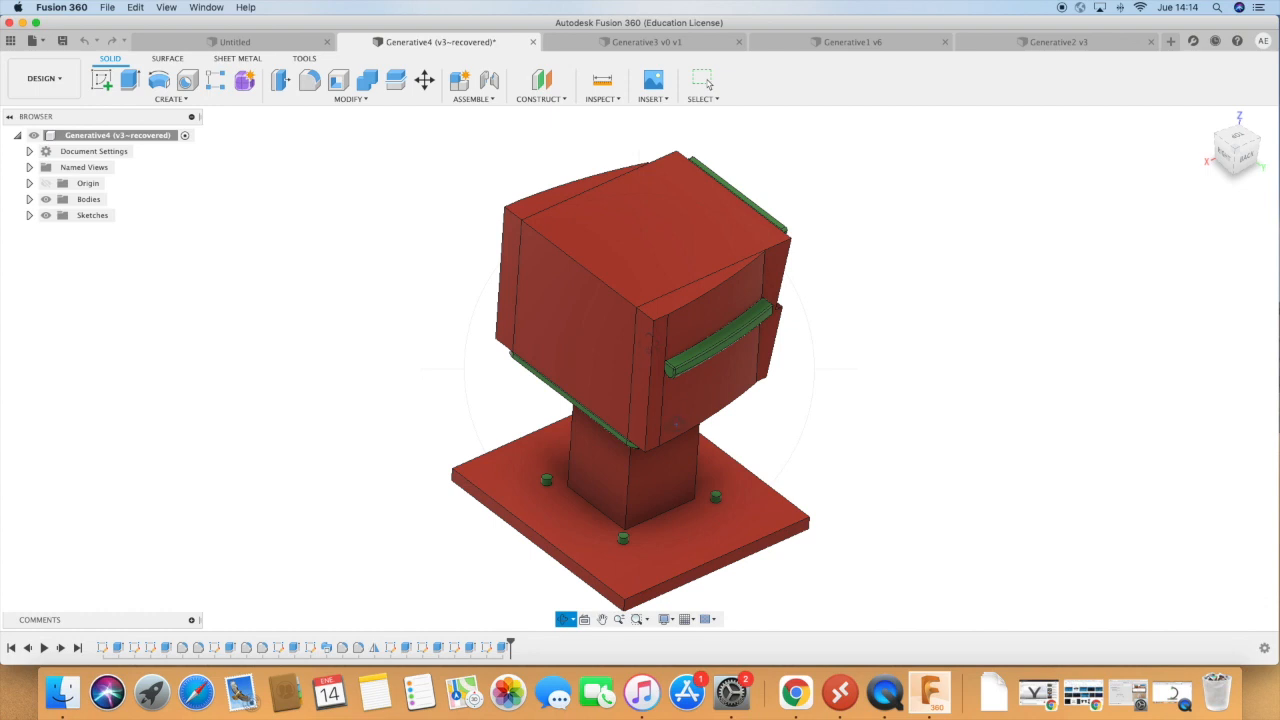
pyautogui.moveTo(601, 351); pyautogui.dragTo(622, 340)
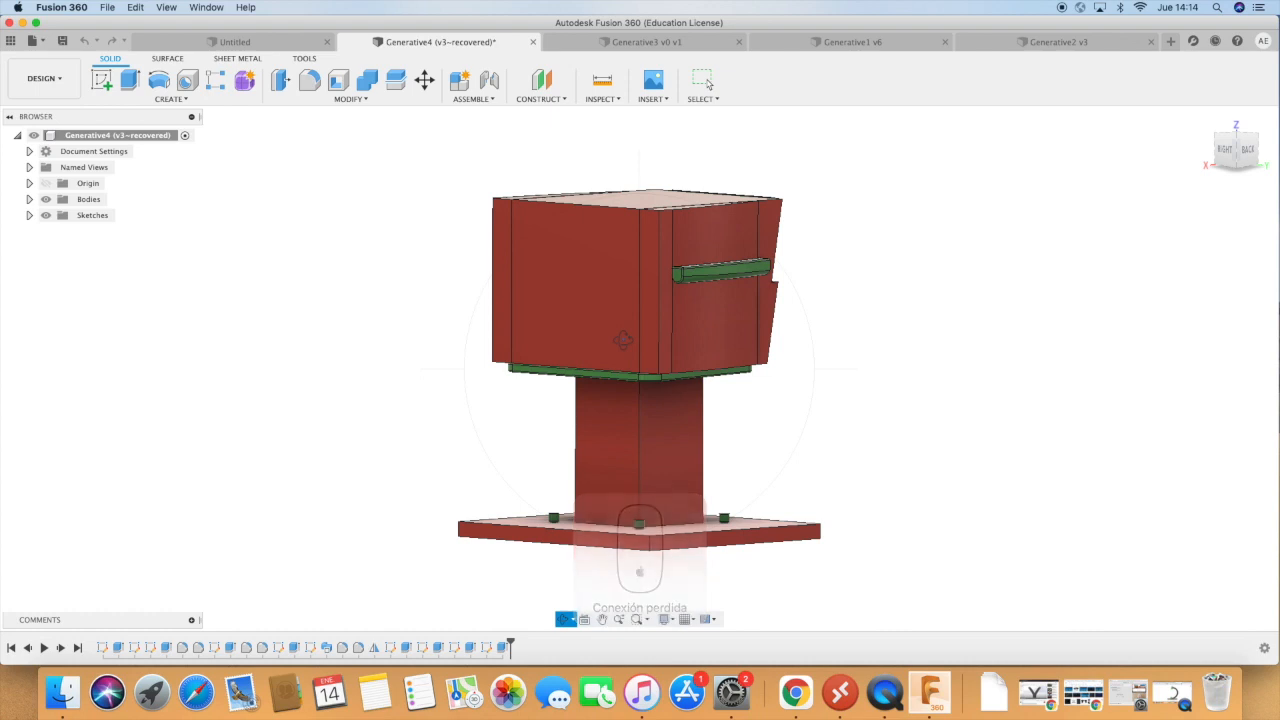
pyautogui.keyDown('shift'); pyautogui.moveTo(648, 470); pyautogui.dragTo(666, 550, button='middle'); pyautogui.keyUp('shift')
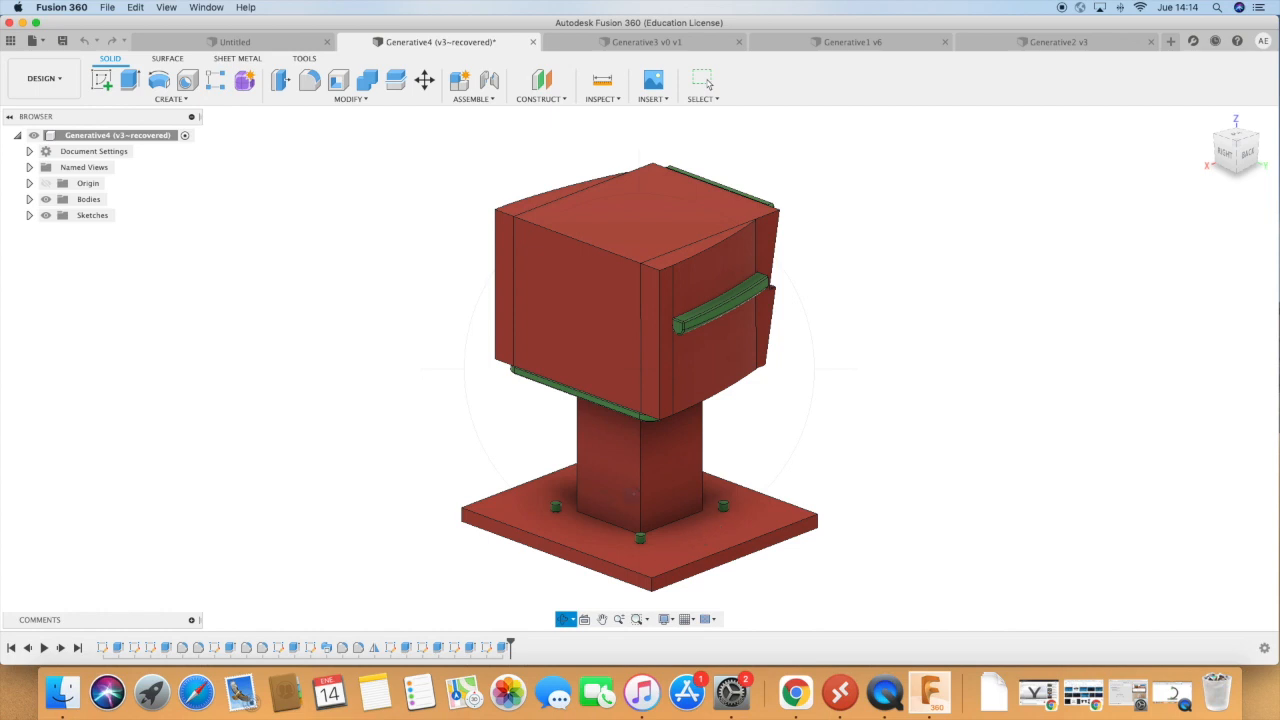
pyautogui.keyDown('shift'); pyautogui.moveTo(754, 505); pyautogui.dragTo(745, 429, button='middle'); pyautogui.keyUp('shift')
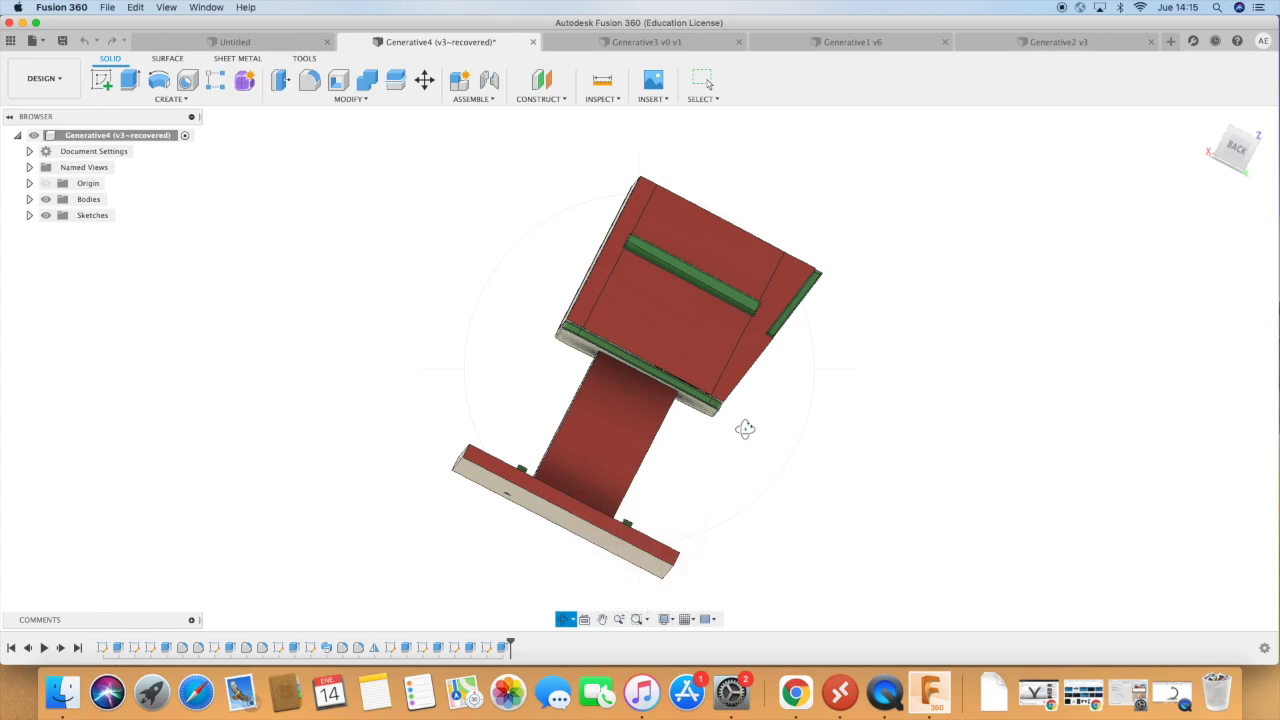
pyautogui.moveTo(773, 422)
pyautogui.keyDown('shift'); pyautogui.mouseDown(button='middle')
pyautogui.moveTo(823, 471)
pyautogui.moveTo(786, 443)
pyautogui.moveTo(787, 415)
pyautogui.mouseUp(button='middle'); pyautogui.keyUp('shift')
pyautogui.keyDown('shift'); pyautogui.moveTo(779, 527); pyautogui.dragTo(839, 514, button='middle'); pyautogui.keyUp('shift')
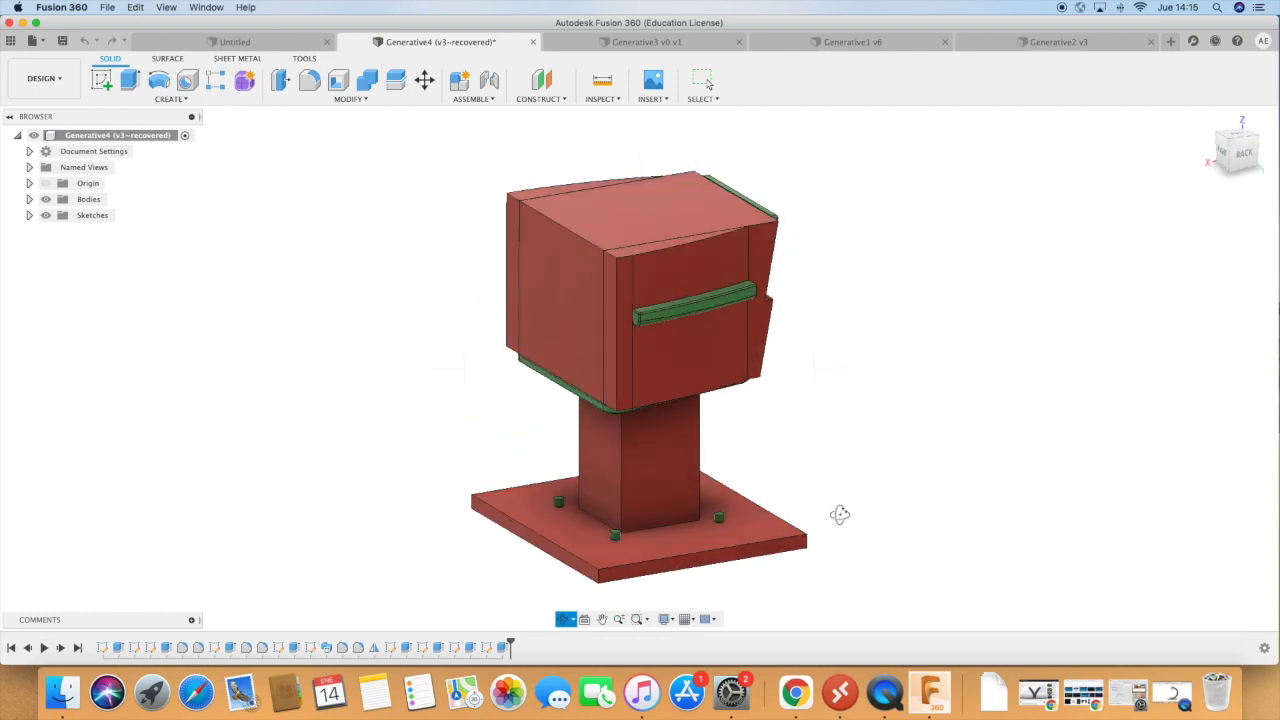
# Enter the Generative Design workspace for Generative4 and expand the model components to list all its bodies.
pyautogui.click(42, 78)
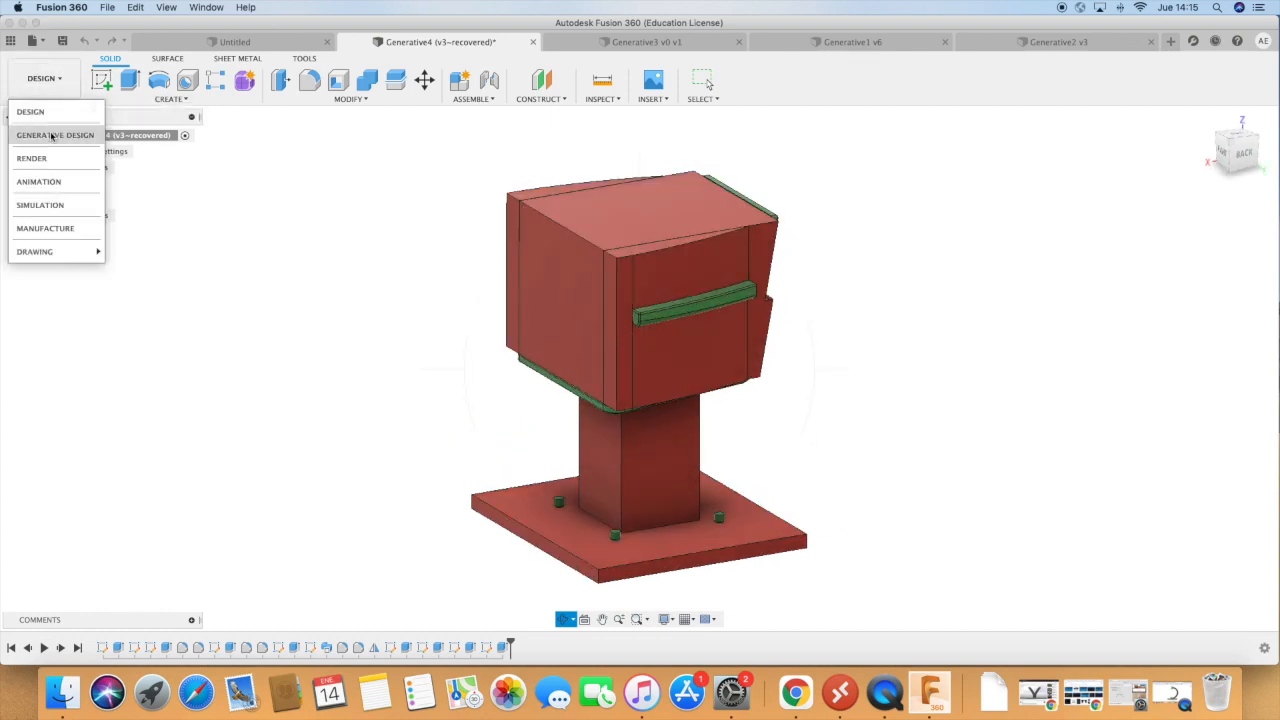
pyautogui.click(51, 132)
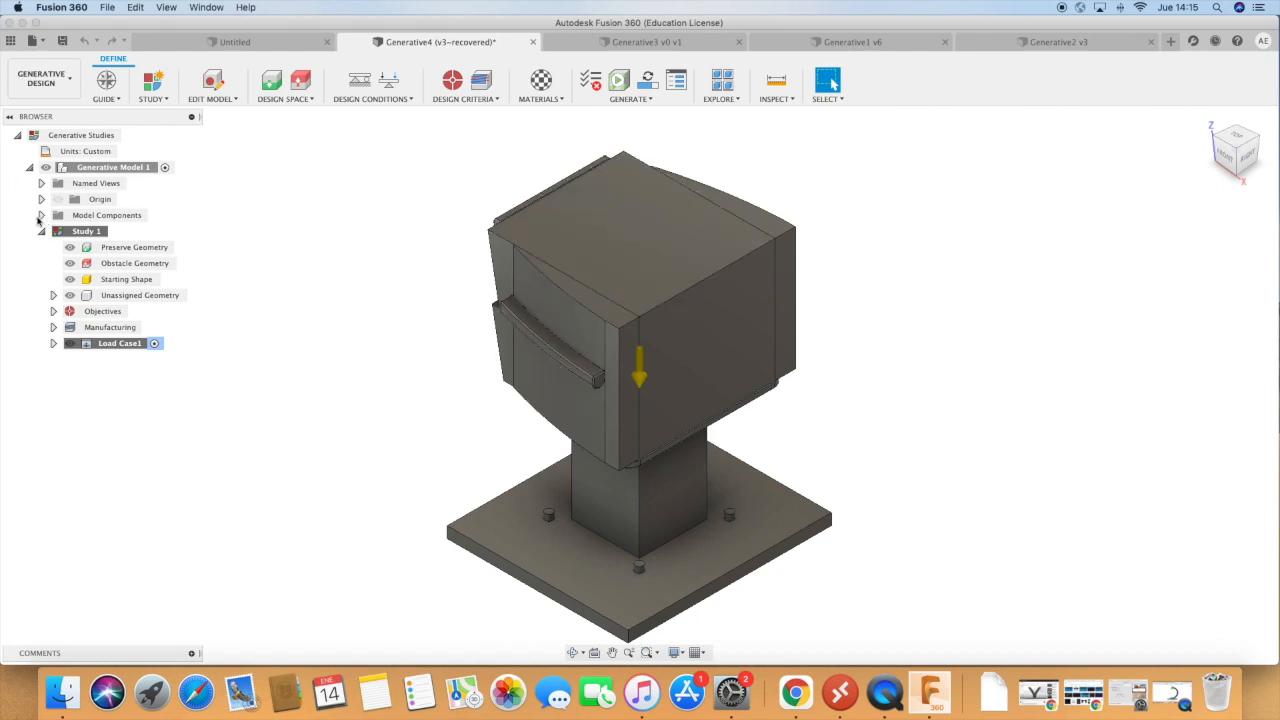
pyautogui.click(40, 216)
pyautogui.click(53, 231)
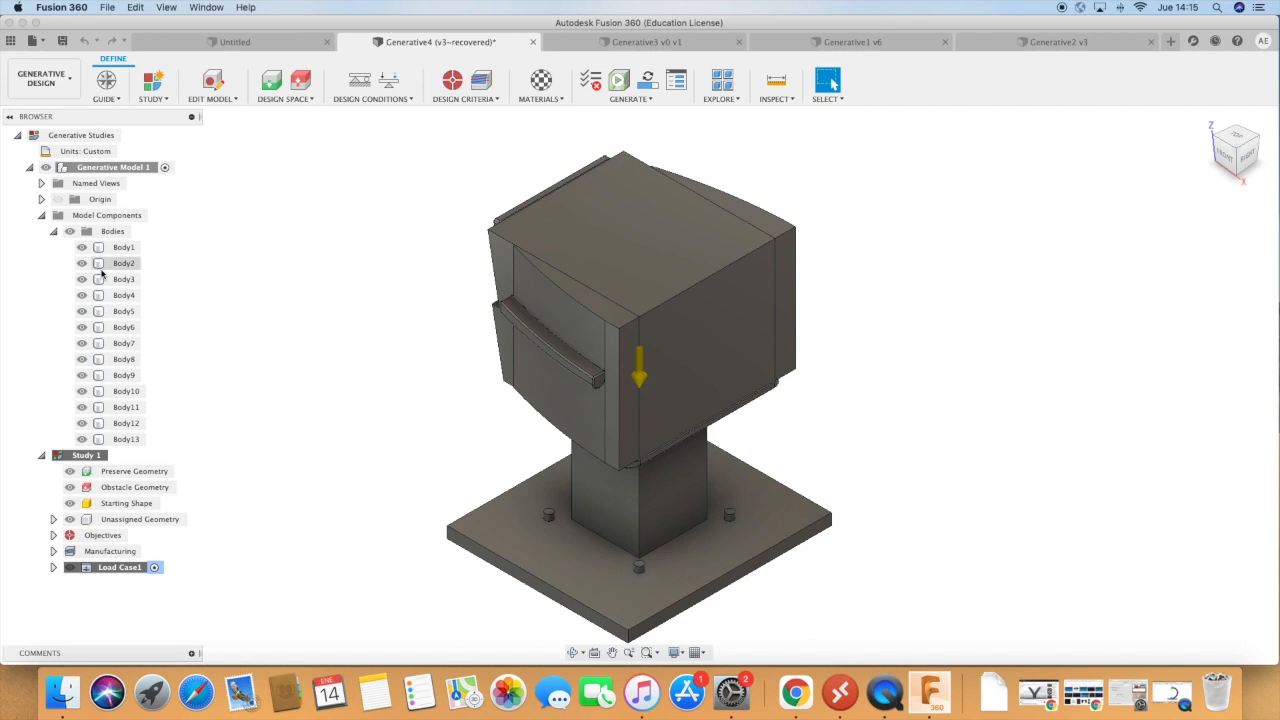
# Start the preserve geometry selection with the four small cylindrical pins around the column on the base plate.
pyautogui.click(125, 423)
pyautogui.click(338, 457)
pyautogui.click(271, 80)
pyautogui.click(565, 527)
pyautogui.click(548, 515)
pyautogui.click(639, 567)
pyautogui.click(729, 521)
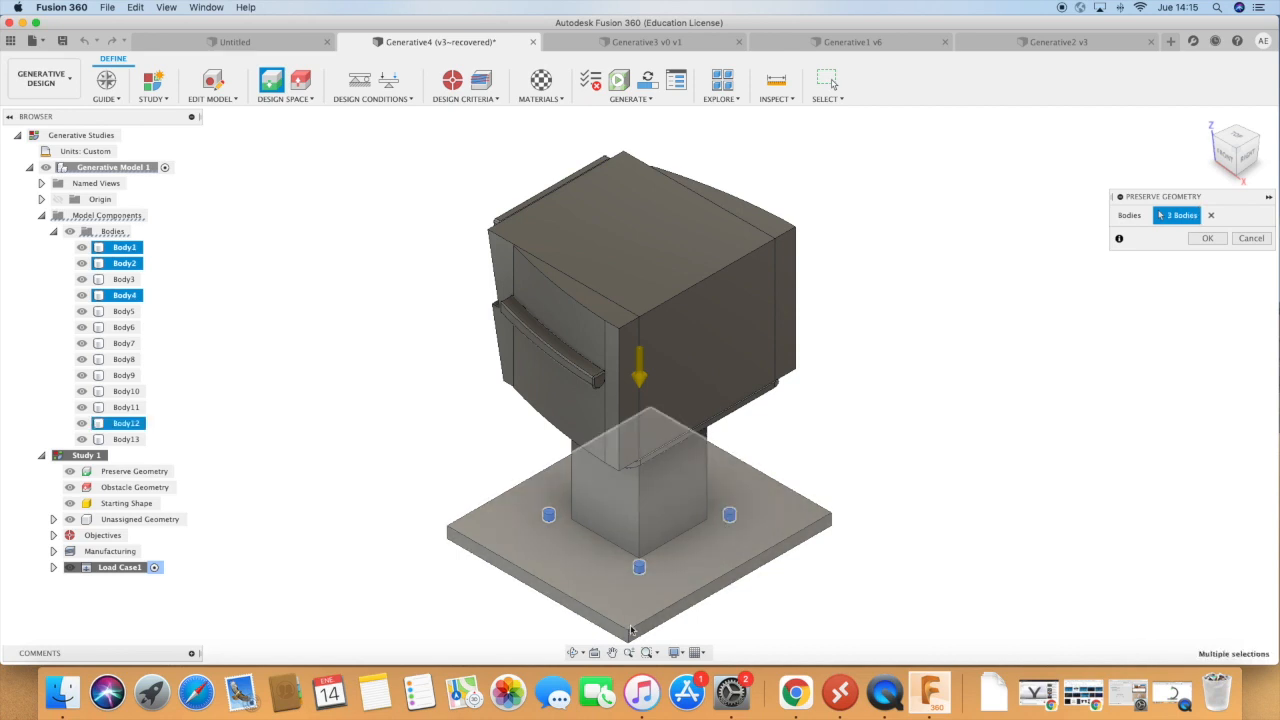
pyautogui.click(573, 653)
pyautogui.moveTo(484, 535); pyautogui.dragTo(735, 540)
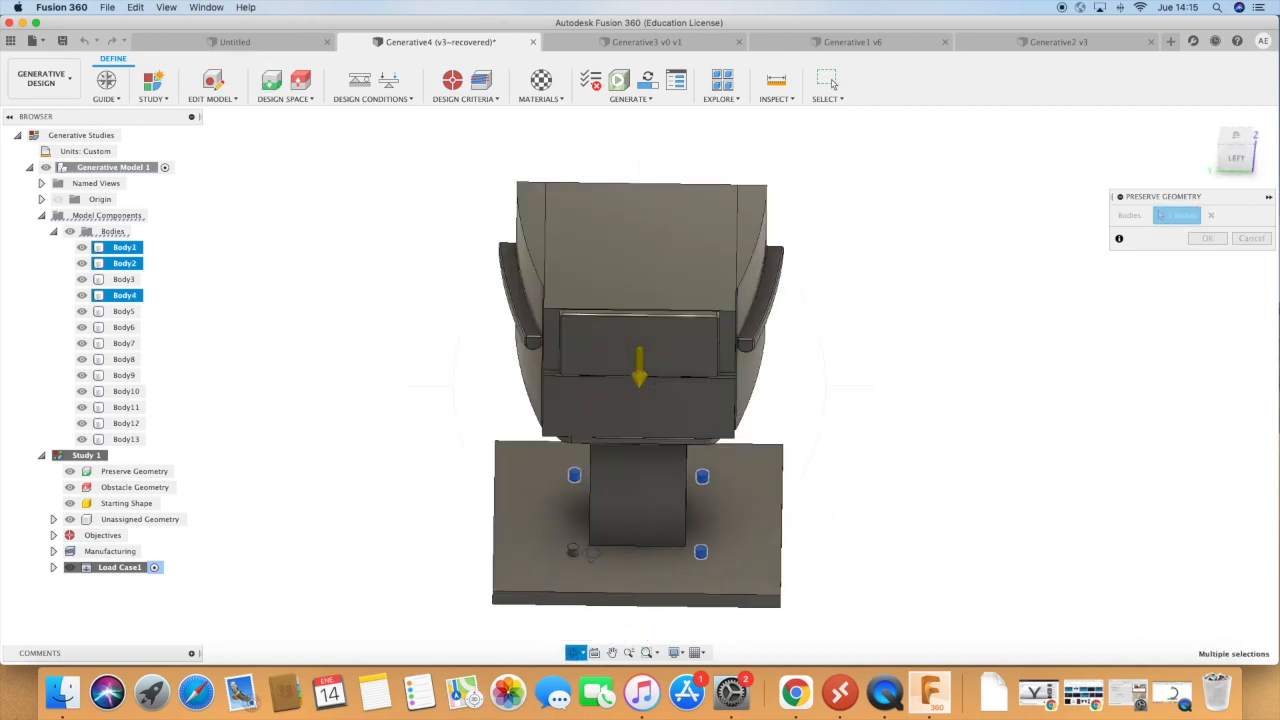
pyautogui.press('Escape')
# Add both armrests, the backrest and the seat plate to the preserve geometry and apply the selection.
pyautogui.click(515, 290)
pyautogui.click(763, 335)
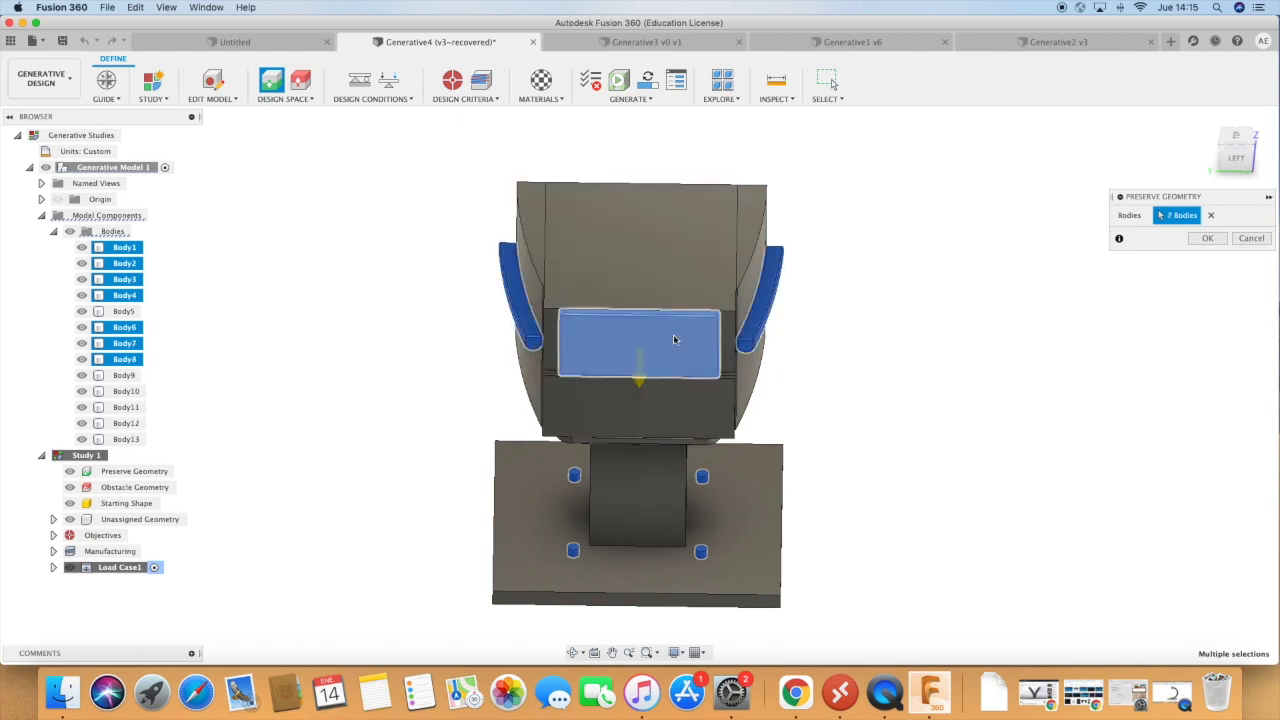
pyautogui.click(640, 350)
pyautogui.scroll(5, 663, 449)
pyautogui.click(664, 438)
pyautogui.scroll(-5, 662, 438)
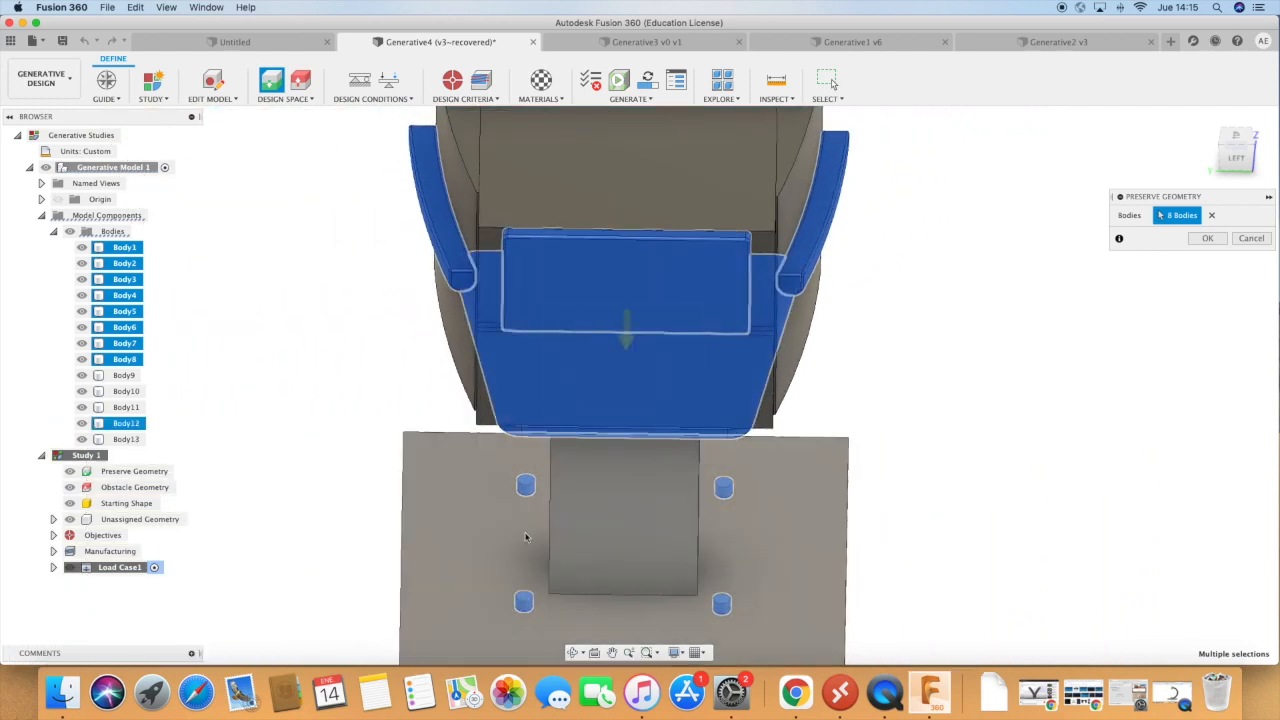
pyautogui.click(574, 652)
pyautogui.moveTo(758, 481); pyautogui.dragTo(867, 486)
pyautogui.press('Escape')
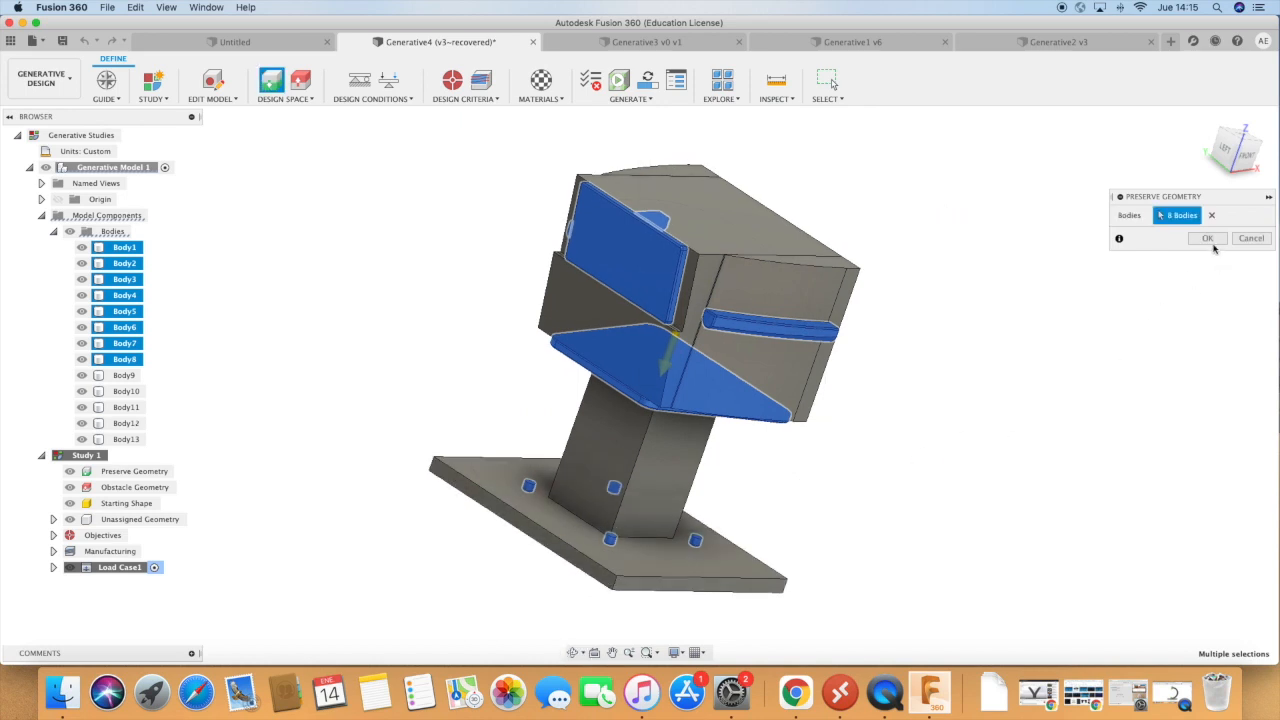
pyautogui.click(1207, 238)
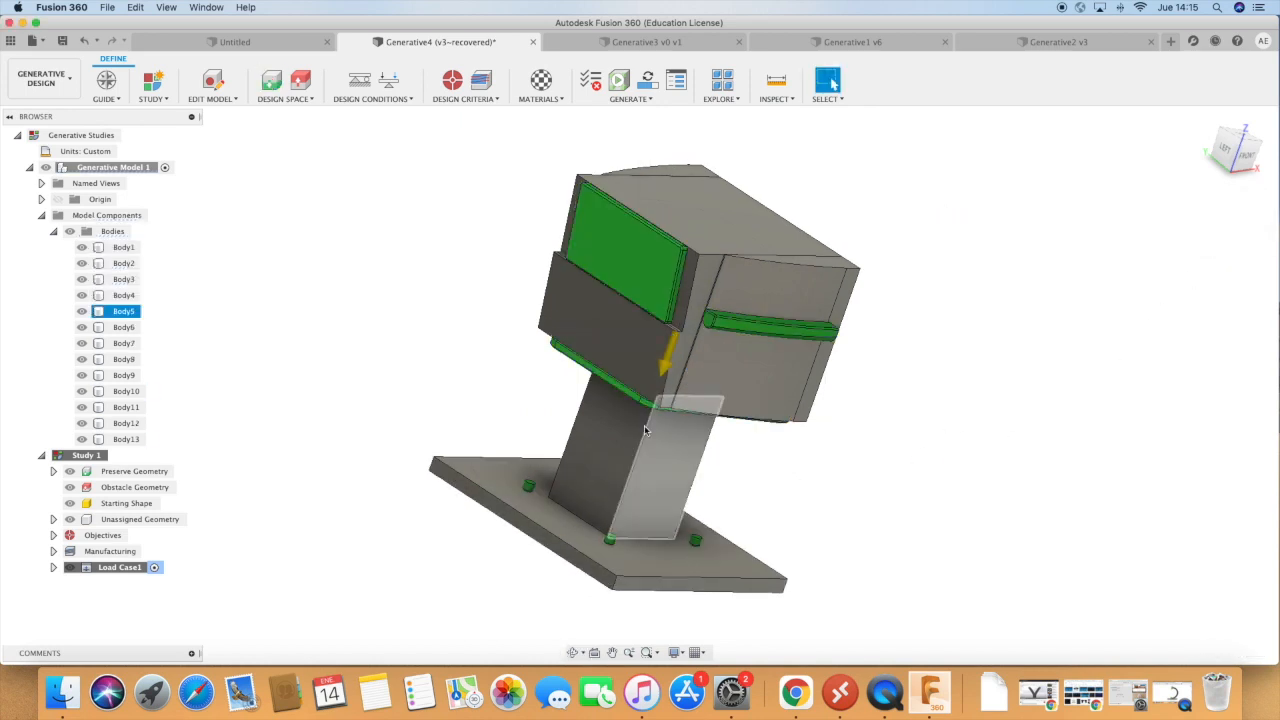
# Assign the central block, both side blocks, the column and the base plate (Body9 to Body13) as obstacle geometry.
pyautogui.click(298, 84)
pyautogui.click(725, 244)
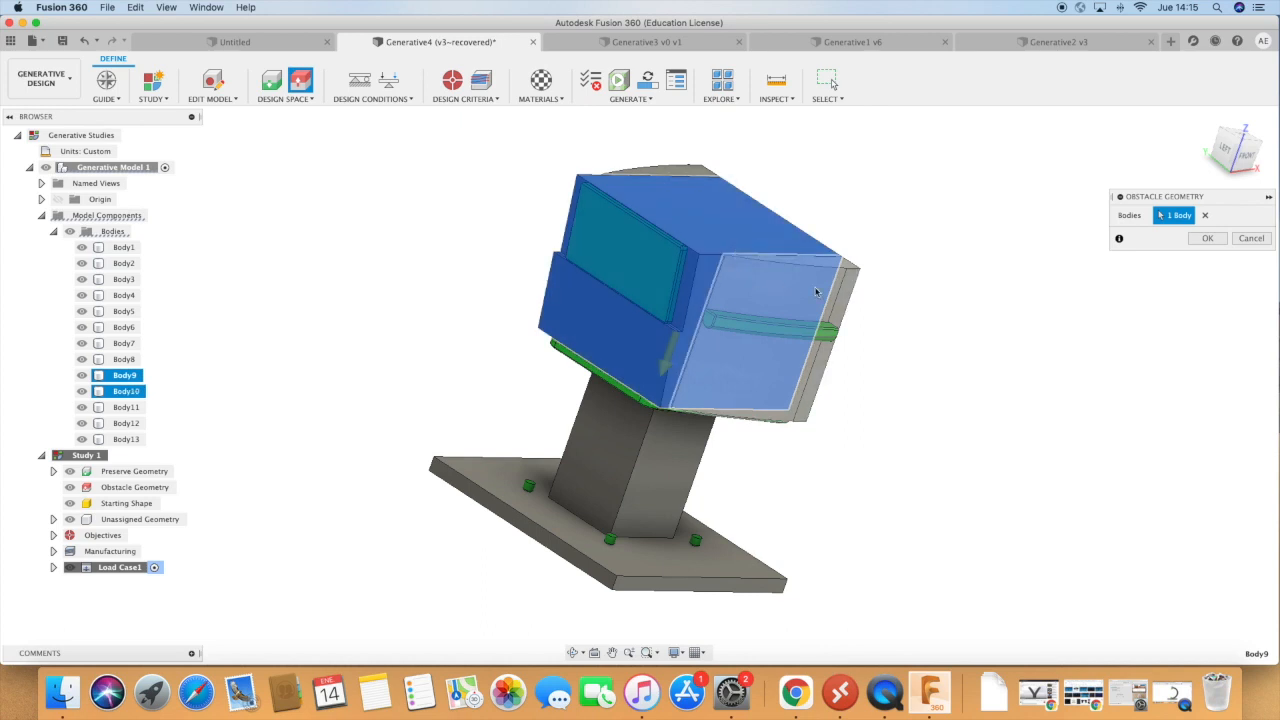
pyautogui.click(845, 290)
pyautogui.click(660, 178)
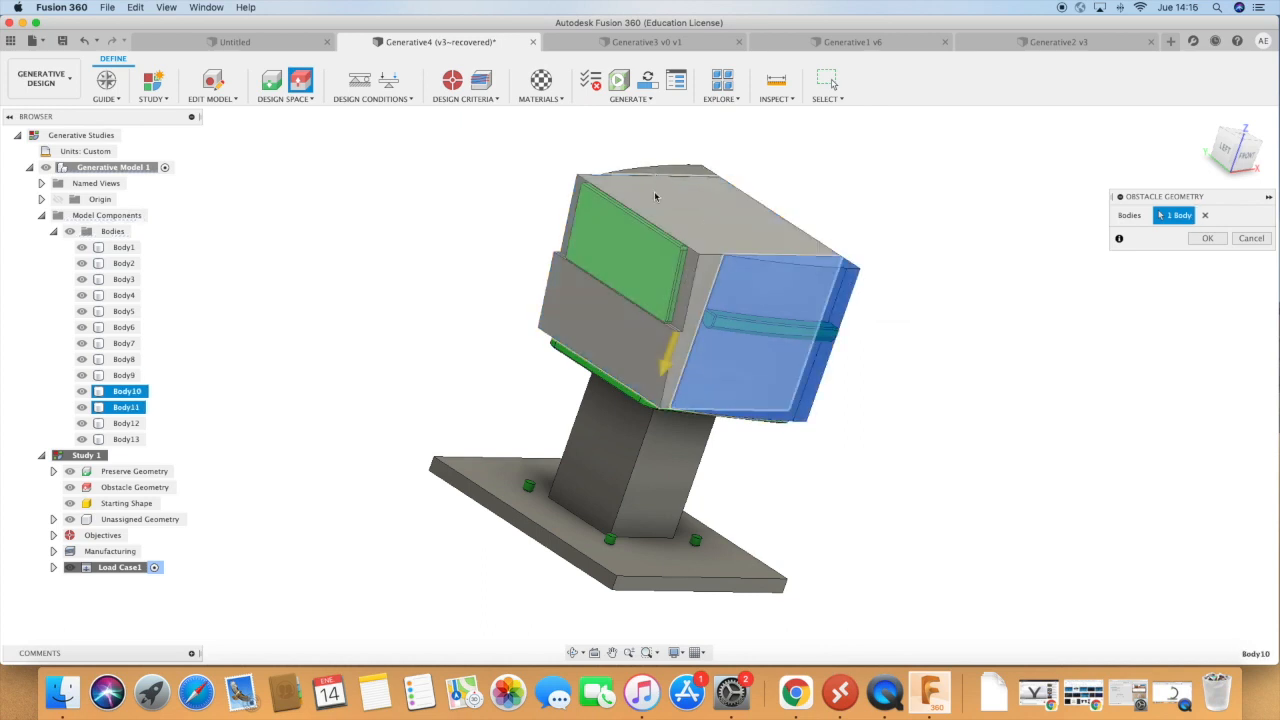
pyautogui.click(685, 166)
pyautogui.click(685, 170)
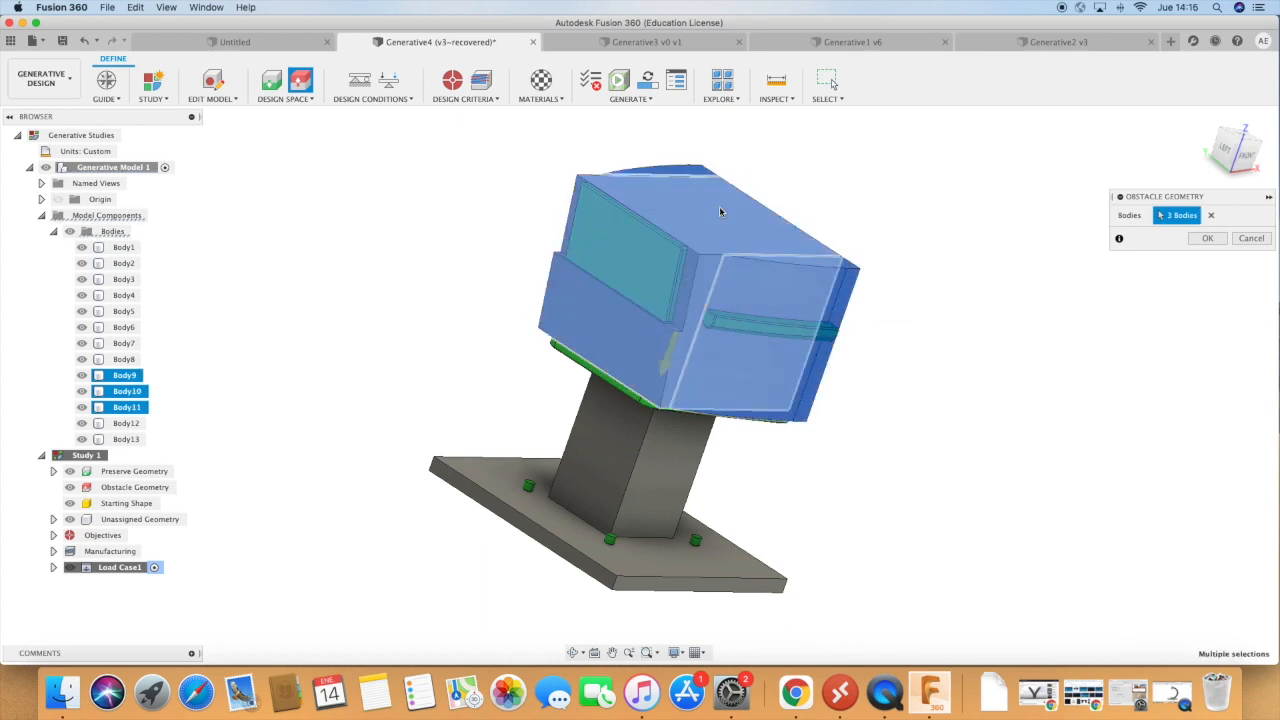
pyautogui.click(607, 449)
pyautogui.click(568, 518)
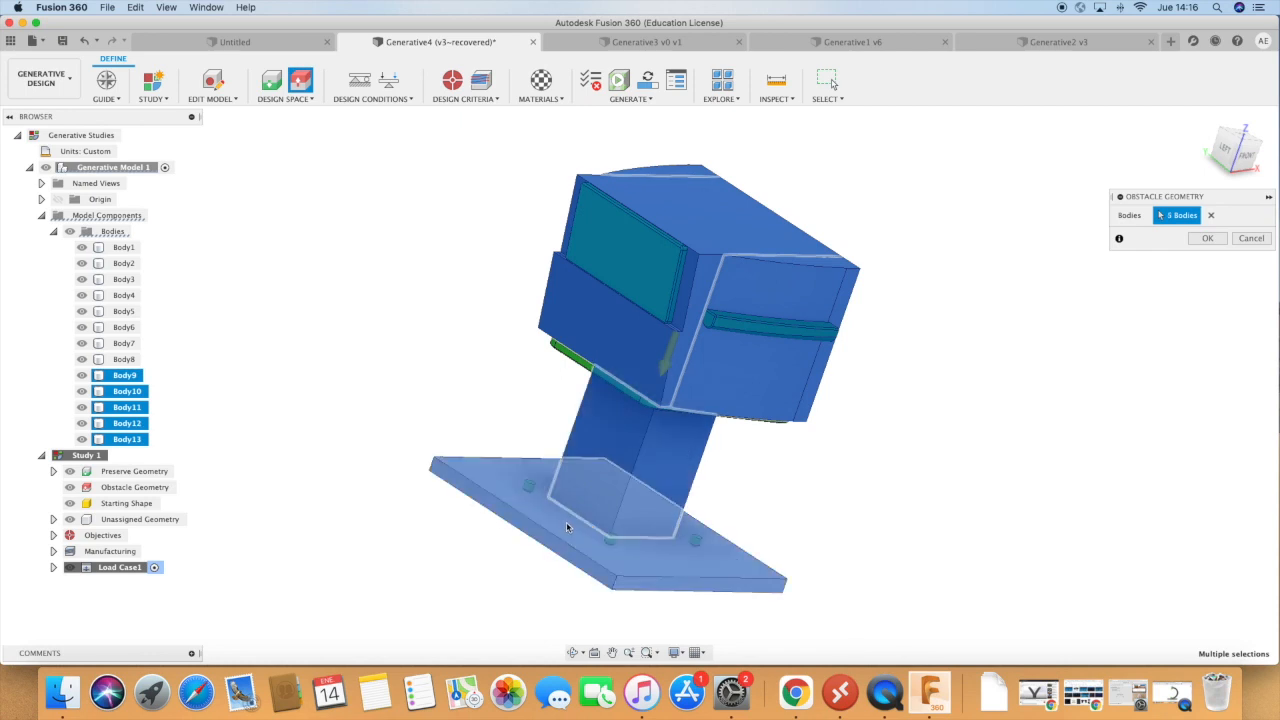
pyautogui.click(1207, 238)
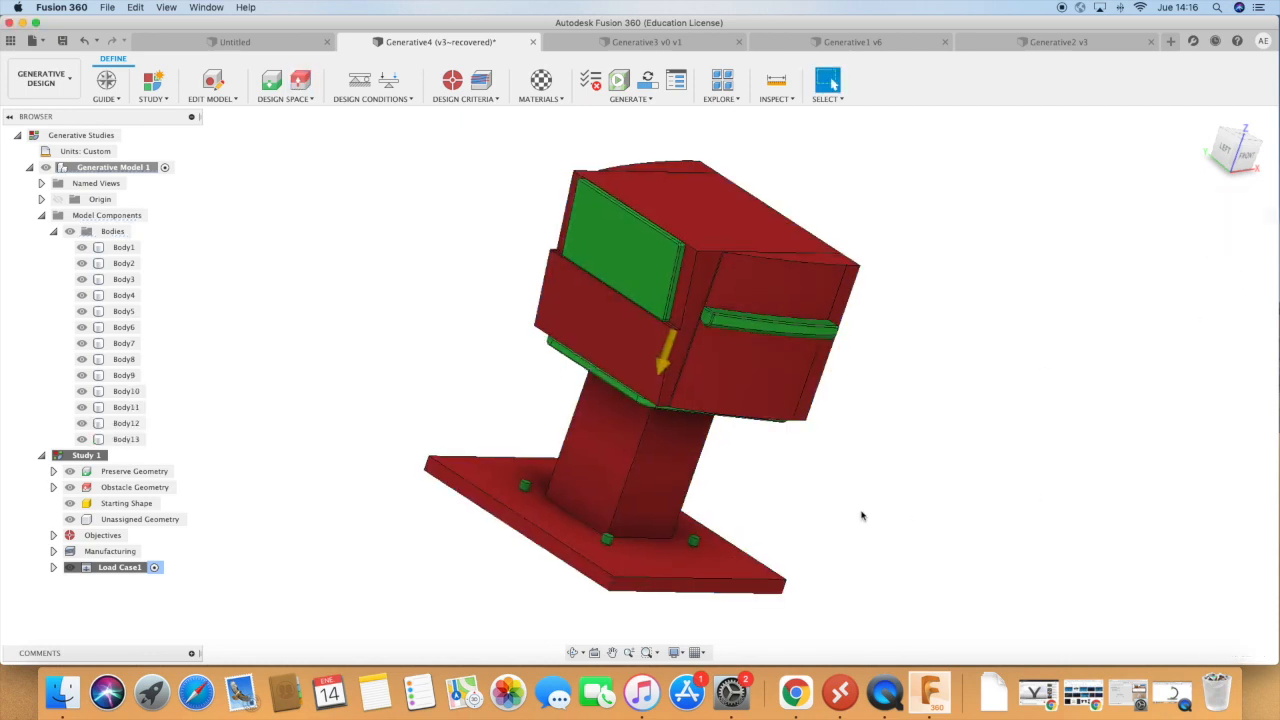
# Examine the model from the other side and recheck which bodies are assigned as preserve geometry.
pyautogui.click(572, 654)
pyautogui.moveTo(700, 580); pyautogui.dragTo(723, 357)
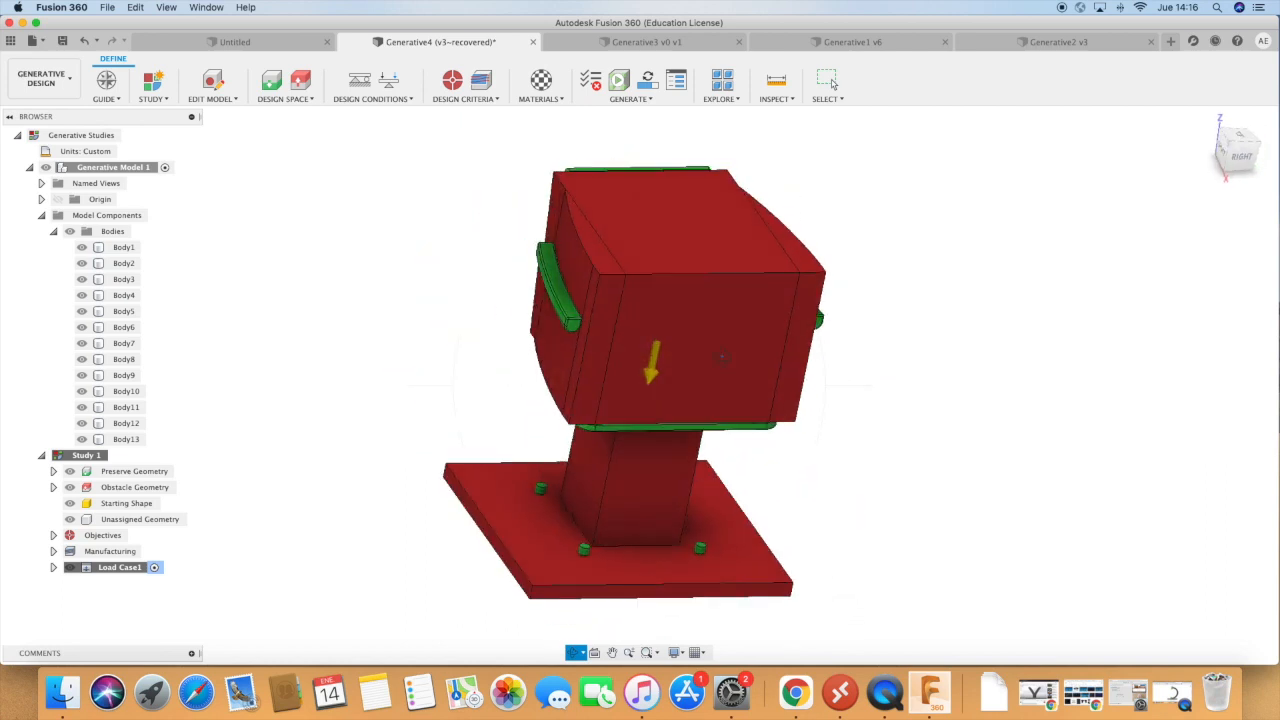
pyautogui.click(272, 88)
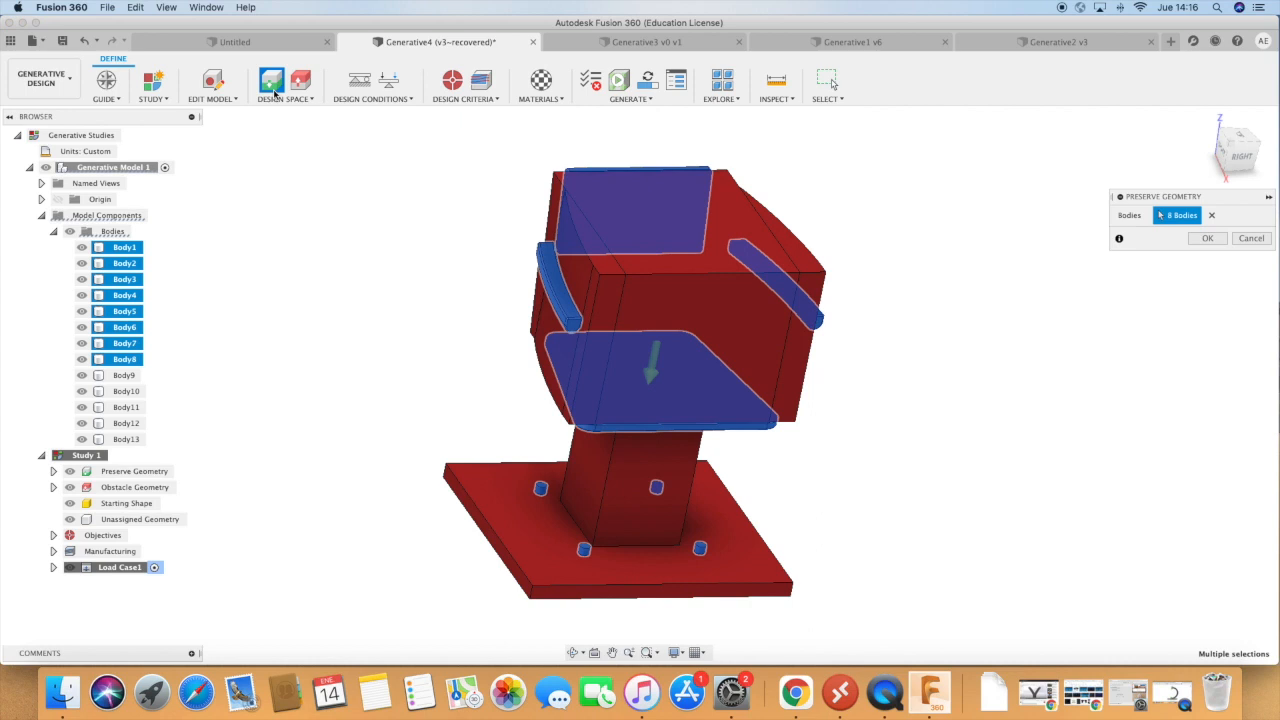
pyautogui.click(1203, 238)
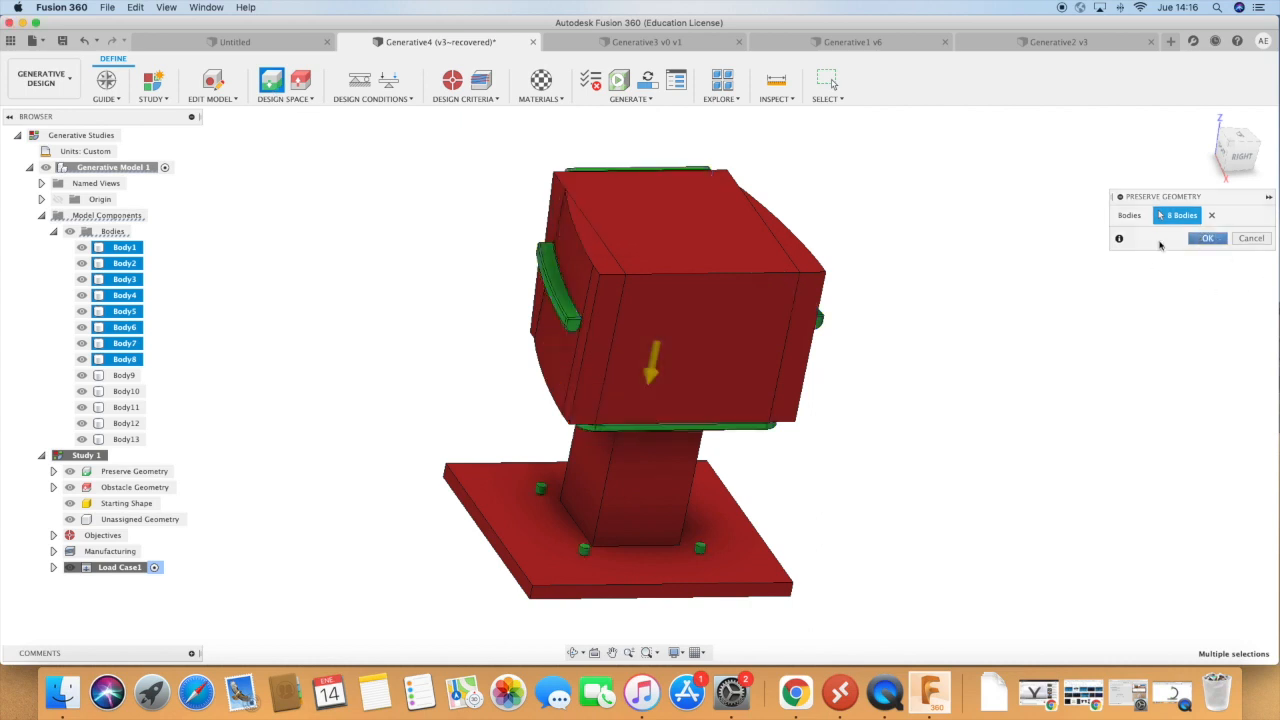
# Begin a fixed structural constraint and hide the base plate (Body12) to expose the undersides of the four pins.
pyautogui.click(359, 84)
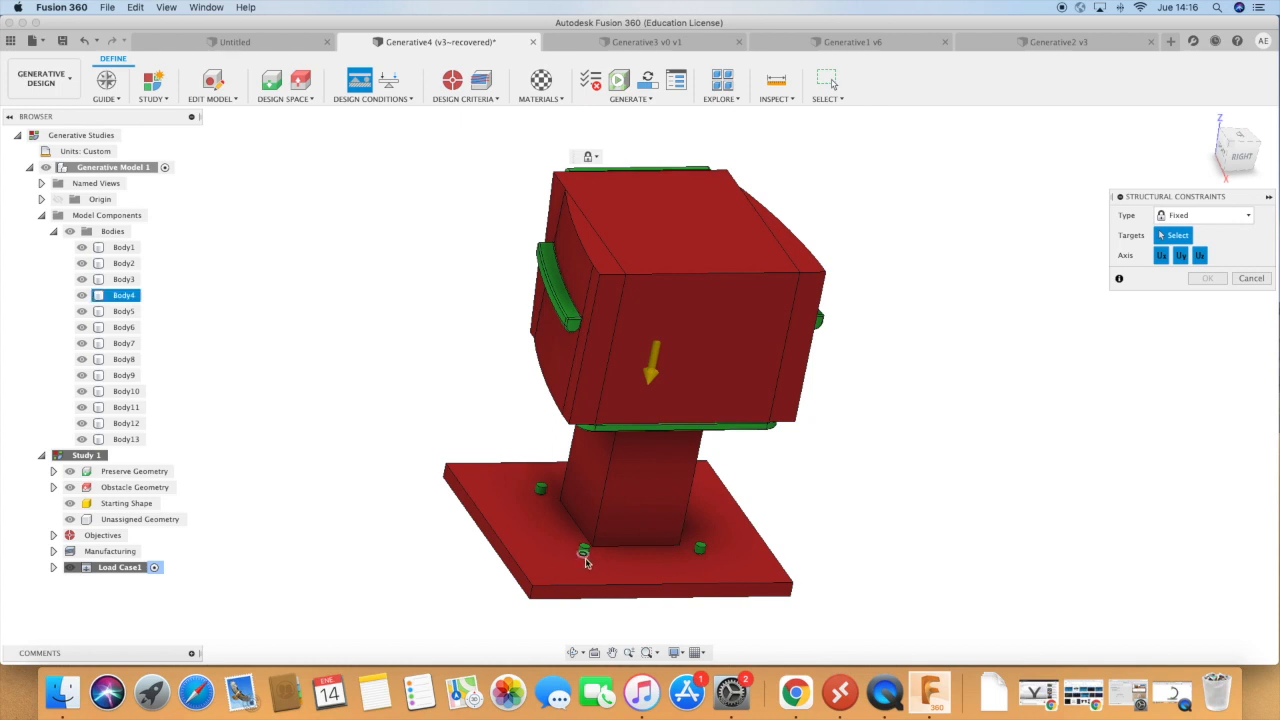
pyautogui.click(83, 424)
pyautogui.click(574, 652)
pyautogui.moveTo(648, 584); pyautogui.dragTo(659, 426)
pyautogui.scroll(6, 664, 221)
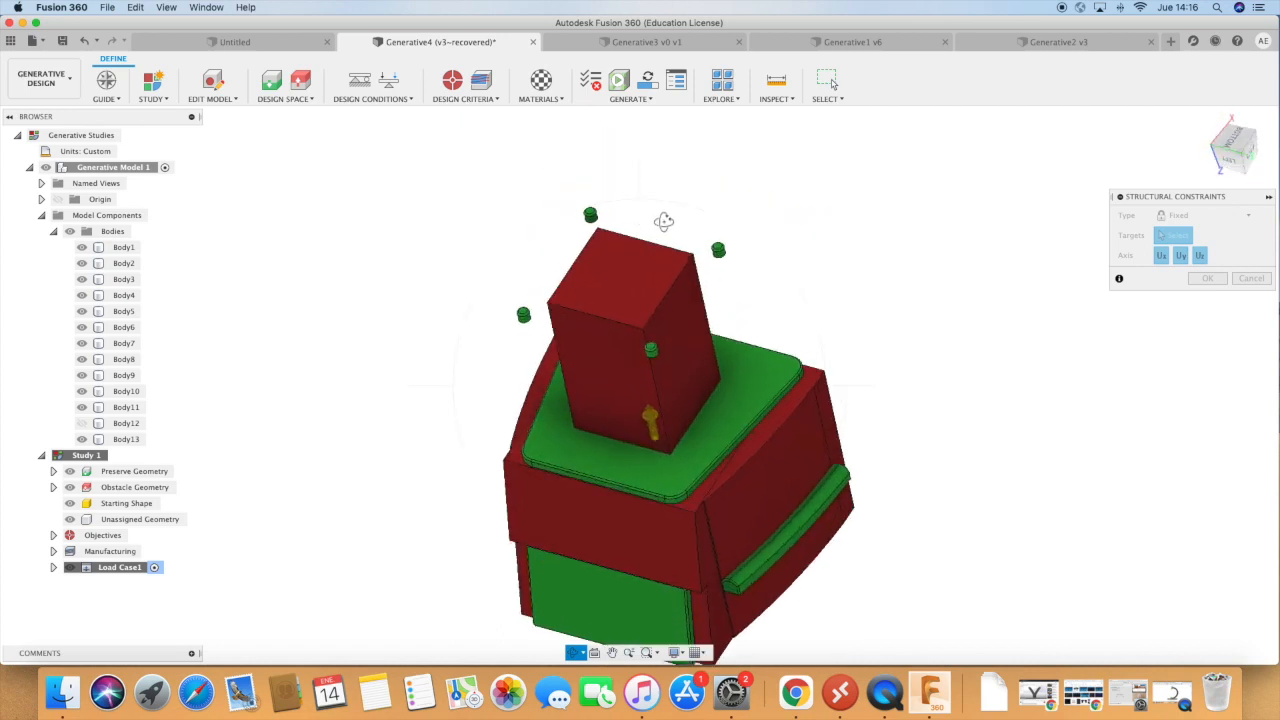
pyautogui.press('Escape')
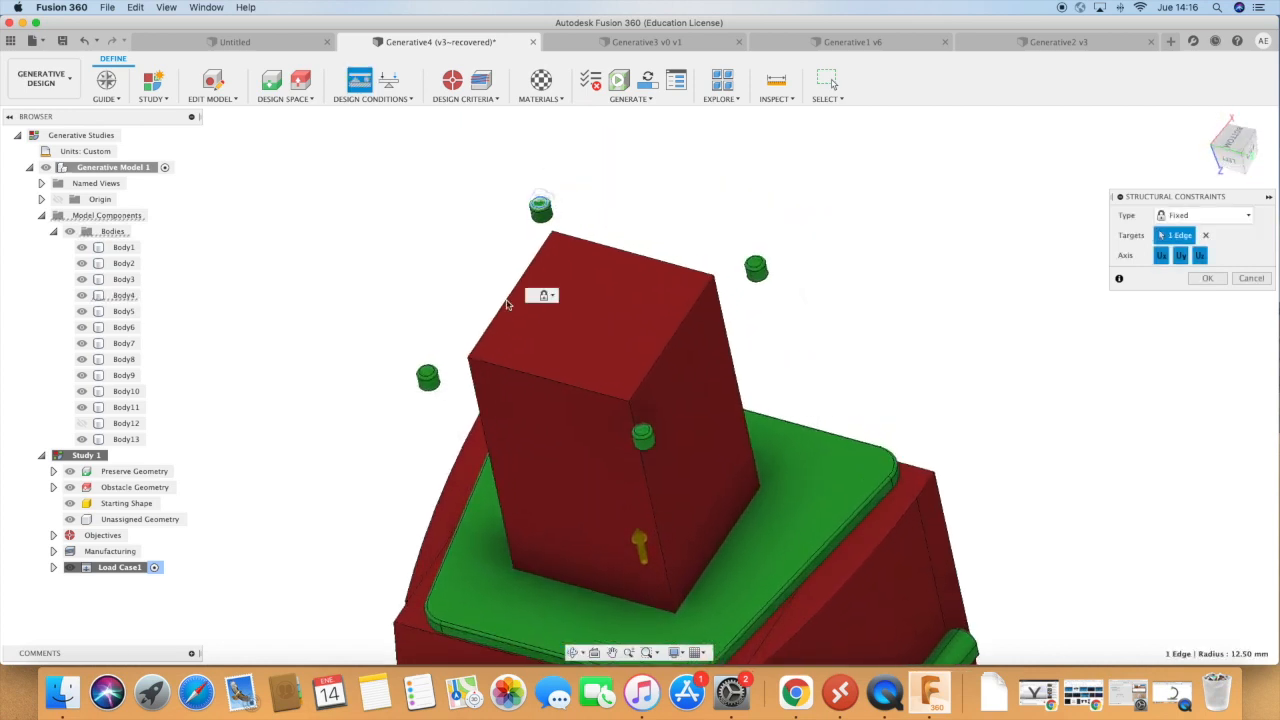
pyautogui.click(471, 405)
pyautogui.click(428, 370)
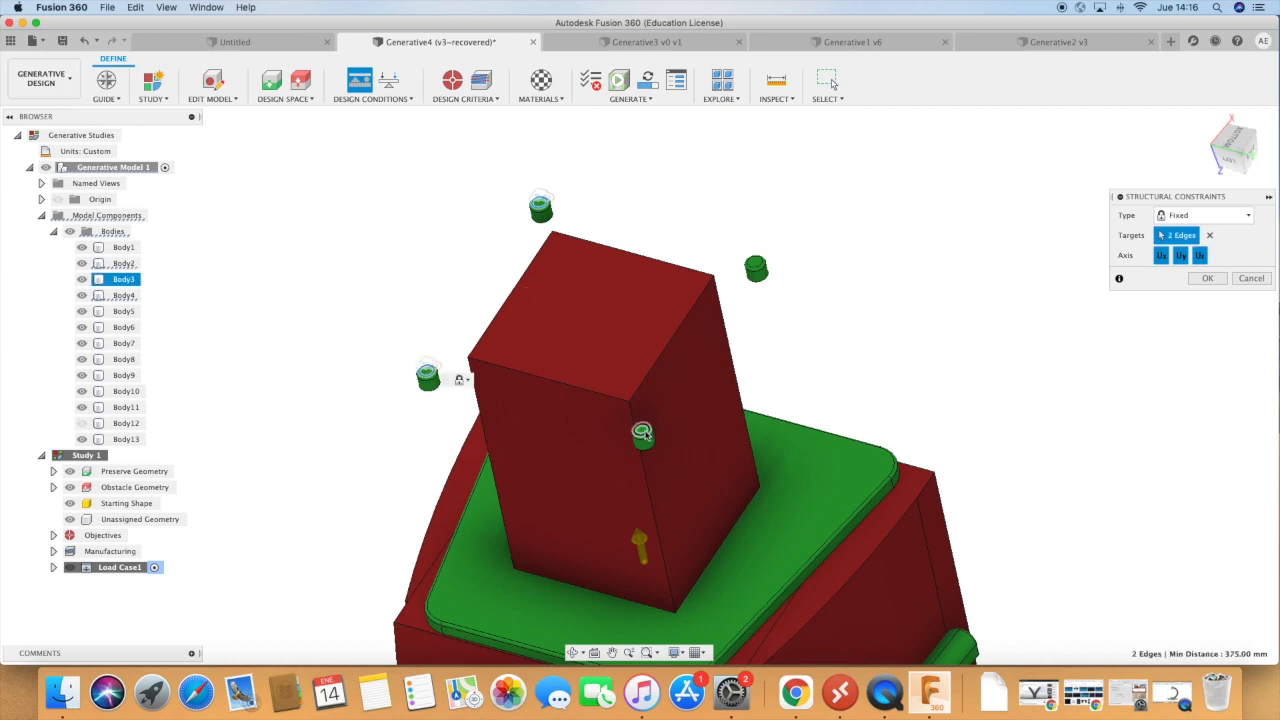
pyautogui.click(646, 436)
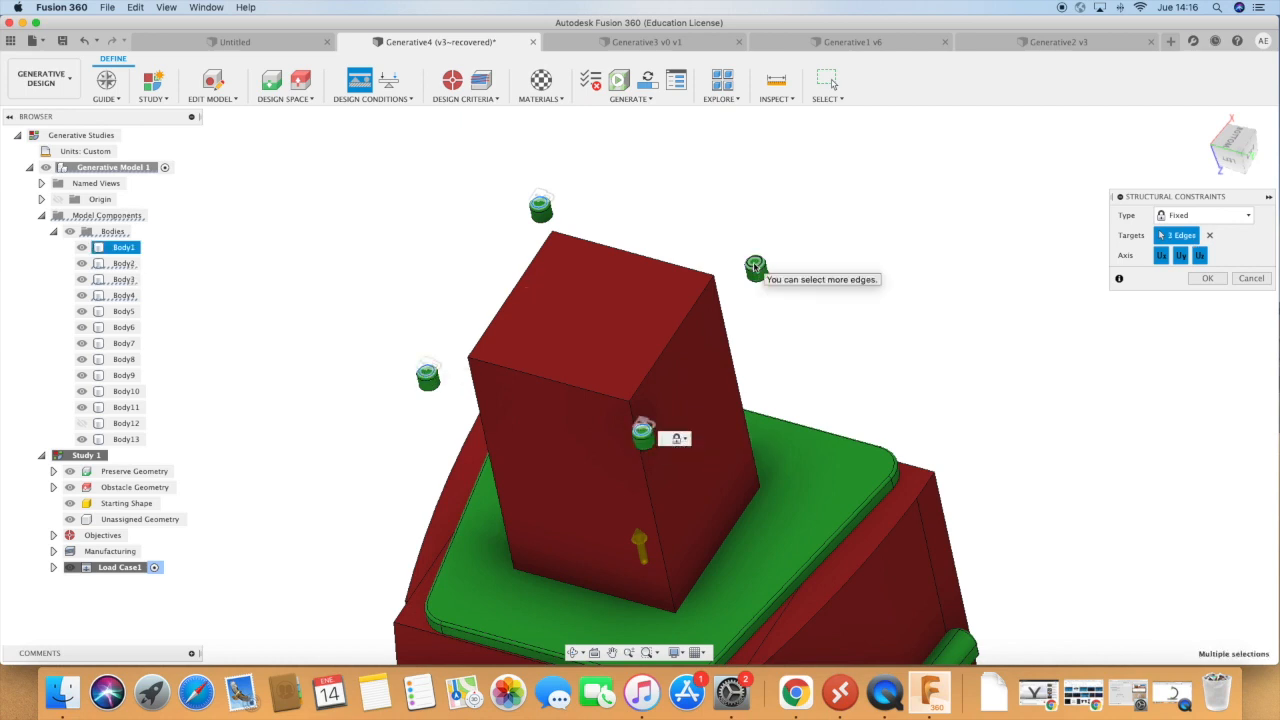
pyautogui.scroll(1, 755, 266)
pyautogui.click(530, 207)
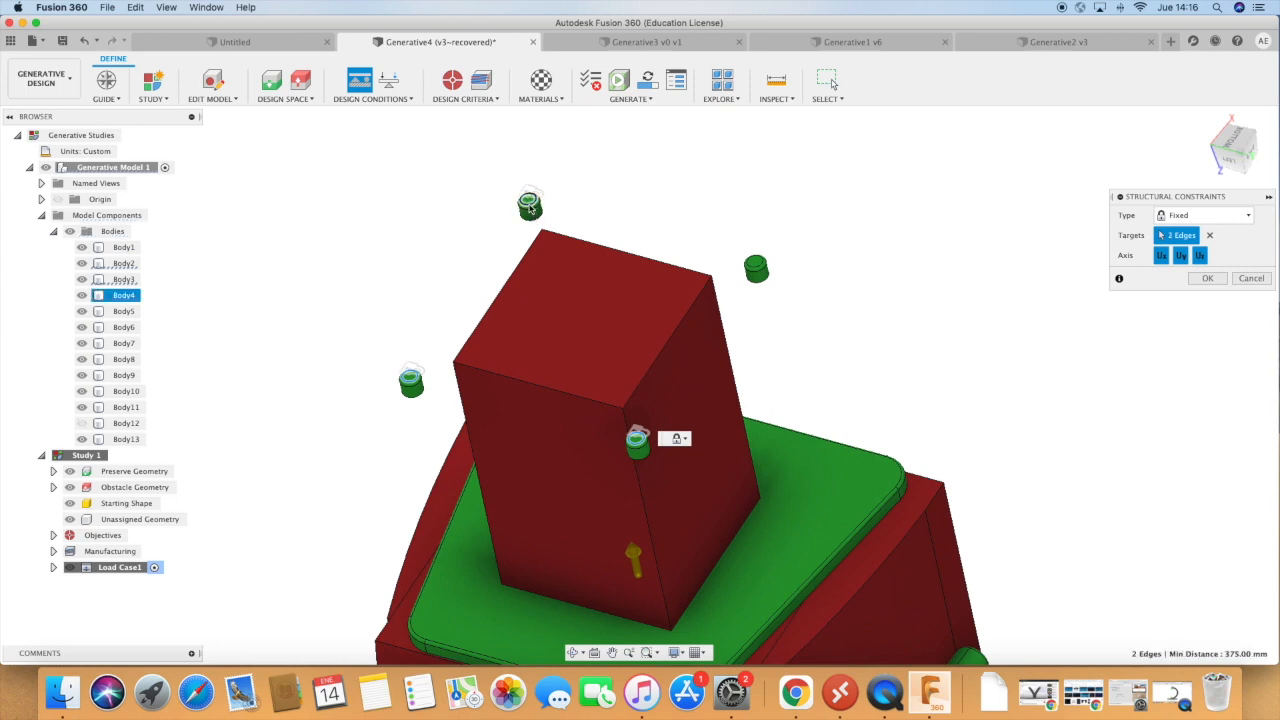
pyautogui.click(410, 382)
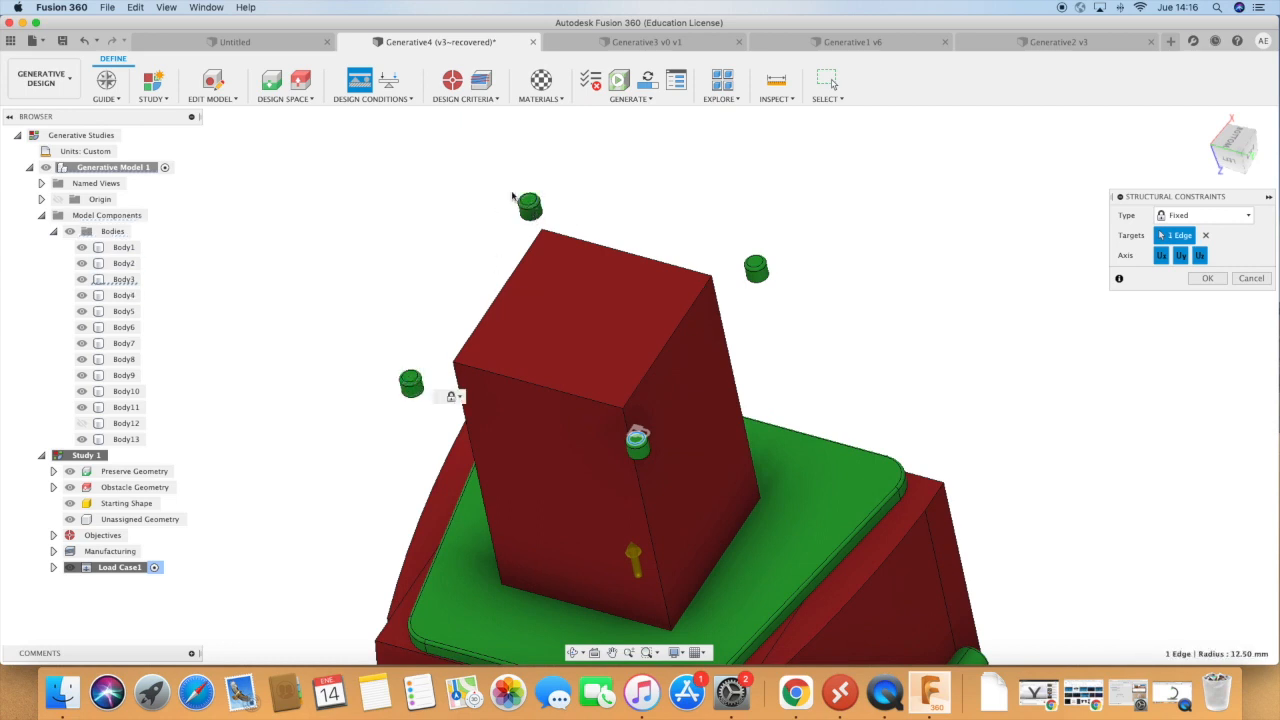
pyautogui.scroll(5, 530, 207)
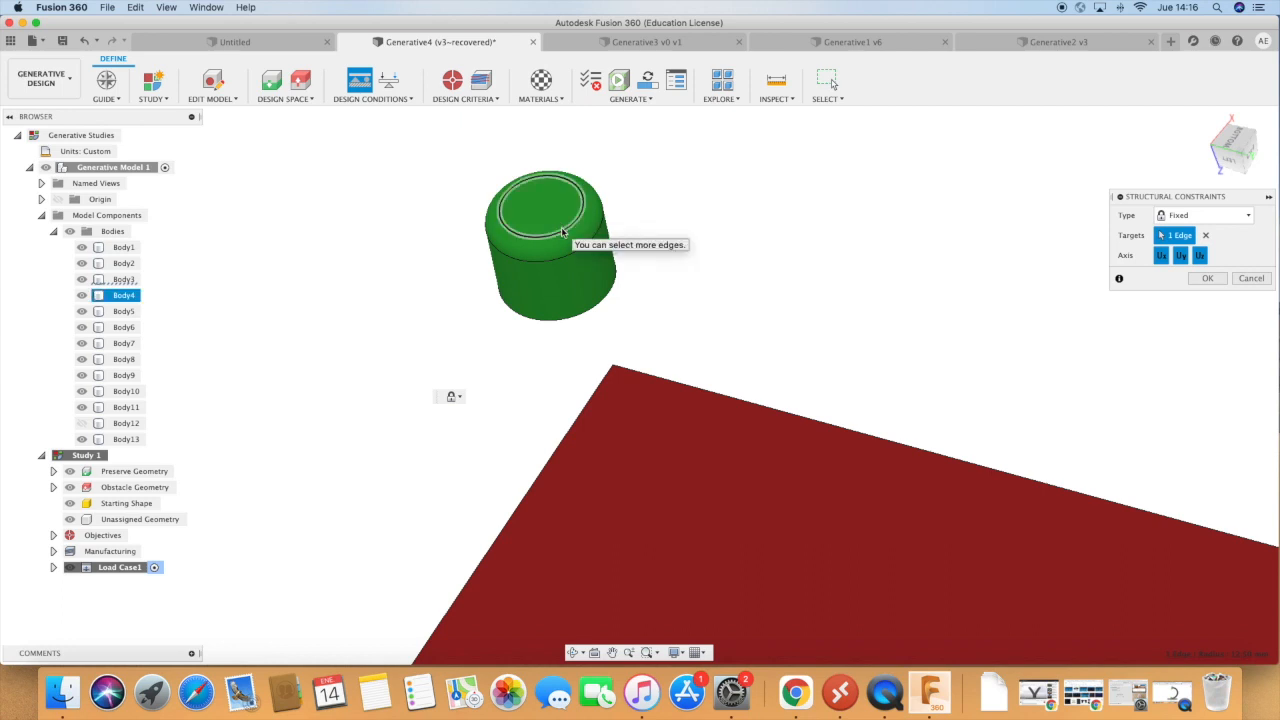
pyautogui.click(1205, 236)
# Apply the fixed constraint to the flat bottom faces of the four pins.
pyautogui.click(558, 212)
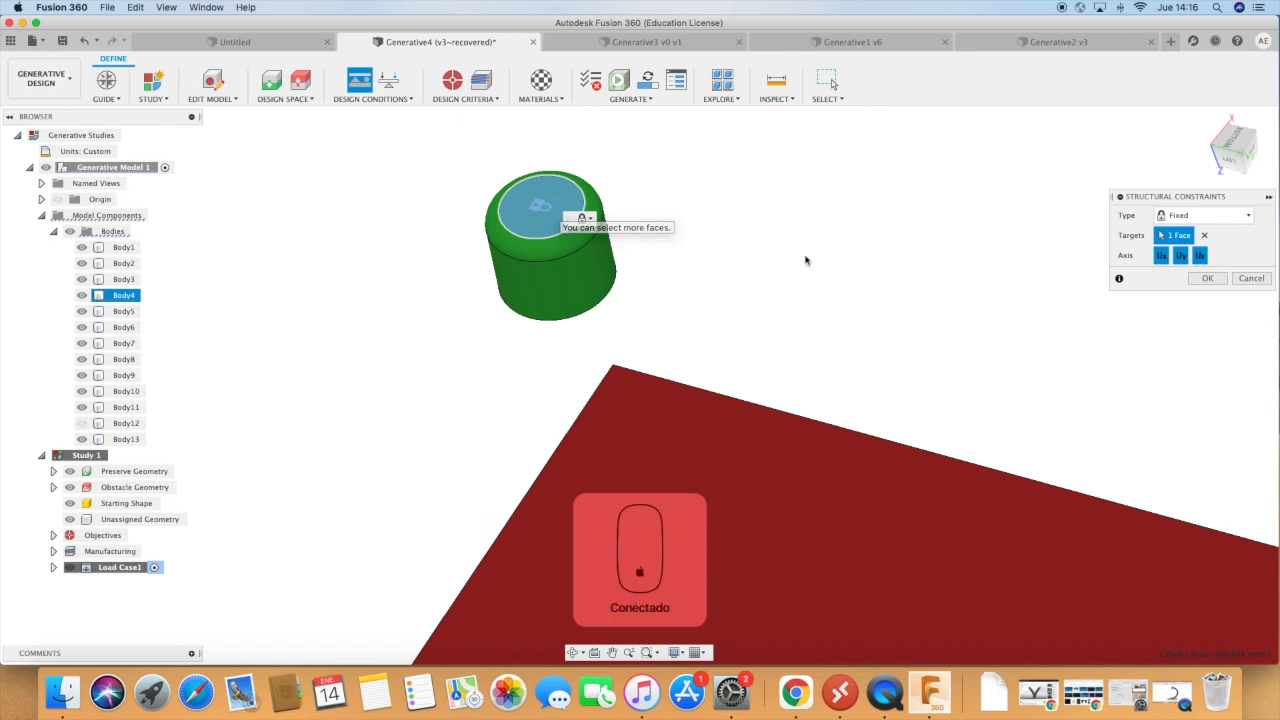
pyautogui.scroll(-2, 808, 222)
pyautogui.scroll(-7, 808, 222)
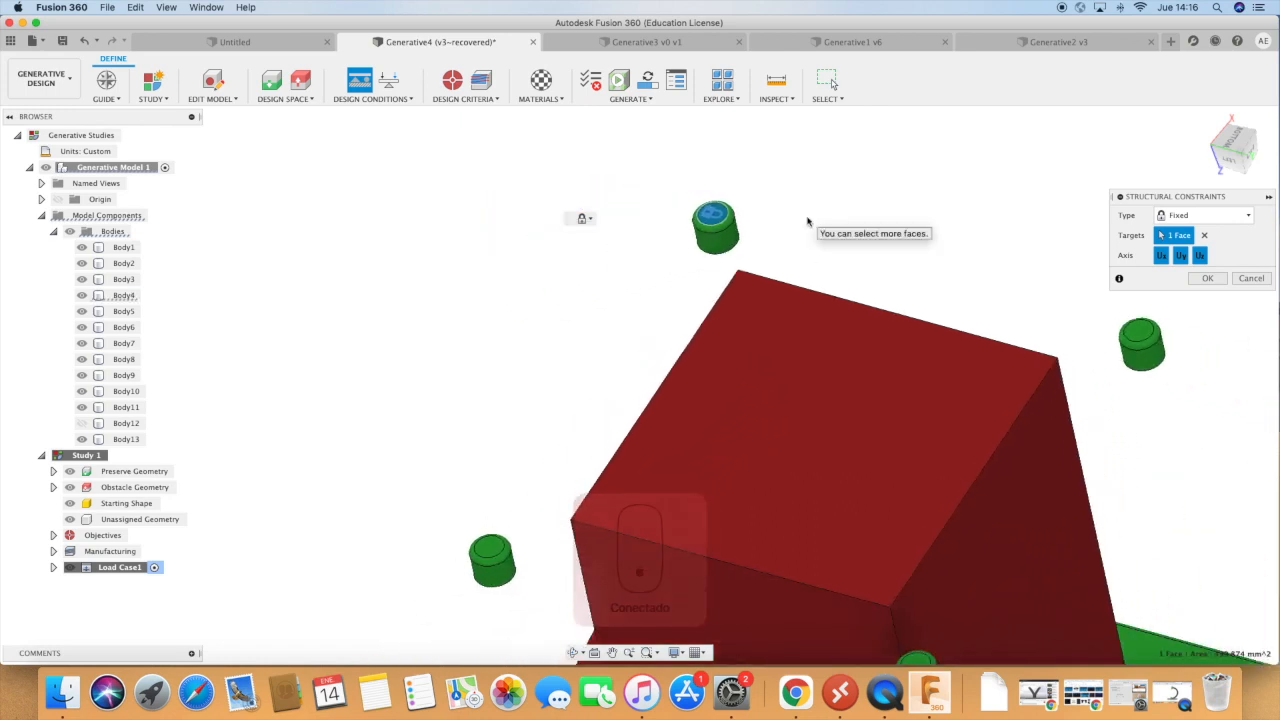
pyautogui.click(500, 545)
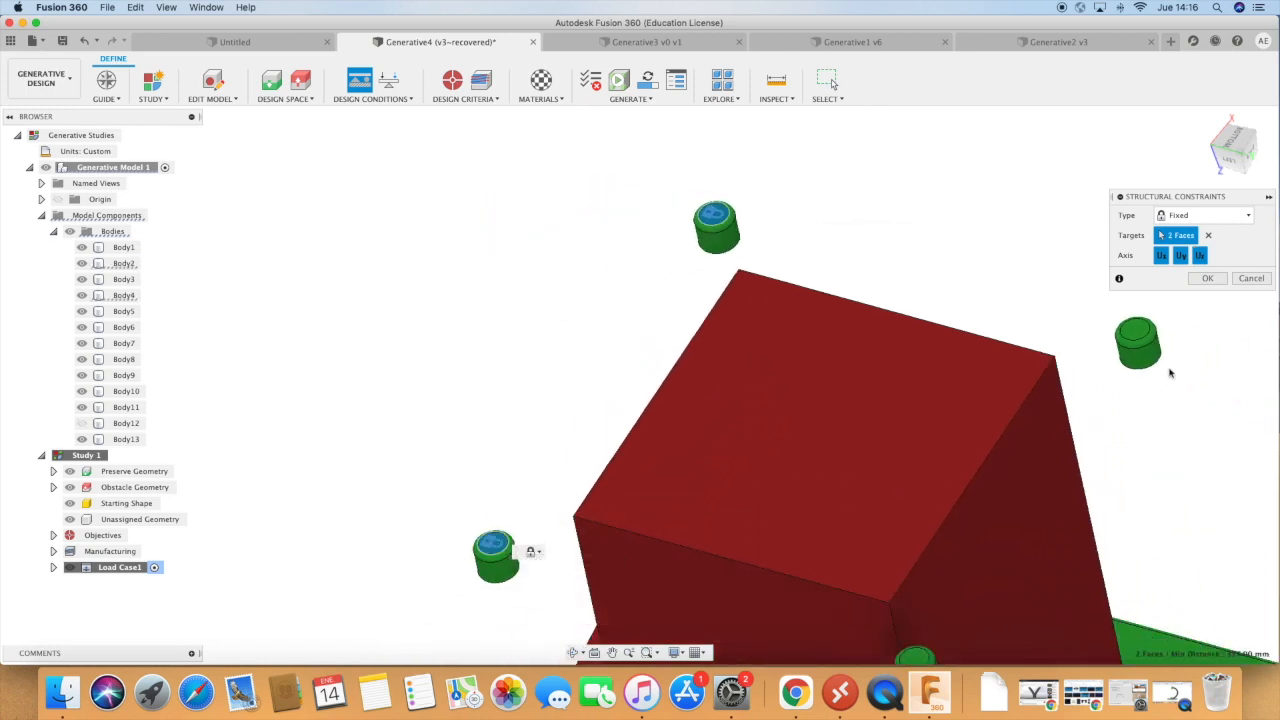
pyautogui.click(1142, 333)
pyautogui.scroll(-3, 1204, 383)
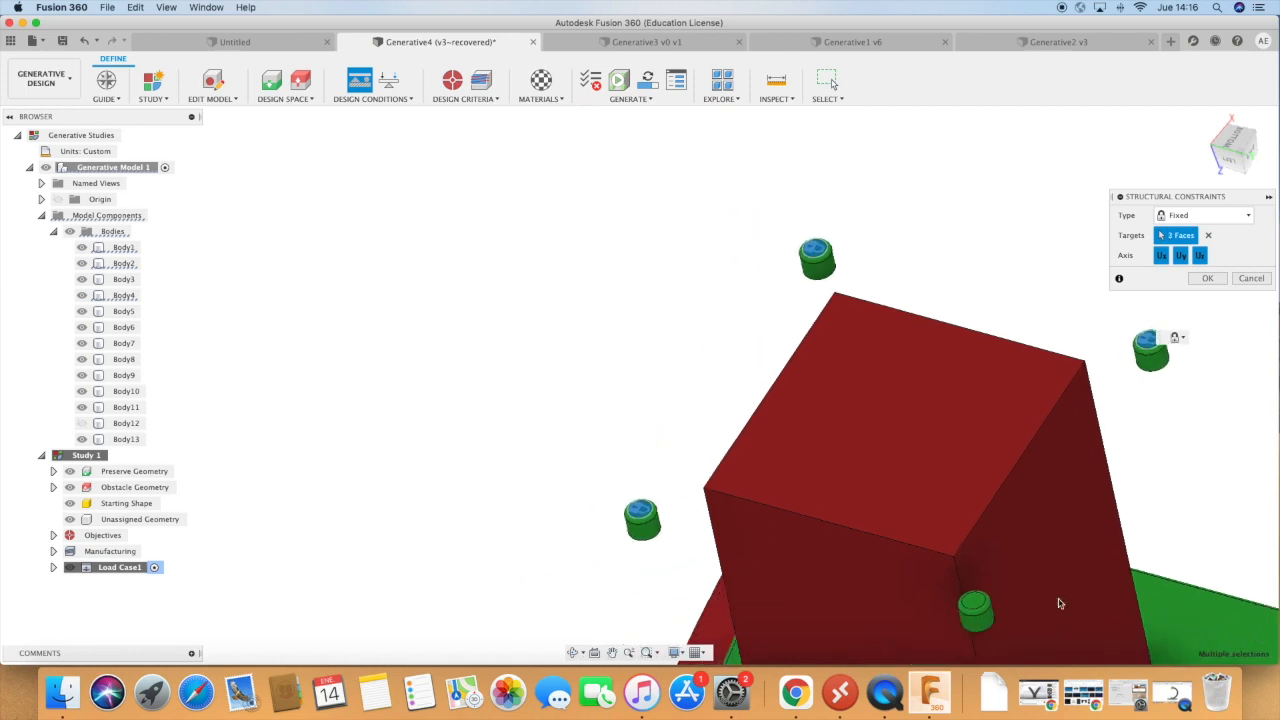
pyautogui.click(973, 605)
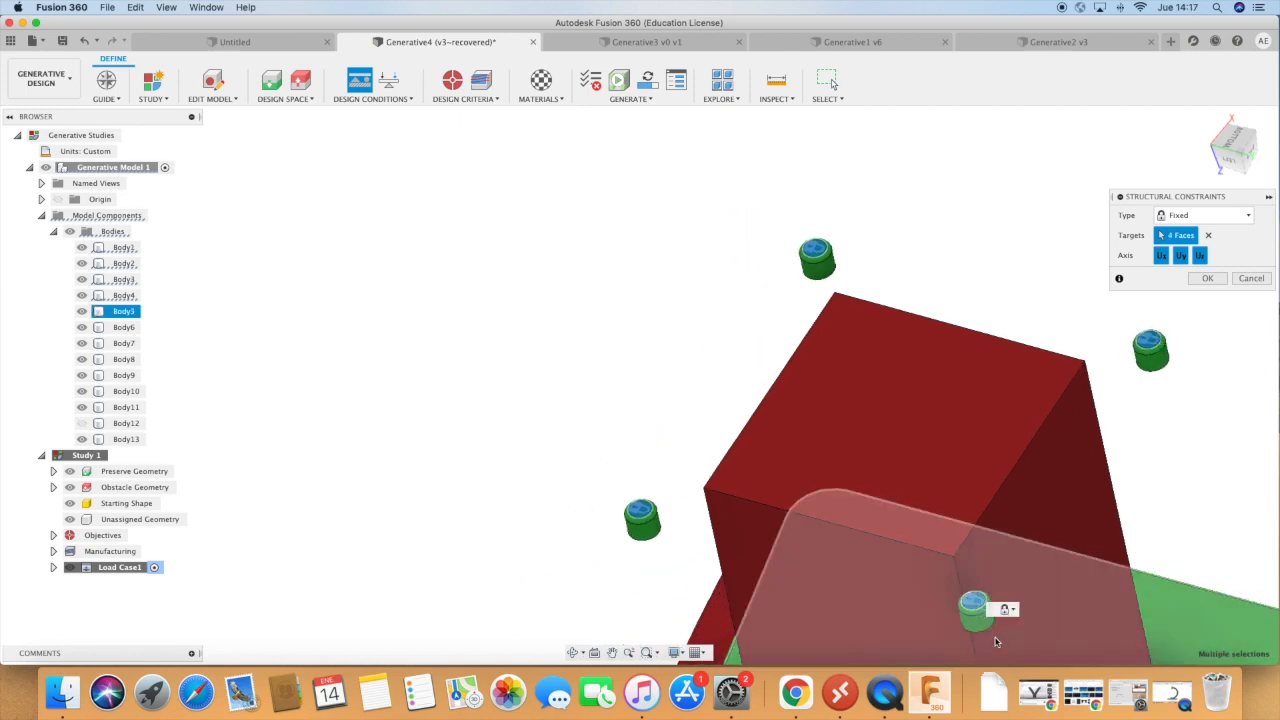
pyautogui.click(1208, 278)
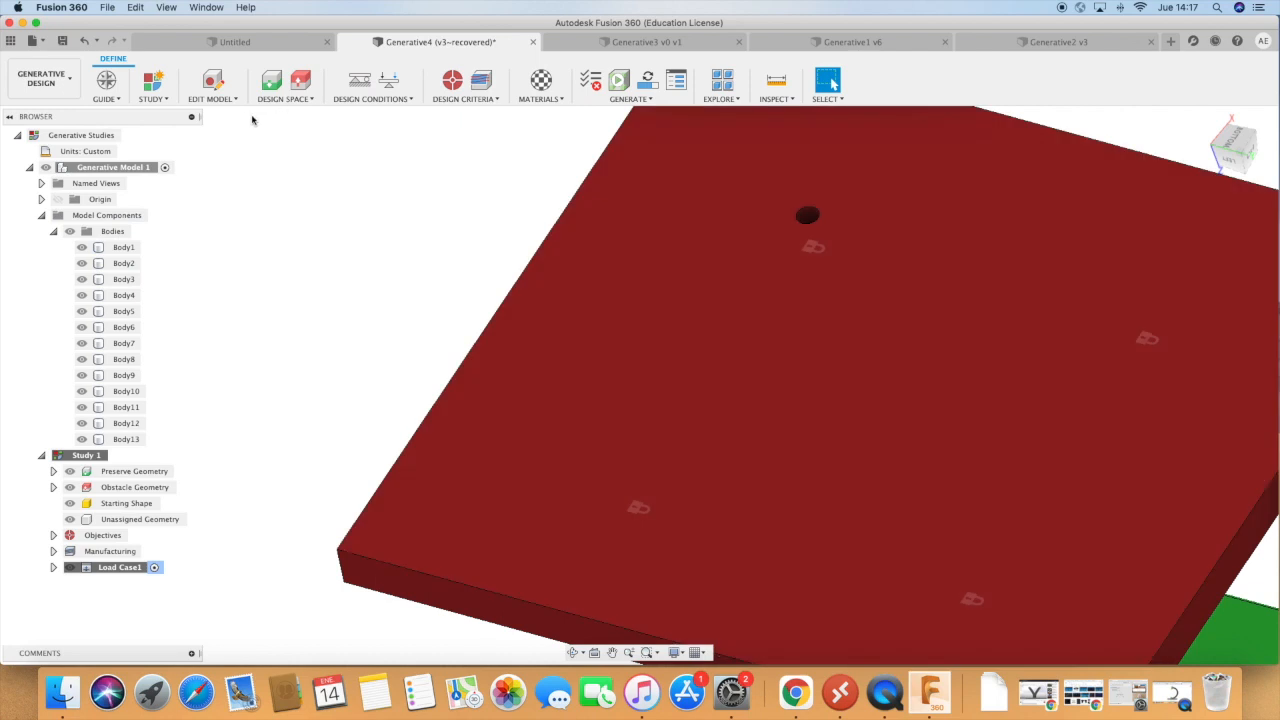
# Begin a structural load of type Force and hide the central obstacle block (Body9) to expose the seat's upper face.
pyautogui.click(574, 652)
pyautogui.moveTo(449, 325); pyautogui.dragTo(469, 300)
pyautogui.scroll(-10, 546, 343)
pyautogui.moveTo(546, 343); pyautogui.dragTo(601, 300)
pyautogui.scroll(5, 599, 274)
pyautogui.scroll(10, 601, 300)
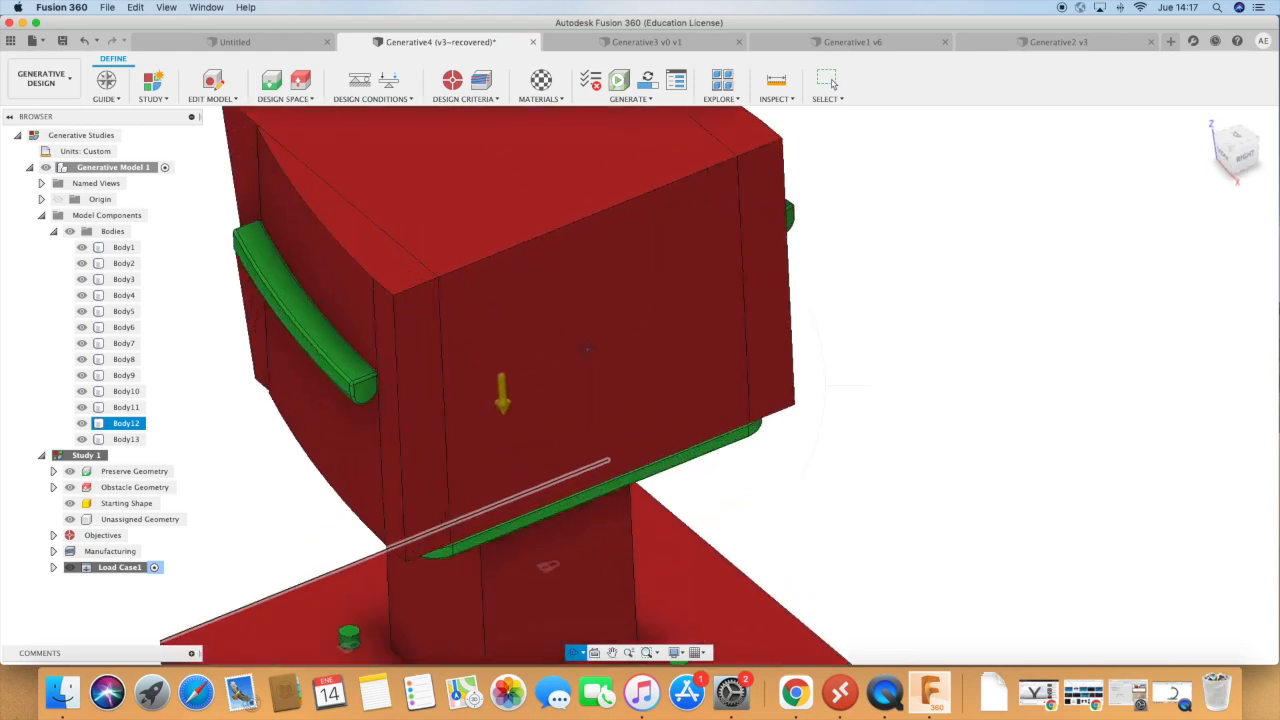
pyautogui.click(389, 84)
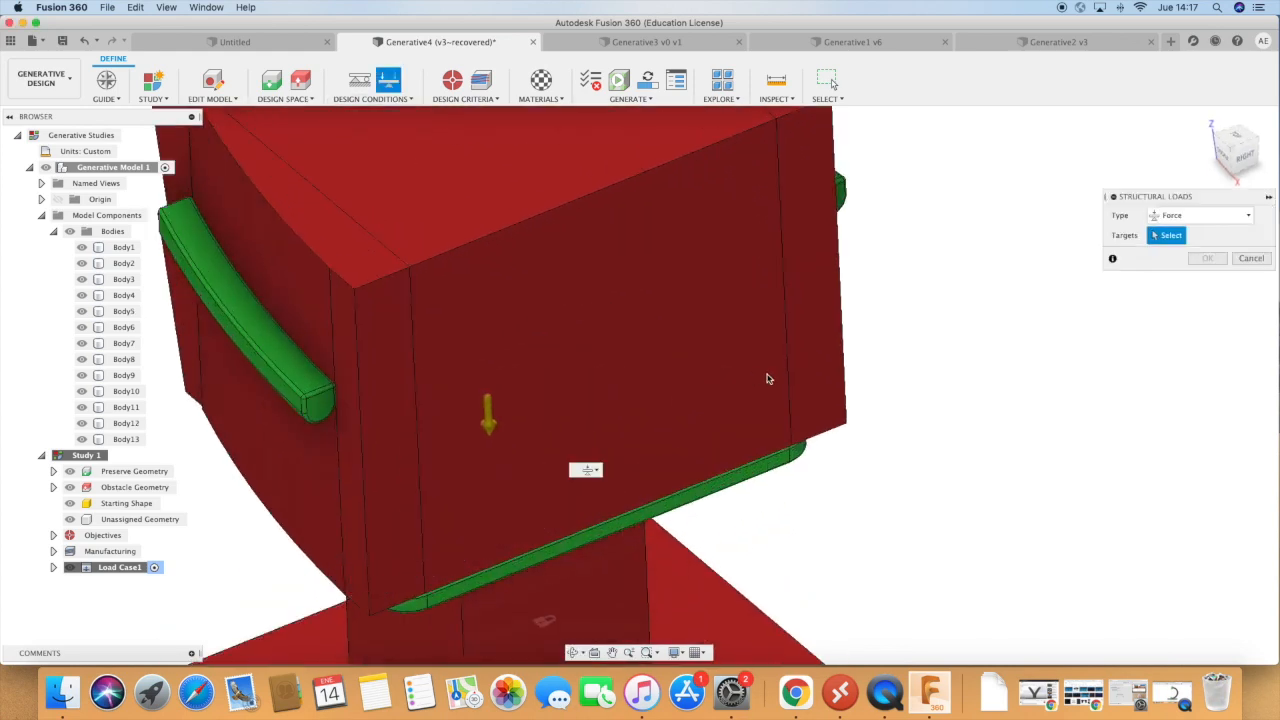
pyautogui.scroll(-5, 766, 374)
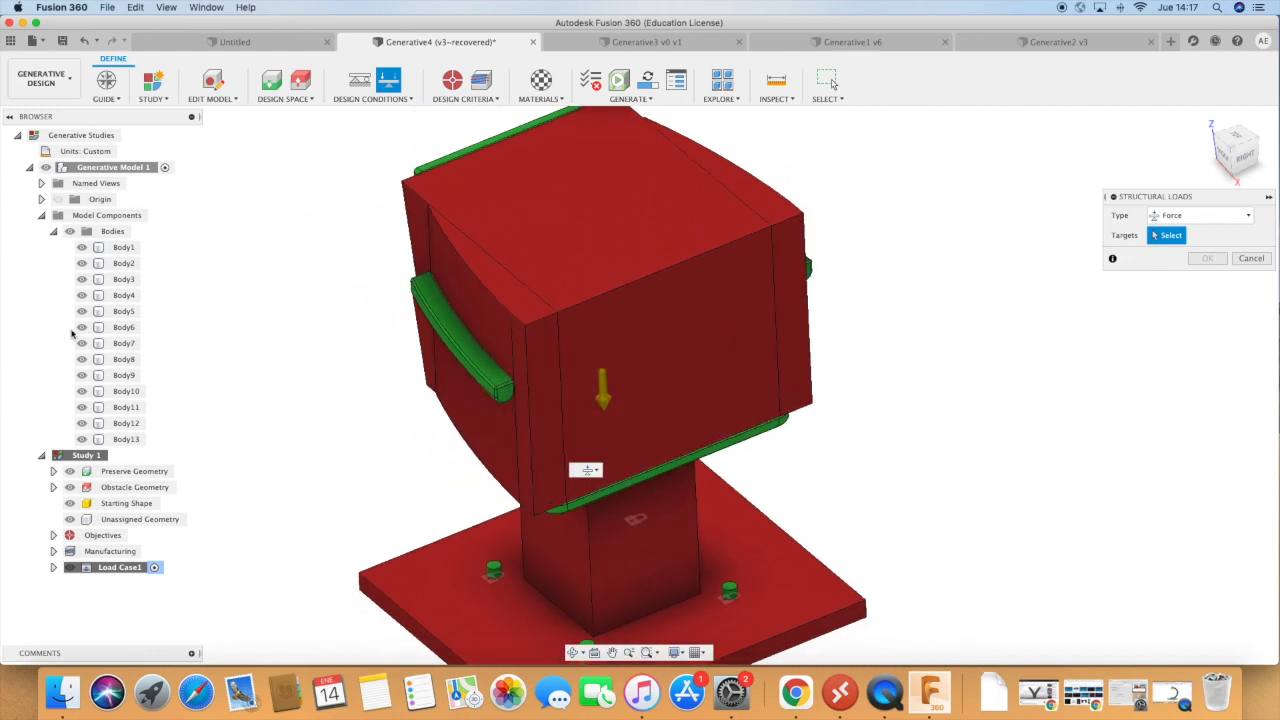
pyautogui.click(82, 295)
pyautogui.click(82, 295)
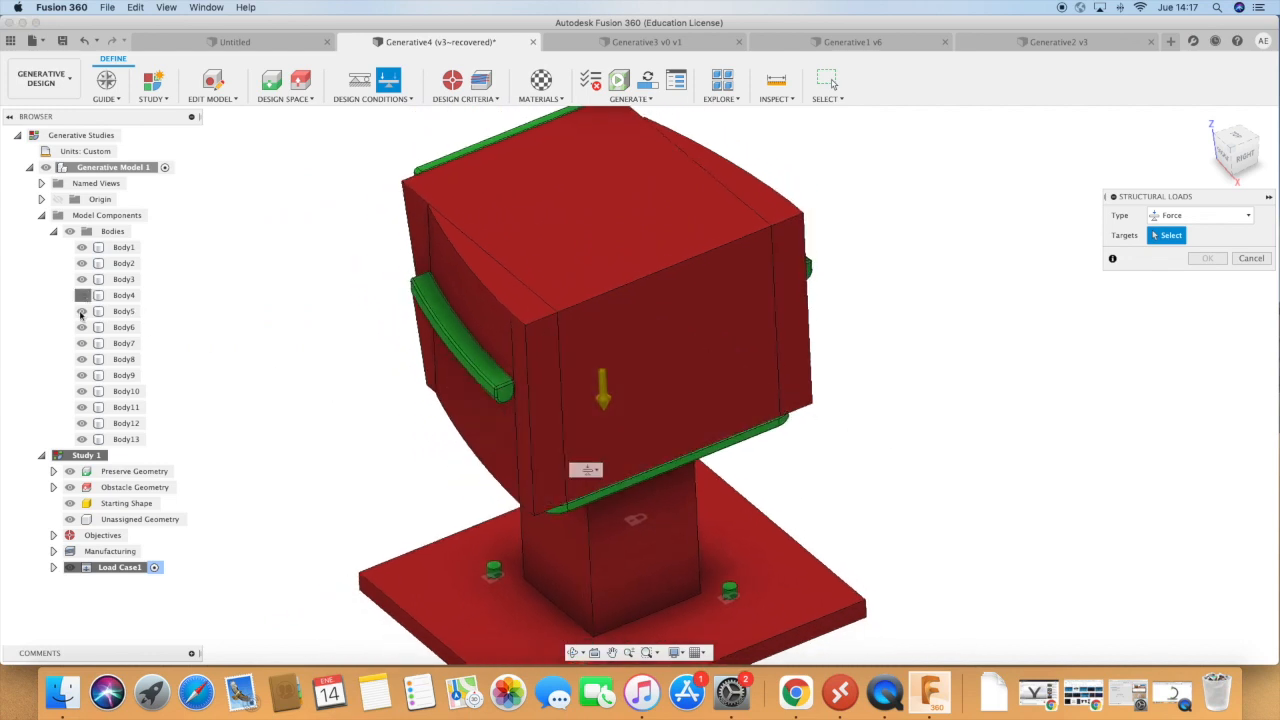
pyautogui.click(82, 327)
pyautogui.click(82, 327)
pyautogui.click(82, 343)
pyautogui.click(82, 343)
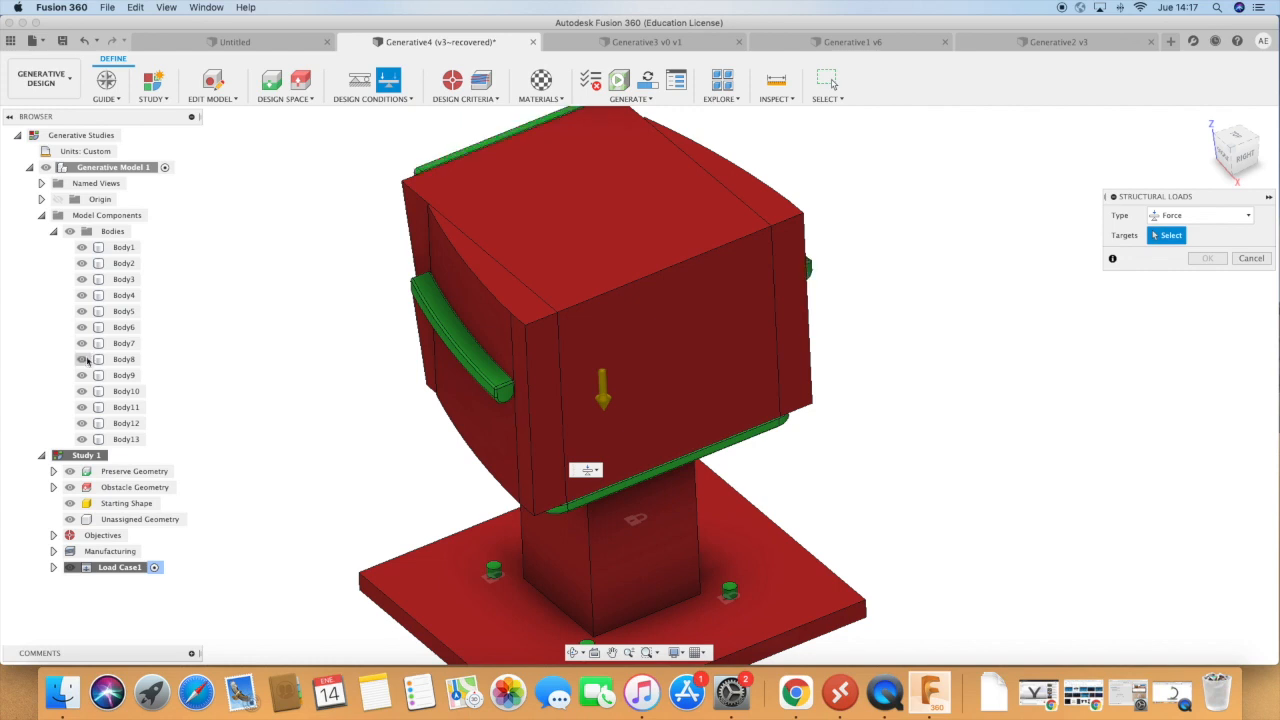
pyautogui.click(82, 359)
pyautogui.click(82, 359)
pyautogui.click(82, 375)
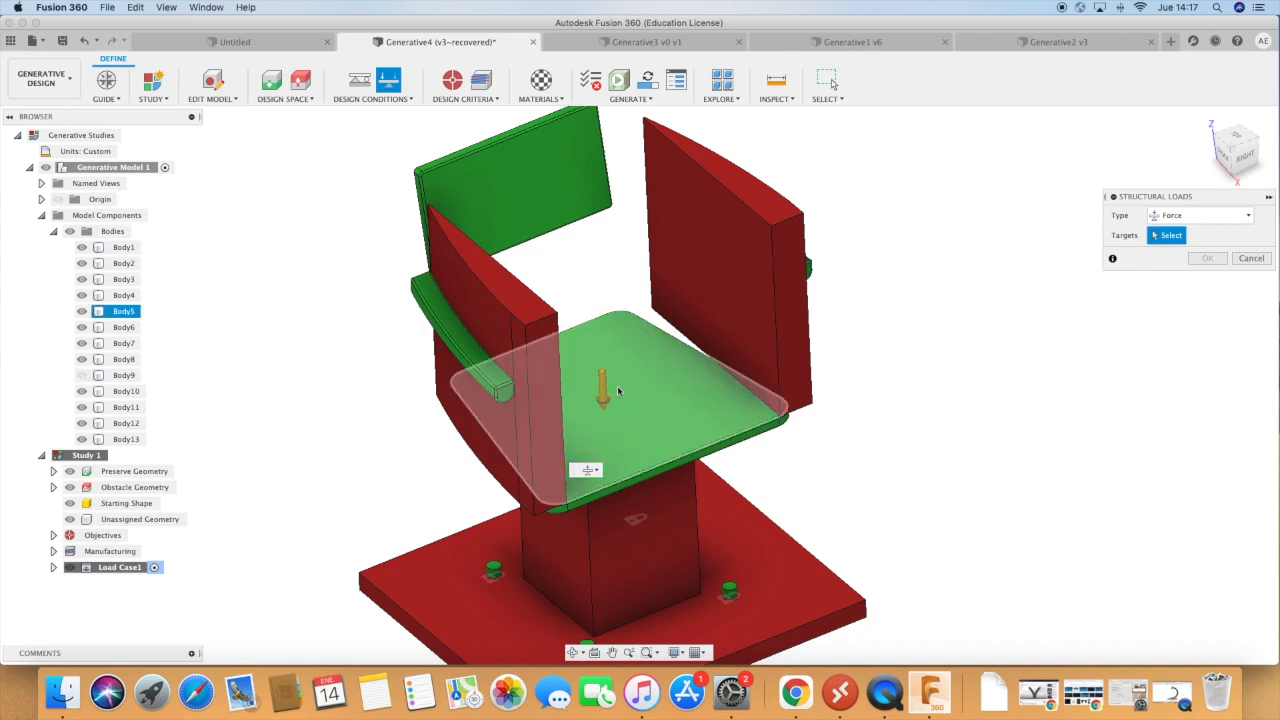
# Target the seat's upper face with the force load and set its magnitude to 1500 N.
pyautogui.click(685, 410)
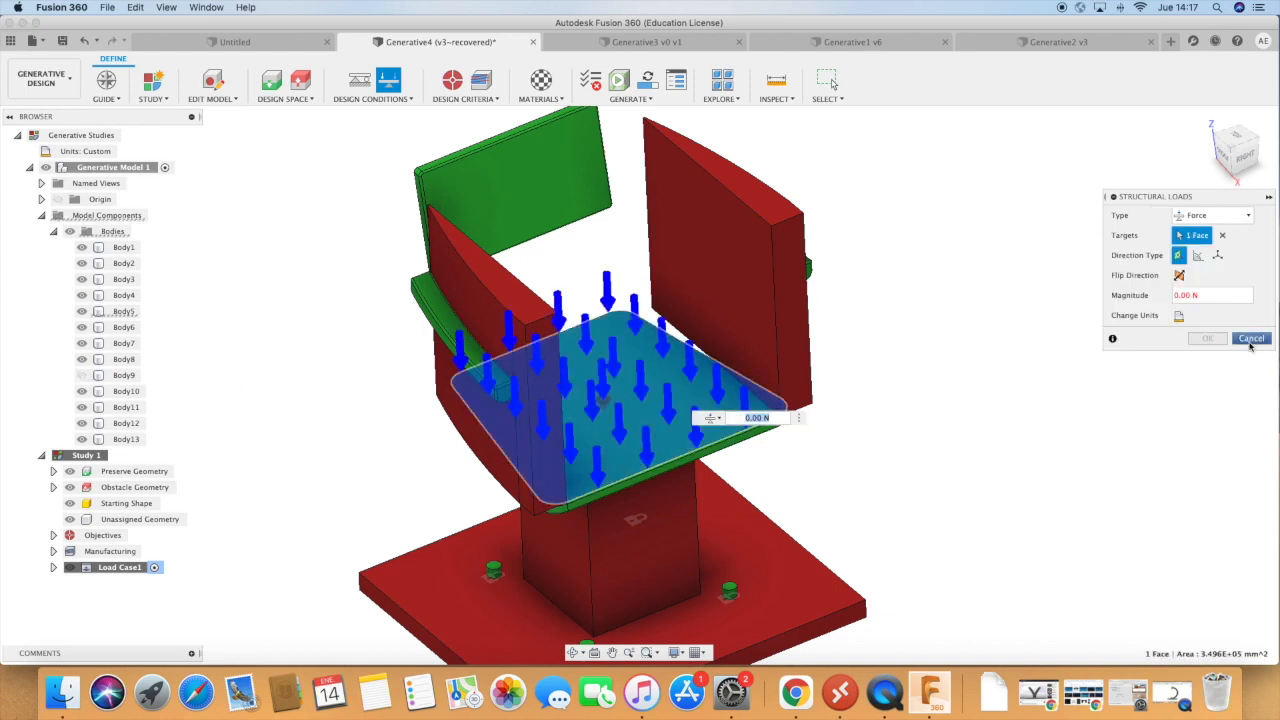
pyautogui.click(1210, 298)
pyautogui.write('1500')
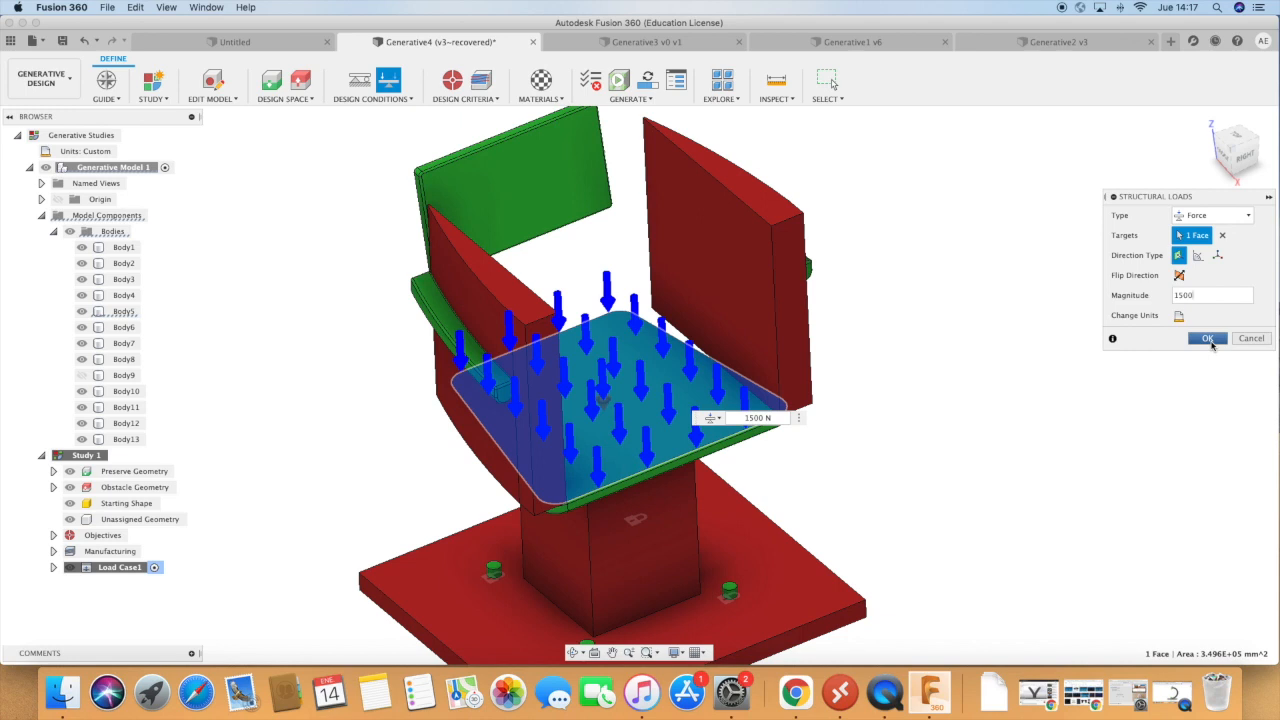
# Confirm the seat's load and begin another Force load with the central obstacle block (Body9) hidden to expose the backrest.
pyautogui.click(1208, 339)
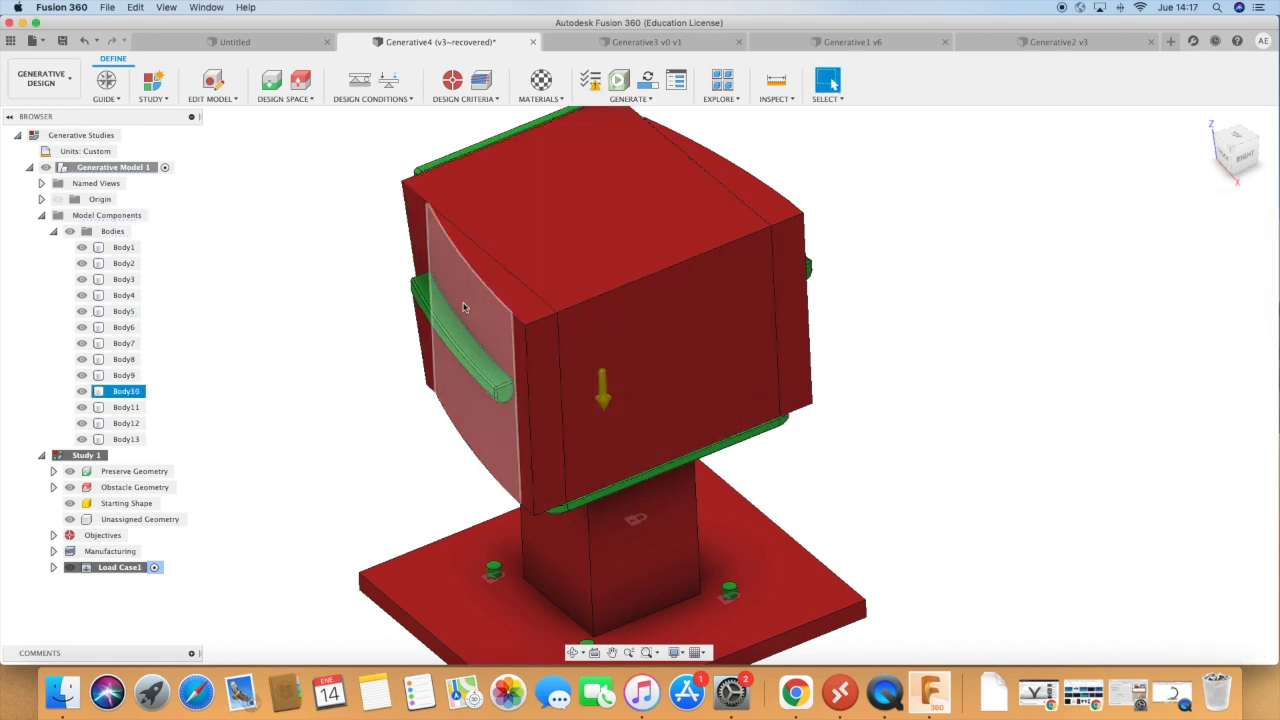
pyautogui.click(392, 85)
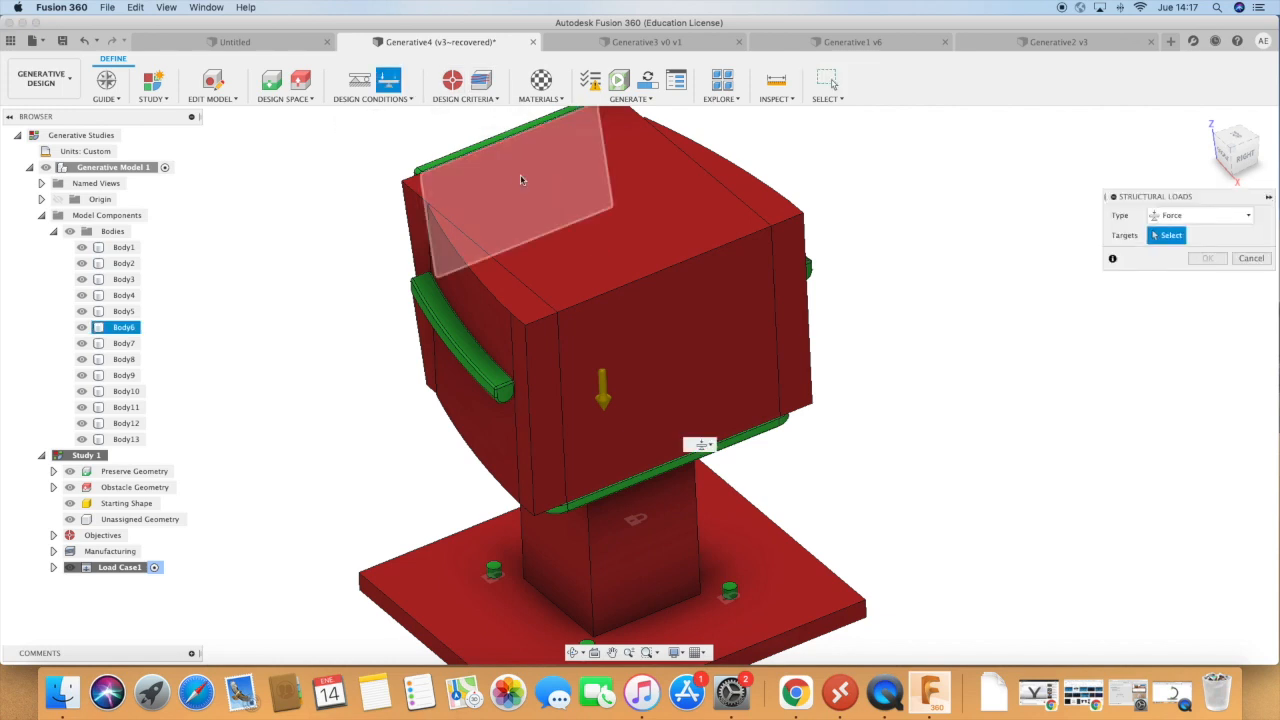
pyautogui.click(82, 392)
pyautogui.click(83, 393)
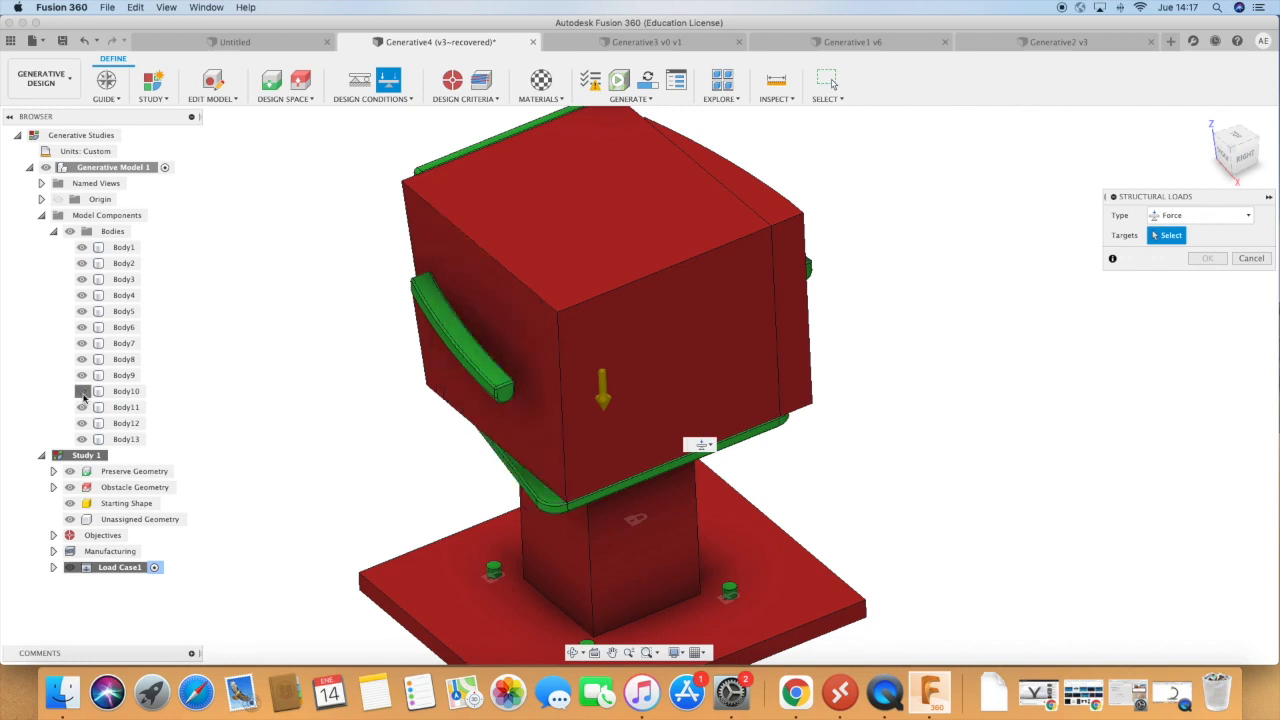
pyautogui.click(83, 378)
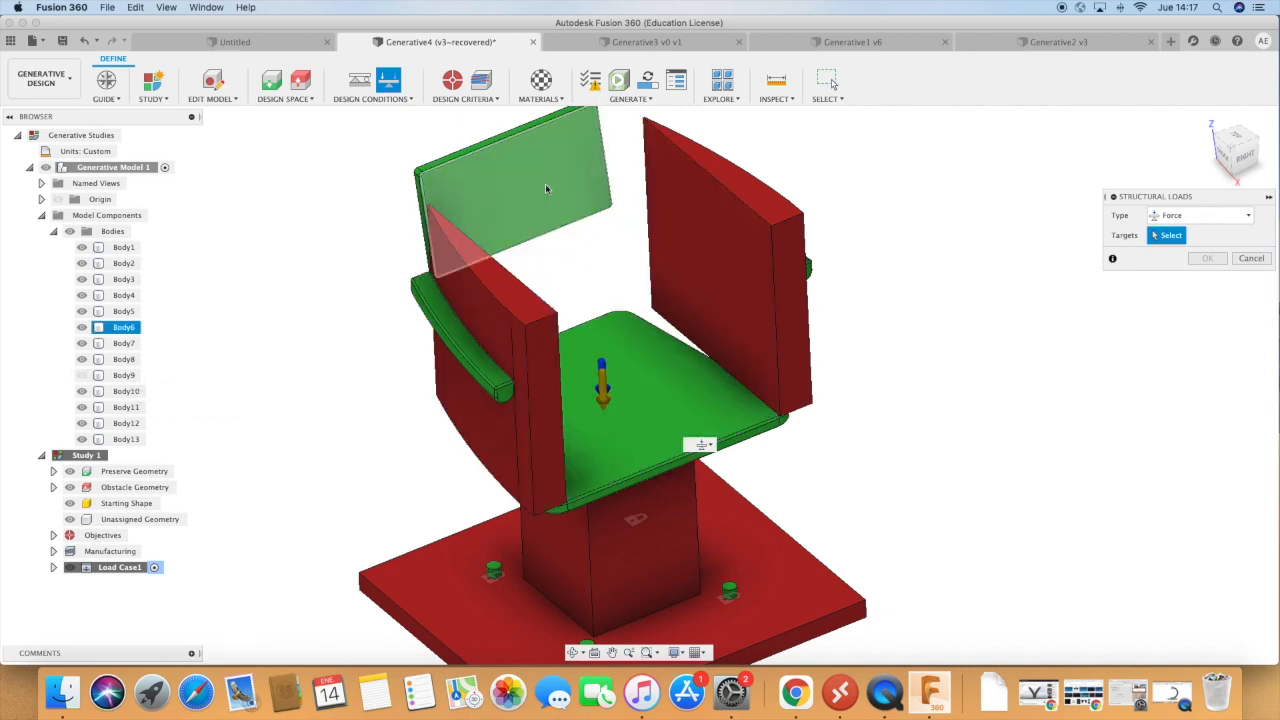
# Apply a 500 N force to the front face of the backrest.
pyautogui.click(545, 190)
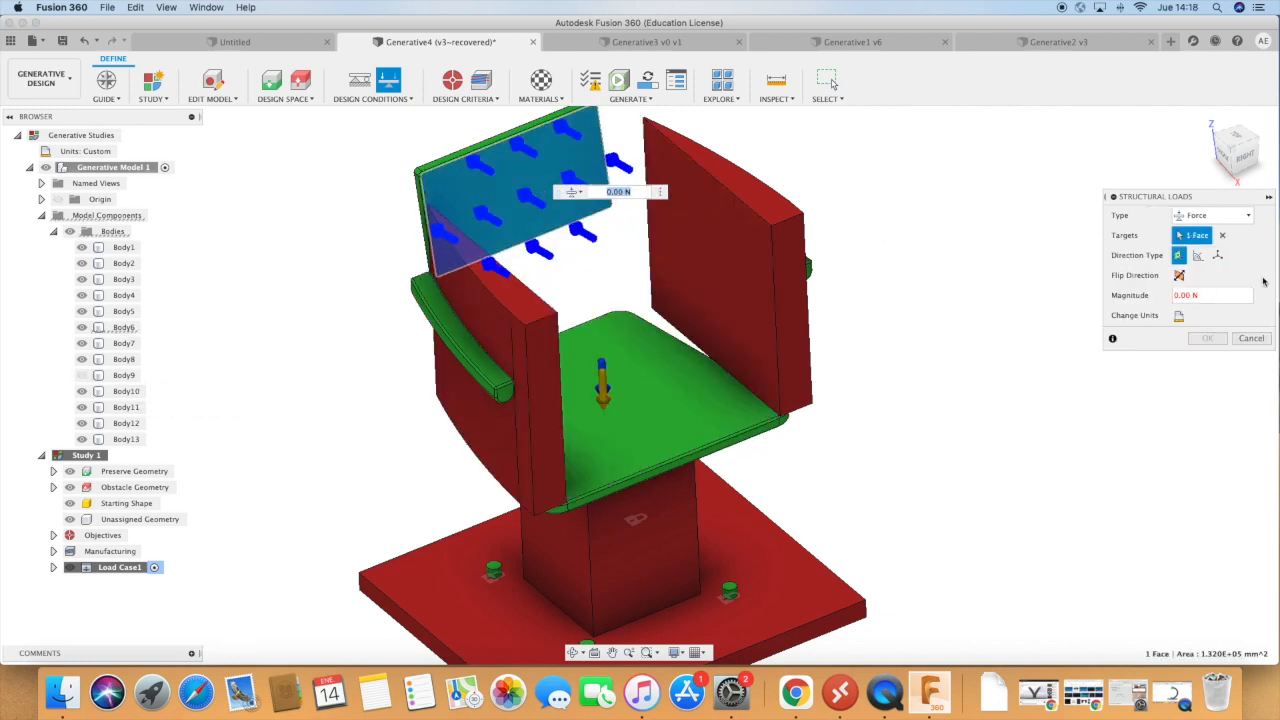
pyautogui.click(1216, 296)
pyautogui.write('500')
pyautogui.press('Return')
pyautogui.click(1207, 340)
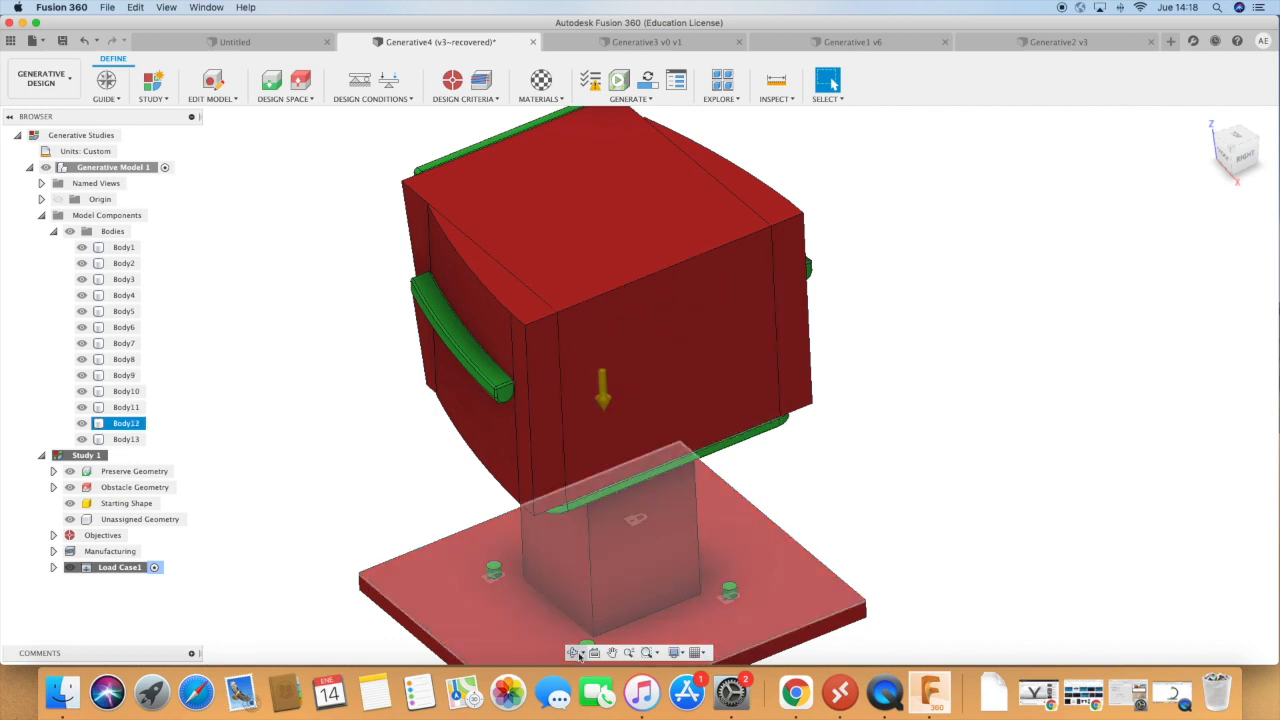
# Apply a structural force load of 500 N to the upper faces of both armrests.
pyautogui.click(574, 653)
pyautogui.moveTo(965, 462); pyautogui.dragTo(914, 494)
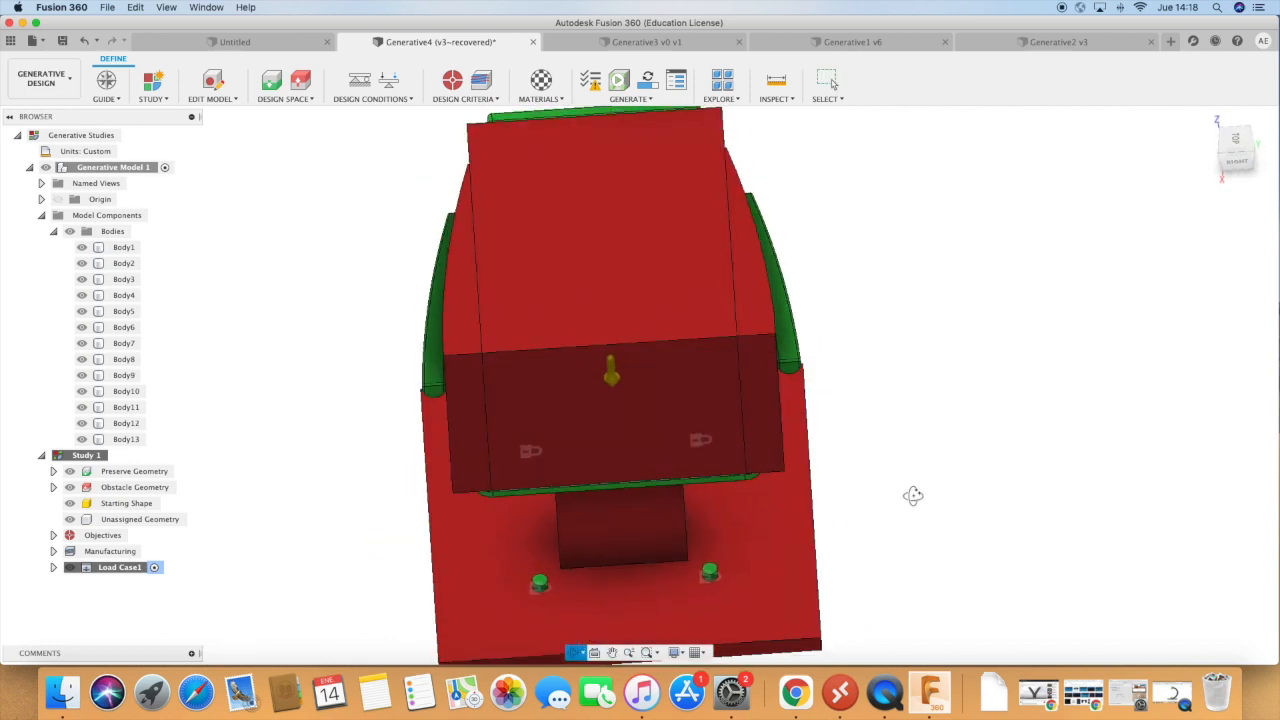
pyautogui.click(392, 81)
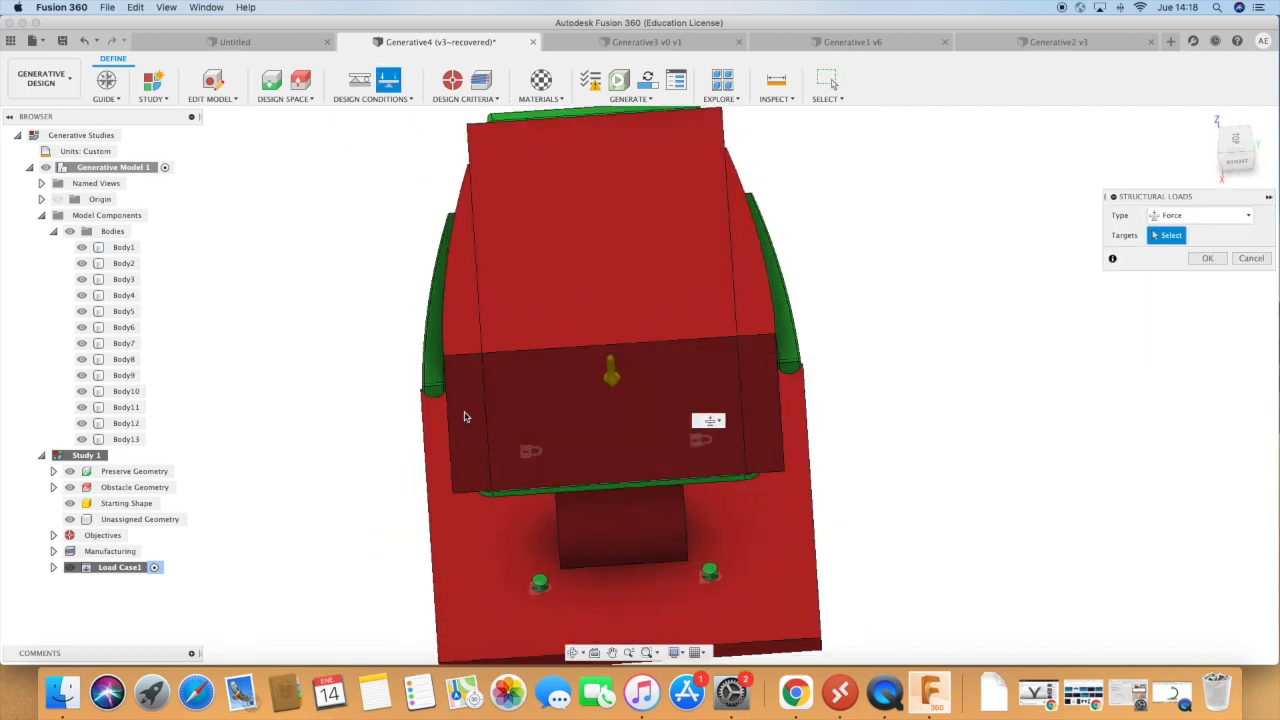
pyautogui.click(432, 373)
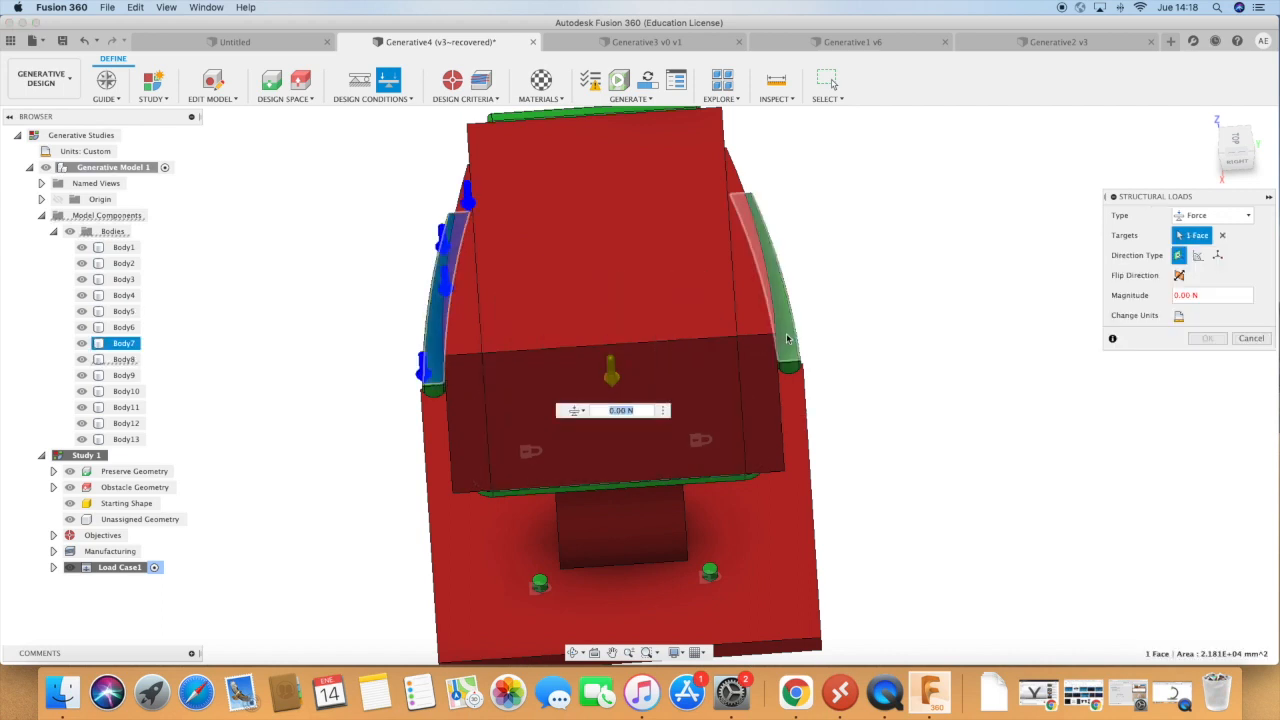
pyautogui.click(789, 340)
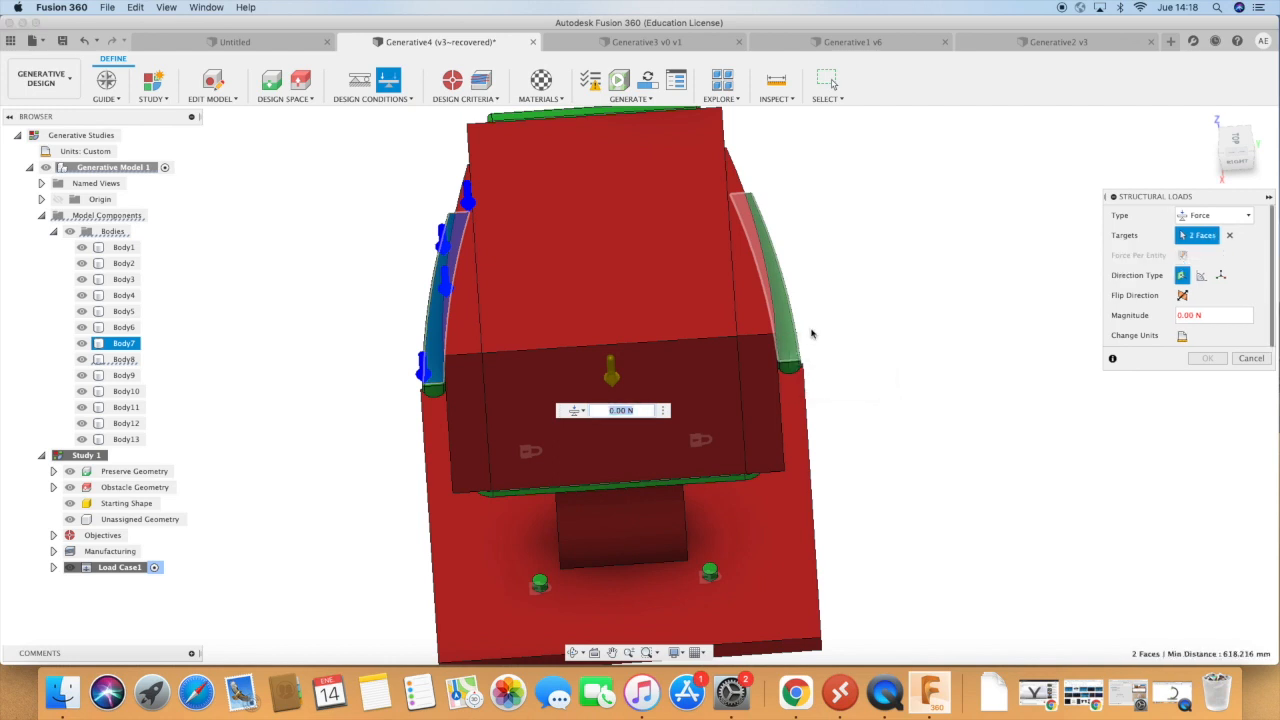
pyautogui.click(785, 340)
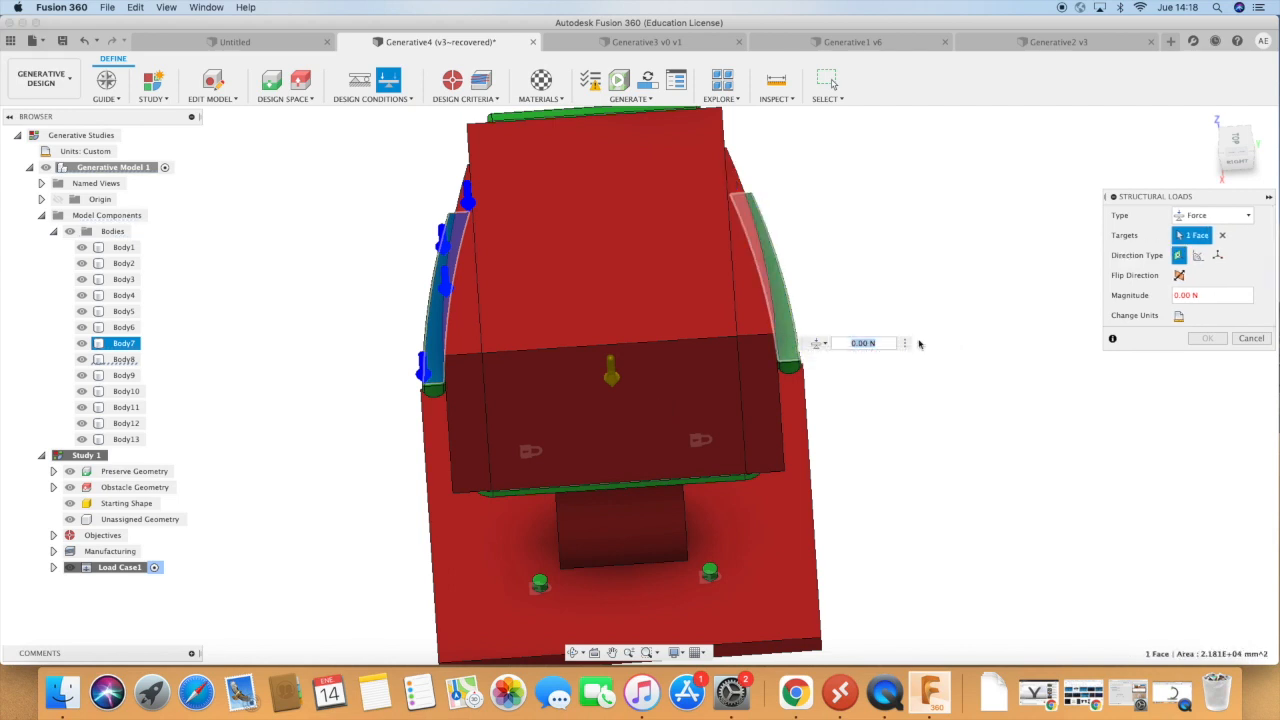
pyautogui.click(792, 344)
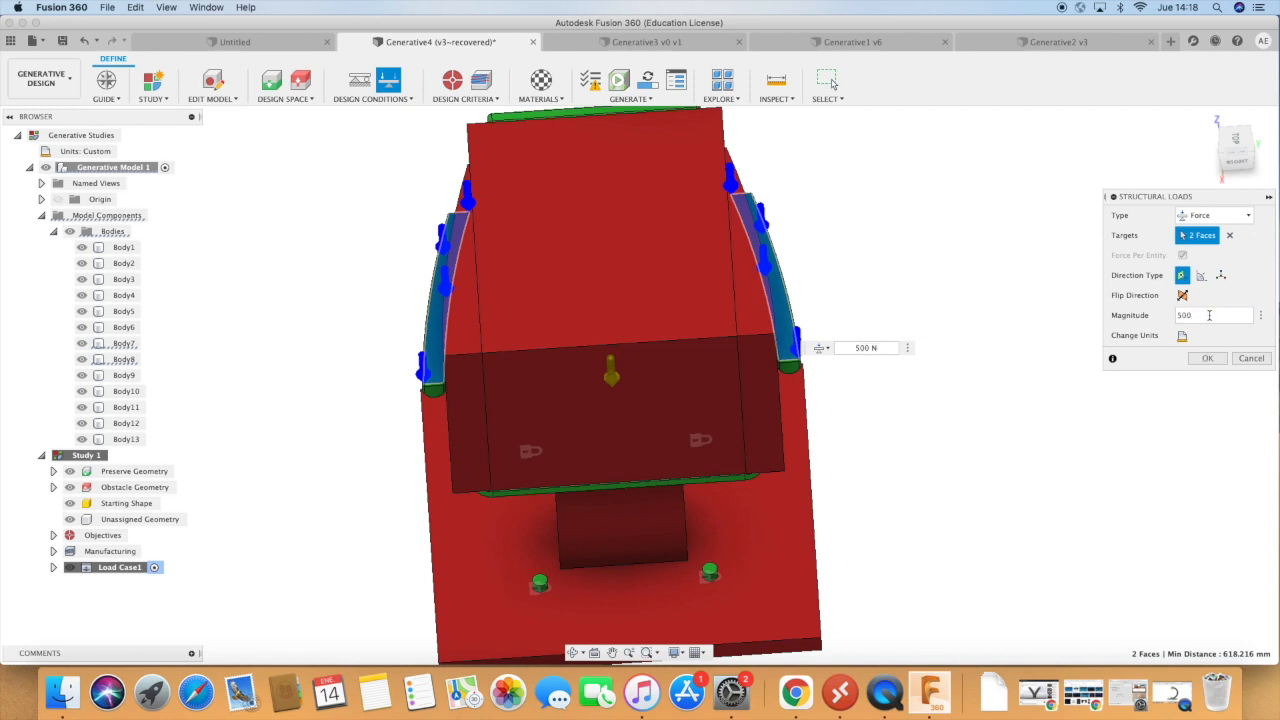
pyautogui.click(1201, 361)
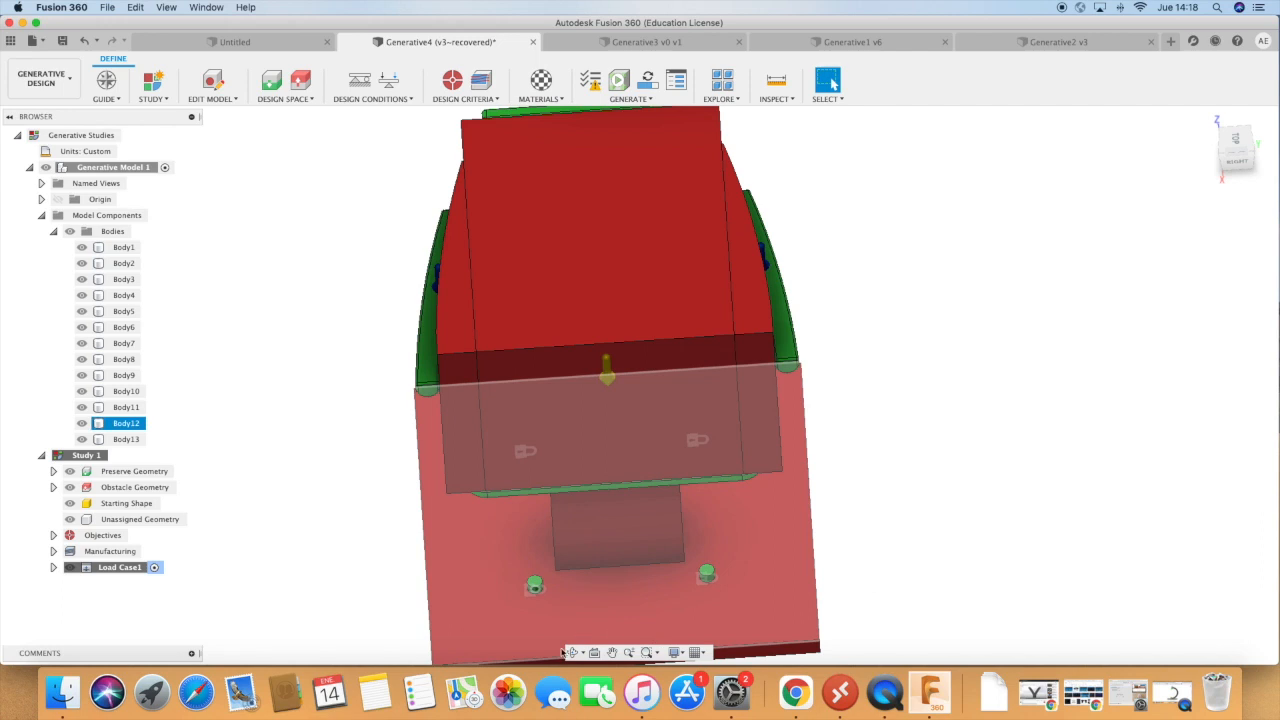
# Examine the chair setup from several angles to check the applied loads and constraints.
pyautogui.click(573, 652)
pyautogui.scroll(-1, 873, 550)
pyautogui.moveTo(874, 547)
pyautogui.mouseDown()
pyautogui.moveTo(860, 569)
pyautogui.moveTo(891, 560)
pyautogui.mouseUp()
pyautogui.scroll(-2, 986, 553)
pyautogui.scroll(-3, 986, 553)
pyautogui.moveTo(986, 553); pyautogui.dragTo(891, 540)
pyautogui.scroll(4, 891, 540)
pyautogui.scroll(4, 914, 573)
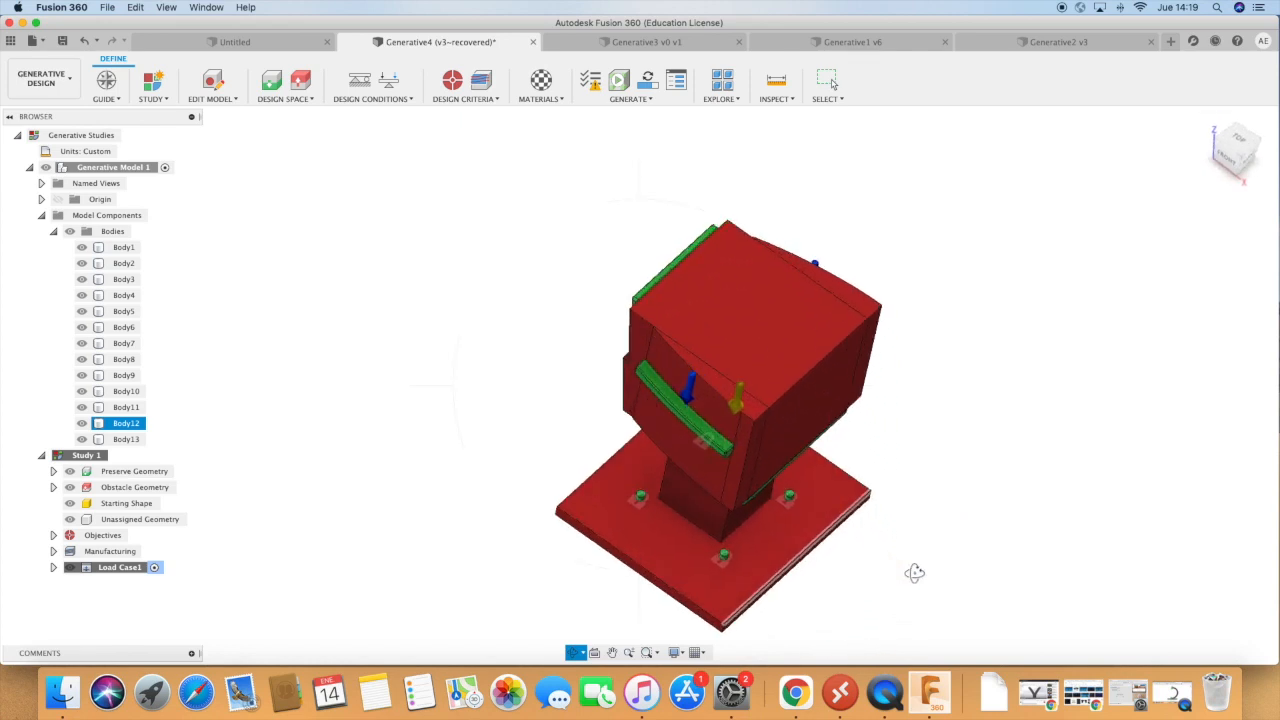
pyautogui.scroll(-5, 792, 445)
pyautogui.scroll(-5, 793, 445)
pyautogui.moveTo(825, 528); pyautogui.dragTo(827, 517)
pyautogui.scroll(3, 806, 471)
pyautogui.scroll(6, 798, 513)
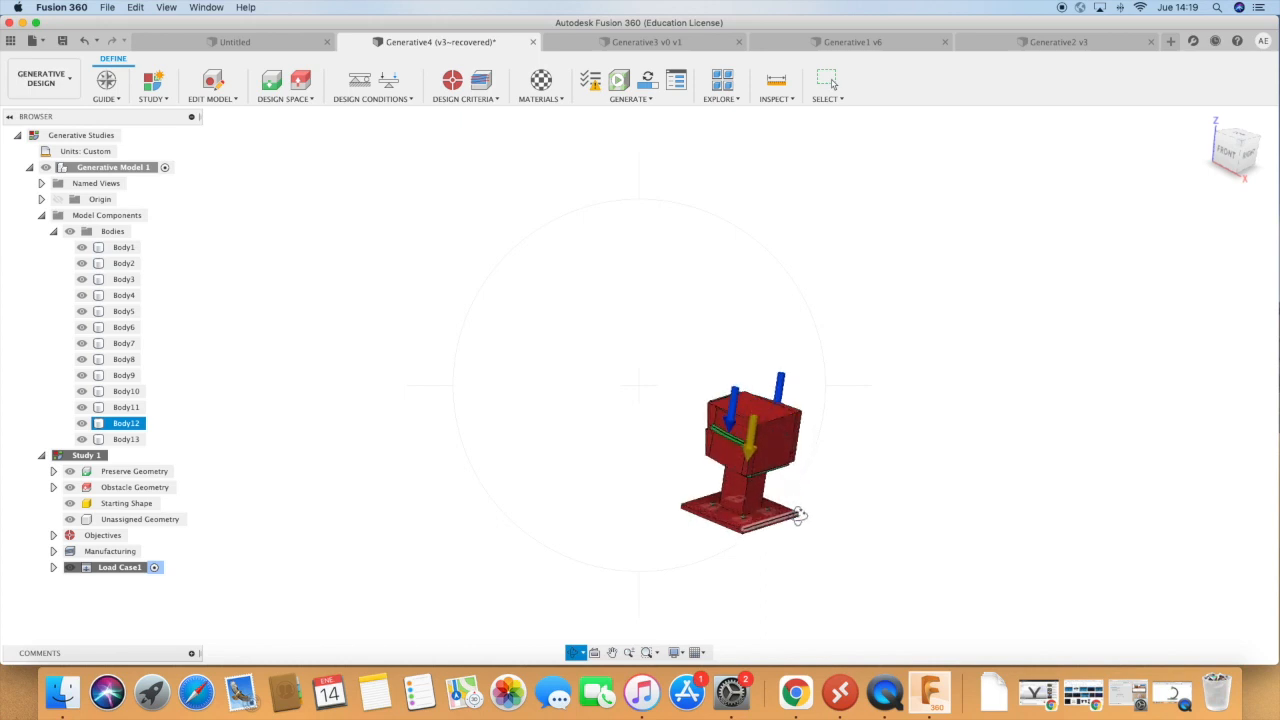
pyautogui.moveTo(797, 503); pyautogui.dragTo(831, 591)
pyautogui.scroll(4, 711, 417)
pyautogui.moveTo(737, 435); pyautogui.dragTo(755, 391)
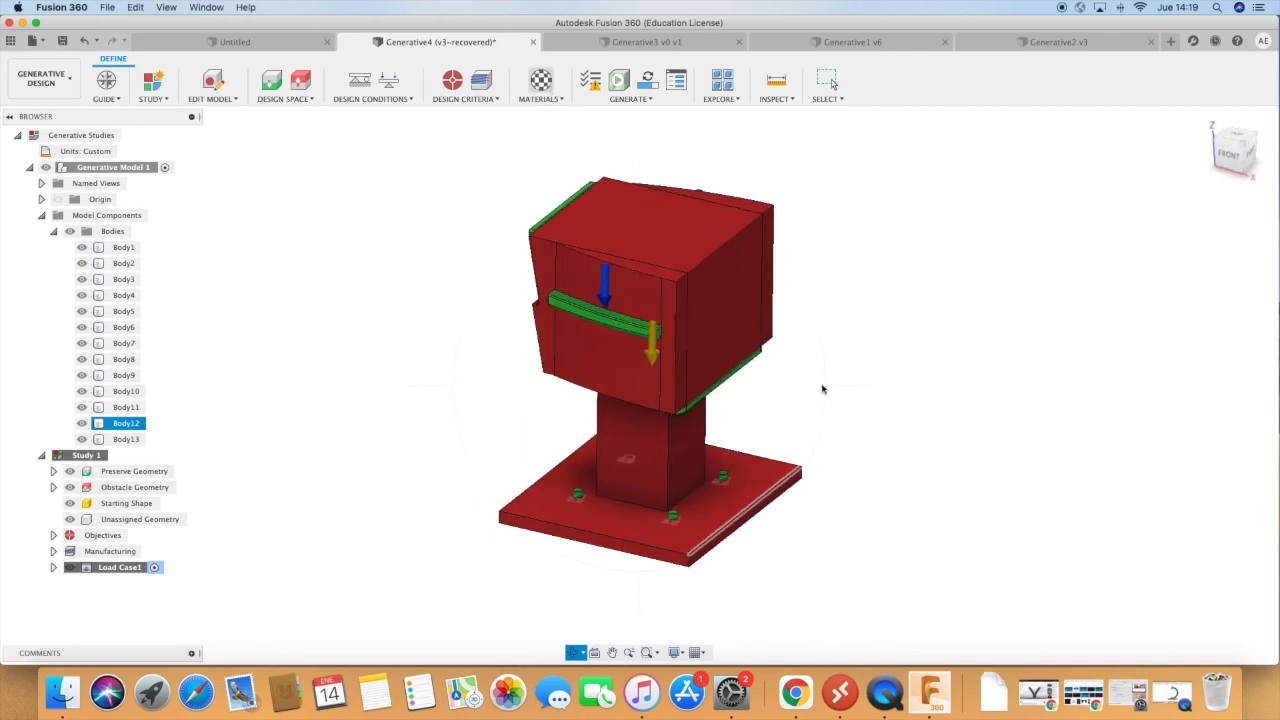
# Add Aluminum AlSi10Mg and Stainless Steel AISI 304 from the Fusion 360 Additive Material Library to the study materials.
pyautogui.click(540, 80)
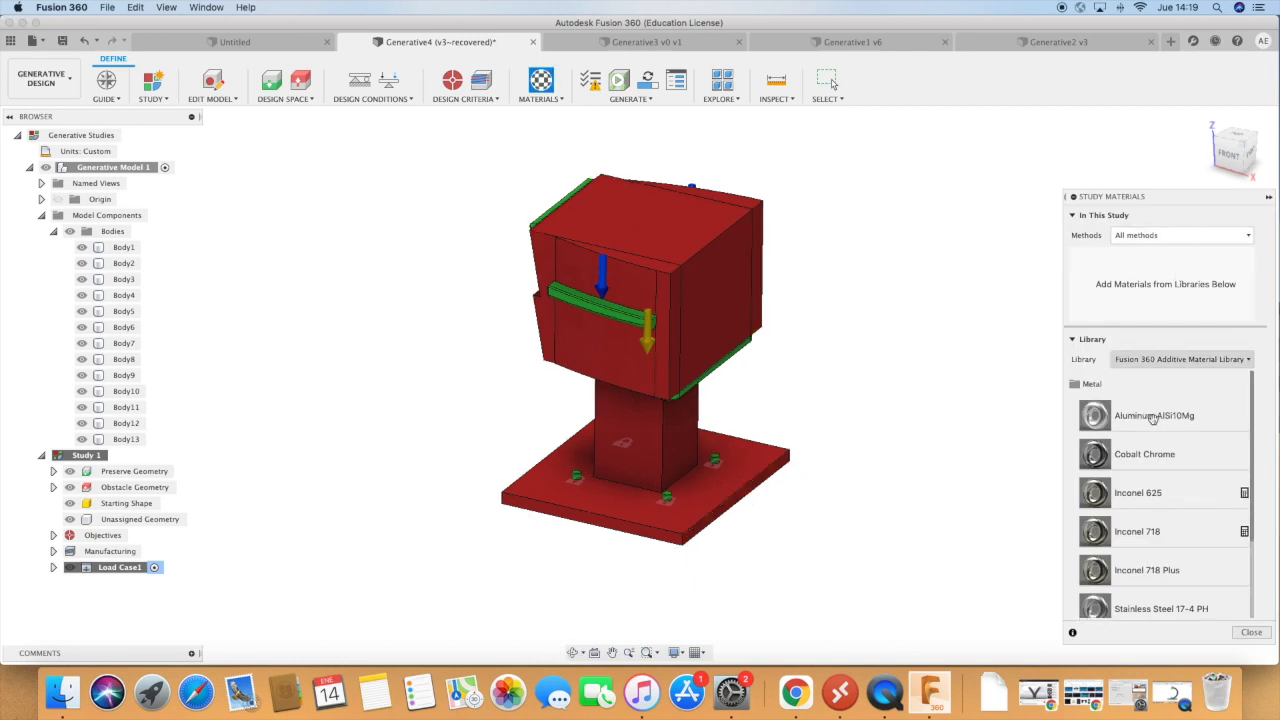
pyautogui.moveTo(1137, 417); pyautogui.dragTo(1137, 281)
pyautogui.scroll(-4, 1136, 487)
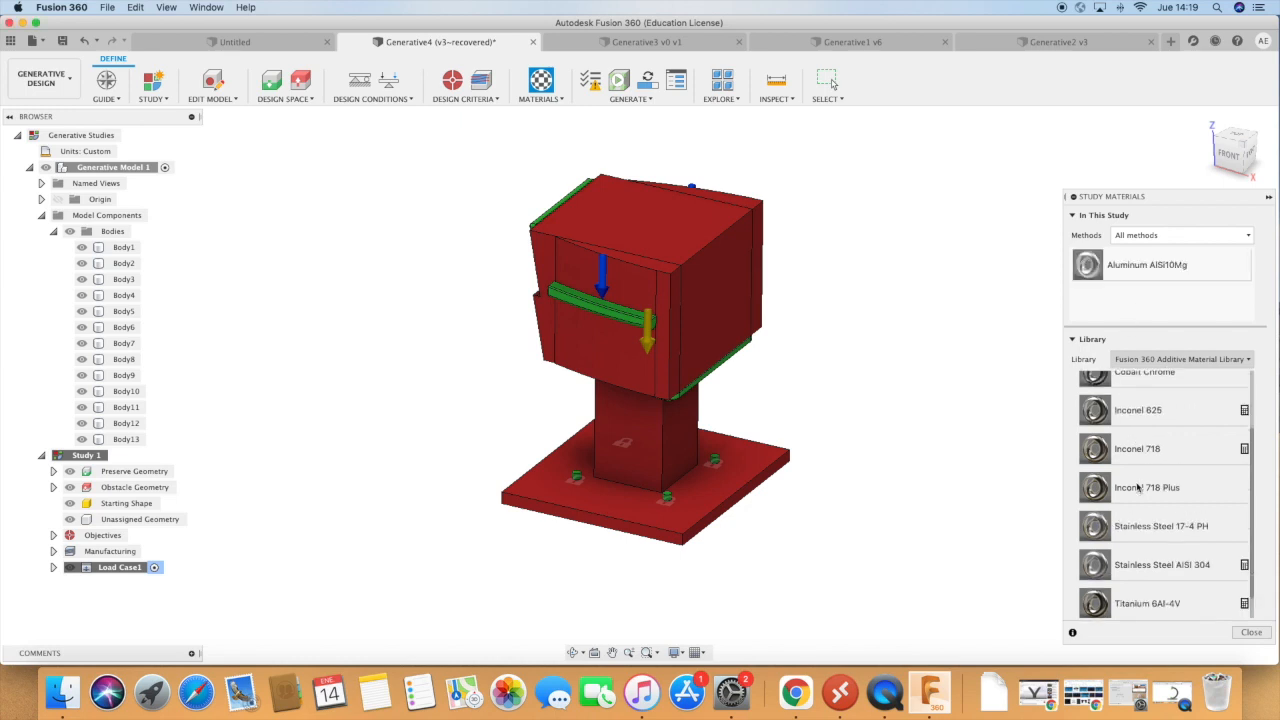
pyautogui.moveTo(1133, 536); pyautogui.dragTo(1111, 286)
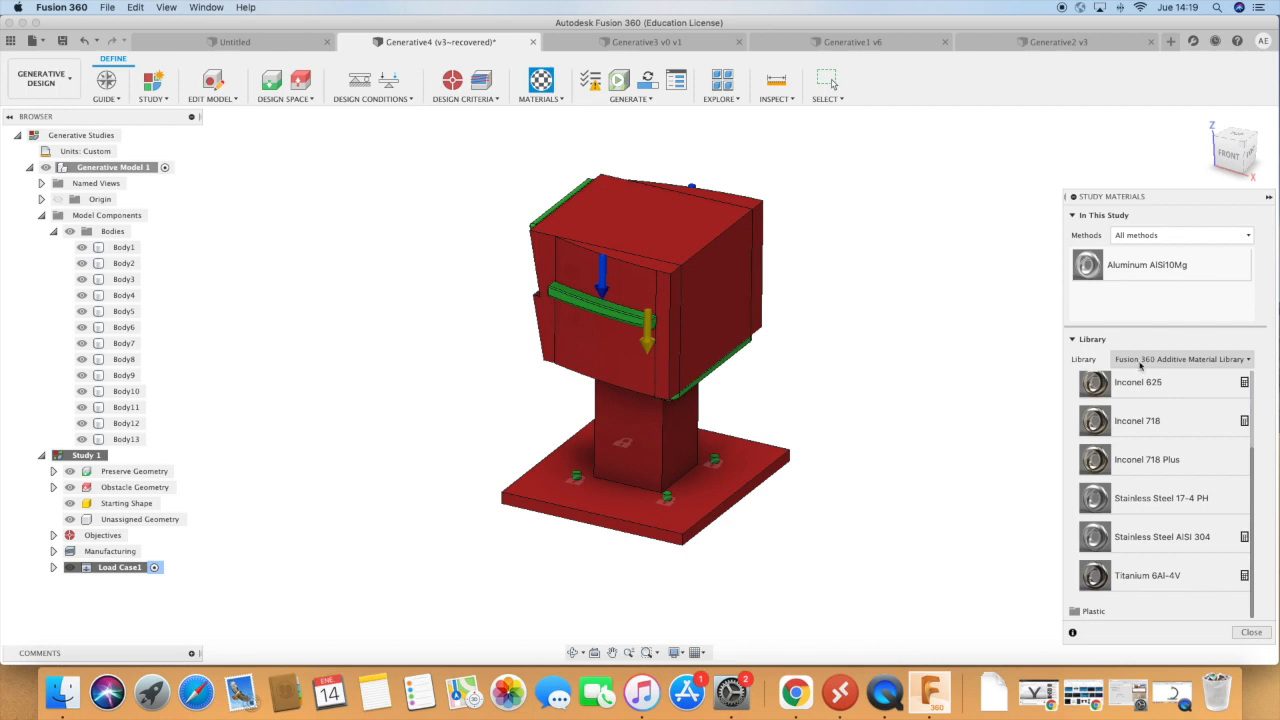
# Switch to the Fusion 360 Material Library and add ABS Plastic to the study materials.
pyautogui.click(1172, 362)
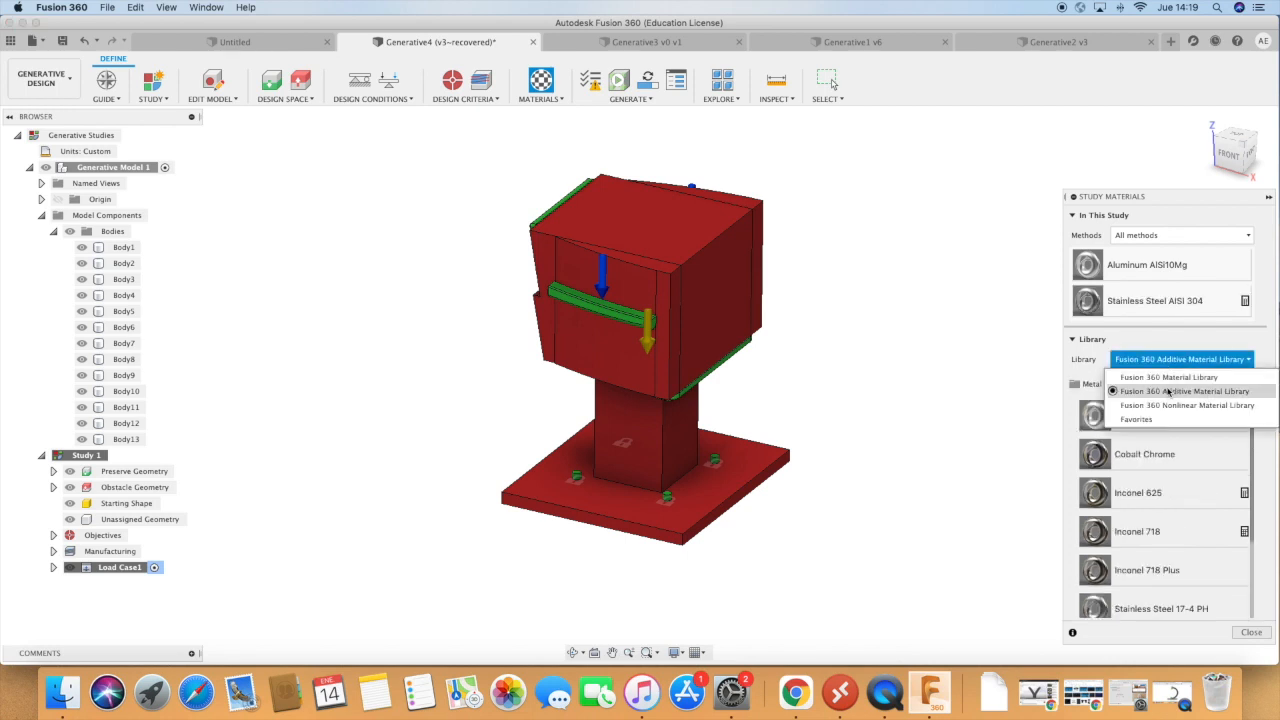
pyautogui.click(1170, 378)
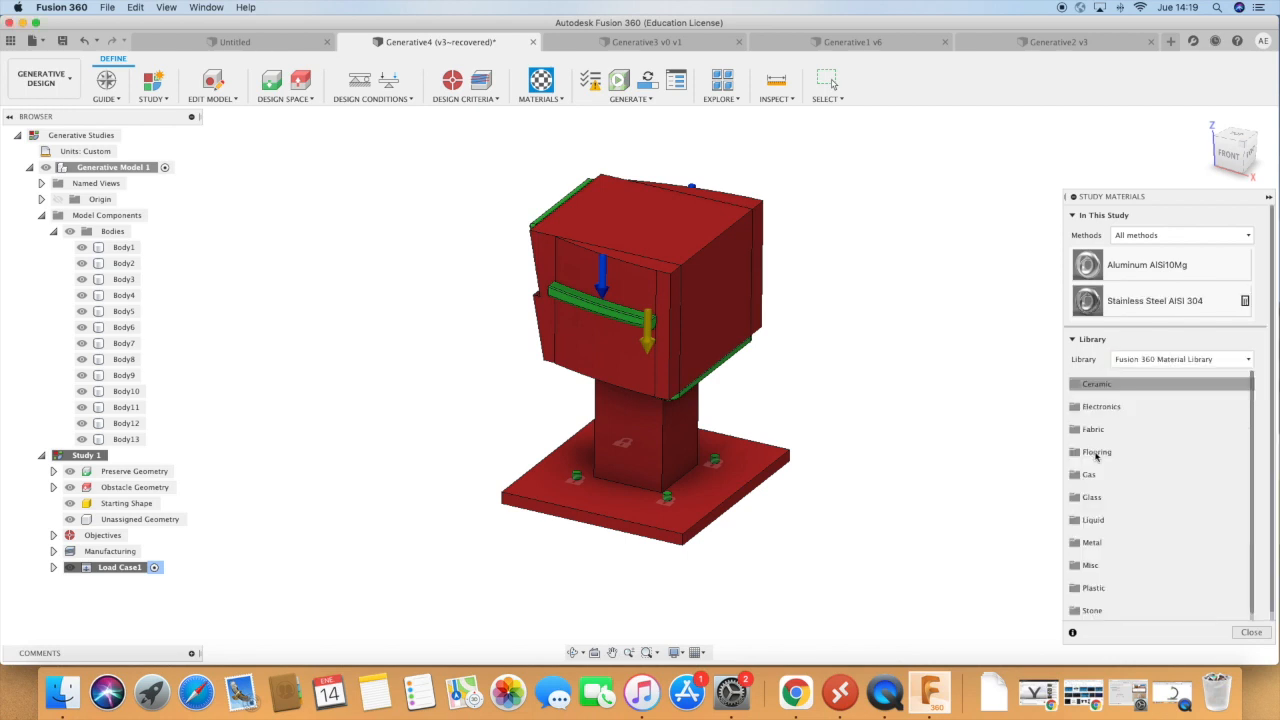
pyautogui.scroll(-1, 1103, 572)
pyautogui.click(1103, 574)
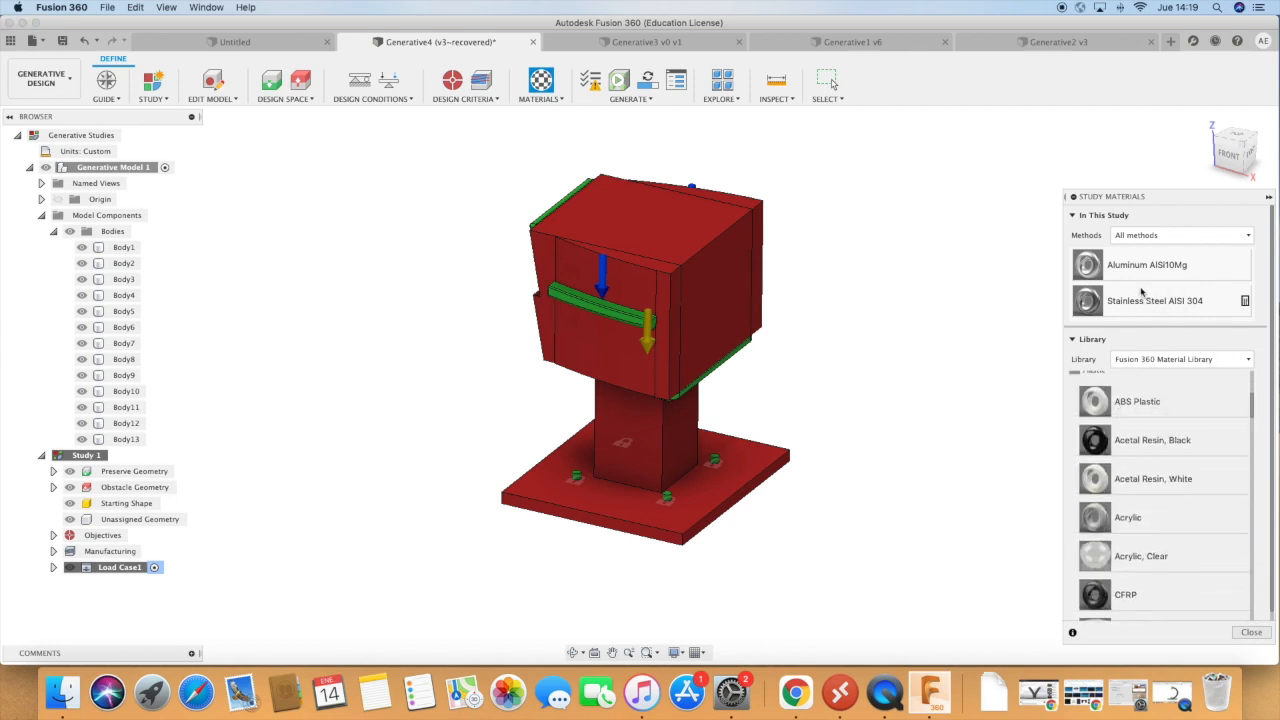
pyautogui.moveTo(1158, 307); pyautogui.dragTo(1159, 308)
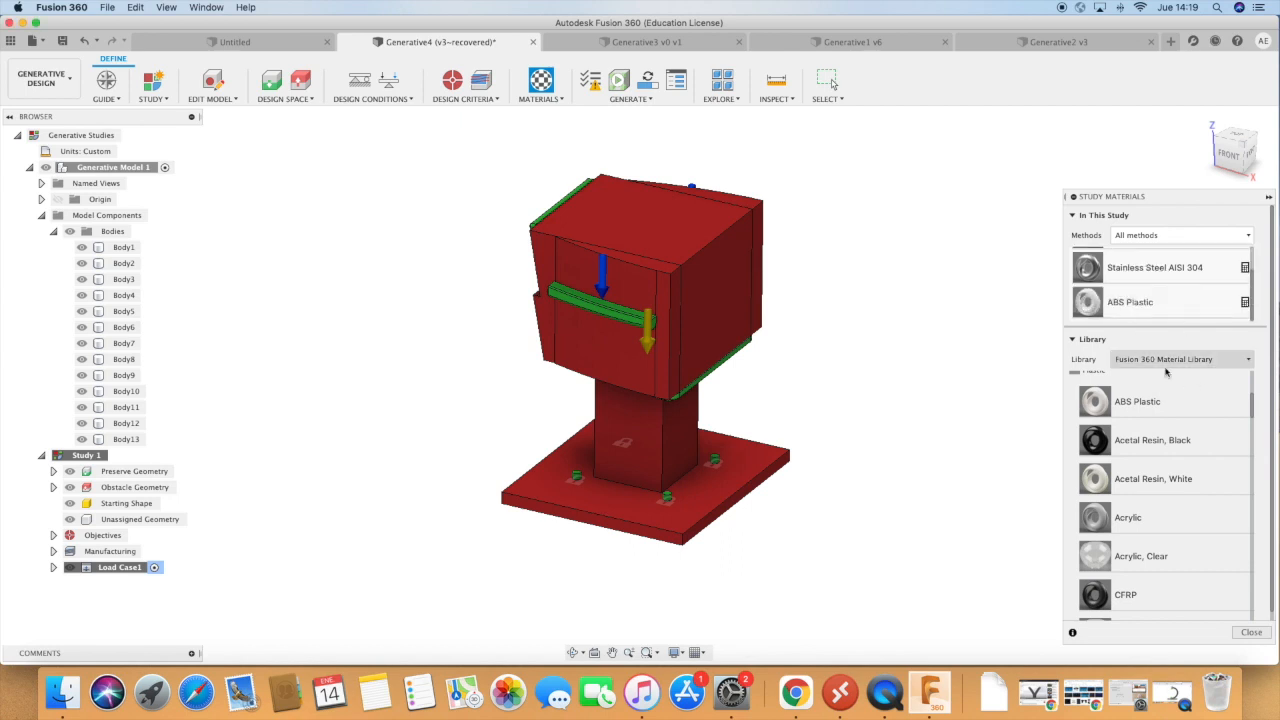
# Add LCP Plastic and the generic Plastic material to the study, and close the study materials.
pyautogui.scroll(-1, 1128, 513)
pyautogui.scroll(-3, 1130, 513)
pyautogui.scroll(-2, 1132, 513)
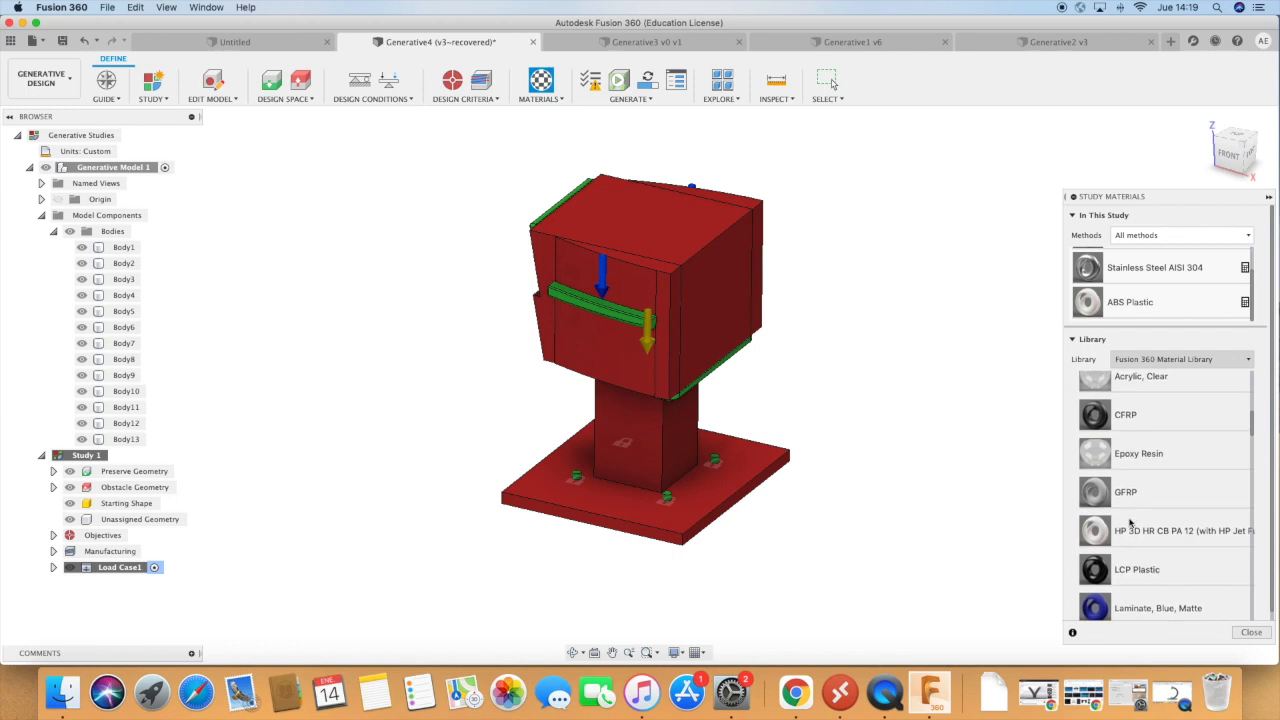
pyautogui.moveTo(1136, 568); pyautogui.dragTo(1146, 291)
pyautogui.scroll(-9, 1152, 537)
pyautogui.scroll(-10, 1152, 537)
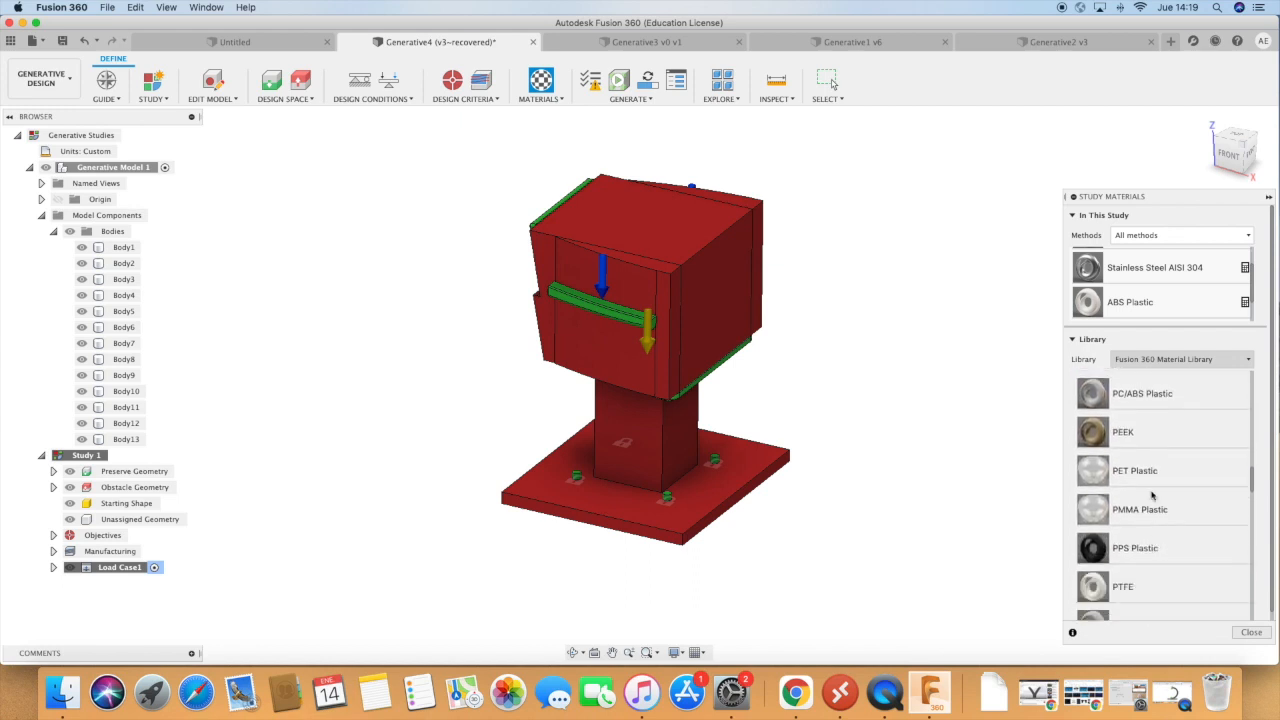
pyautogui.scroll(-6, 1136, 484)
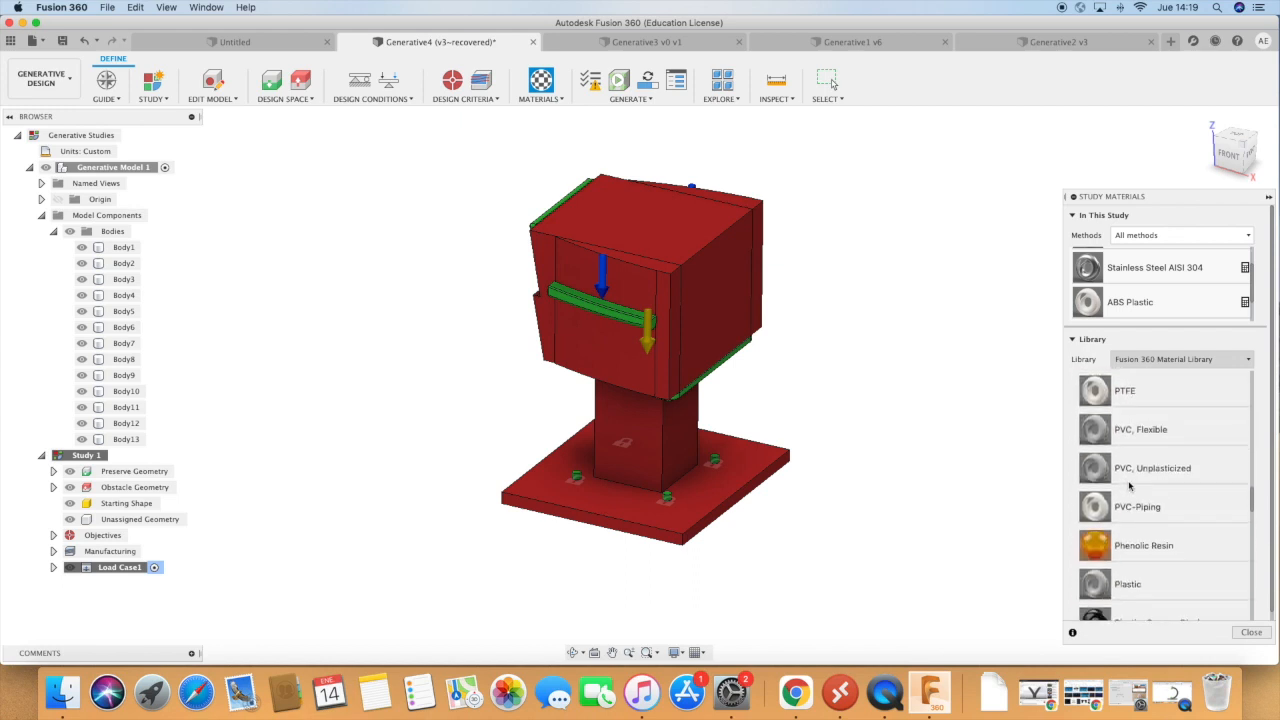
pyautogui.scroll(-3, 1145, 545)
pyautogui.moveTo(1123, 507); pyautogui.dragTo(1129, 290)
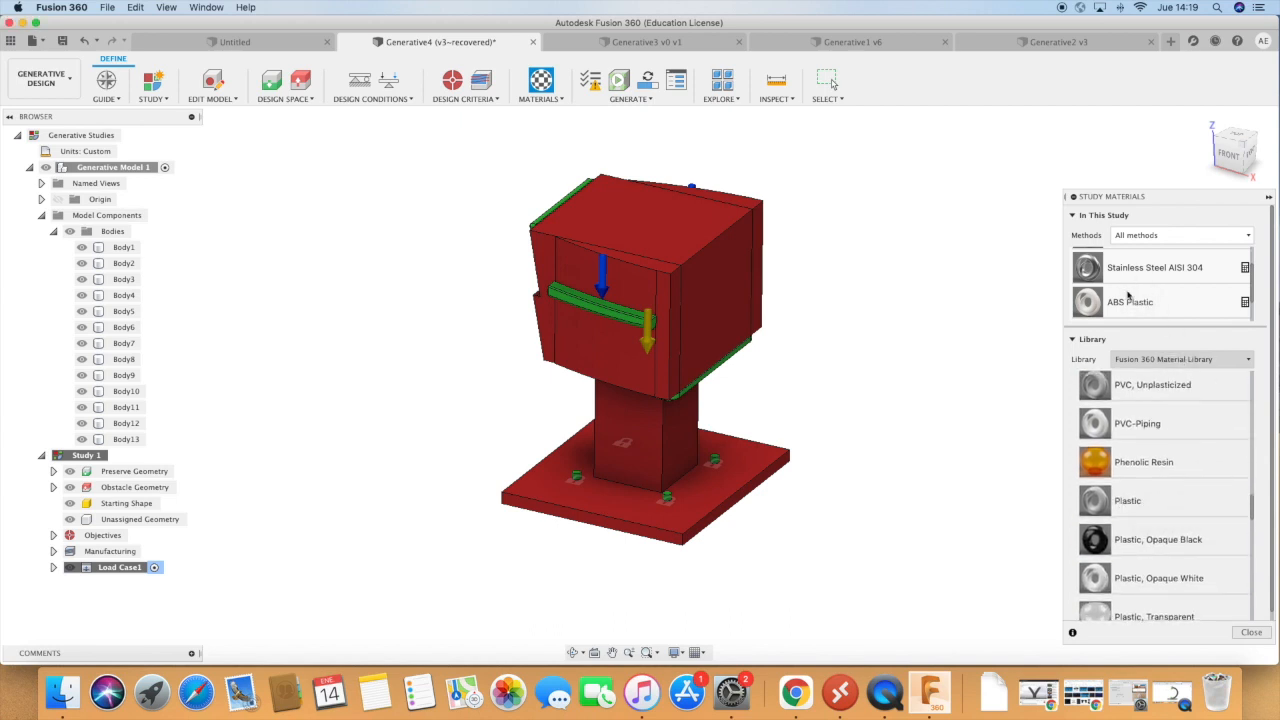
pyautogui.scroll(-5, 1140, 277)
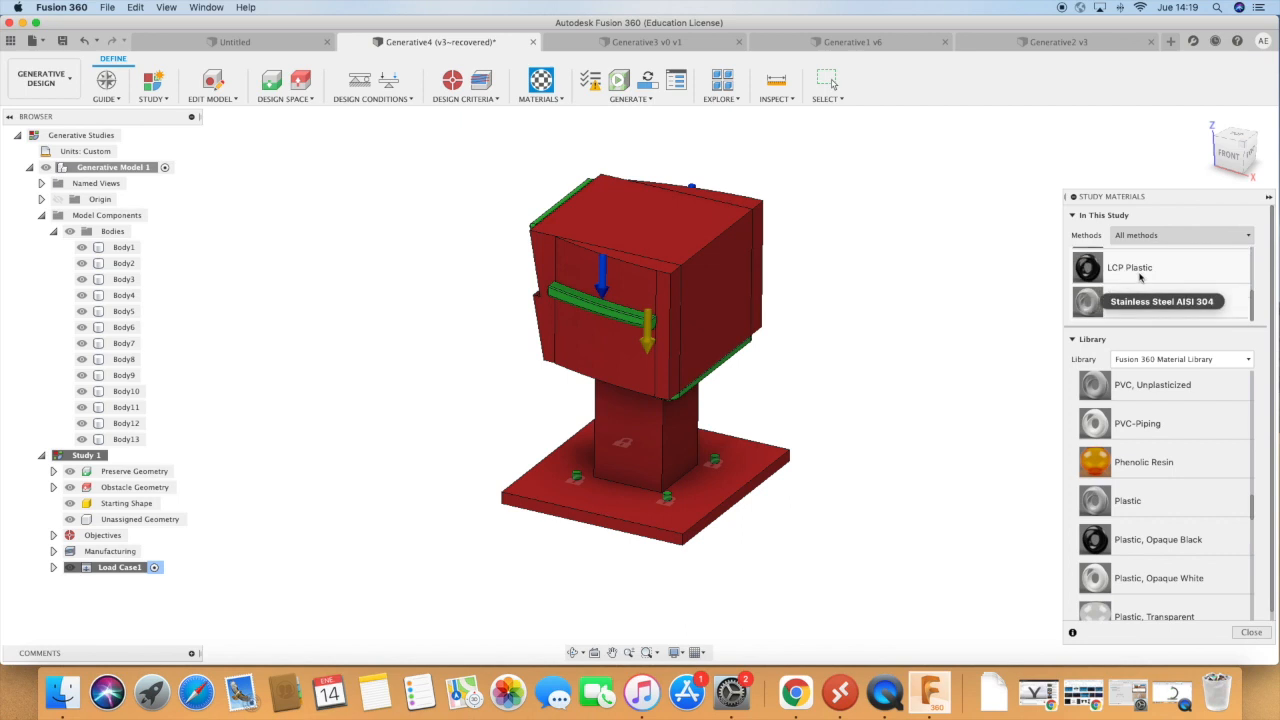
pyautogui.click(1250, 632)
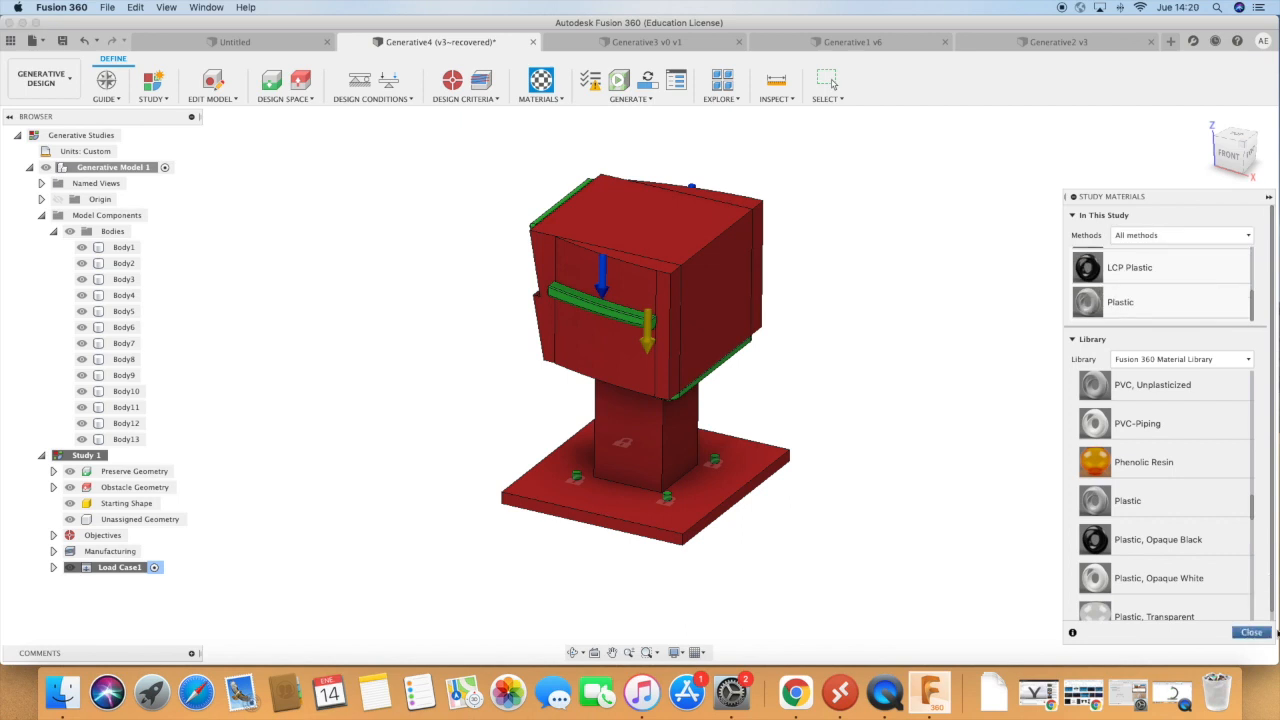
# Run the study's pre-check and review the Generate settings for Study 1 without starting generation.
pyautogui.click(590, 80)
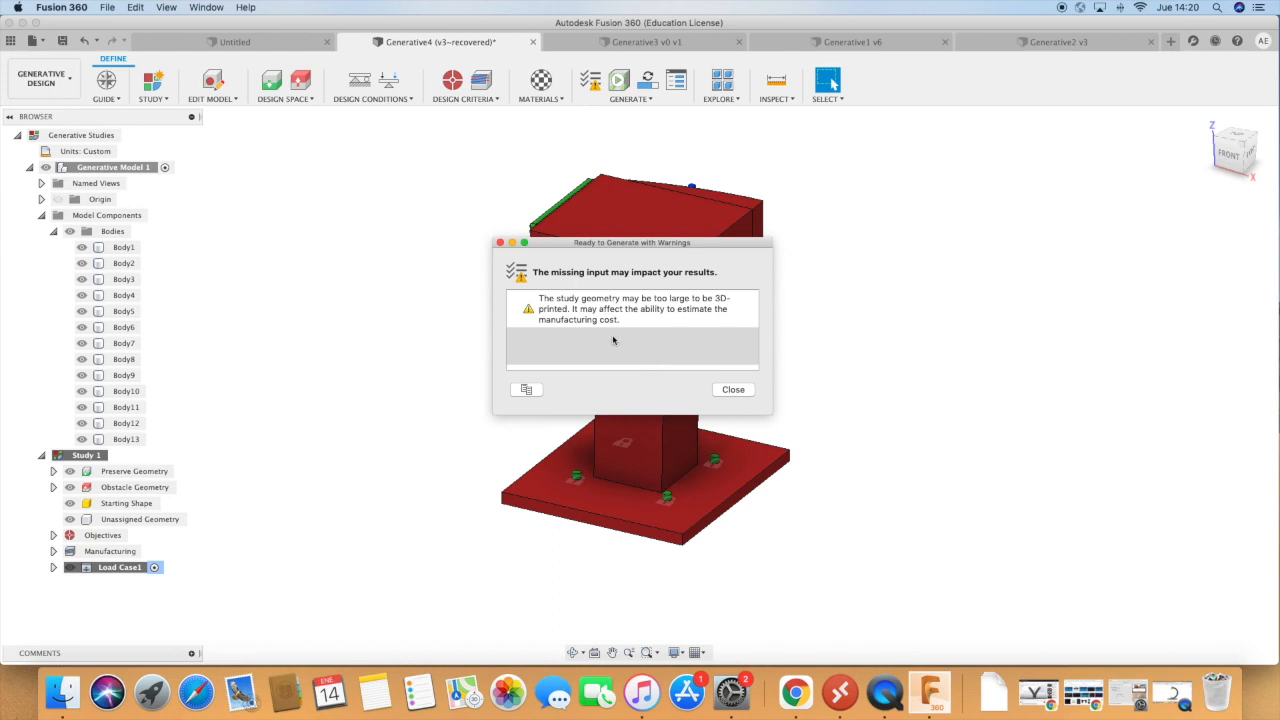
pyautogui.click(741, 390)
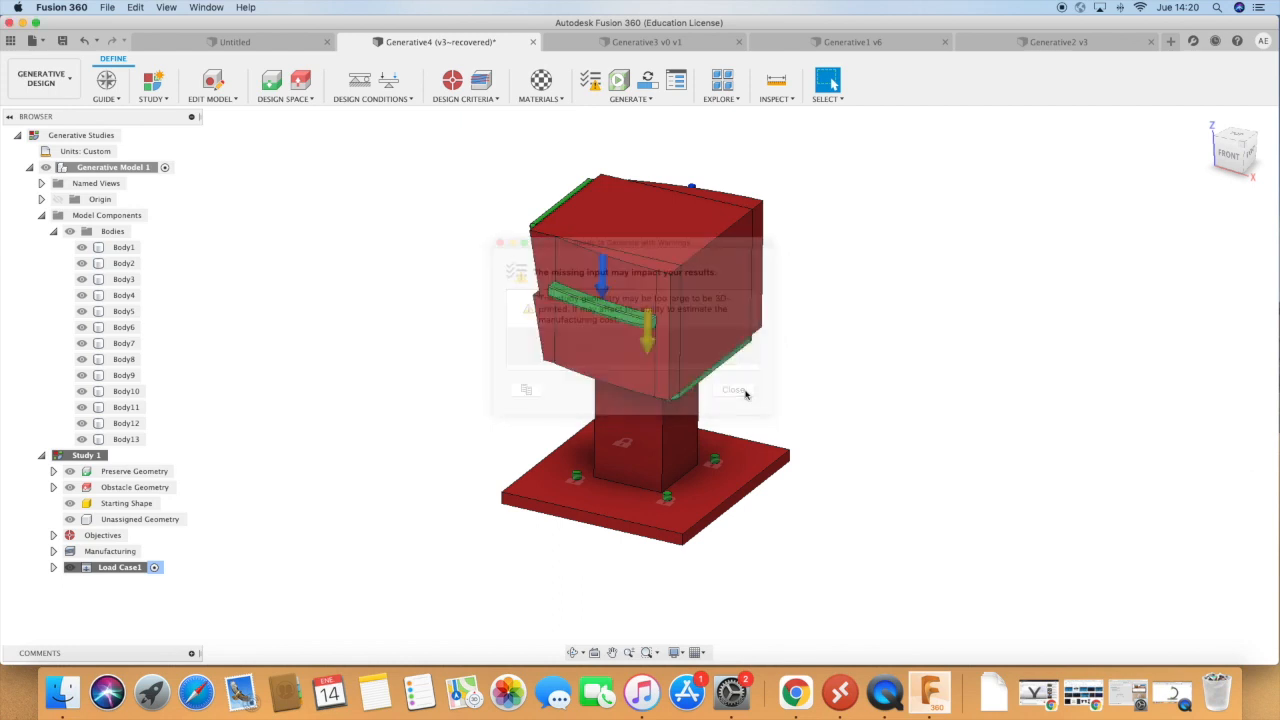
pyautogui.click(657, 84)
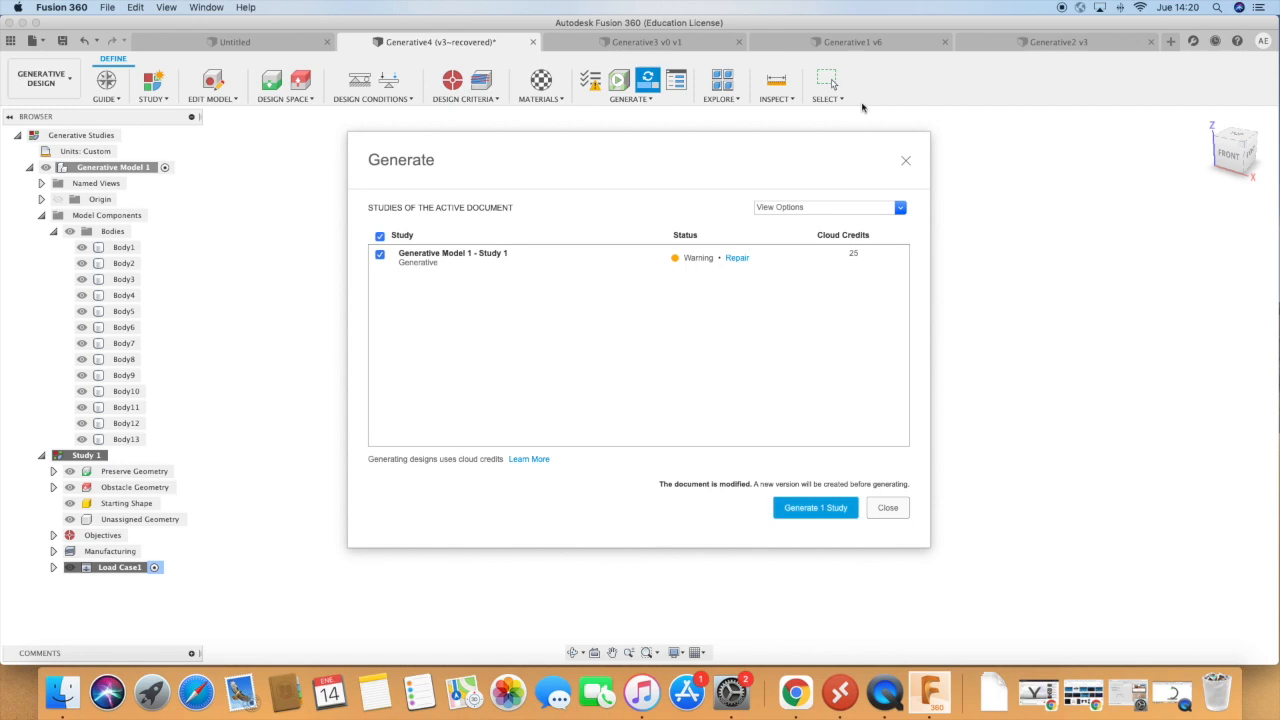
pyautogui.click(905, 160)
# Set the study's safety factor limit to 2.5, keeping the objective of minimizing mass.
pyautogui.click(459, 86)
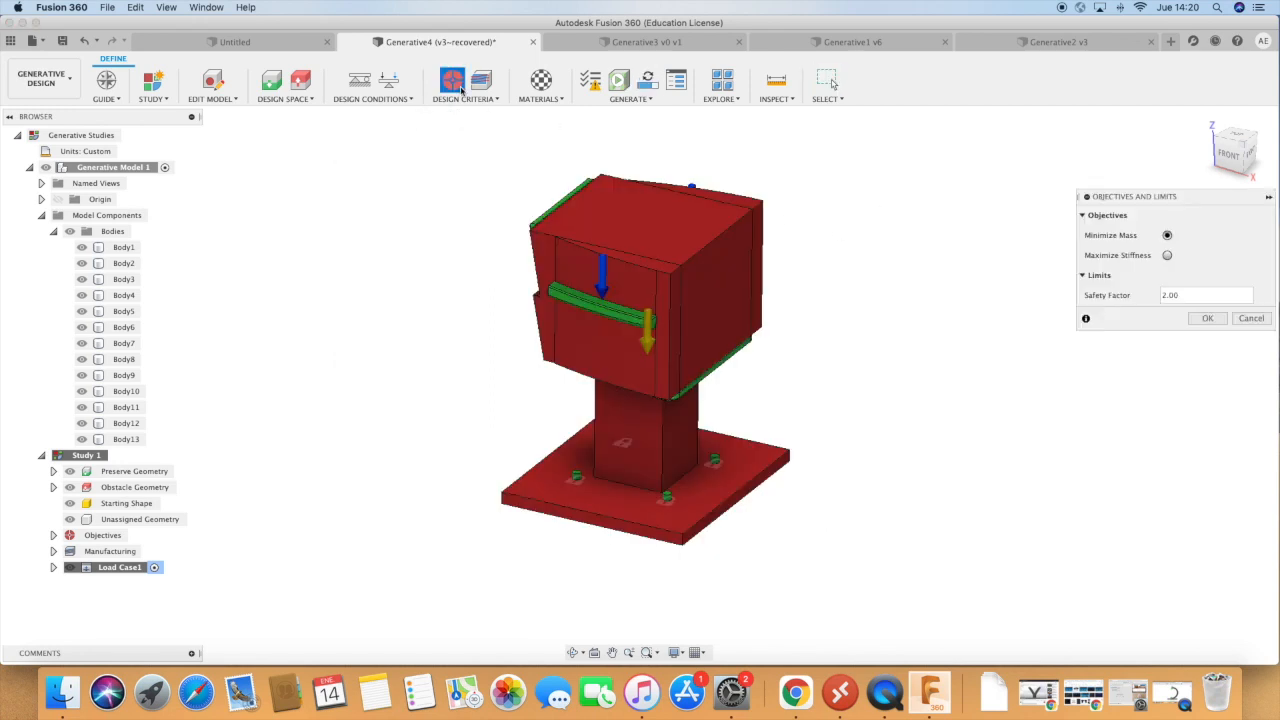
pyautogui.click(1186, 295)
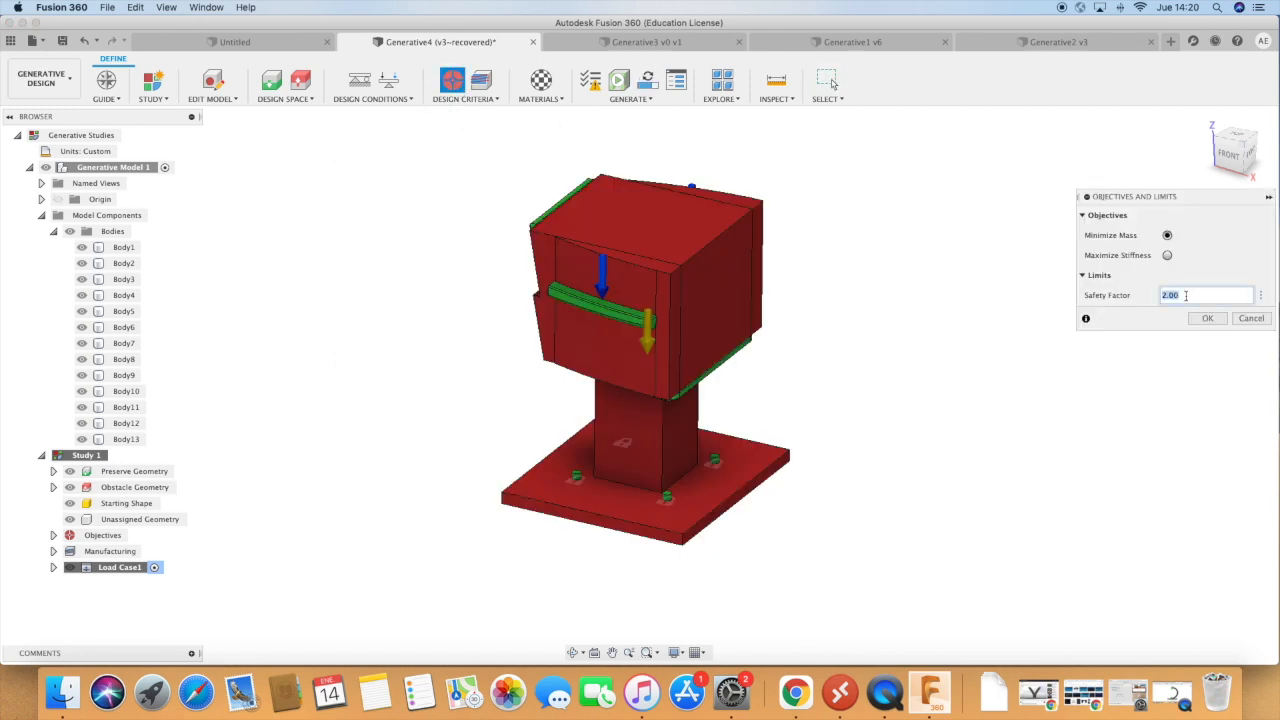
pyautogui.write('2.5')
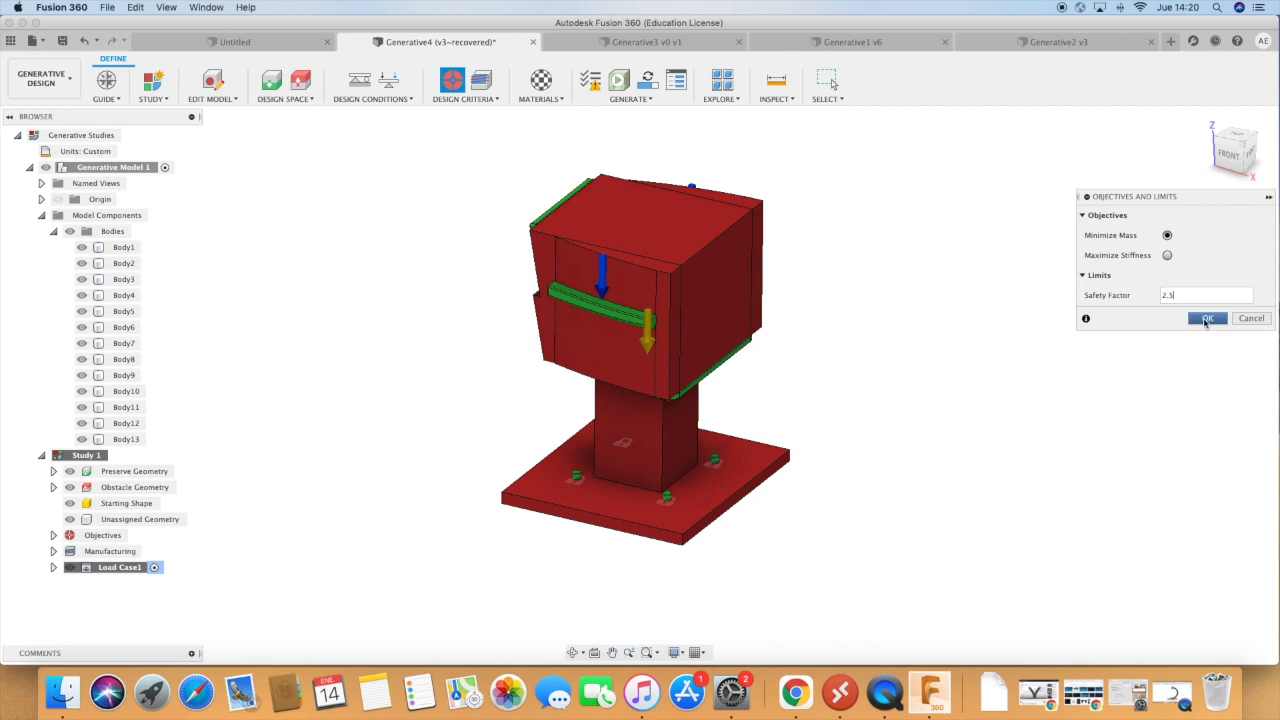
pyautogui.press('Return')
# Change the milling configuration in the manufacturing criteria from 3-axis to 5-axis and apply it.
pyautogui.click(481, 80)
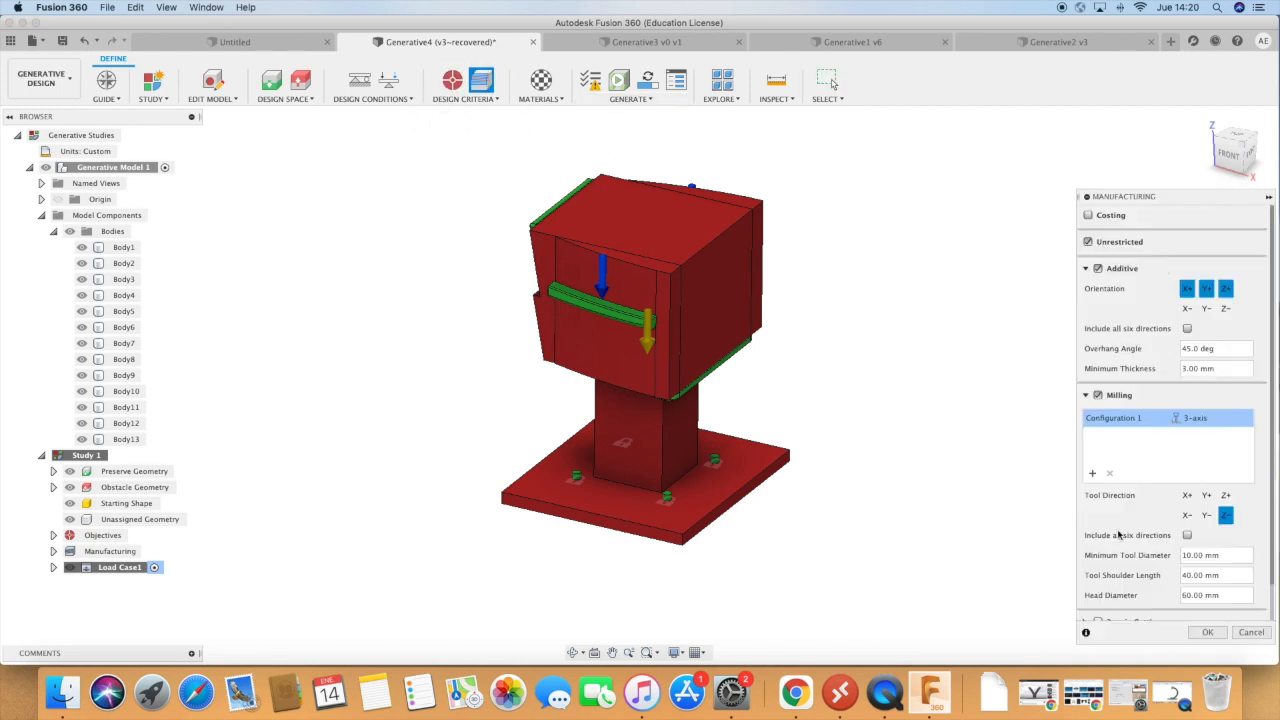
pyautogui.scroll(-1, 1120, 536)
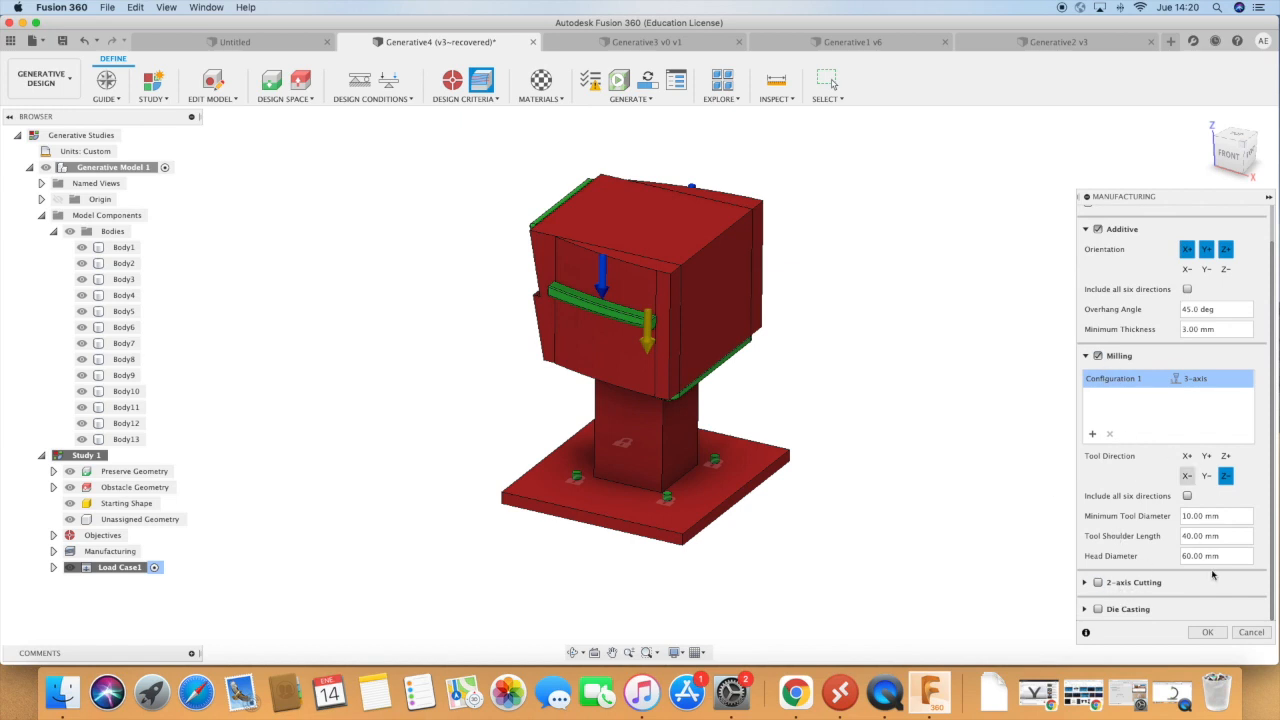
pyautogui.click(1200, 379)
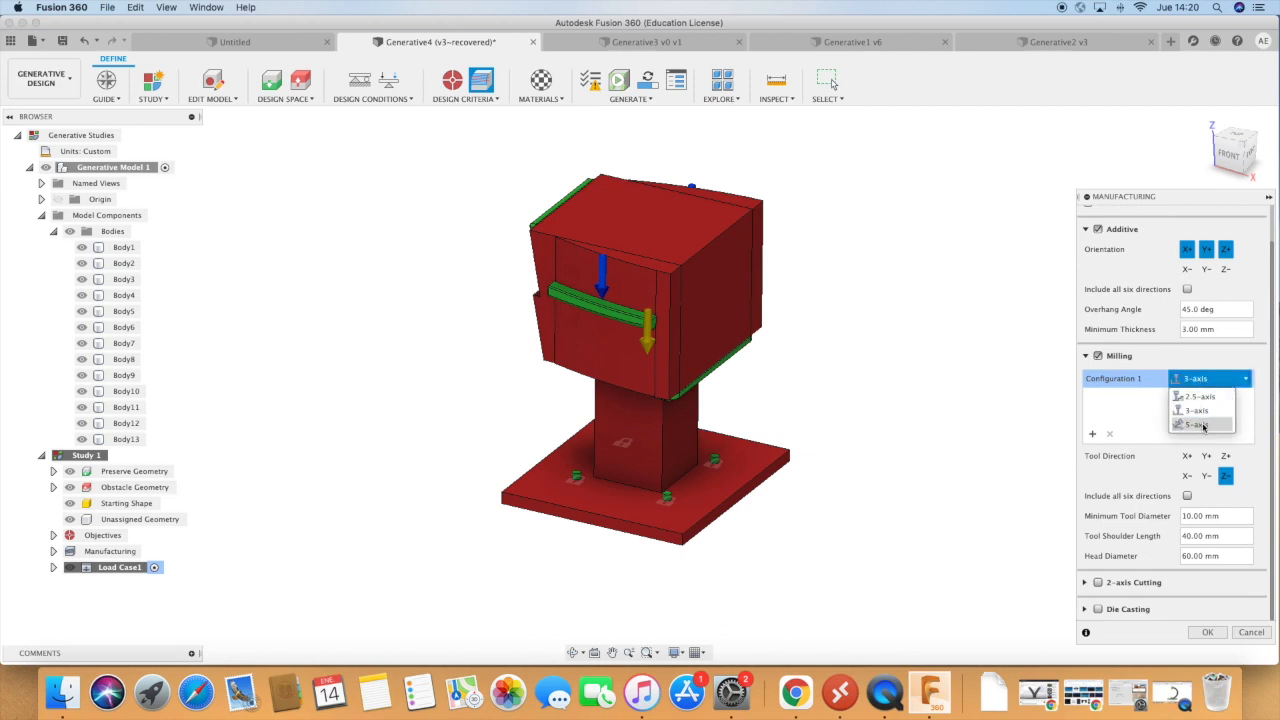
pyautogui.click(1203, 425)
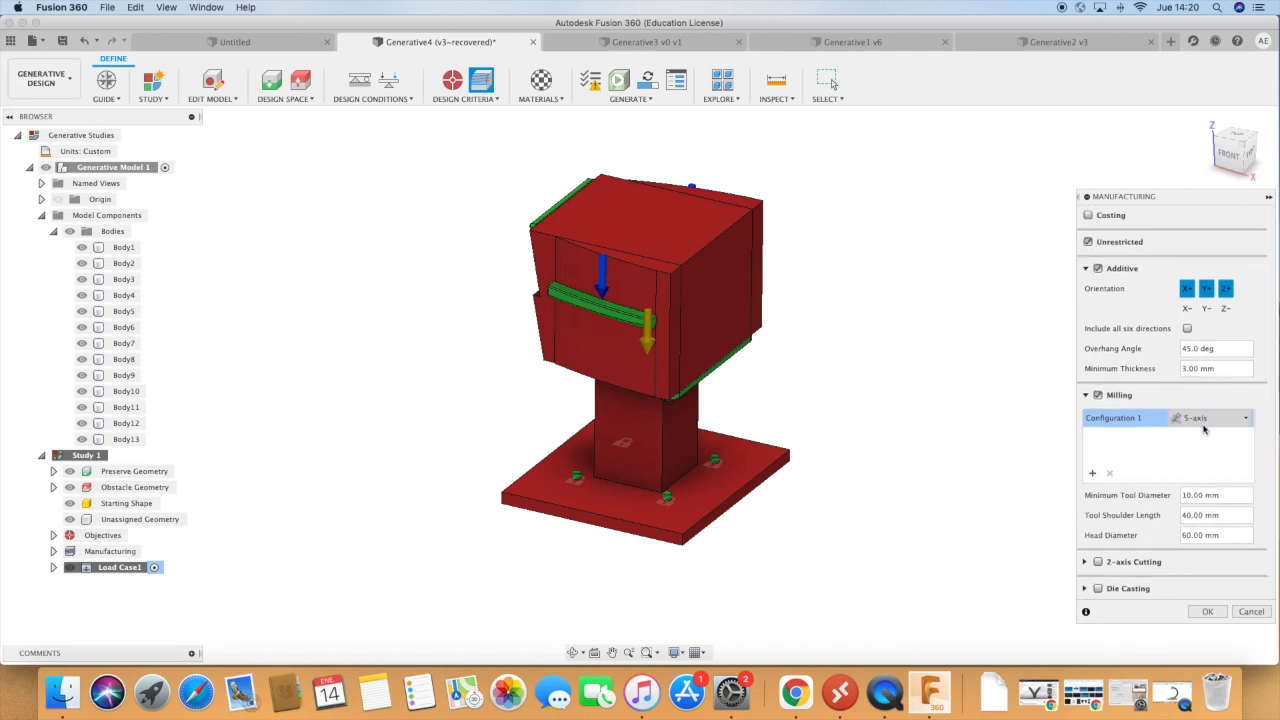
pyautogui.click(1207, 611)
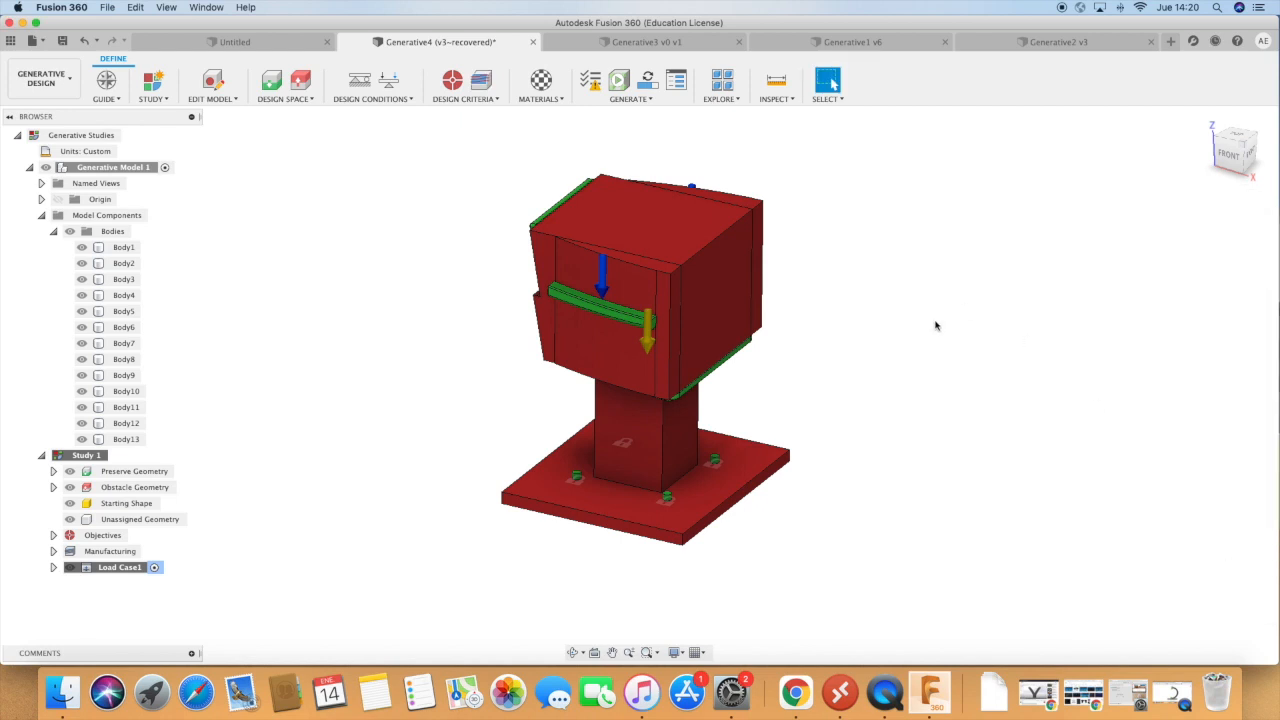
# Generate Study 1 and open the details of the Generative4 job in the job status.
pyautogui.click(650, 84)
pyautogui.click(806, 511)
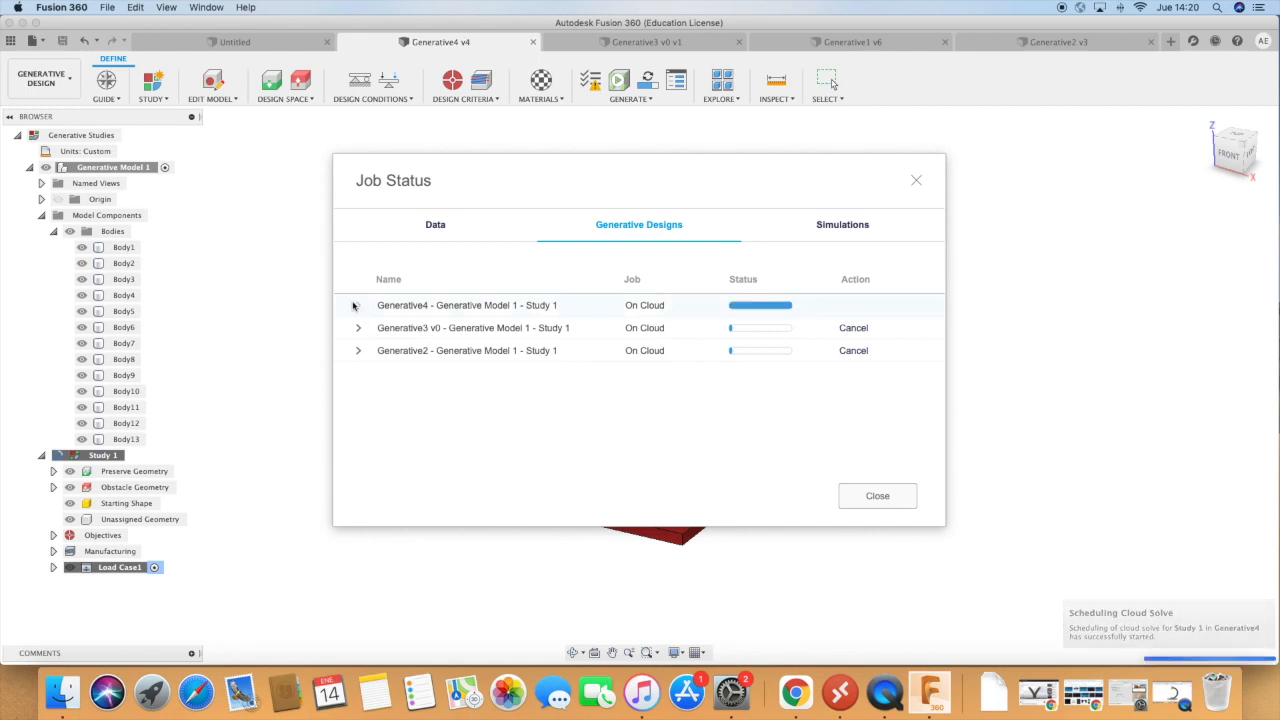
pyautogui.click(355, 305)
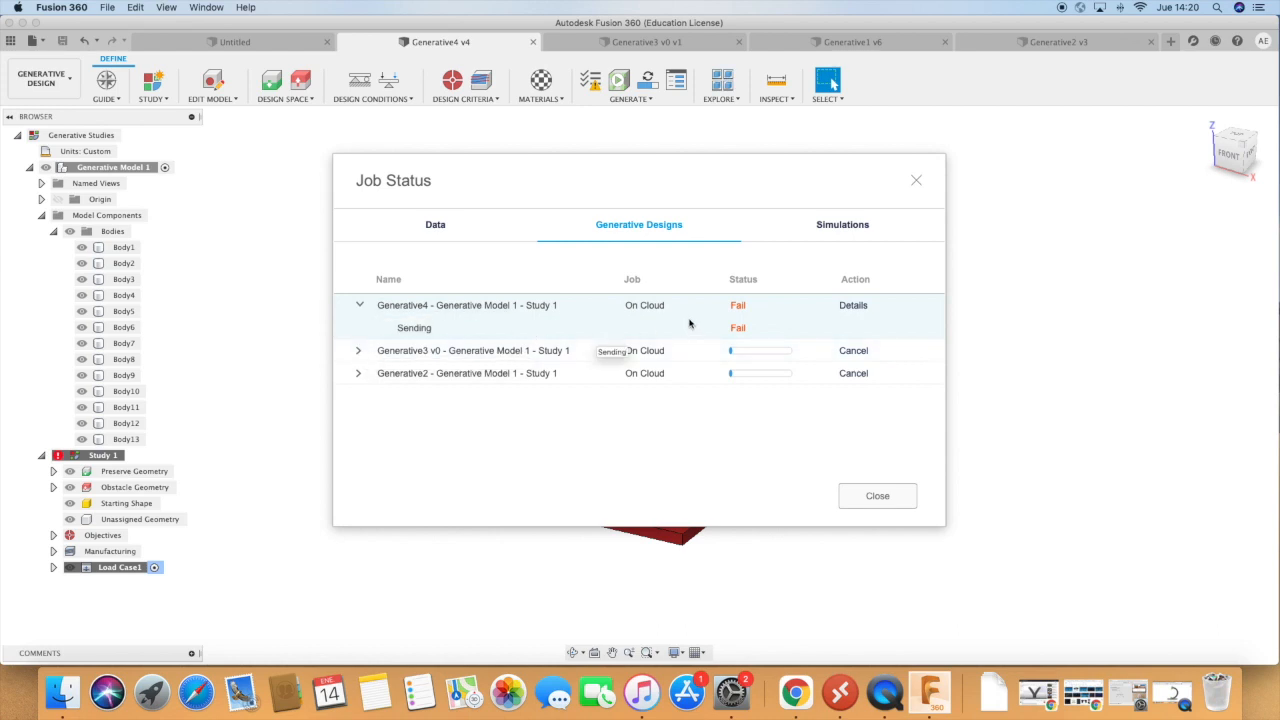
pyautogui.click(855, 308)
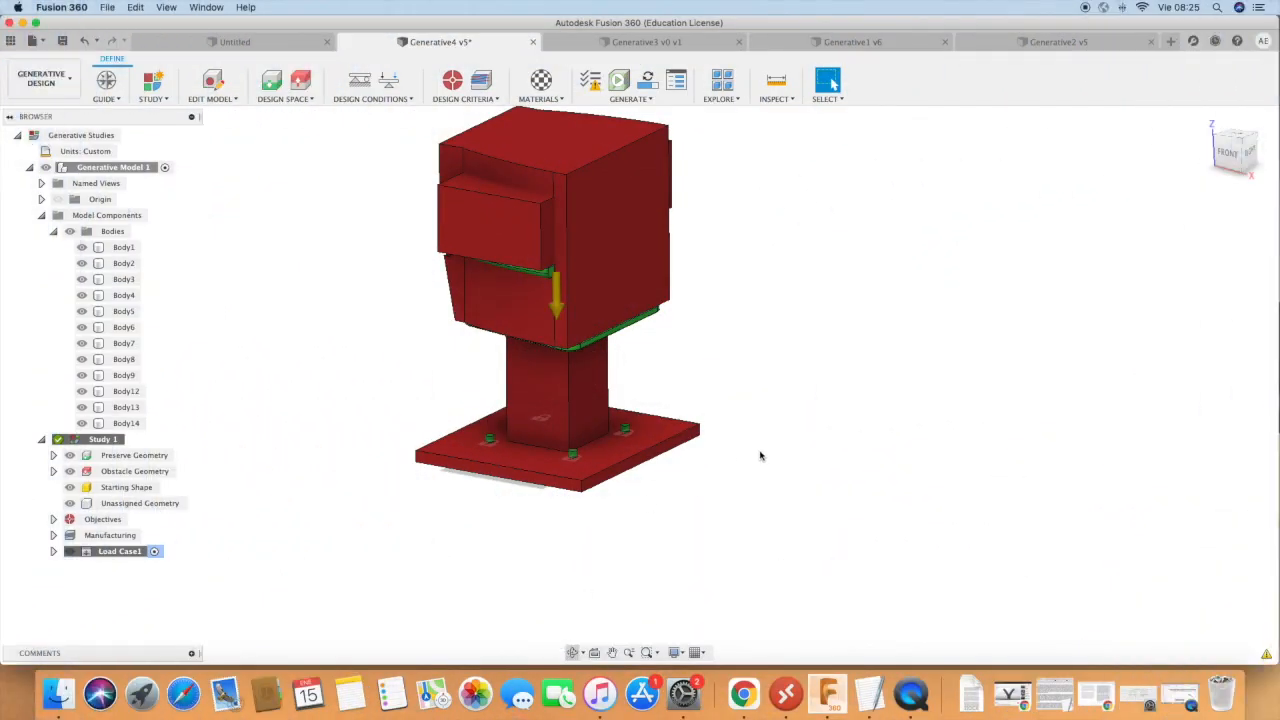
# Examine the block-shaped obstacles around the armrests of the generative model from several angles.
pyautogui.keyDown('shift'); pyautogui.moveTo(751, 483); pyautogui.dragTo(771, 443, button='middle'); pyautogui.keyUp('shift')
pyautogui.scroll(-5, 597, 460)
pyautogui.keyDown('shift'); pyautogui.moveTo(603, 461); pyautogui.dragTo(576, 348, button='middle'); pyautogui.keyUp('shift')
pyautogui.scroll(2, 576, 349)
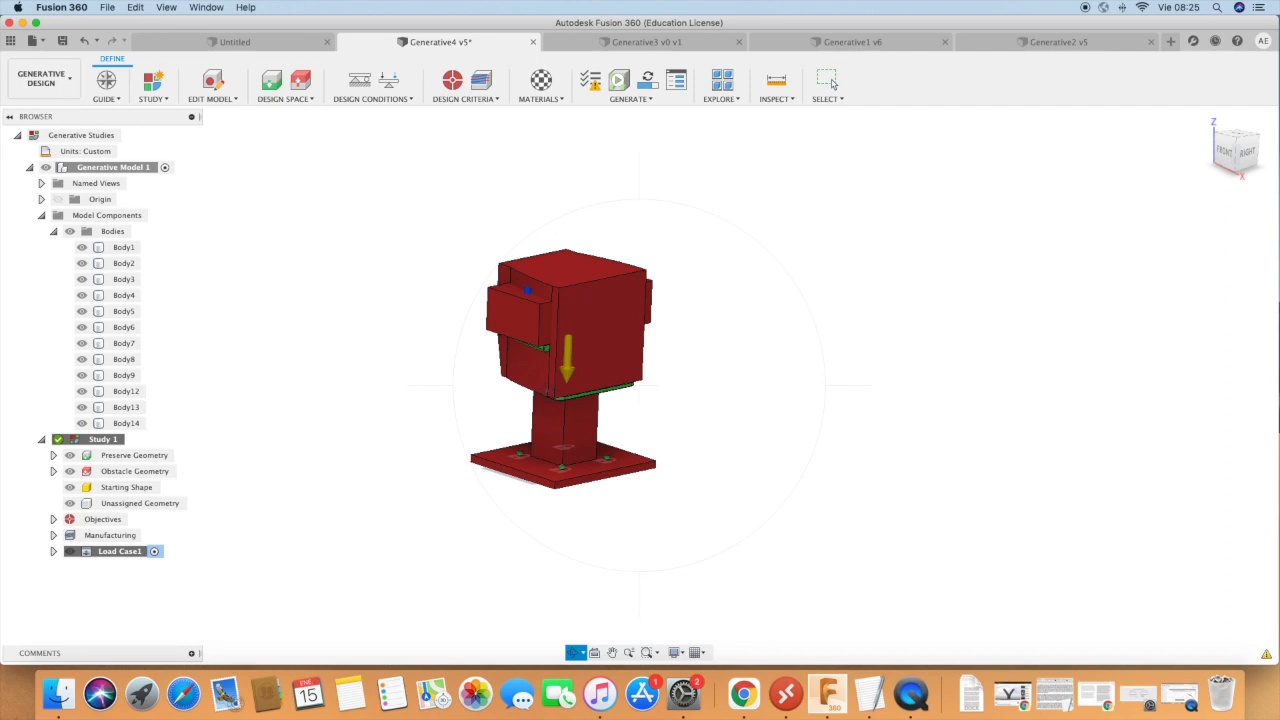
pyautogui.moveTo(709, 517)
pyautogui.keyDown('shift'); pyautogui.mouseDown(button='middle')
pyautogui.moveTo(654, 509)
pyautogui.moveTo(714, 512)
pyautogui.mouseUp(button='middle'); pyautogui.keyUp('shift')
pyautogui.scroll(3, 561, 324)
pyautogui.keyDown('shift'); pyautogui.moveTo(561, 324); pyautogui.dragTo(481, 346, button='middle'); pyautogui.keyUp('shift')
pyautogui.scroll(5, 481, 346)
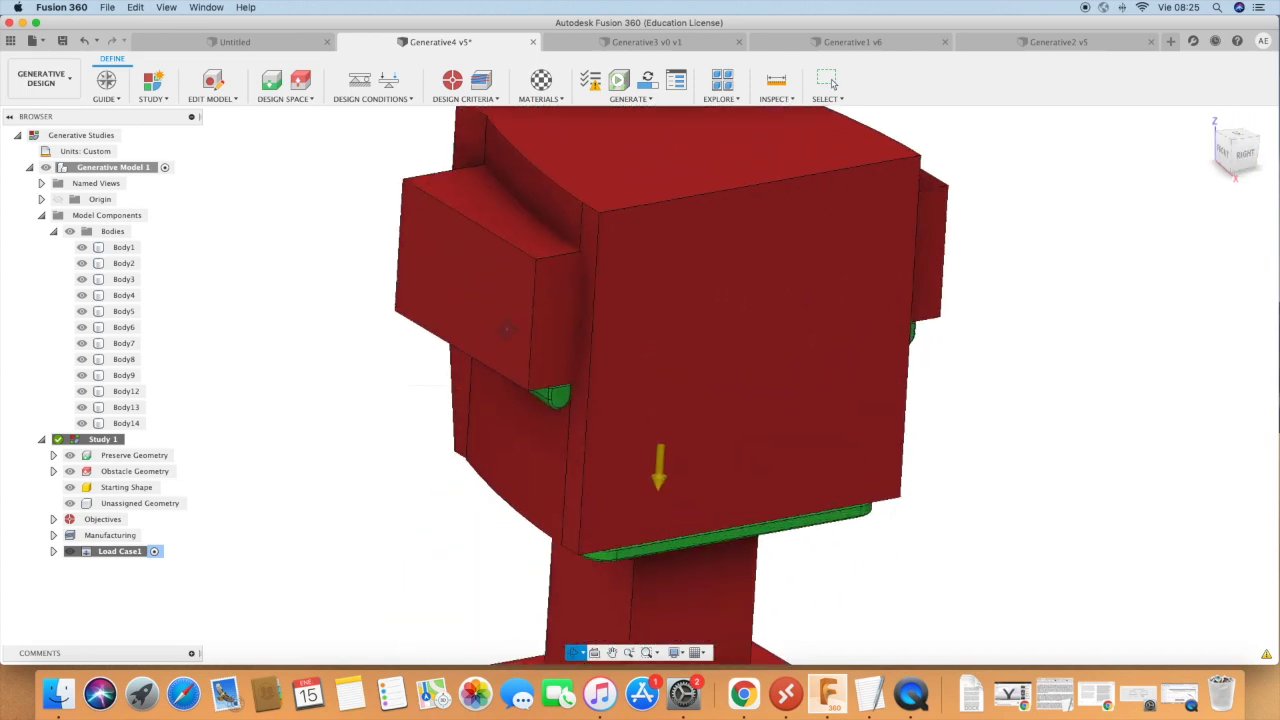
pyautogui.keyDown('shift'); pyautogui.moveTo(584, 301); pyautogui.dragTo(655, 311, button='middle'); pyautogui.keyUp('shift')
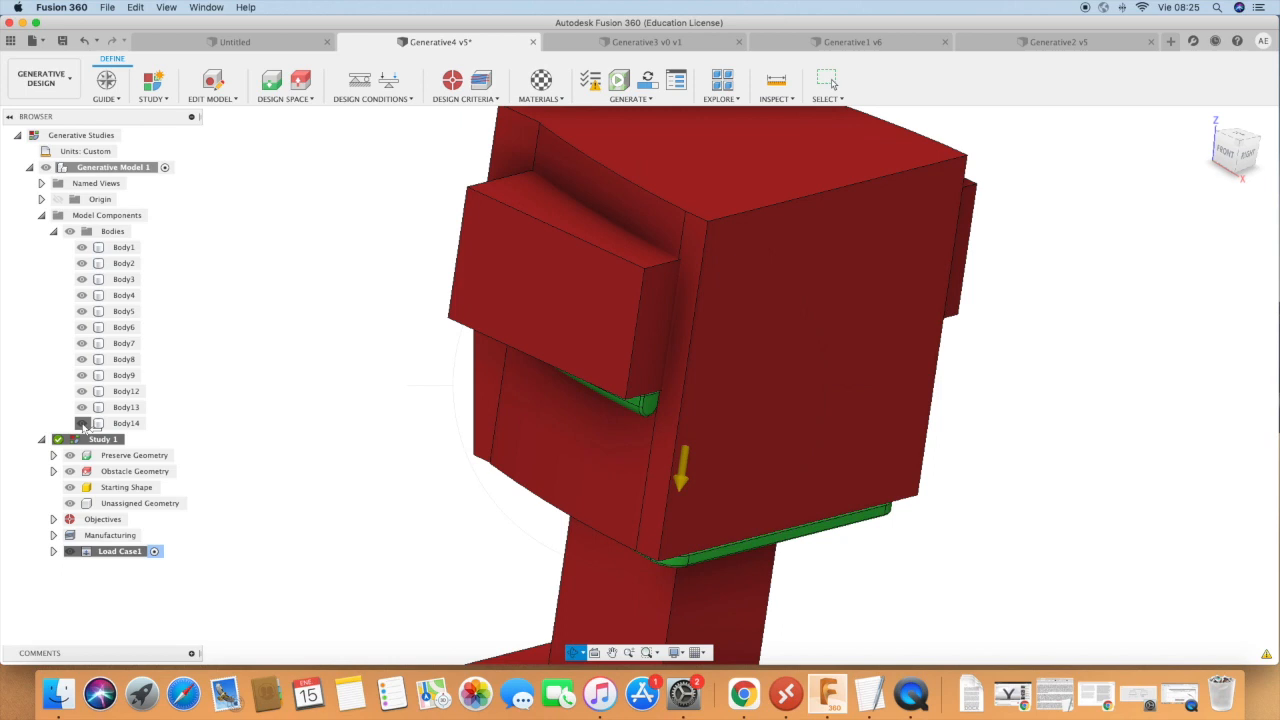
# Hide Body14 to inspect the armrest and its load behind it, and show the body again.
pyautogui.click(82, 425)
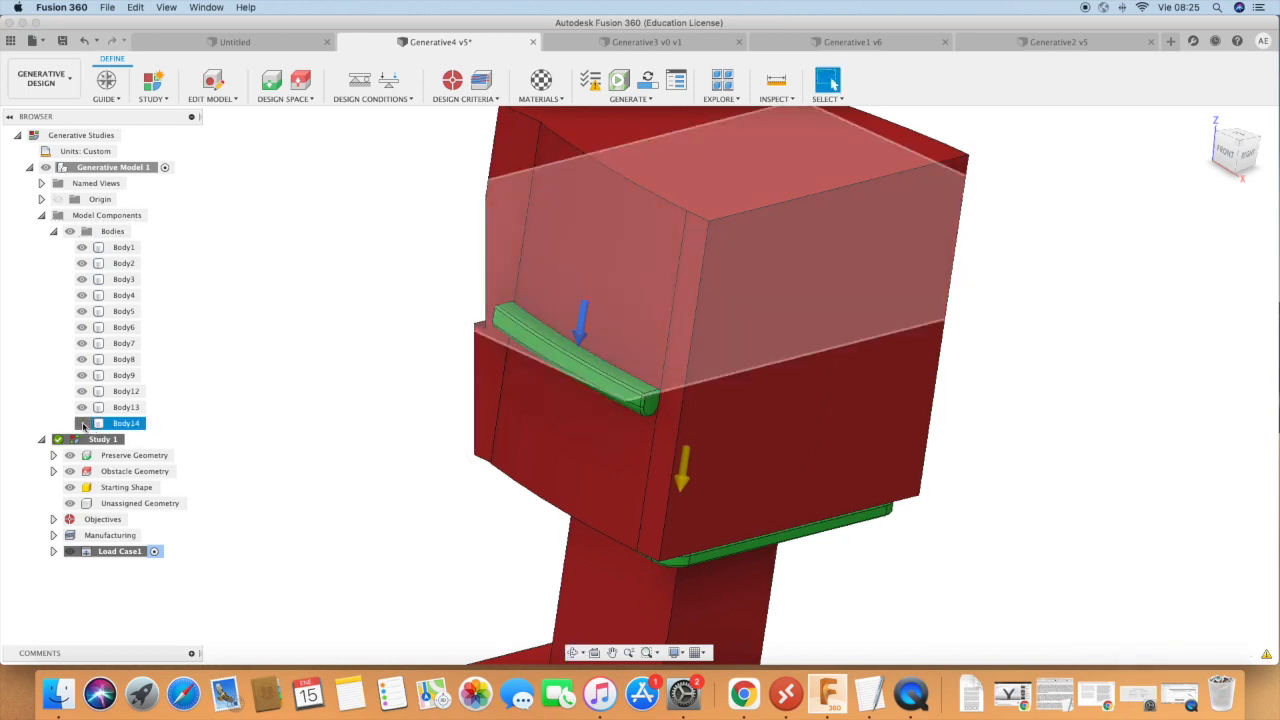
pyautogui.click(82, 423)
pyautogui.click(83, 425)
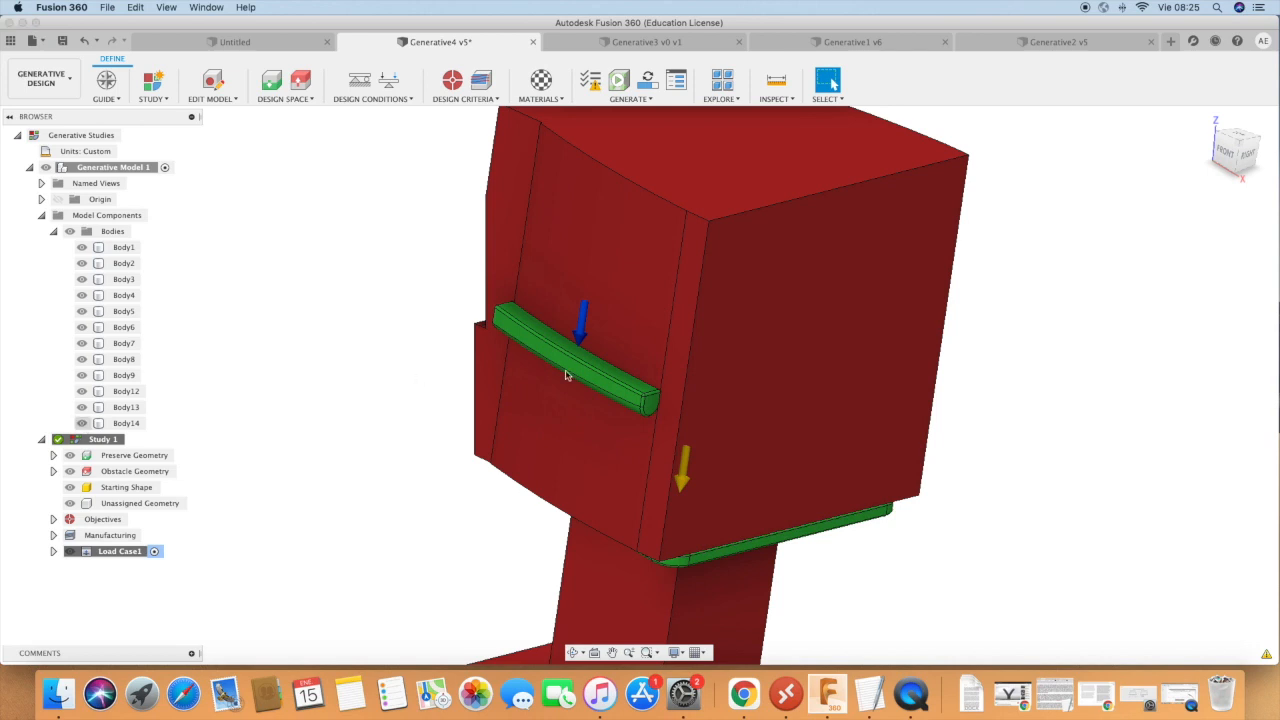
pyautogui.click(83, 423)
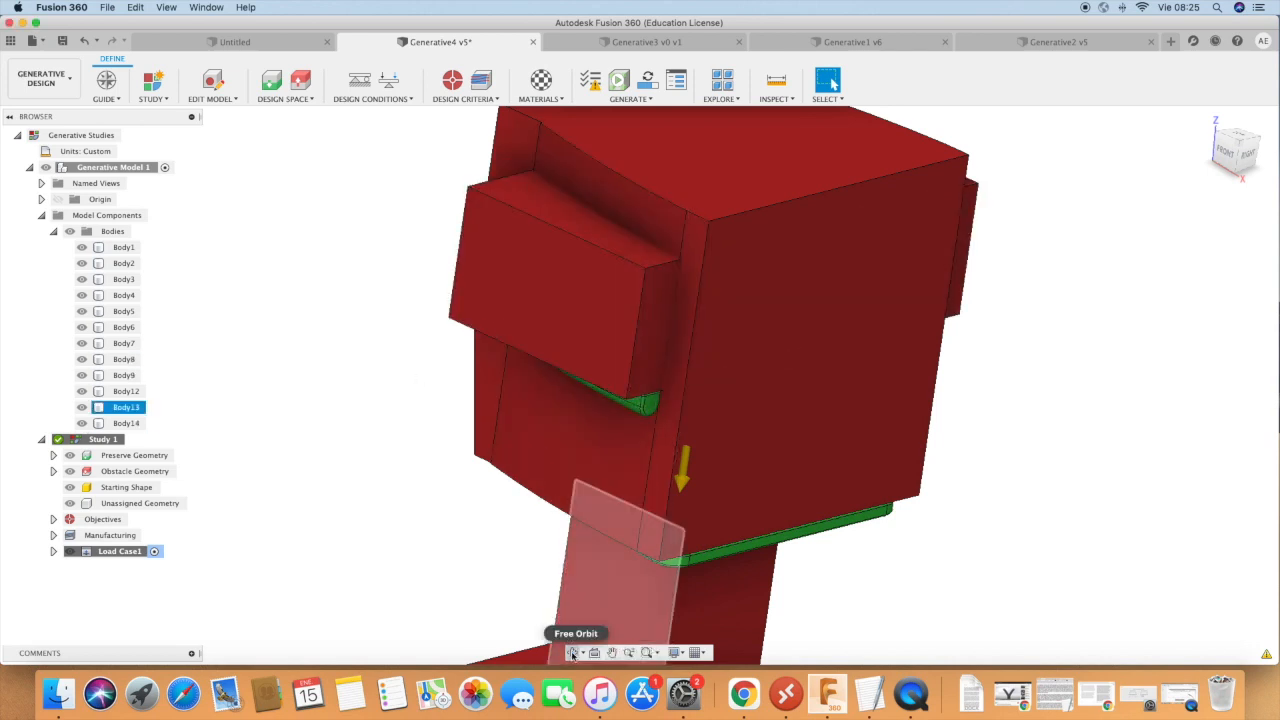
# Examine the complete chair model, from the armrest obstacles down to the pedestal and base plate.
pyautogui.click(574, 652)
pyautogui.moveTo(850, 492); pyautogui.dragTo(855, 540)
pyautogui.moveTo(755, 413); pyautogui.dragTo(716, 321)
pyautogui.scroll(-5, 661, 314)
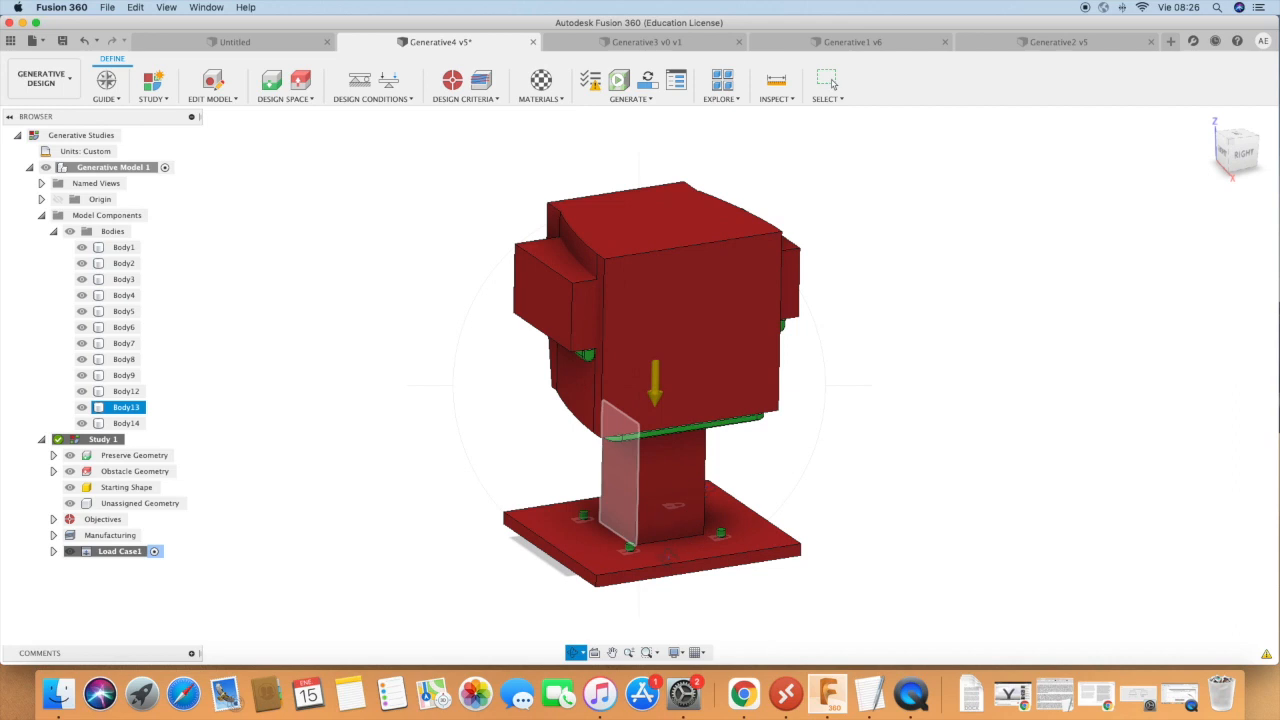
pyautogui.moveTo(716, 321); pyautogui.dragTo(719, 350)
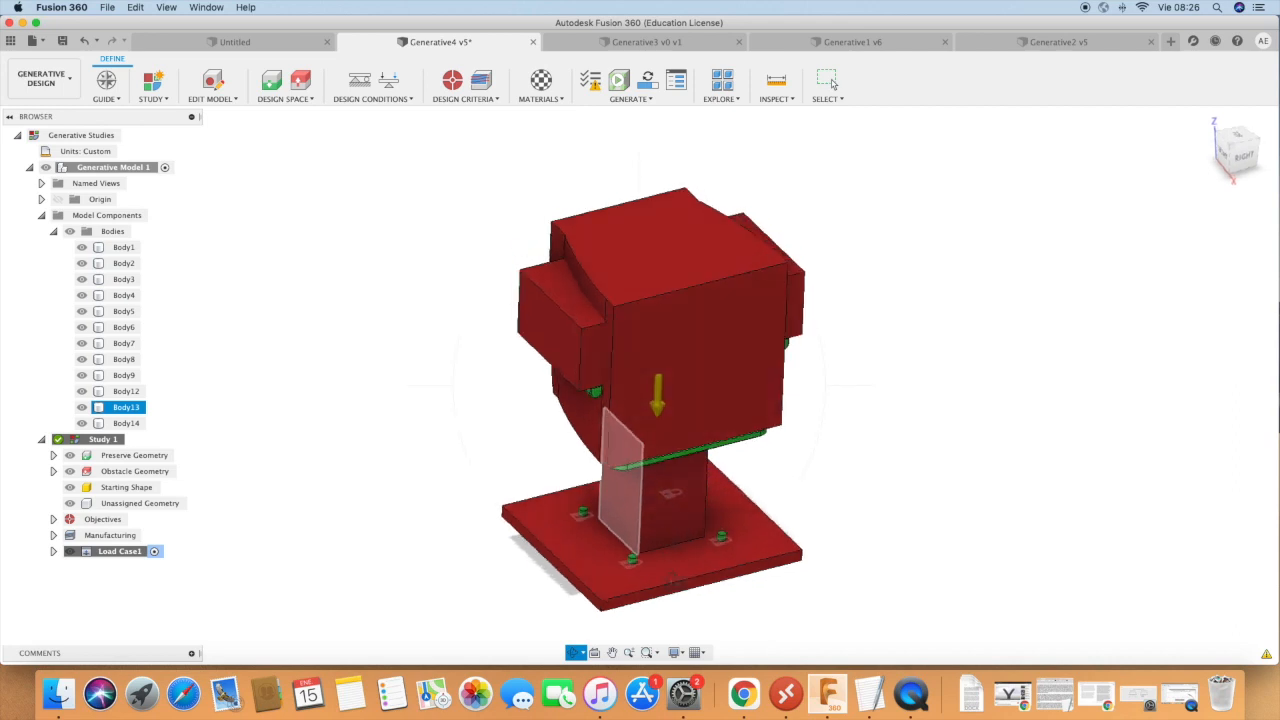
pyautogui.scroll(4, 668, 582)
pyautogui.hscroll(-3, 410, 559)
pyautogui.scroll(-8, 410, 449)
pyautogui.scroll(5, 553, 373)
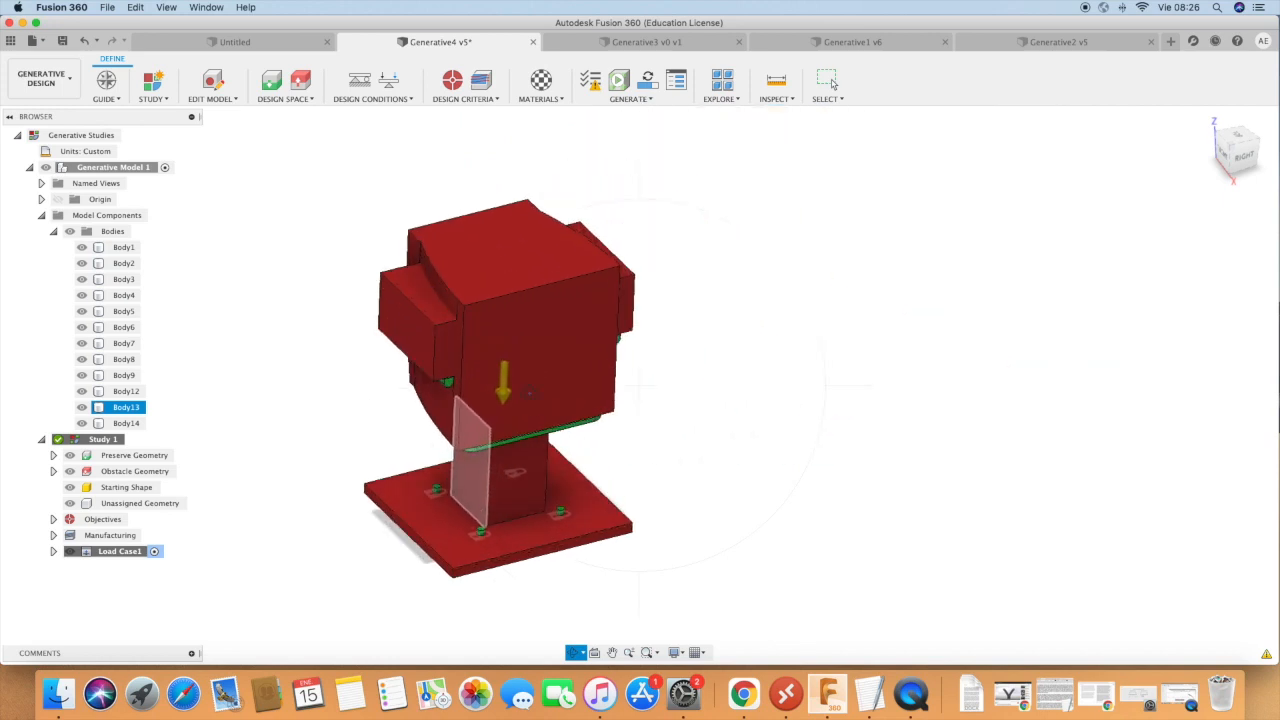
# Switch to the Design workspace, expand the list of bodies and select Body9 to locate the feature that builds it.
pyautogui.click(40, 80)
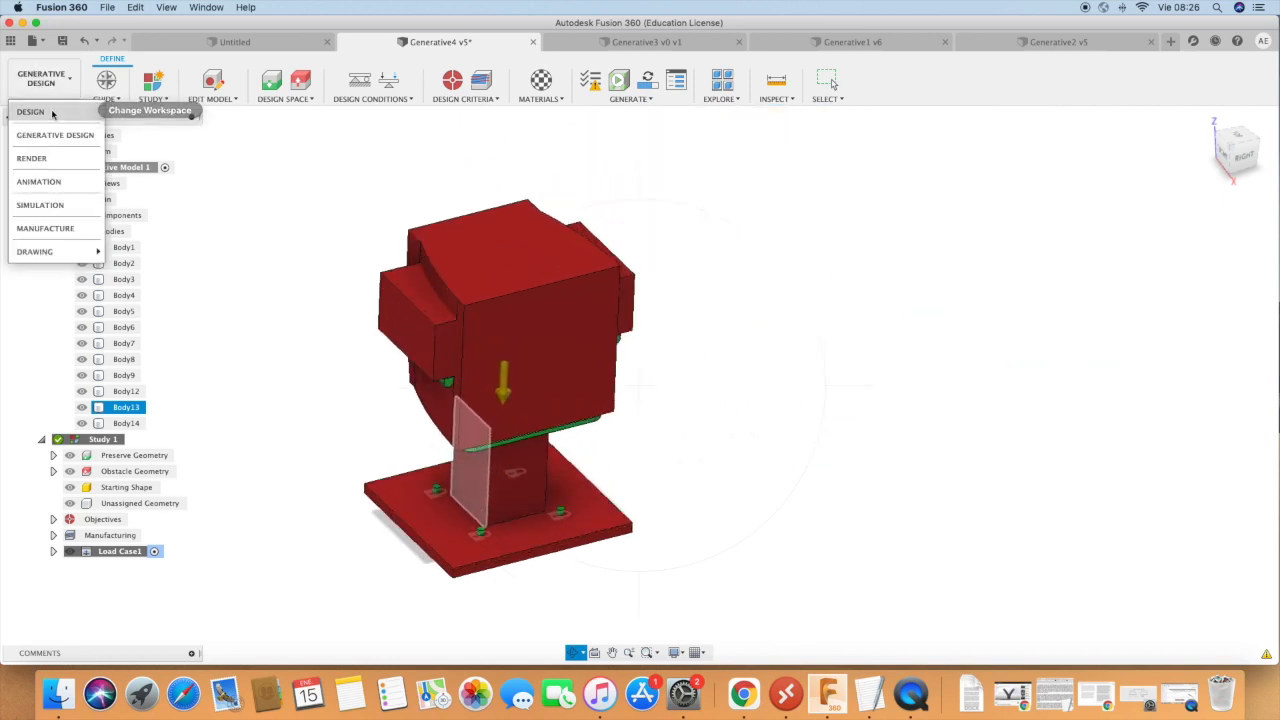
pyautogui.click(53, 113)
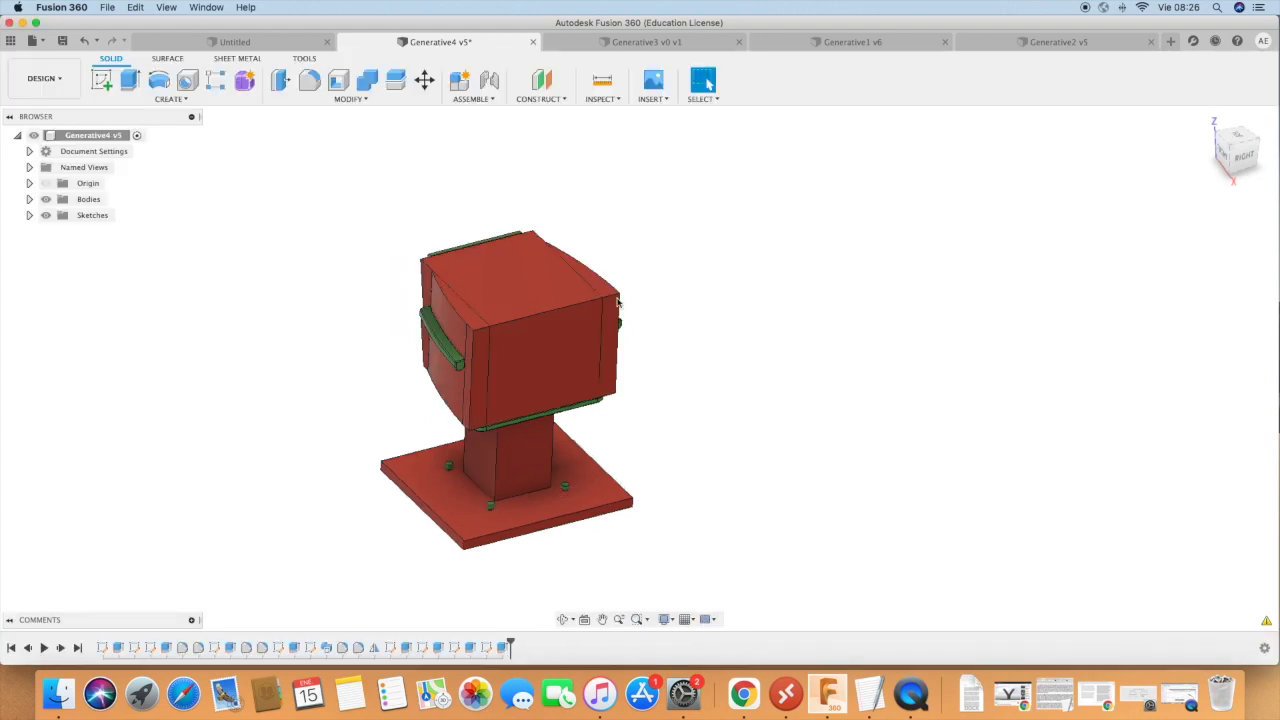
pyautogui.click(67, 85)
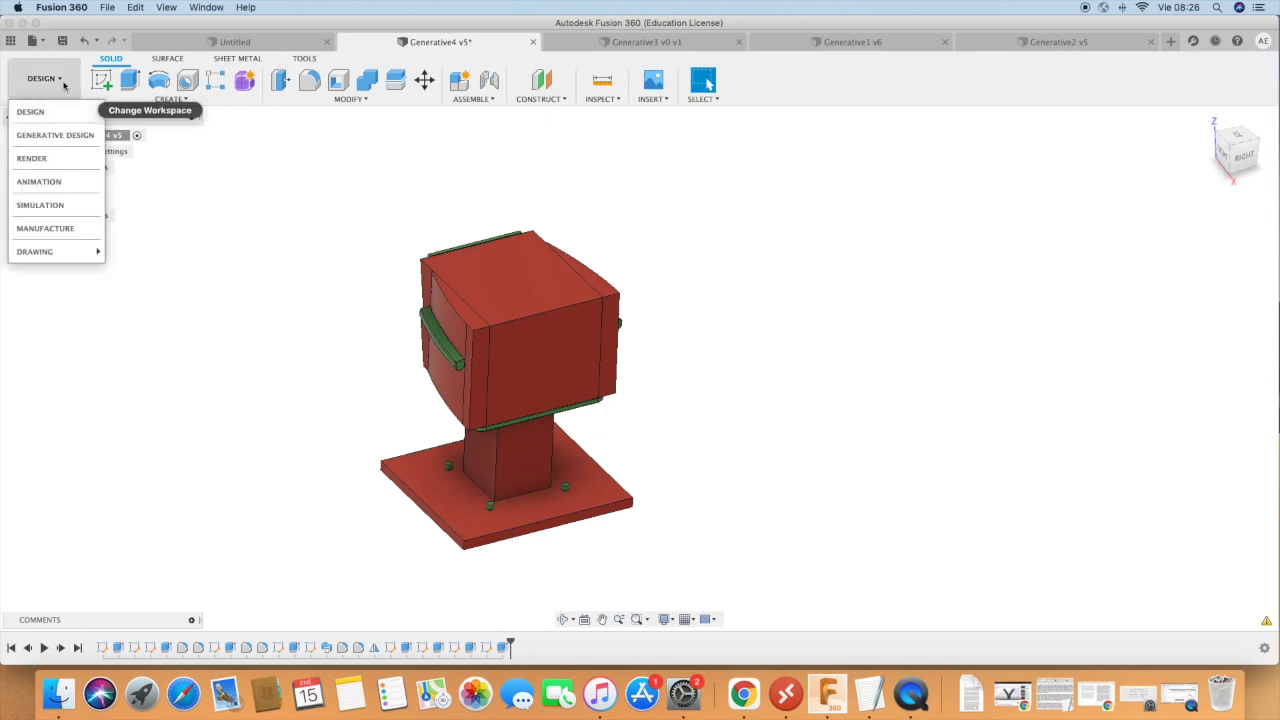
pyautogui.click(399, 358)
pyautogui.scroll(3, 492, 382)
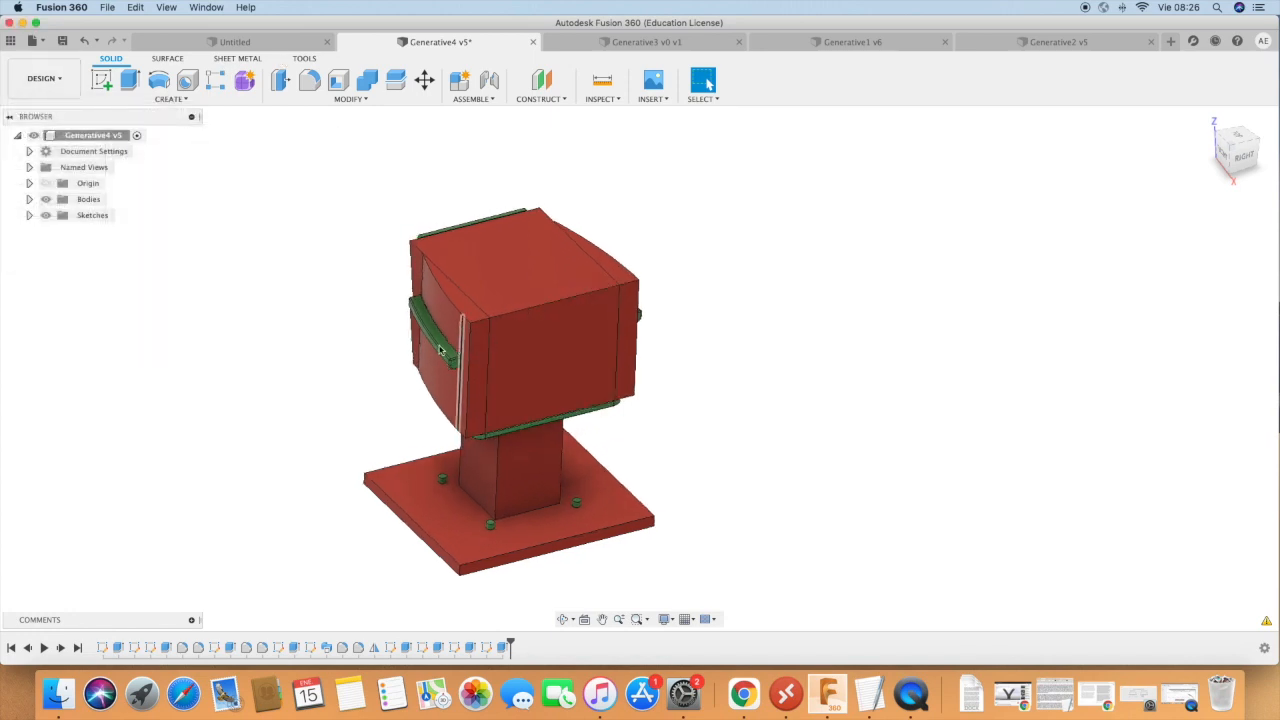
pyautogui.click(29, 199)
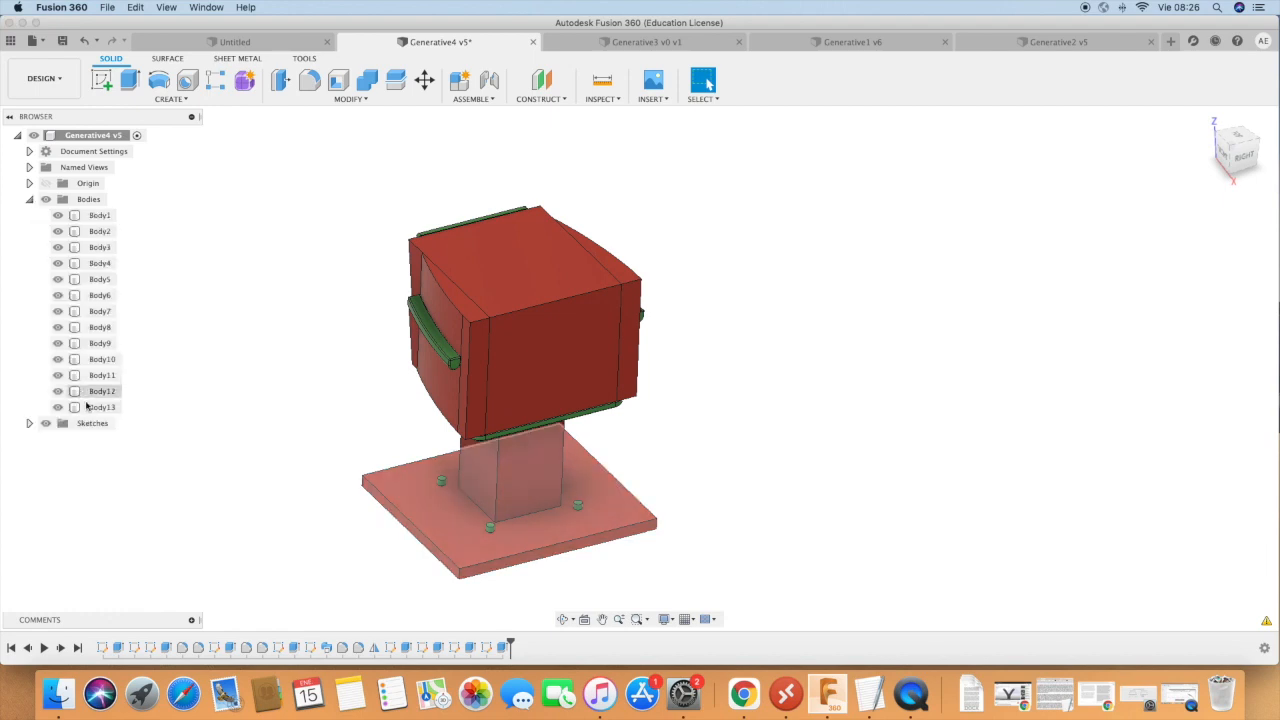
pyautogui.click(95, 343)
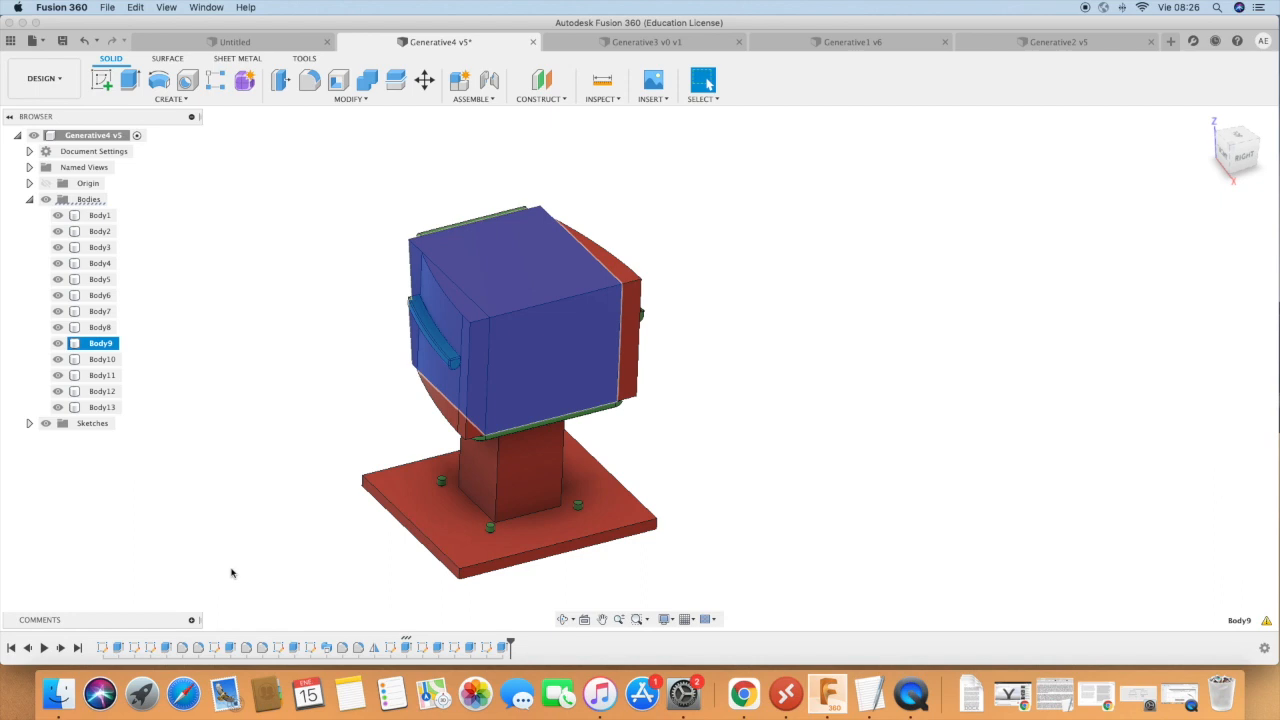
# Roll the design history back to just before Body9's extrusion and inspect Sketch7 between seat and backrest.
pyautogui.moveTo(510, 646); pyautogui.dragTo(398, 645)
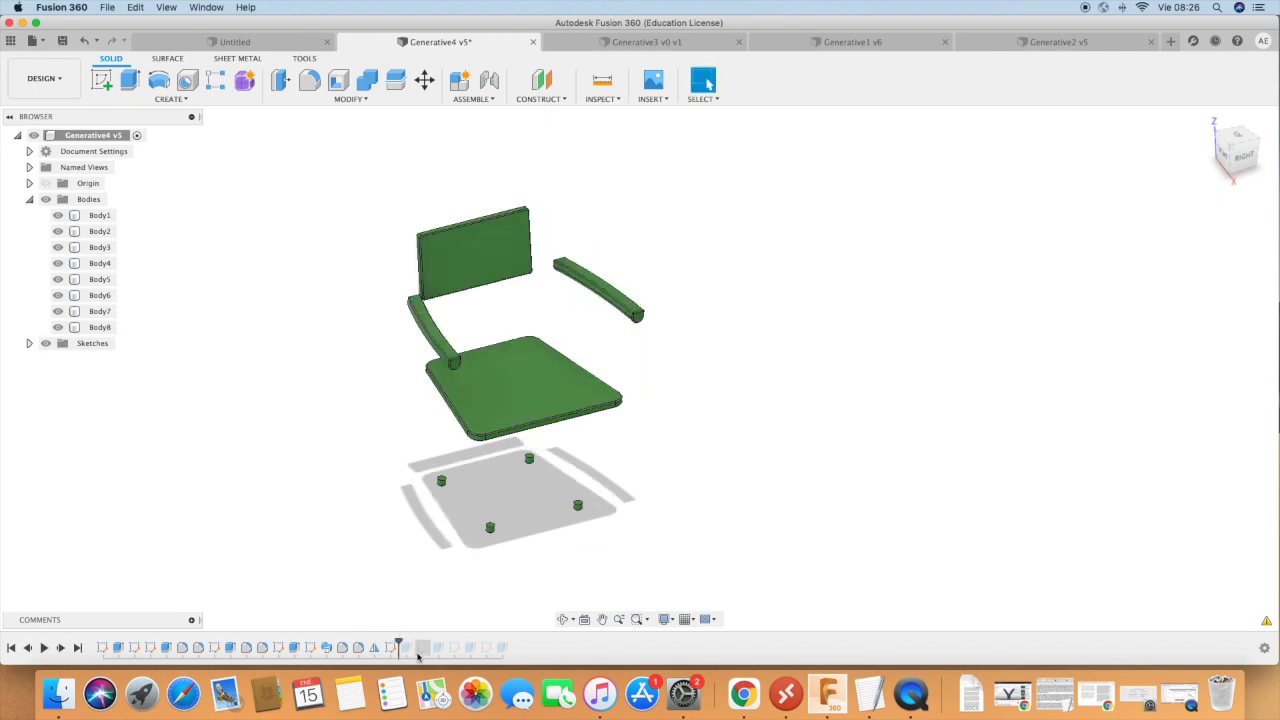
pyautogui.click(392, 648)
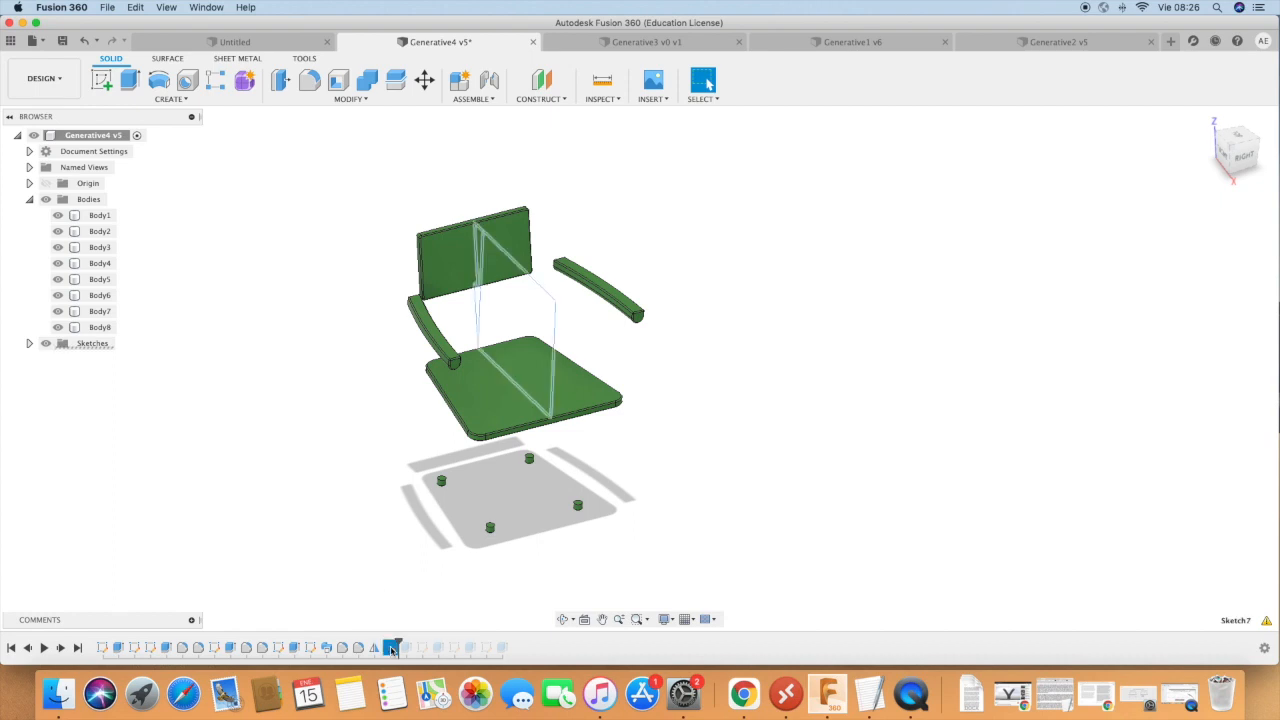
pyautogui.scroll(3, 503, 386)
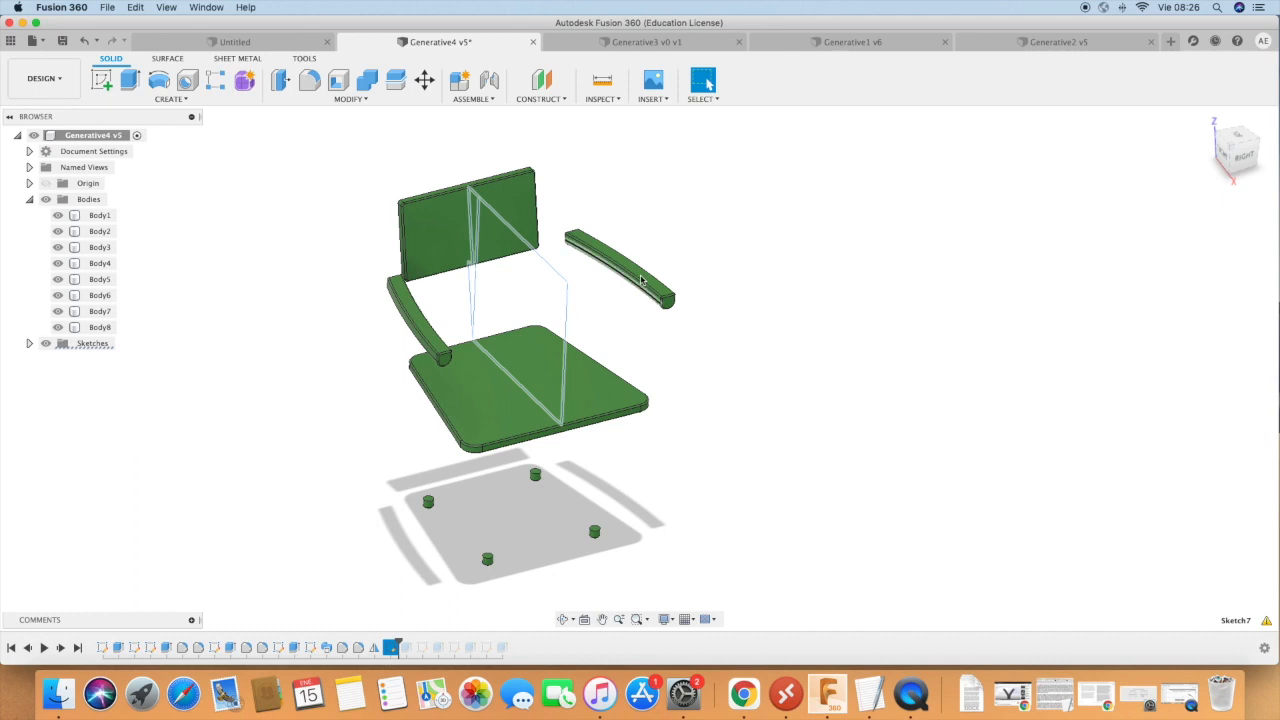
# Roll the history forward past Body9's extrusion and inspect Sketch8 against the armrest and obstacle block.
pyautogui.moveTo(397, 646); pyautogui.dragTo(420, 650)
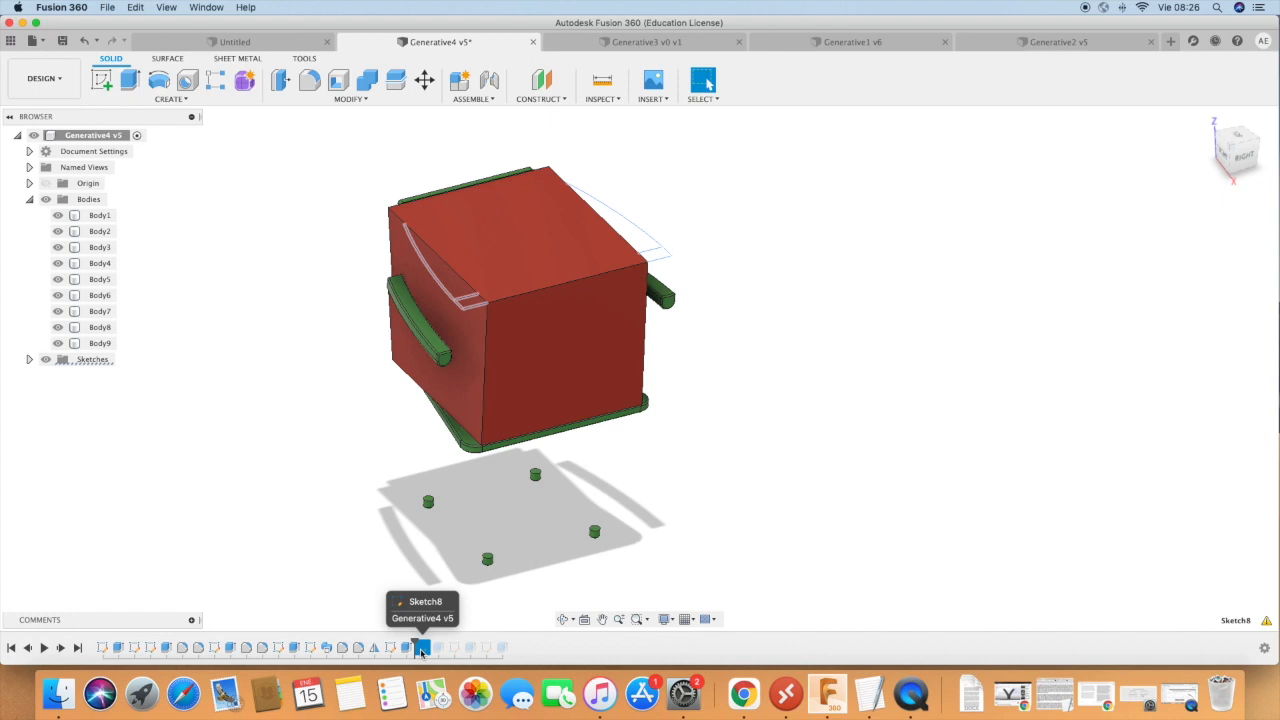
pyautogui.click(436, 340)
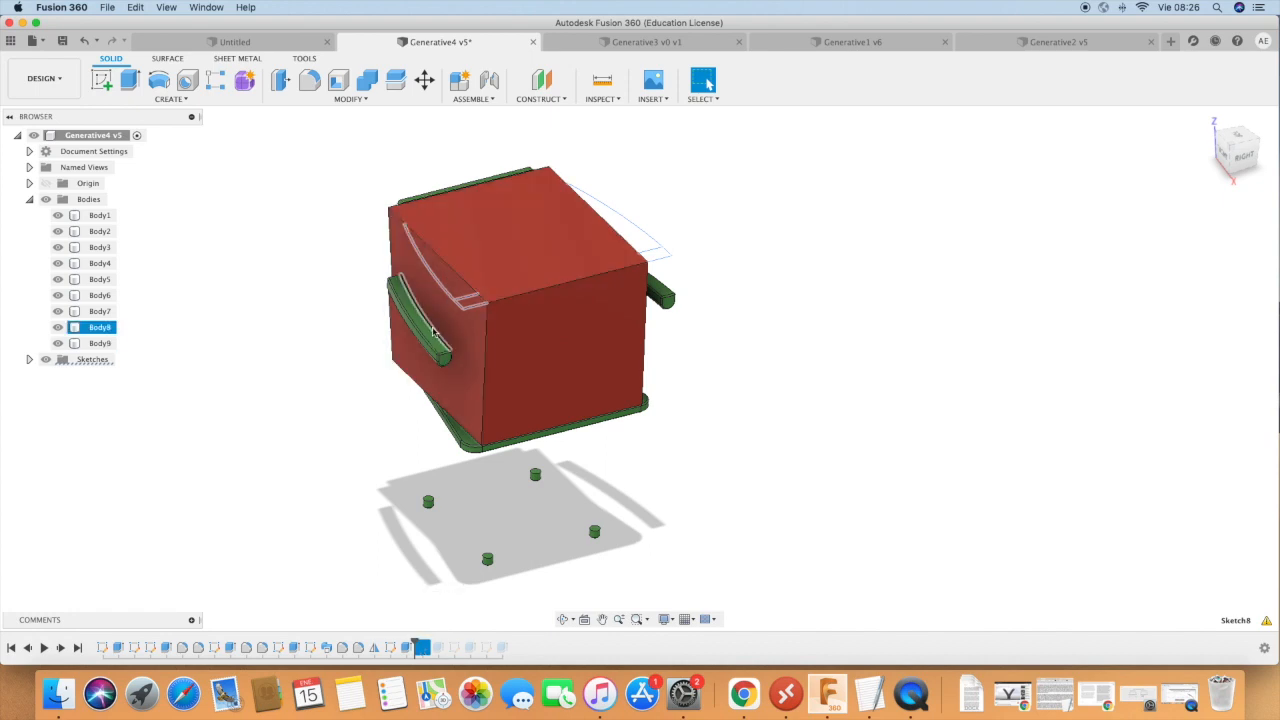
pyautogui.click(427, 287)
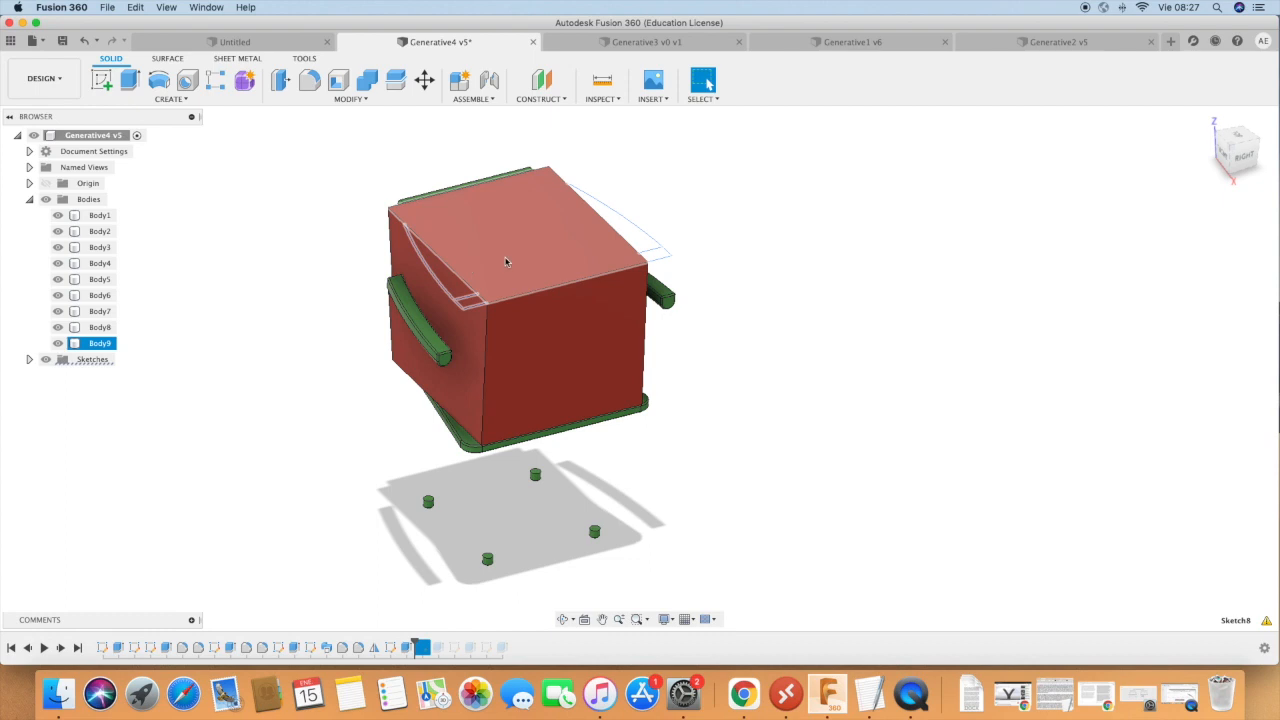
# Roll the design history forward to its end and return to the Generative Design workspace.
pyautogui.click(441, 644)
pyautogui.moveTo(414, 645); pyautogui.dragTo(518, 644)
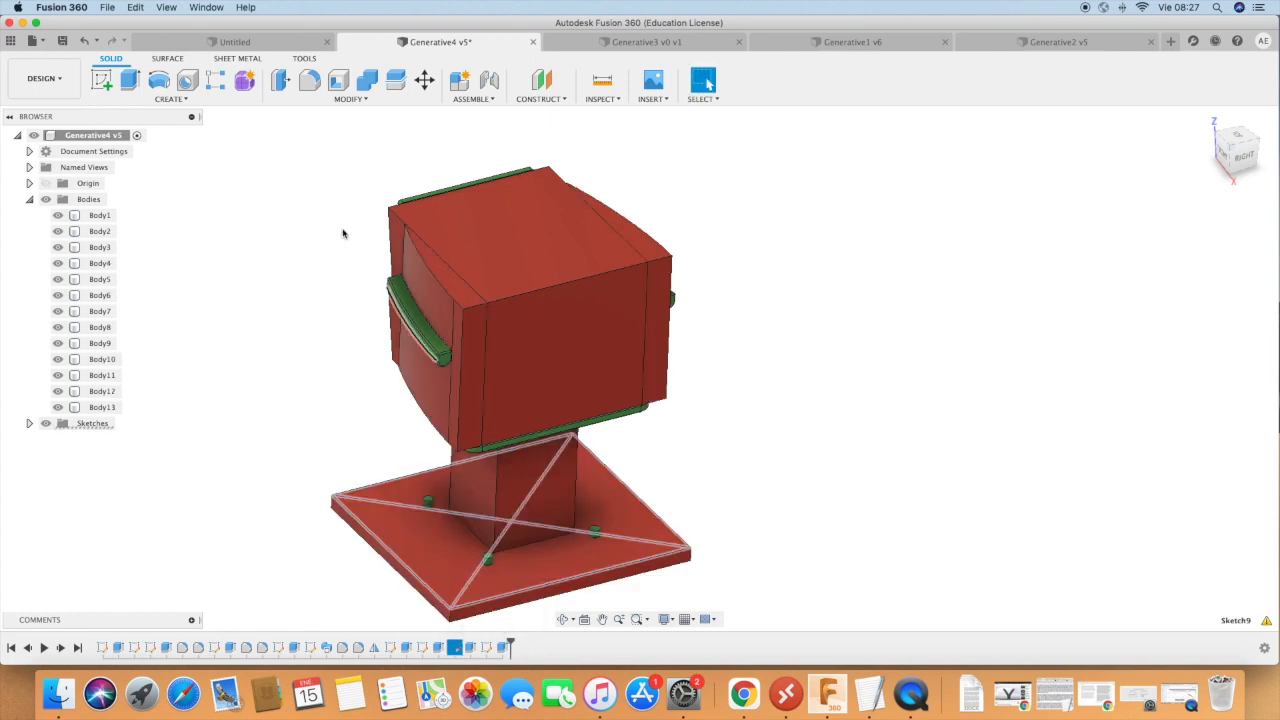
pyautogui.click(44, 80)
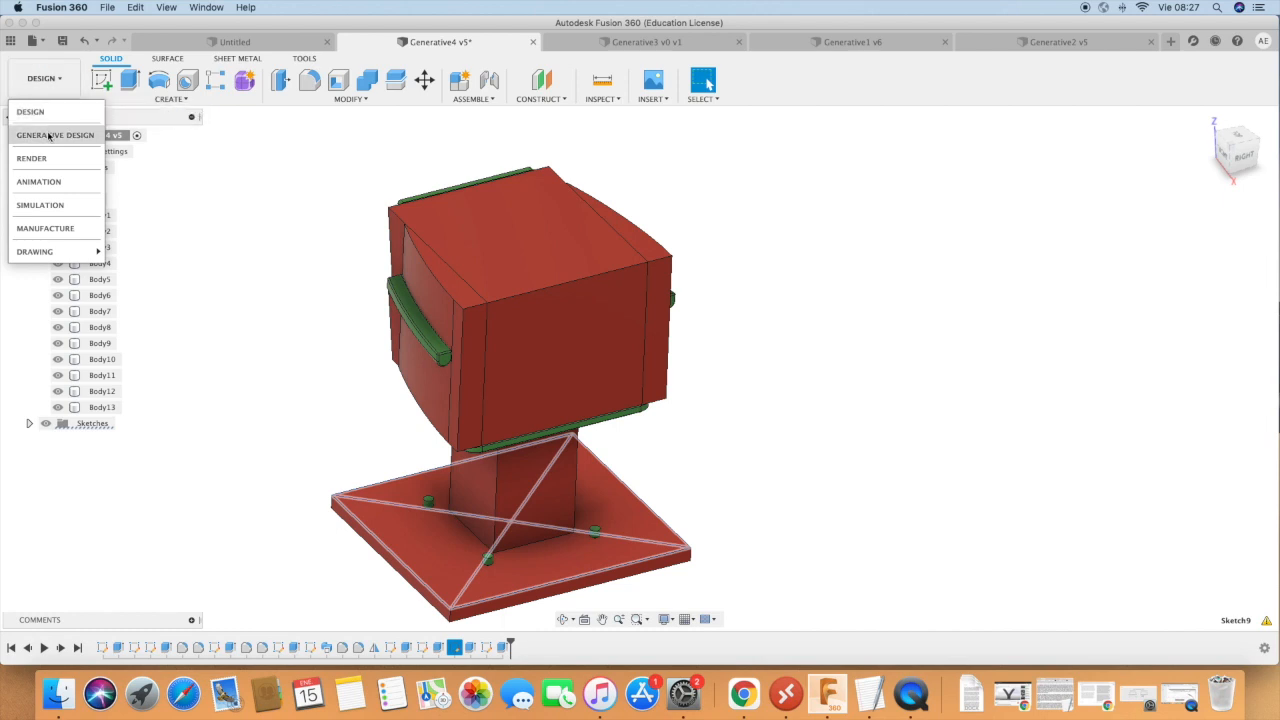
pyautogui.click(48, 134)
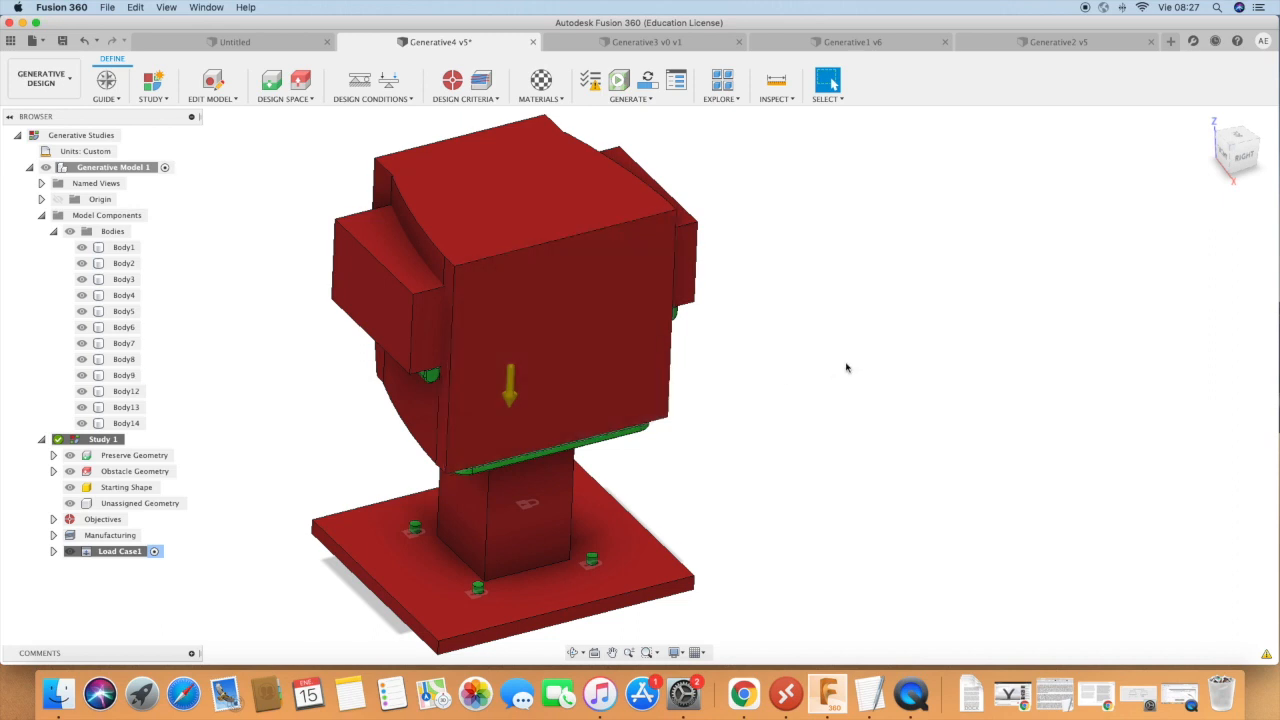
# Open the generated outcomes of Study 1 for exploration and browse the recommended, converged and completed chair thumbnails.
pyautogui.scroll(-5, 880, 340)
pyautogui.scroll(2, 871, 357)
pyautogui.scroll(1, 863, 423)
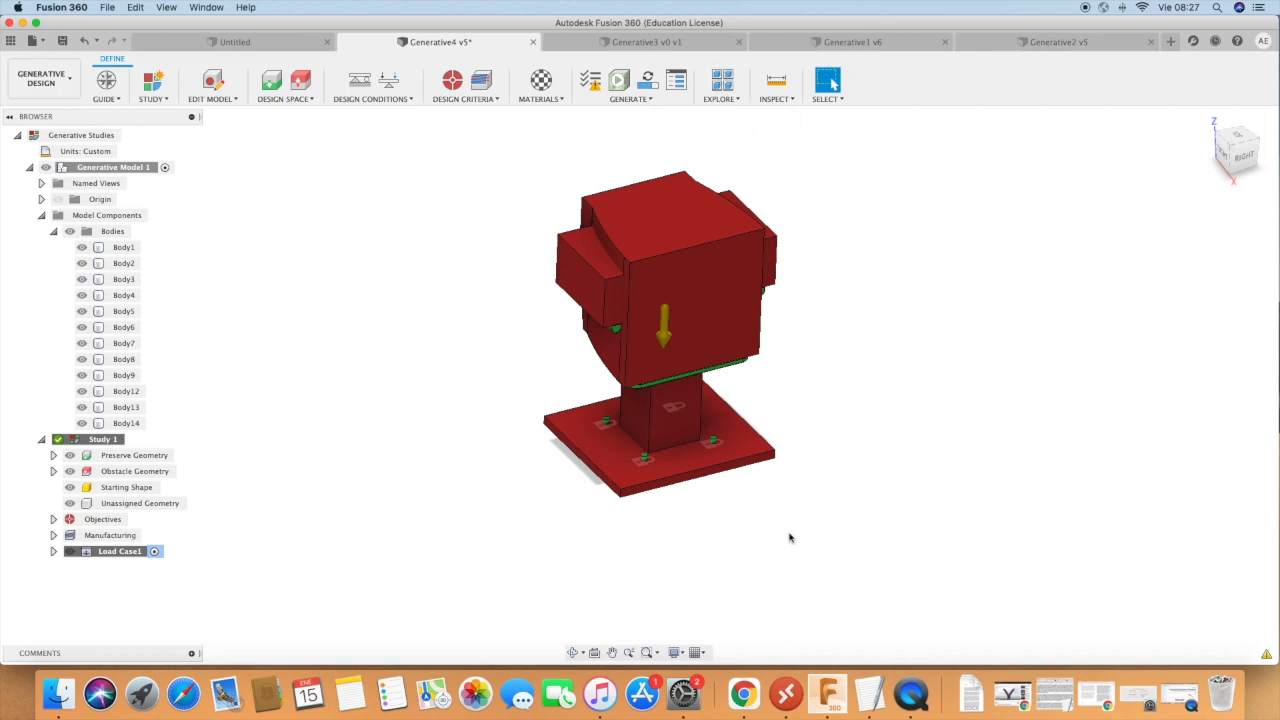
pyautogui.click(716, 84)
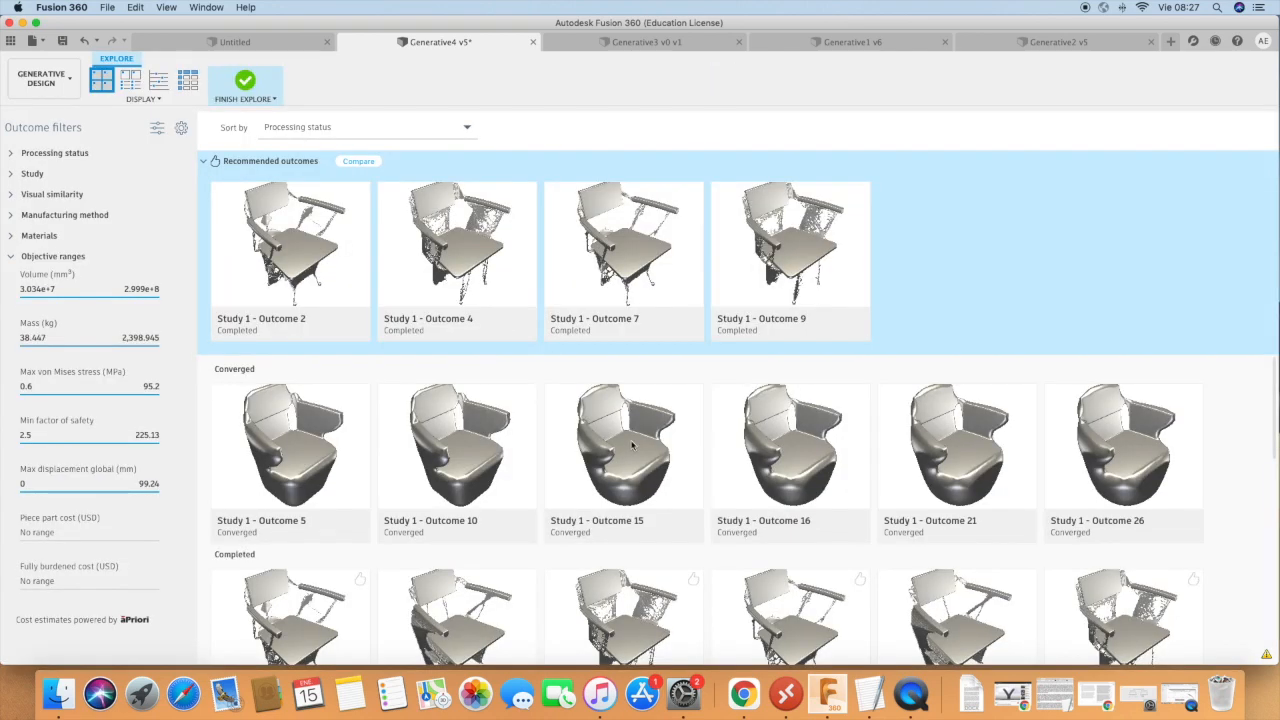
pyautogui.scroll(-5, 713, 450)
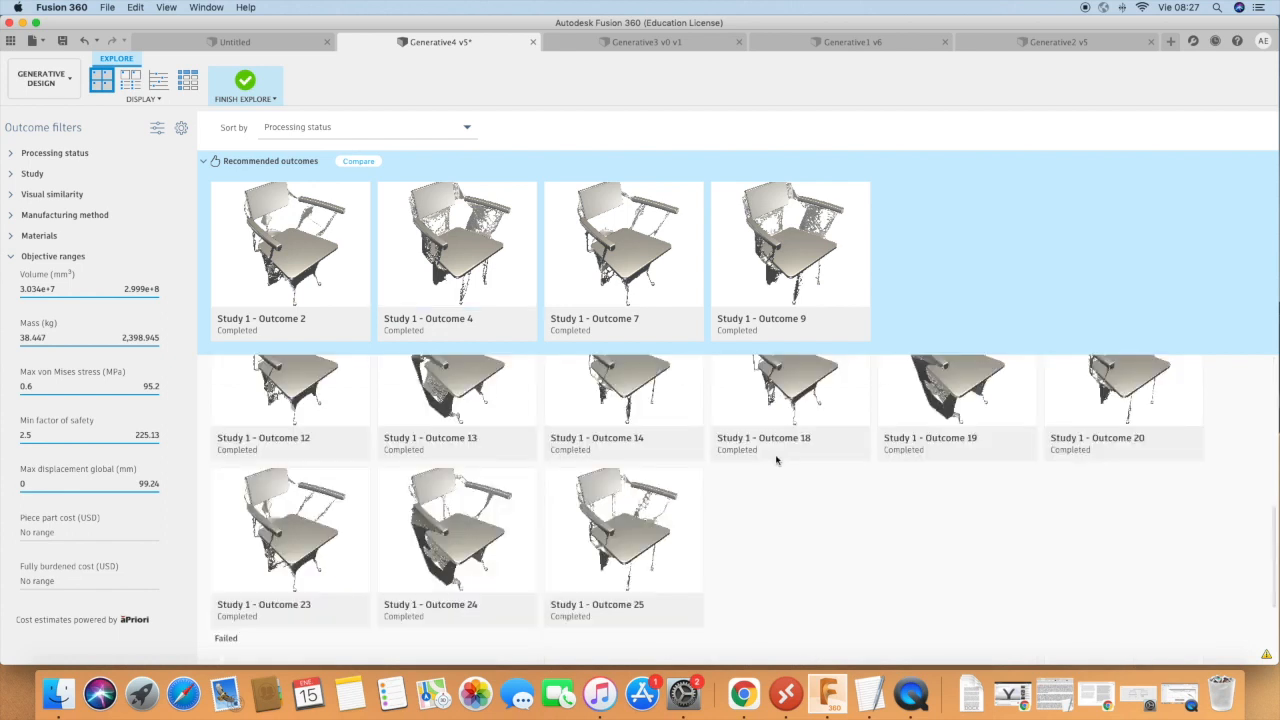
pyautogui.scroll(5, 617, 492)
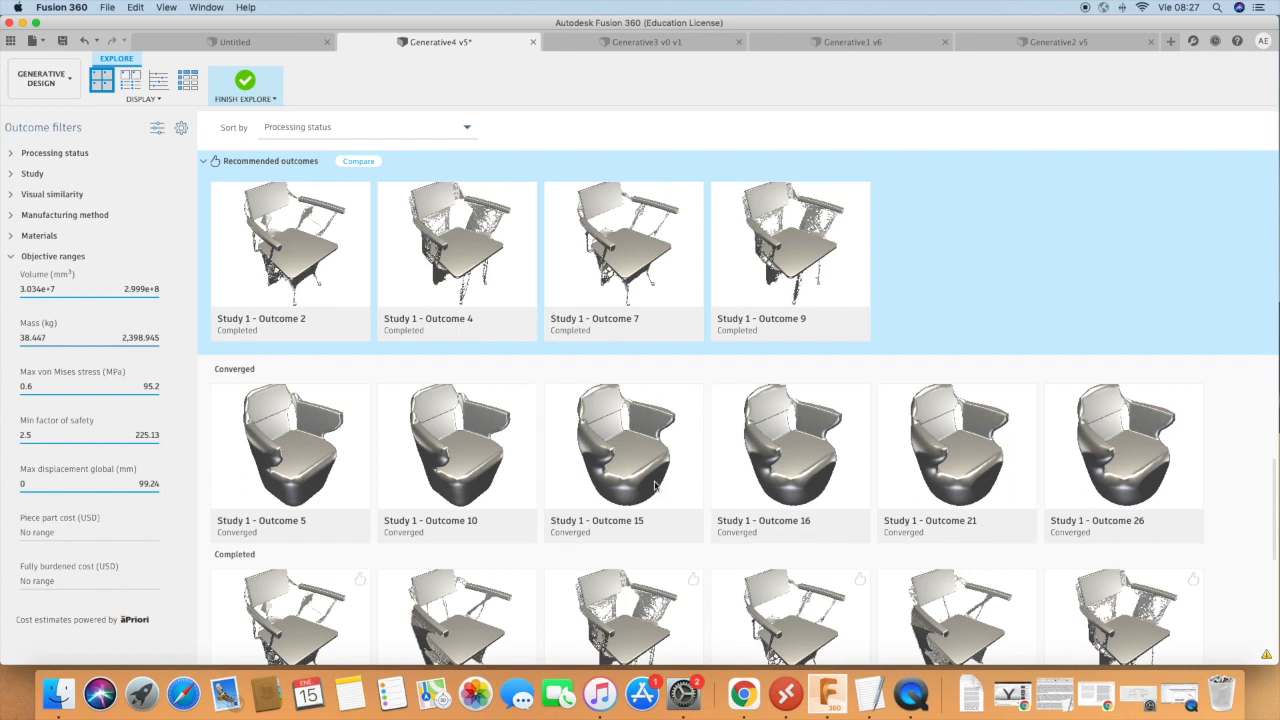
pyautogui.scroll(5, 673, 490)
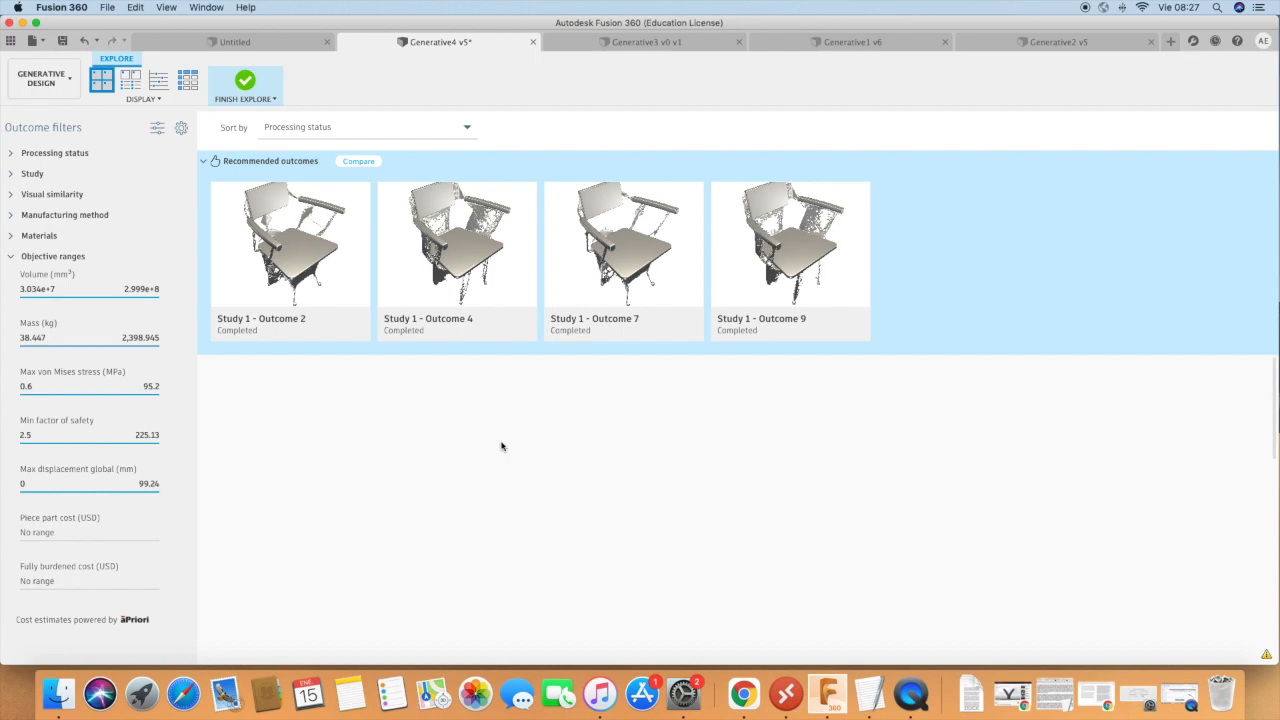
# Open the preview of Study 1 - Outcome 25, check its properties and return to the outcome overview.
pyautogui.scroll(-5, 502, 446)
pyautogui.click(564, 452)
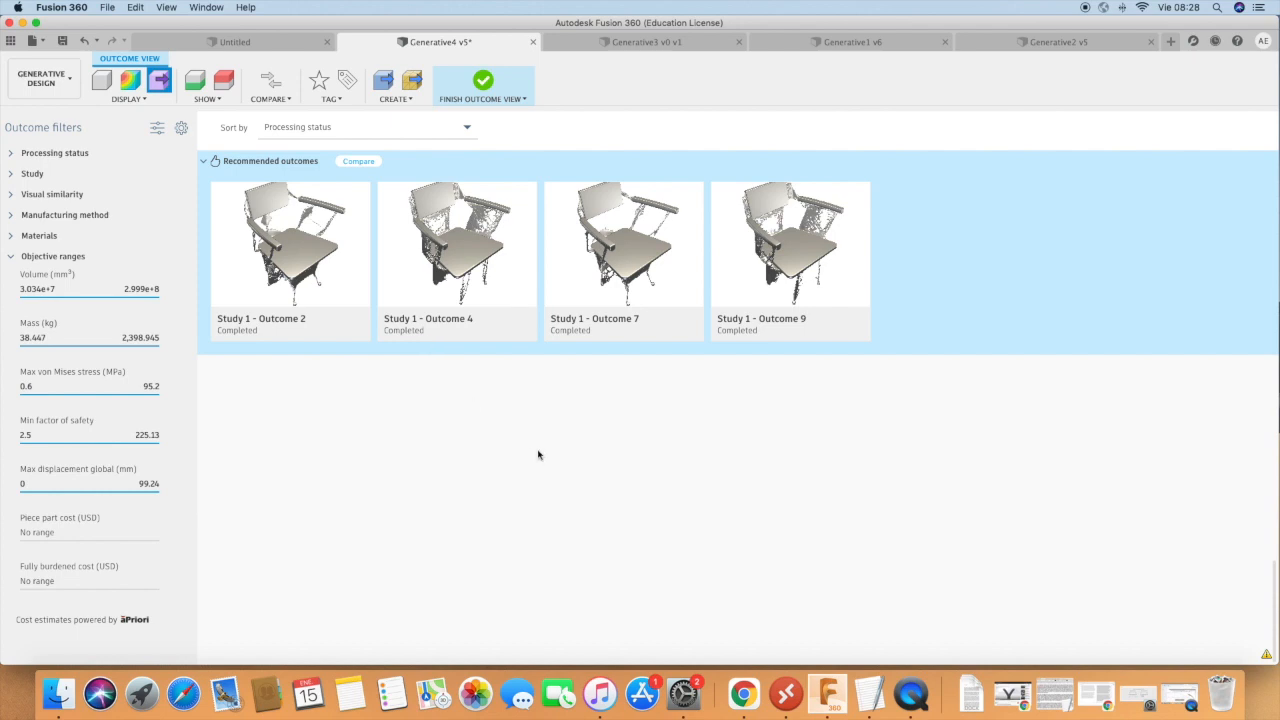
pyautogui.click(562, 455)
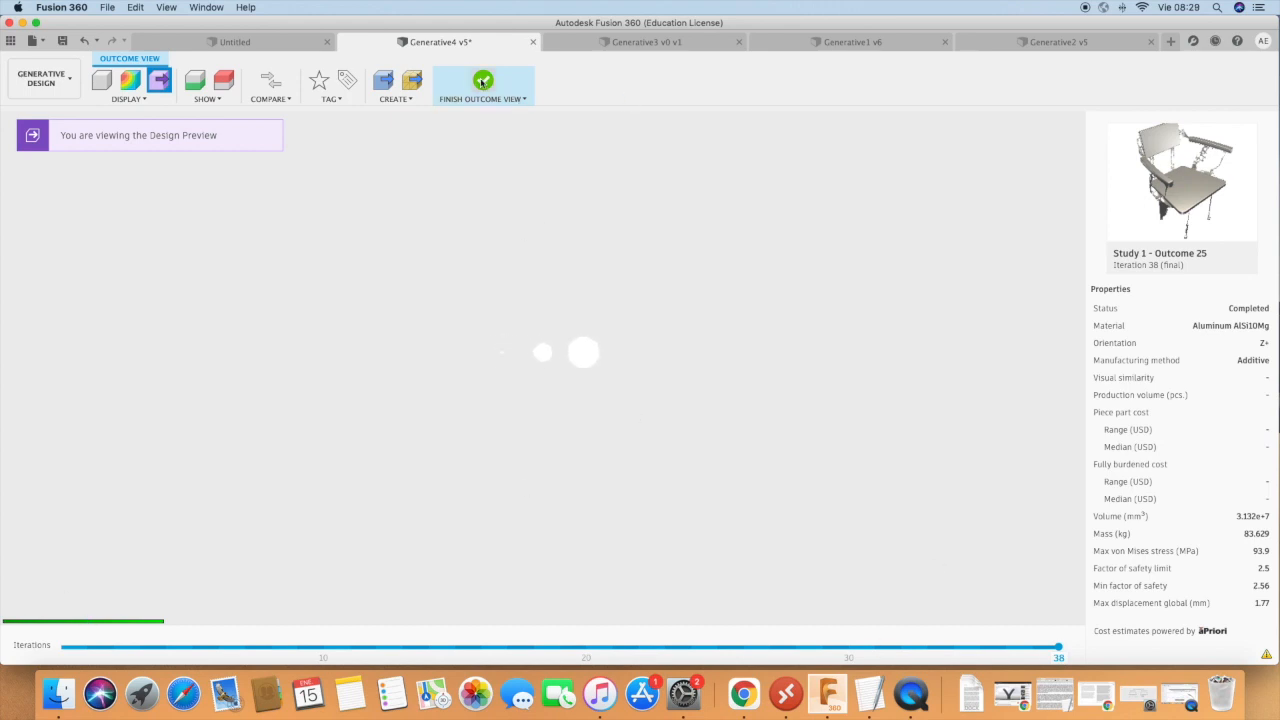
pyautogui.click(482, 83)
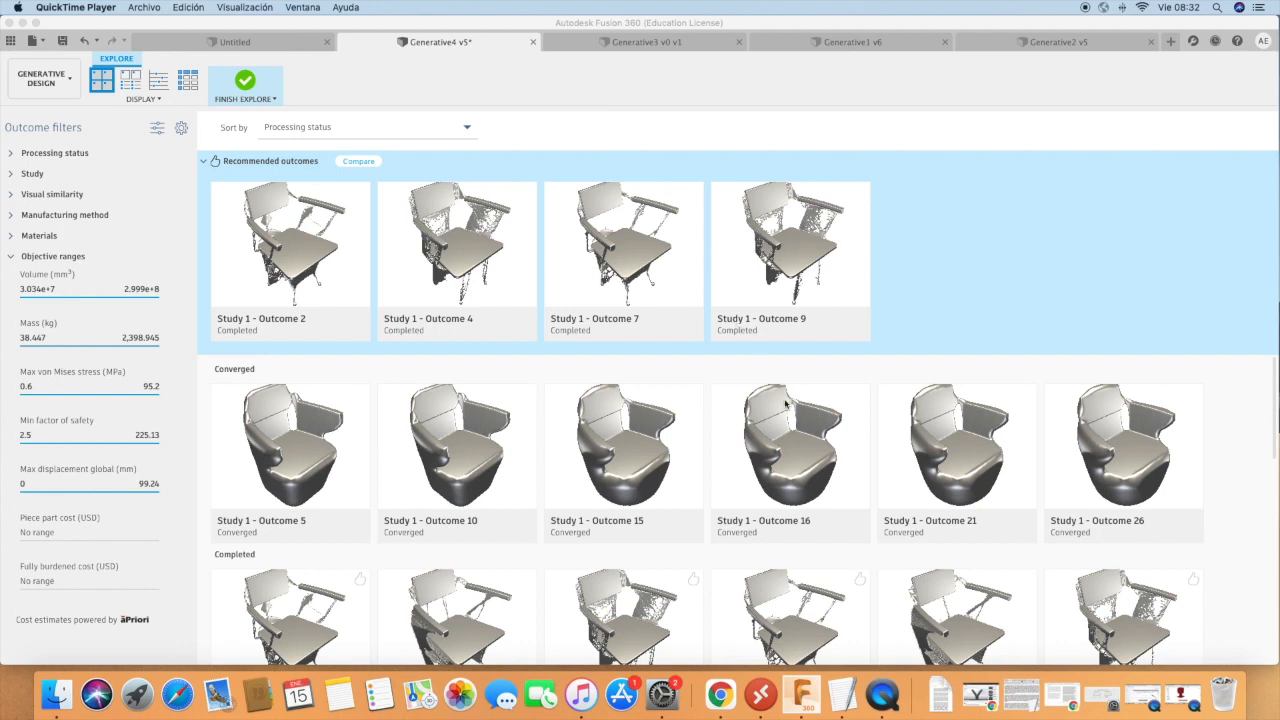
# Compare the chair shapes across the converged and completed outcome groups, minimizing the Gen5.mov video window on the way.
pyautogui.scroll(-2, 786, 403)
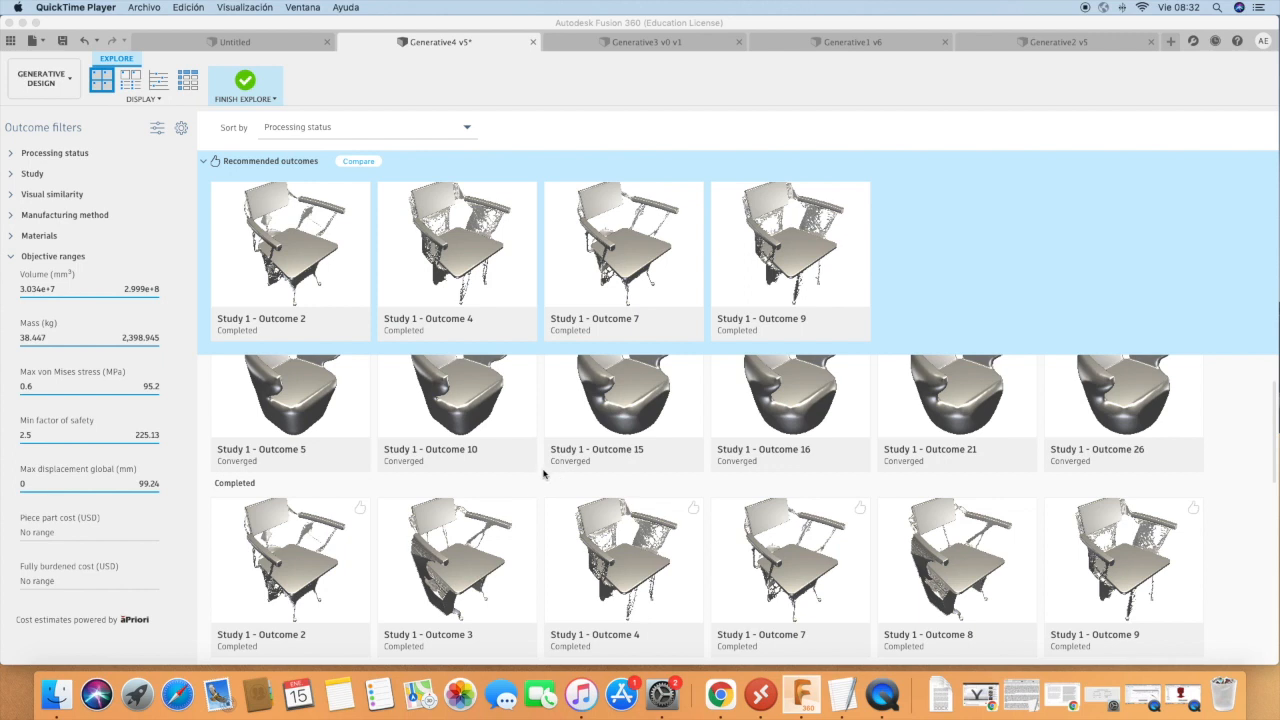
pyautogui.scroll(-8, 540, 465)
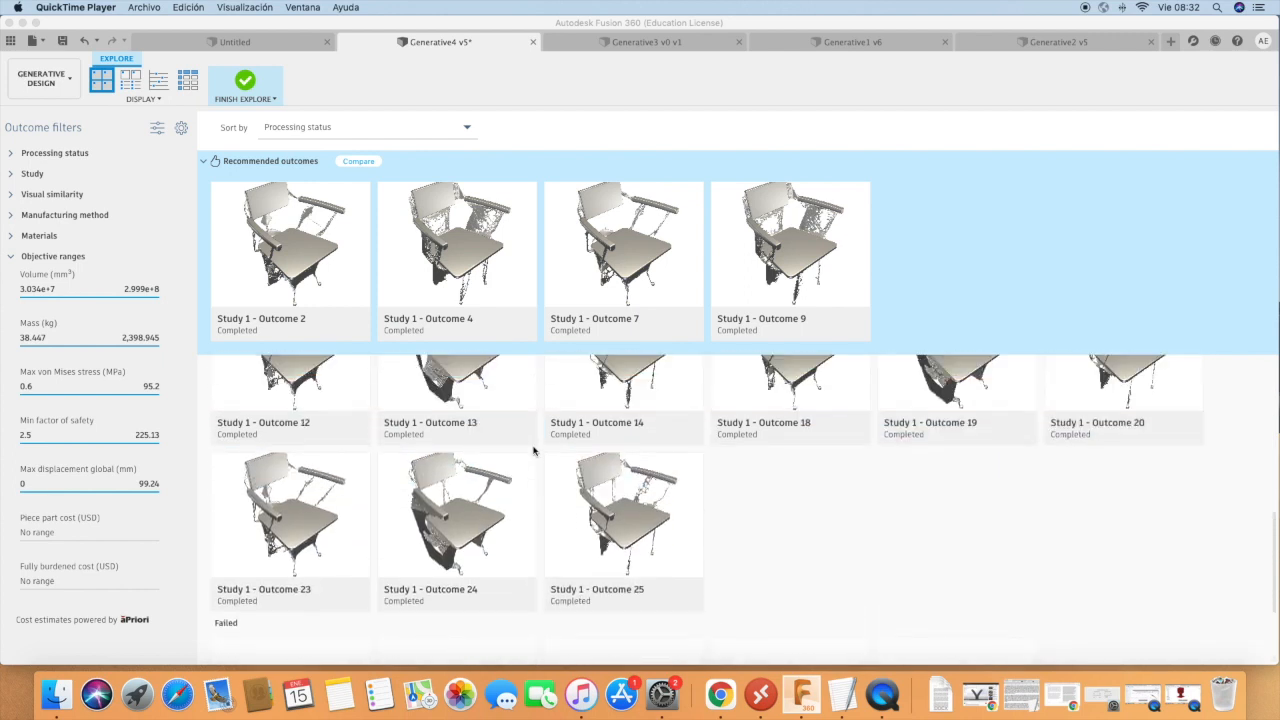
pyautogui.scroll(-2, 534, 451)
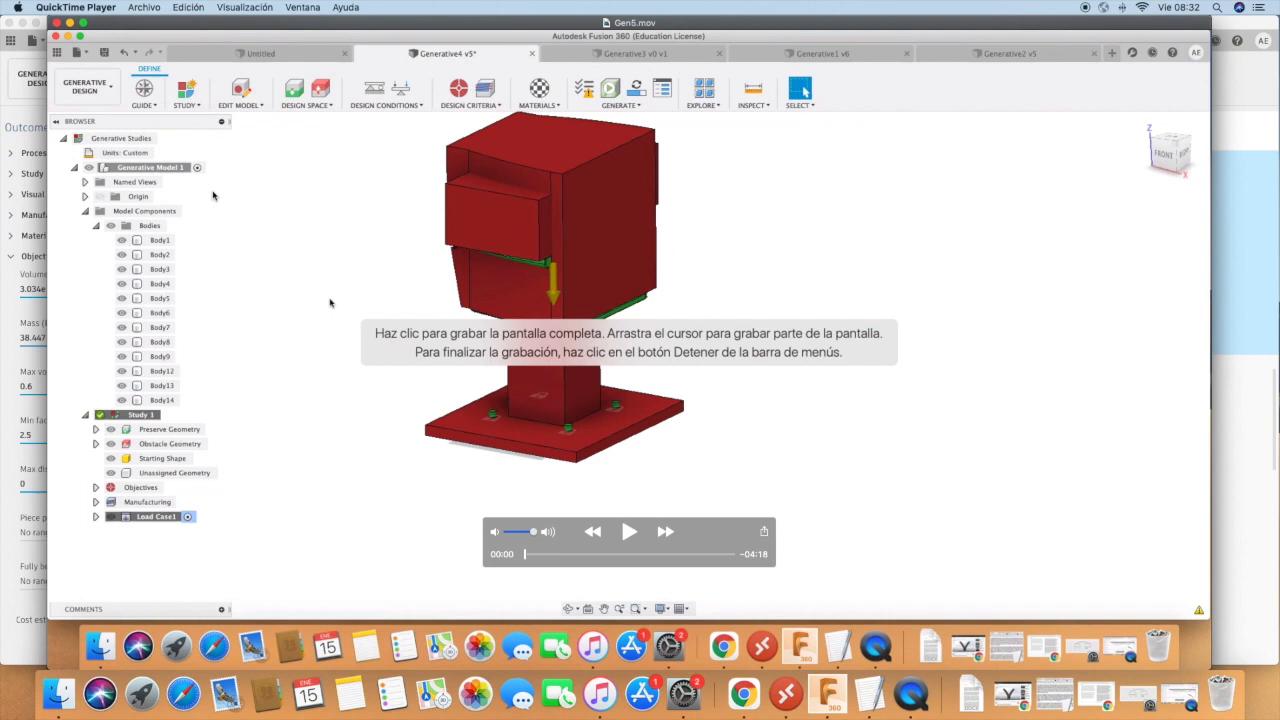
pyautogui.click(70, 22)
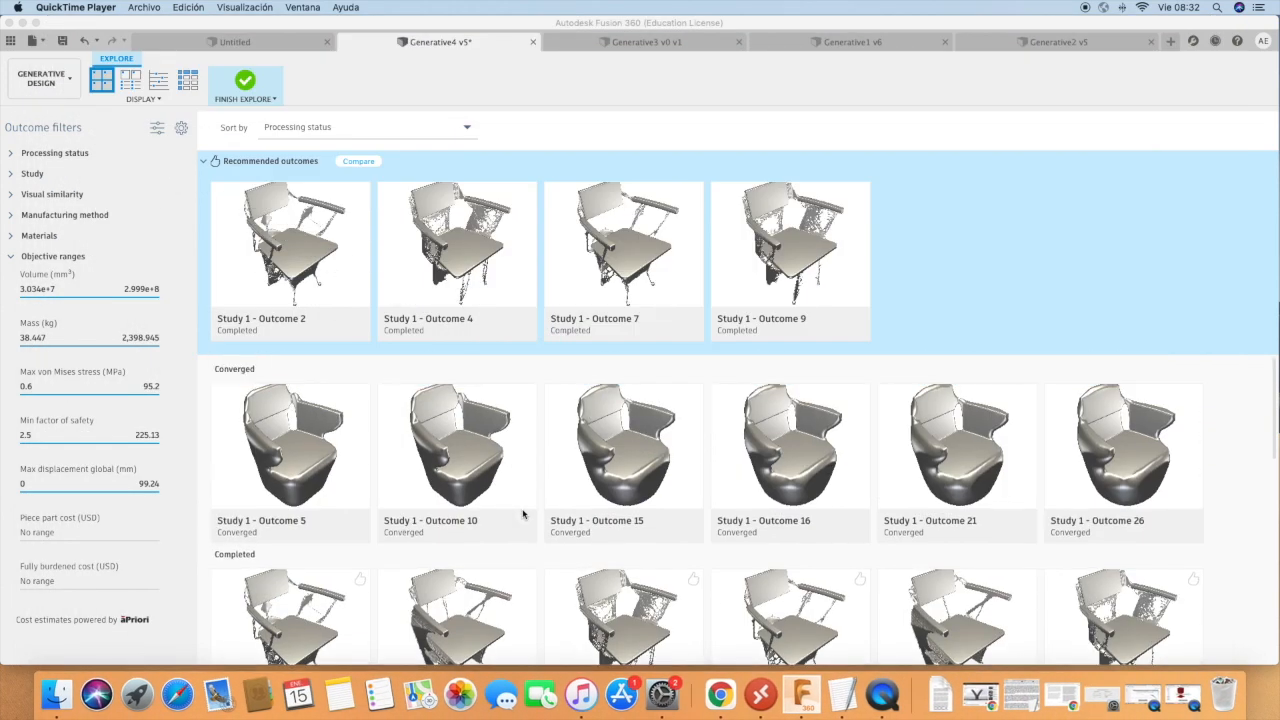
pyautogui.scroll(-4, 522, 514)
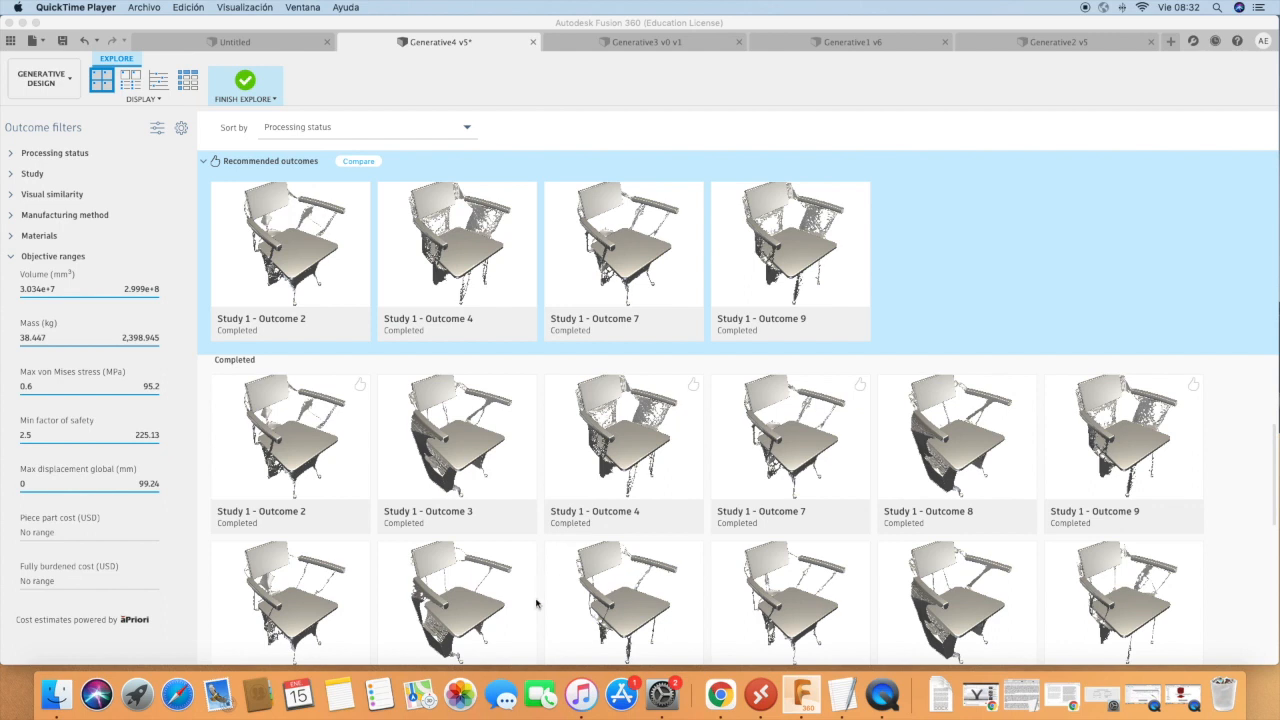
pyautogui.scroll(-2, 836, 470)
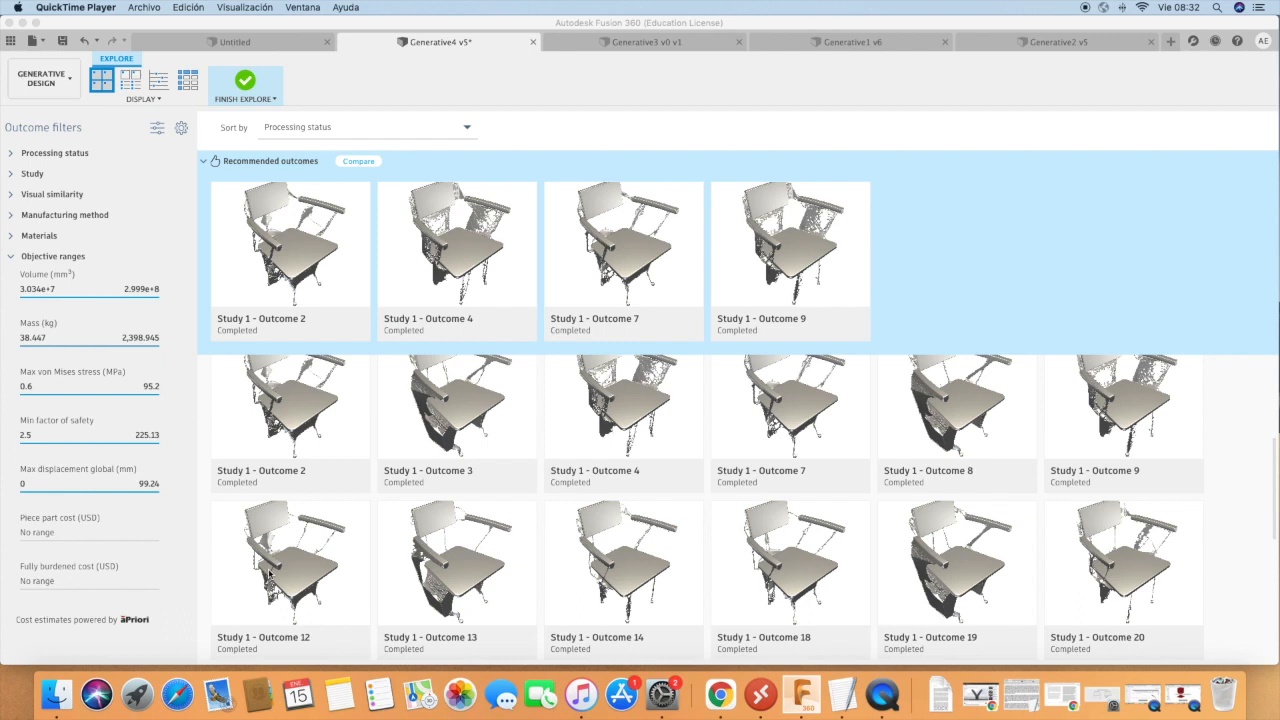
pyautogui.scroll(1, 400, 490)
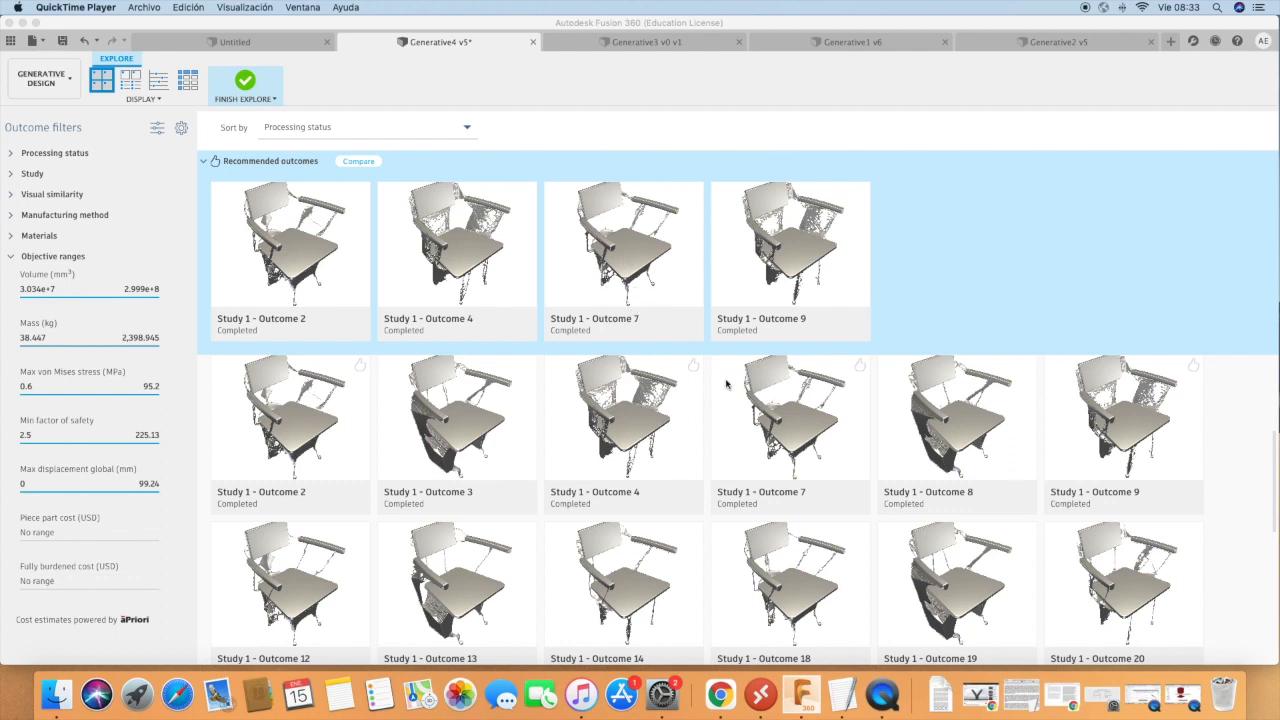
pyautogui.scroll(-5, 788, 446)
pyautogui.scroll(-2, 788, 446)
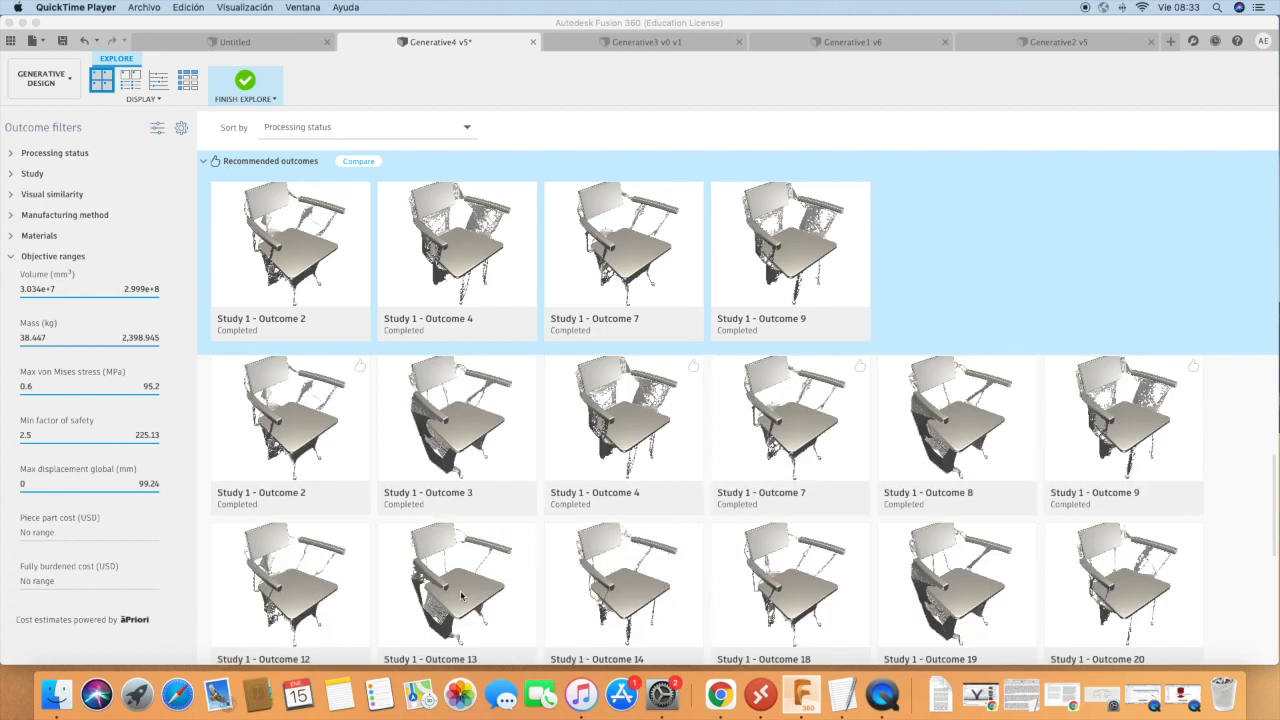
# Show the outcomes as a scatter plot of minimum factor of safety against mass and inspect the individual points' properties.
pyautogui.click(158, 80)
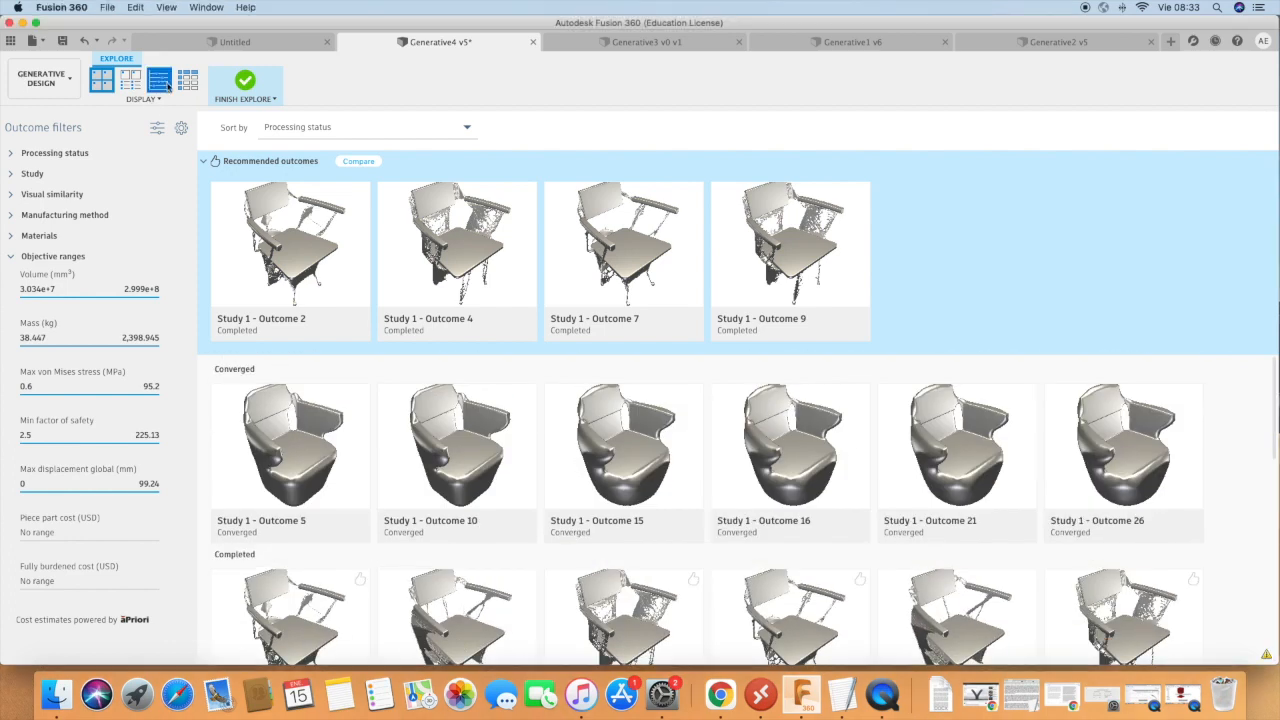
pyautogui.click(156, 79)
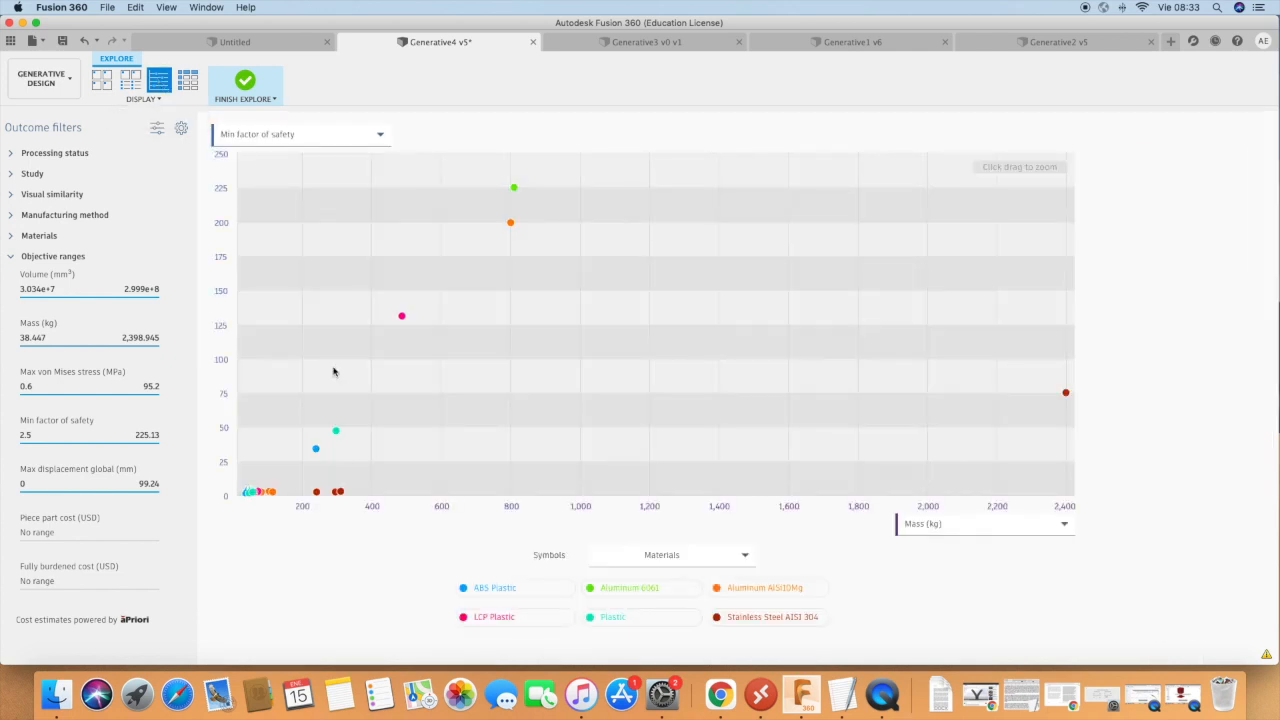
pyautogui.moveTo(335, 371)
pyautogui.moveTo(248, 495)
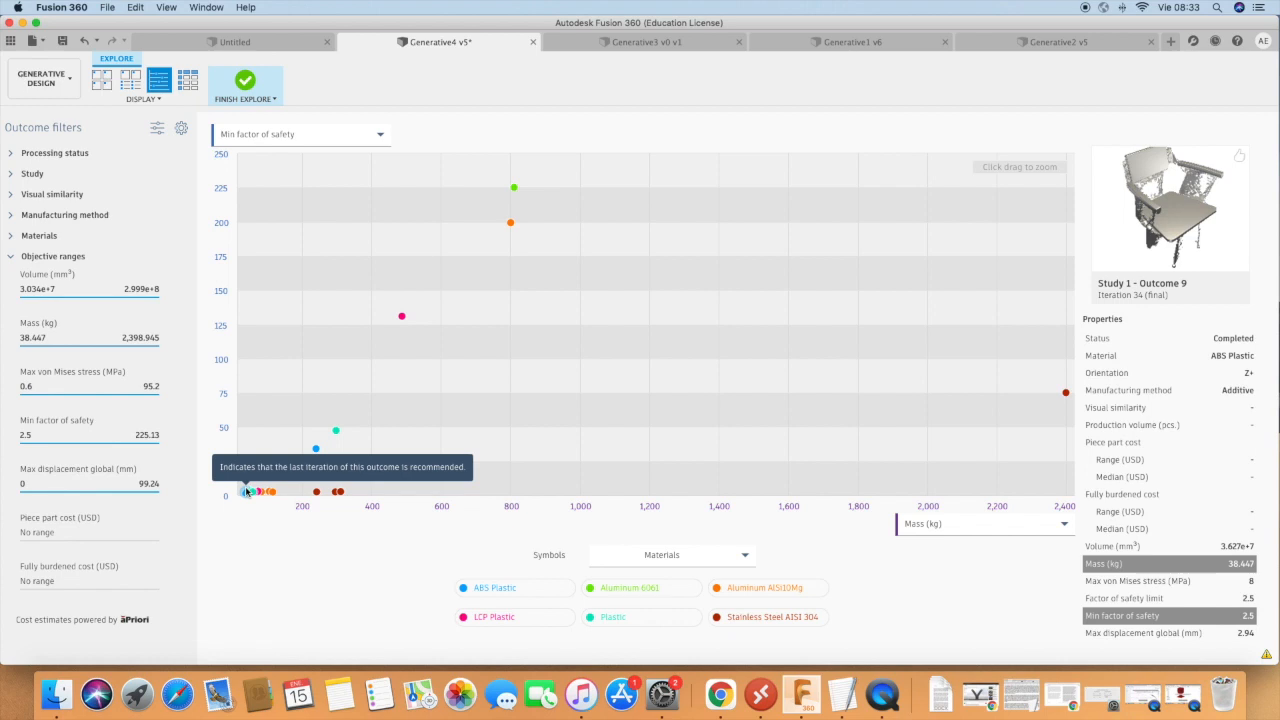
pyautogui.moveTo(316, 450)
pyautogui.moveTo(336, 431)
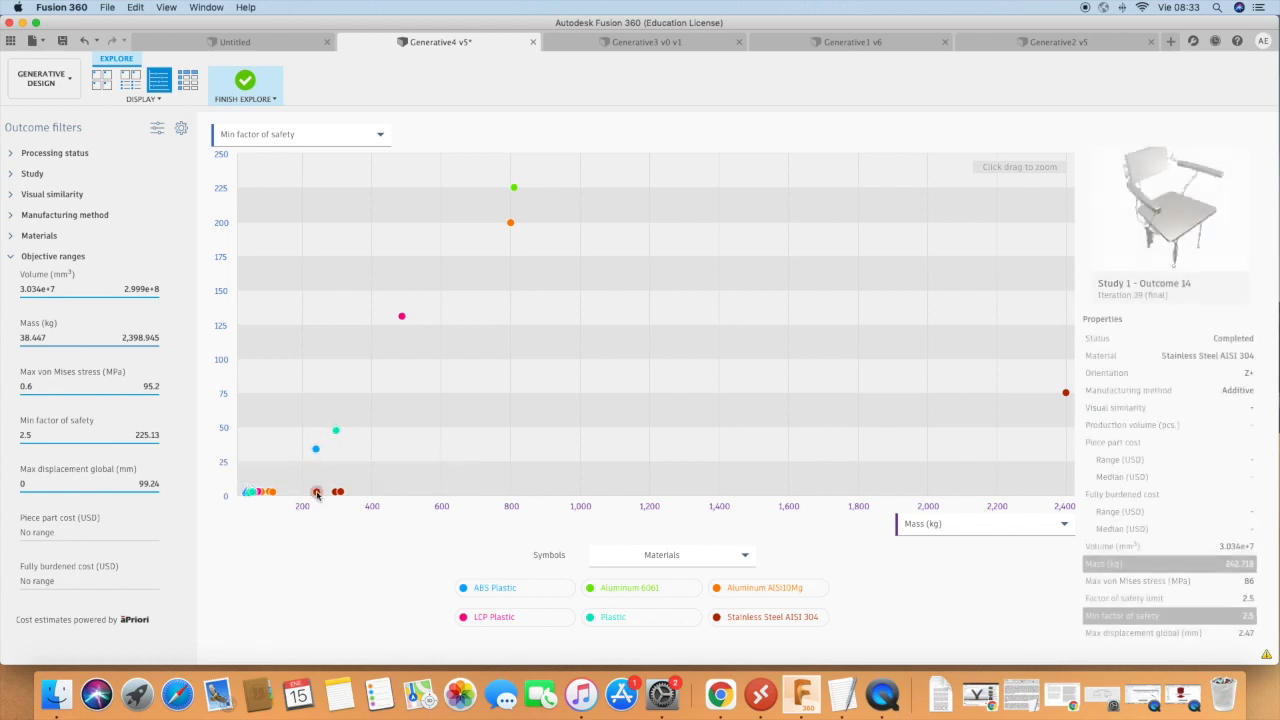
pyautogui.moveTo(338, 492)
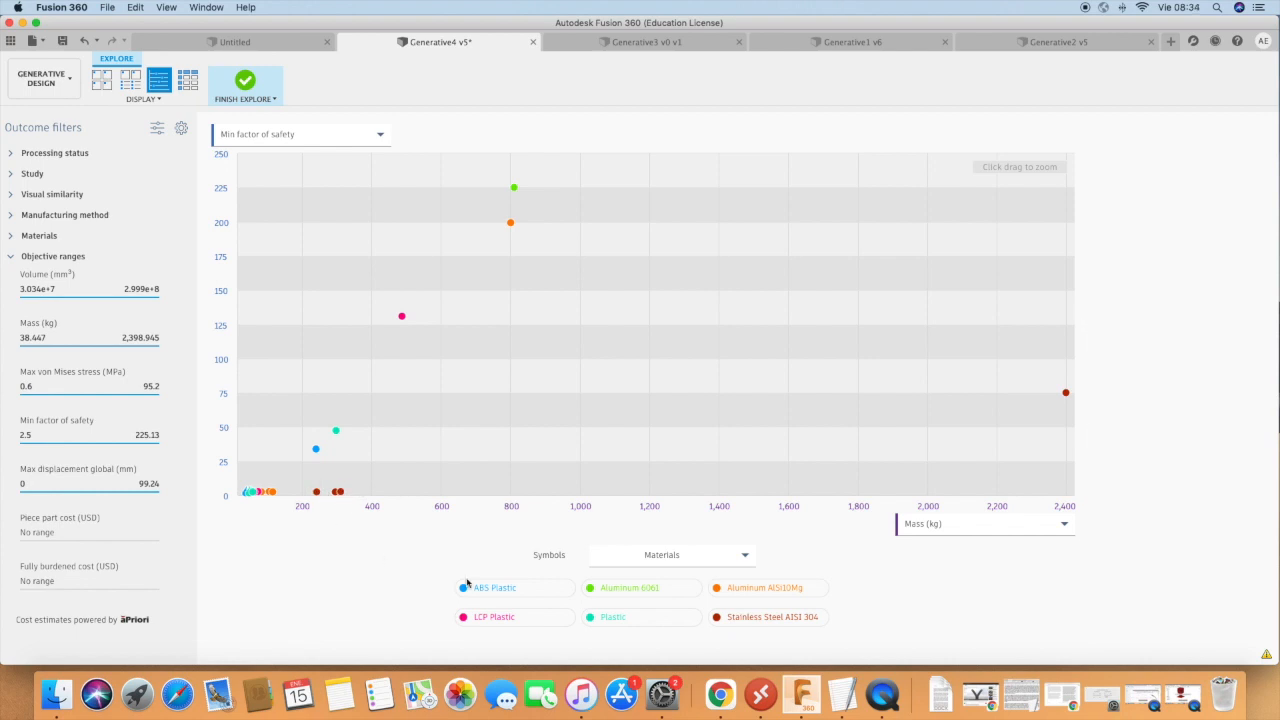
# Color the scatter plot symbols by manufacturing method and inspect the 5 axis milling outcomes.
pyautogui.click(663, 559)
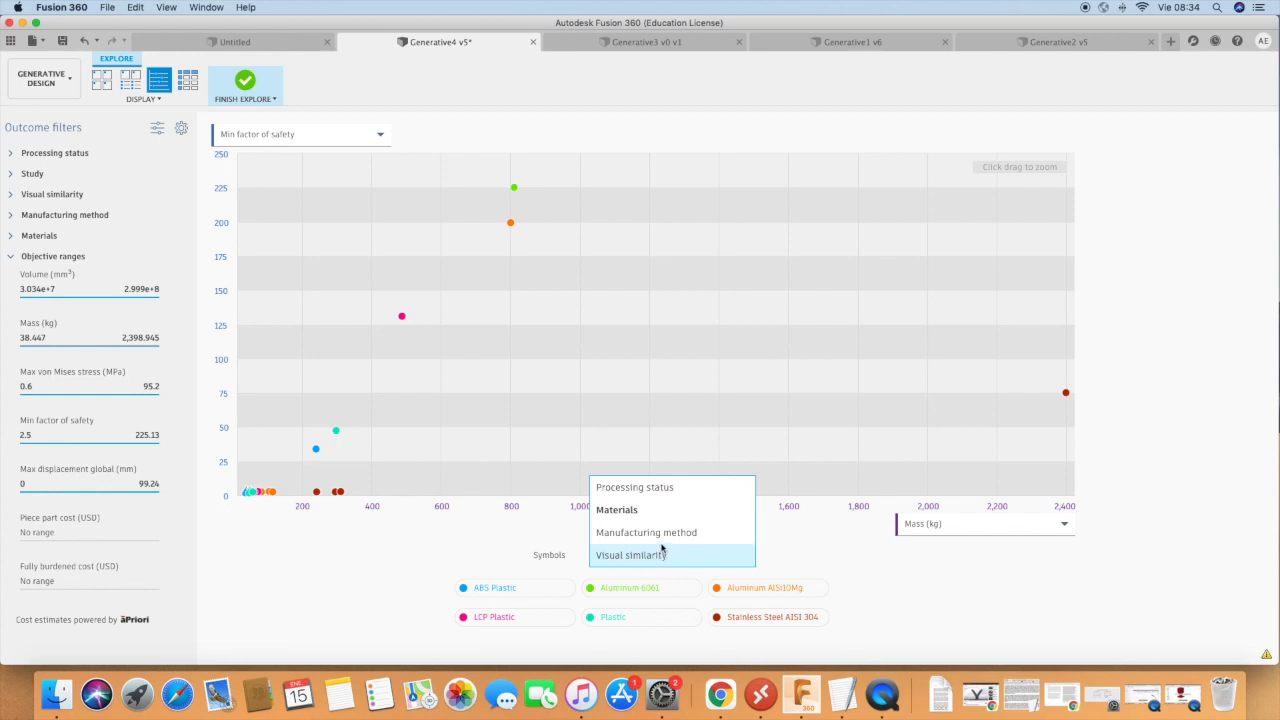
pyautogui.click(660, 533)
pyautogui.moveTo(344, 494)
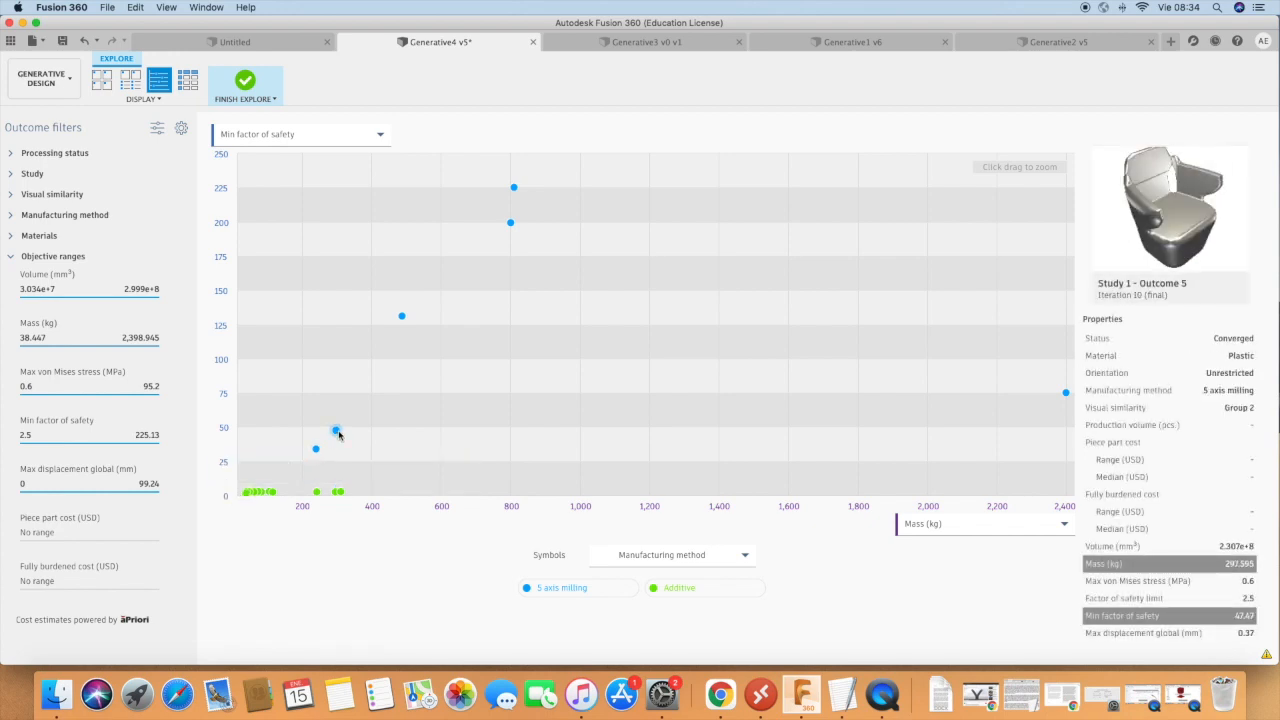
pyautogui.moveTo(513, 224)
pyautogui.moveTo(517, 192)
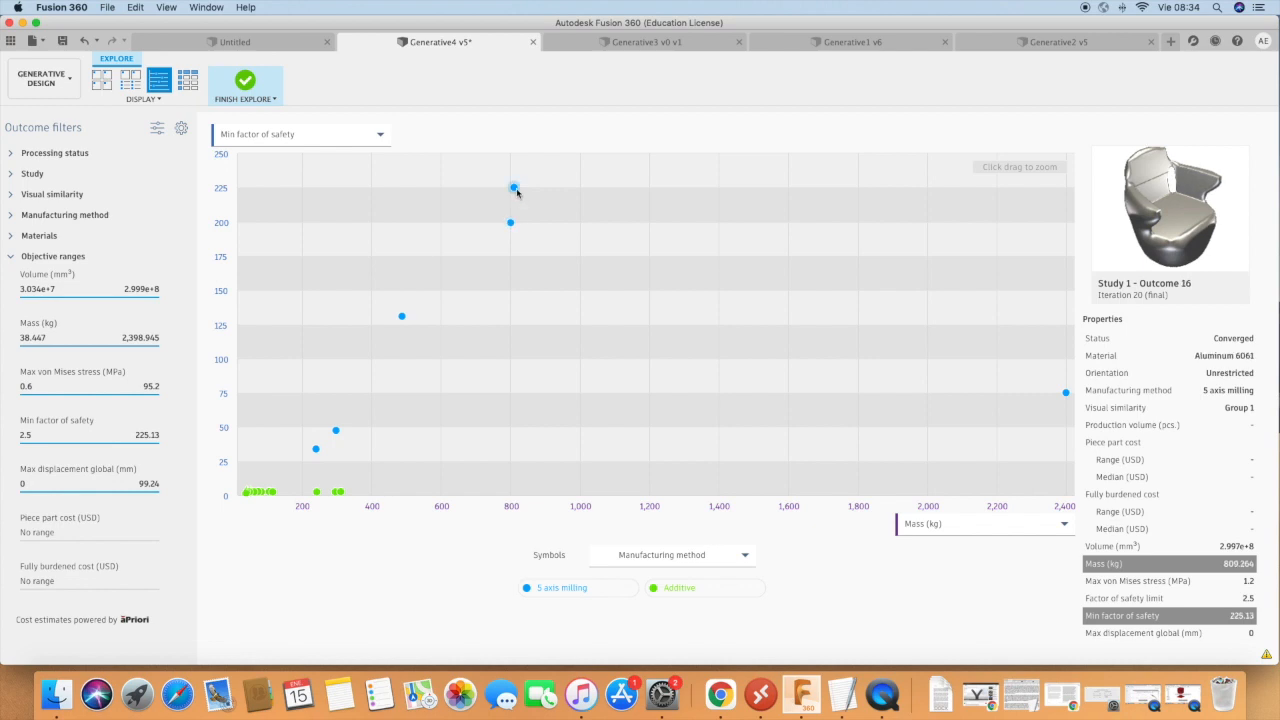
pyautogui.moveTo(402, 316)
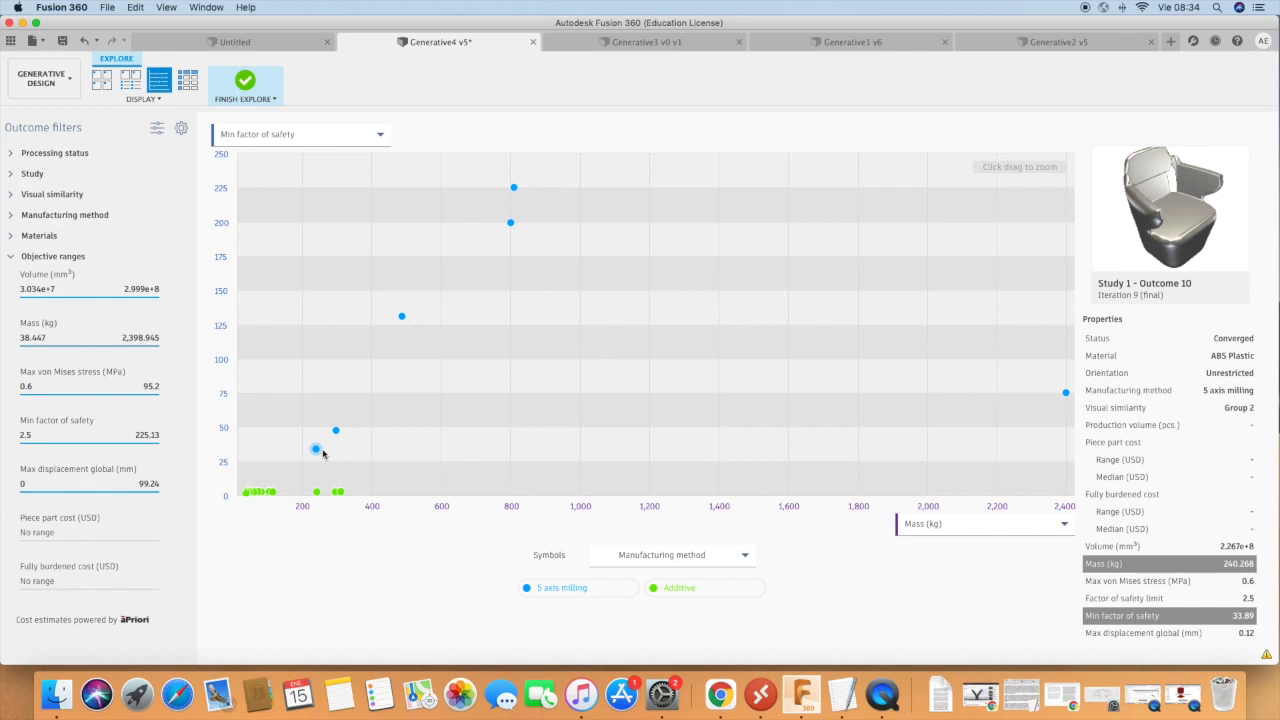
# Color the scatter plot symbols by processing status to review the outcomes, and set them back to Materials.
pyautogui.click(675, 558)
pyautogui.click(634, 488)
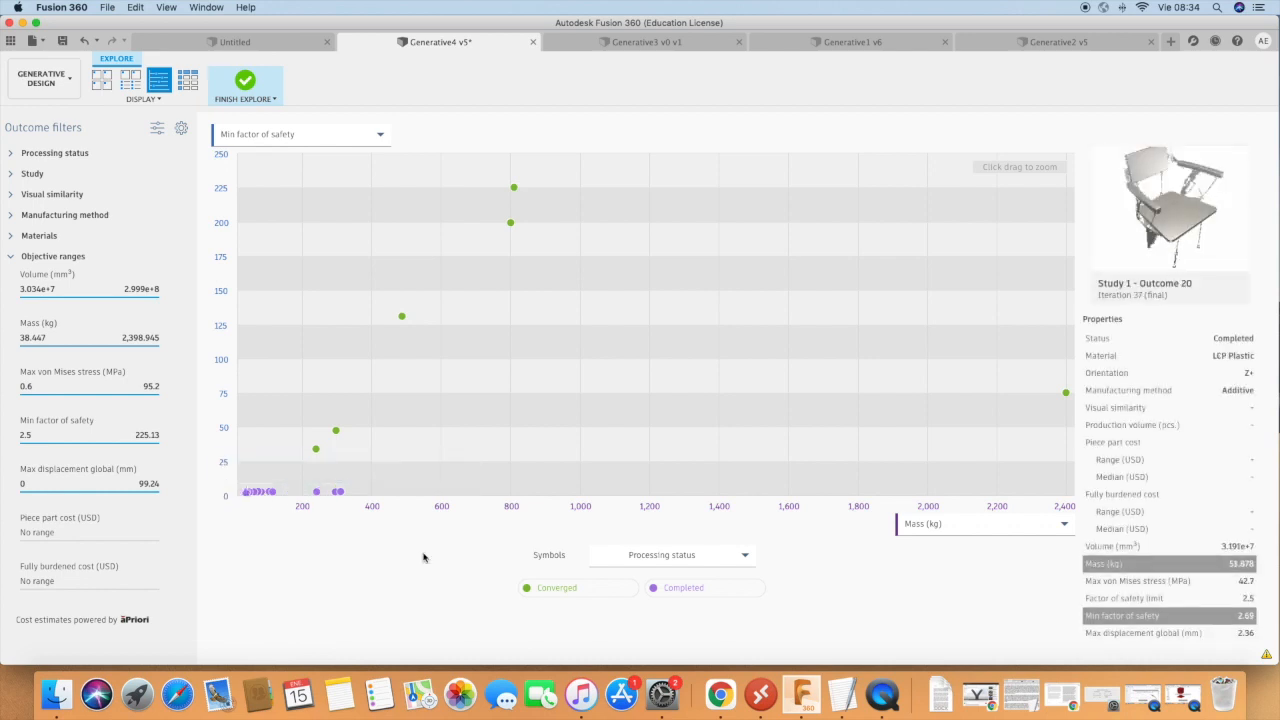
pyautogui.click(658, 556)
pyautogui.click(642, 515)
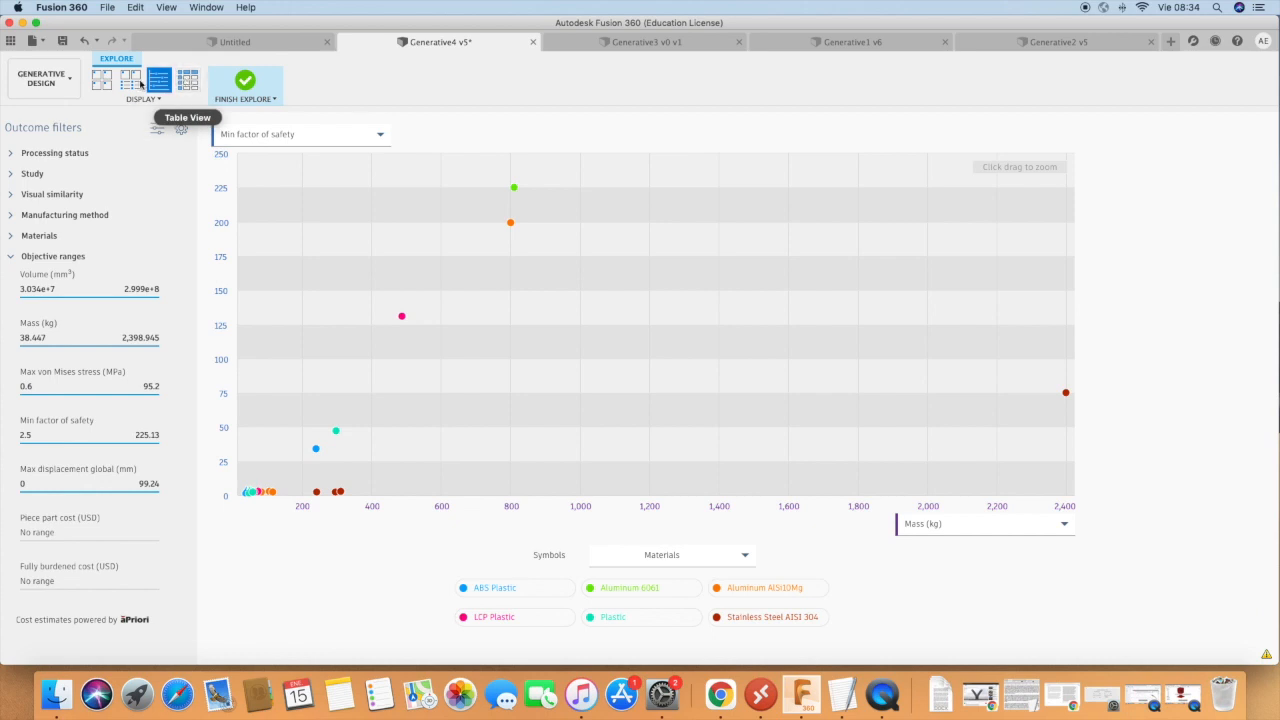
# Return to the thumbnail overview and open converged Study 1 - Outcome 10 to read its properties.
pyautogui.click(101, 84)
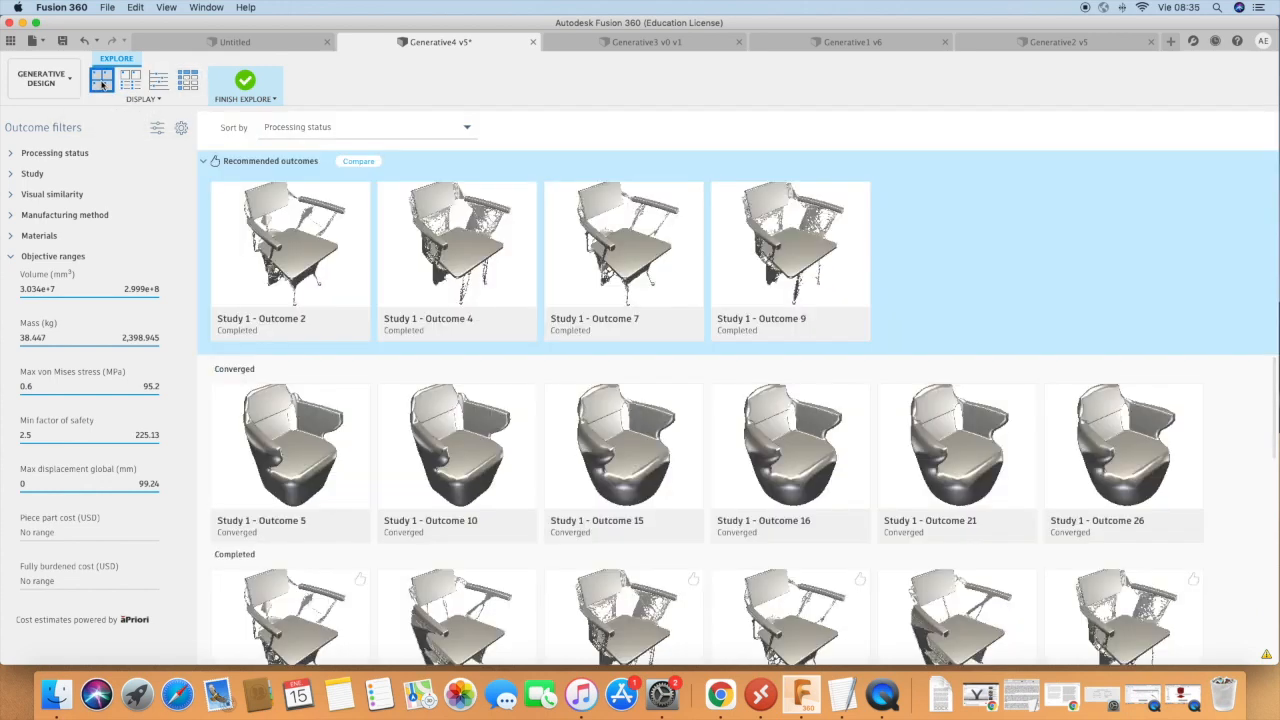
pyautogui.doubleClick(497, 465)
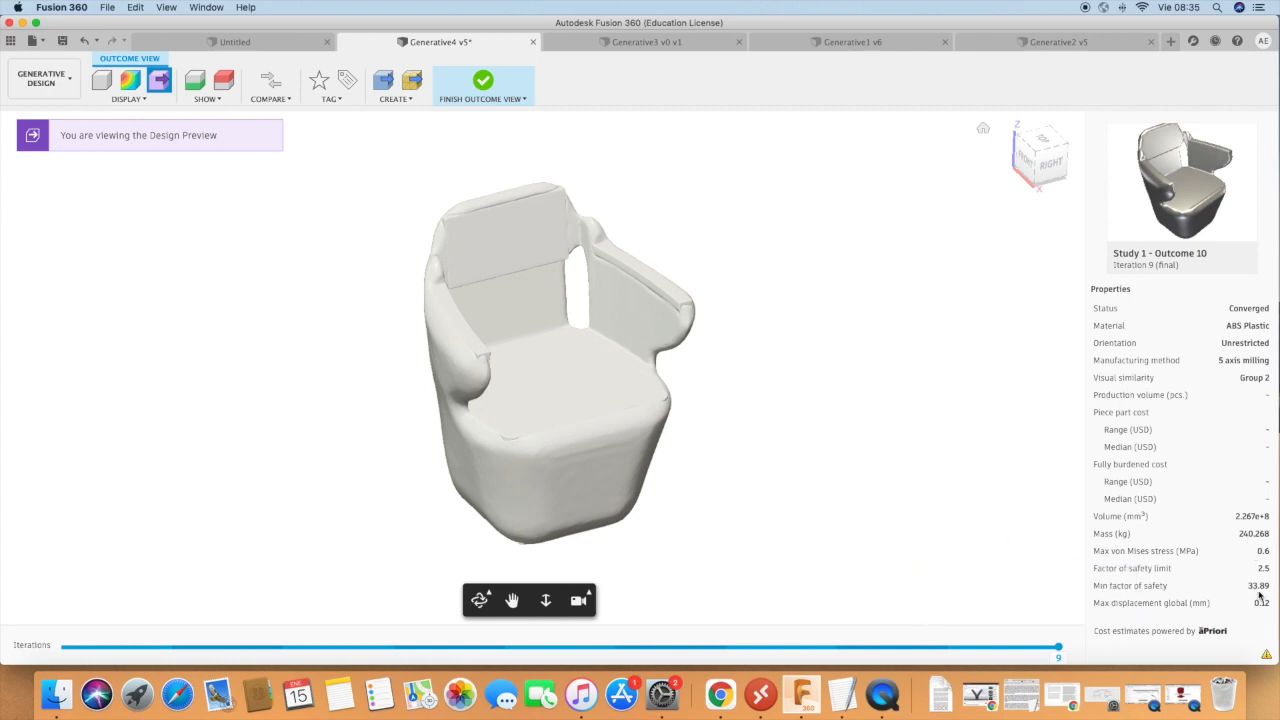
# Examine Outcome 10's chair shape from all sides with Free Orbit, including the hollow underside, armrests and backrest.
pyautogui.moveTo(1260, 596)
pyautogui.click(480, 599)
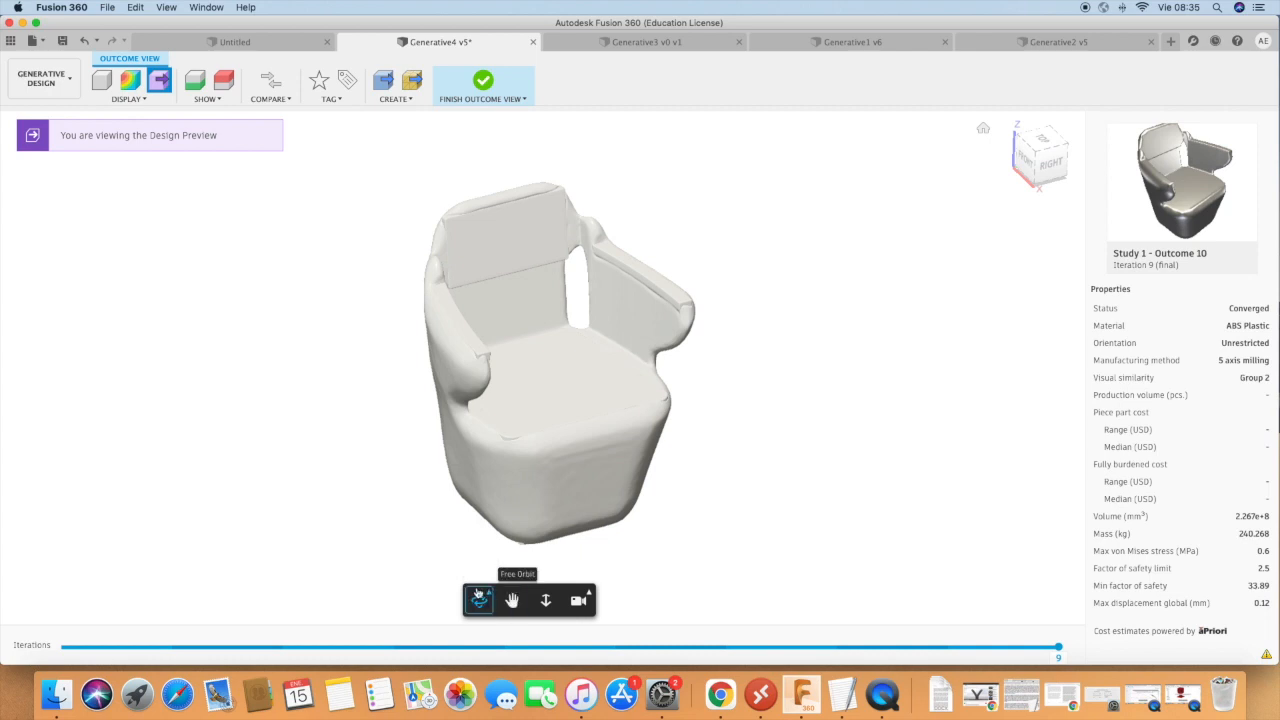
pyautogui.moveTo(595, 531); pyautogui.dragTo(389, 486)
pyautogui.moveTo(701, 472); pyautogui.dragTo(487, 368)
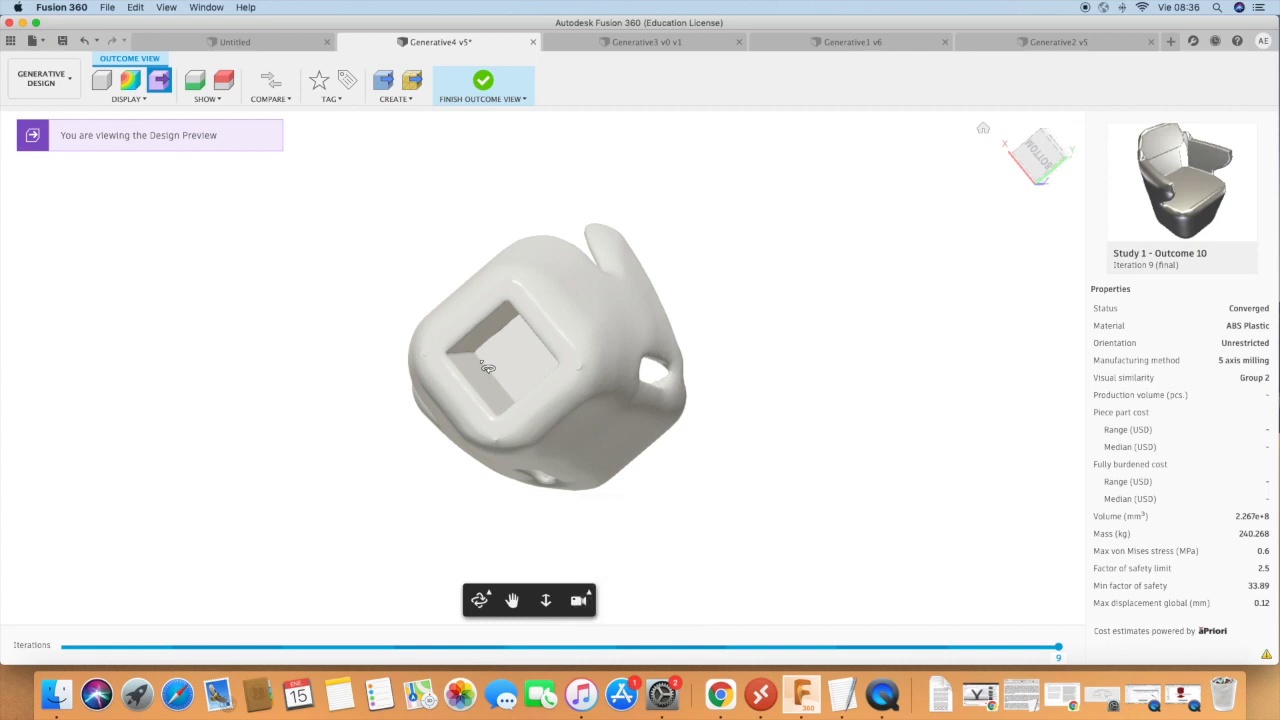
pyautogui.keyDown('shift'); pyautogui.moveTo(488, 368); pyautogui.dragTo(659, 520, button='middle'); pyautogui.keyUp('shift')
pyautogui.moveTo(765, 244); pyautogui.dragTo(714, 477)
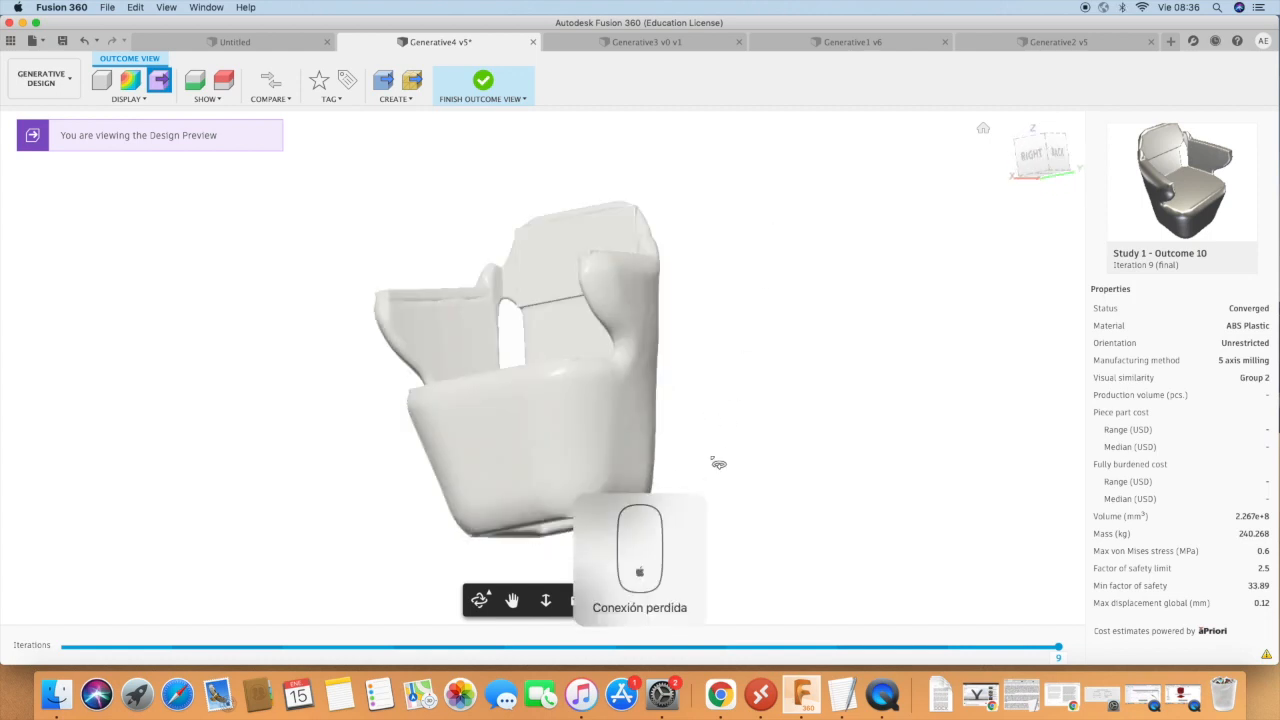
pyautogui.moveTo(747, 275); pyautogui.dragTo(552, 245)
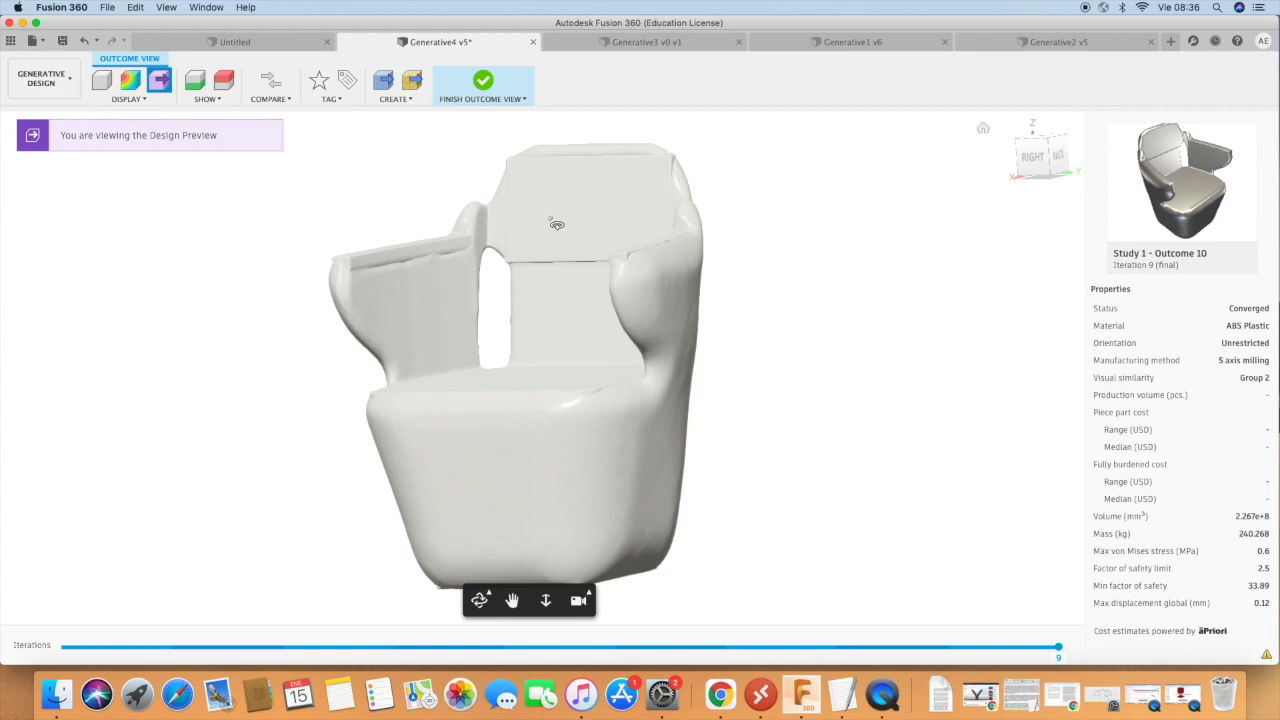
pyautogui.moveTo(507, 248); pyautogui.dragTo(771, 403)
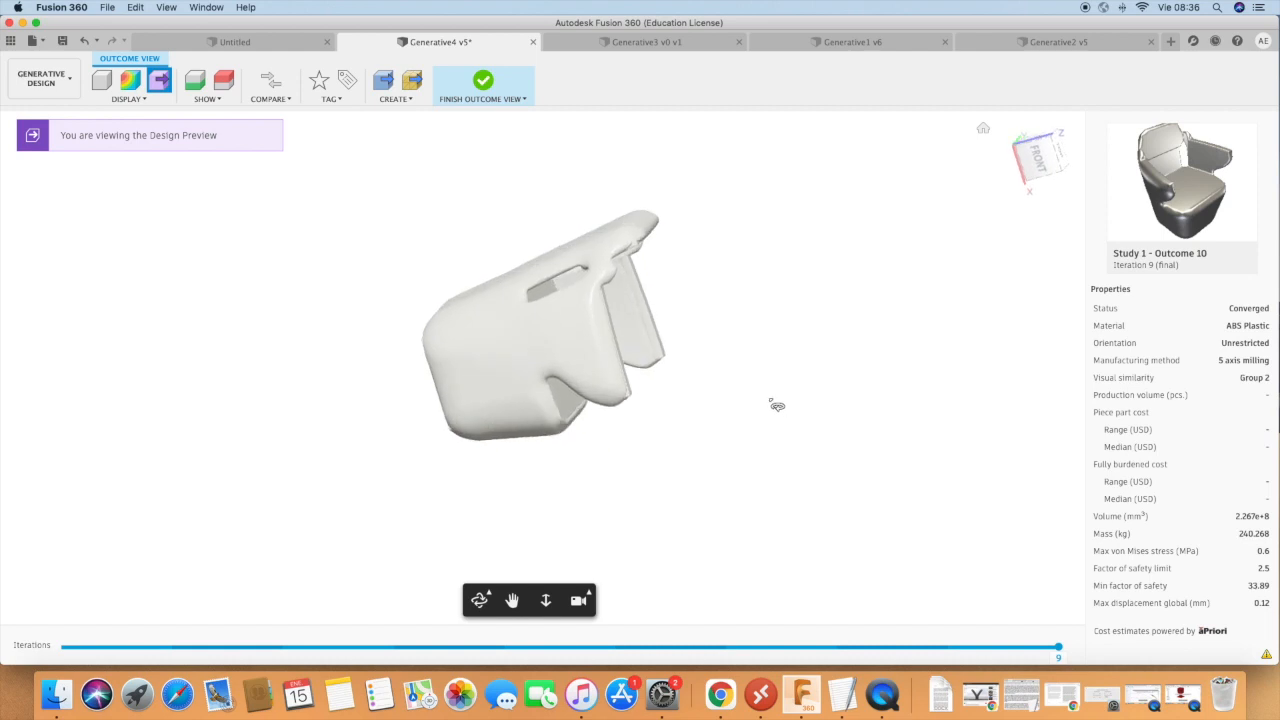
pyautogui.moveTo(566, 222); pyautogui.dragTo(431, 361)
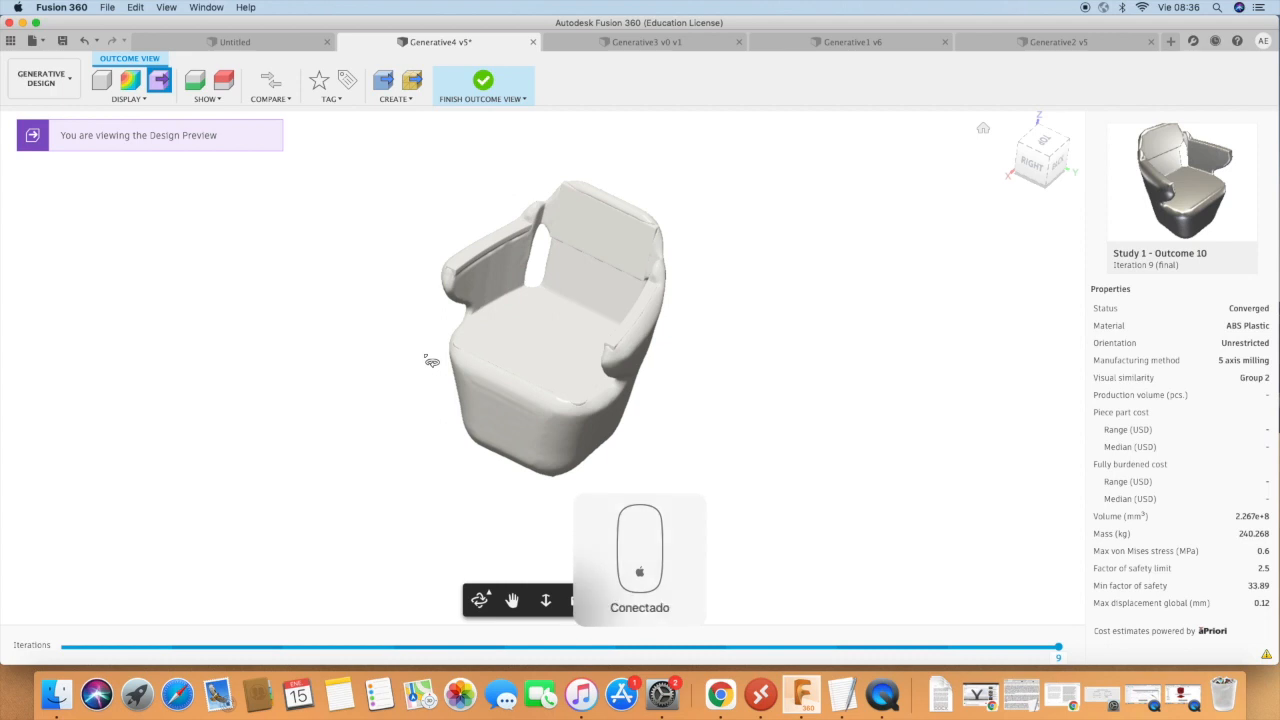
# Return to the thumbnail overview and open completed Study 1 - Outcome 2 to read its properties.
pyautogui.click(487, 92)
pyautogui.scroll(-3, 464, 450)
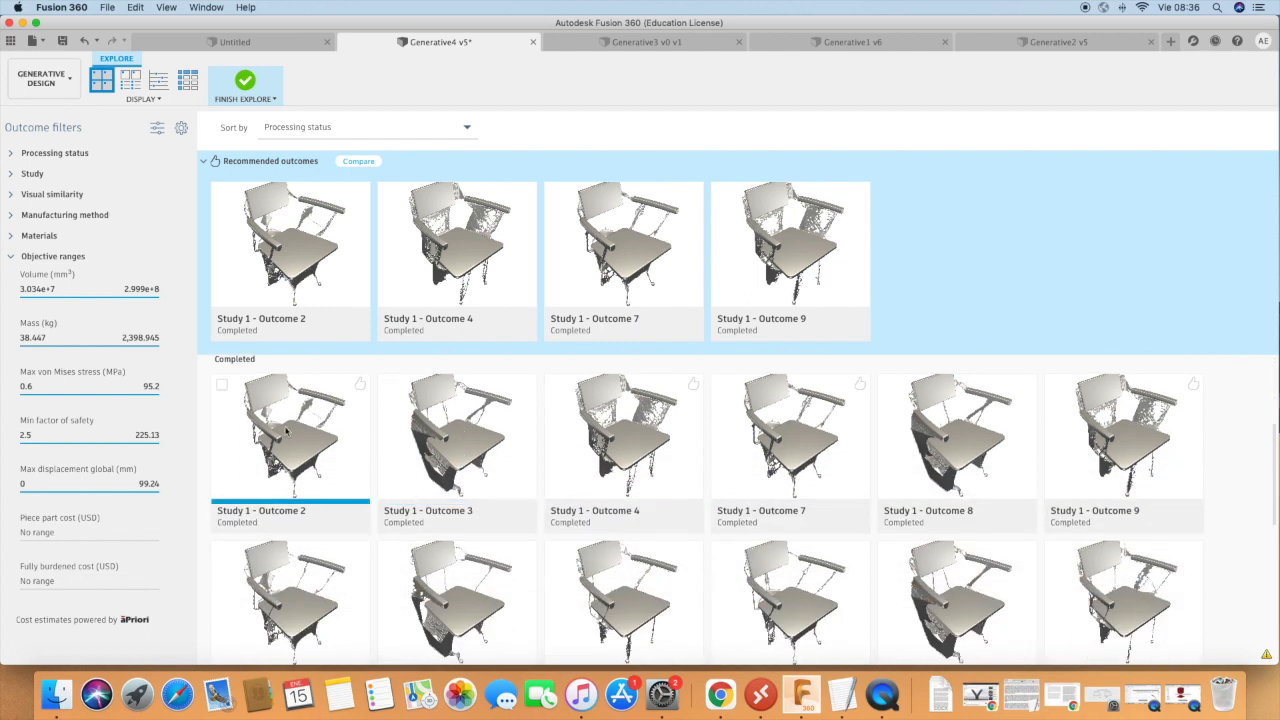
pyautogui.doubleClick(287, 432)
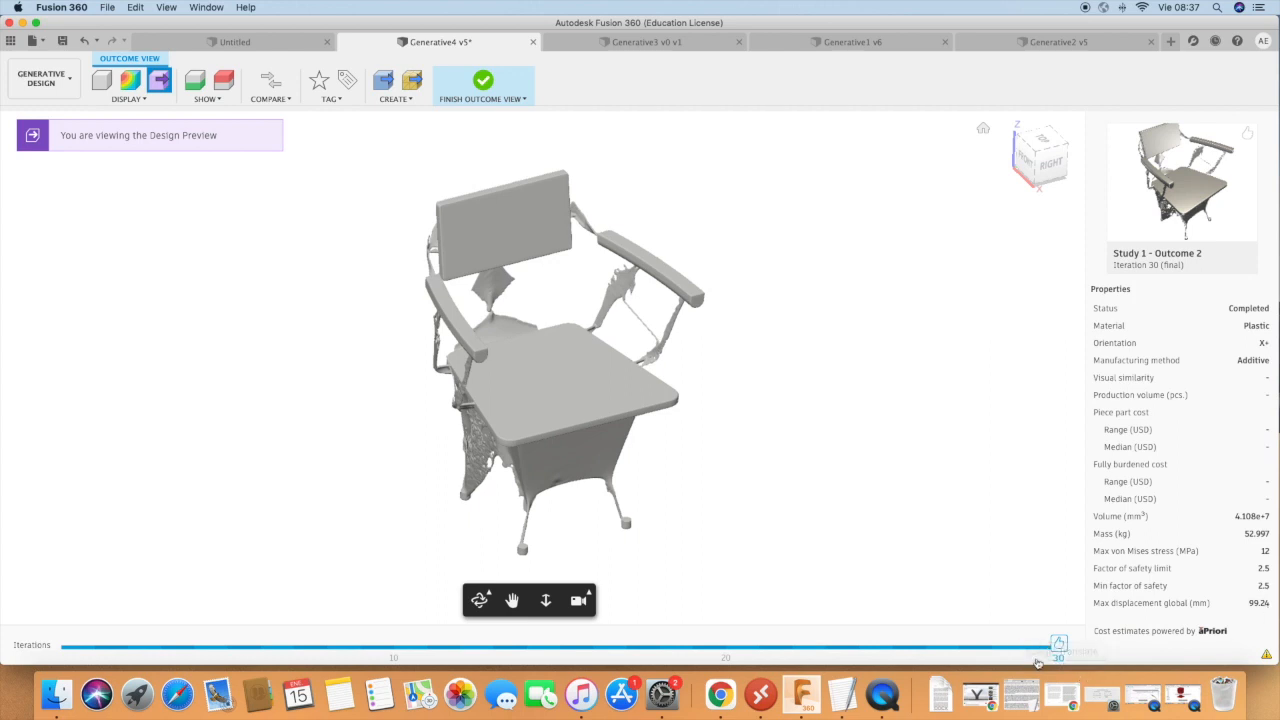
# Compare Outcome 2's shape at iterations 29 and 20, and return to the final iteration 30.
pyautogui.click(1031, 651)
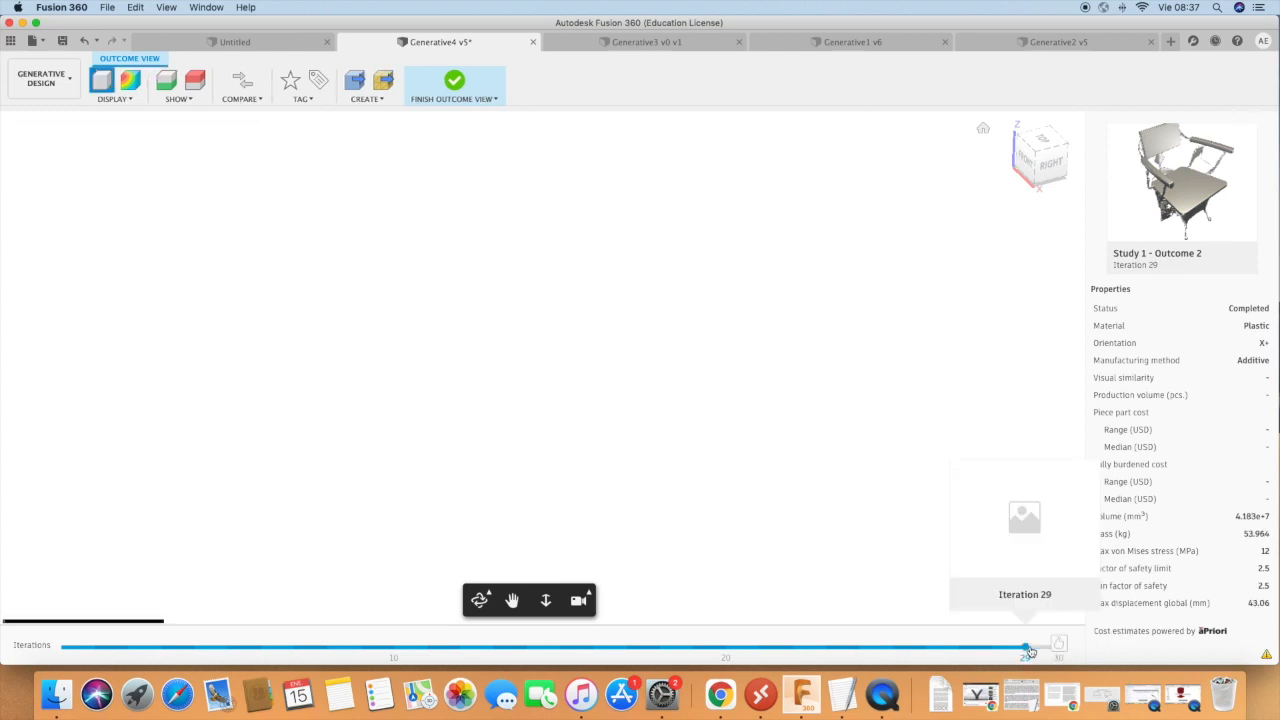
pyautogui.click(727, 652)
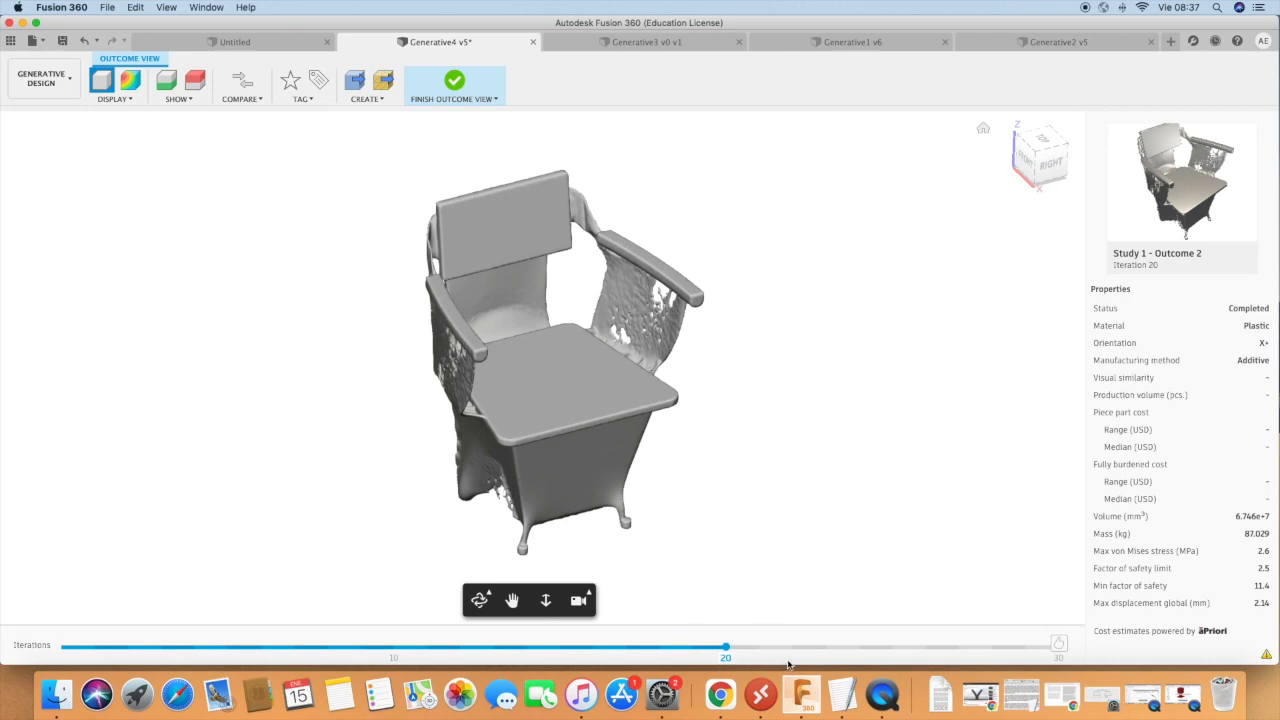
pyautogui.moveTo(799, 655); pyautogui.dragTo(1052, 652)
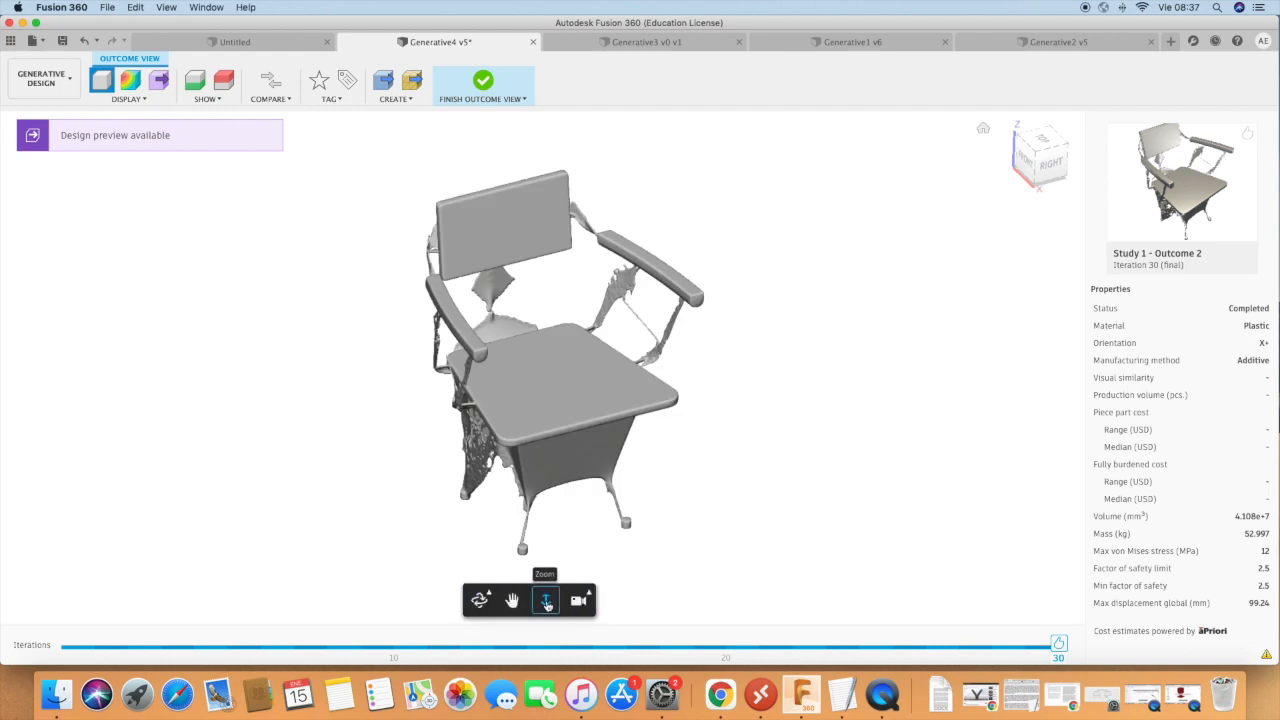
# Orbit around Outcome 2 to examine its perforated side support and the thin joint between backrest and seat.
pyautogui.click(479, 600)
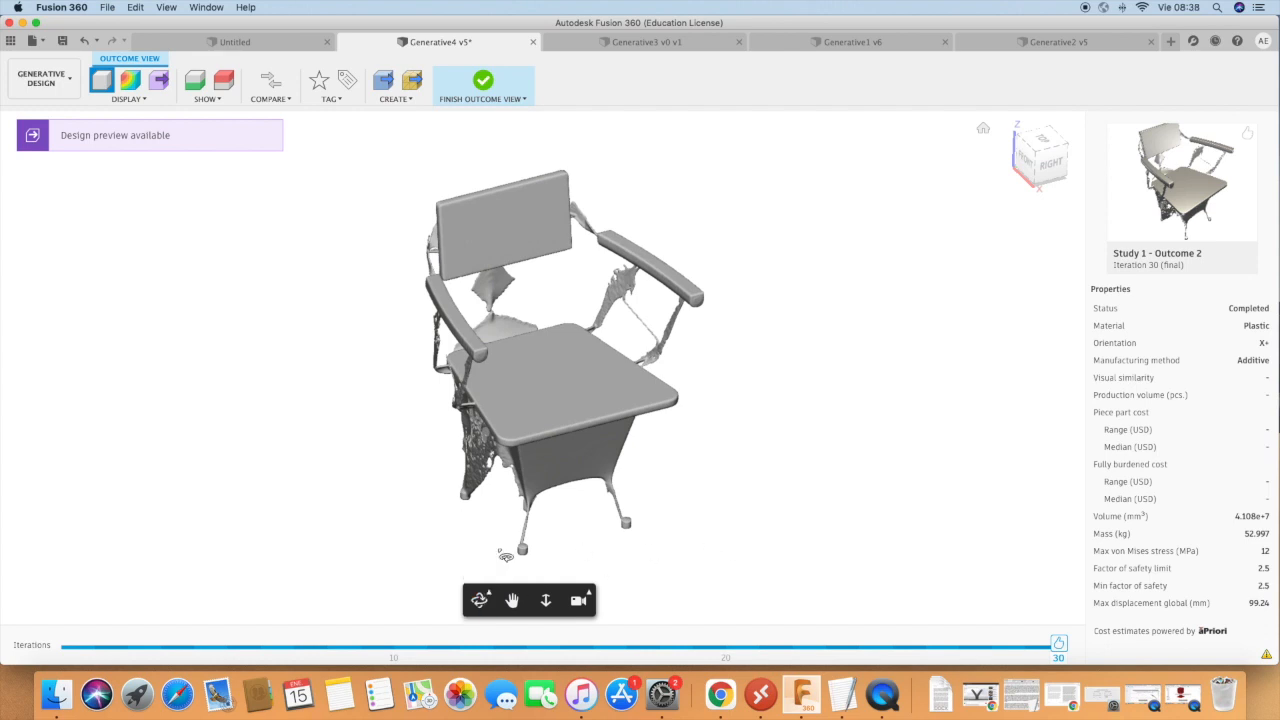
pyautogui.moveTo(678, 545); pyautogui.dragTo(550, 445)
pyautogui.scroll(5, 539, 428)
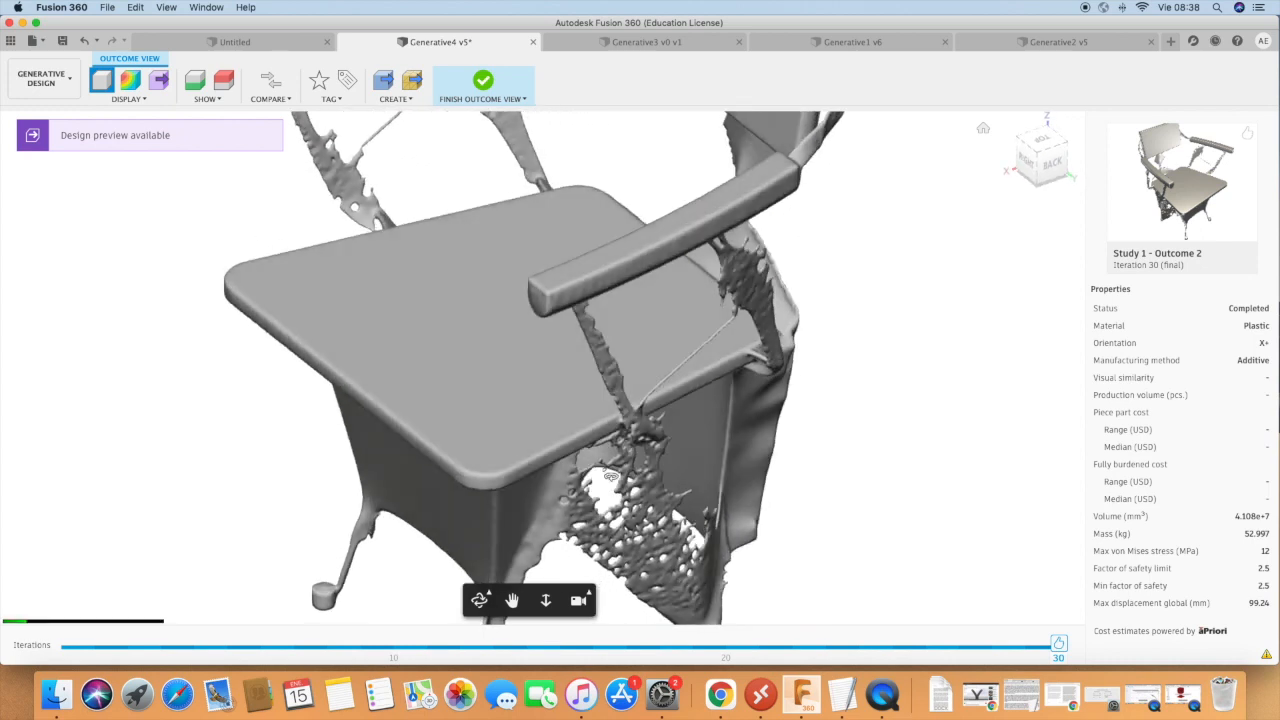
pyautogui.moveTo(620, 397); pyautogui.dragTo(541, 412)
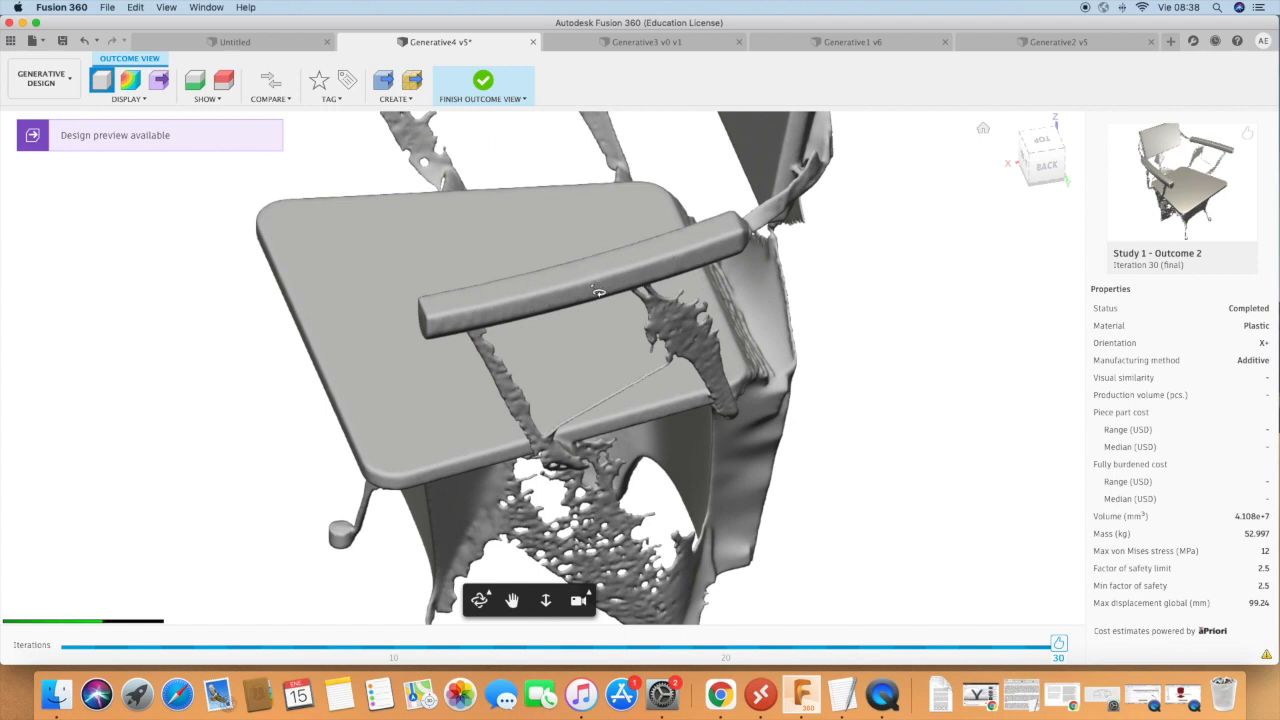
pyautogui.moveTo(645, 426); pyautogui.dragTo(585, 332)
pyautogui.keyDown('shift'); pyautogui.moveTo(585, 332); pyautogui.dragTo(462, 316, button='middle'); pyautogui.keyUp('shift')
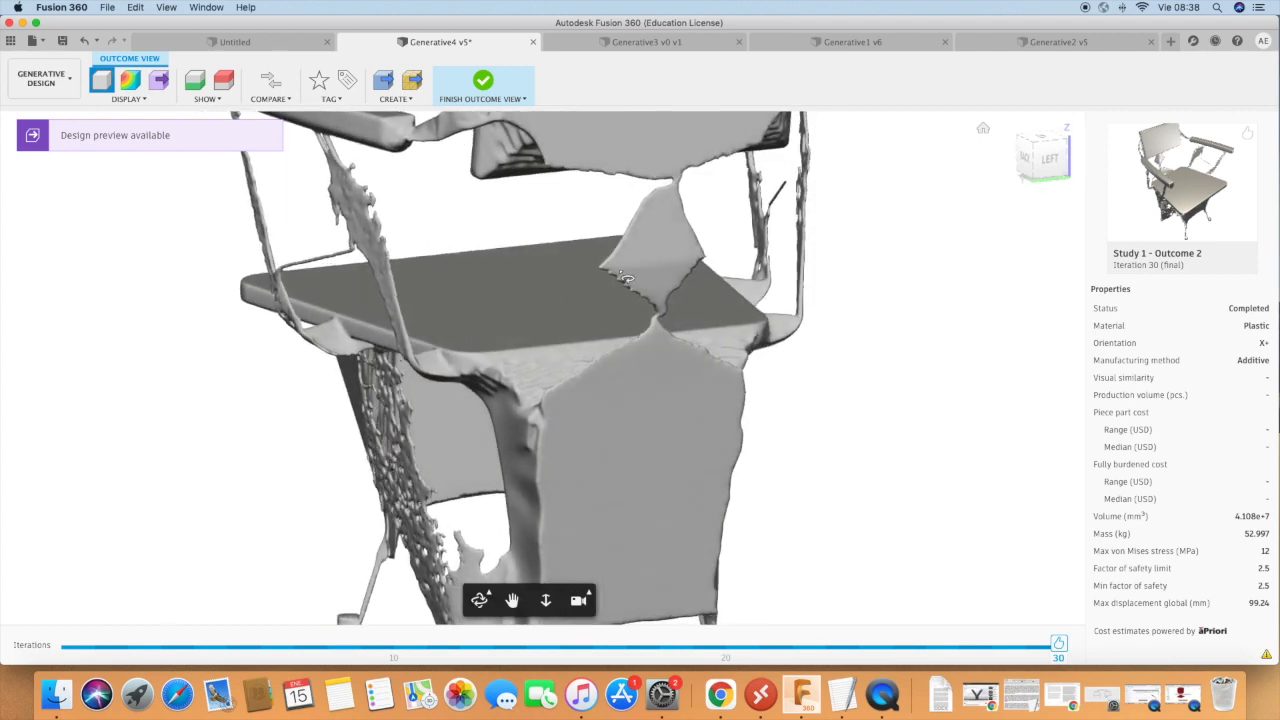
pyautogui.scroll(5, 650, 315)
pyautogui.scroll(5, 686, 330)
pyautogui.scroll(-10, 690, 334)
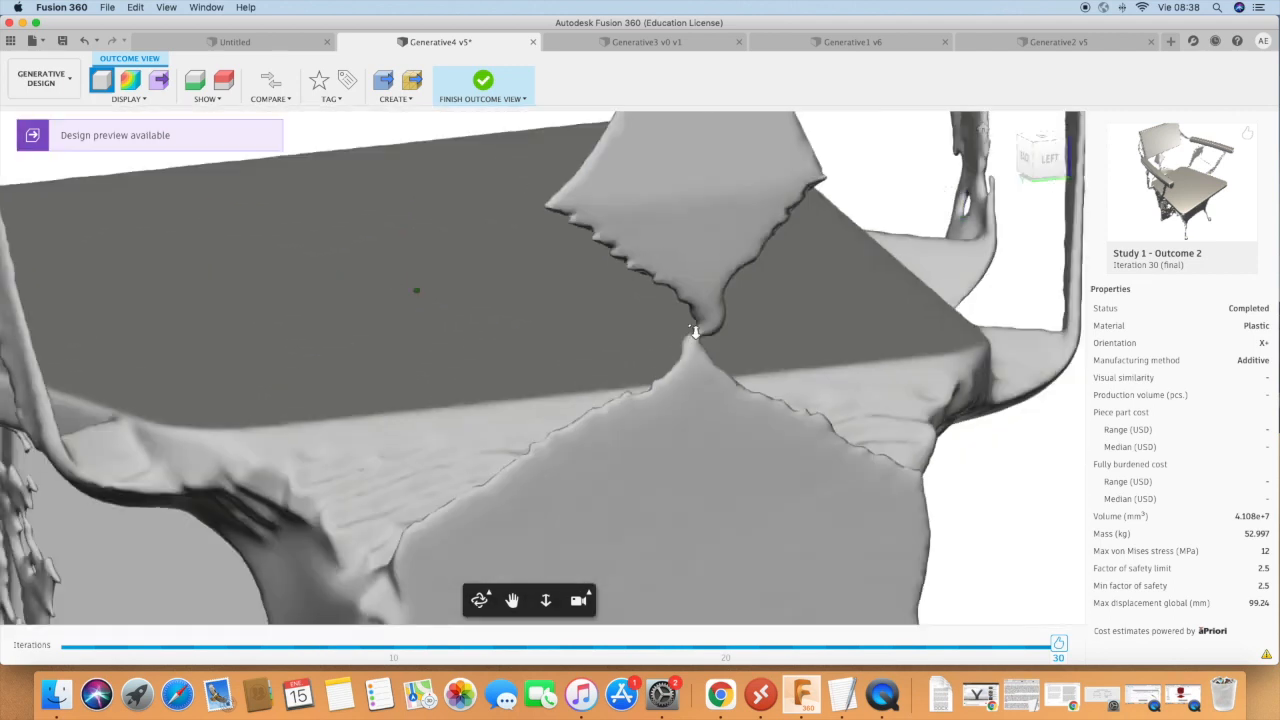
pyautogui.keyDown('shift'); pyautogui.moveTo(703, 337); pyautogui.dragTo(746, 329, button='middle'); pyautogui.keyUp('shift')
pyautogui.scroll(-6, 746, 329)
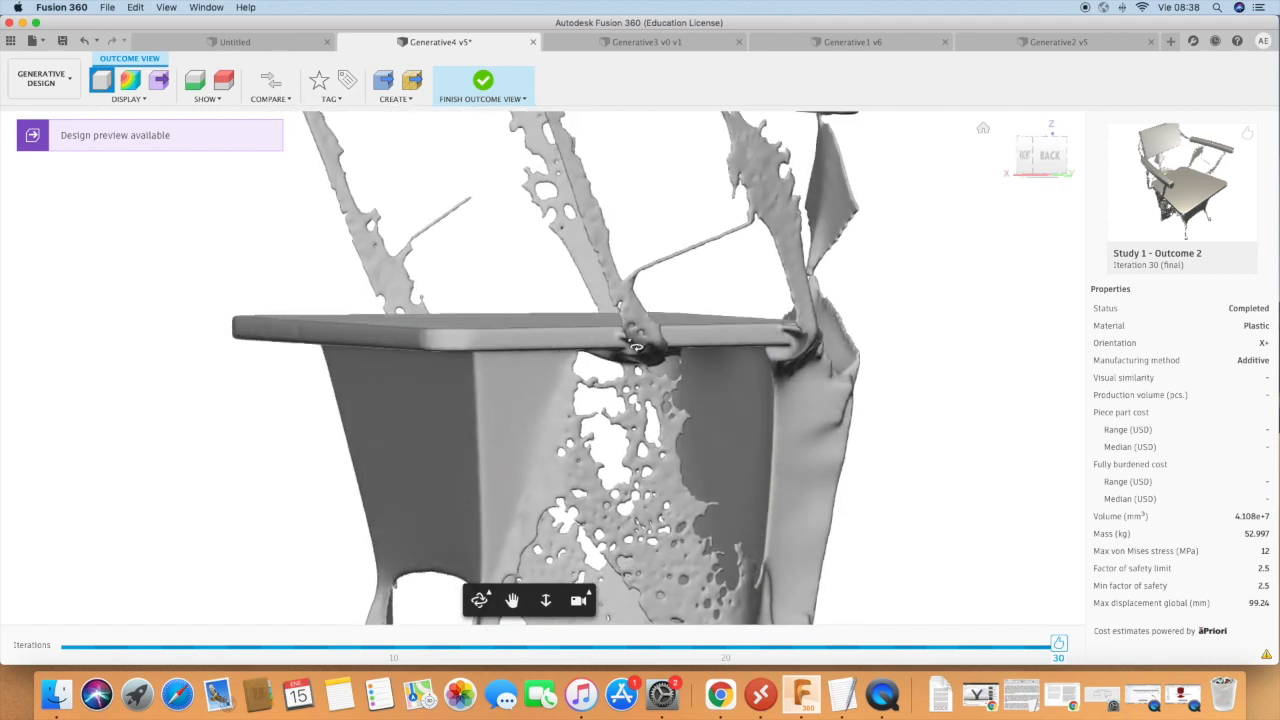
# Examine how Outcome 2's armrests connect to the backrest and seat from the front and side.
pyautogui.keyDown('shift'); pyautogui.moveTo(547, 327); pyautogui.dragTo(783, 363, button='middle'); pyautogui.keyUp('shift')
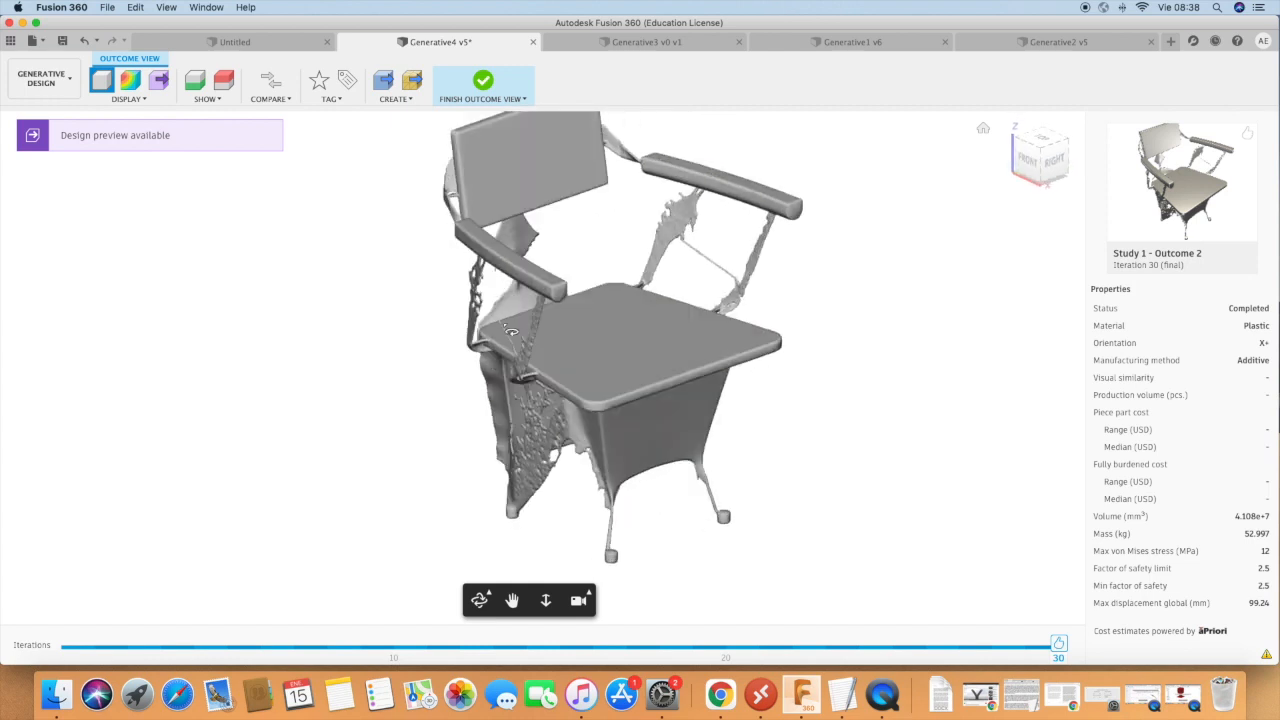
pyautogui.scroll(-5, 490, 290)
pyautogui.scroll(7, 483, 258)
pyautogui.keyDown('shift'); pyautogui.moveTo(483, 258); pyautogui.dragTo(450, 328, button='middle'); pyautogui.keyUp('shift')
pyautogui.keyDown('shift'); pyautogui.moveTo(508, 284); pyautogui.dragTo(608, 276, button='middle'); pyautogui.keyUp('shift')
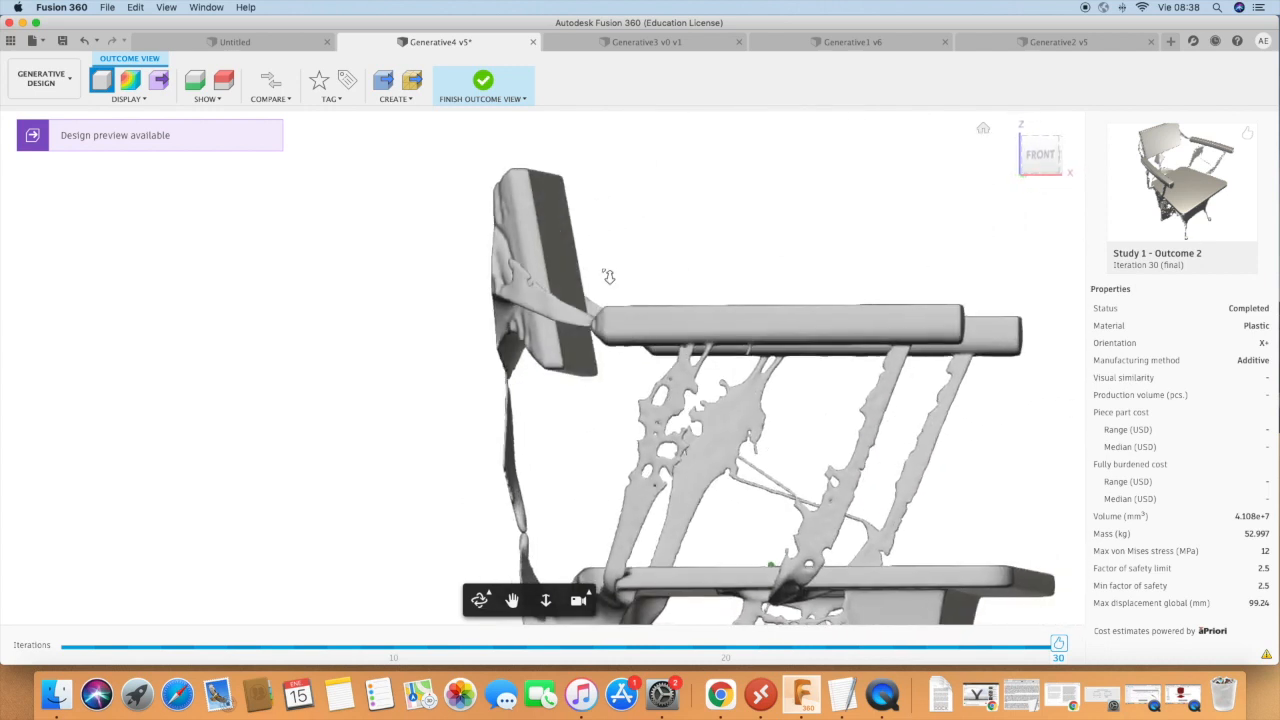
pyautogui.scroll(-6, 608, 276)
pyautogui.keyDown('shift'); pyautogui.moveTo(691, 331); pyautogui.dragTo(635, 332, button='middle'); pyautogui.keyUp('shift')
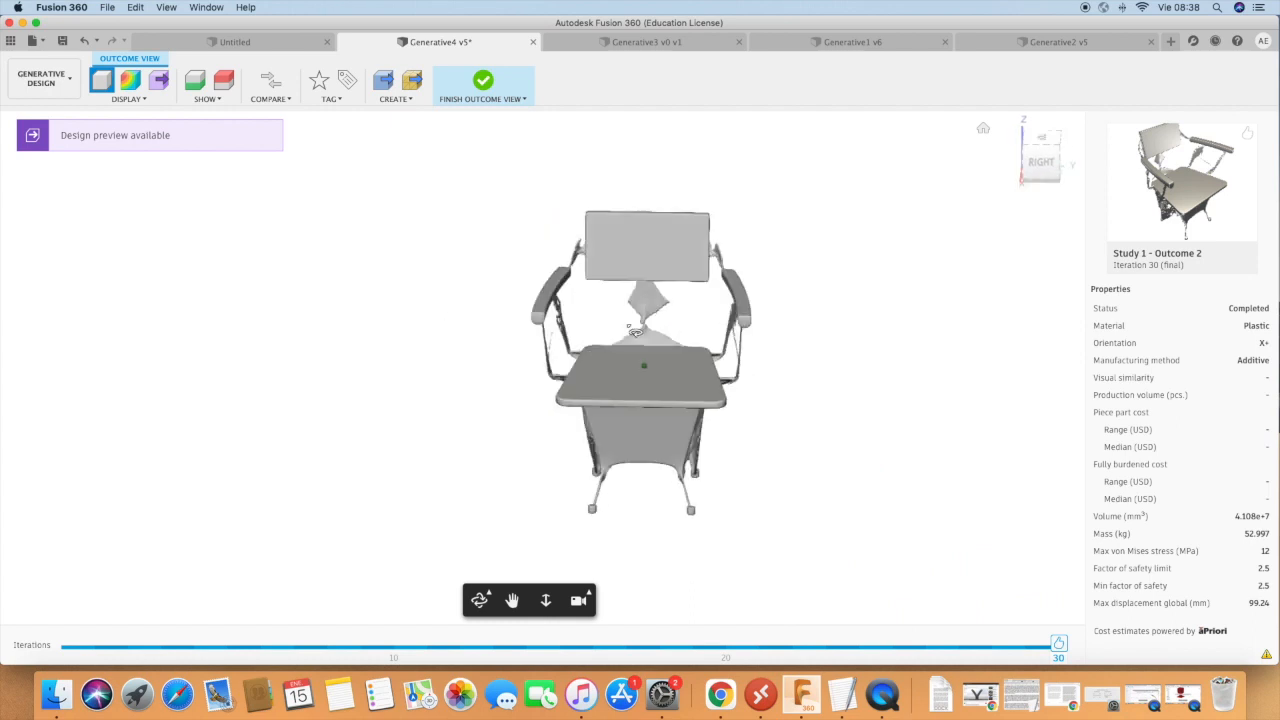
# Return to the overview, open completed Study 1 - Outcome 4 and view its chair from several sides.
pyautogui.click(483, 81)
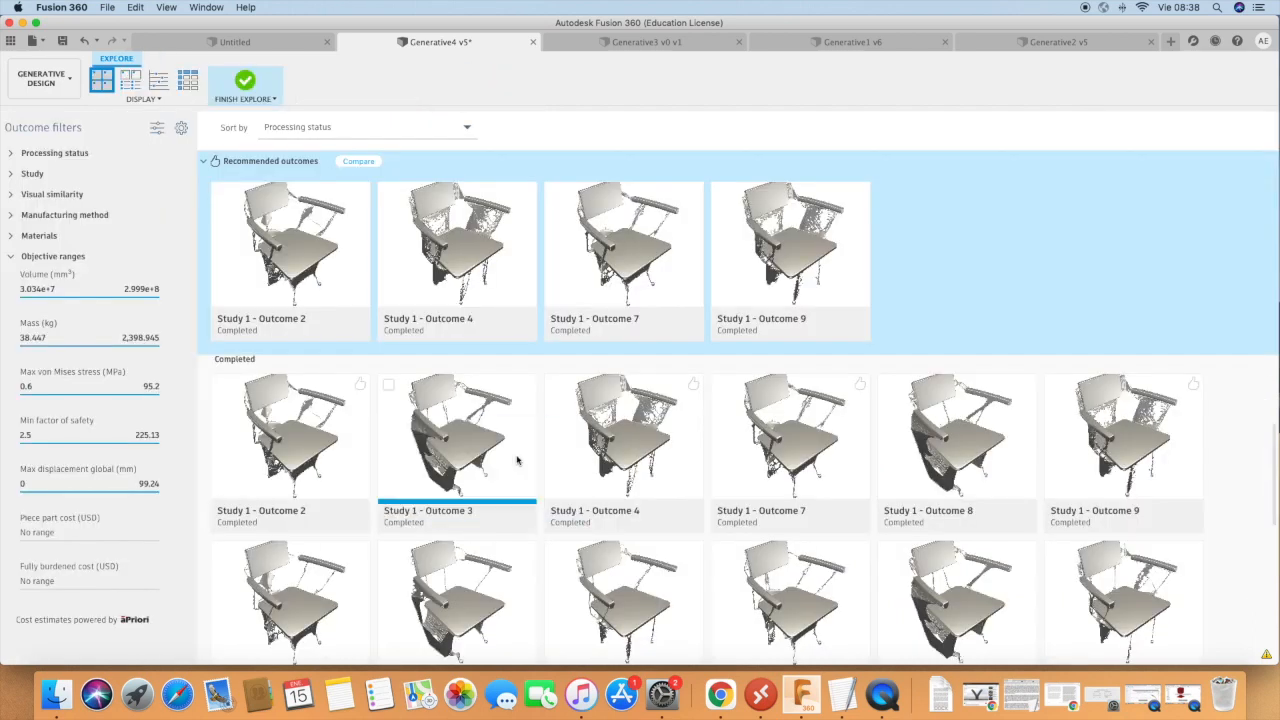
pyautogui.doubleClick(619, 440)
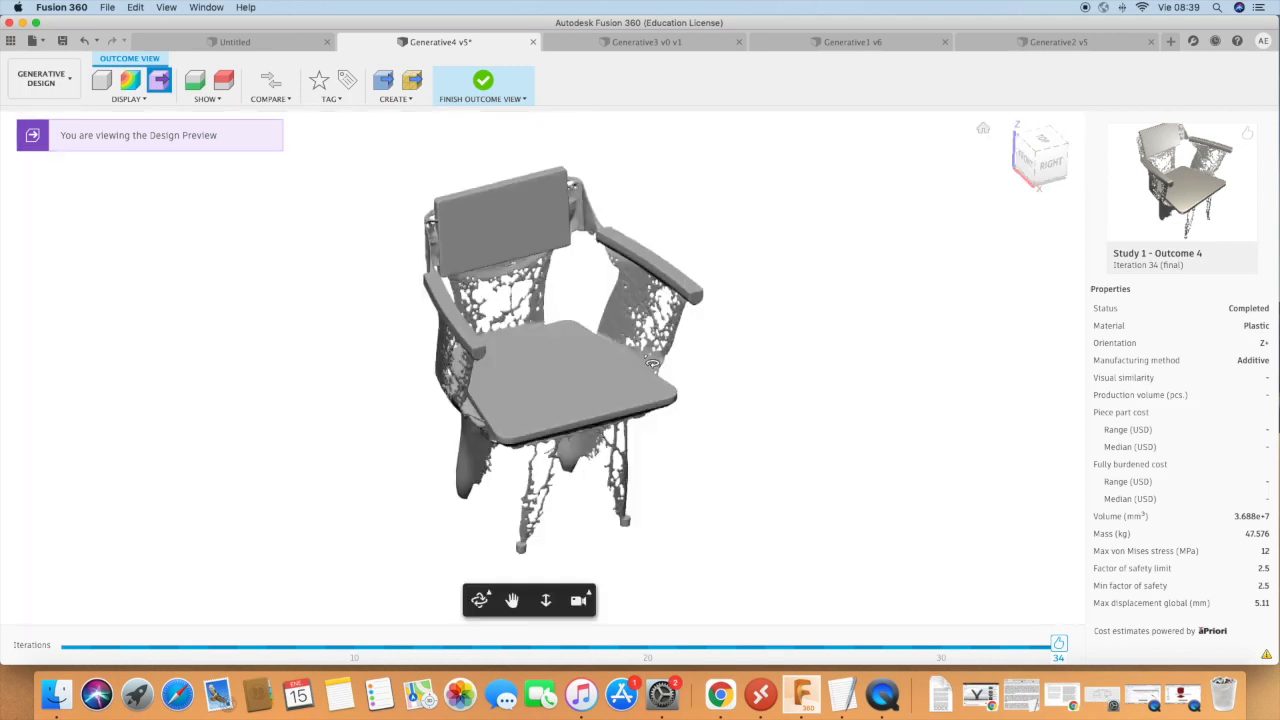
pyautogui.keyDown('shift'); pyautogui.moveTo(478, 428); pyautogui.dragTo(471, 428, button='middle'); pyautogui.keyUp('shift')
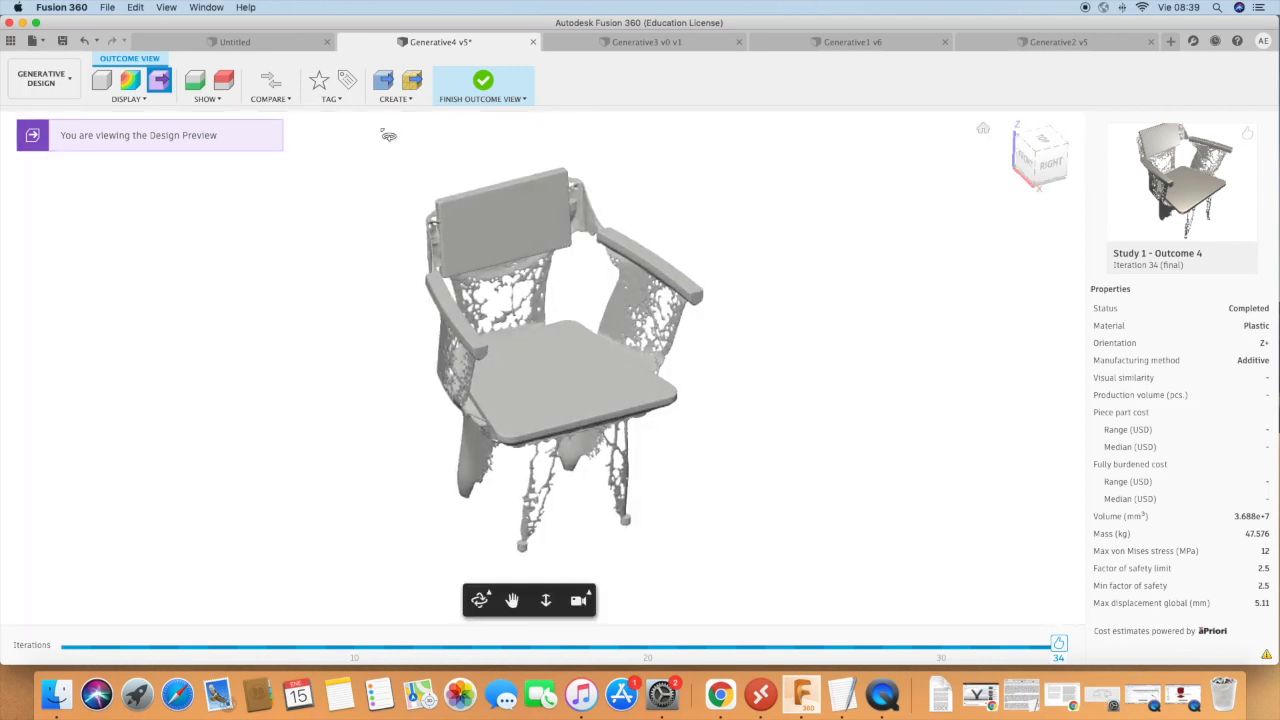
pyautogui.keyDown('shift'); pyautogui.moveTo(373, 448); pyautogui.dragTo(394, 412, button='middle'); pyautogui.keyUp('shift')
pyautogui.keyDown('shift'); pyautogui.moveTo(766, 463); pyautogui.dragTo(438, 386, button='middle'); pyautogui.keyUp('shift')
pyautogui.keyDown('shift'); pyautogui.moveTo(846, 418); pyautogui.dragTo(877, 386, button='middle'); pyautogui.keyUp('shift')
pyautogui.keyDown('shift'); pyautogui.moveTo(485, 371); pyautogui.dragTo(440, 370, button='middle'); pyautogui.keyUp('shift')
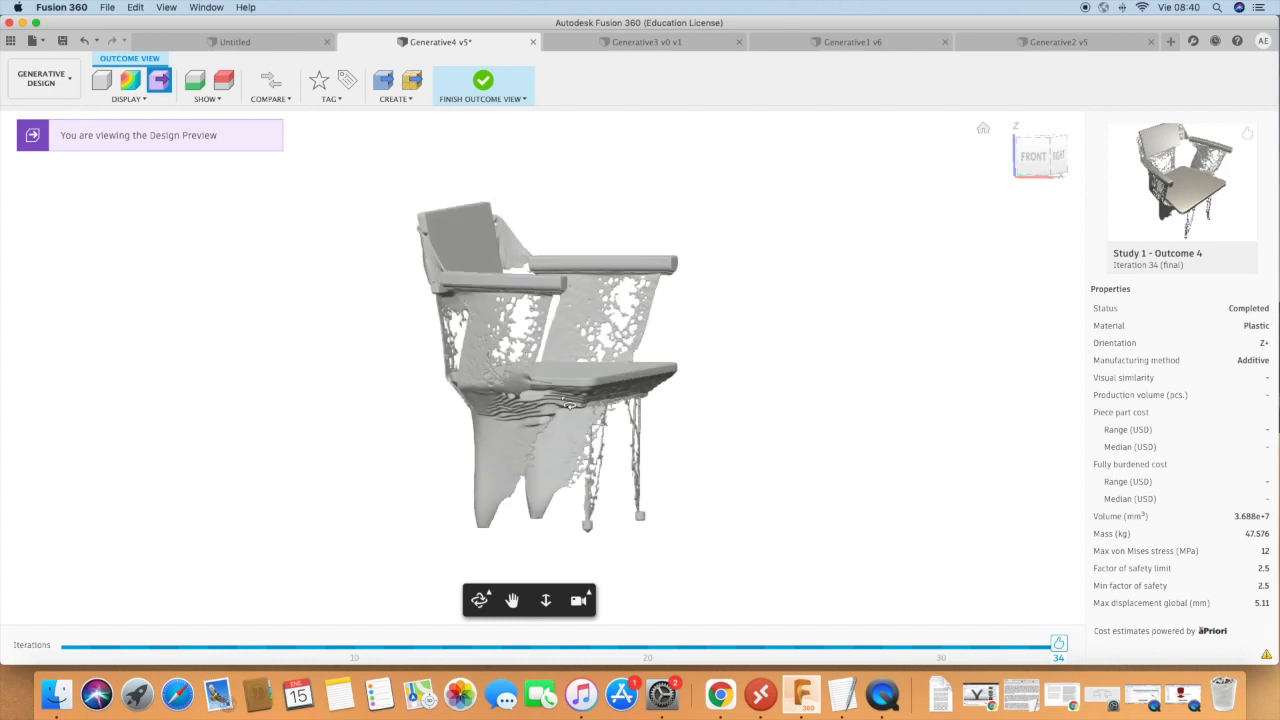
# Examine the layered ridges and the opening on the underside of Outcome 4's seat up close.
pyautogui.scroll(5, 566, 403)
pyautogui.keyDown('shift'); pyautogui.moveTo(568, 403); pyautogui.dragTo(679, 340, button='middle'); pyautogui.keyUp('shift')
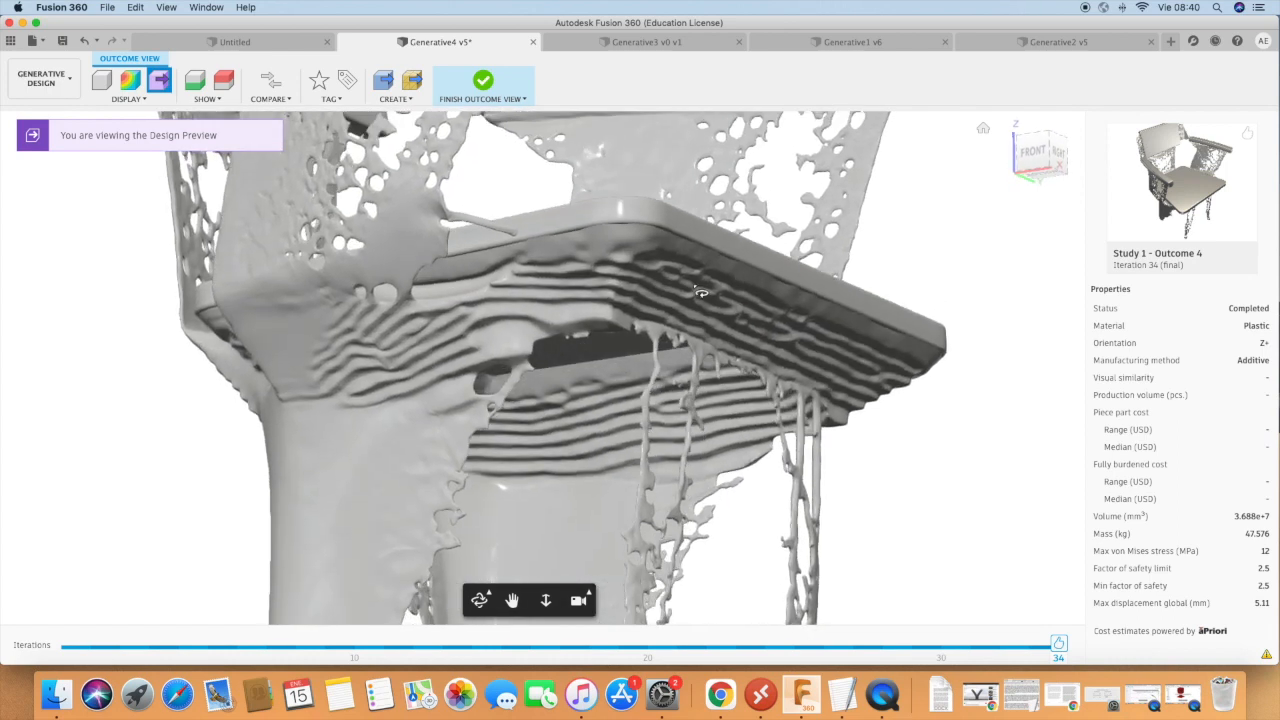
pyautogui.keyDown('shift'); pyautogui.moveTo(665, 300); pyautogui.dragTo(519, 388, button='middle'); pyautogui.keyUp('shift')
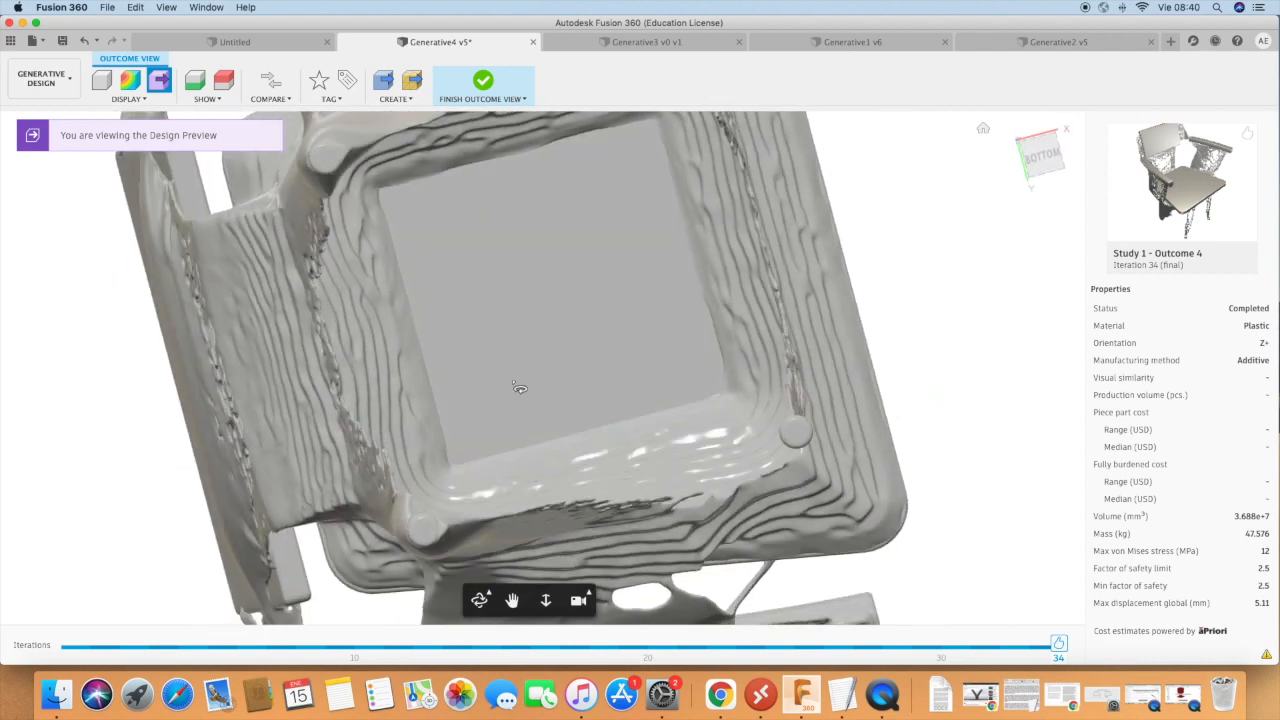
pyautogui.keyDown('shift'); pyautogui.moveTo(543, 257); pyautogui.dragTo(554, 377, button='middle'); pyautogui.keyUp('shift')
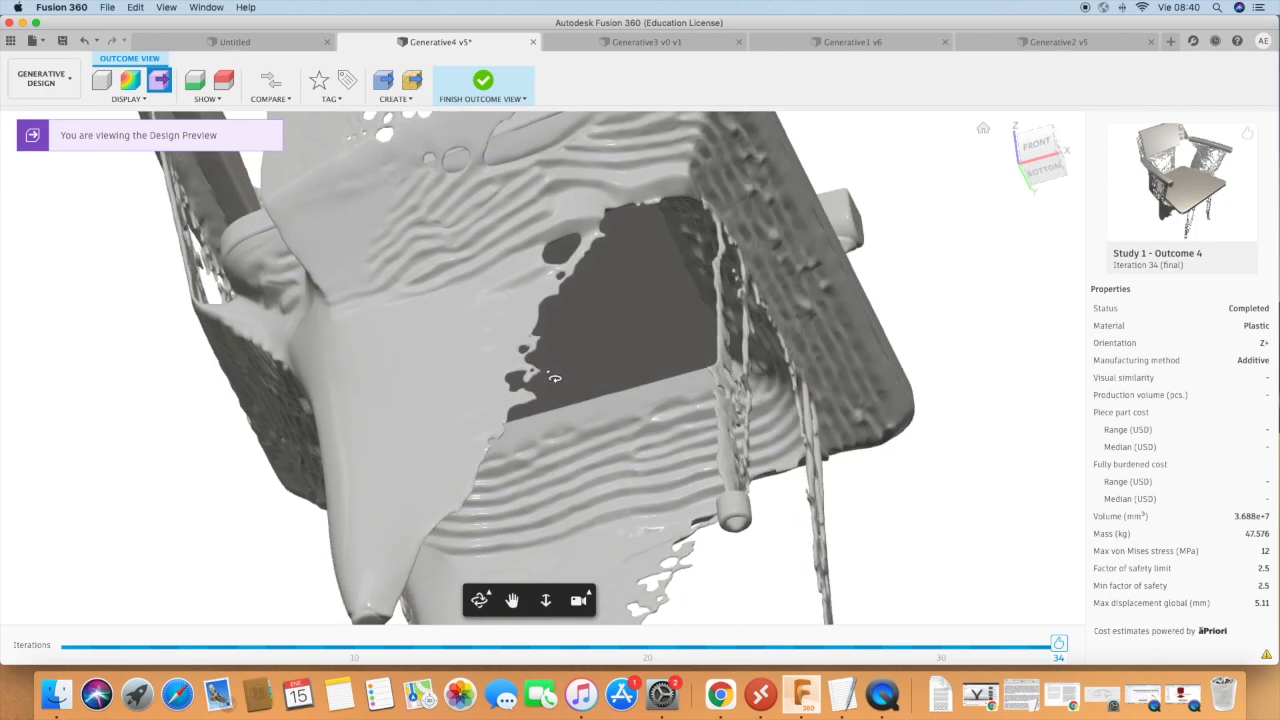
pyautogui.keyDown('shift'); pyautogui.moveTo(496, 289); pyautogui.dragTo(639, 438, button='middle'); pyautogui.keyUp('shift')
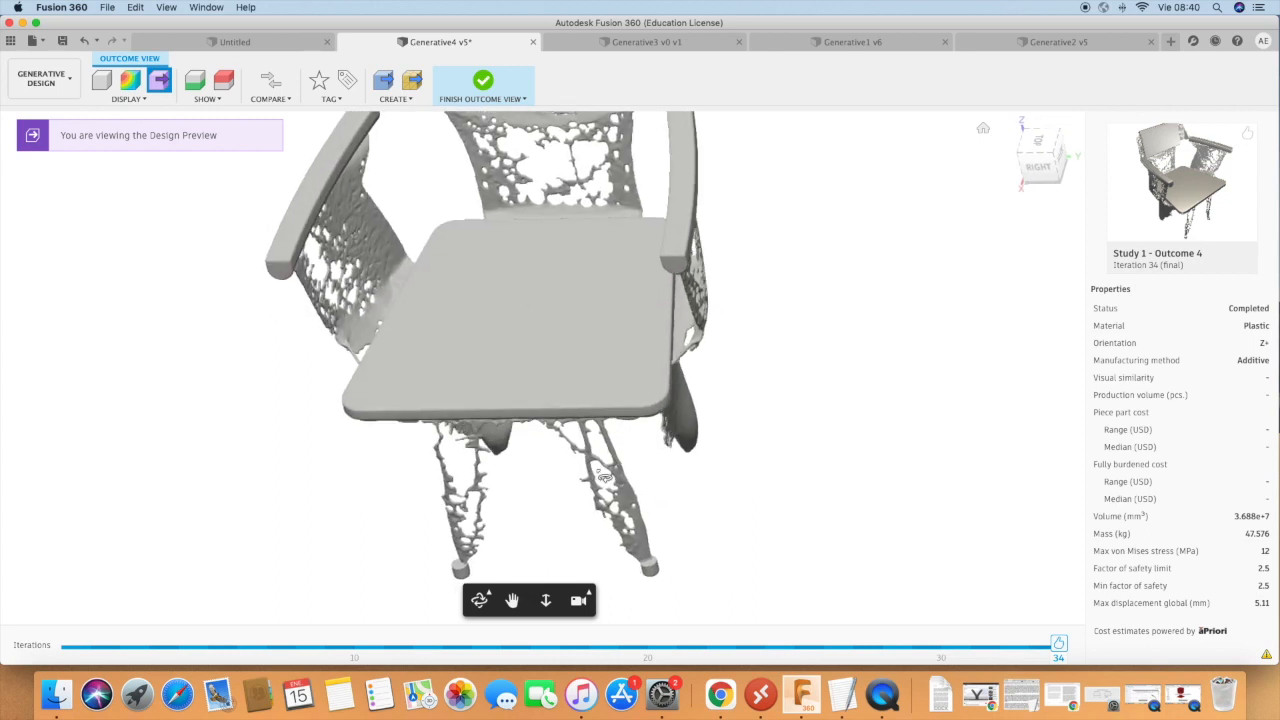
# Inspect Outcome 4's legs, perforated armrest supports and backrest from the front, rear and below.
pyautogui.keyDown('shift'); pyautogui.moveTo(579, 497); pyautogui.dragTo(514, 369, button='middle'); pyautogui.keyUp('shift')
pyautogui.keyDown('shift'); pyautogui.moveTo(495, 425); pyautogui.dragTo(730, 519, button='middle'); pyautogui.keyUp('shift')
pyautogui.keyDown('shift'); pyautogui.moveTo(647, 424); pyautogui.dragTo(512, 351, button='middle'); pyautogui.keyUp('shift')
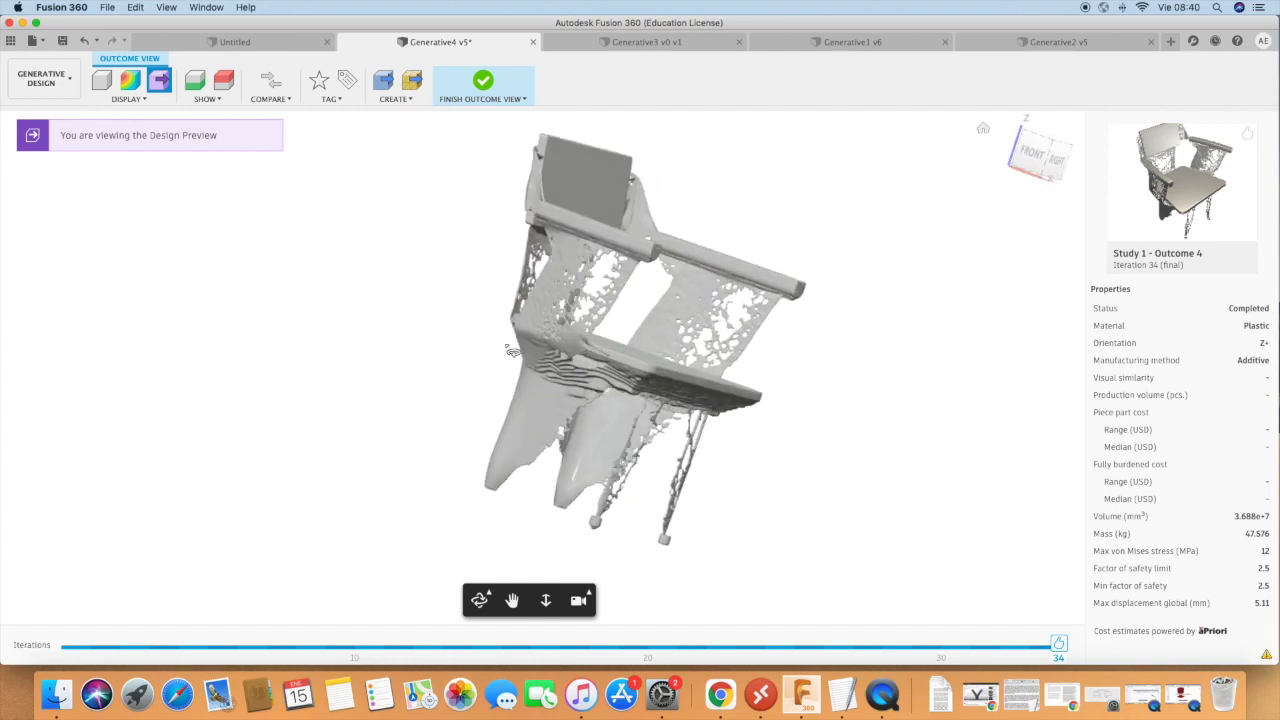
pyautogui.keyDown('shift'); pyautogui.moveTo(606, 411); pyautogui.dragTo(397, 423, button='middle'); pyautogui.keyUp('shift')
pyautogui.keyDown('shift'); pyautogui.moveTo(608, 465); pyautogui.dragTo(604, 604, button='middle'); pyautogui.keyUp('shift')
pyautogui.scroll(5, 560, 488)
pyautogui.scroll(-6, 713, 266)
pyautogui.keyDown('shift'); pyautogui.moveTo(587, 413); pyautogui.dragTo(671, 277, button='middle'); pyautogui.keyUp('shift')
pyautogui.keyDown('shift'); pyautogui.moveTo(669, 368); pyautogui.dragTo(803, 289, button='middle'); pyautogui.keyUp('shift')
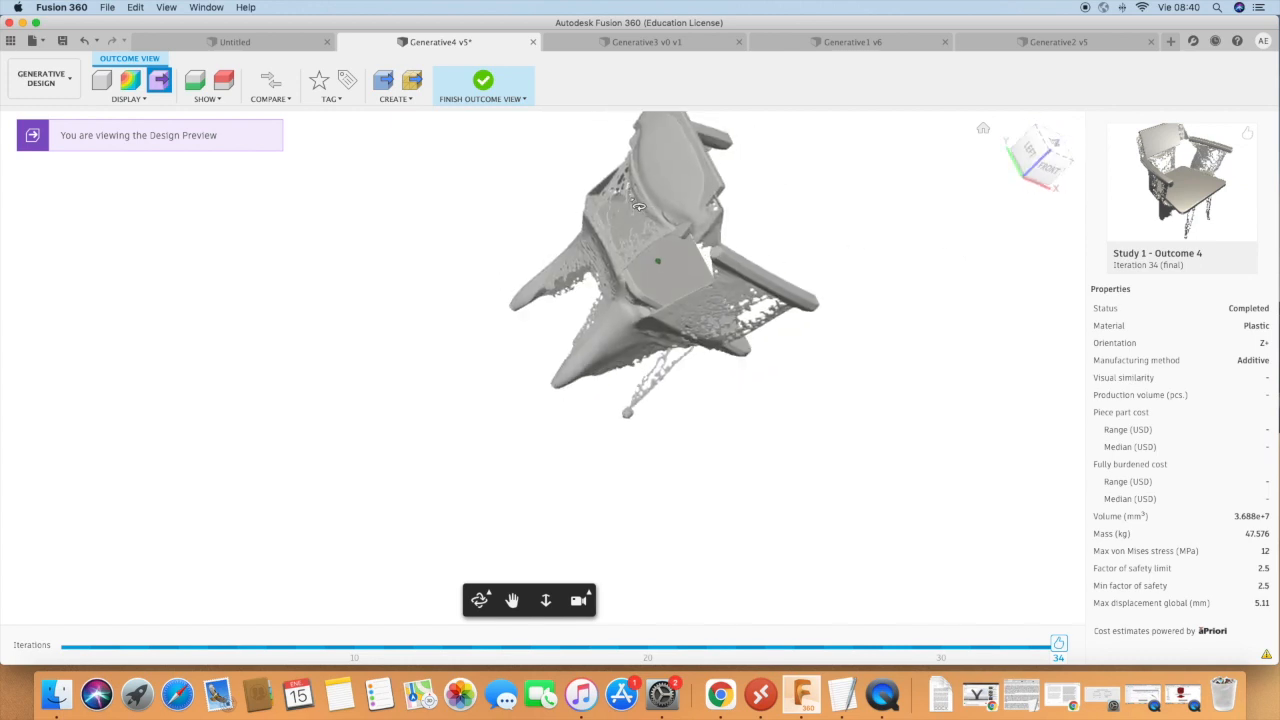
pyautogui.scroll(5, 634, 207)
pyautogui.keyDown('shift'); pyautogui.moveTo(632, 240); pyautogui.dragTo(865, 230, button='middle'); pyautogui.keyUp('shift')
pyautogui.keyDown('shift'); pyautogui.moveTo(847, 281); pyautogui.dragTo(641, 287, button='middle'); pyautogui.keyUp('shift')
pyautogui.scroll(-5, 329, 236)
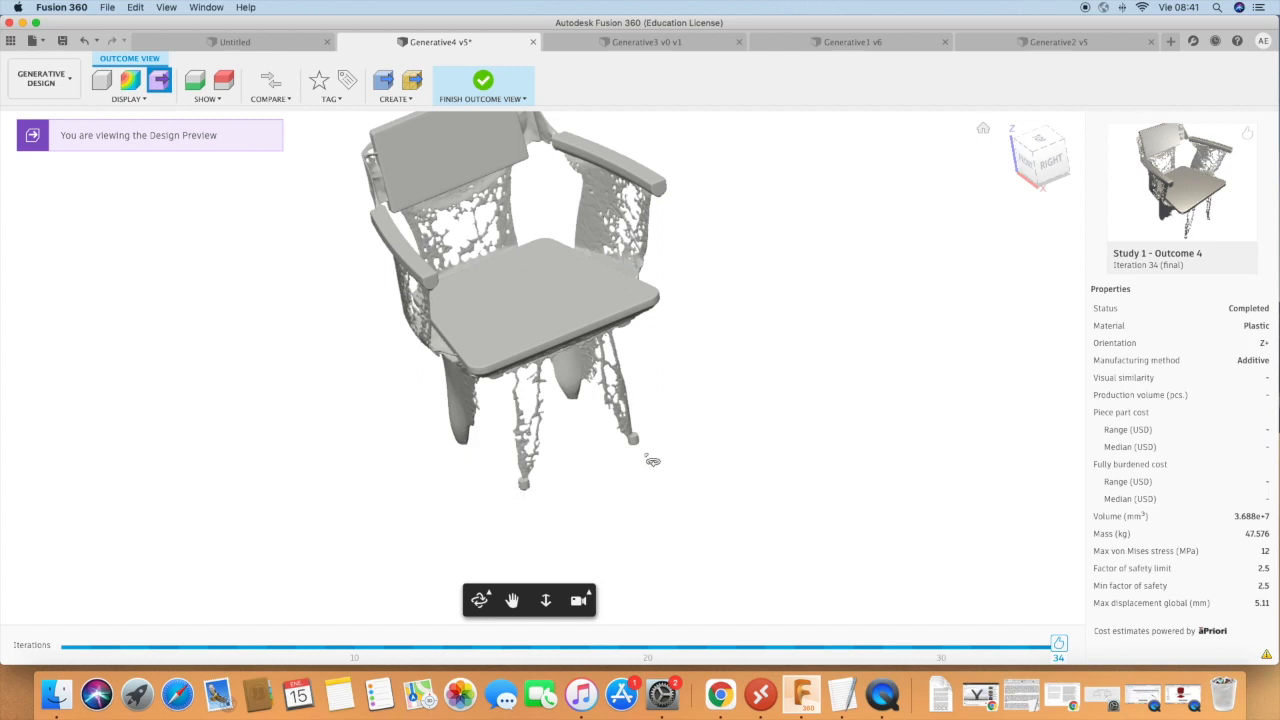
# Return to the overview, browse the completed outcomes and open Study 1 - Outcome 13 to read its properties.
pyautogui.click(485, 86)
pyautogui.scroll(-5, 628, 485)
pyautogui.scroll(-2, 632, 452)
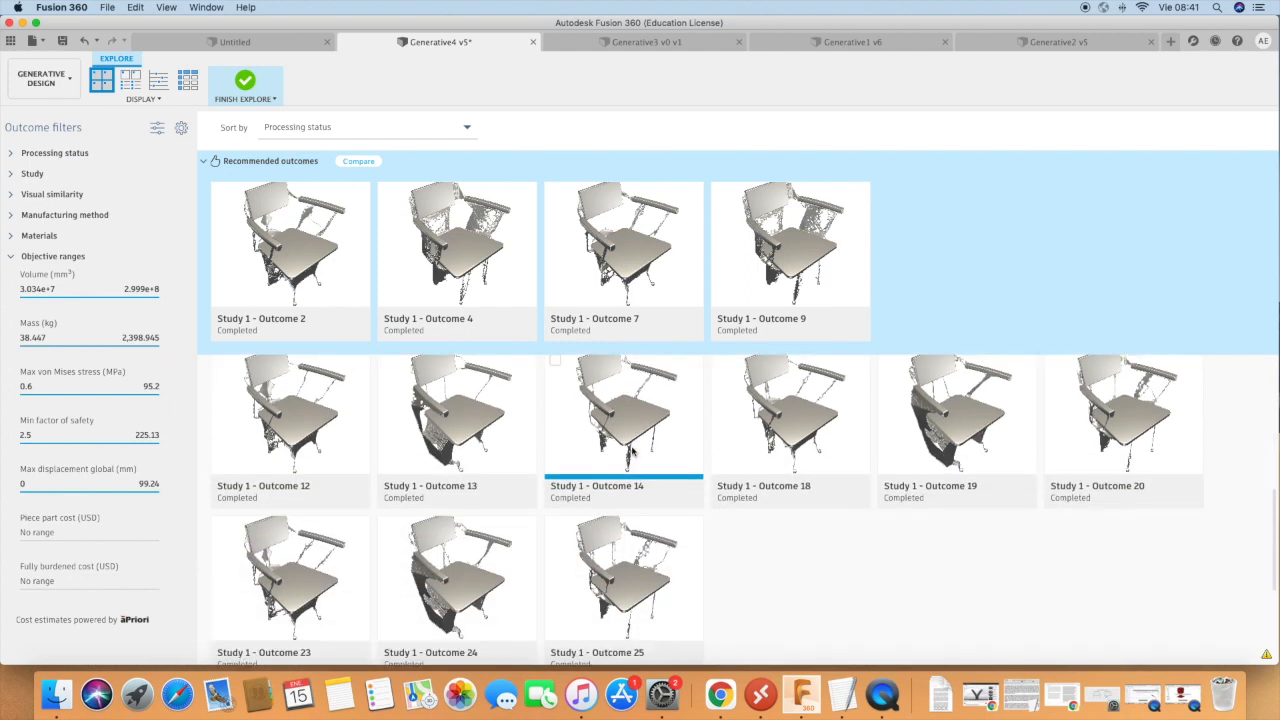
pyautogui.scroll(4, 632, 452)
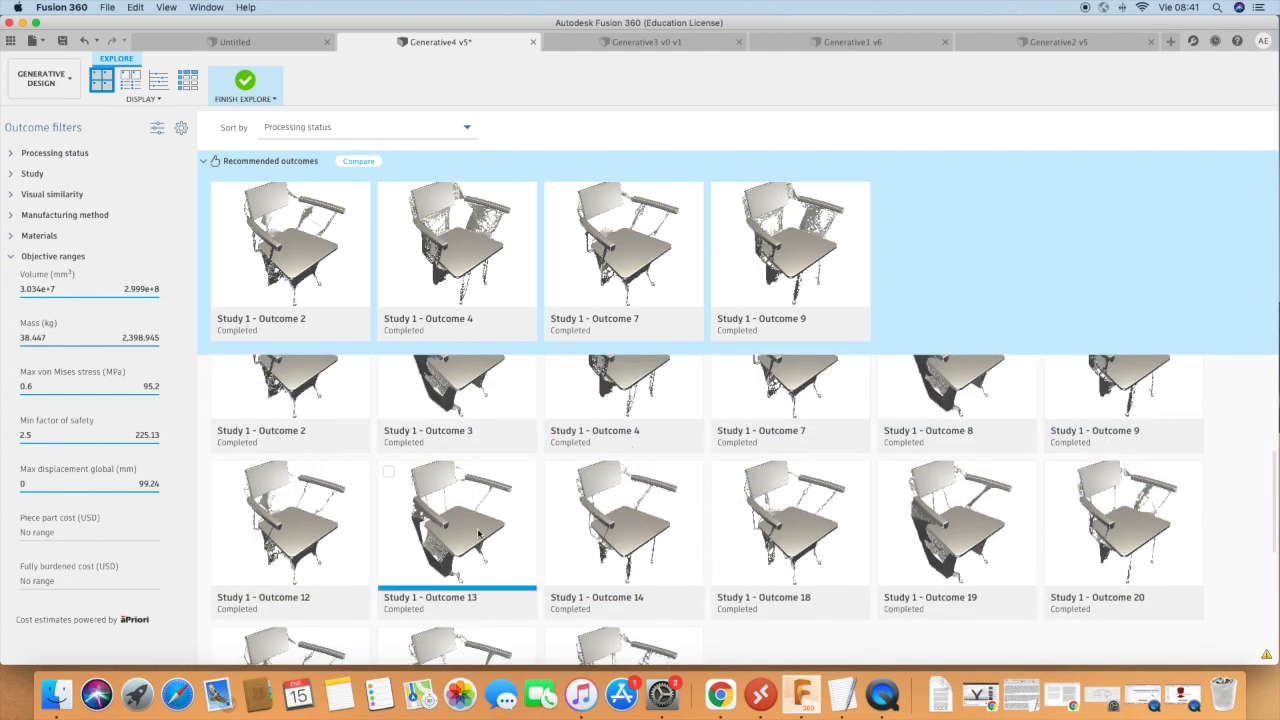
pyautogui.scroll(2, 479, 533)
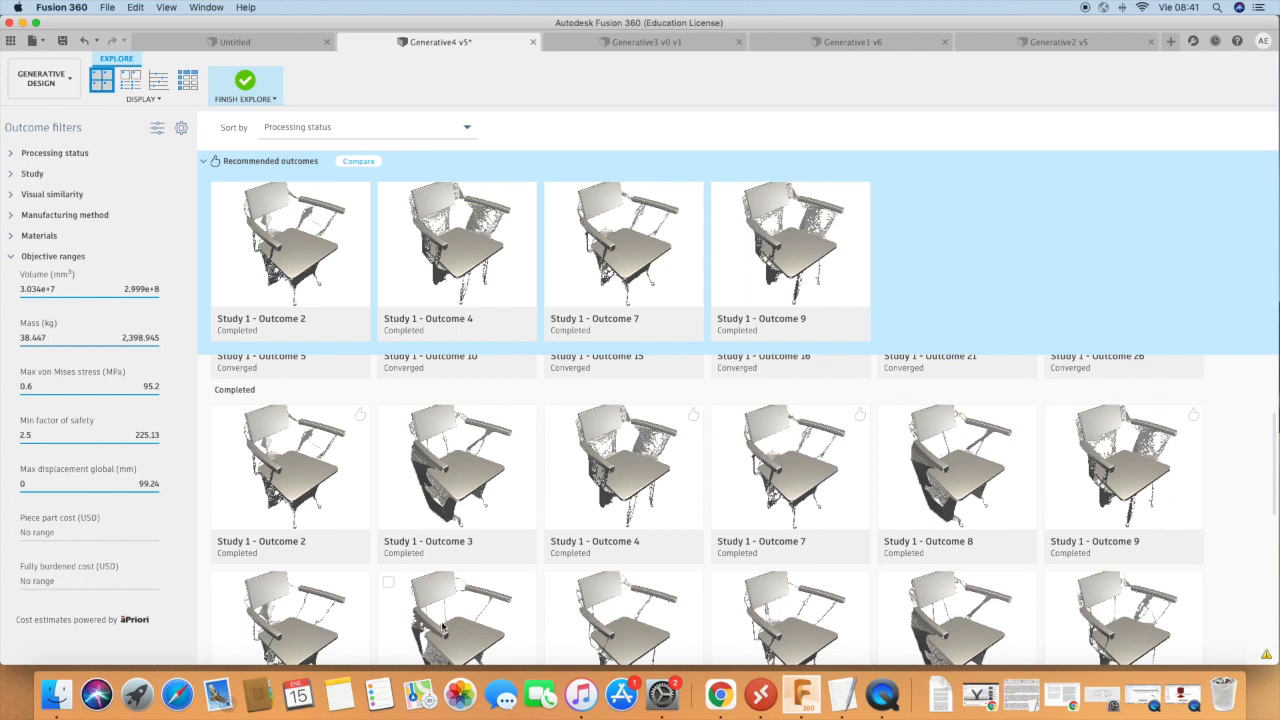
pyautogui.scroll(-1, 443, 626)
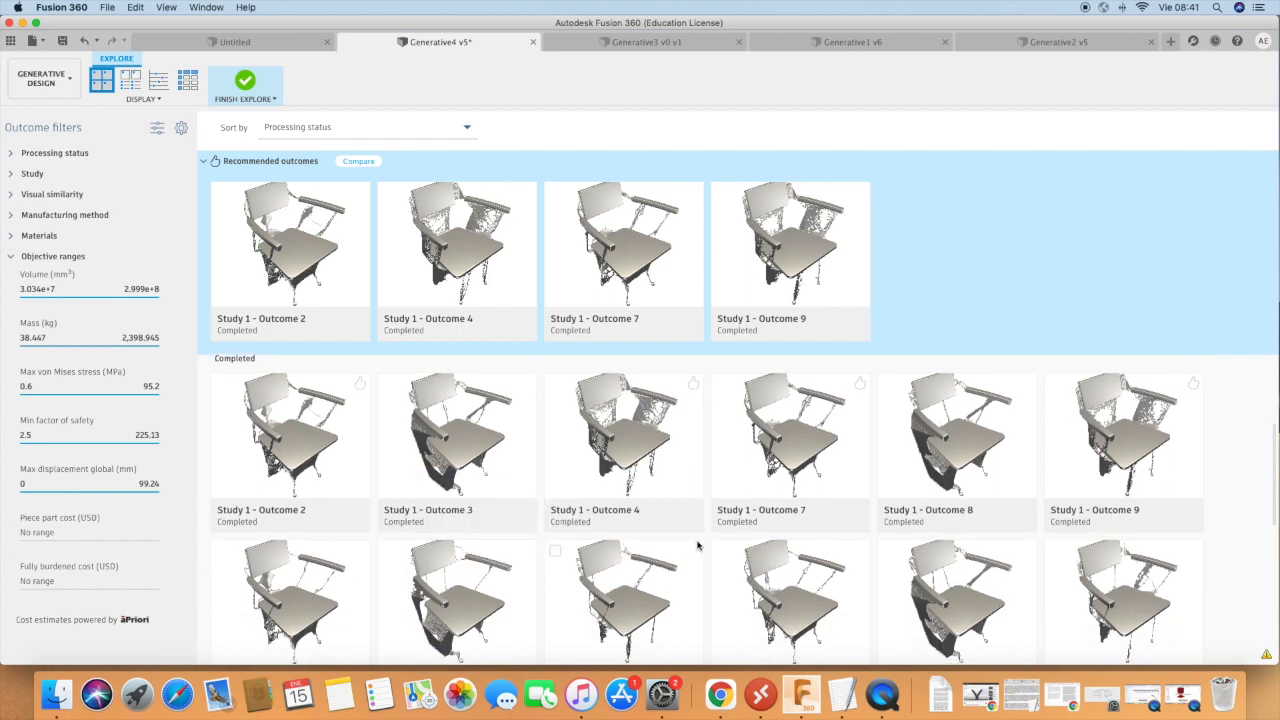
pyautogui.doubleClick(463, 610)
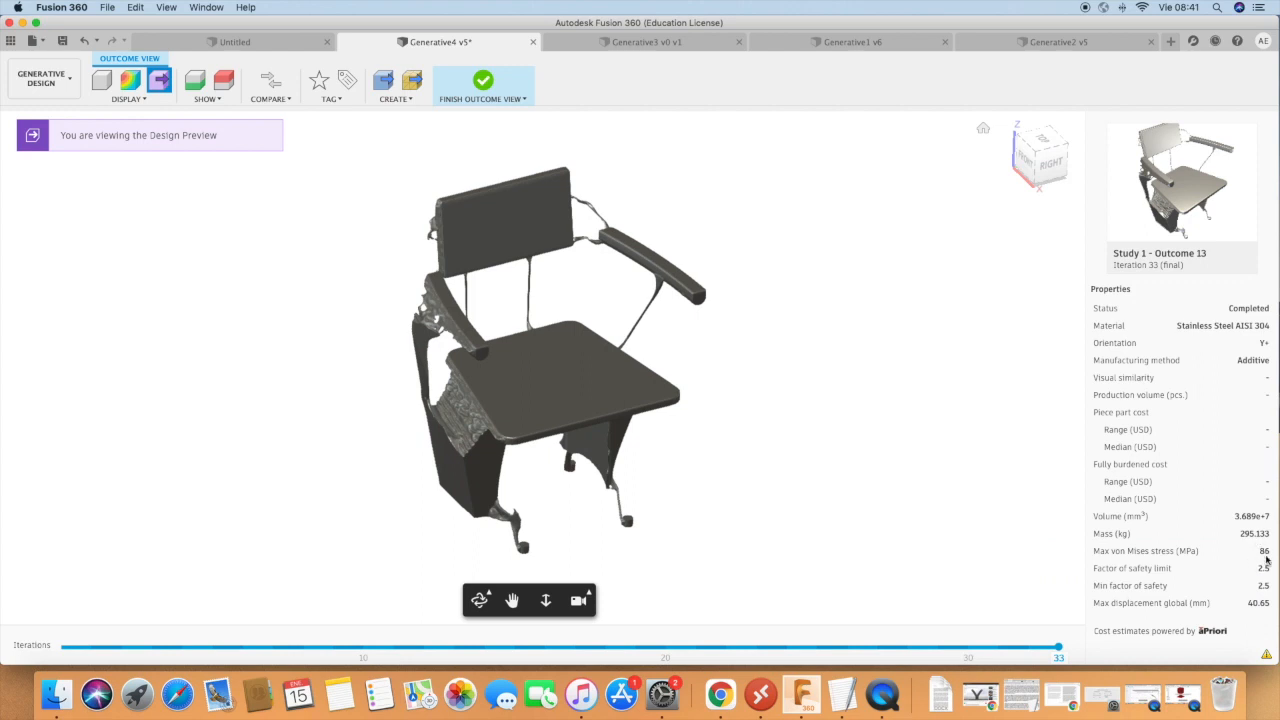
# Examine Outcome 13's thin supports between the armrests, seat and backrest from the side and rear.
pyautogui.keyDown('shift'); pyautogui.moveTo(632, 546); pyautogui.dragTo(388, 472, button='middle'); pyautogui.keyUp('shift')
pyautogui.keyDown('shift'); pyautogui.moveTo(707, 416); pyautogui.dragTo(504, 352, button='middle'); pyautogui.keyUp('shift')
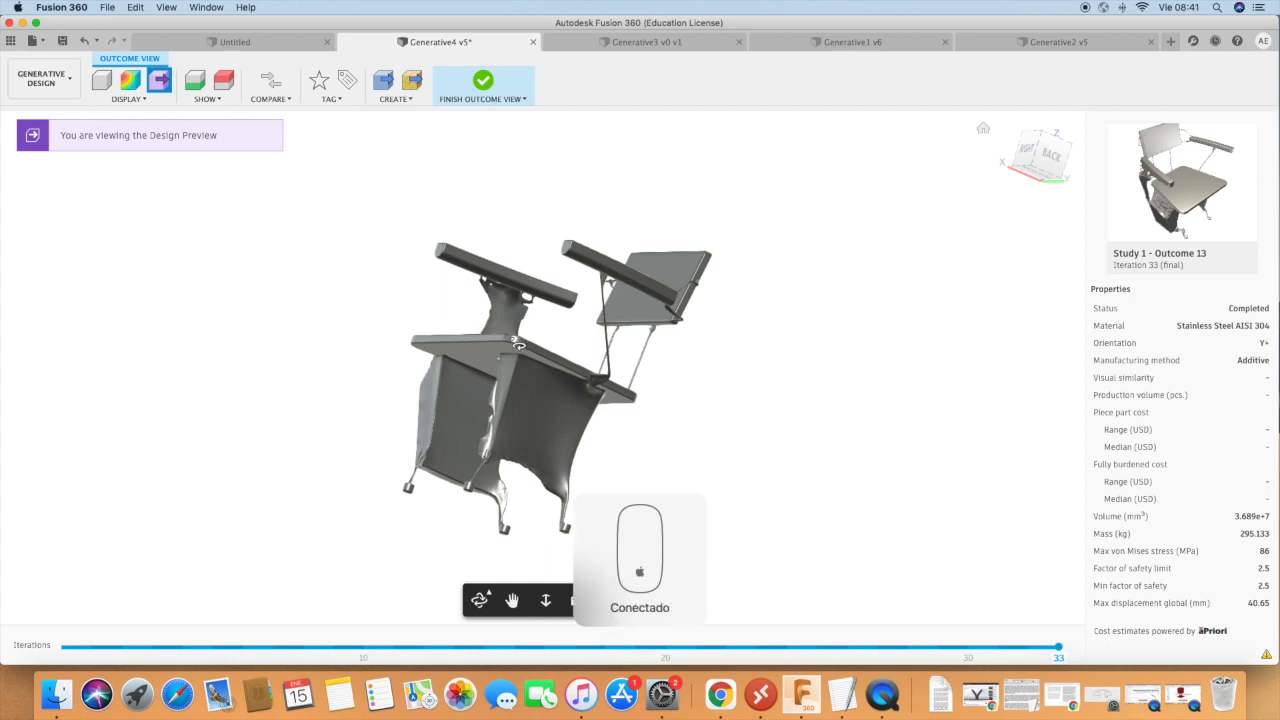
pyautogui.scroll(2, 622, 266)
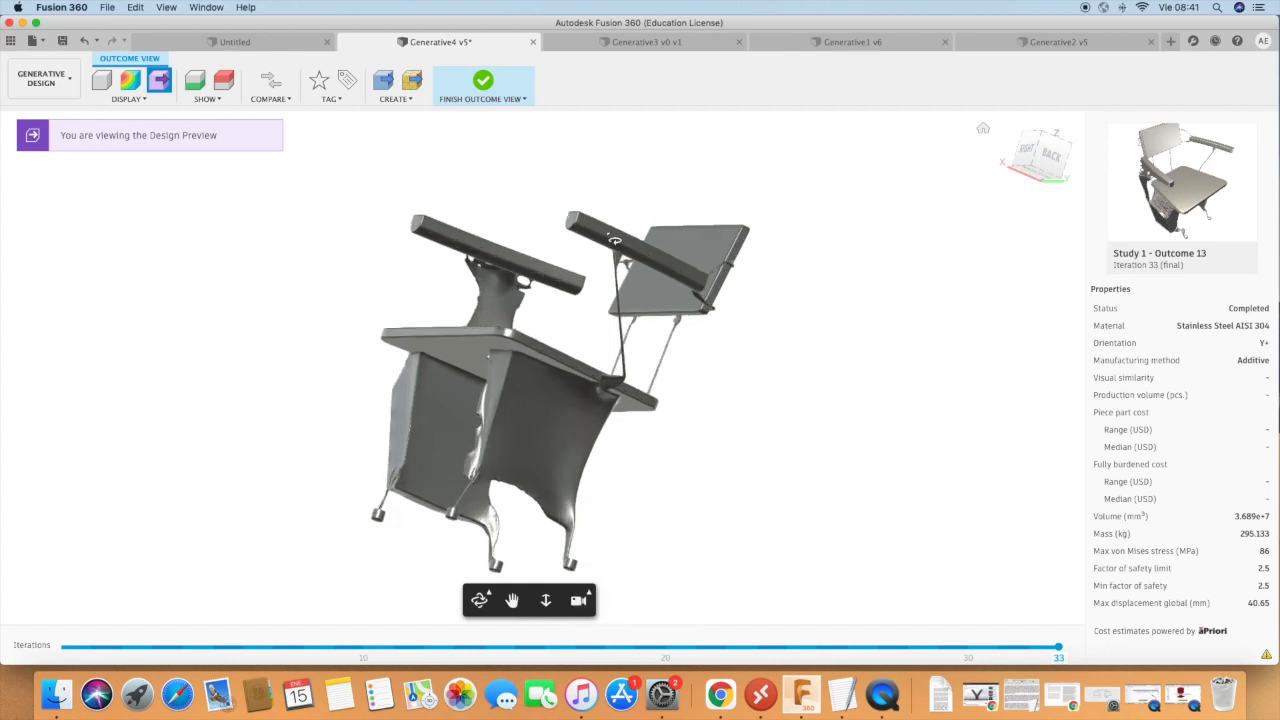
pyautogui.scroll(4, 616, 267)
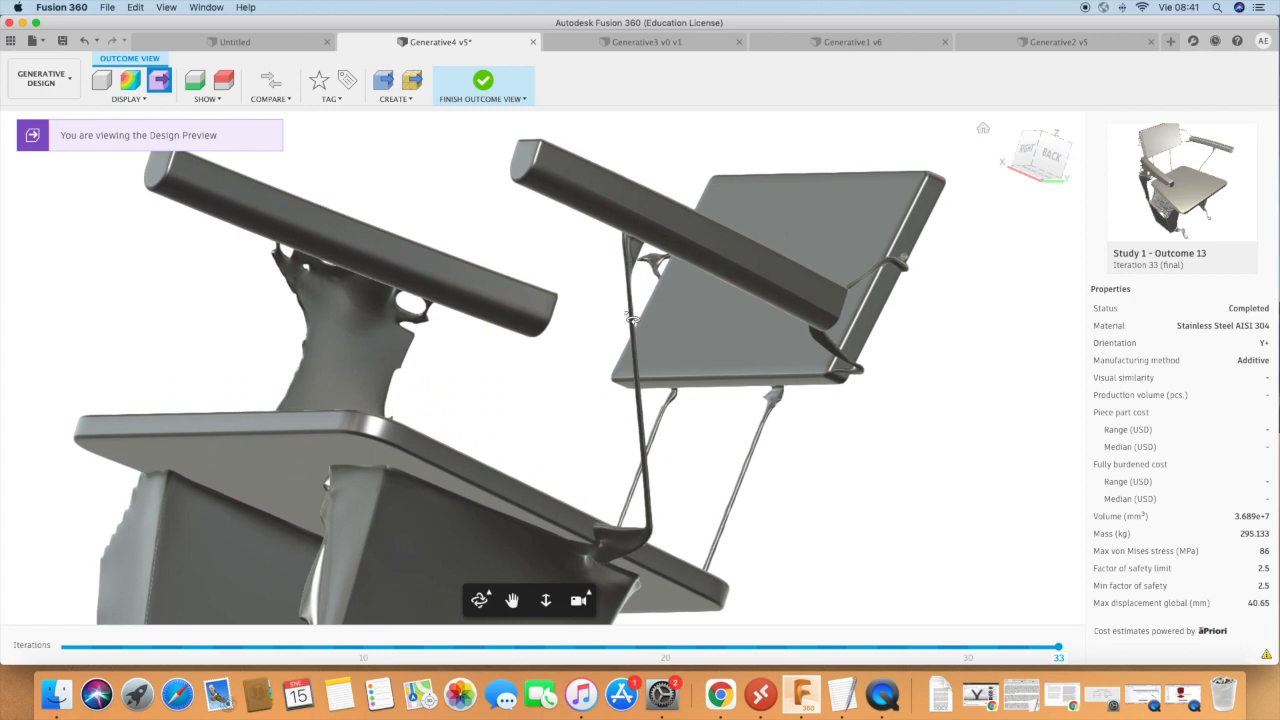
pyautogui.keyDown('shift'); pyautogui.moveTo(622, 241); pyautogui.dragTo(652, 322, button='middle'); pyautogui.keyUp('shift')
pyautogui.keyDown('shift'); pyautogui.moveTo(750, 468); pyautogui.dragTo(318, 396, button='middle'); pyautogui.keyUp('shift')
pyautogui.keyDown('shift'); pyautogui.moveTo(656, 401); pyautogui.dragTo(506, 395, button='middle'); pyautogui.keyUp('shift')
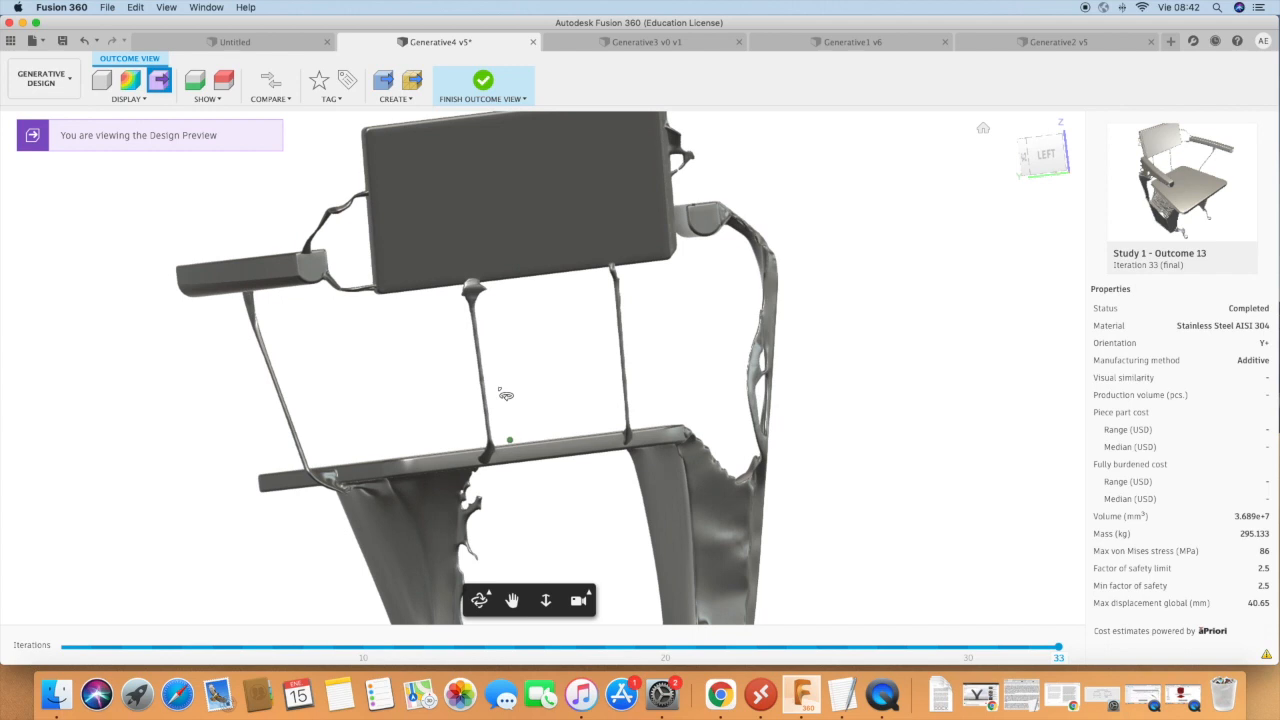
pyautogui.keyDown('shift'); pyautogui.moveTo(503, 395); pyautogui.dragTo(585, 380, button='middle'); pyautogui.keyUp('shift')
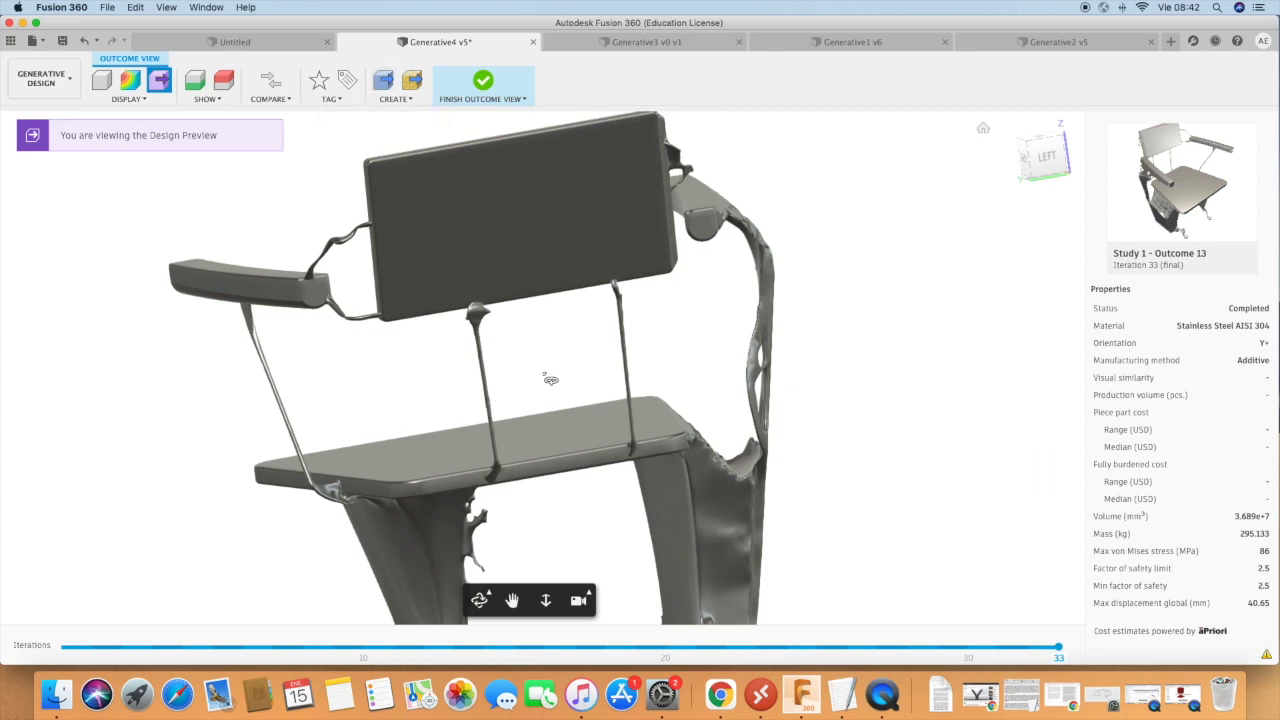
# Examine the whole of Outcome 13 from the rear, front and above, including its legs and thin supports.
pyautogui.scroll(-3, 545, 375)
pyautogui.scroll(8, 531, 386)
pyautogui.scroll(-12, 531, 386)
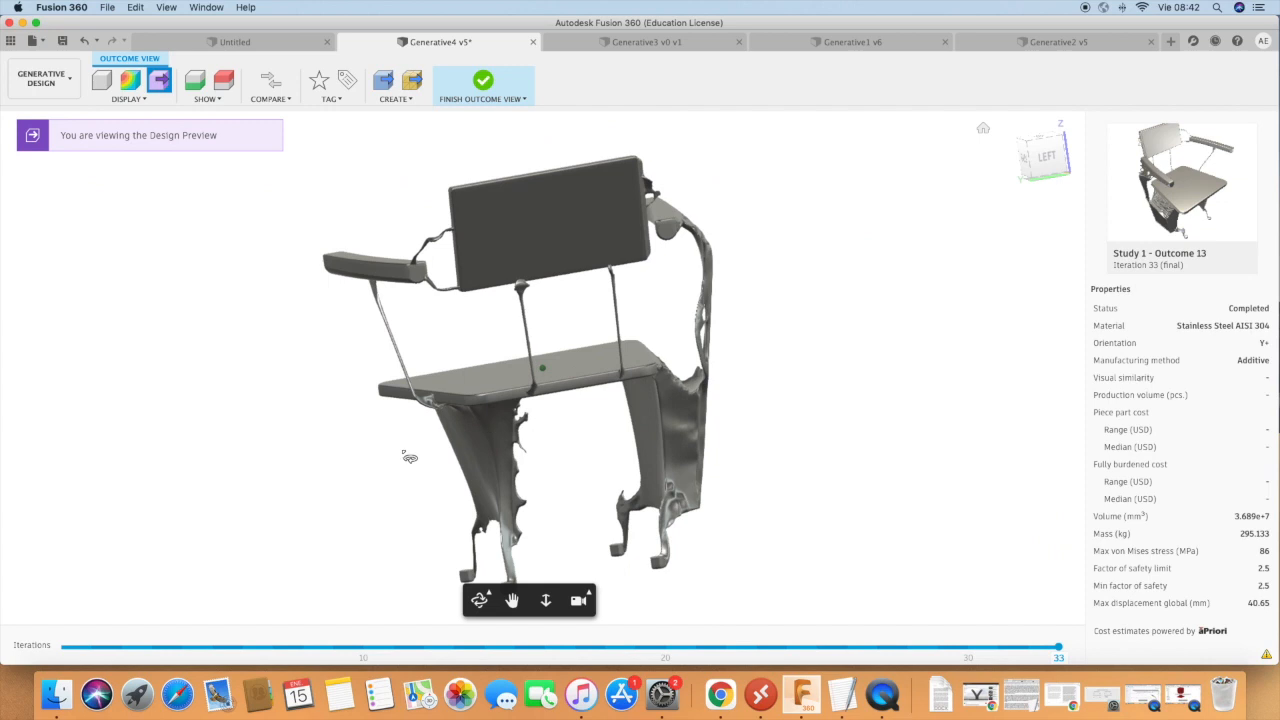
pyautogui.keyDown('shift'); pyautogui.moveTo(377, 431); pyautogui.dragTo(829, 400, button='middle'); pyautogui.keyUp('shift')
pyautogui.keyDown('shift'); pyautogui.moveTo(567, 390); pyautogui.dragTo(763, 391, button='middle'); pyautogui.keyUp('shift')
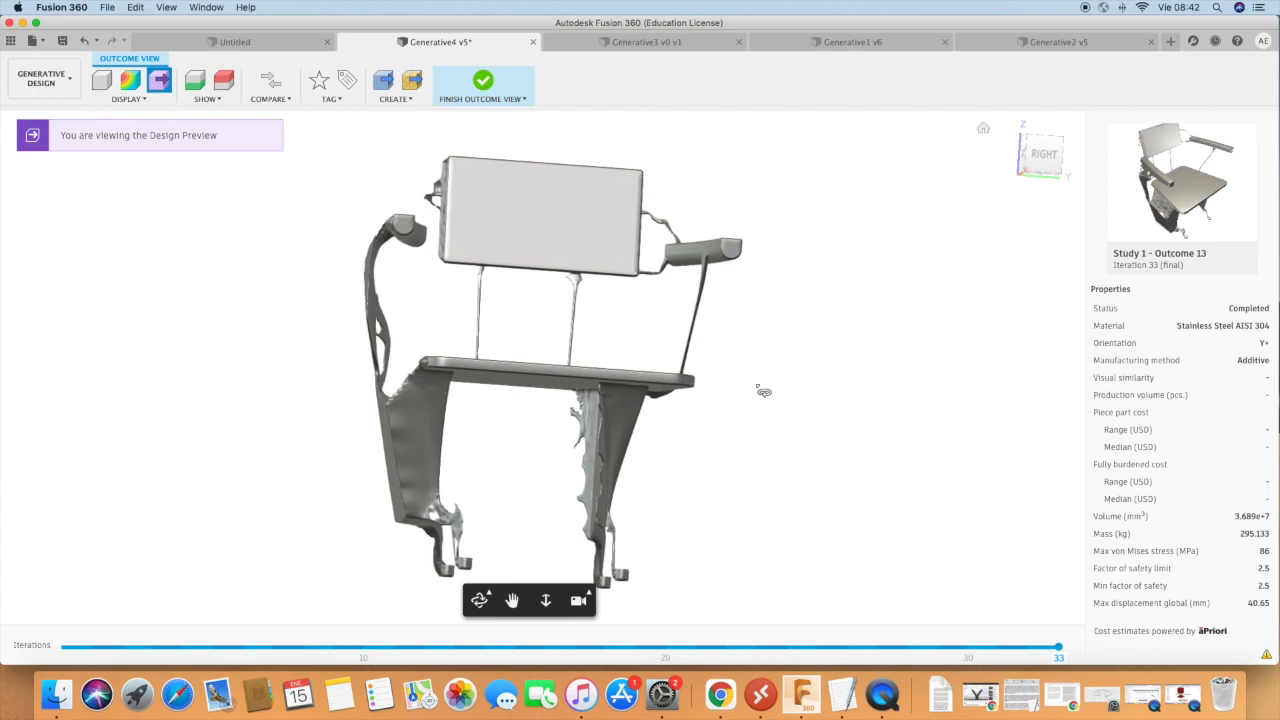
pyautogui.scroll(-5, 877, 354)
pyautogui.keyDown('shift'); pyautogui.moveTo(577, 344); pyautogui.dragTo(677, 283, button='middle'); pyautogui.keyUp('shift')
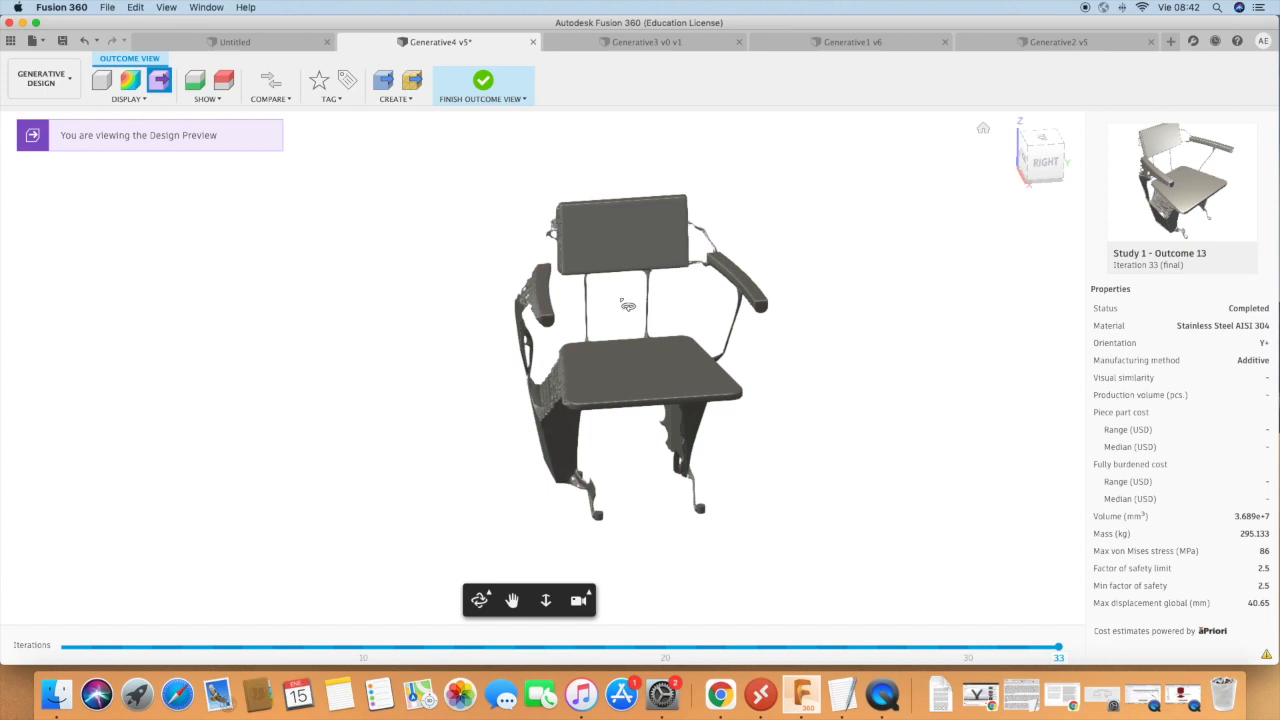
# Return to the outcome overview, browse Generative4's converged and completed outcomes, and finish exploring them.
pyautogui.click(481, 83)
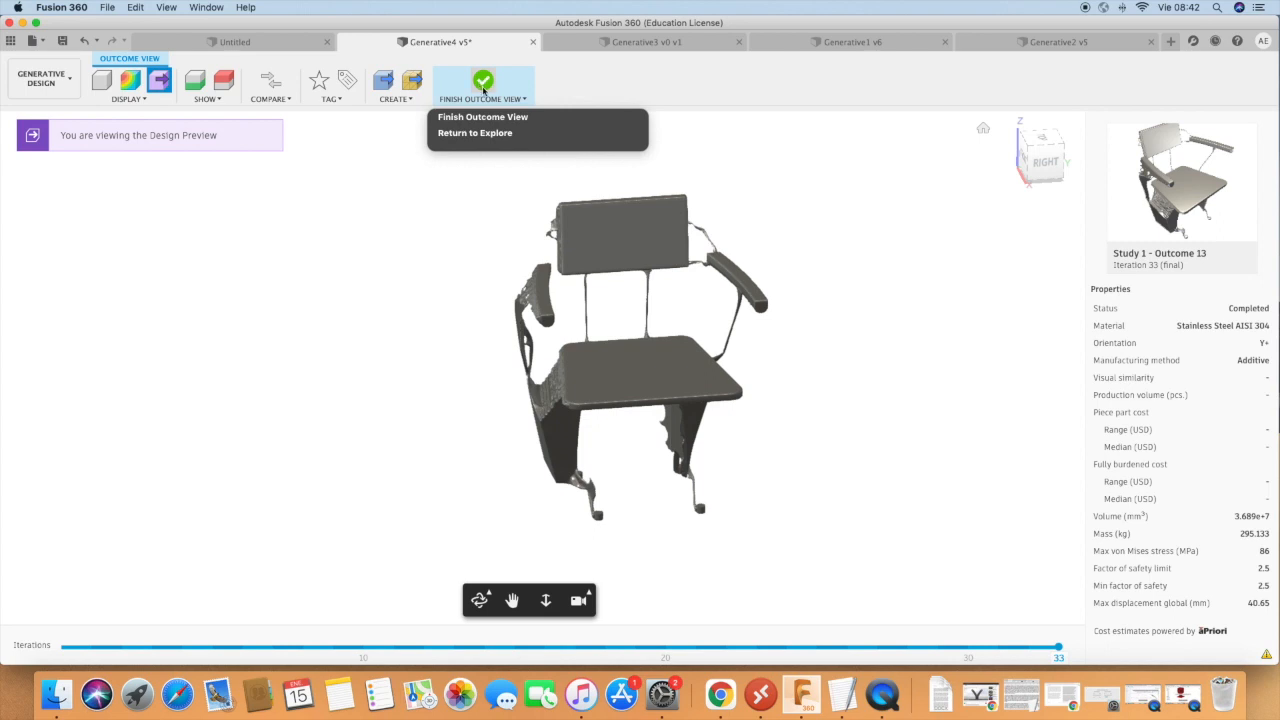
pyautogui.click(475, 132)
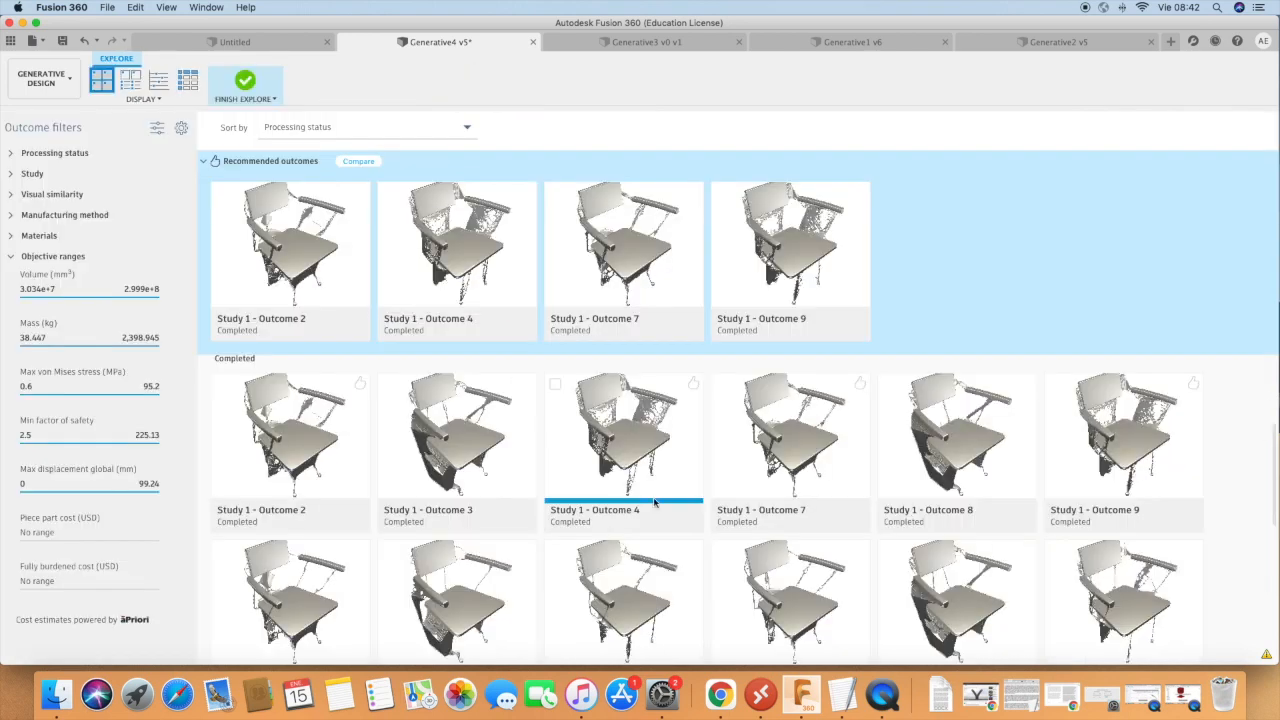
pyautogui.scroll(-2, 670, 484)
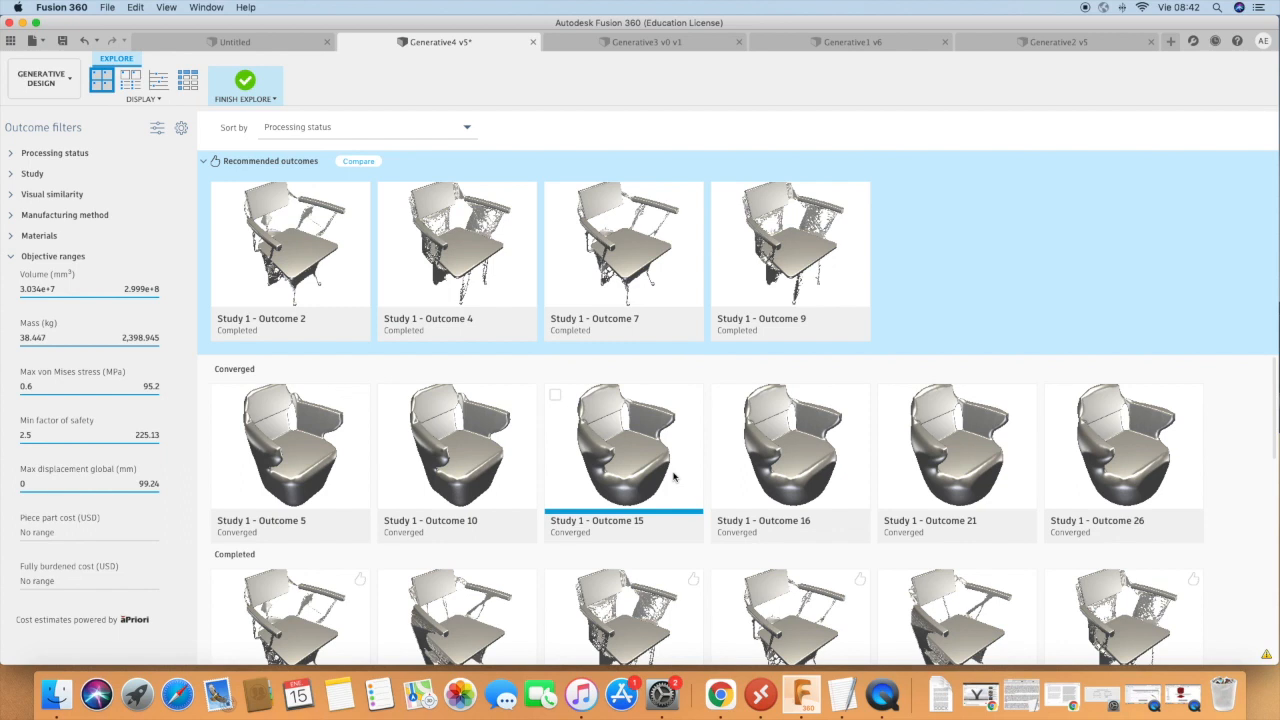
pyautogui.scroll(-1, 660, 484)
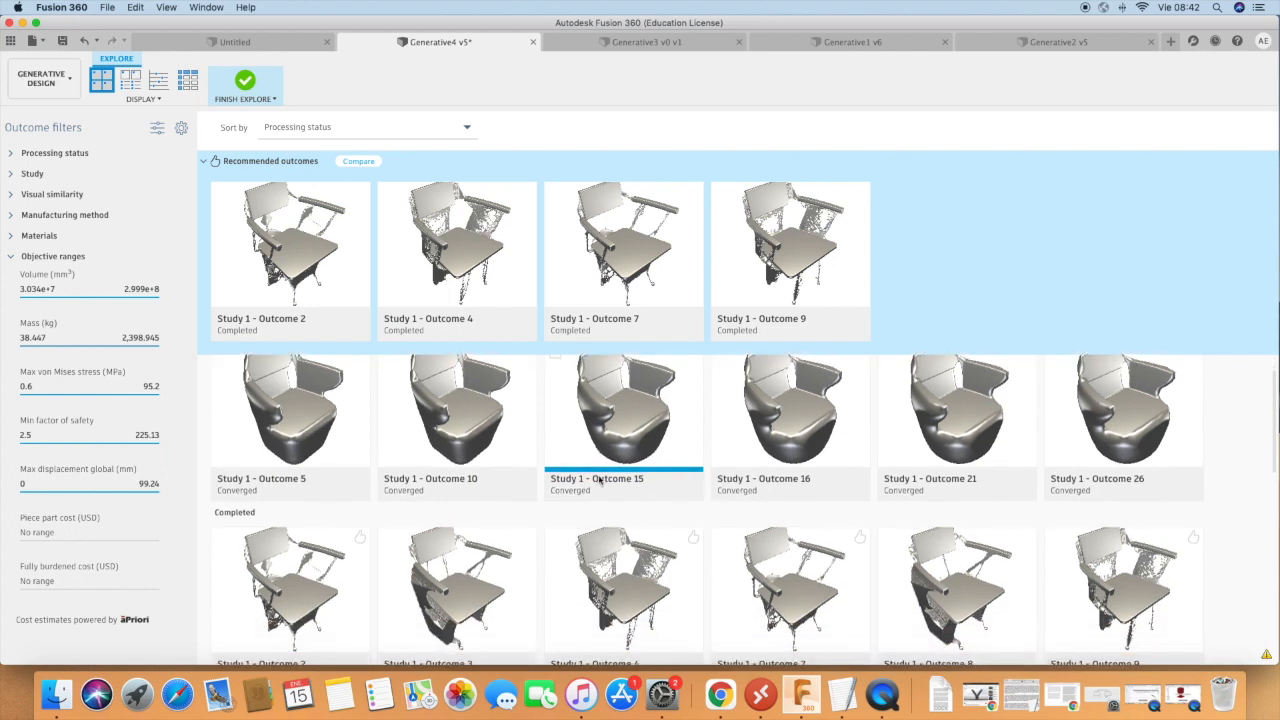
pyautogui.click(1084, 7)
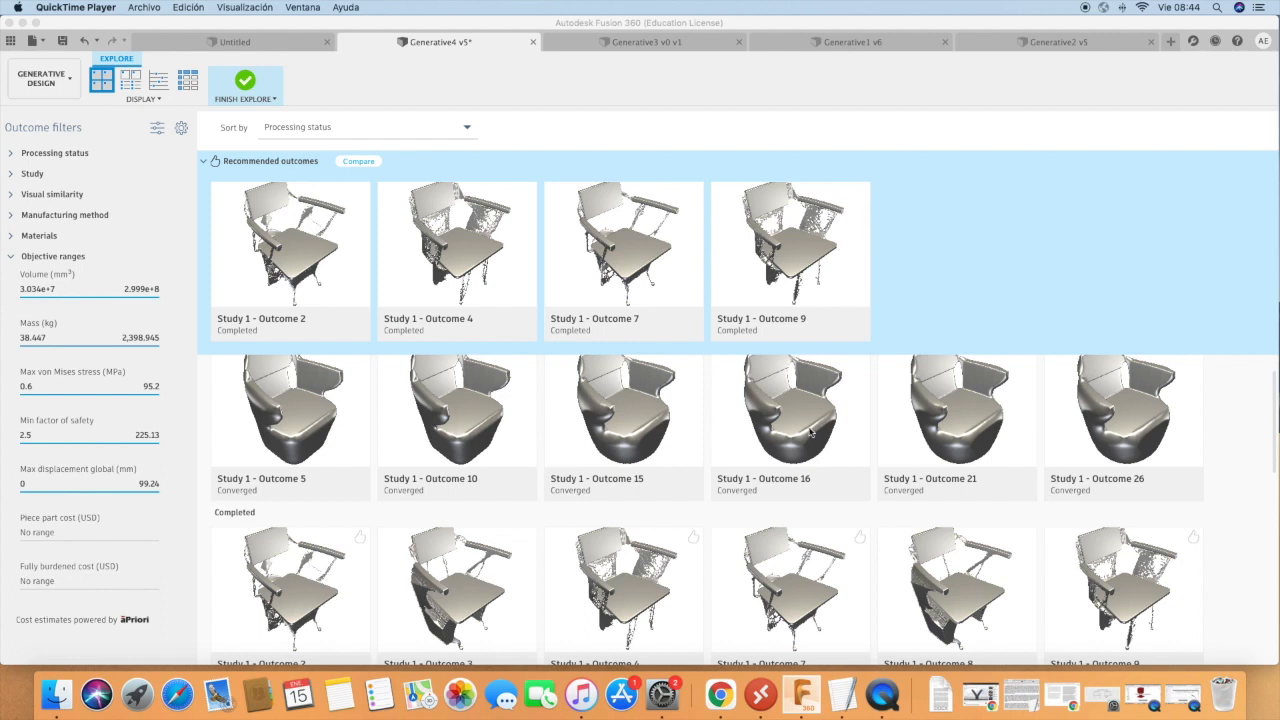
pyautogui.scroll(1, 806, 418)
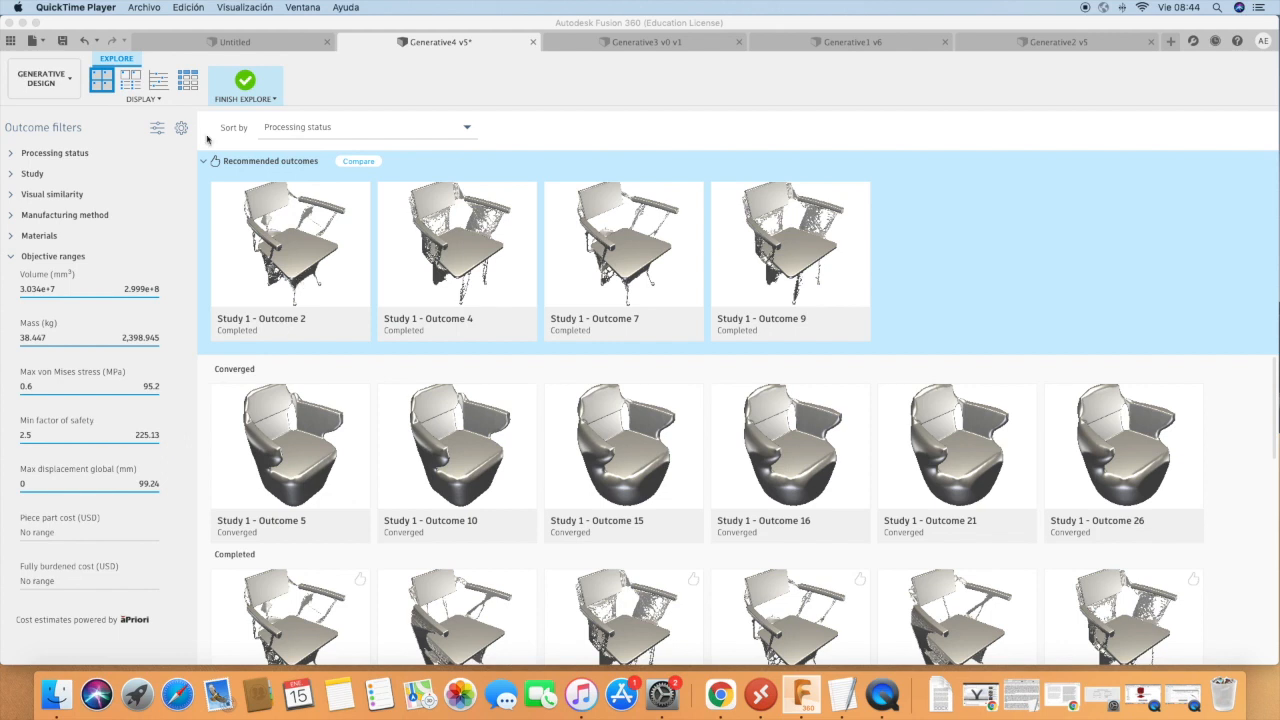
pyautogui.click(243, 82)
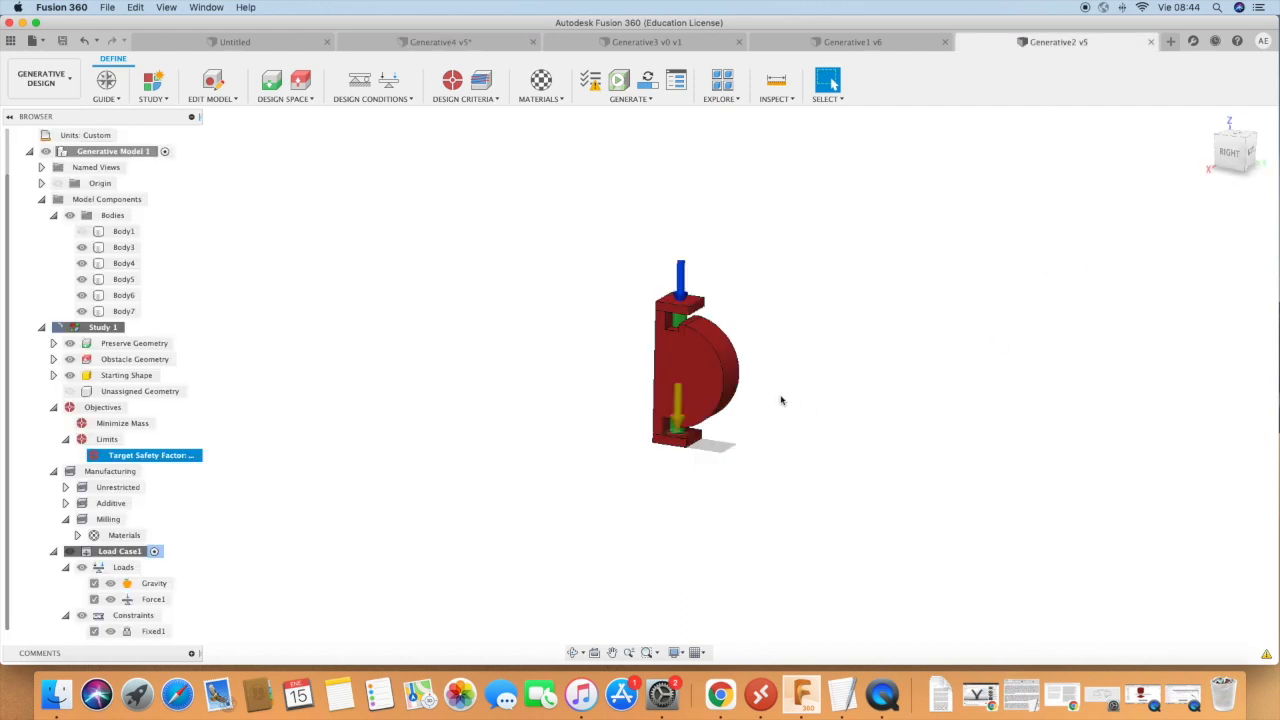
# Inspect Generative2's obstacle bodies, including the half-disc and upper plate, around the preserved cylinders and the load arrows.
pyautogui.click(689, 393)
pyautogui.scroll(5, 690, 385)
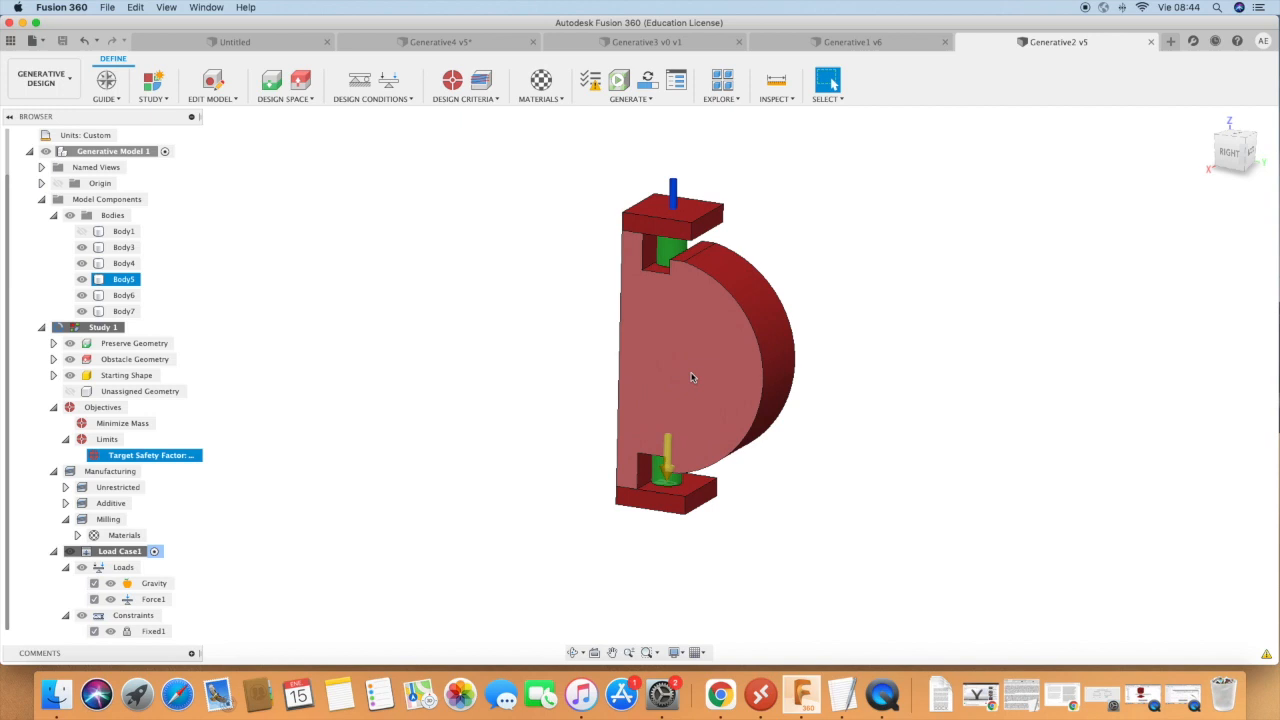
pyautogui.click(626, 217)
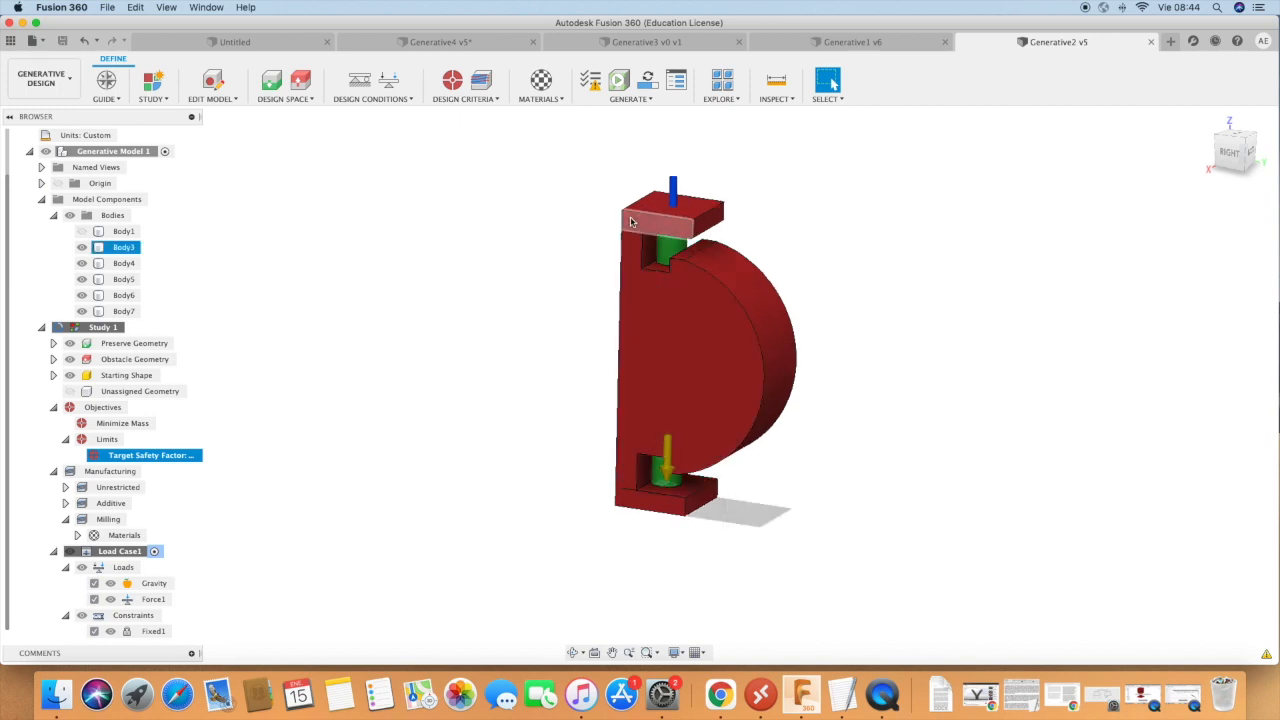
pyautogui.click(614, 558)
pyautogui.click(754, 287)
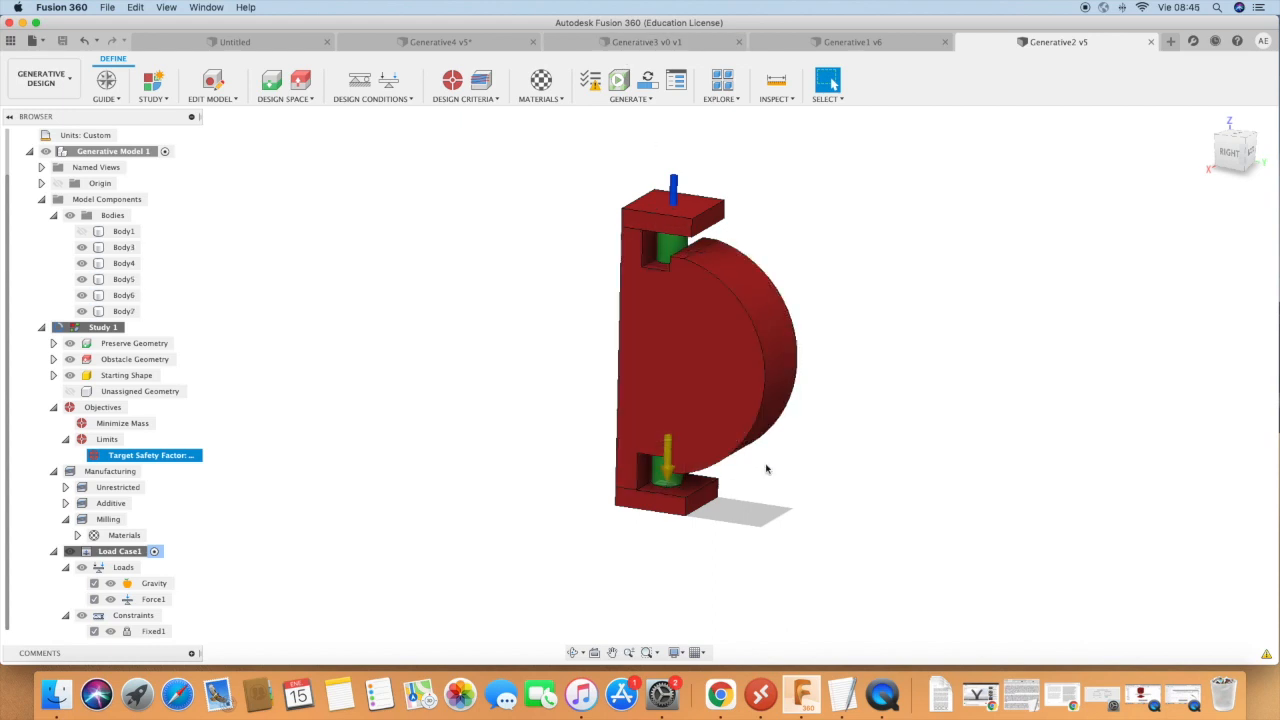
pyautogui.scroll(-5, 678, 248)
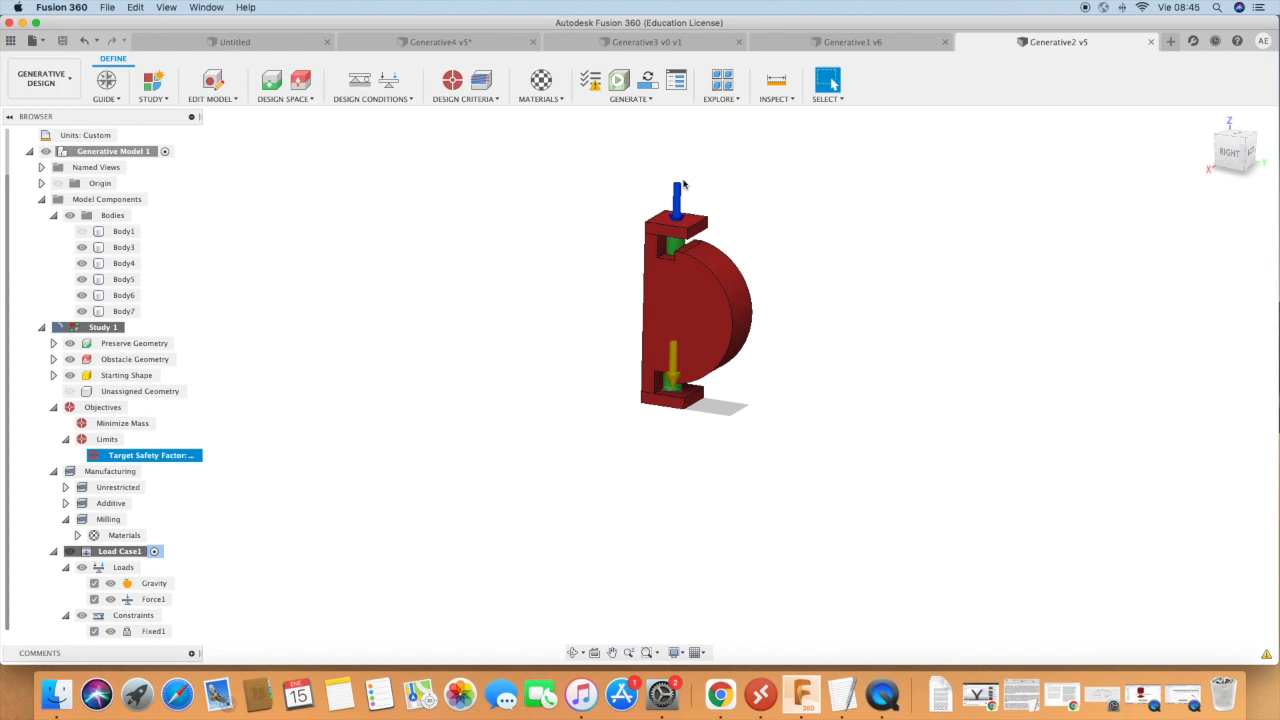
pyautogui.scroll(4, 725, 295)
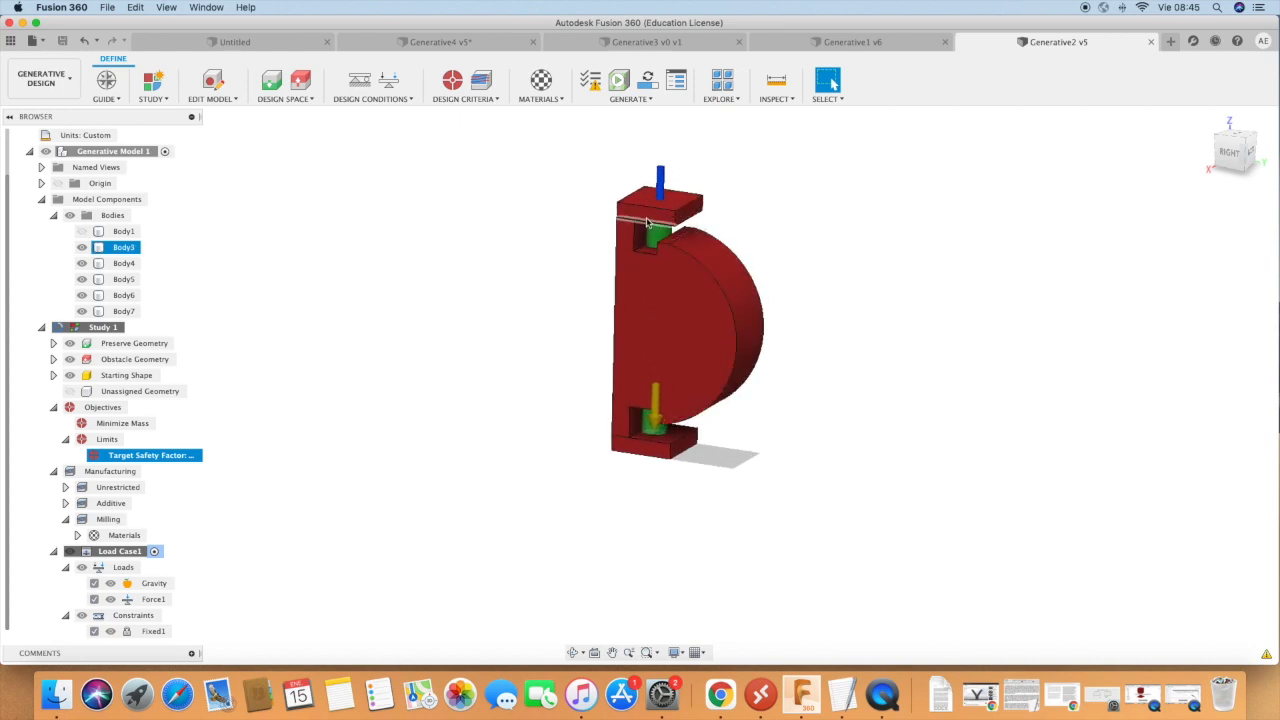
pyautogui.click(658, 427)
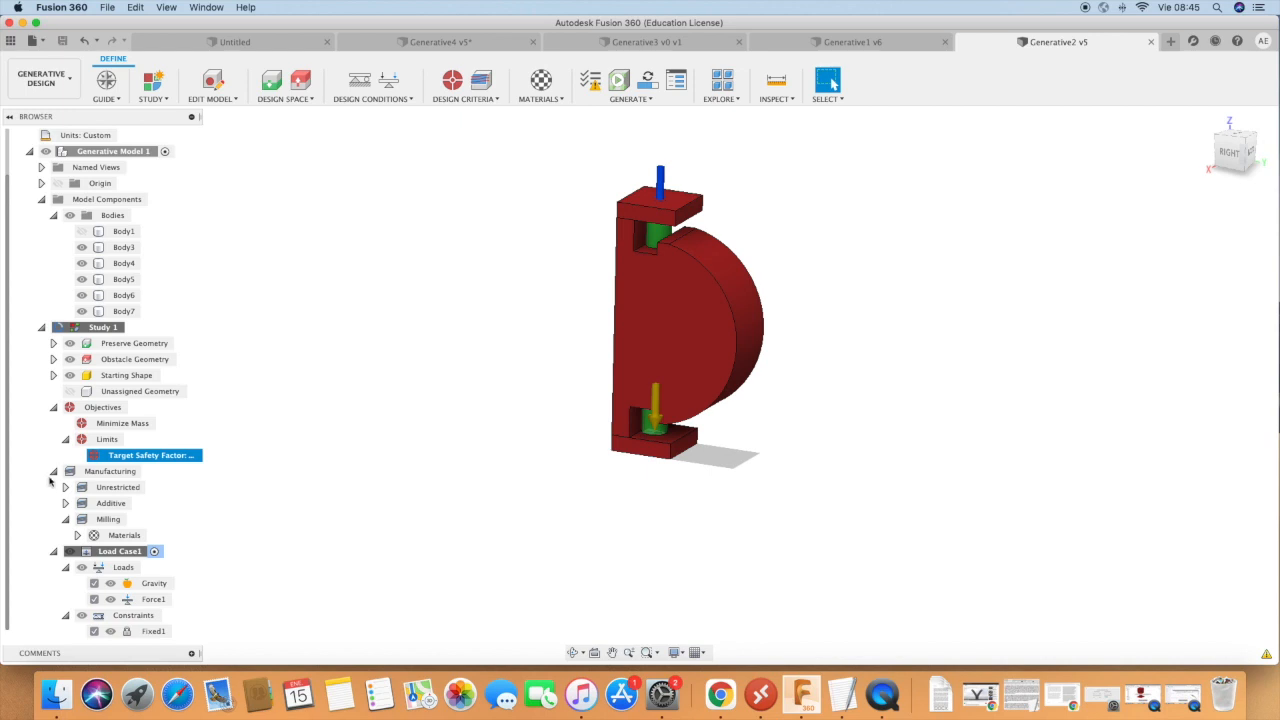
# Check the Unassigned Geometry and the body assigned as Starting Shape in Generative2's Study 1.
pyautogui.click(118, 377)
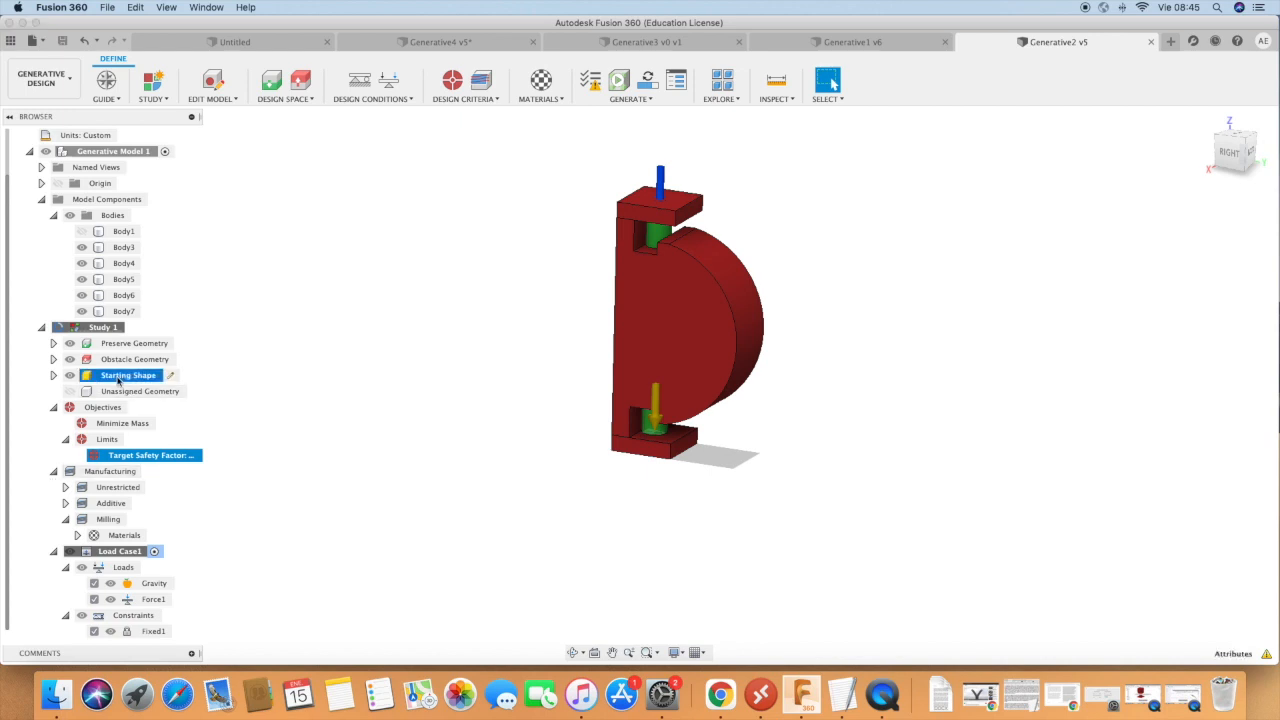
pyautogui.click(126, 392)
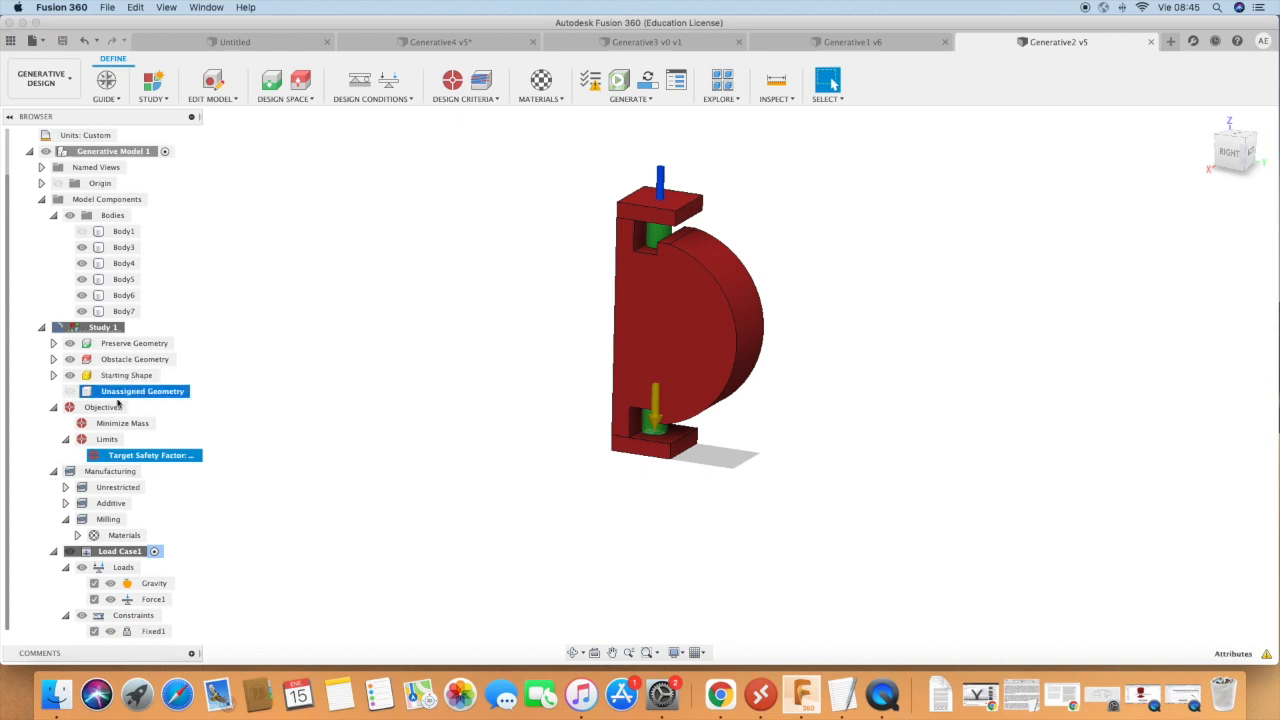
pyautogui.click(69, 392)
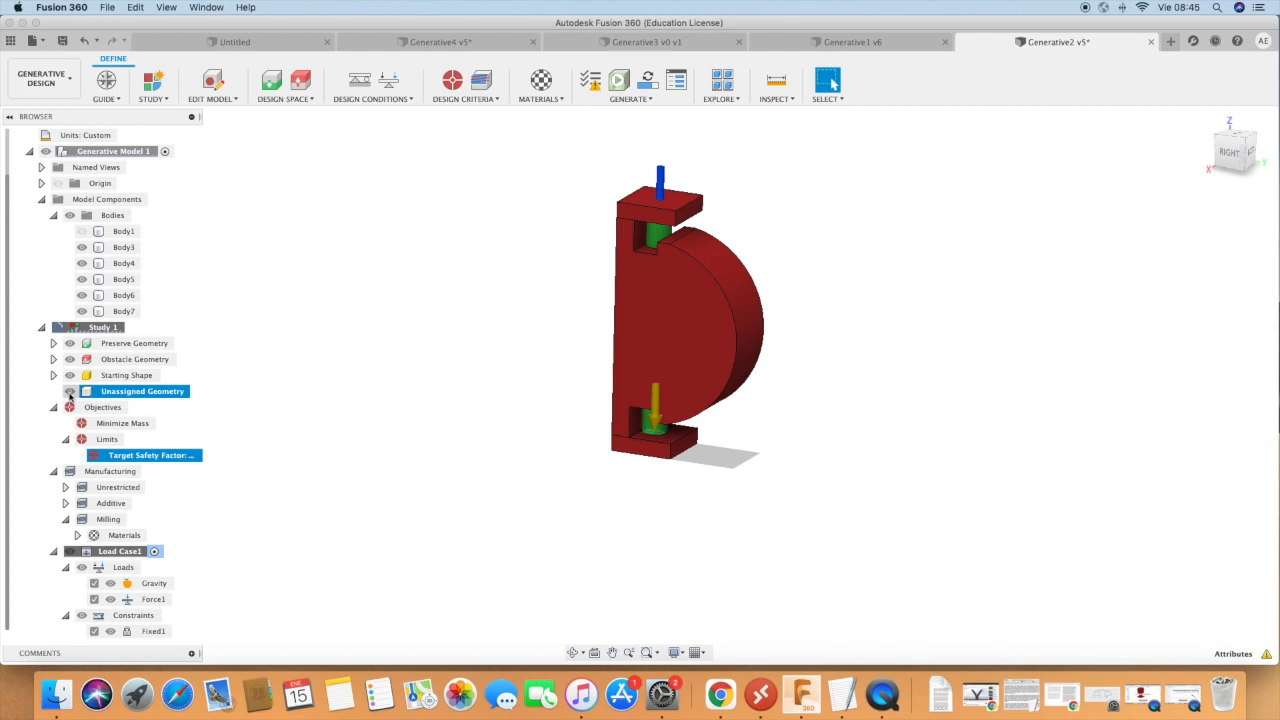
pyautogui.click(53, 375)
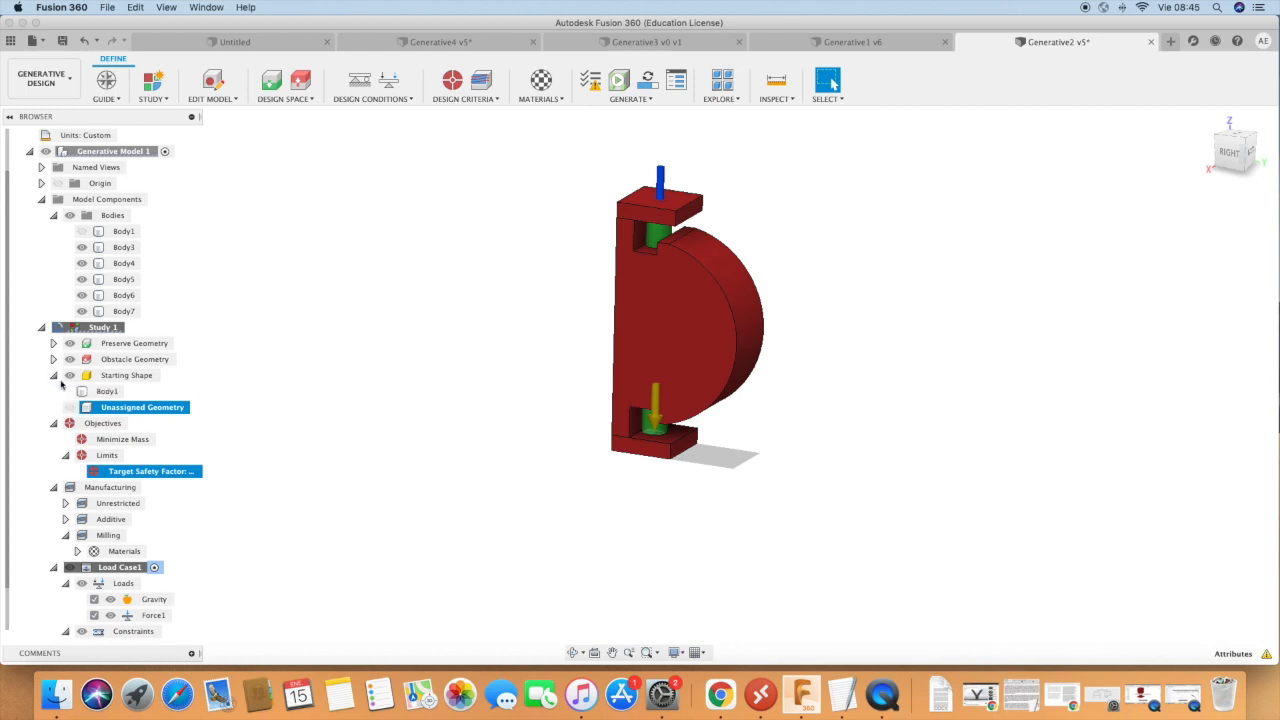
pyautogui.click(84, 392)
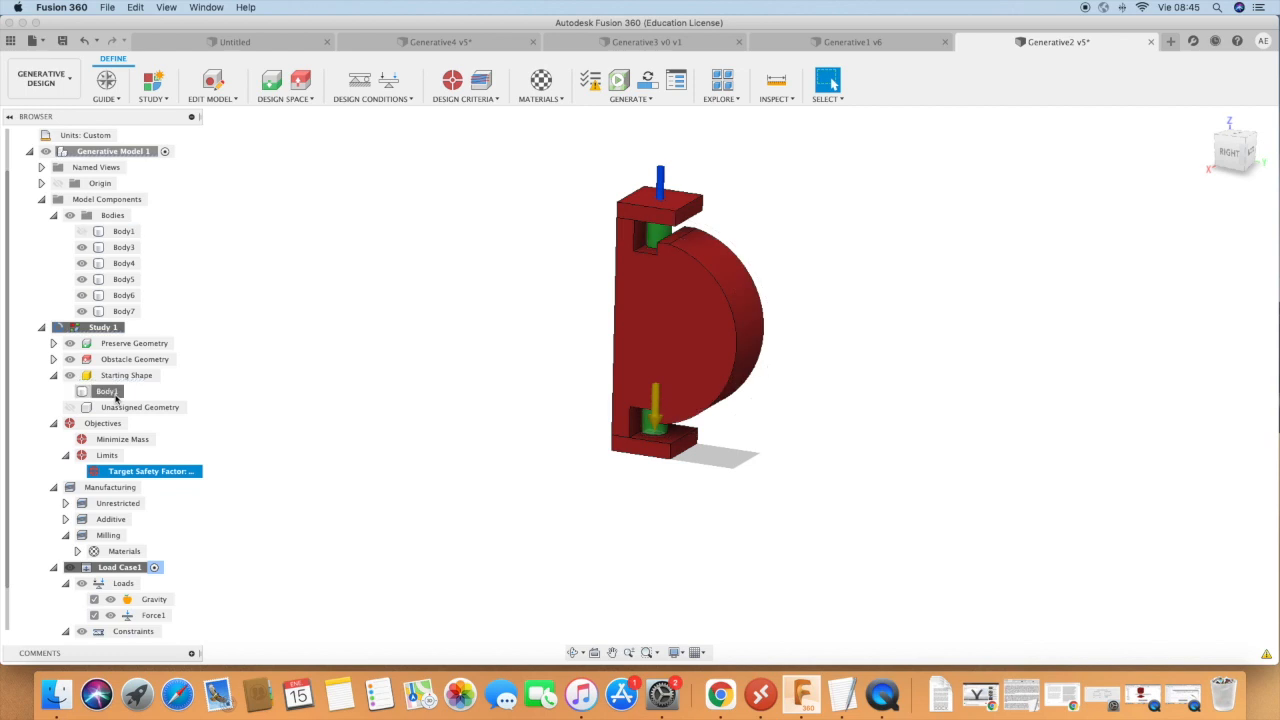
pyautogui.click(54, 376)
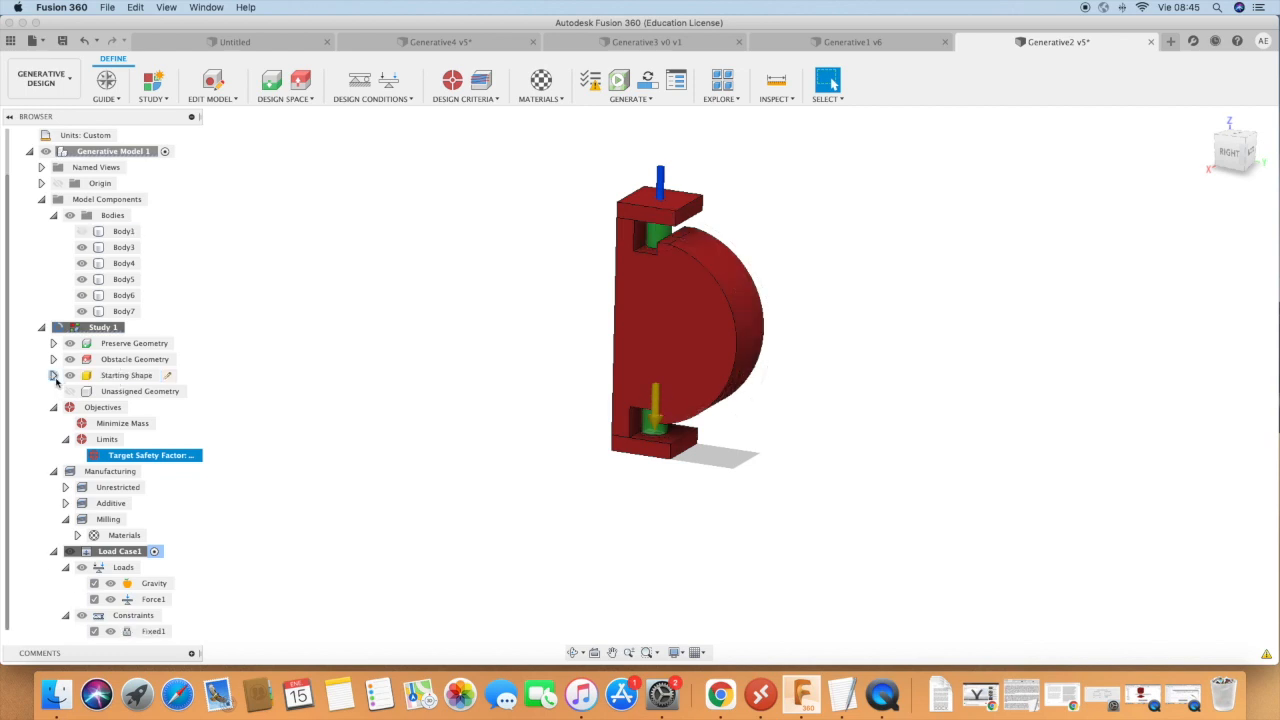
# Open the generative results of Generative2 and browse its recommended, converged and completed outcomes.
pyautogui.scroll(1, 56, 382)
pyautogui.scroll(-1, 56, 382)
pyautogui.scroll(1, 56, 380)
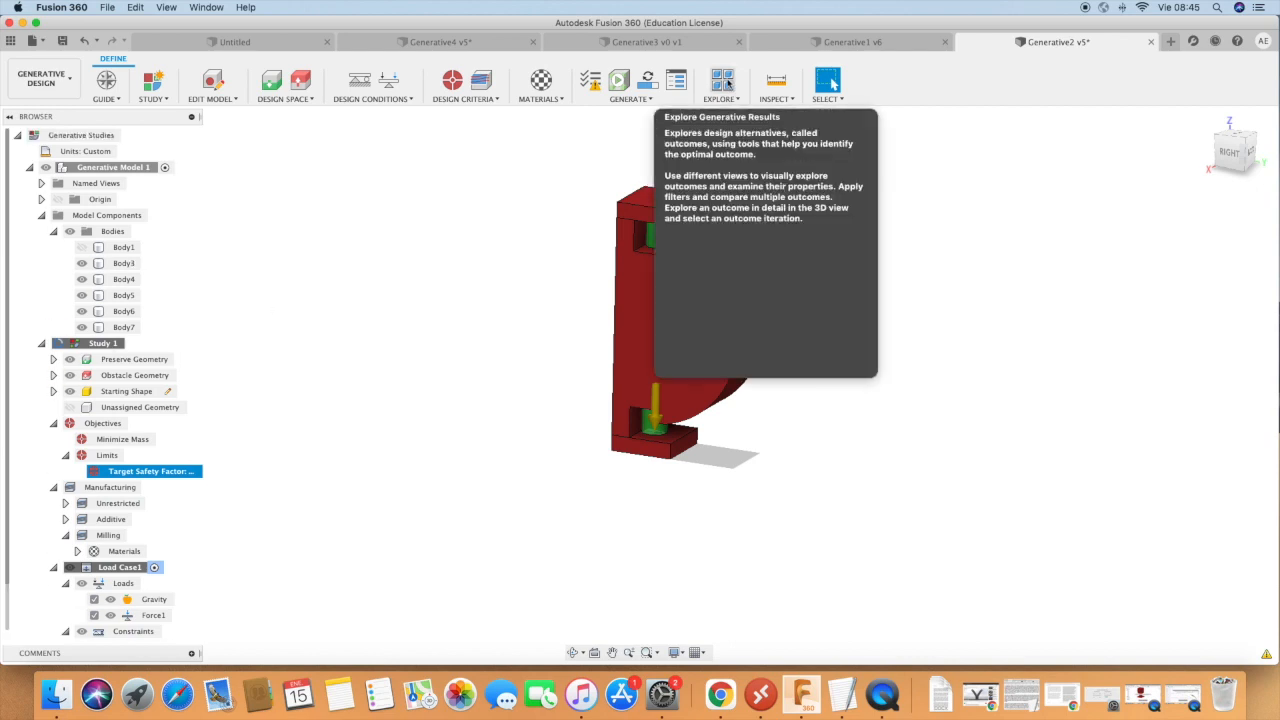
pyautogui.click(728, 84)
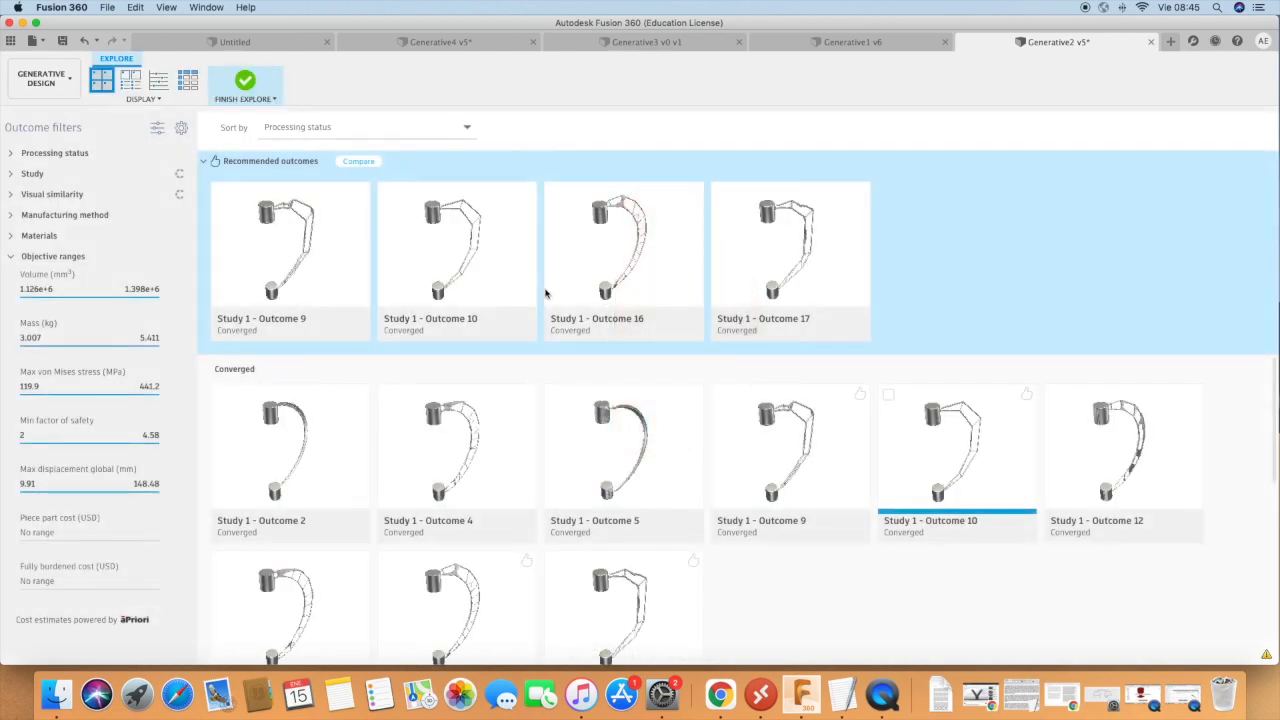
pyautogui.scroll(-6, 287, 517)
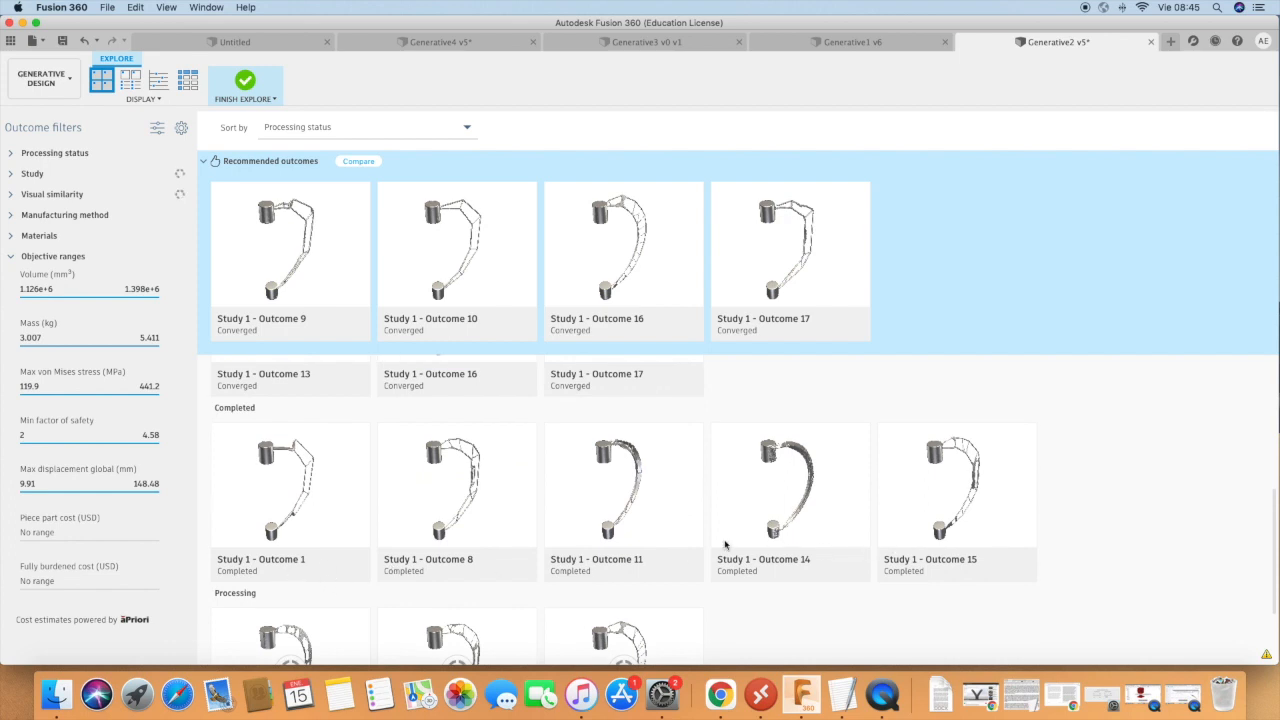
pyautogui.scroll(6, 735, 540)
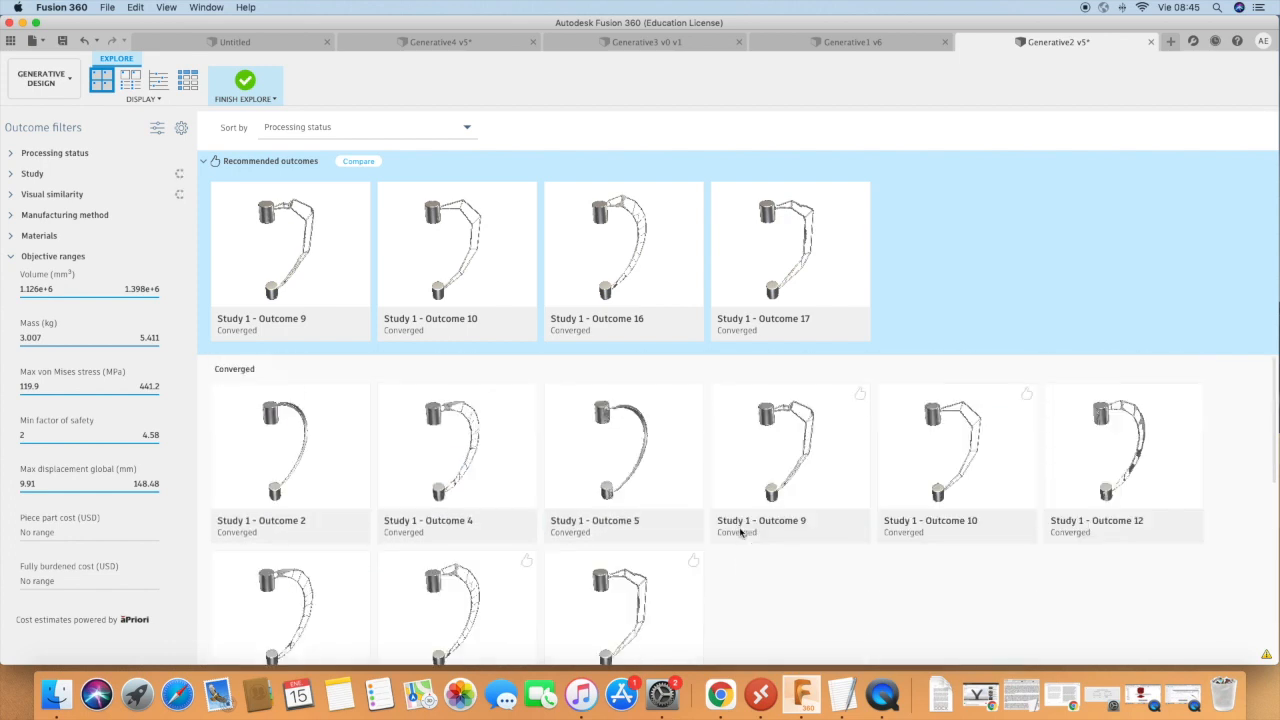
# Open Generative2's Study 1 - Outcome 9, examine its thin frame from the side and return to the overview.
pyautogui.doubleClick(305, 254)
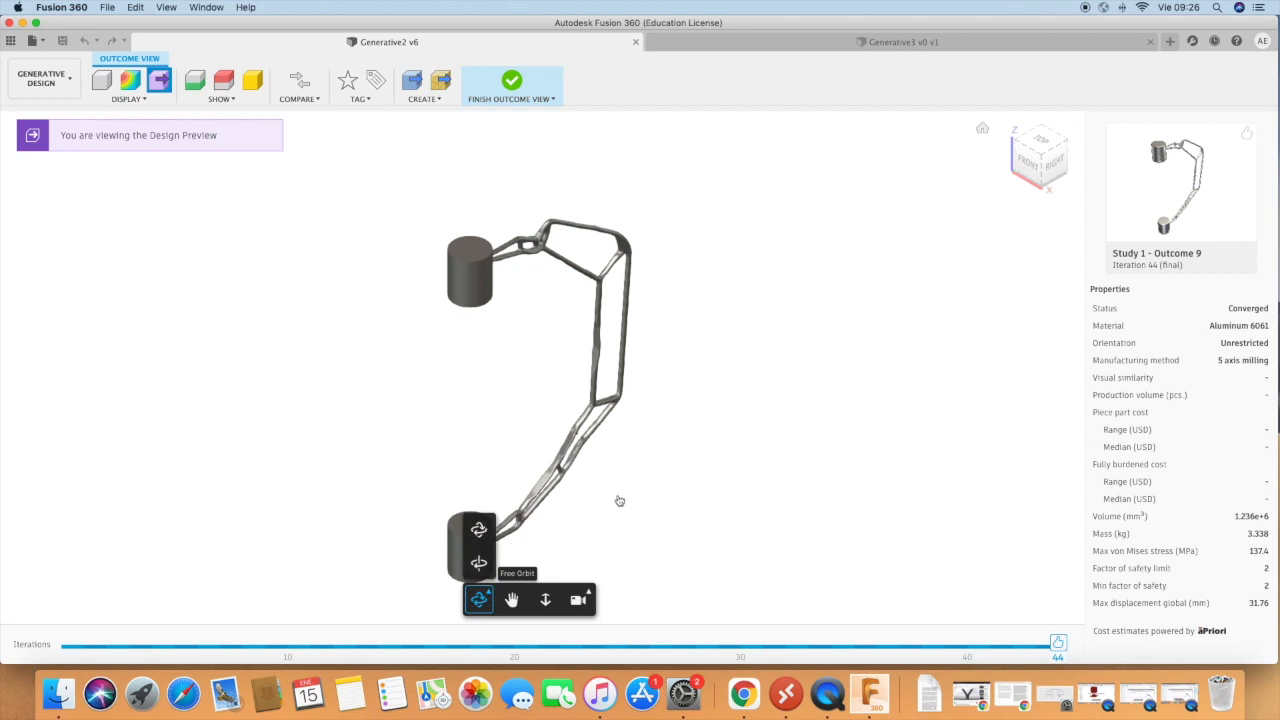
pyautogui.keyDown('shift'); pyautogui.moveTo(585, 390); pyautogui.dragTo(359, 290, button='middle'); pyautogui.keyUp('shift')
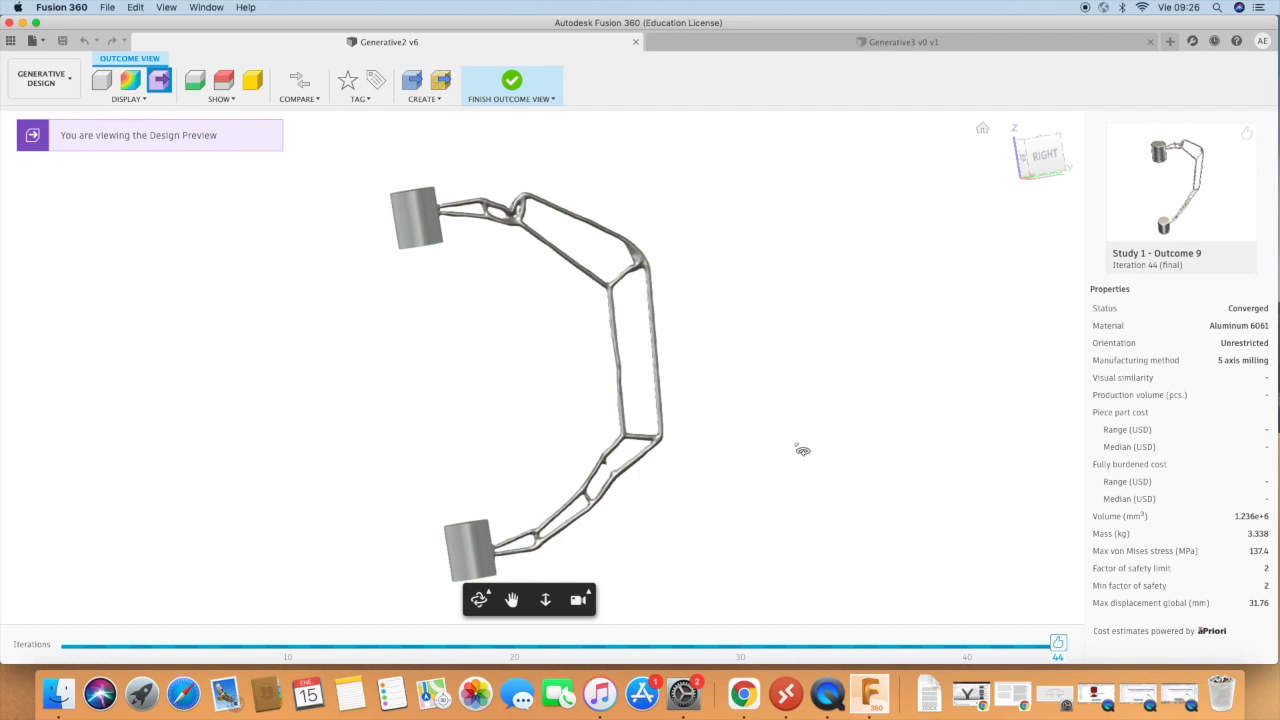
pyautogui.click(529, 88)
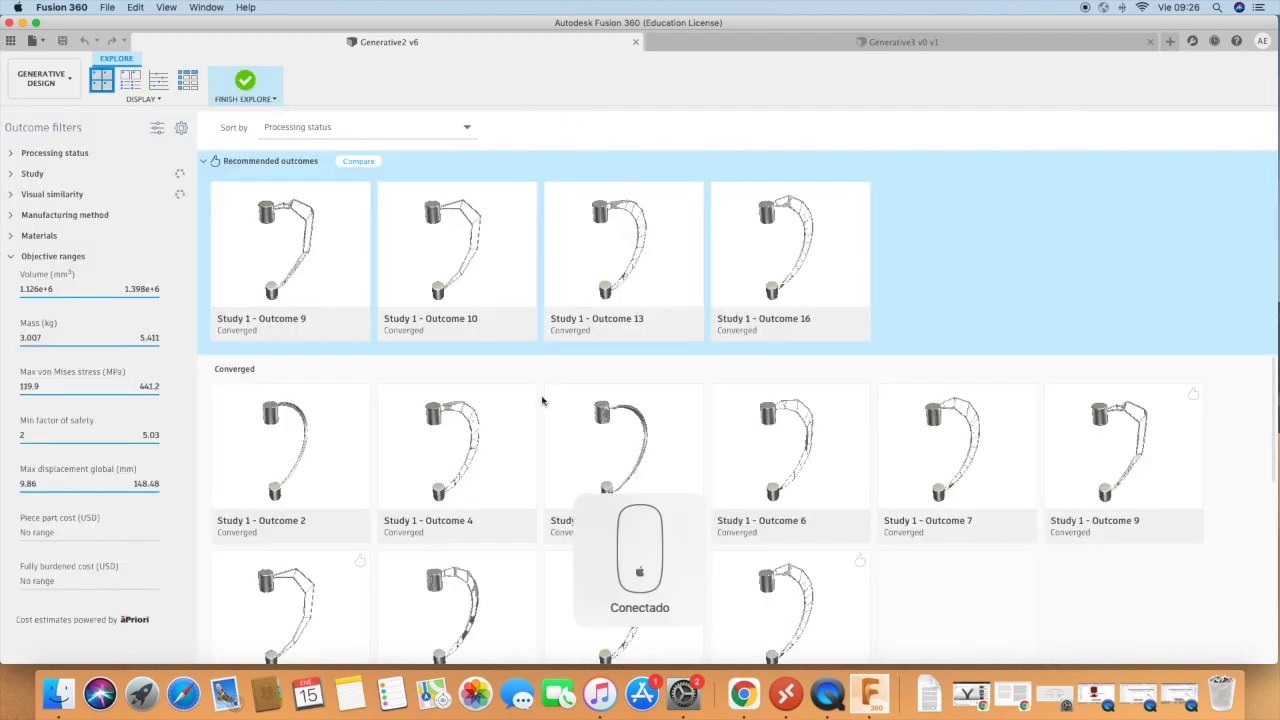
# Open Study 1 - Outcome 4 and examine its curved truss between the two cylinders from several angles.
pyautogui.doubleClick(478, 458)
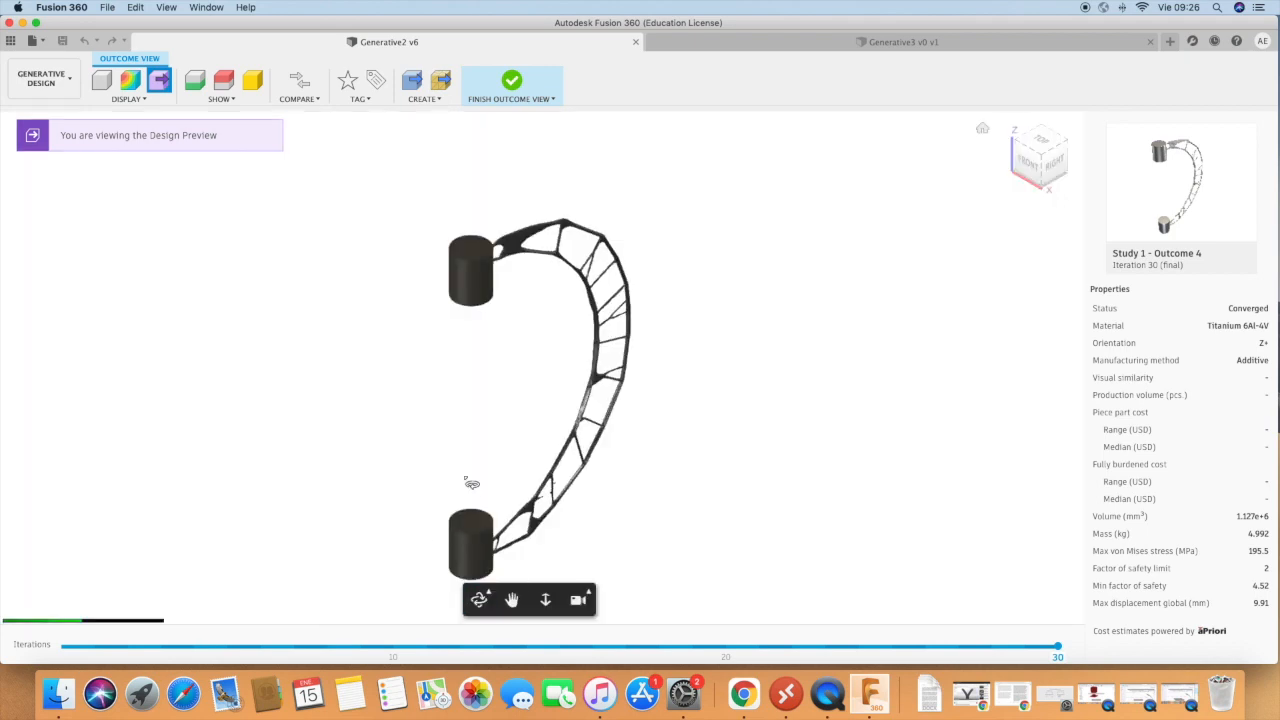
pyautogui.moveTo(389, 440); pyautogui.dragTo(420, 394)
pyautogui.moveTo(689, 420); pyautogui.dragTo(806, 408)
pyautogui.moveTo(777, 471); pyautogui.dragTo(516, 206)
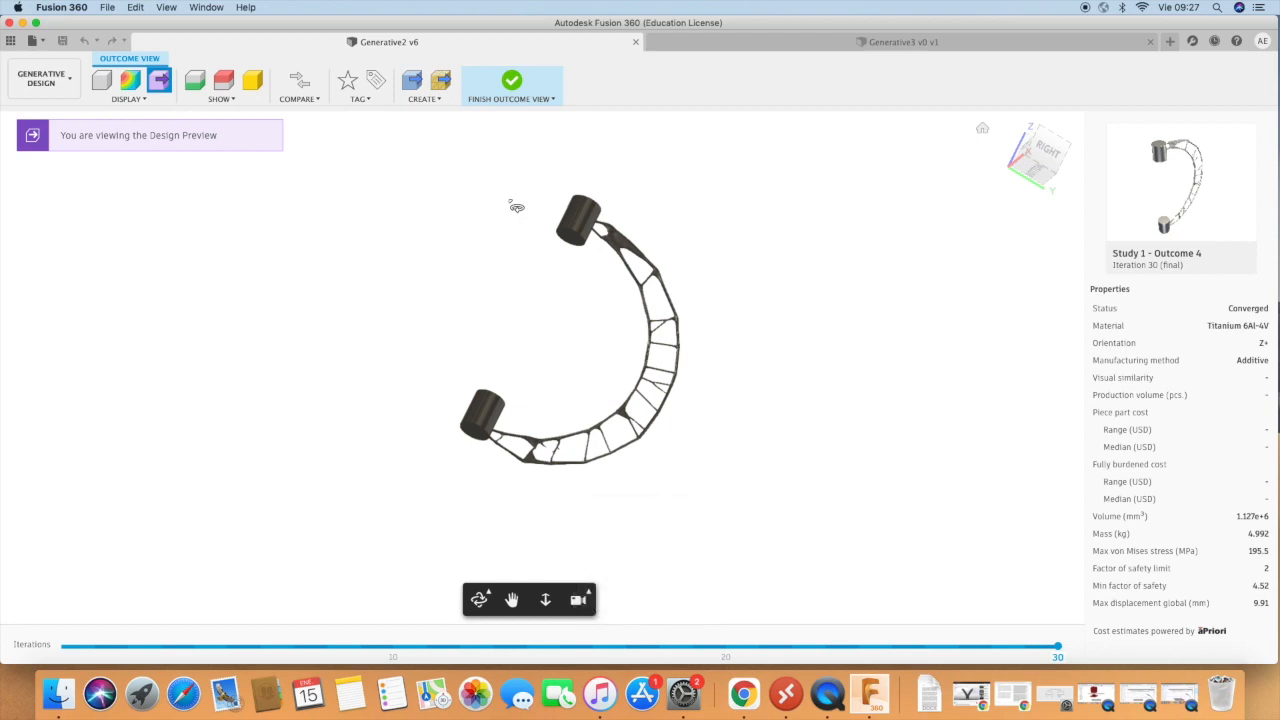
pyautogui.moveTo(527, 181); pyautogui.dragTo(371, 323)
pyautogui.moveTo(724, 320); pyautogui.dragTo(692, 315)
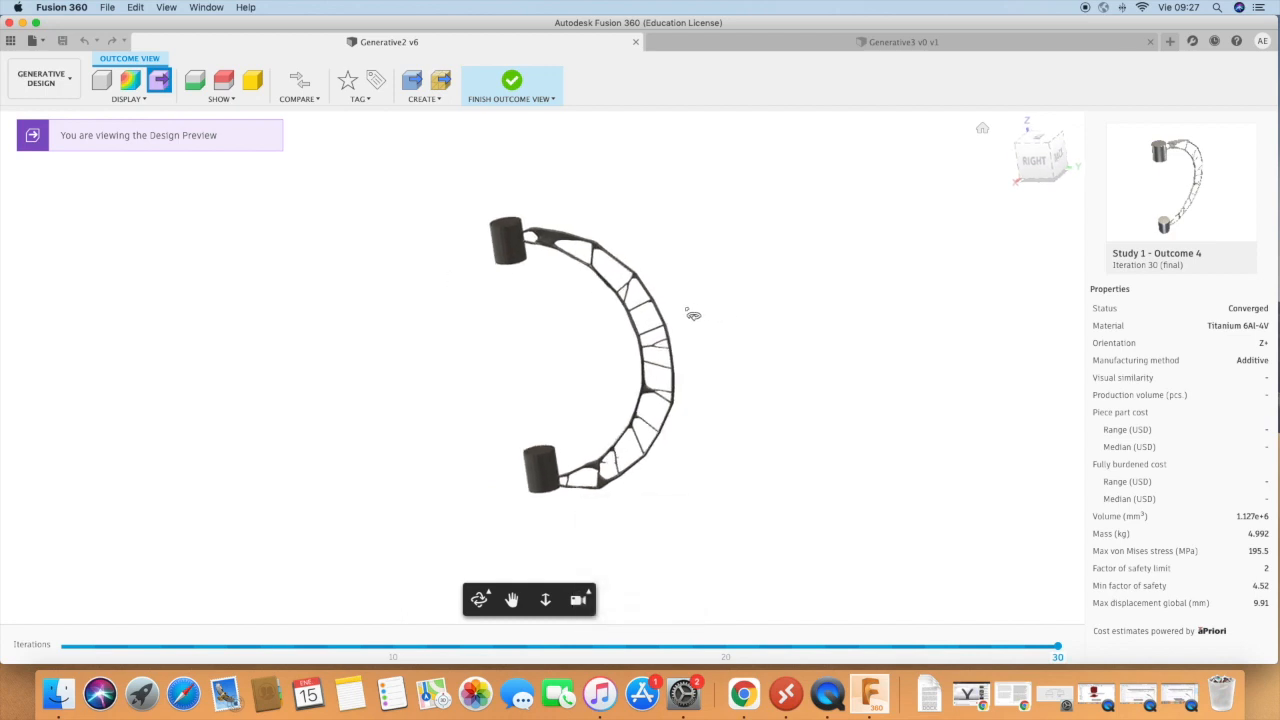
pyautogui.moveTo(751, 351); pyautogui.dragTo(483, 335)
pyautogui.moveTo(728, 309); pyautogui.dragTo(760, 400)
# Return to the overview, browse the remaining converged outcomes and open Study 1 - Outcome 12.
pyautogui.click(512, 86)
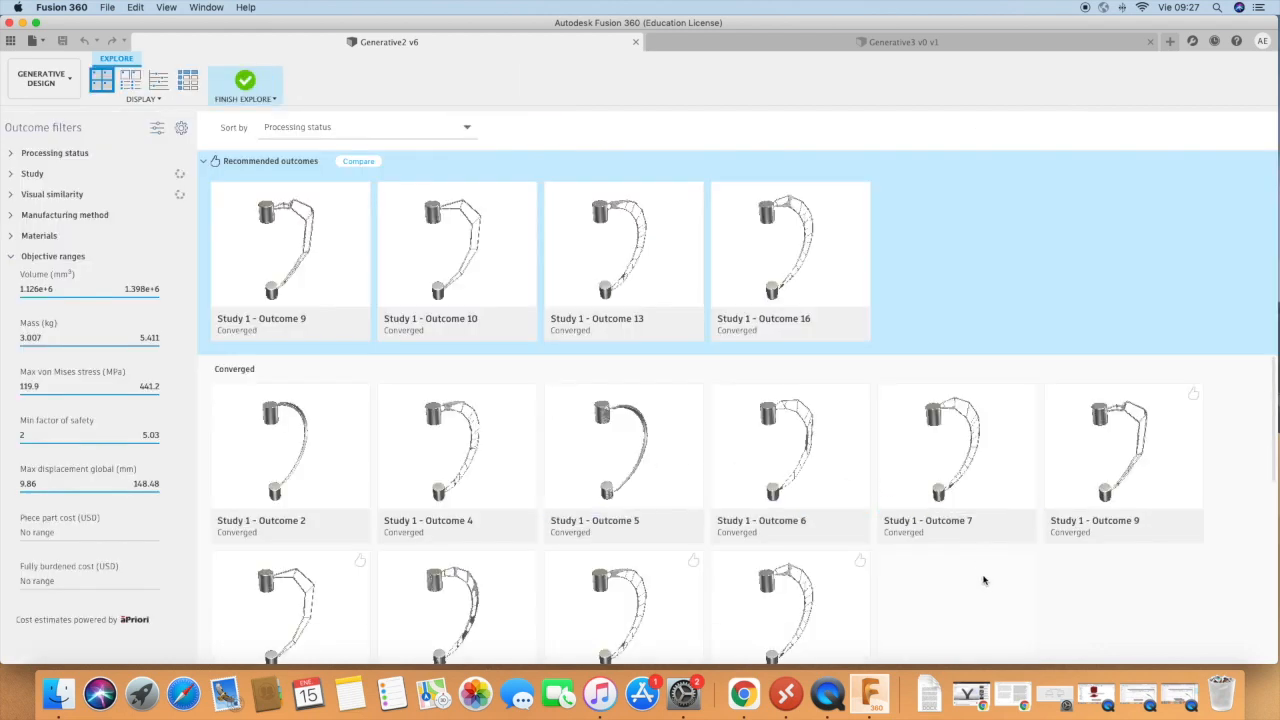
pyautogui.scroll(-3, 428, 496)
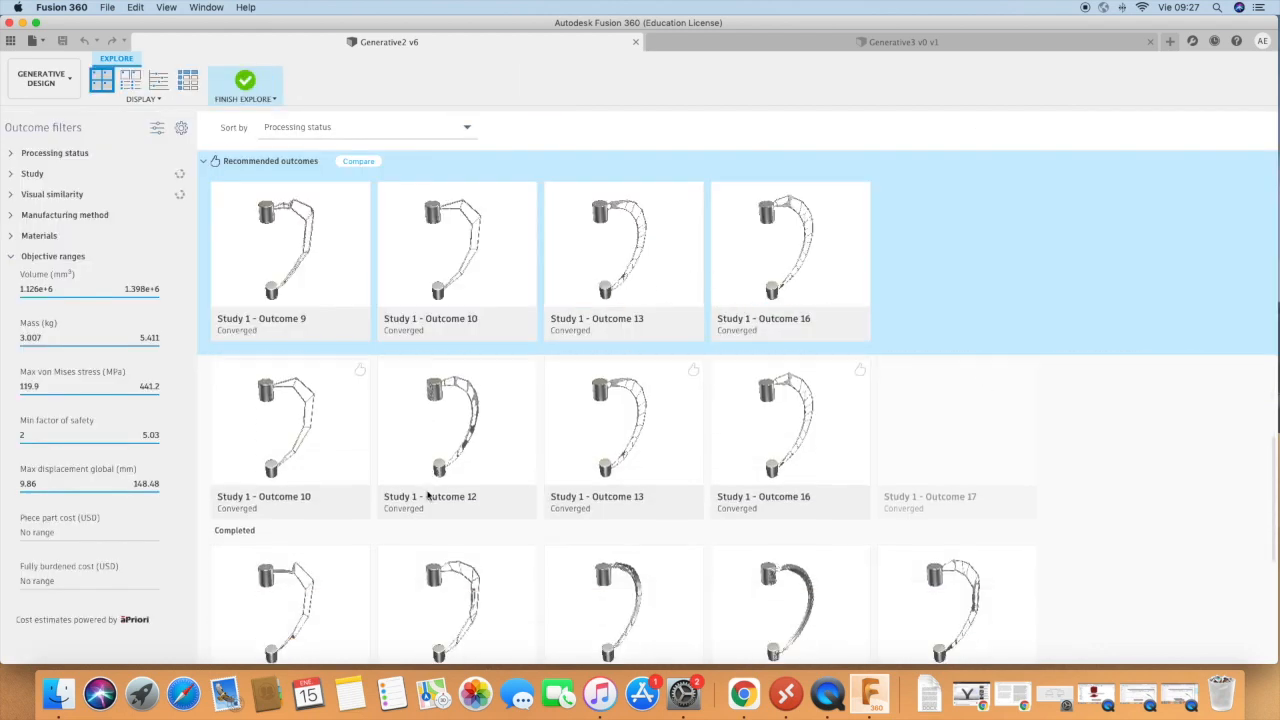
pyautogui.doubleClick(463, 446)
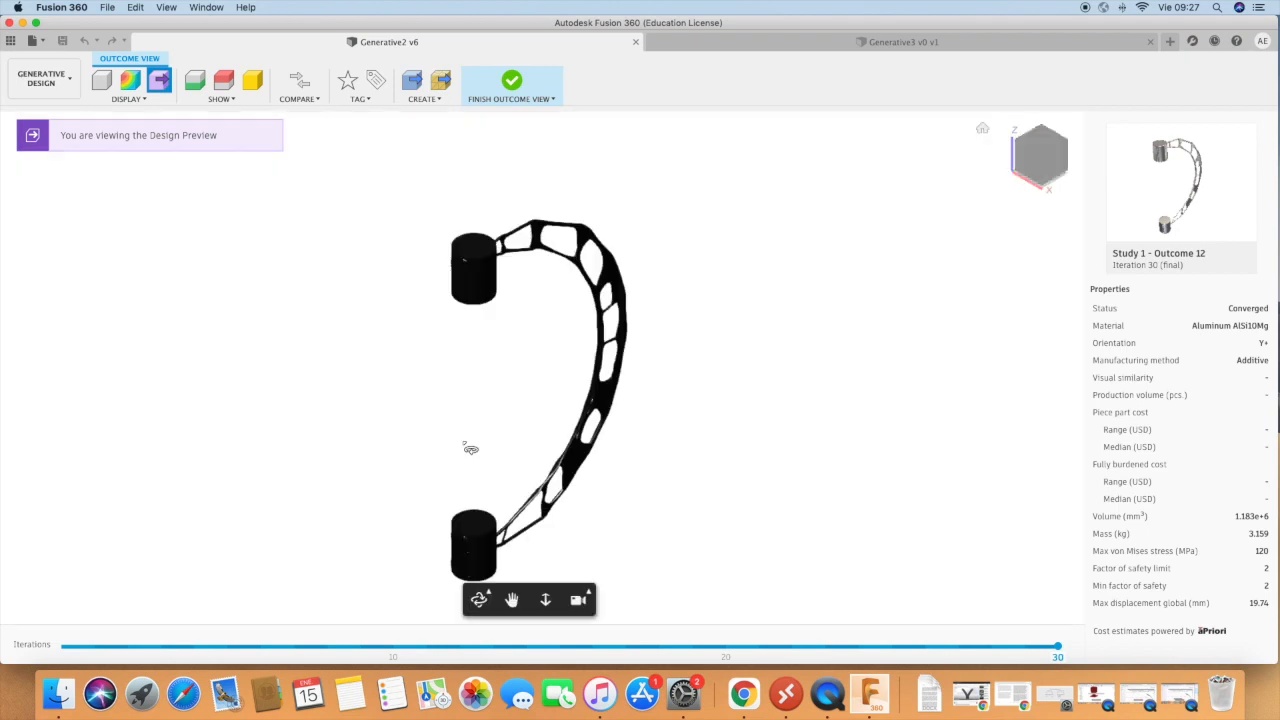
# Examine the curved lattice of Study 1 - Outcome 12 from the side and close up, and return to the outcome overview.
pyautogui.keyDown('shift'); pyautogui.moveTo(543, 453); pyautogui.dragTo(434, 443, button='middle'); pyautogui.keyUp('shift')
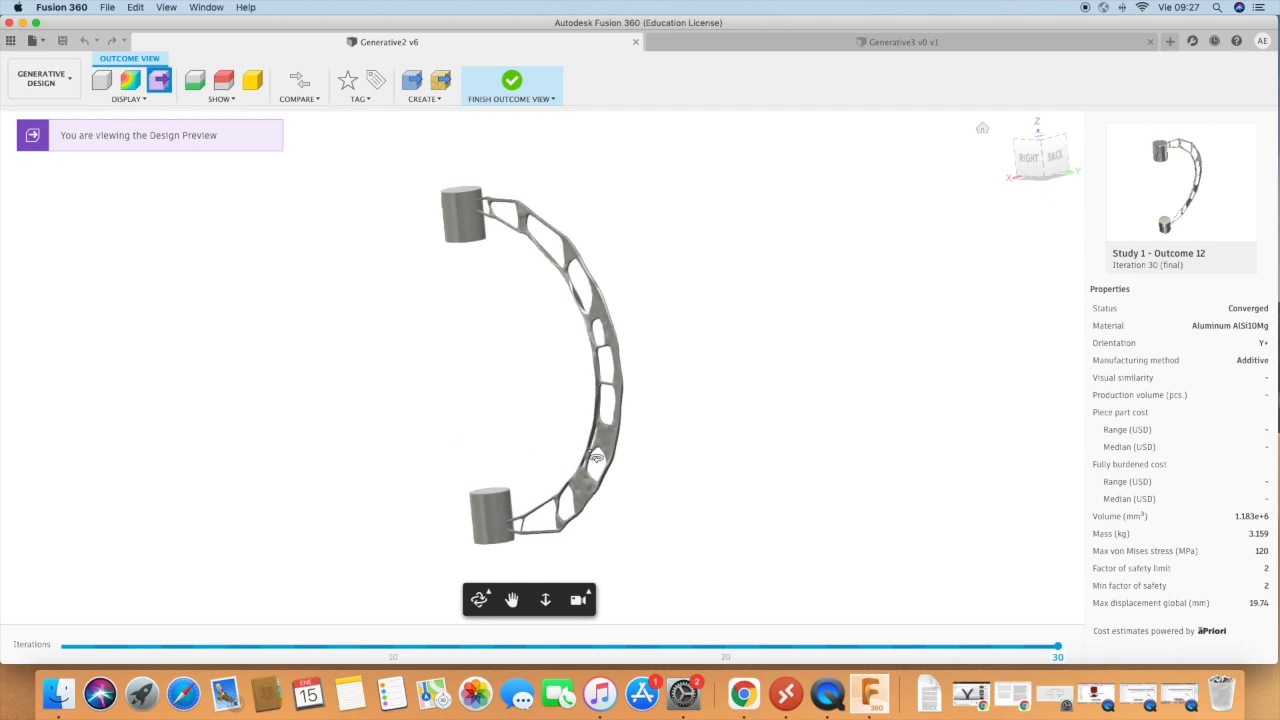
pyautogui.scroll(10, 596, 458)
pyautogui.keyDown('shift'); pyautogui.moveTo(600, 468); pyautogui.dragTo(743, 471, button='middle'); pyautogui.keyUp('shift')
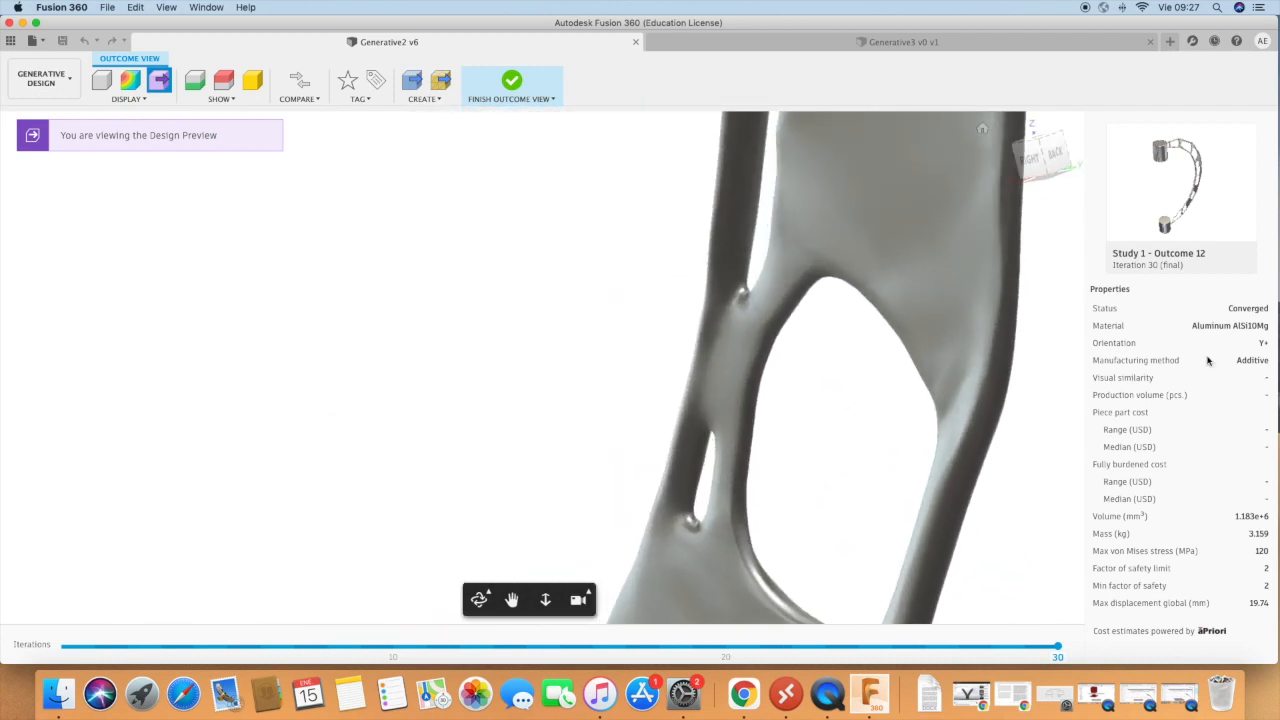
pyautogui.scroll(-10, 849, 371)
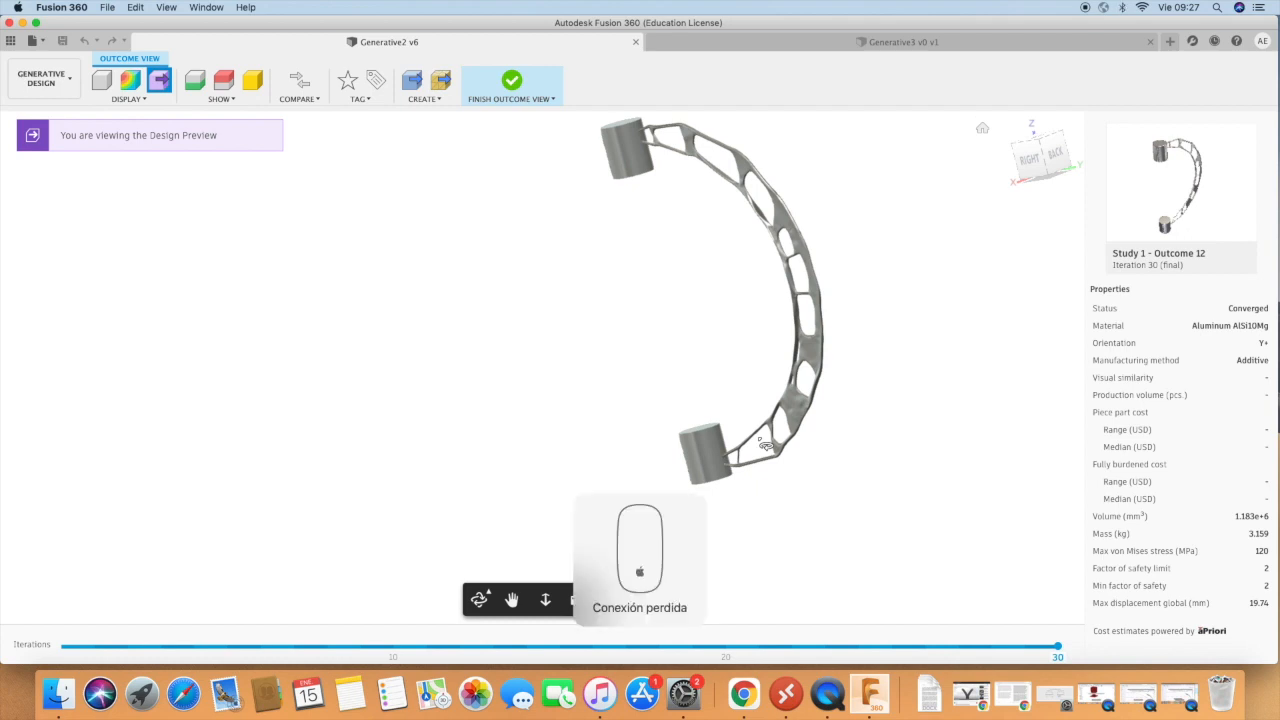
pyautogui.click(508, 86)
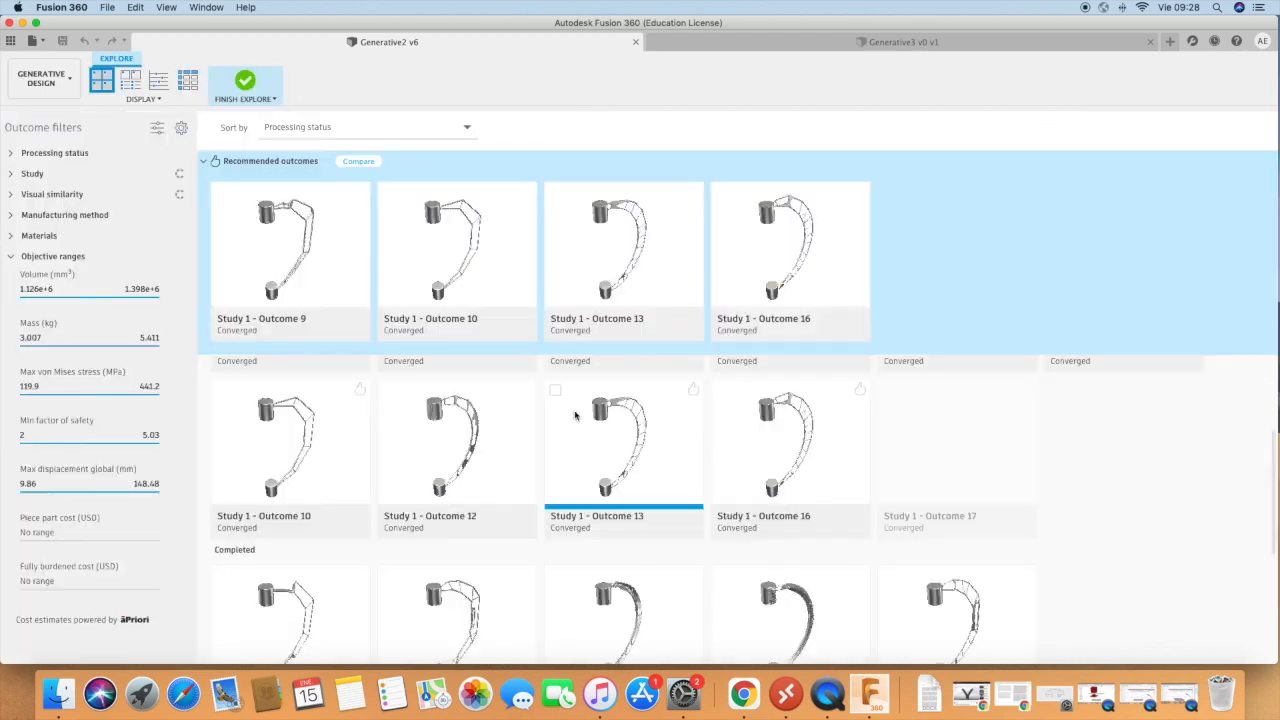
# Open the completed Study 1 - Outcome 14, examine its solid curved arm from several sides and return to the overview.
pyautogui.scroll(-5, 575, 415)
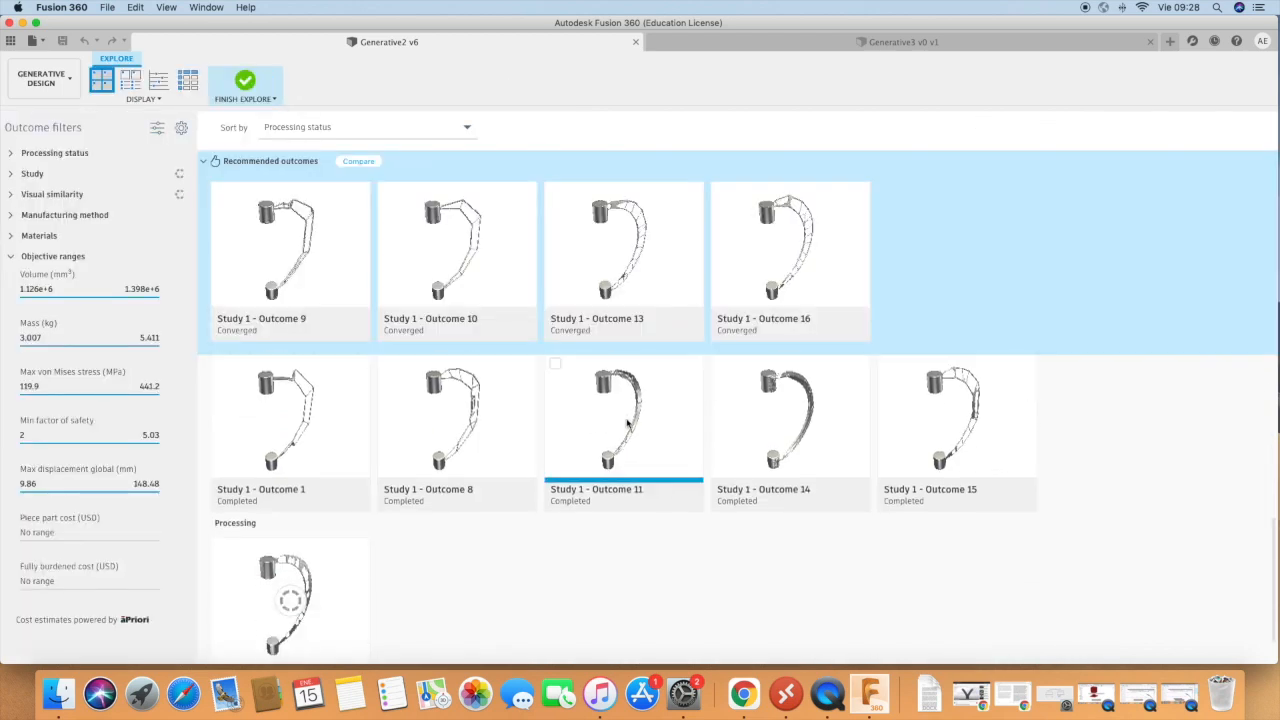
pyautogui.doubleClick(799, 418)
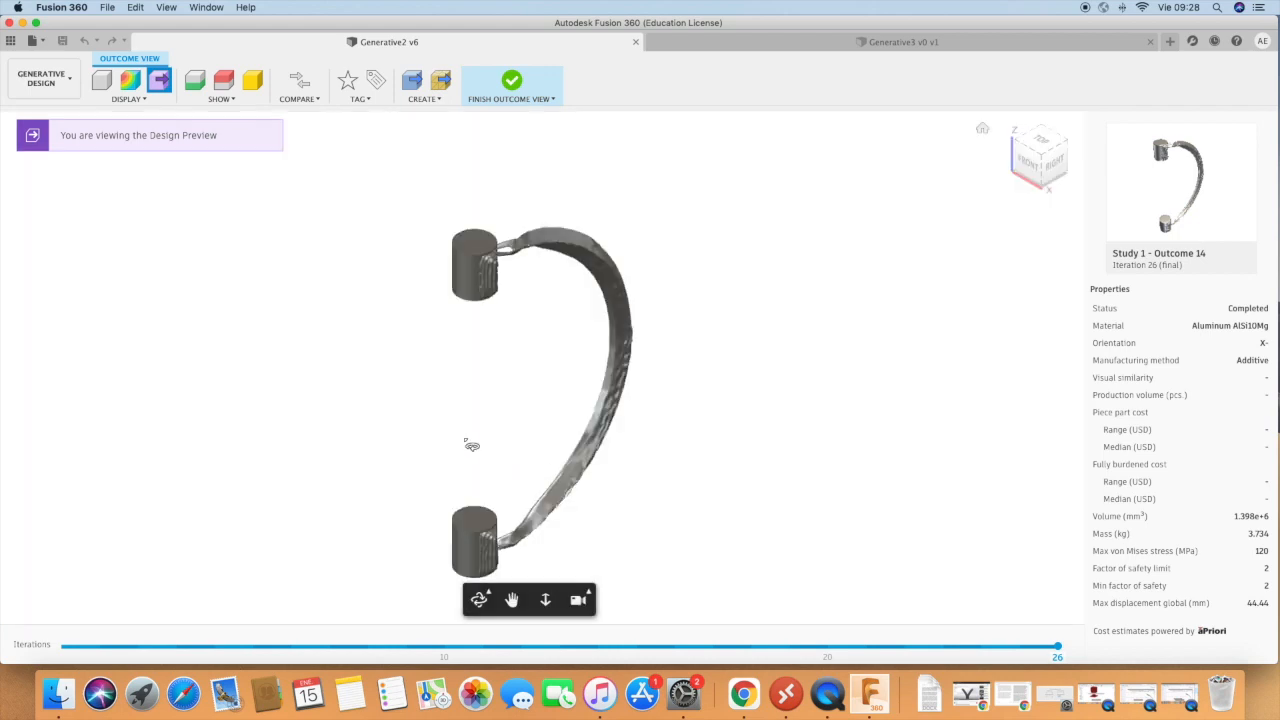
pyautogui.moveTo(472, 445); pyautogui.dragTo(660, 451)
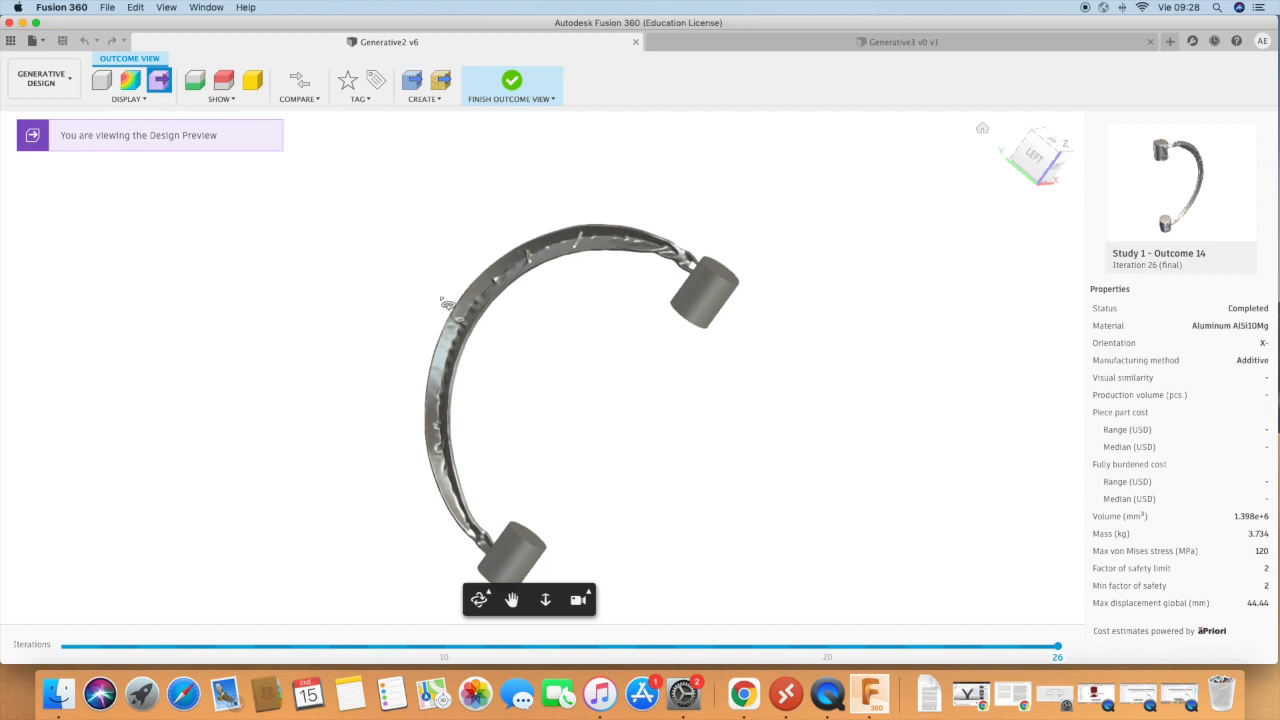
pyautogui.moveTo(609, 440); pyautogui.dragTo(338, 406)
pyautogui.moveTo(674, 454); pyautogui.dragTo(303, 443)
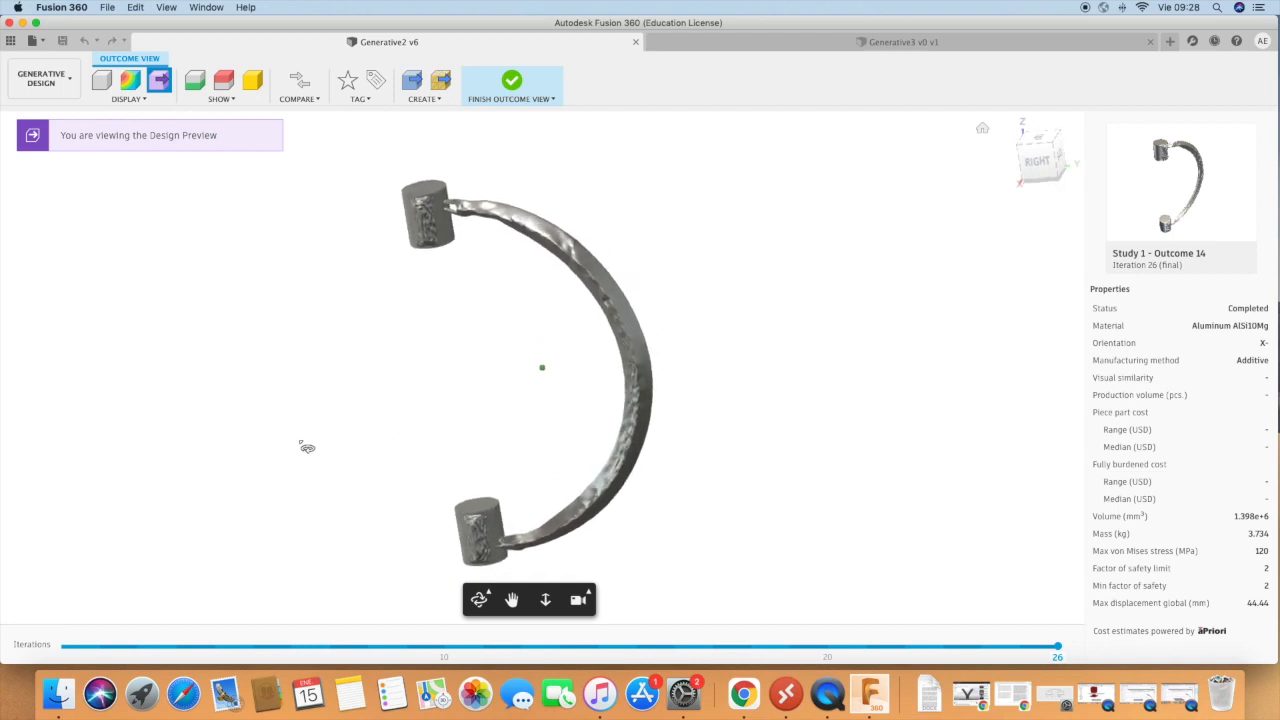
pyautogui.click(510, 84)
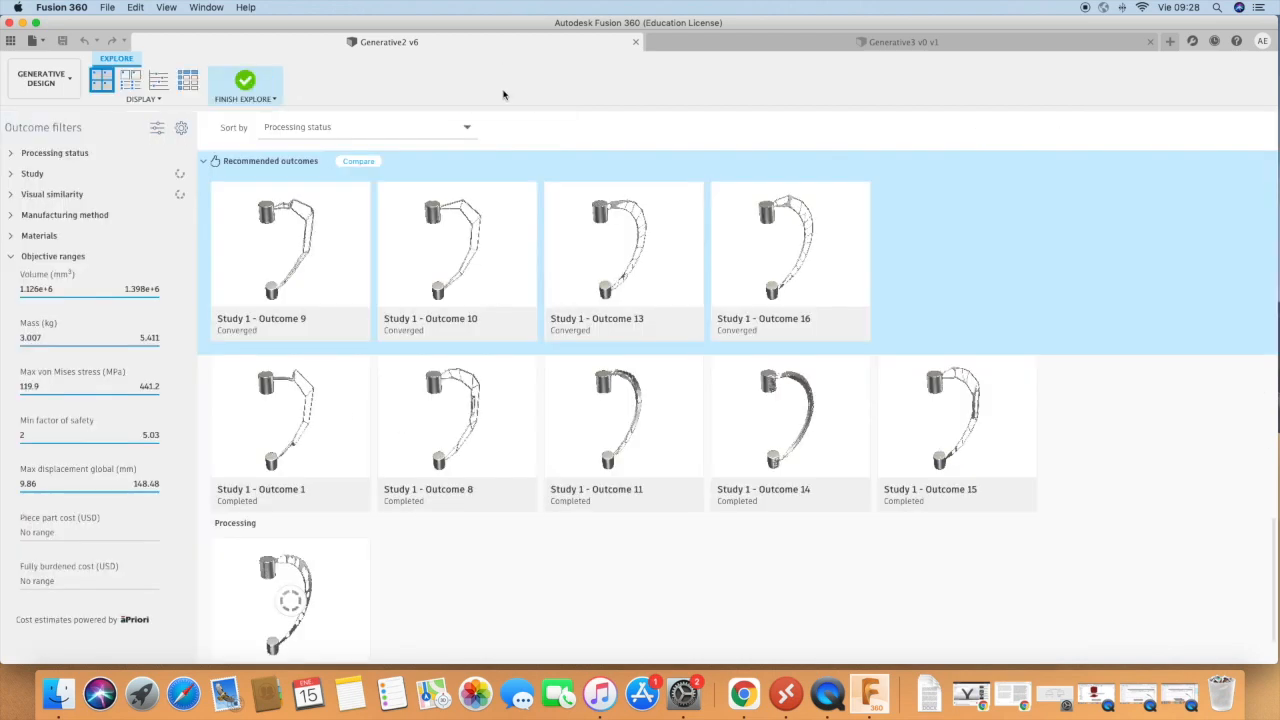
# Switch Generative2 to the Design workspace and examine its source model from another angle.
pyautogui.click(33, 85)
pyautogui.click(38, 110)
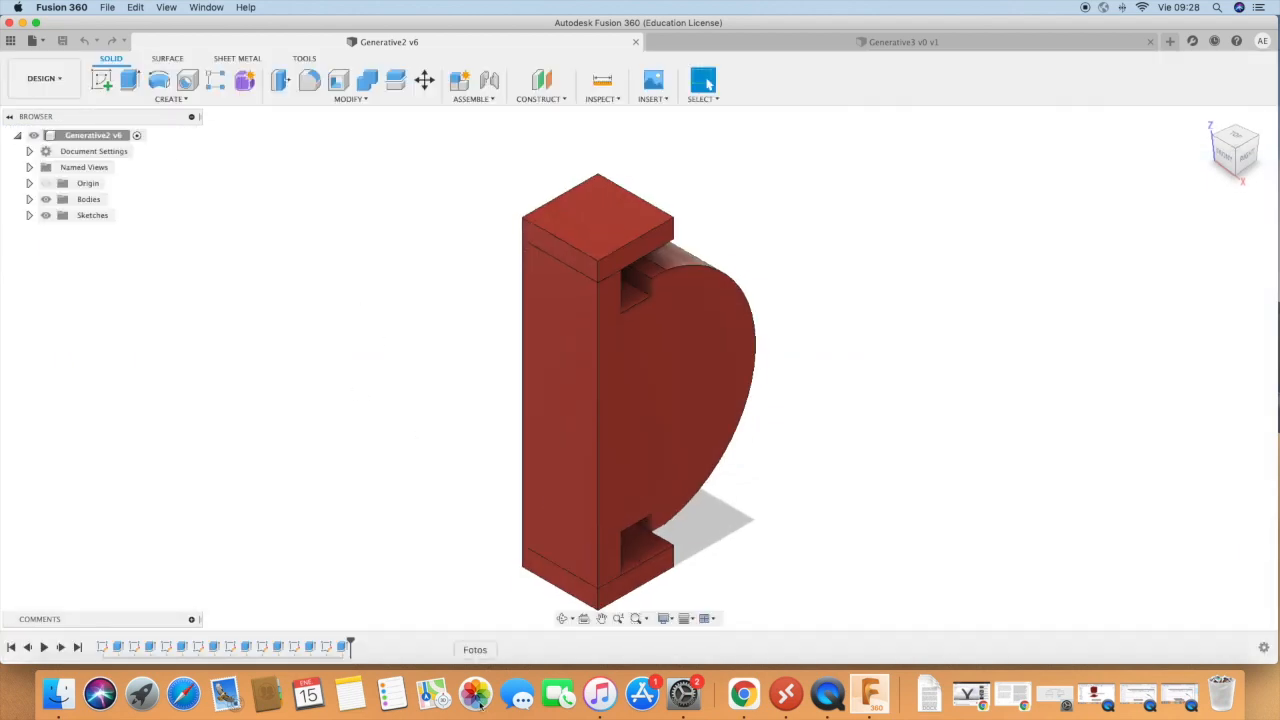
pyautogui.click(565, 619)
pyautogui.moveTo(383, 457); pyautogui.dragTo(489, 502)
# Switch to the Generative3 document and examine its preserve and obstacle geometry from several angles.
pyautogui.click(946, 44)
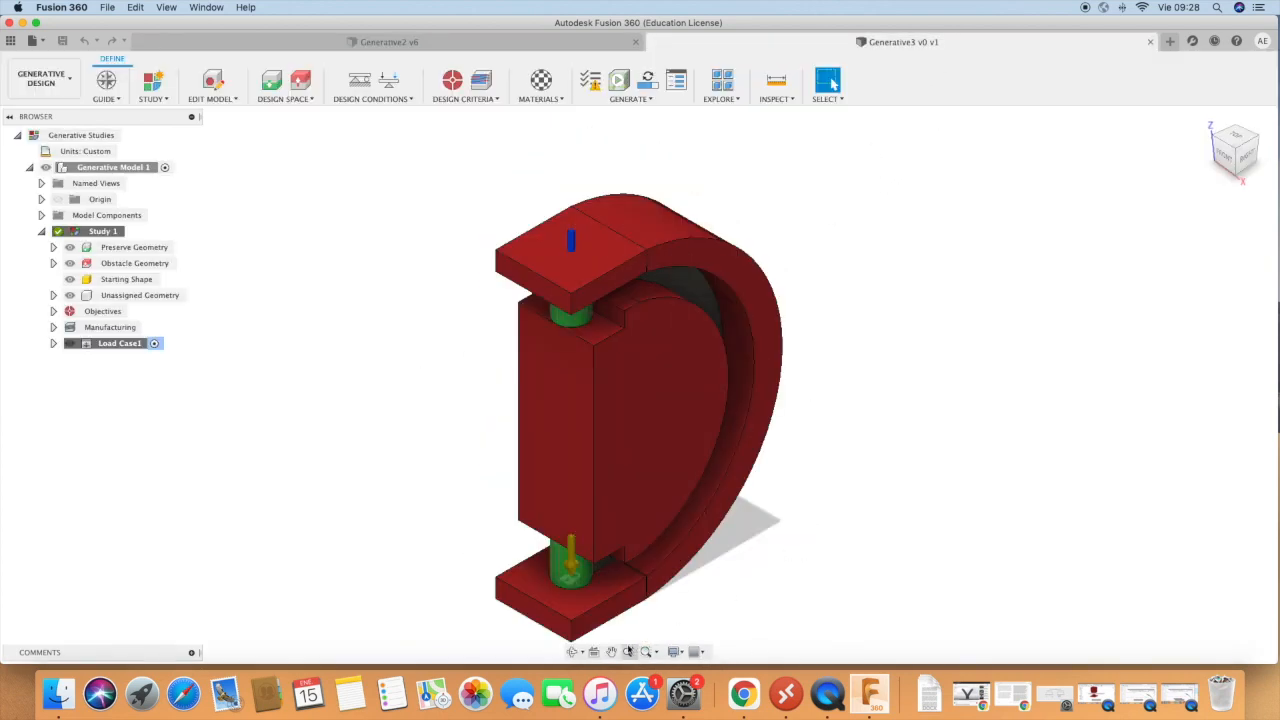
pyautogui.click(573, 652)
pyautogui.moveTo(866, 557); pyautogui.dragTo(770, 392)
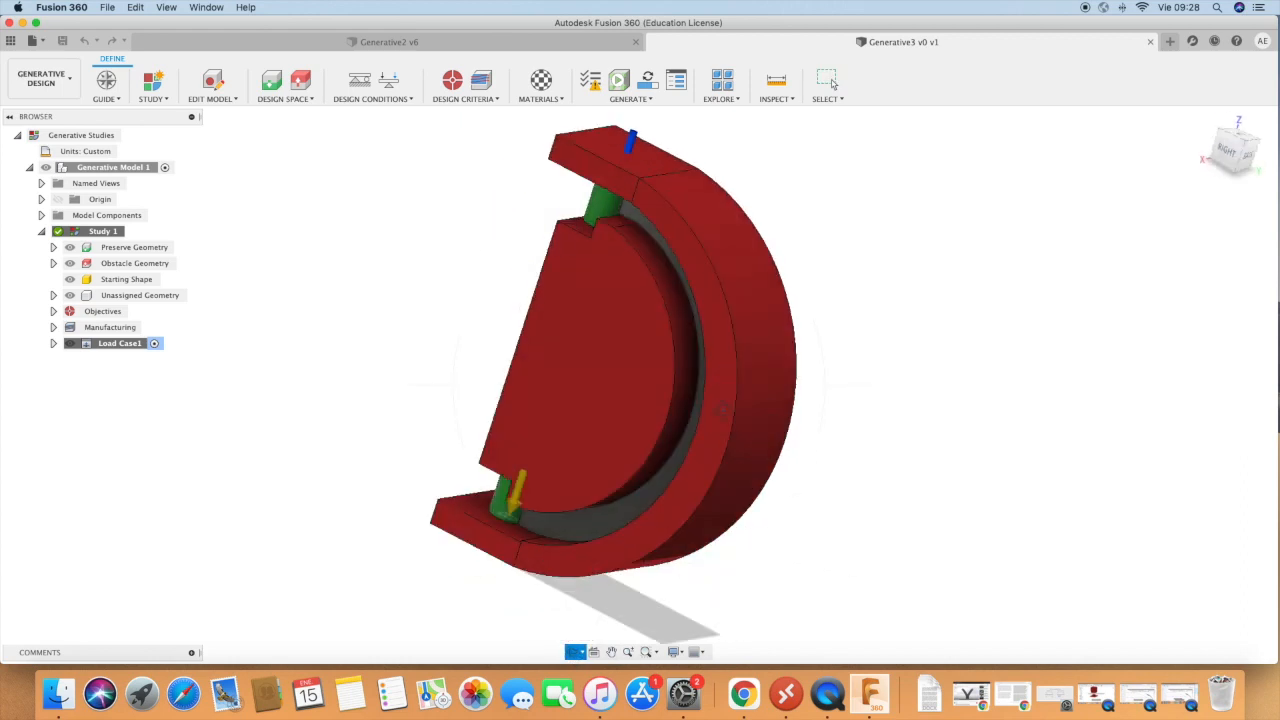
pyautogui.moveTo(557, 186); pyautogui.dragTo(643, 580)
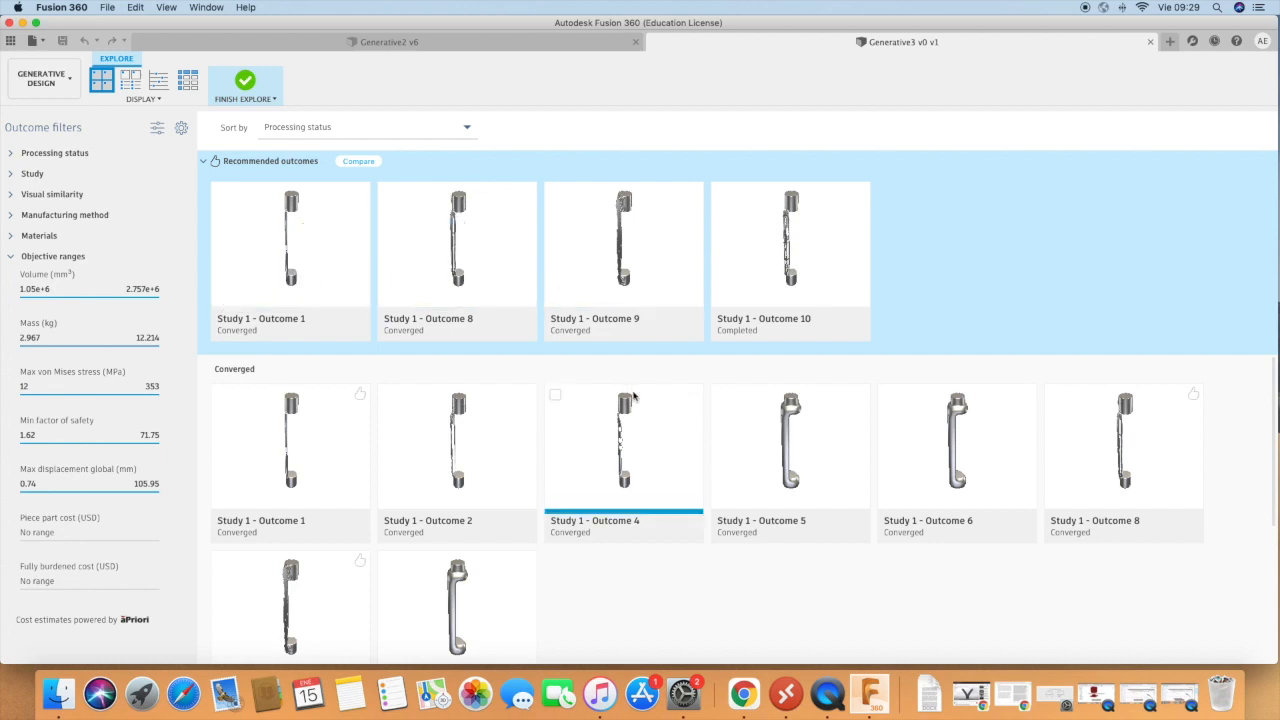
# Open Study 1 - Outcome 8 from Generative3's recommended outcomes and examine its straight bar between the cylinders from all sides.
pyautogui.doubleClick(466, 248)
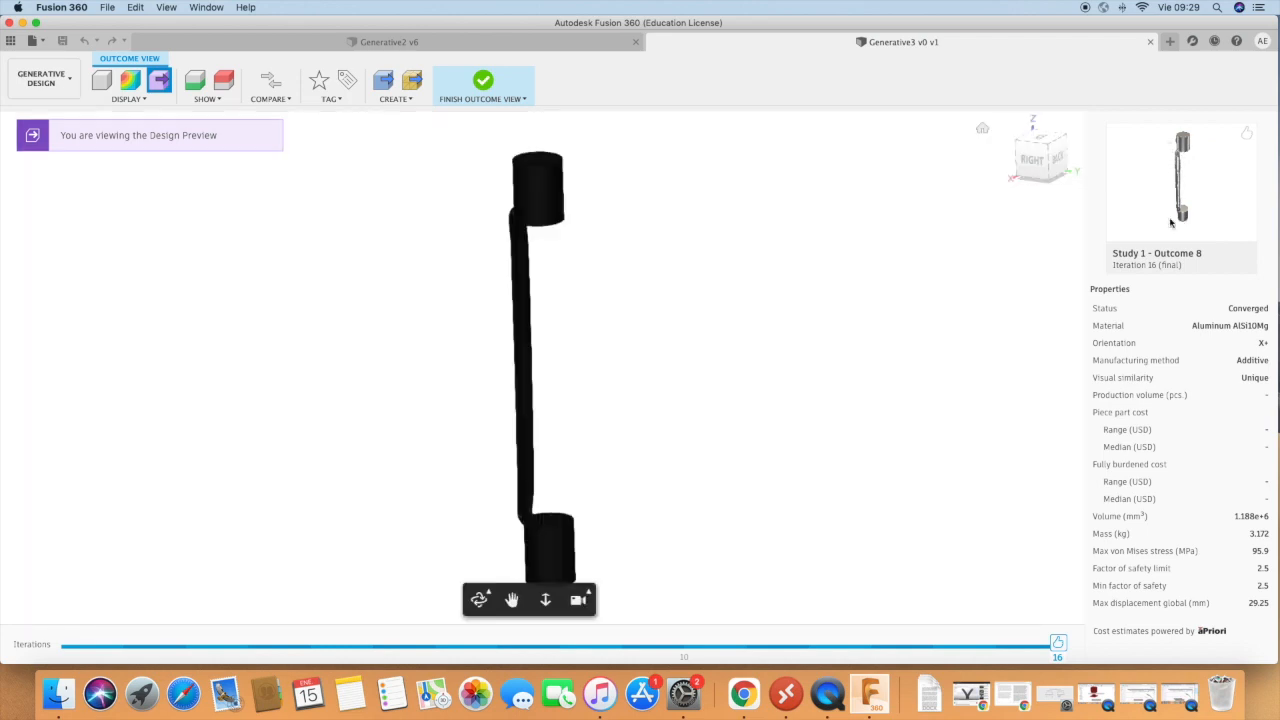
pyautogui.click(476, 598)
pyautogui.moveTo(452, 460); pyautogui.dragTo(709, 478)
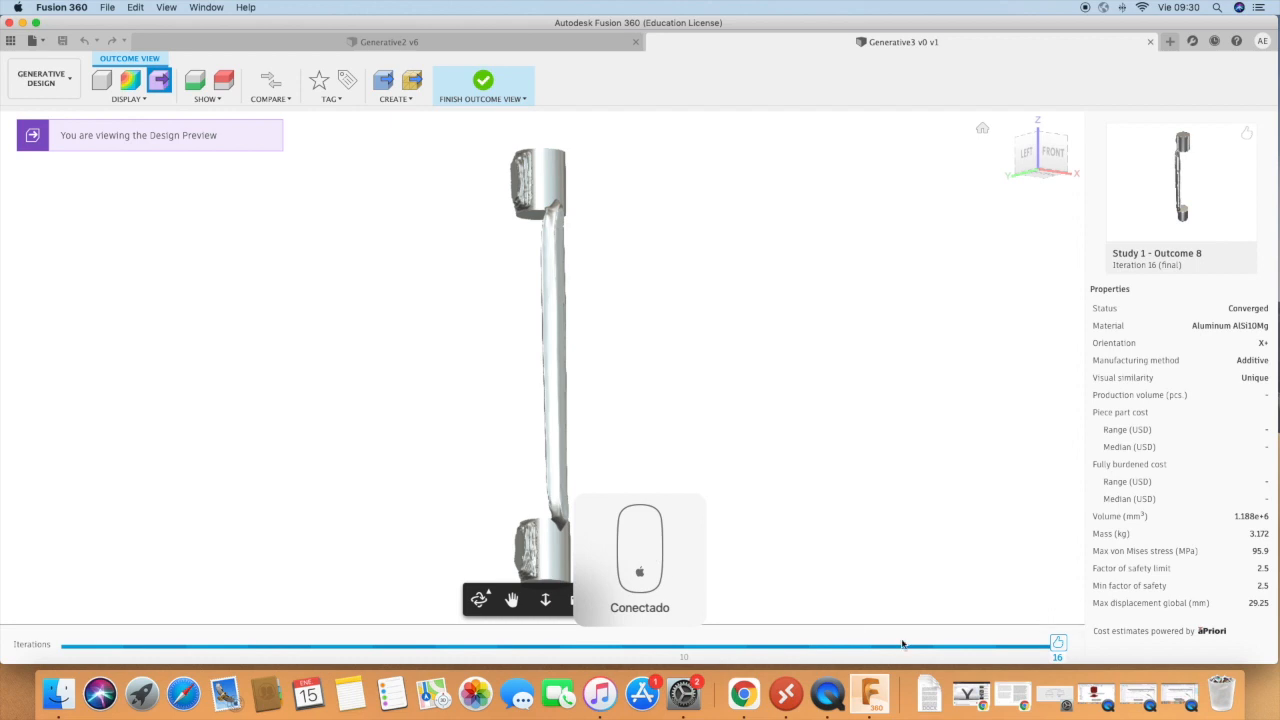
pyautogui.scroll(2, 922, 511)
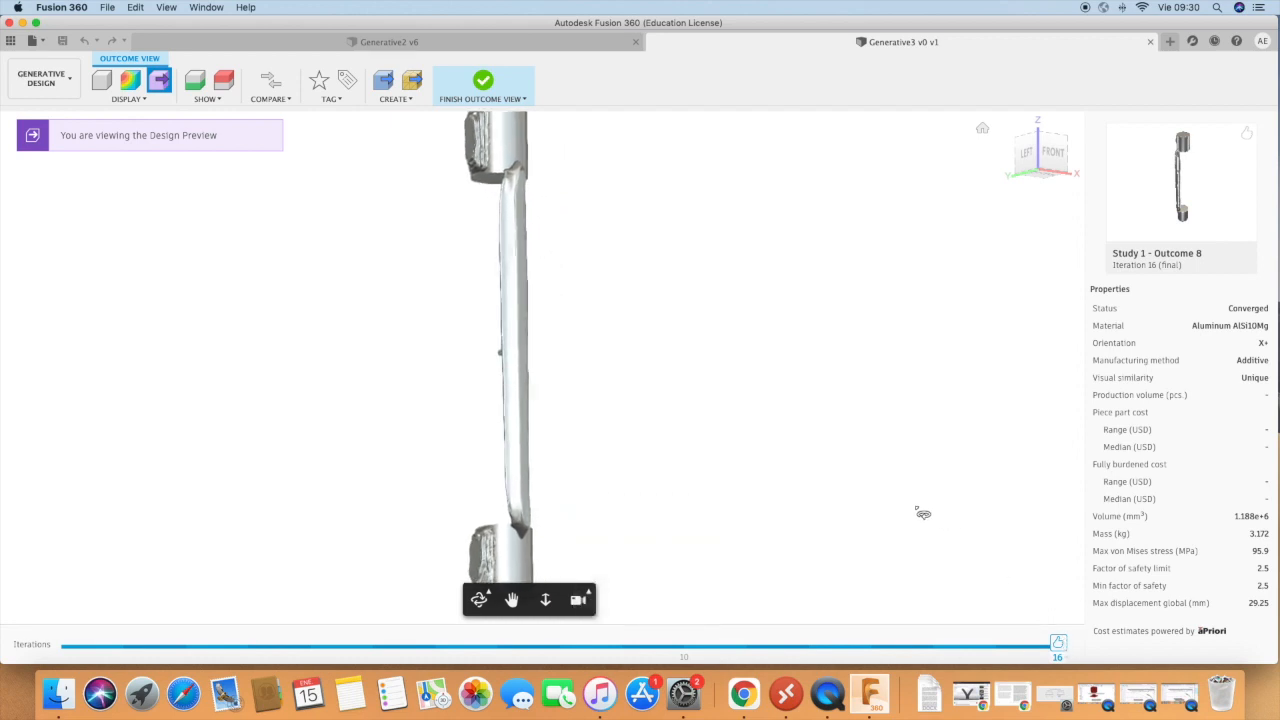
pyautogui.moveTo(624, 368); pyautogui.dragTo(480, 392)
pyautogui.moveTo(620, 397); pyautogui.dragTo(386, 388)
pyautogui.moveTo(737, 380); pyautogui.dragTo(574, 371)
pyautogui.moveTo(777, 364)
pyautogui.mouseDown()
pyautogui.moveTo(660, 351)
pyautogui.moveTo(669, 403)
pyautogui.moveTo(726, 363)
pyautogui.moveTo(660, 350)
pyautogui.moveTo(703, 346)
pyautogui.moveTo(849, 403)
pyautogui.moveTo(701, 427)
pyautogui.moveTo(712, 454)
pyautogui.mouseUp()
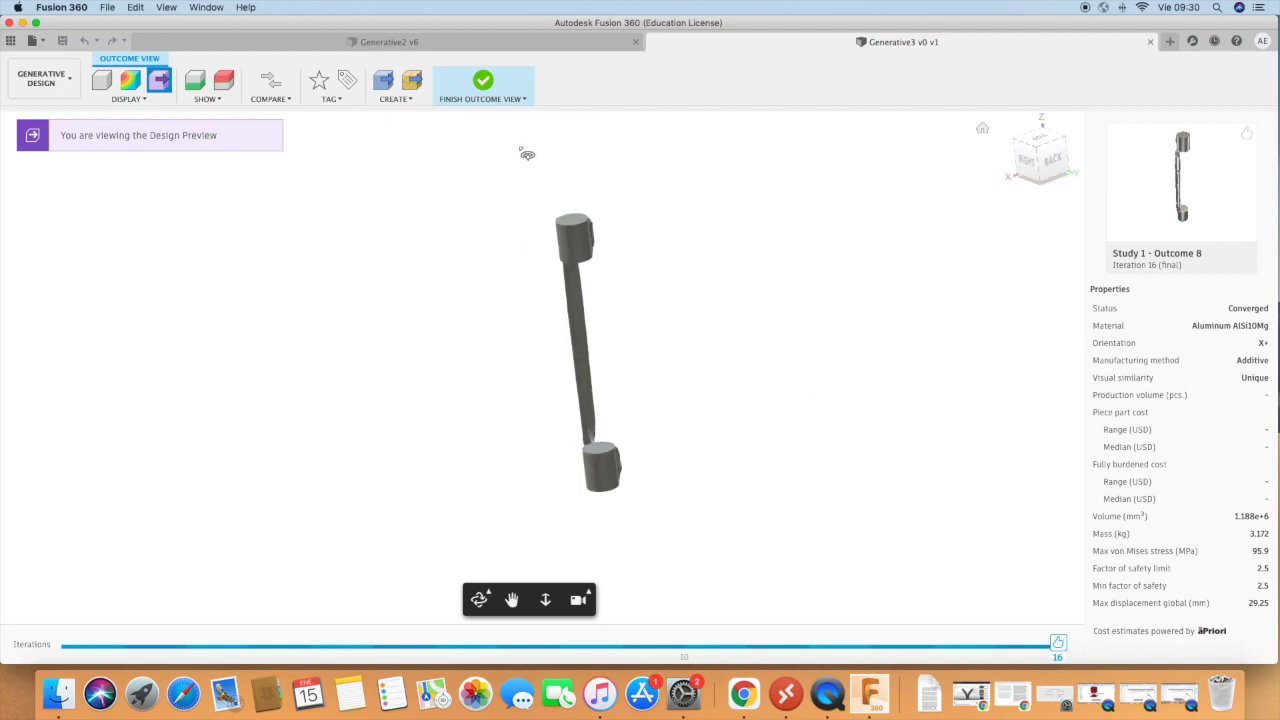
# Close Outcome 8 and finish exploring Generative3's outcomes to view the study's obstacle geometry again.
pyautogui.click(484, 82)
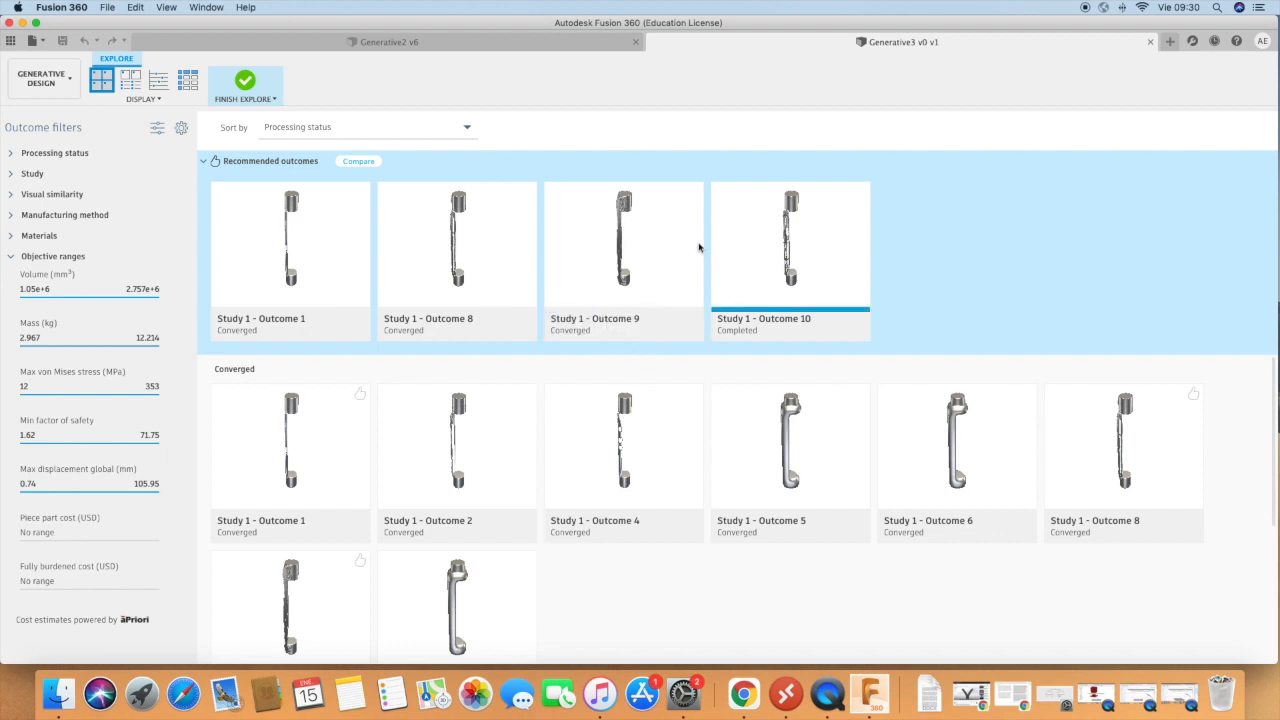
pyautogui.click(245, 81)
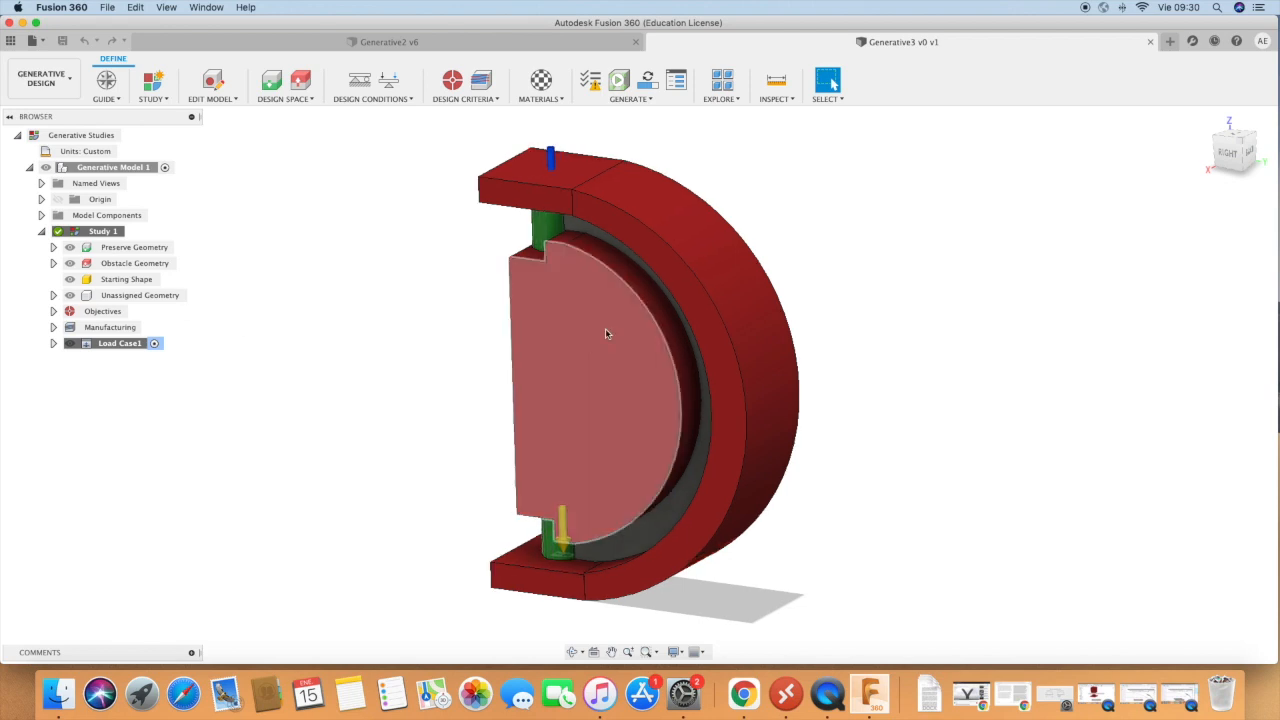
pyautogui.scroll(-1, 952, 307)
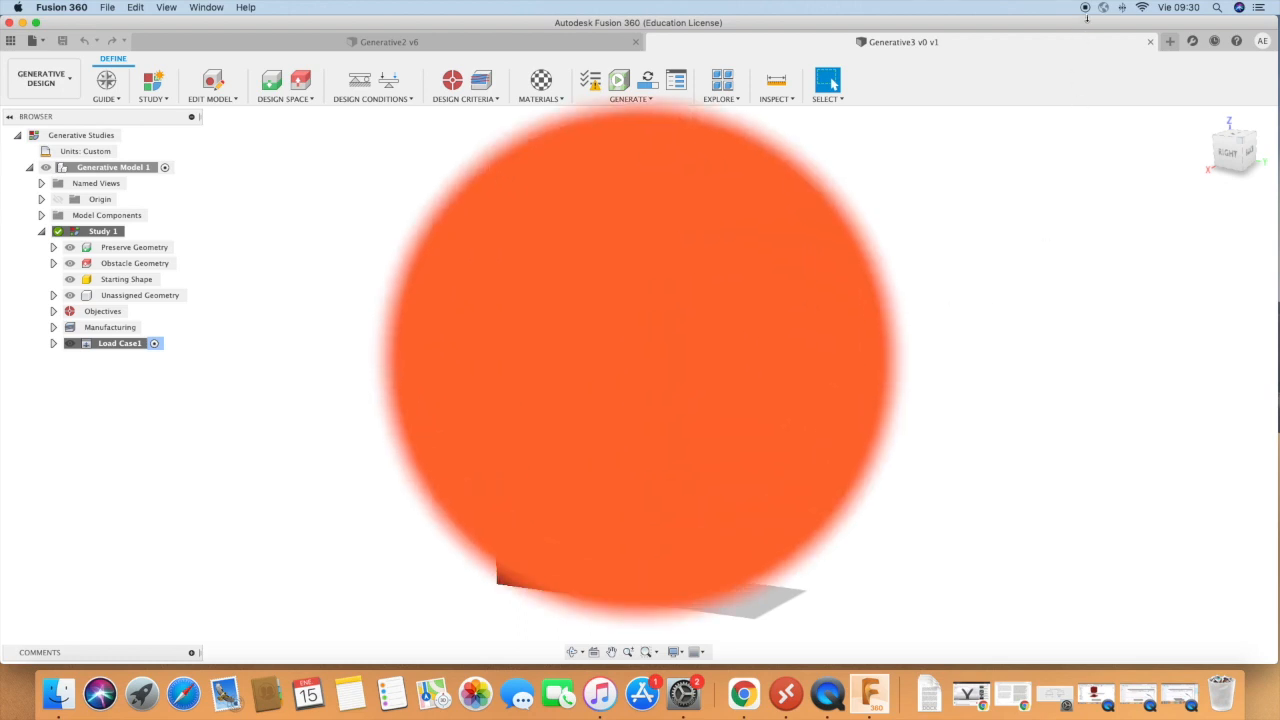